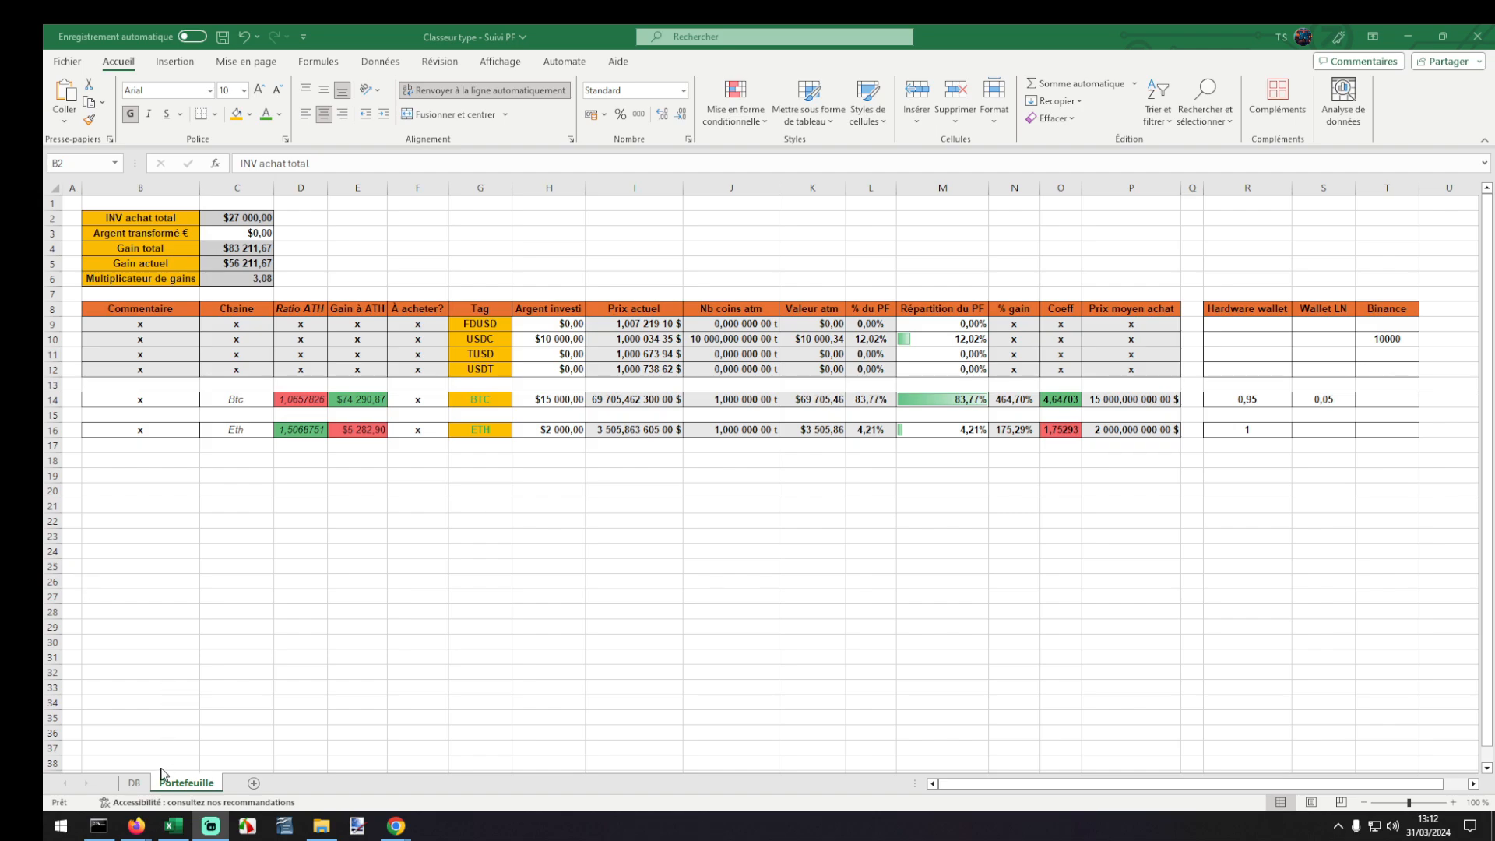
Switch to the Firefox window with the Database spreadsheet and show the YouTube video on importing crypto prices into Google Sheets.
mouse_move(136, 825)
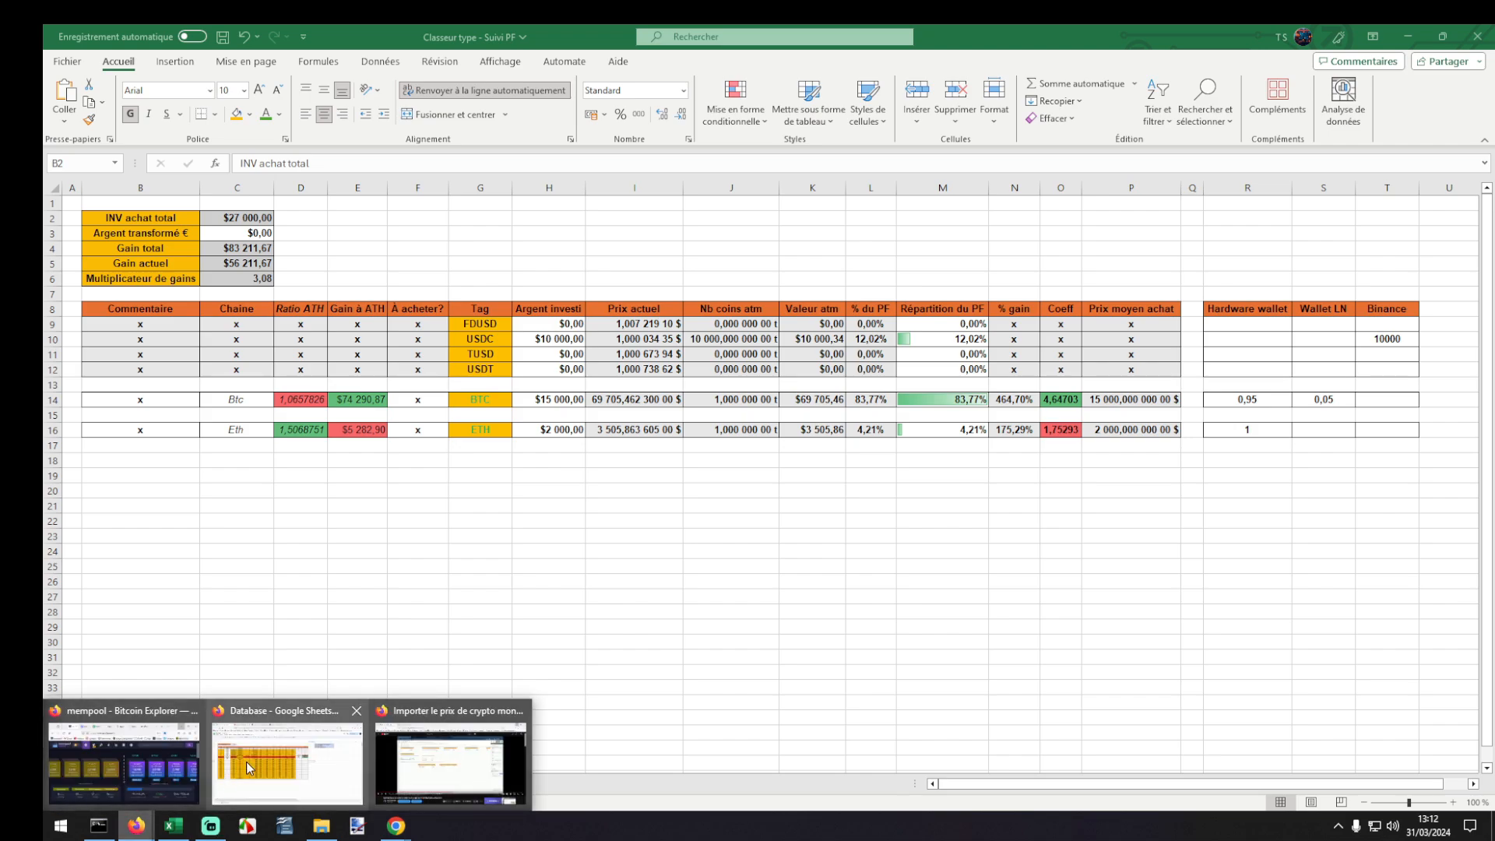
click(251, 767)
click(267, 35)
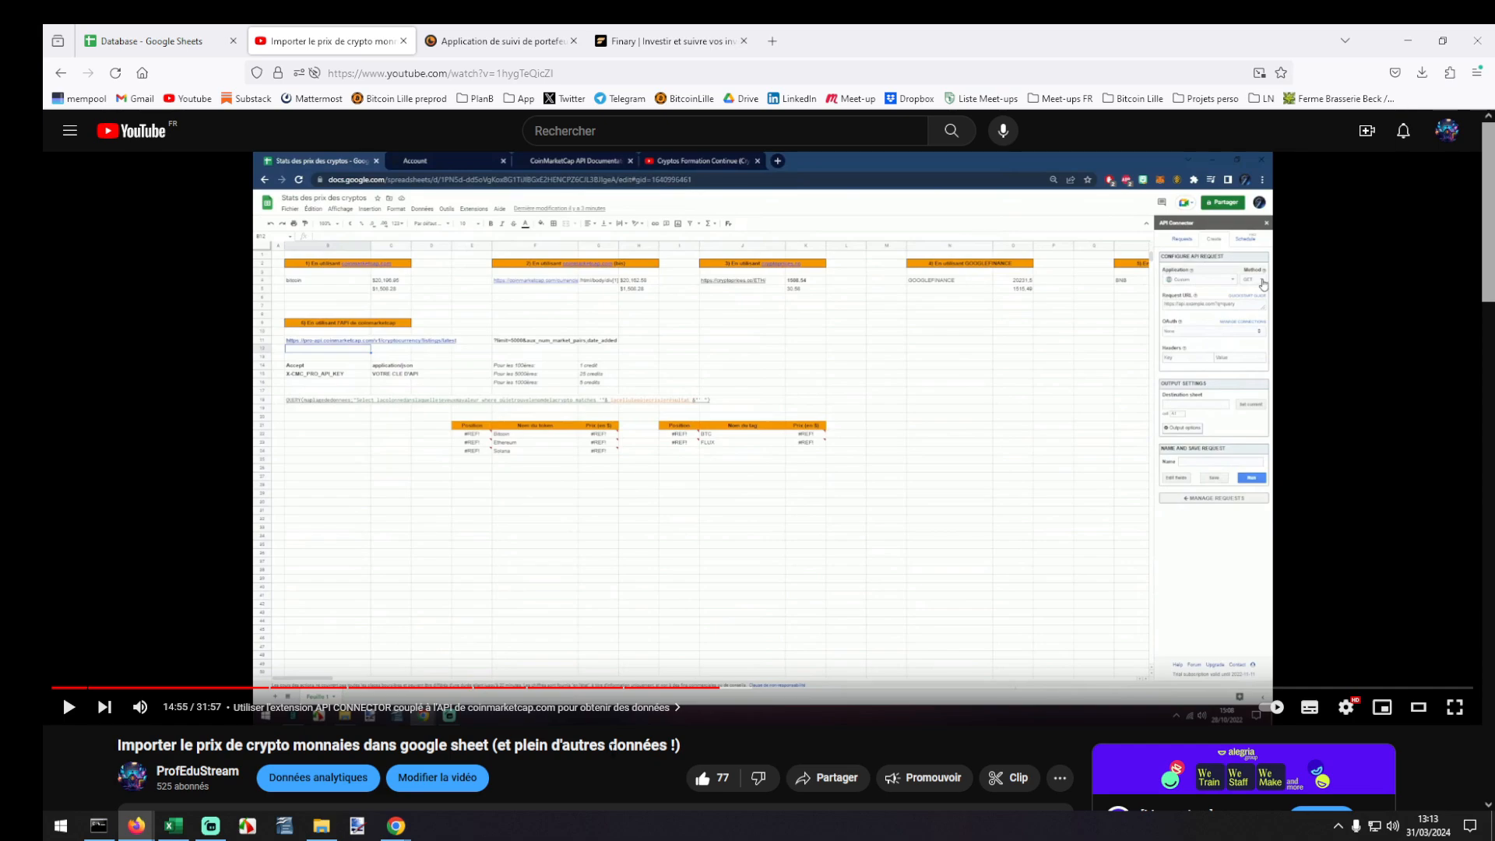
Open the CoinStats portfolio tracker site and look through its home page, including the coin list and the profit and loss analysis section.
click(519, 28)
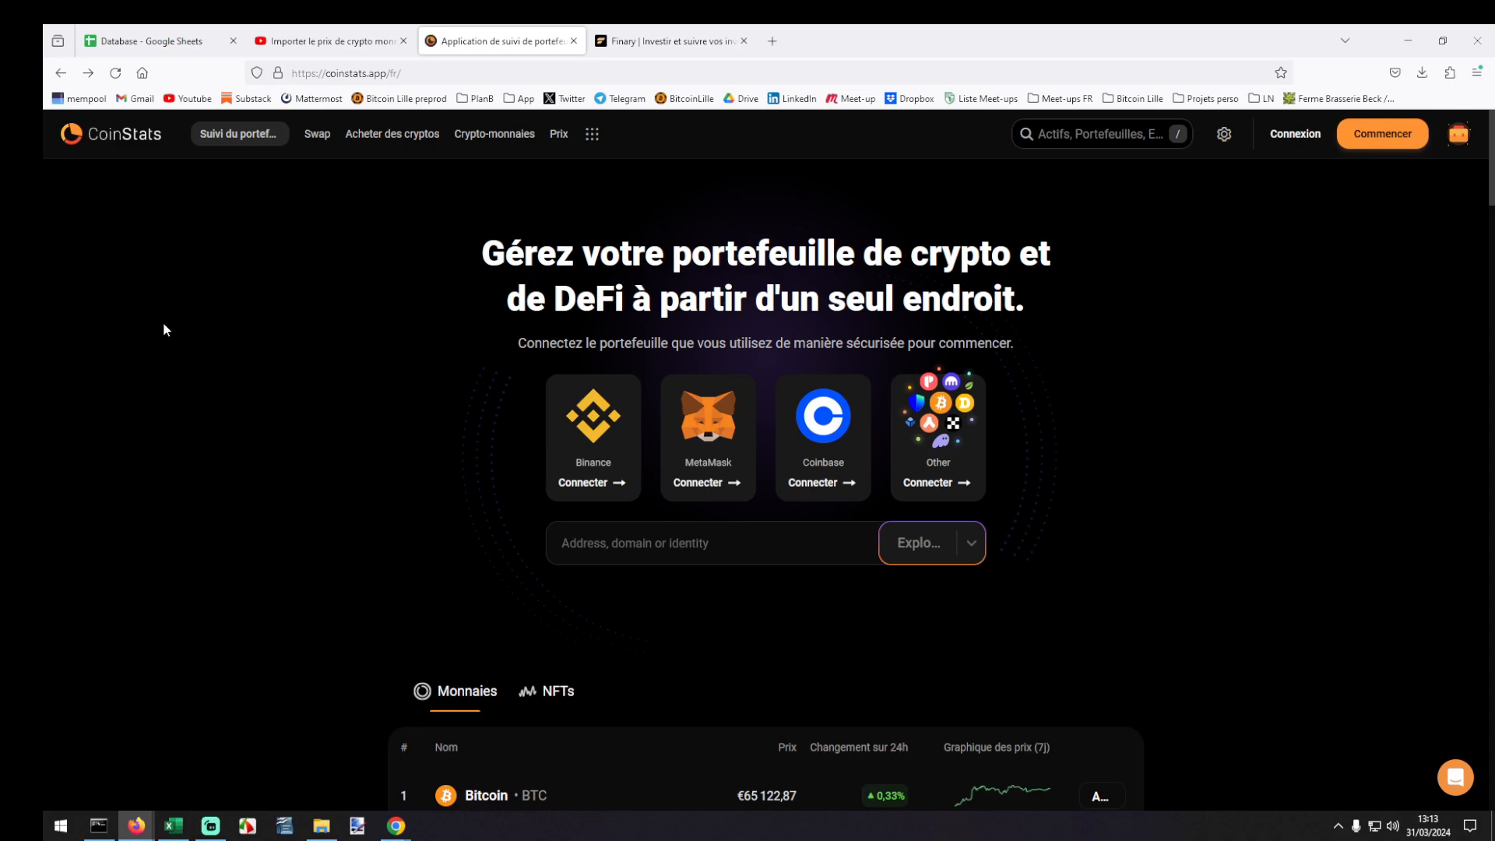
scroll(164, 328, down, 6)
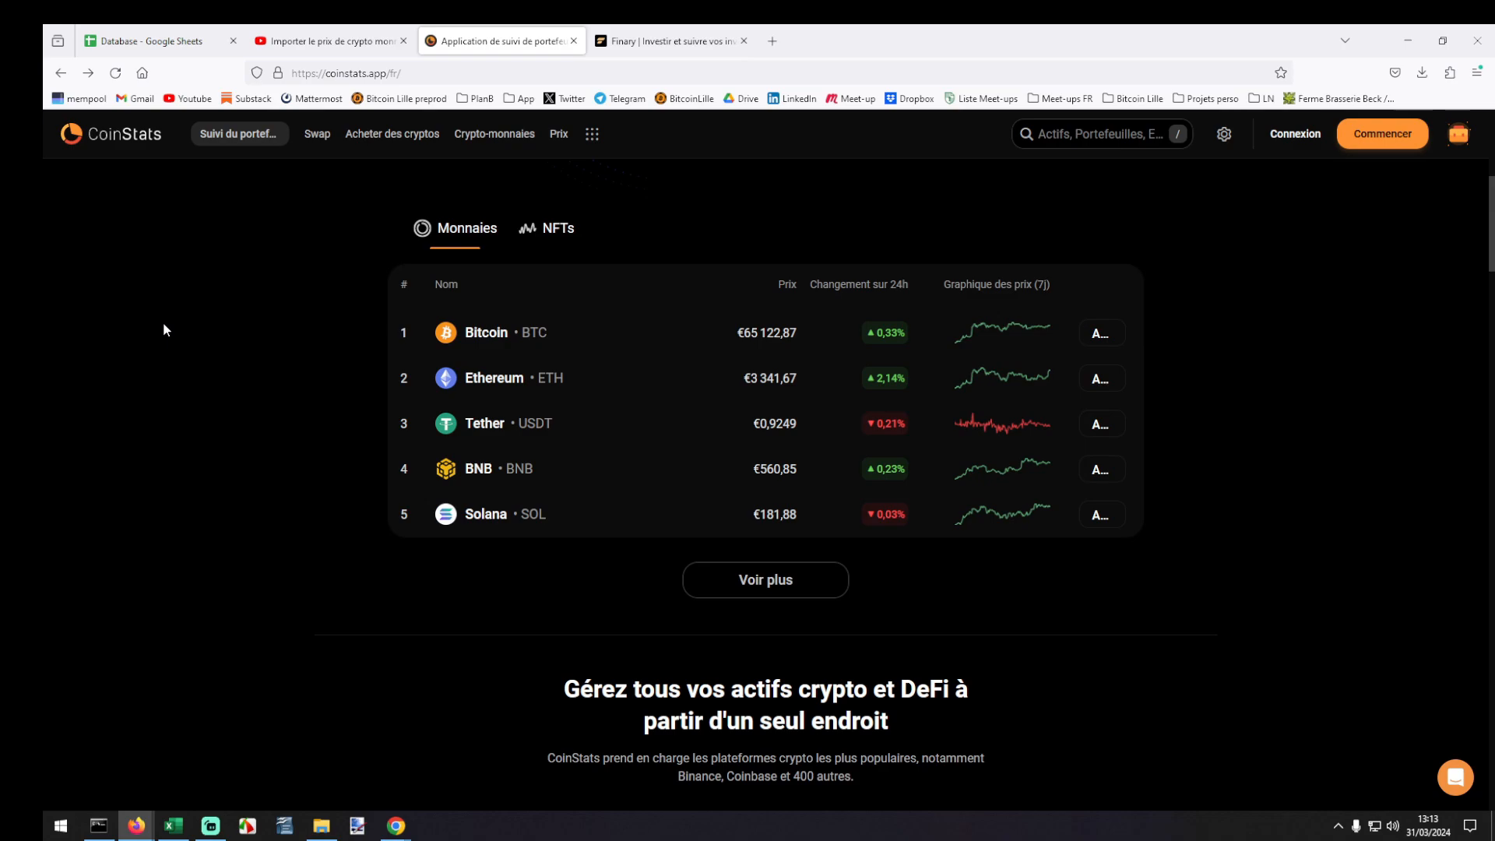
scroll(163, 328, down, 3)
scroll(164, 326, down, 6)
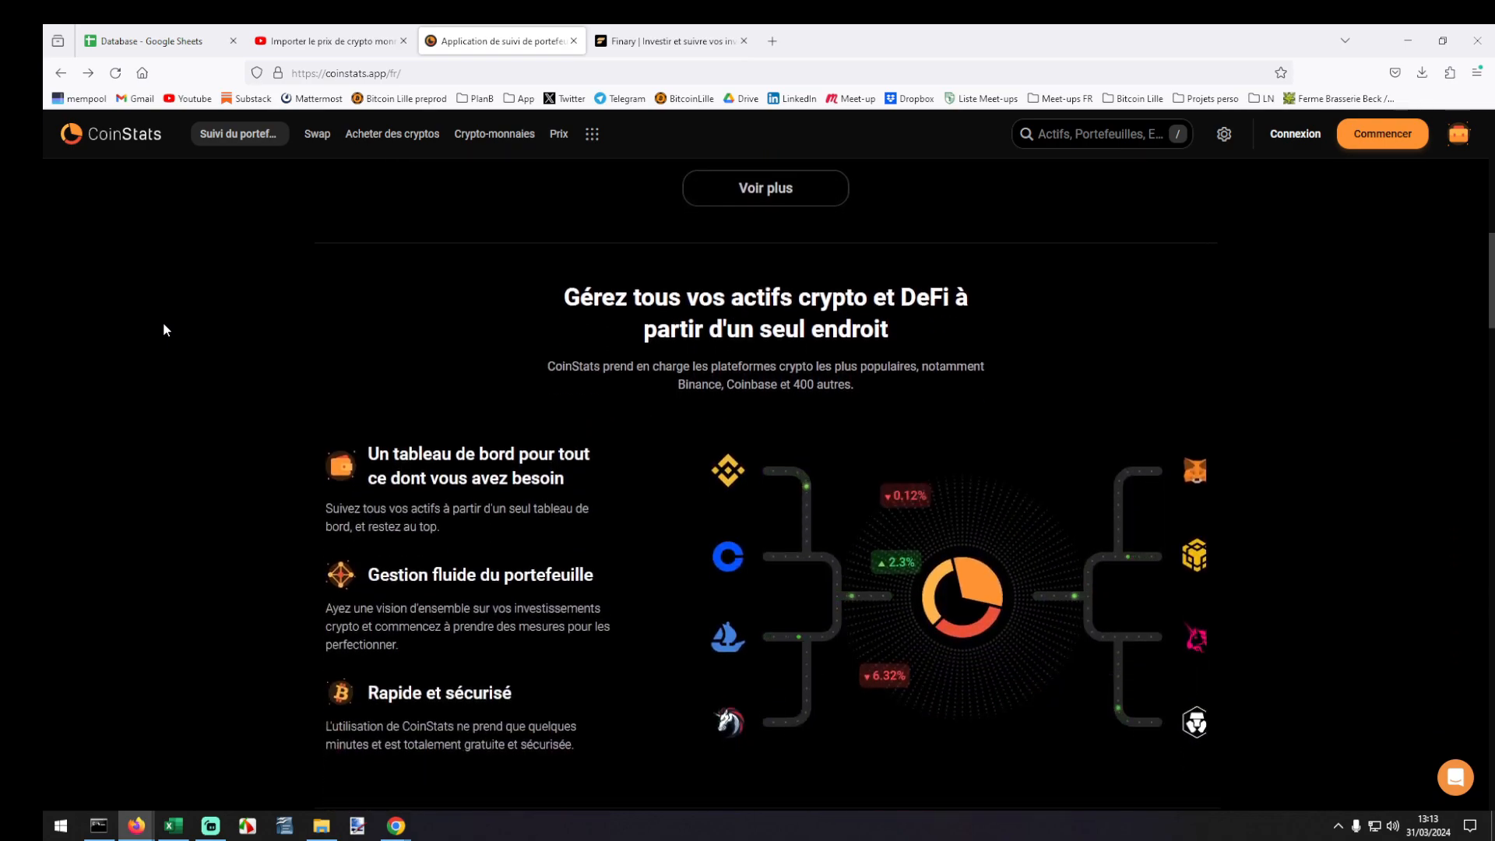
scroll(164, 325, down, 3)
scroll(162, 321, down, 3)
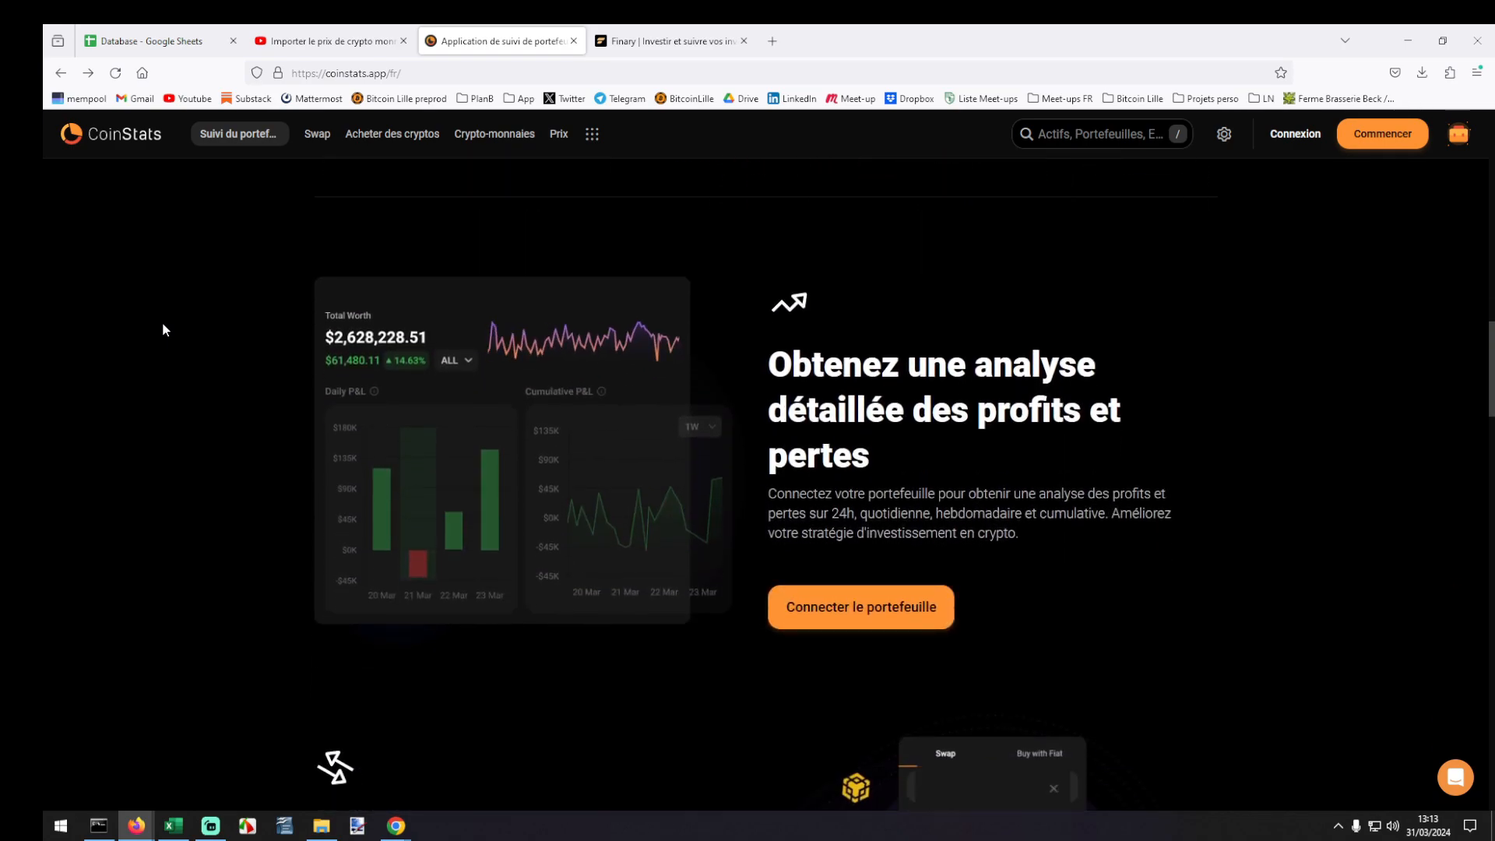
scroll(161, 320, up, 15)
scroll(162, 327, up, 2)
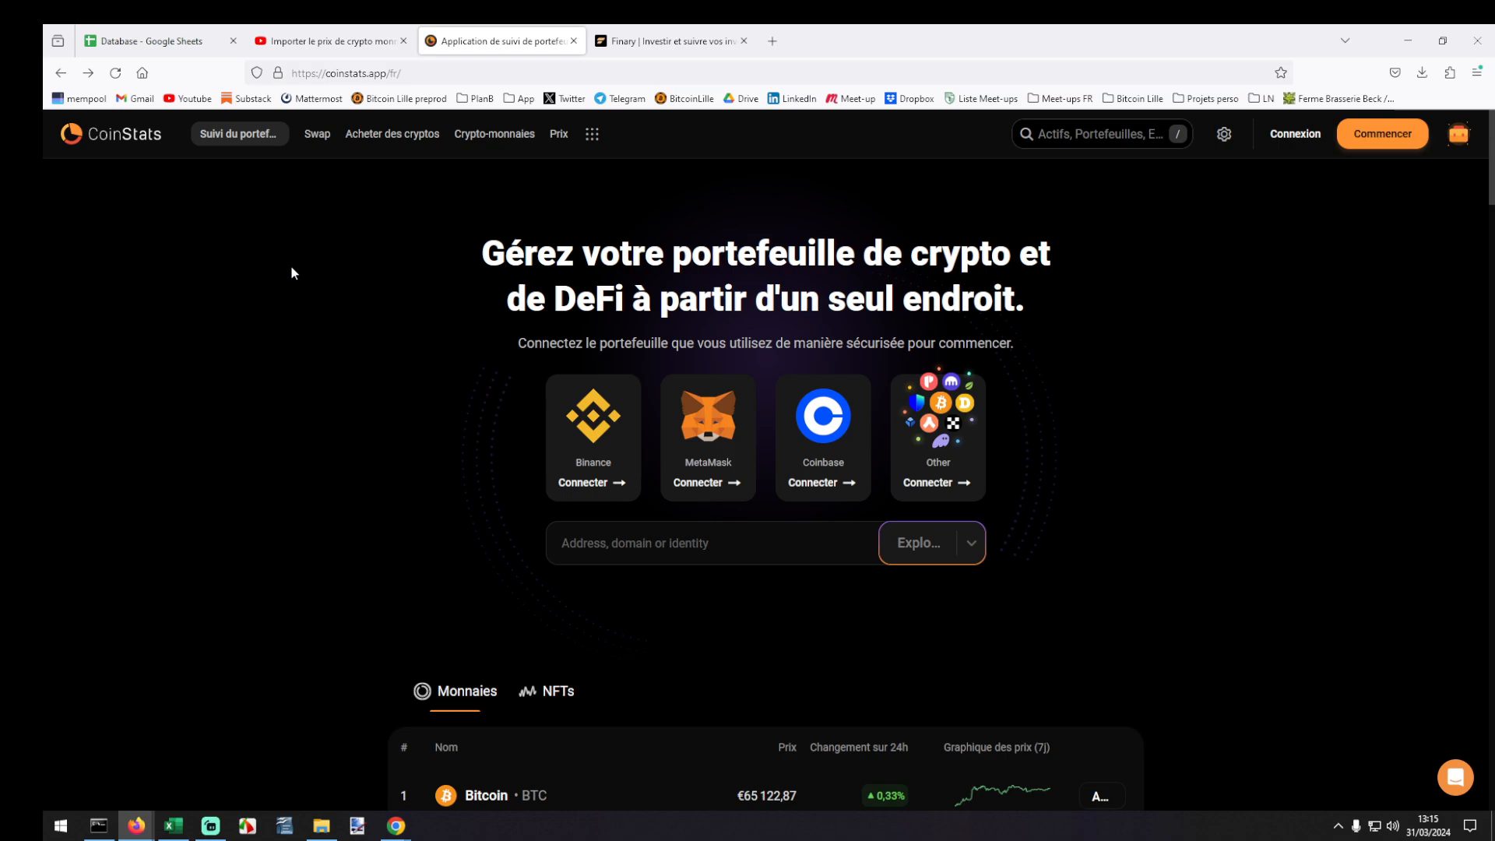
scroll(291, 264, down, 6)
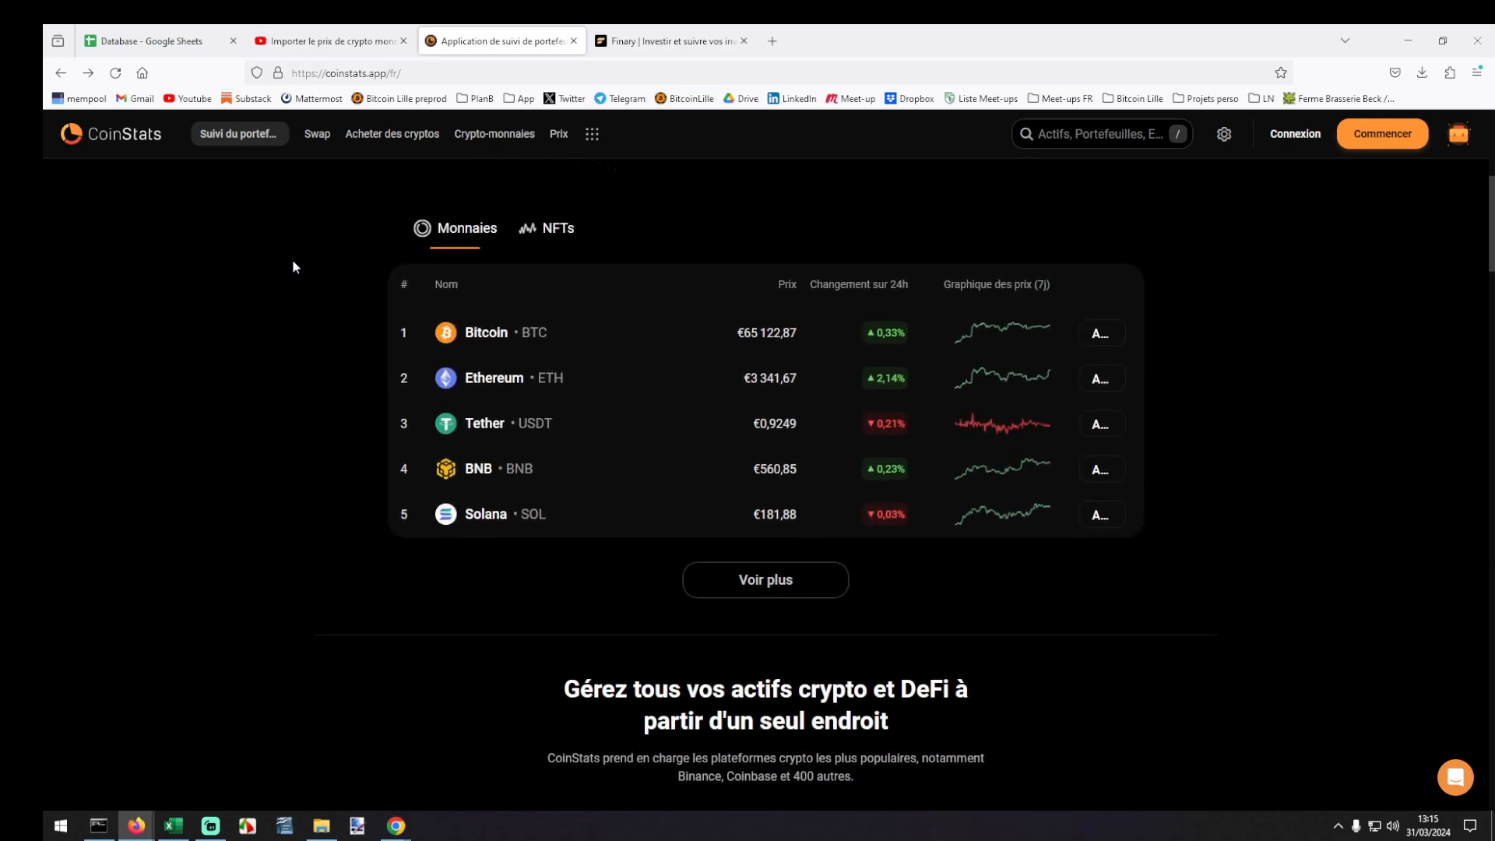
scroll(293, 266, up, 6)
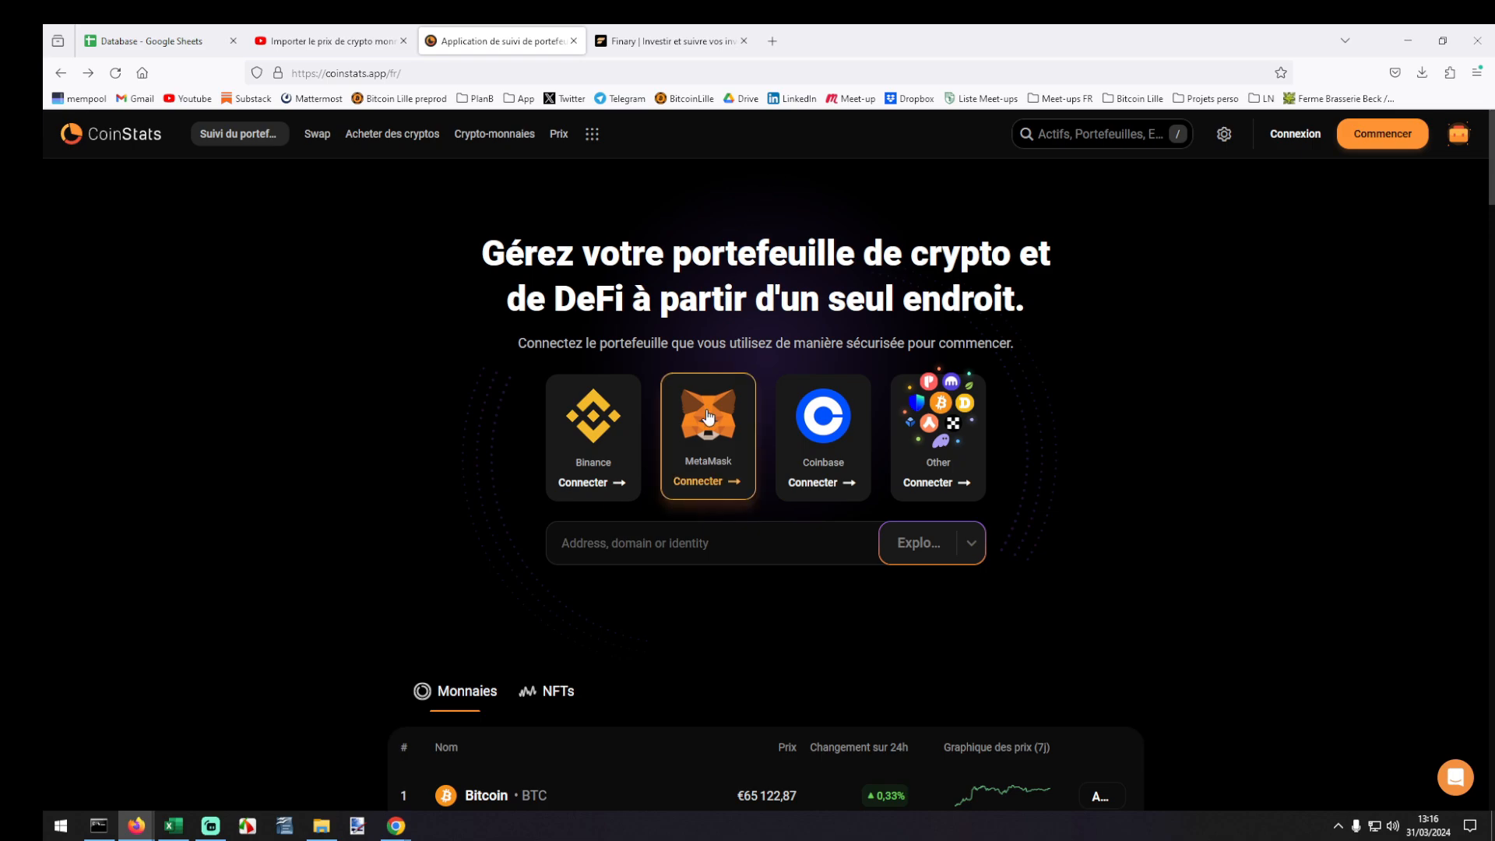
View the Finary wealth-tracking site, then revisit the CoinStats page and the crypto price import video.
click(694, 31)
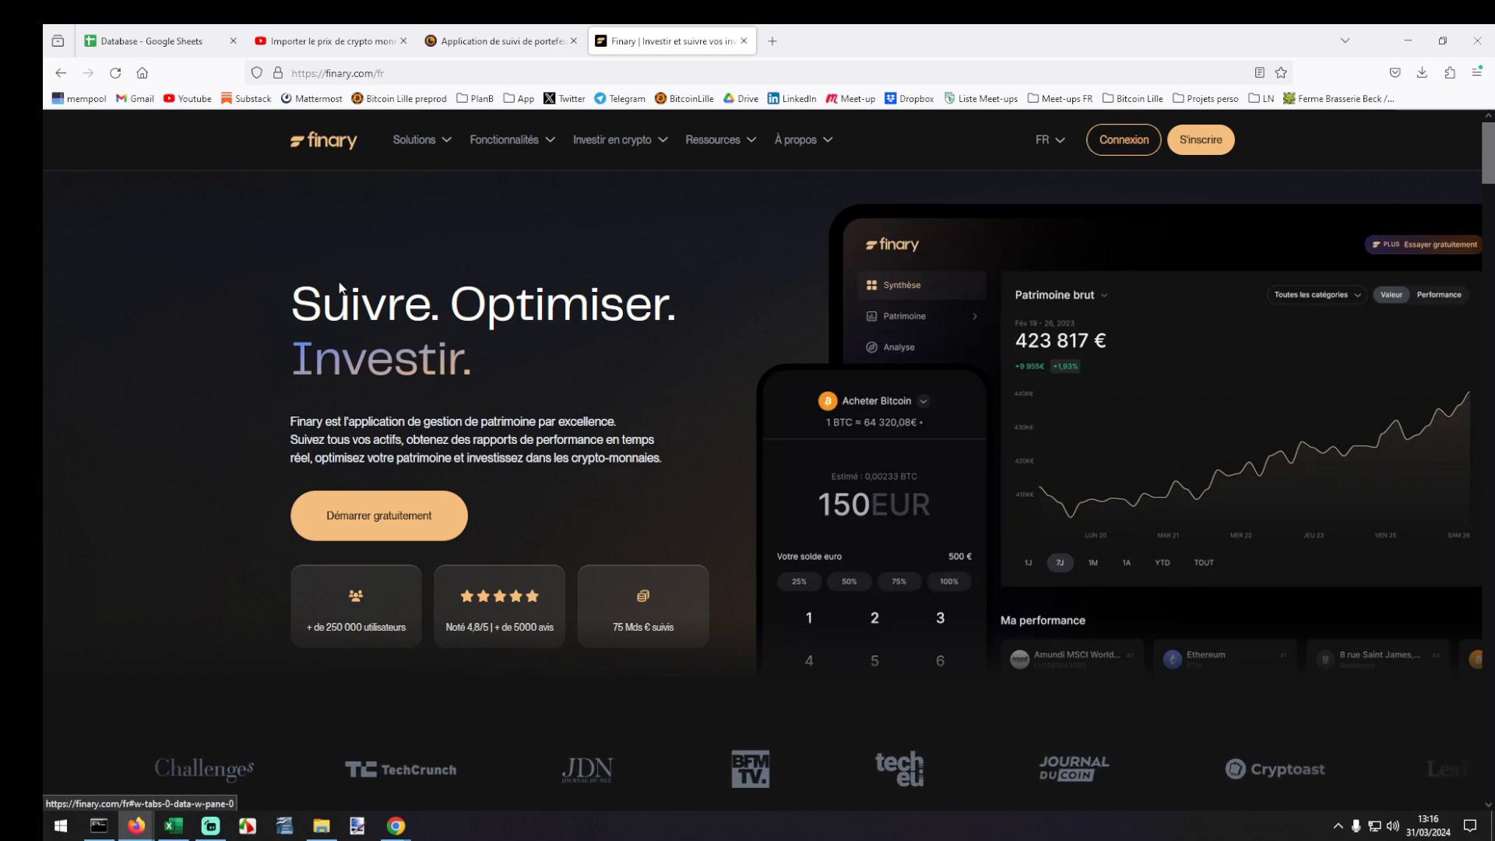
click(498, 40)
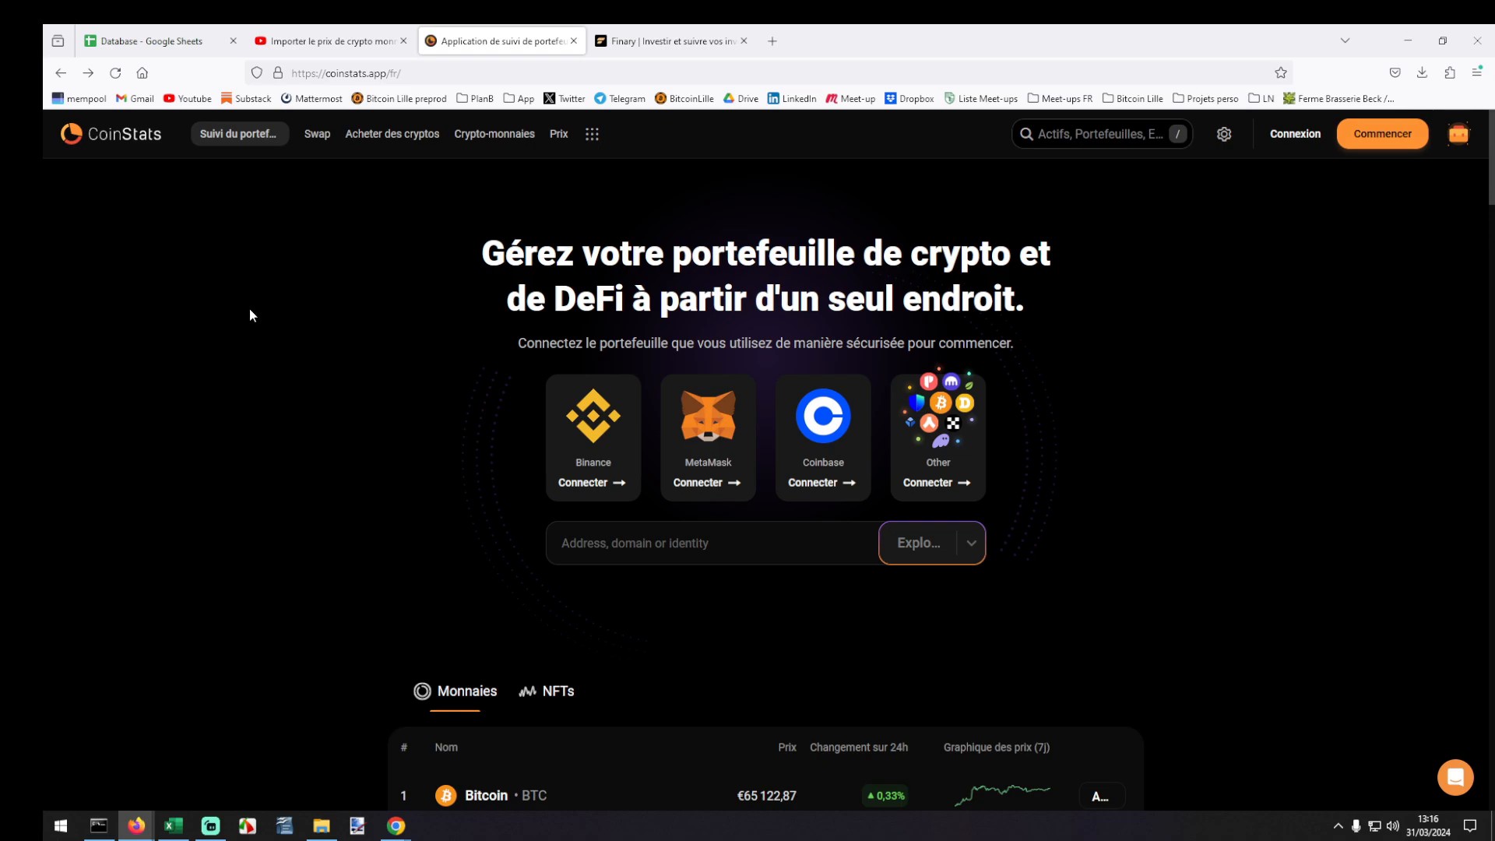
click(325, 39)
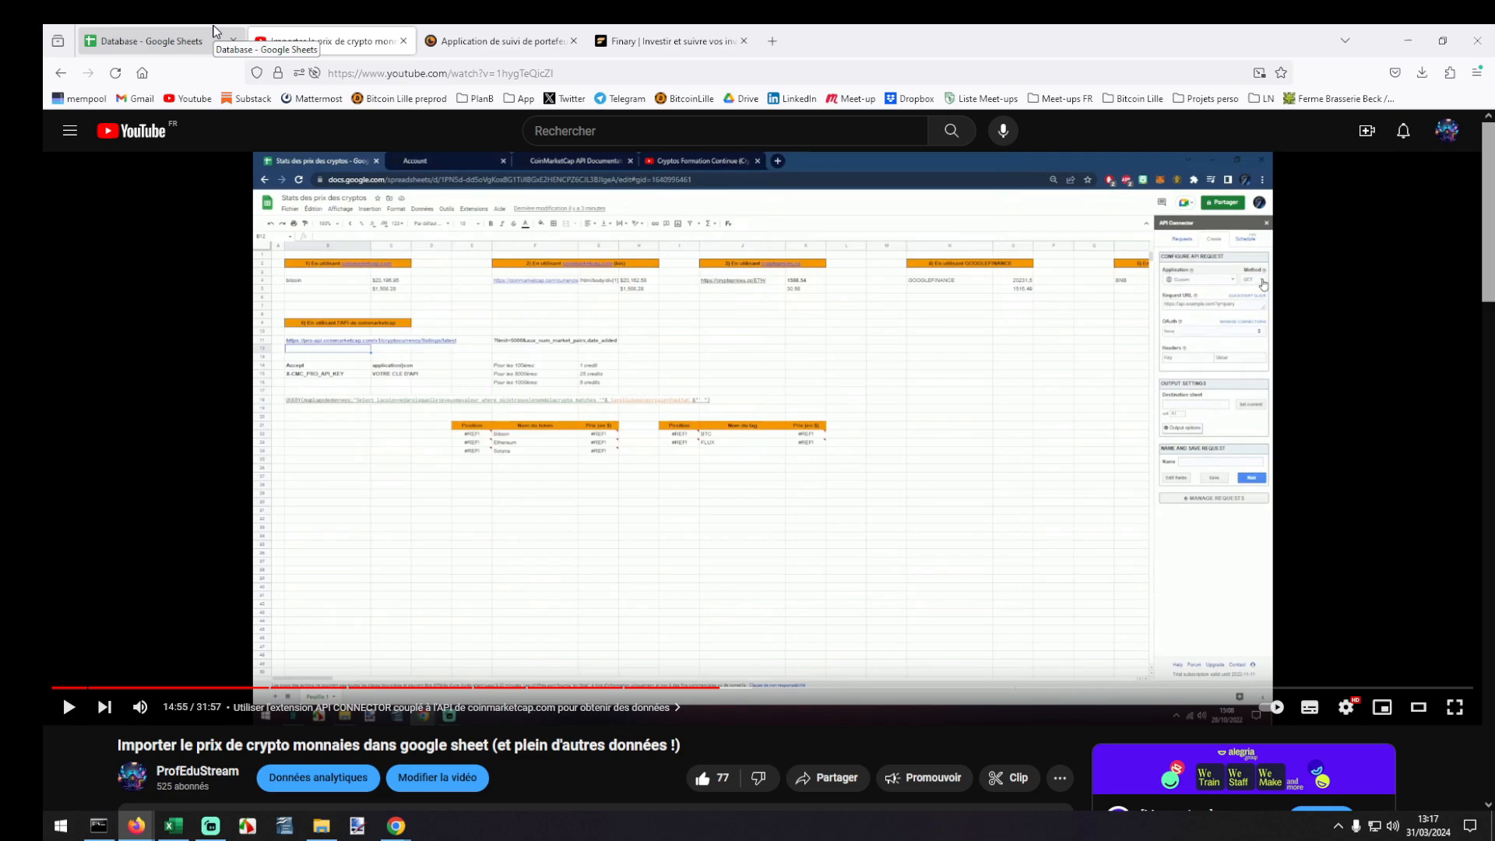
Examine the DB table and the raw coin data on the Feuille 1 sheet of the Database Google spreadsheet.
click(214, 28)
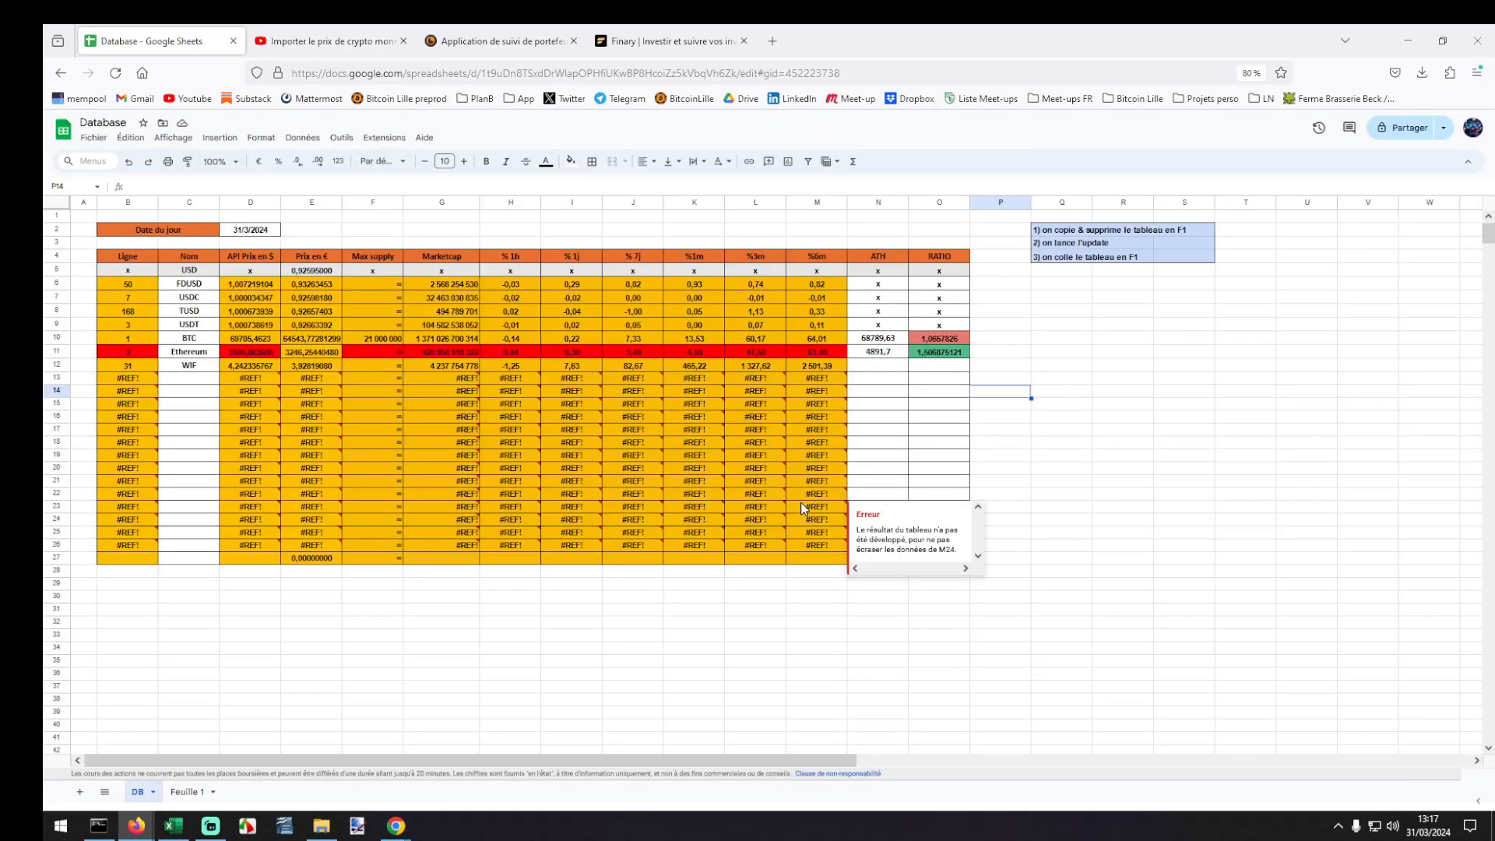
click(585, 590)
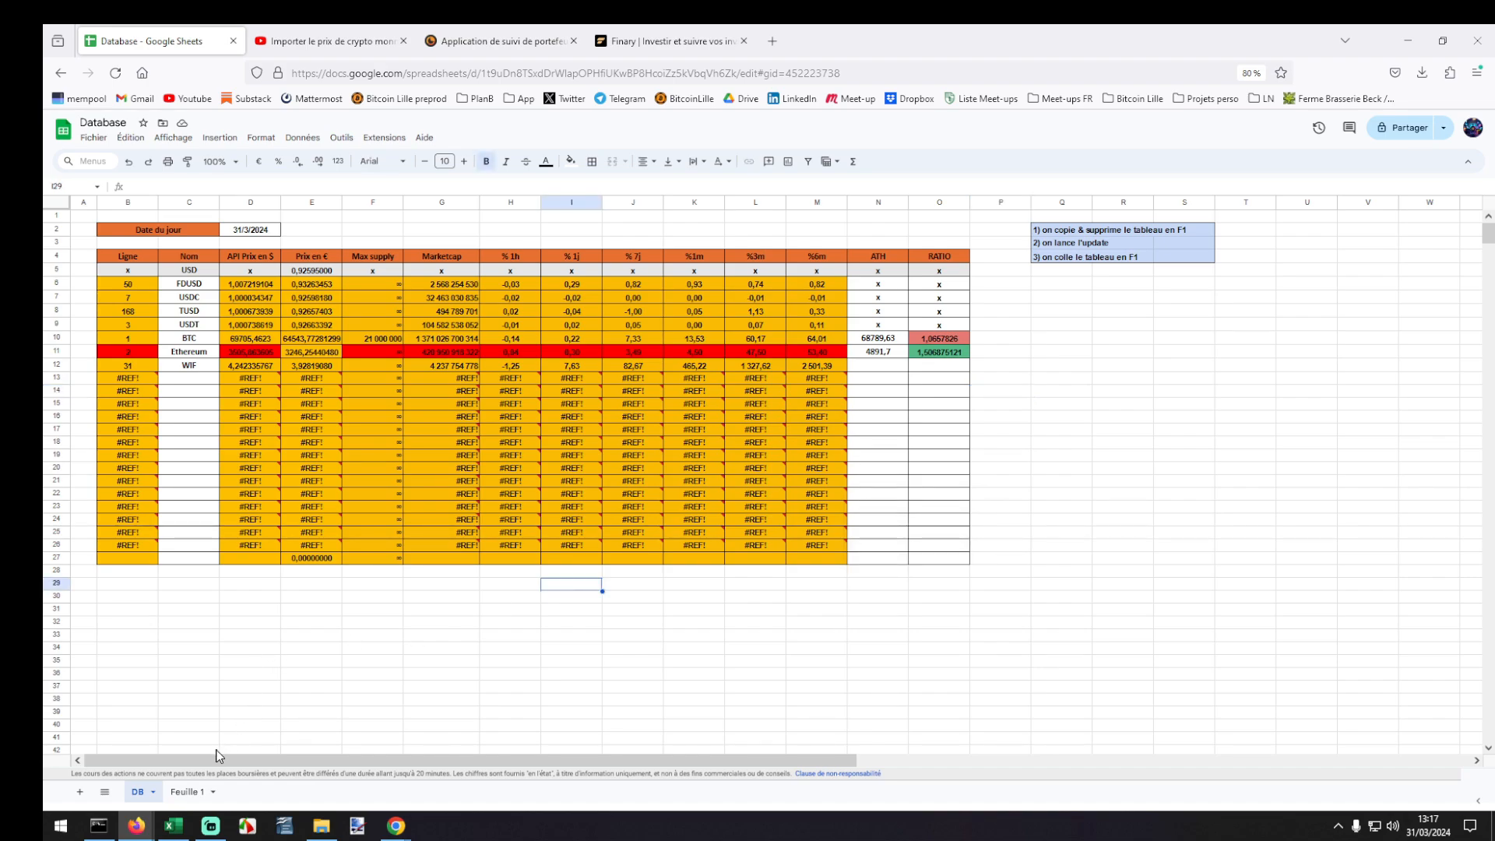
click(188, 792)
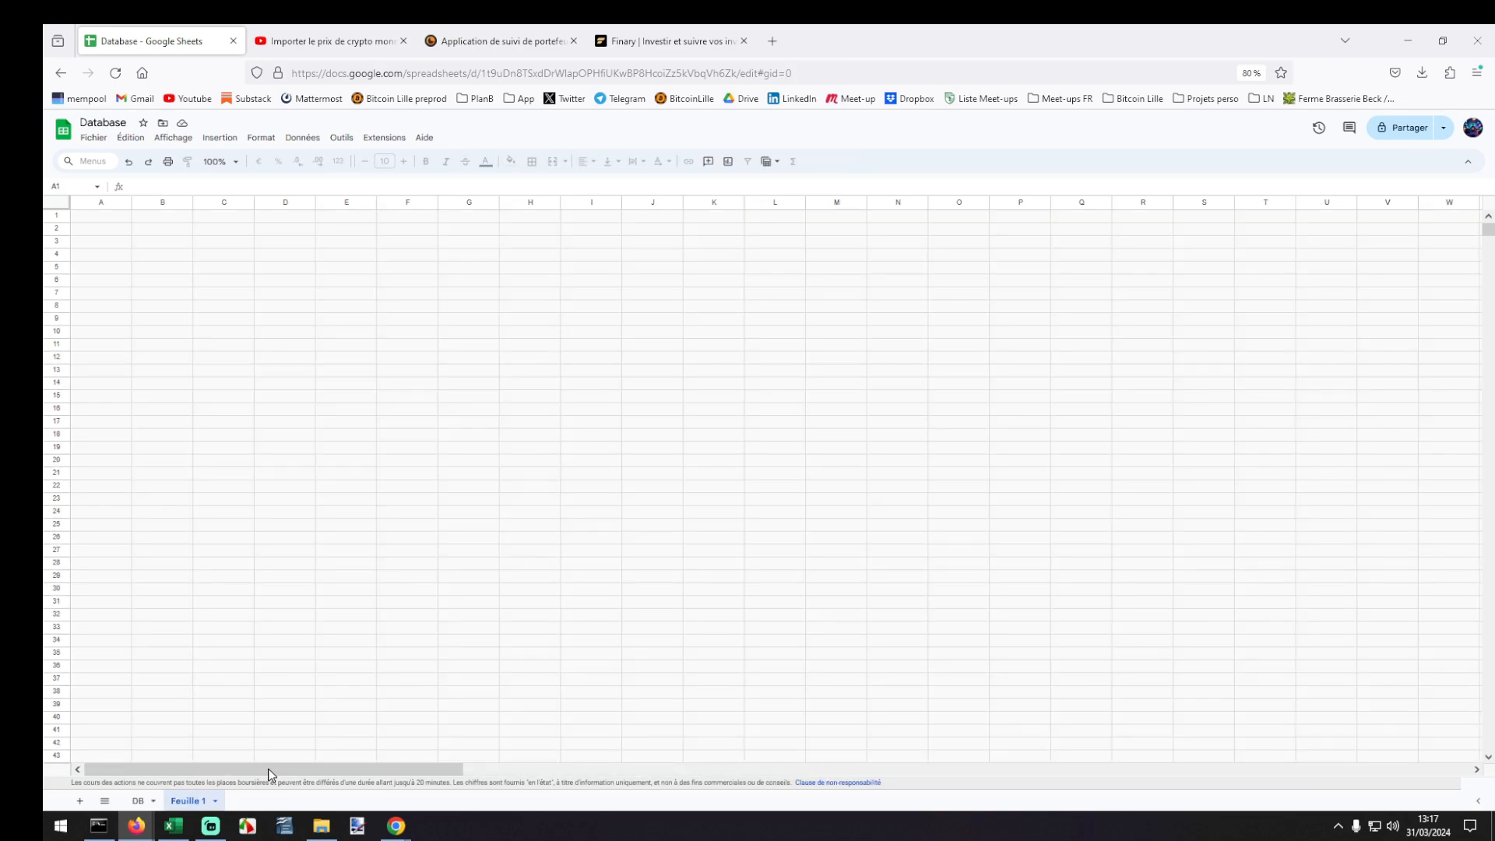
key(ctrl+v)
scroll(441, 788, right, 8)
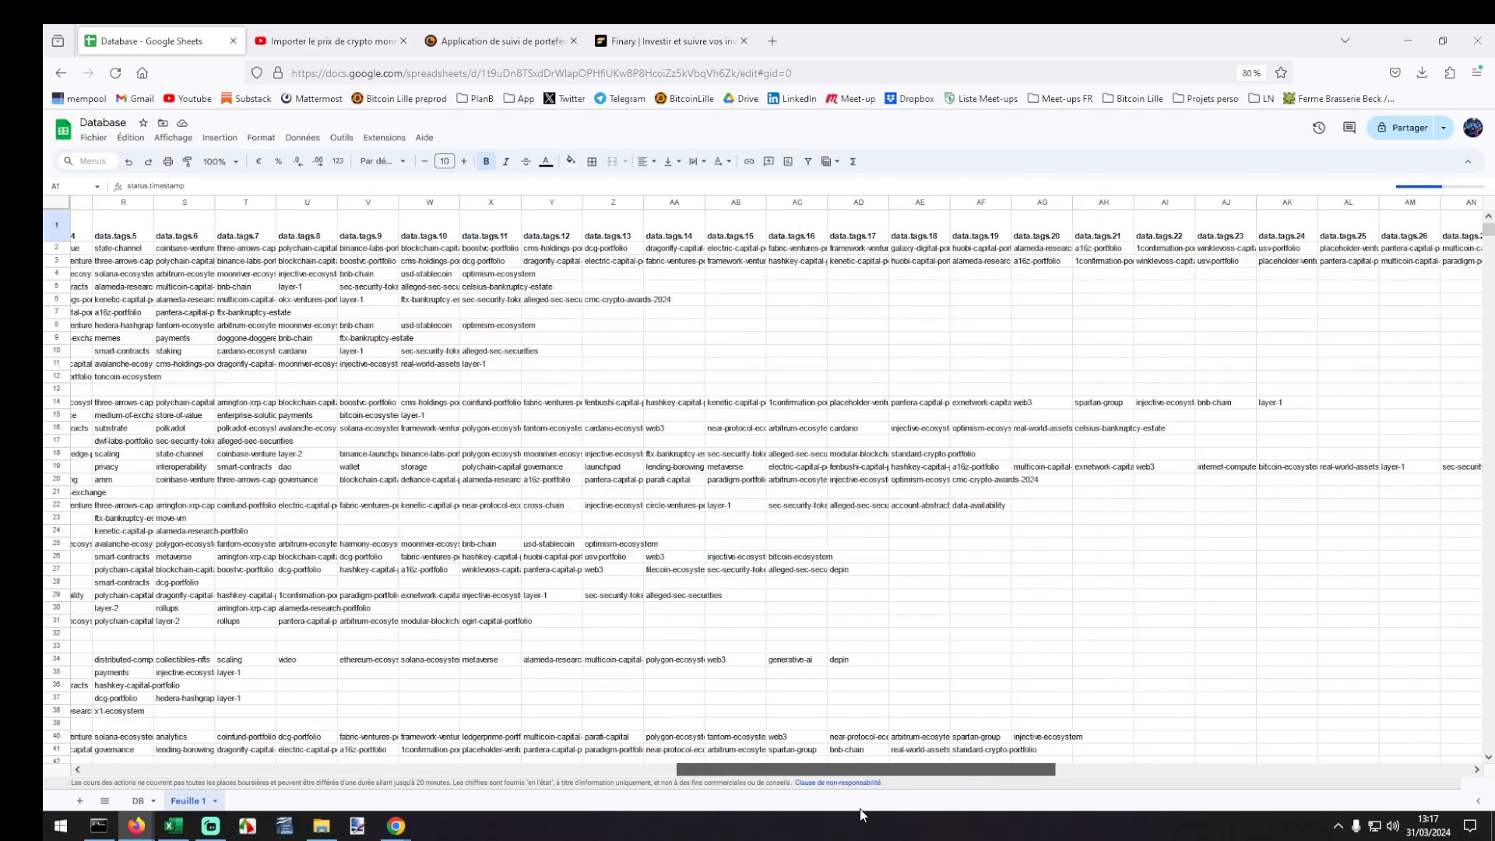
drag(311, 797, 180, 798)
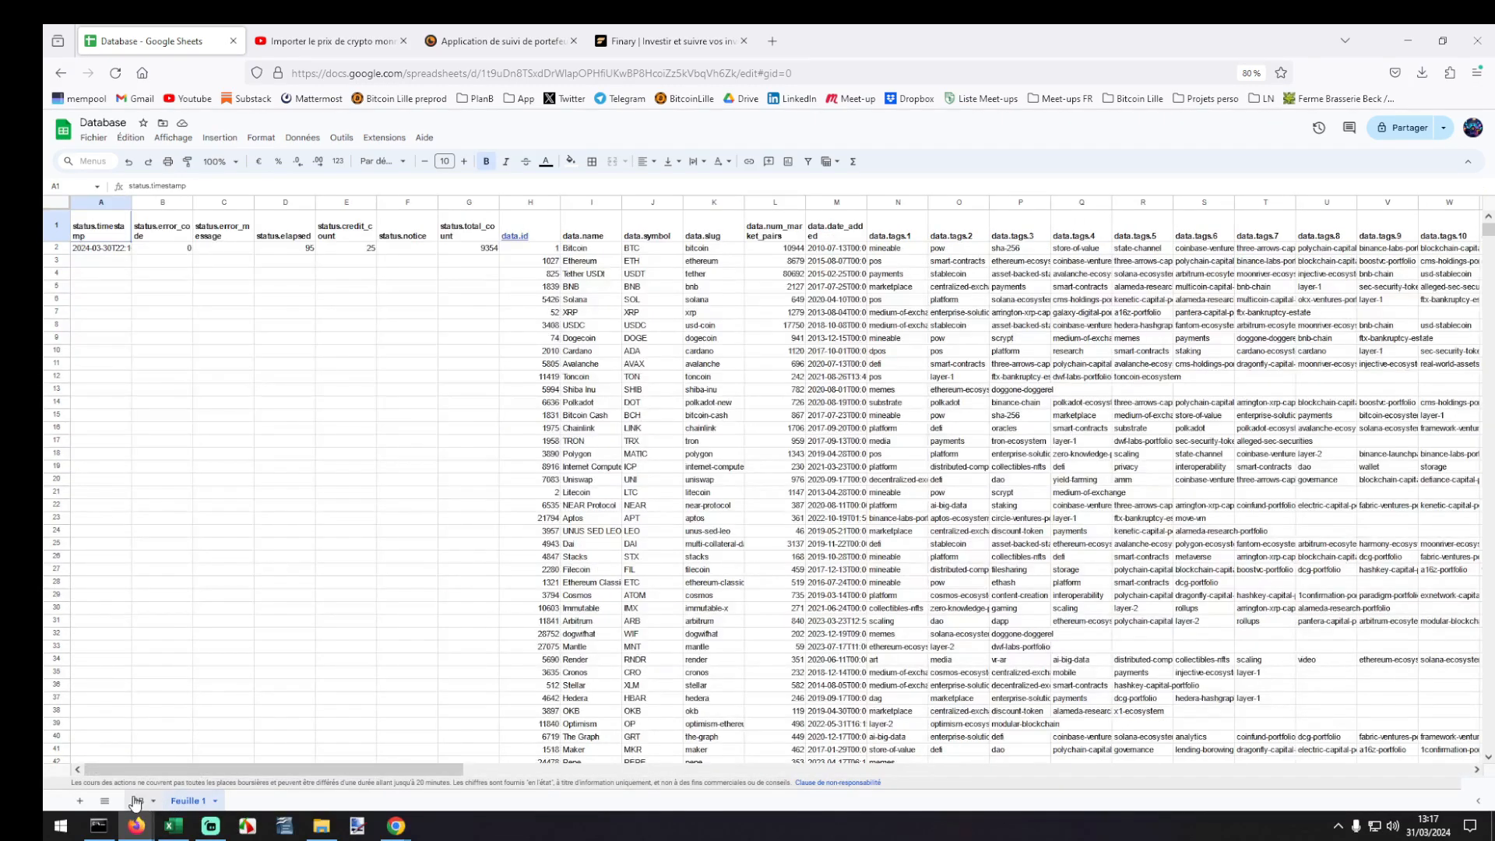
click(136, 801)
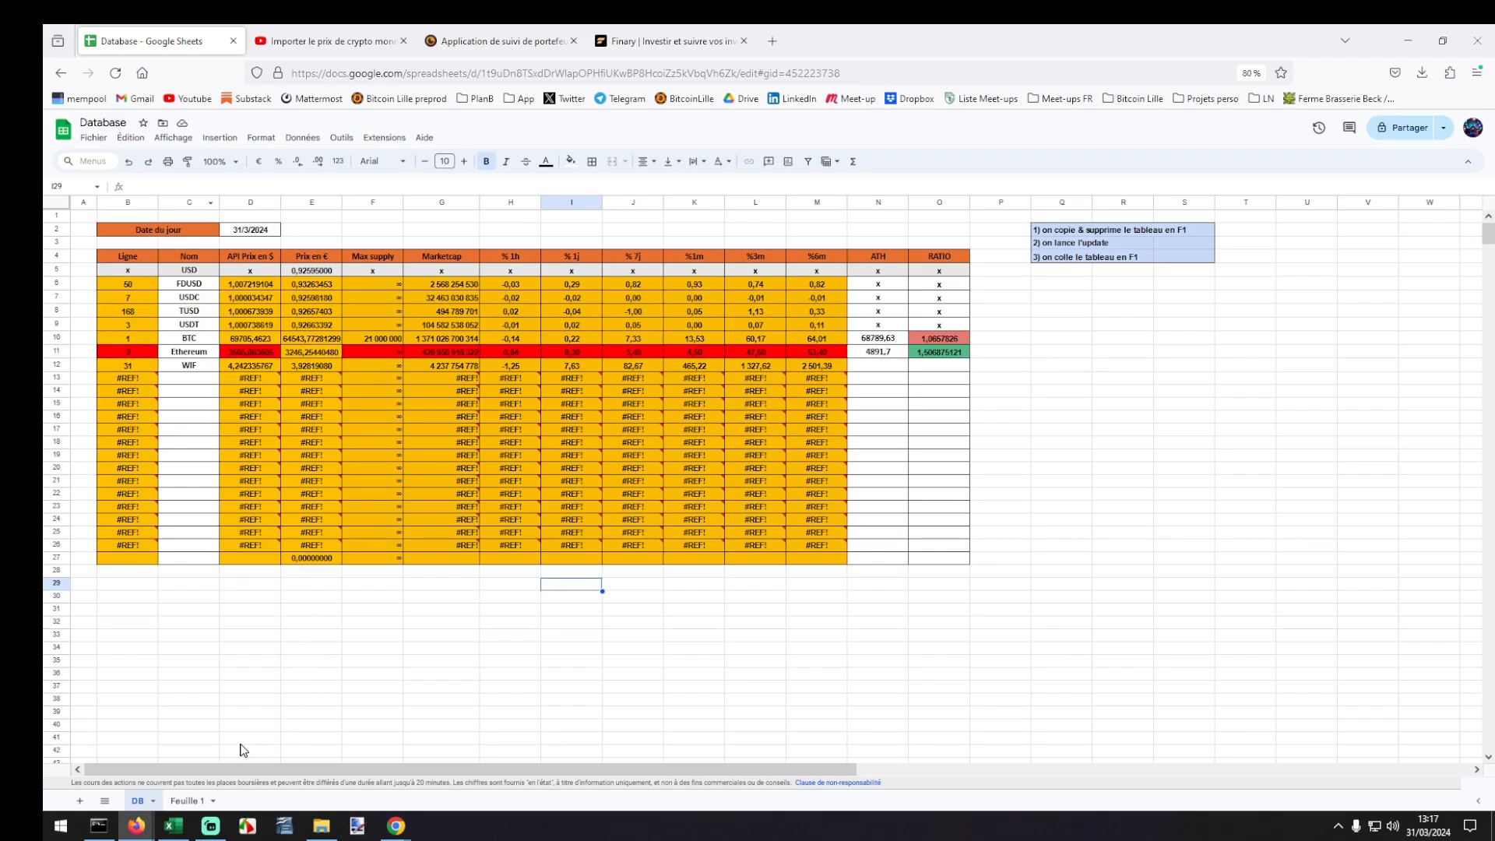
Switch to the Excel workbook and merge and center the "Date du jour" label across B2:C2 on the DB sheet.
click(173, 825)
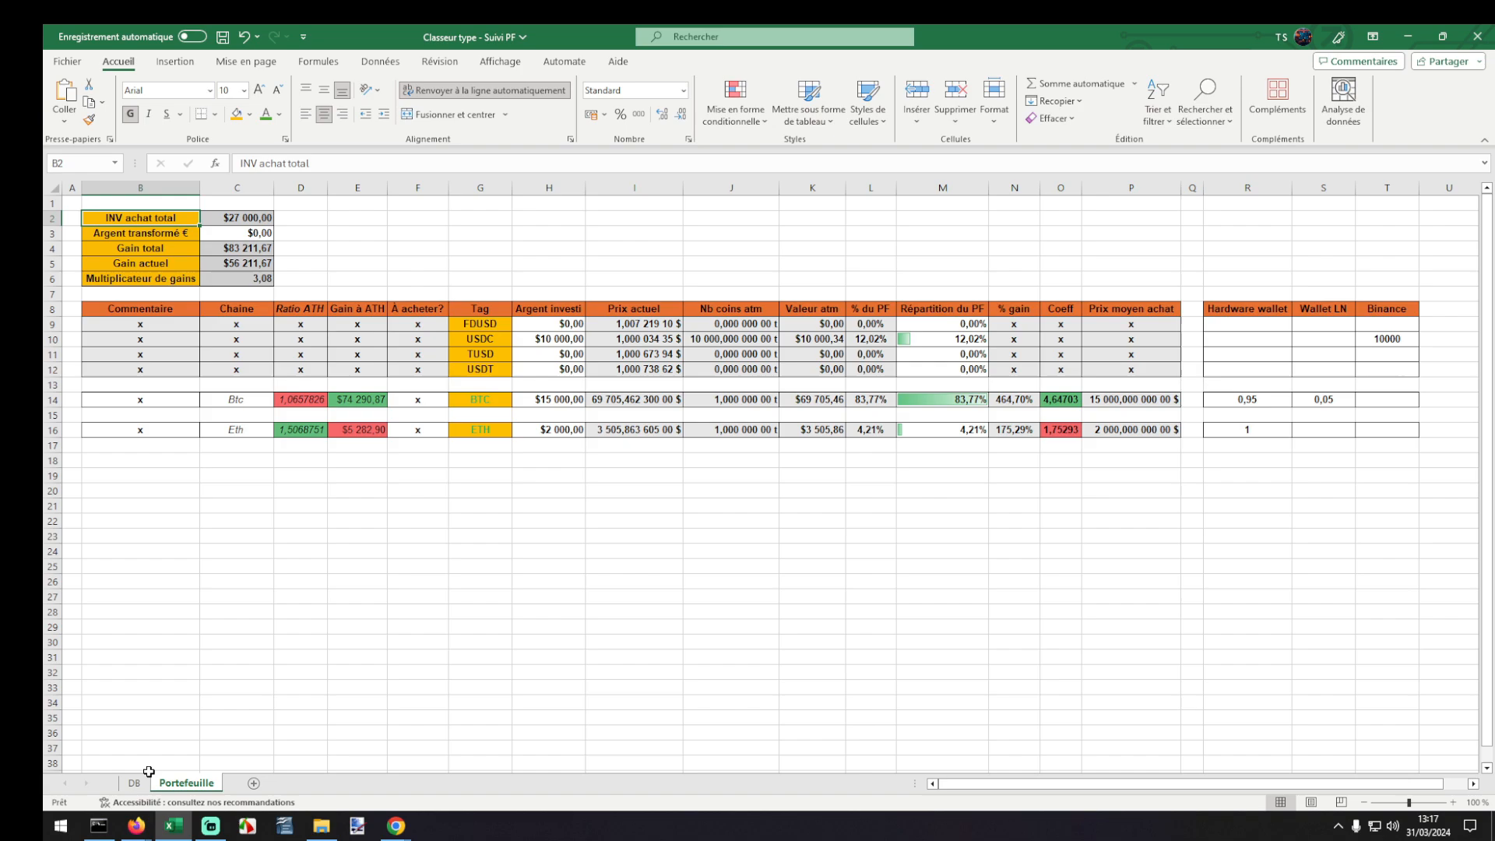
click(136, 783)
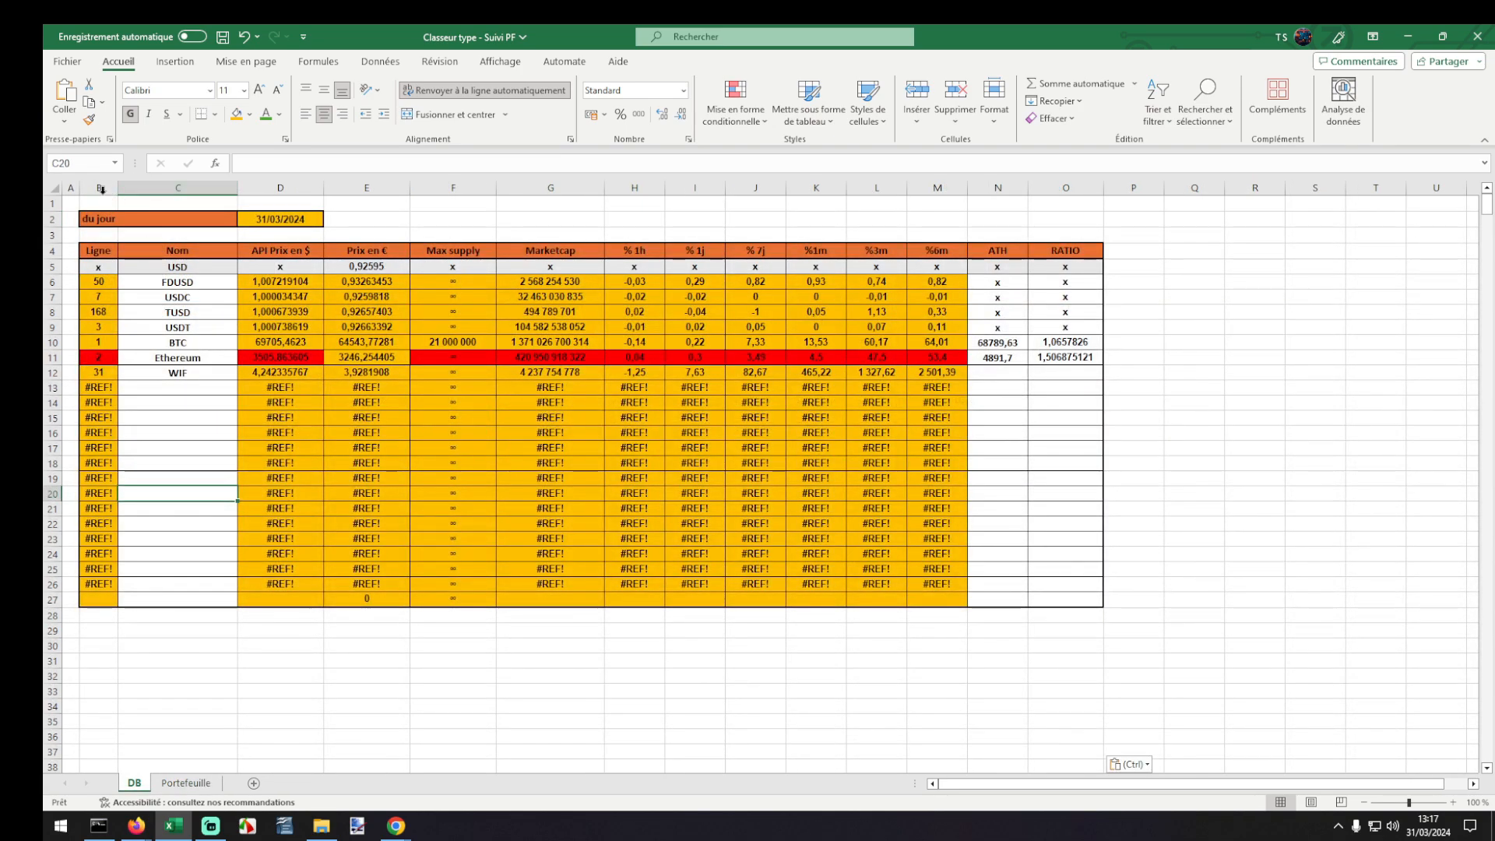
drag(124, 221, 110, 219)
click(456, 115)
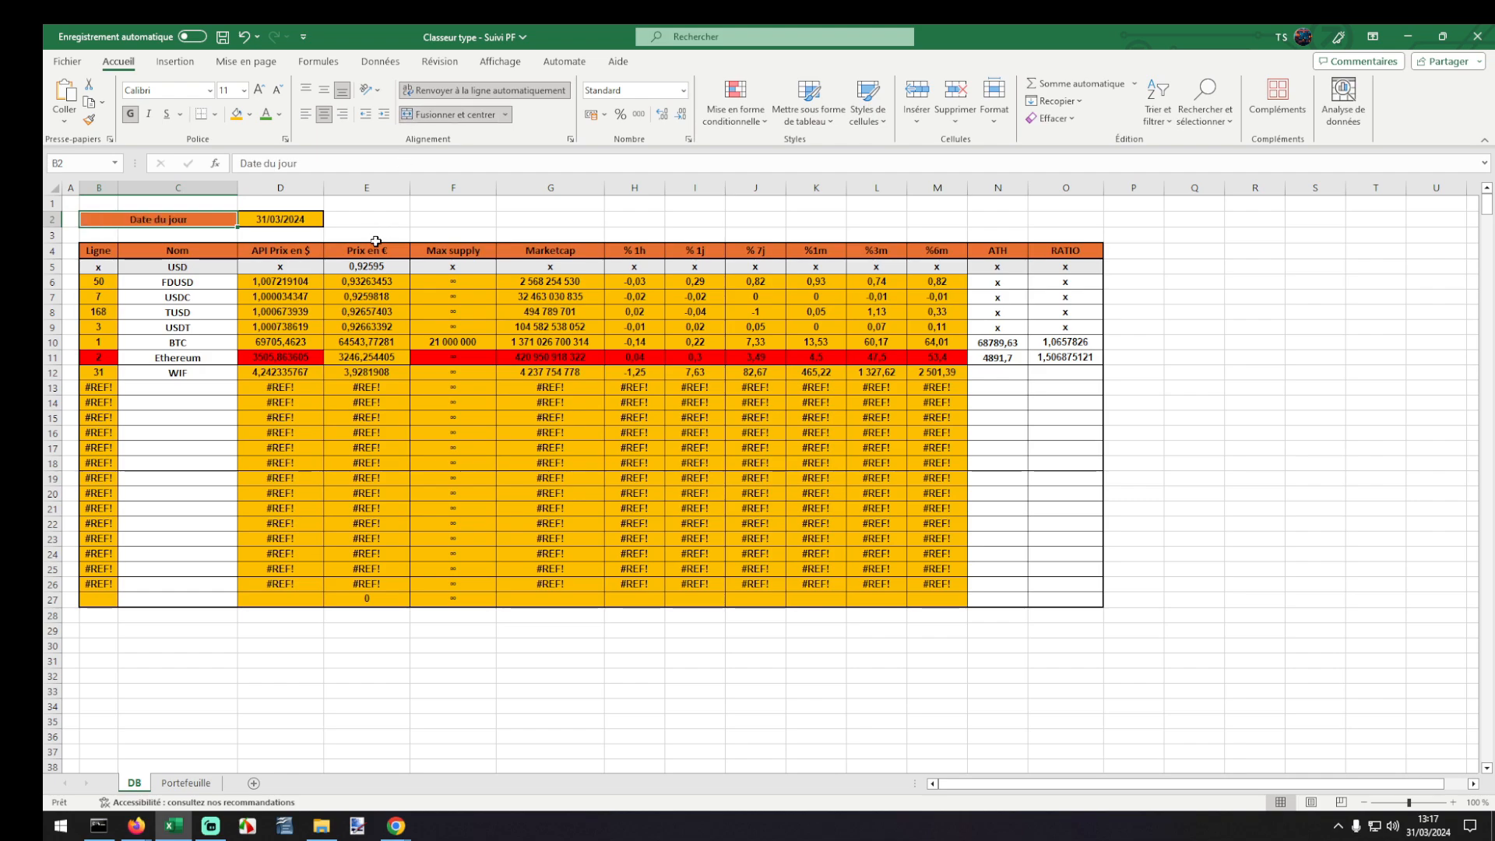
click(374, 222)
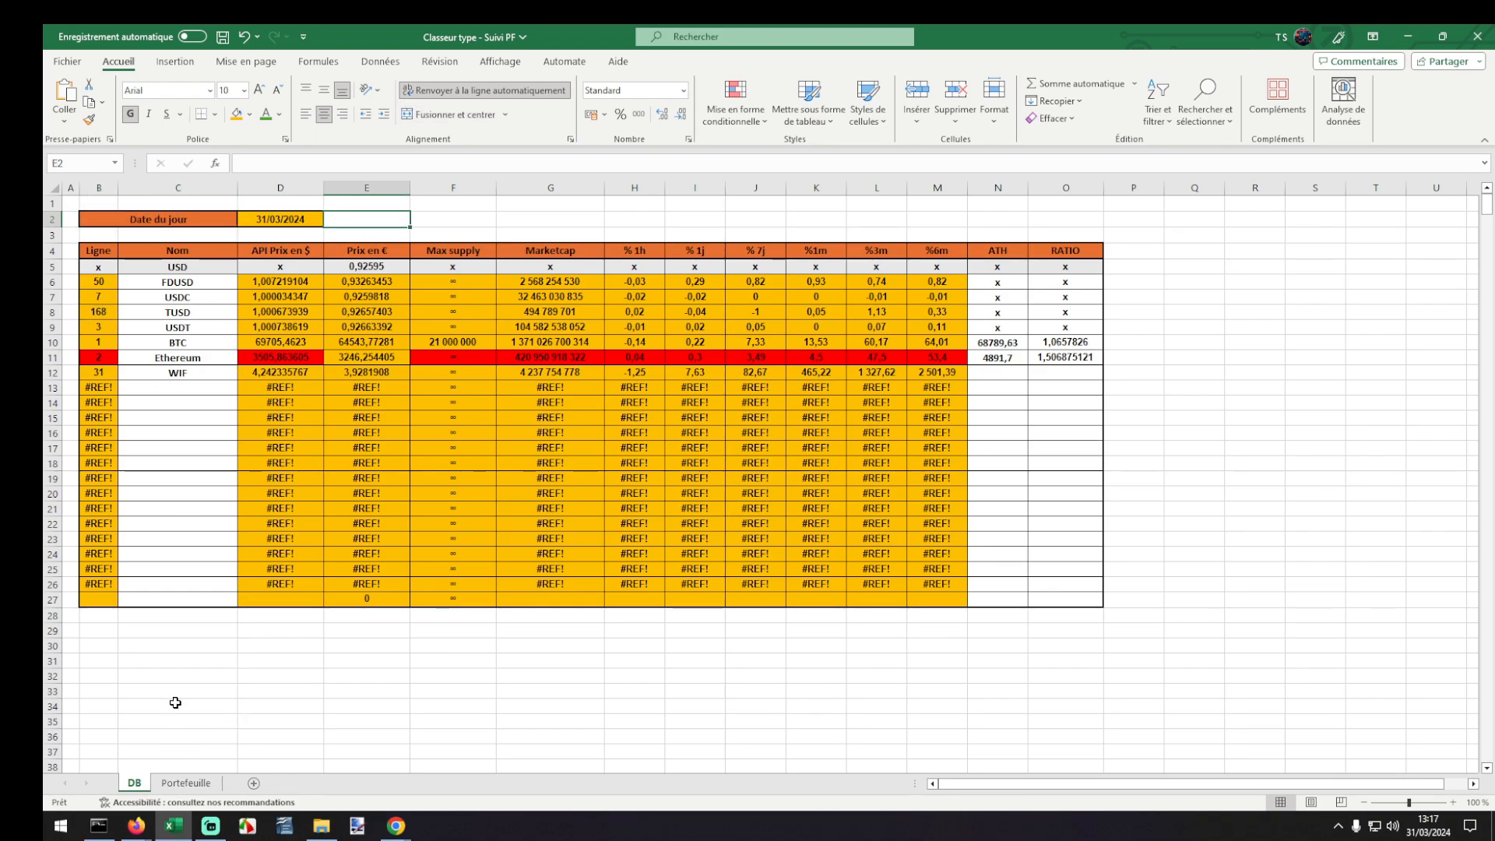
Compare the Portefeuille sheet with the DB sheet in the workbook, ending on Portefeuille.
click(171, 786)
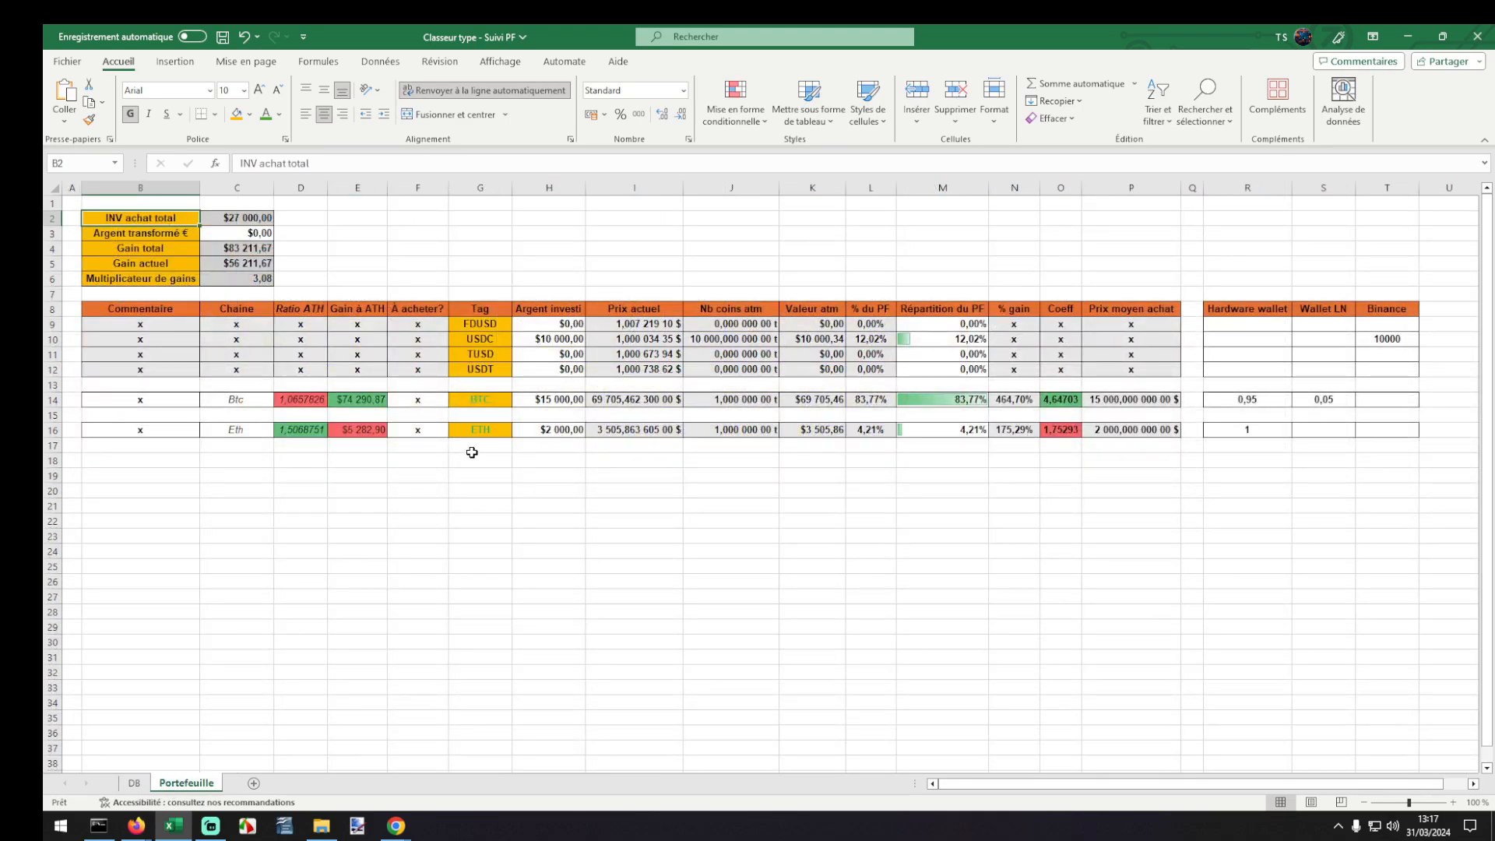
click(137, 783)
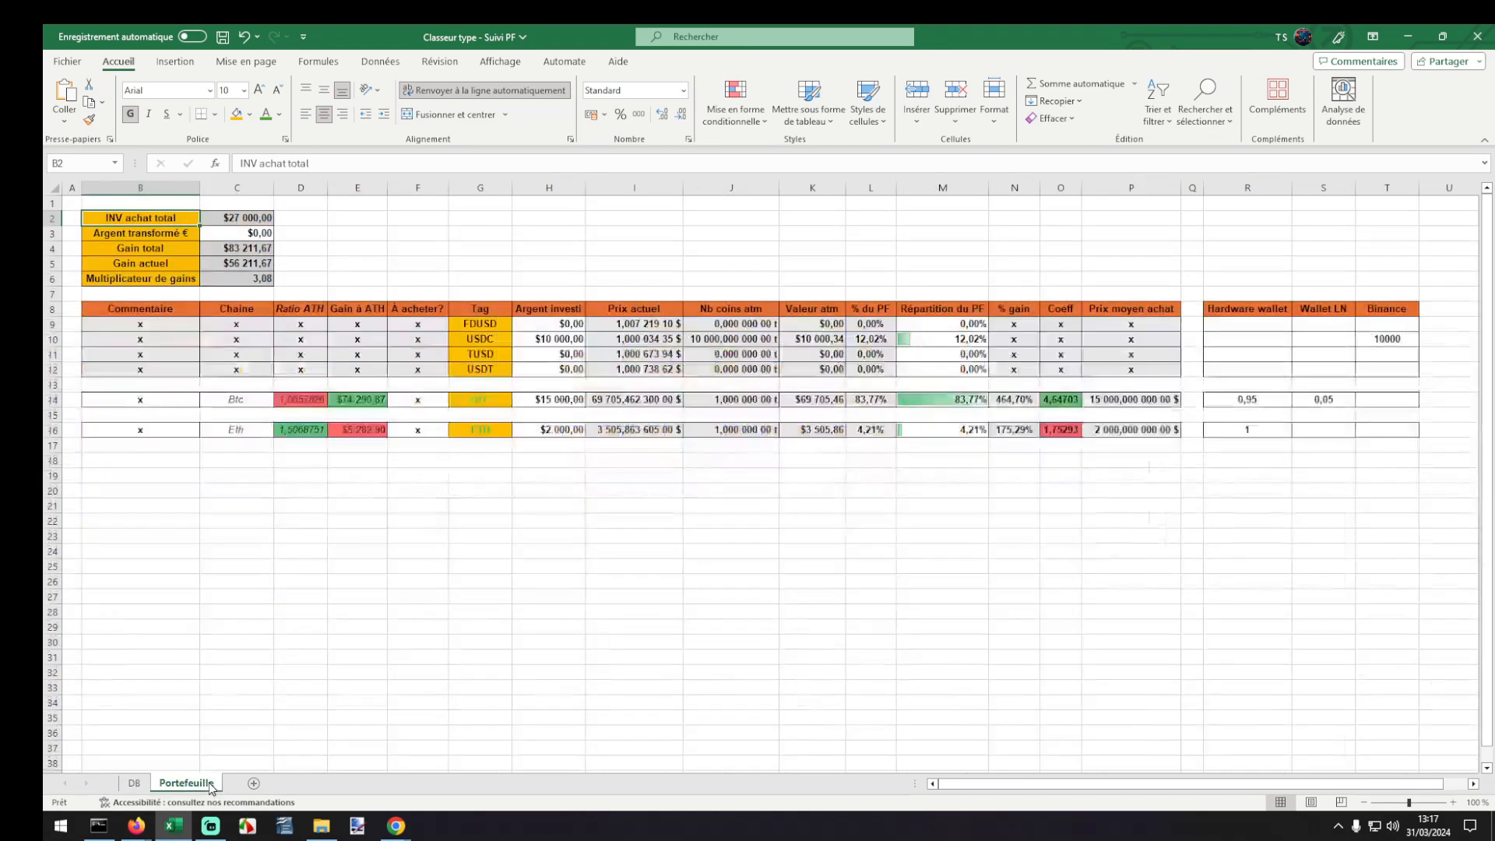
click(187, 784)
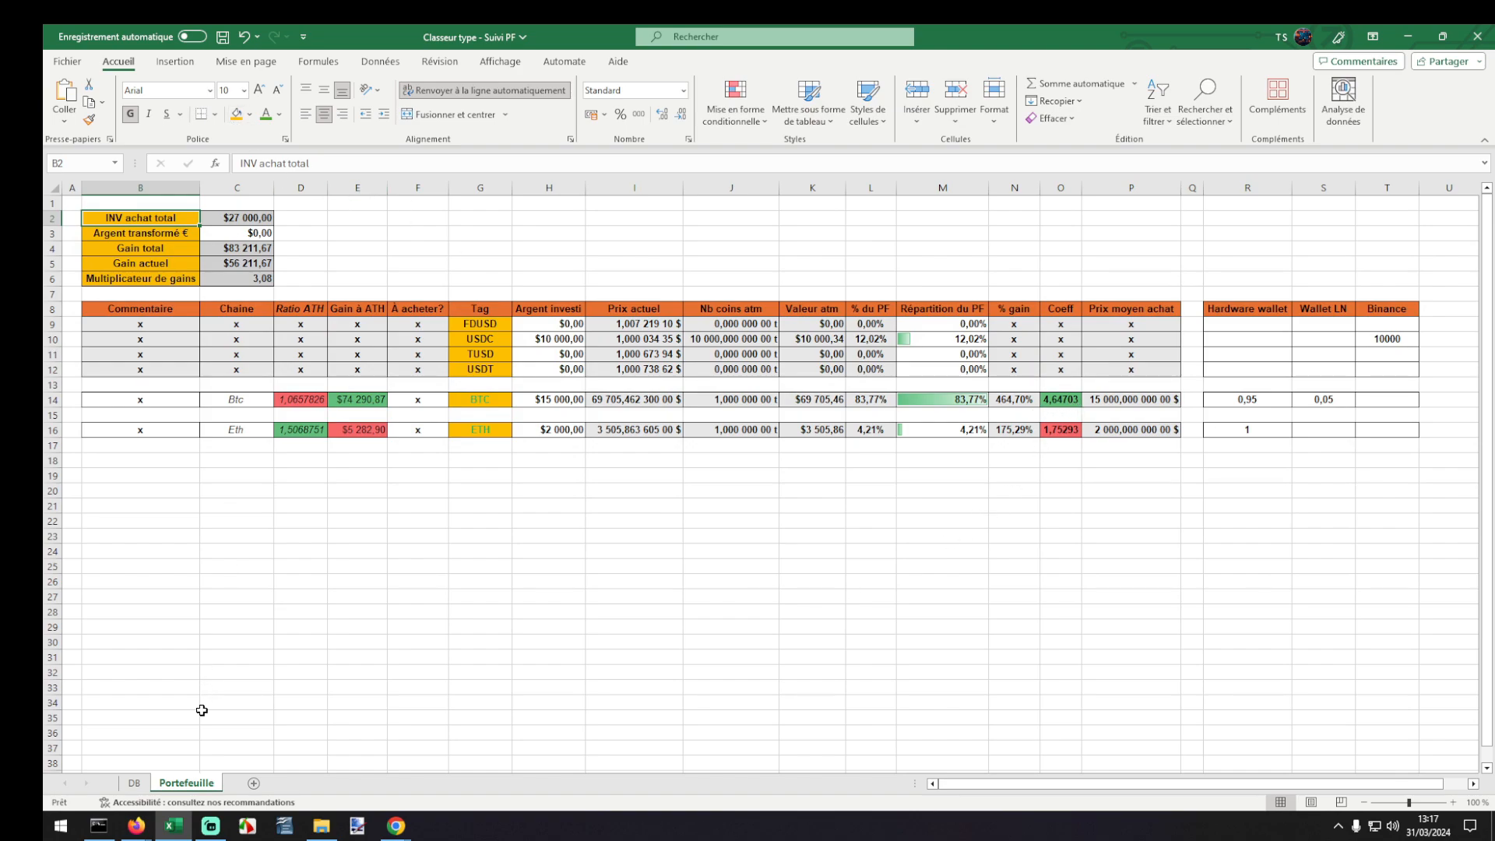
Switch to the Database Google spreadsheet in Firefox and copy columns B to O of its DB sheet.
mouse_move(134, 832)
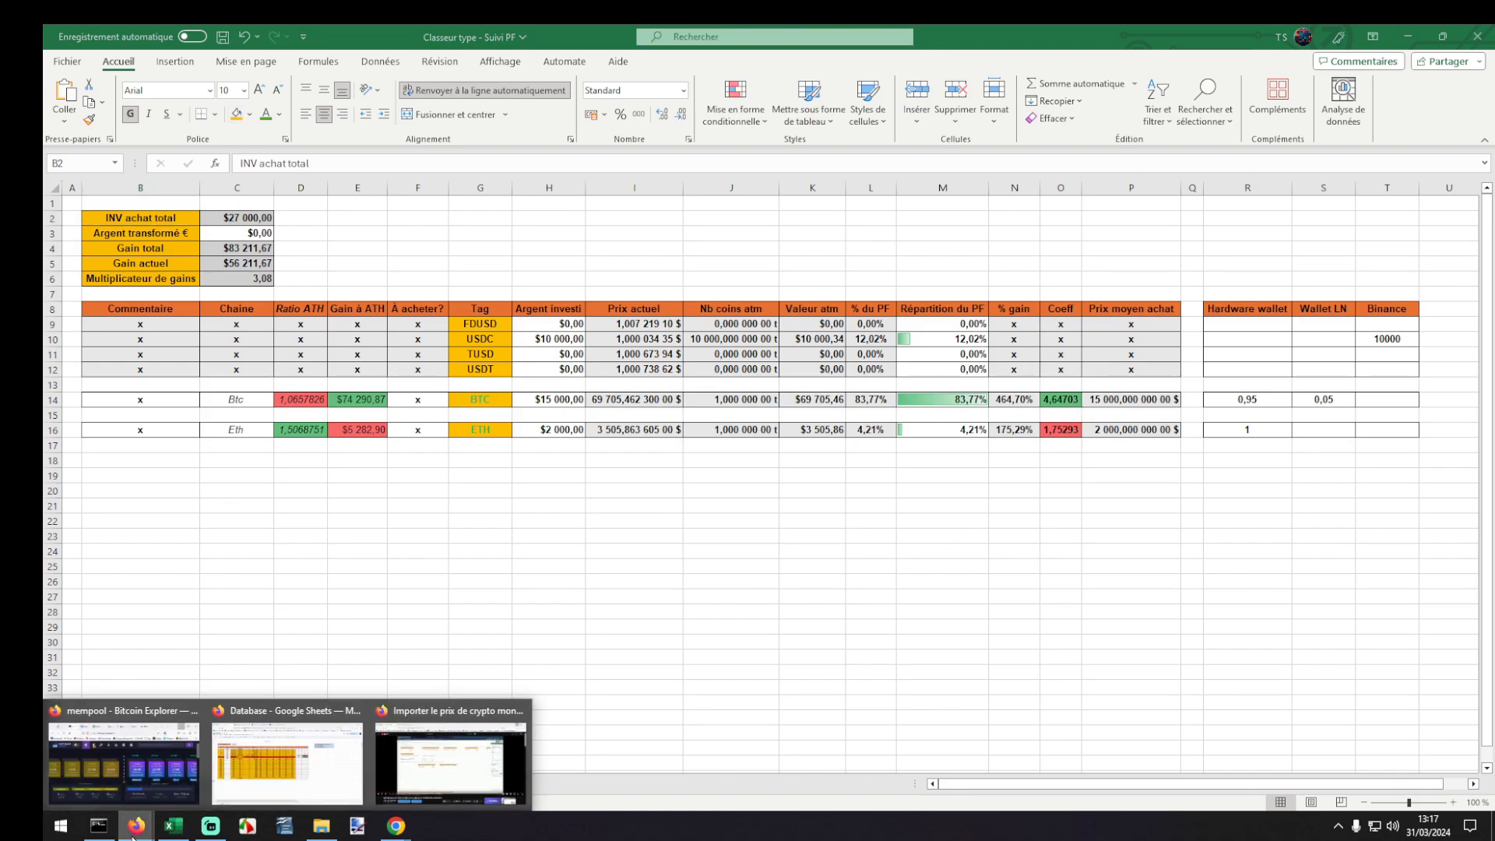
click(287, 753)
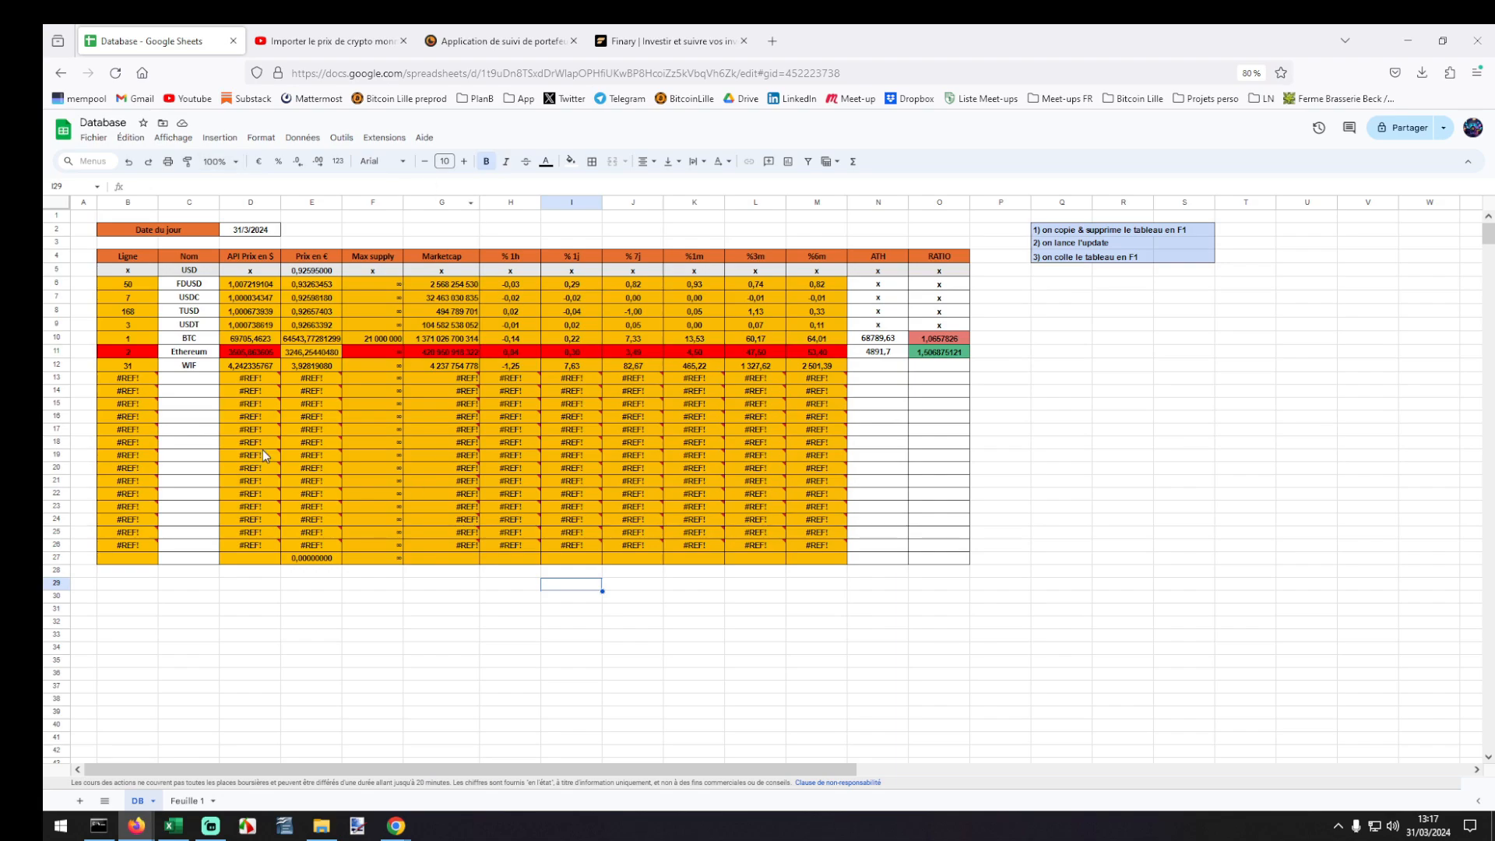
click(127, 604)
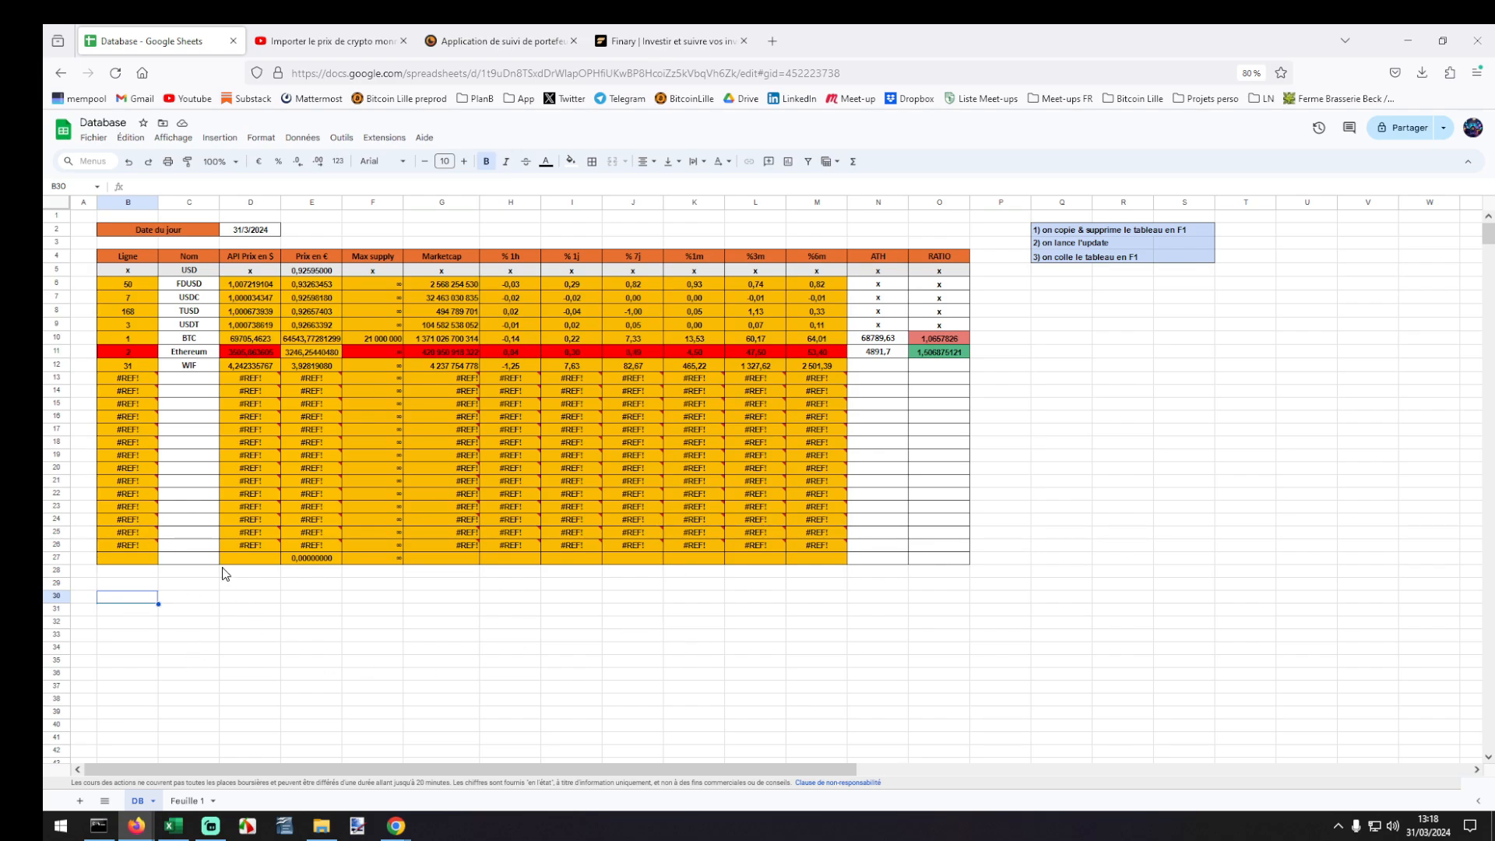
click(128, 202)
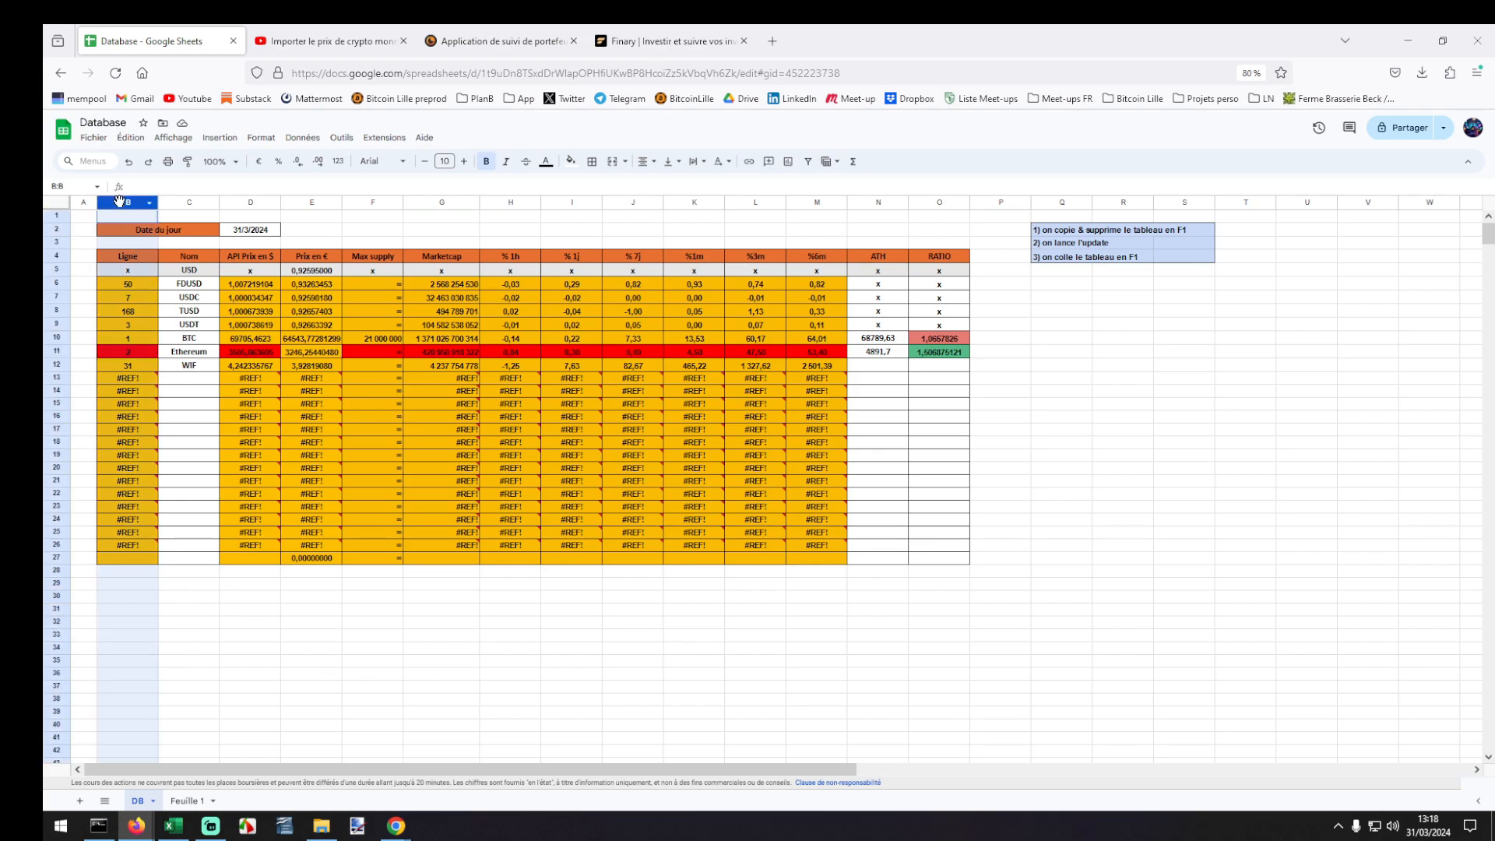
shift+click(921, 204)
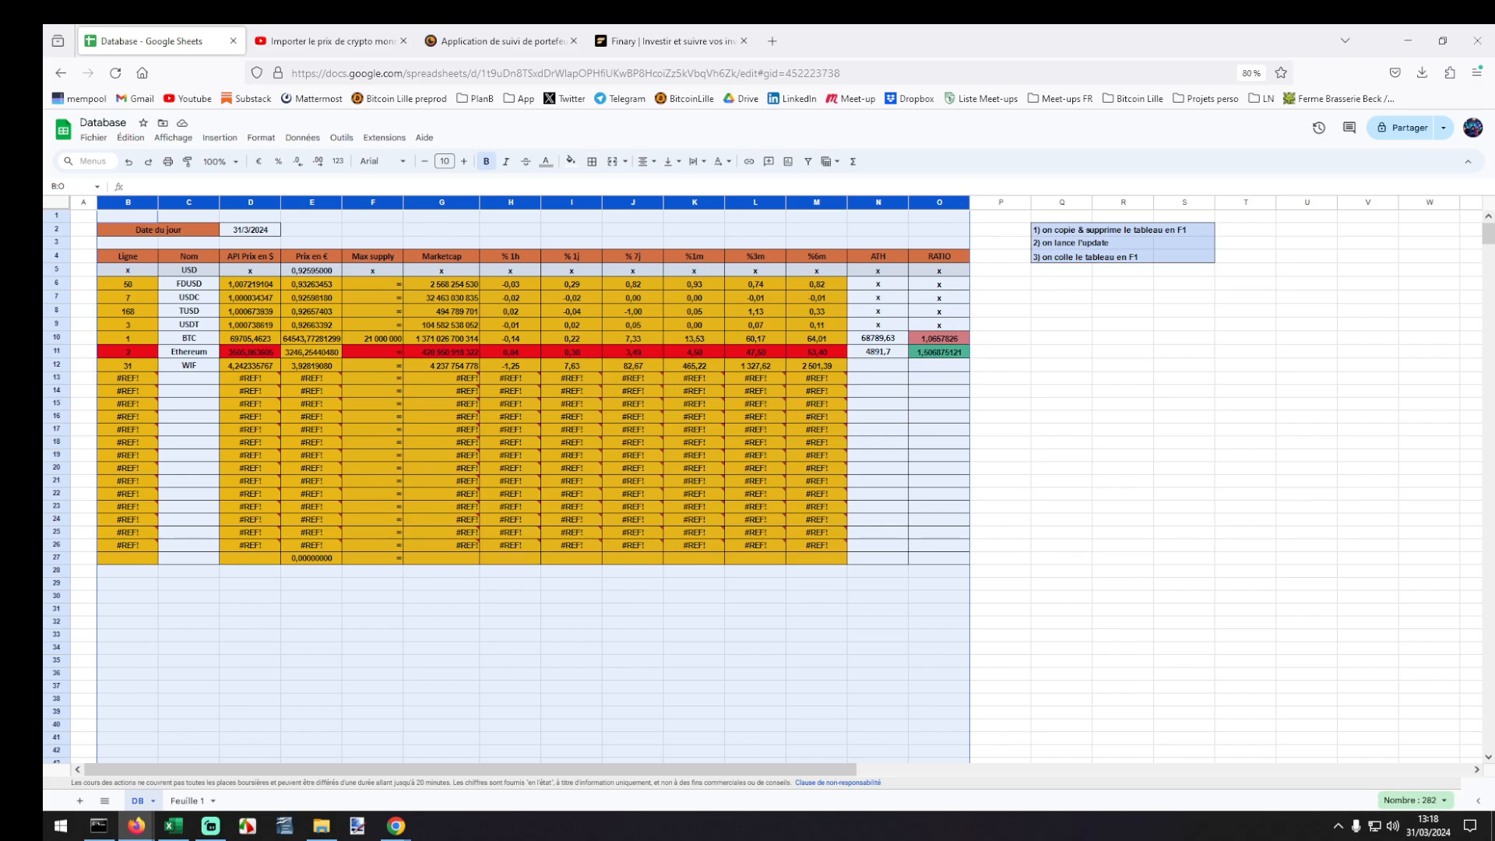
Switch to the Excel workbook and paste the copied price data over columns B to O of the DB sheet.
click(172, 826)
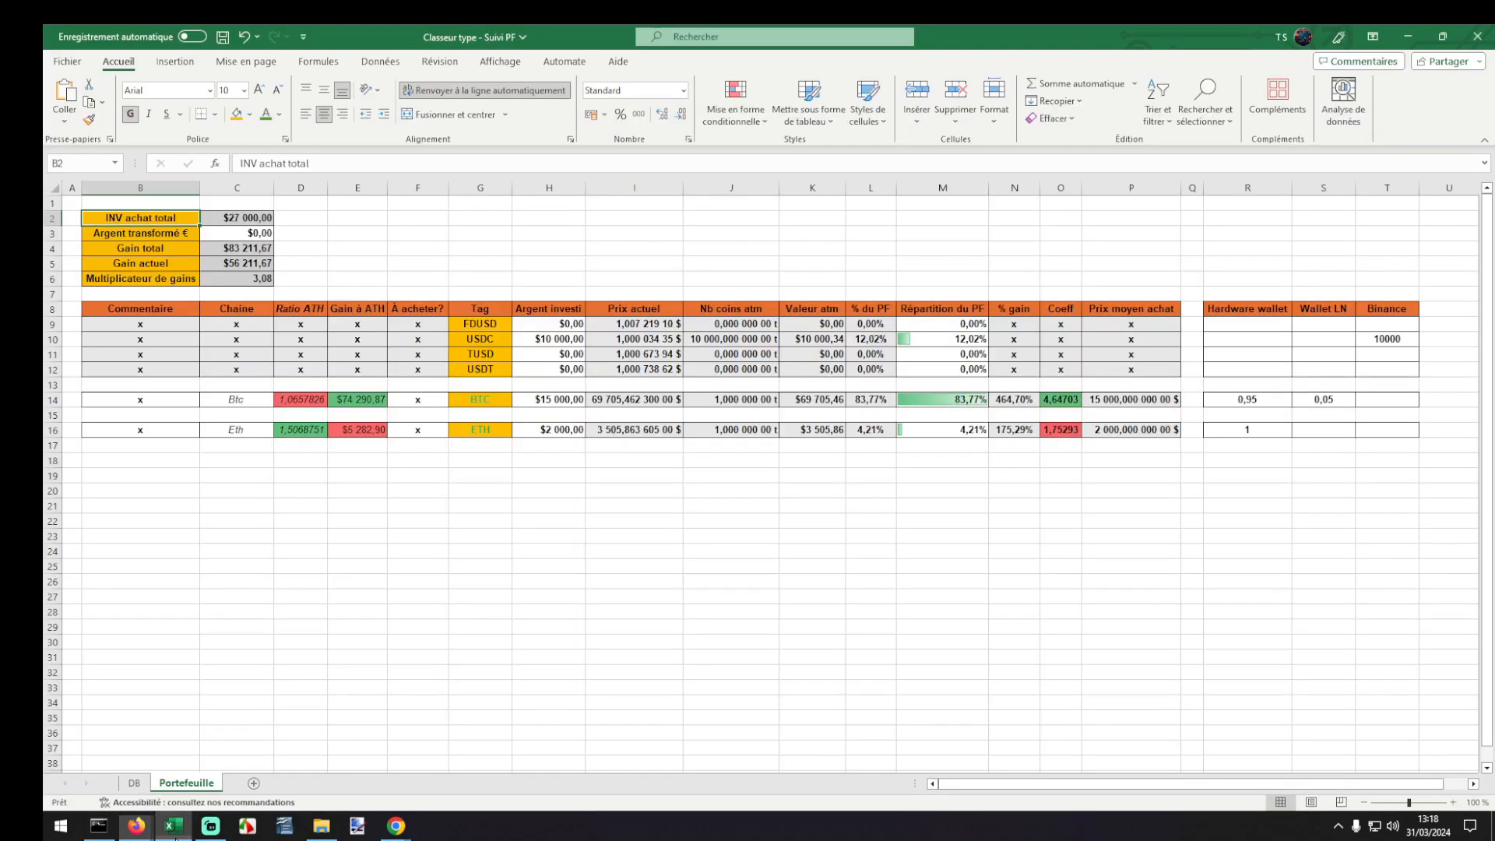
click(134, 783)
click(99, 187)
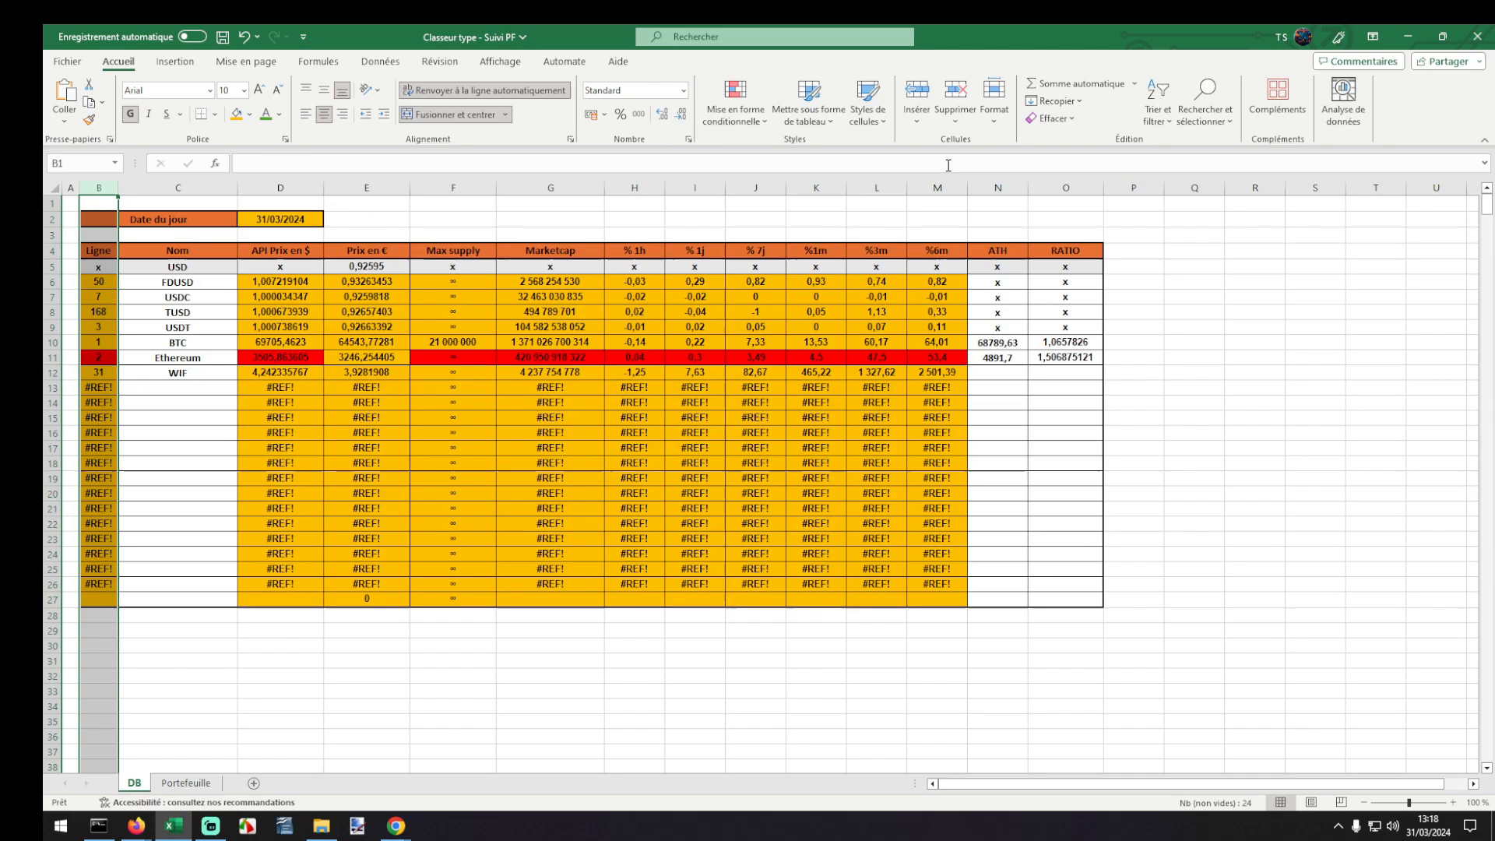
shift+click(1064, 189)
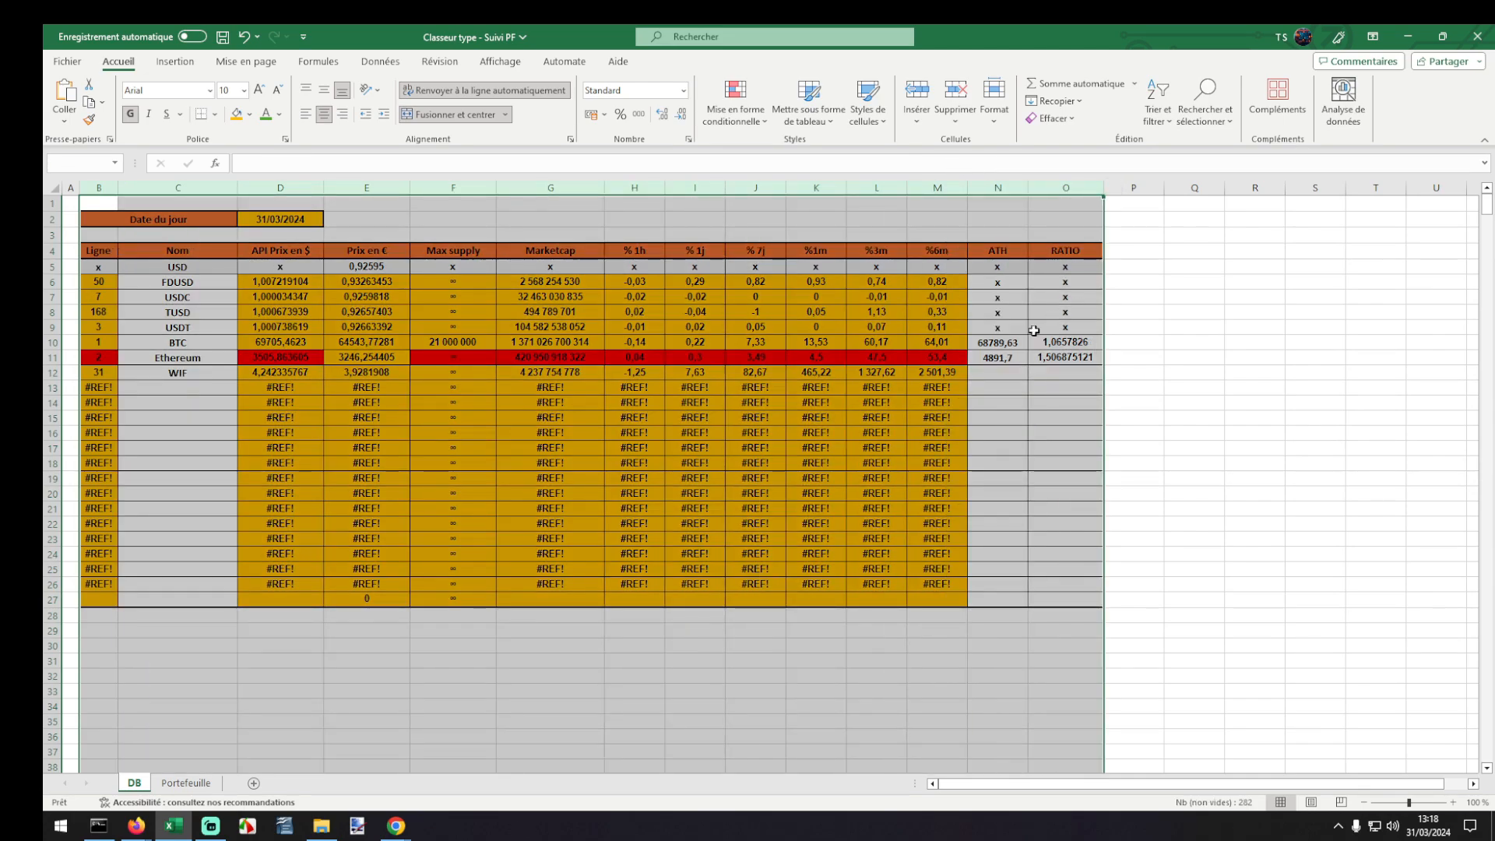
key(ctrl+v)
click(731, 466)
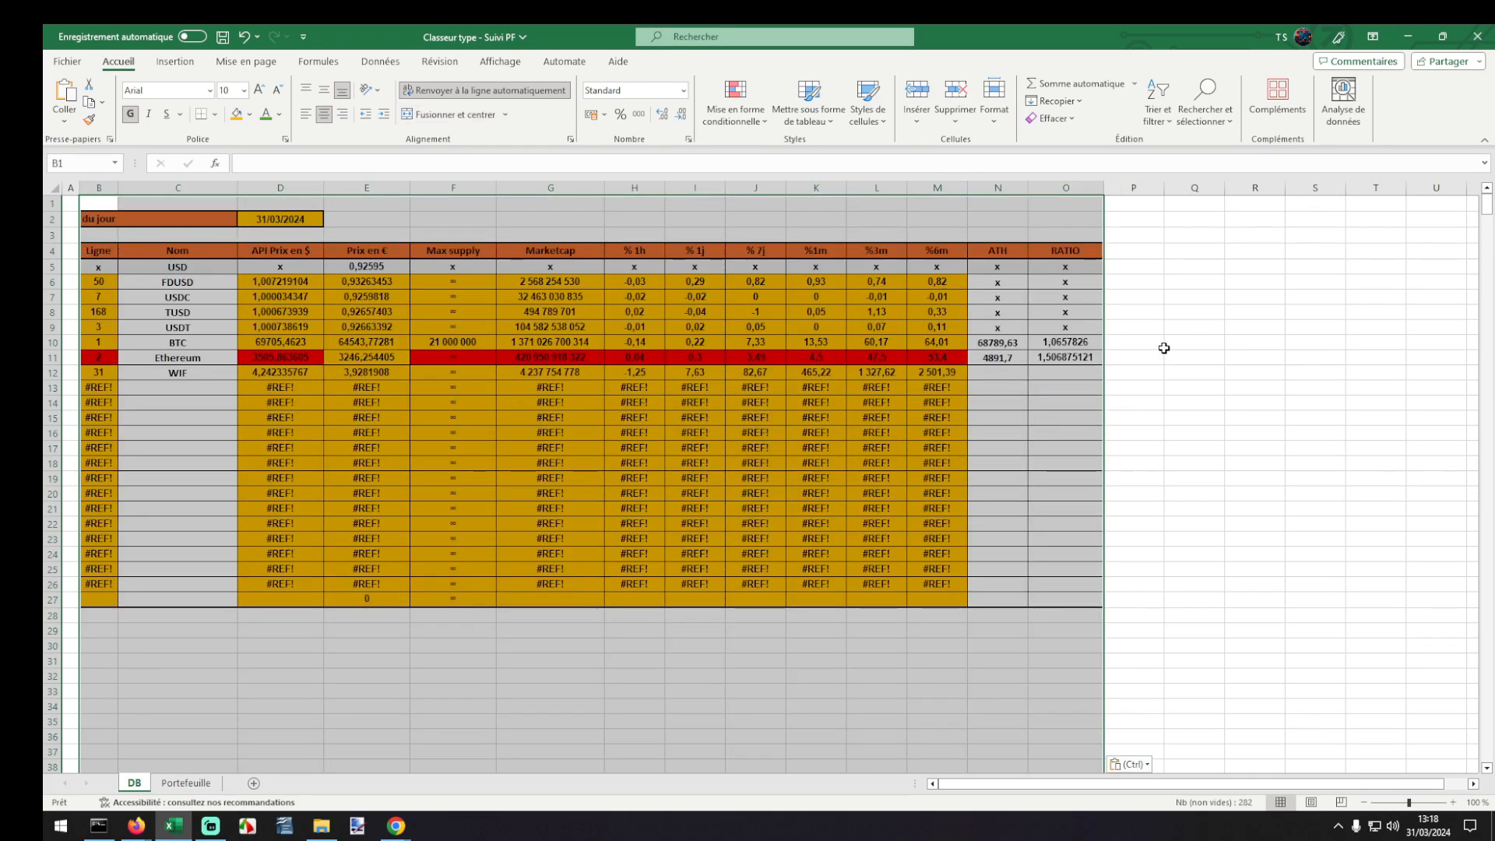
click(1161, 343)
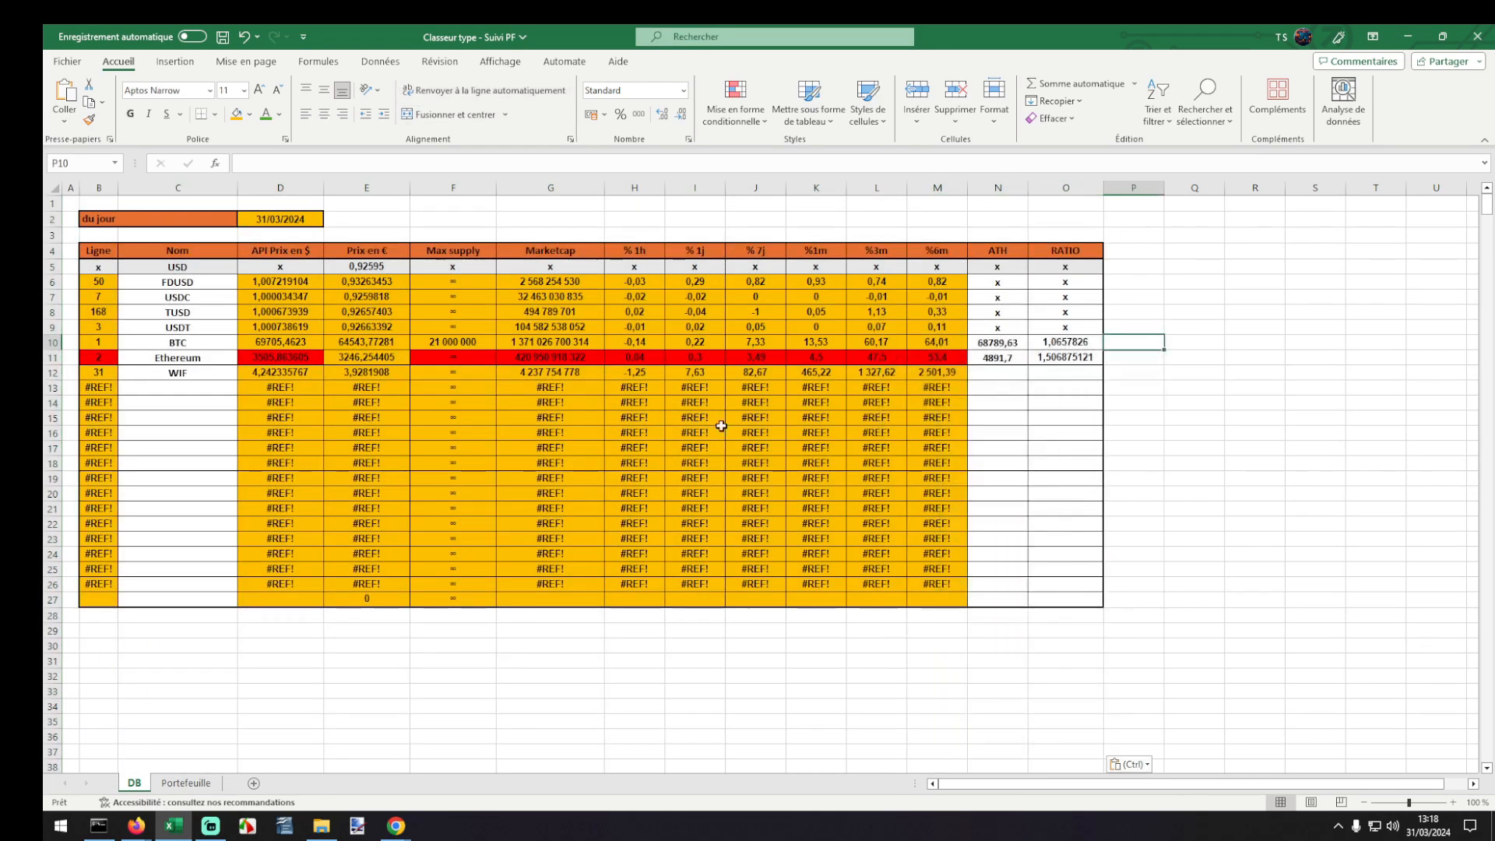
Examine BTC's current price formula and its hardware and LN wallet amounts in row 14 of the Portefeuille sheet.
click(186, 782)
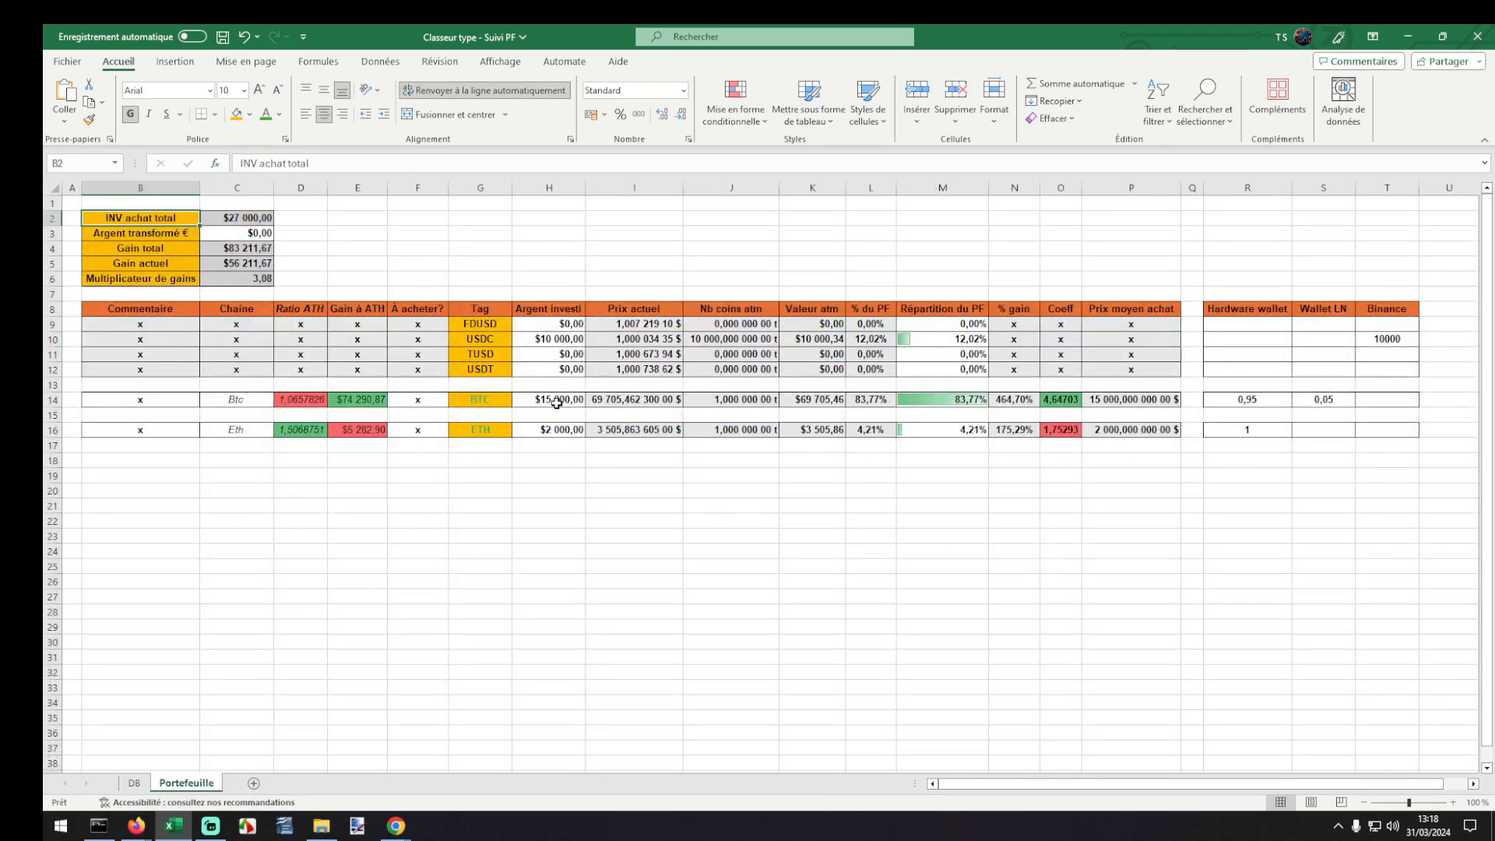
click(615, 400)
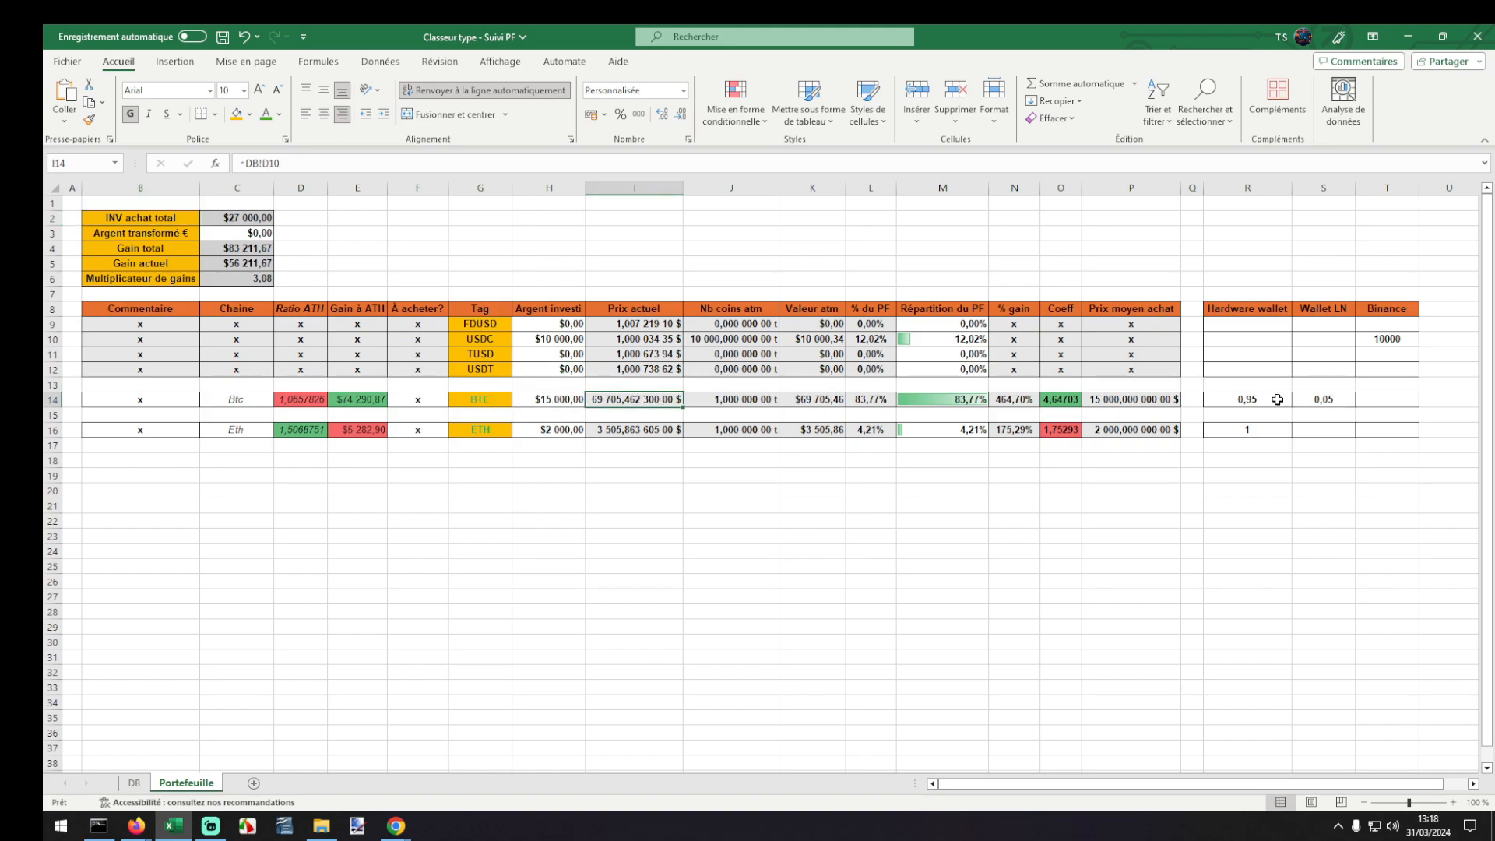
click(1322, 401)
click(1285, 400)
click(835, 398)
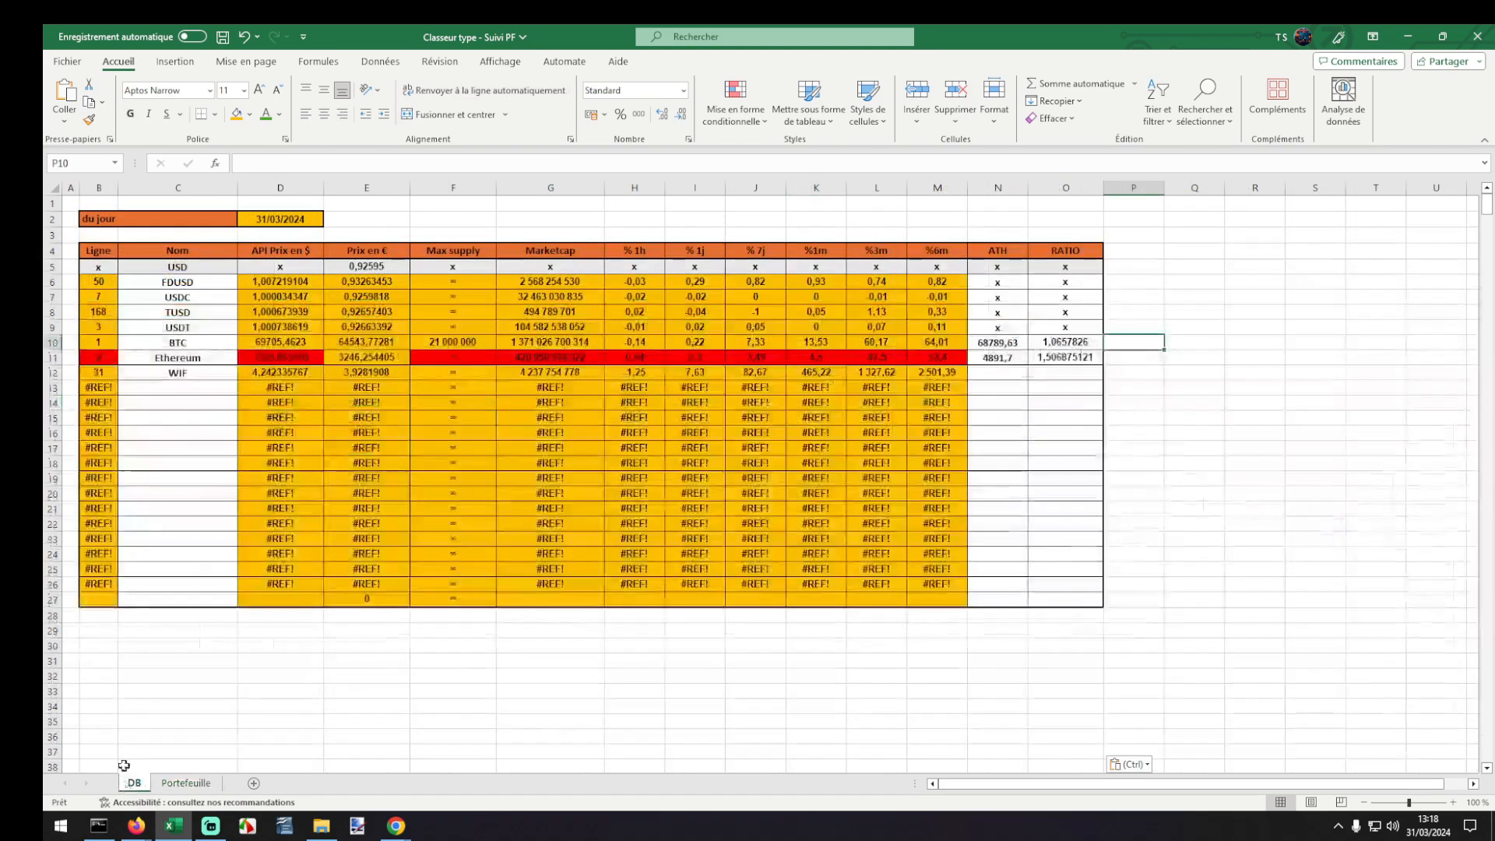
Set the BTC dollar price in D10 of the DB sheet to 138000 and return to the Portefeuille sheet.
click(129, 783)
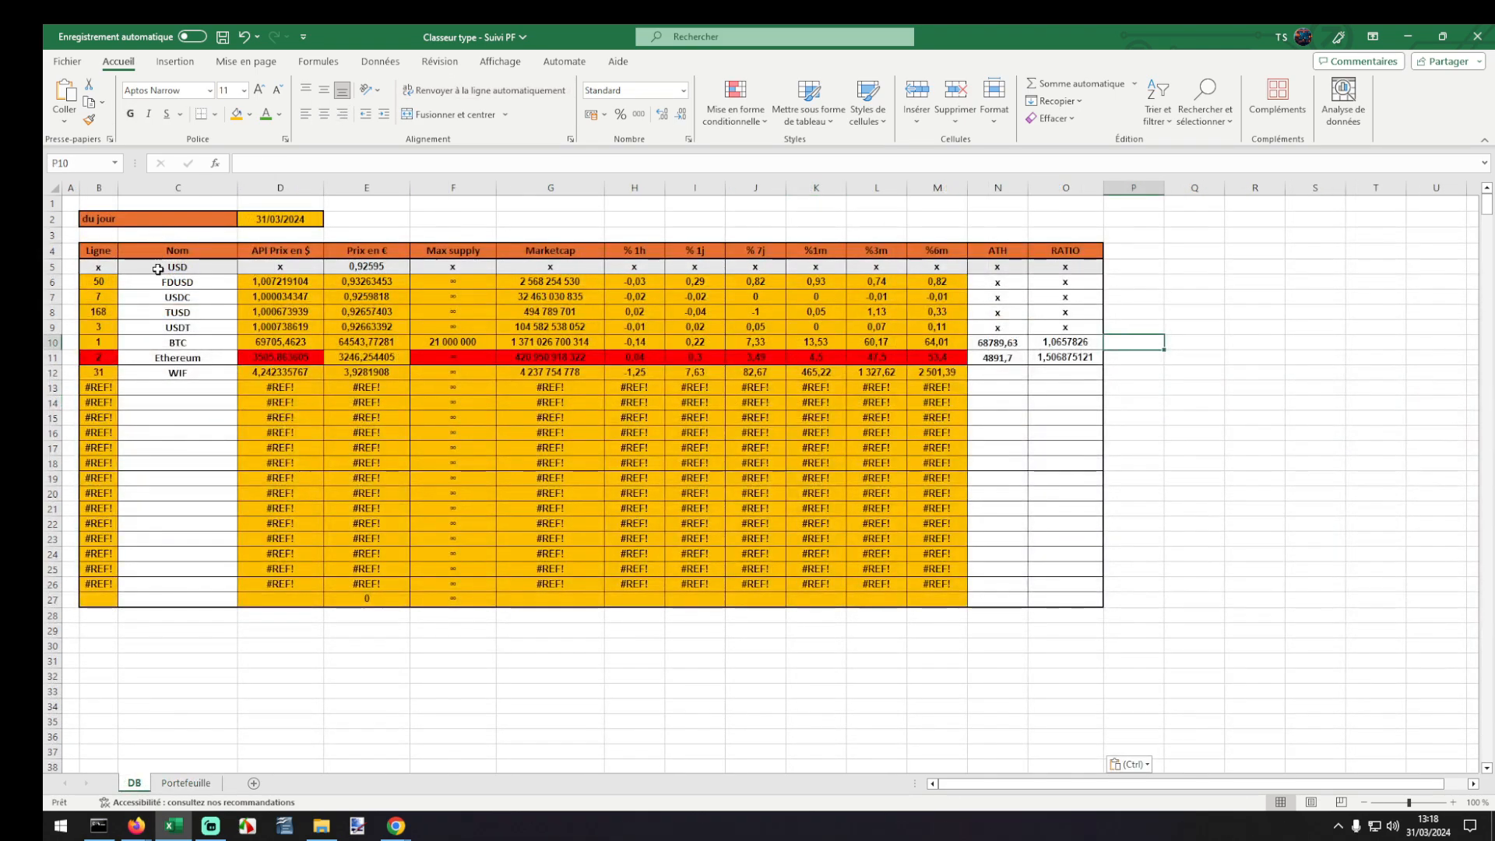
click(275, 342)
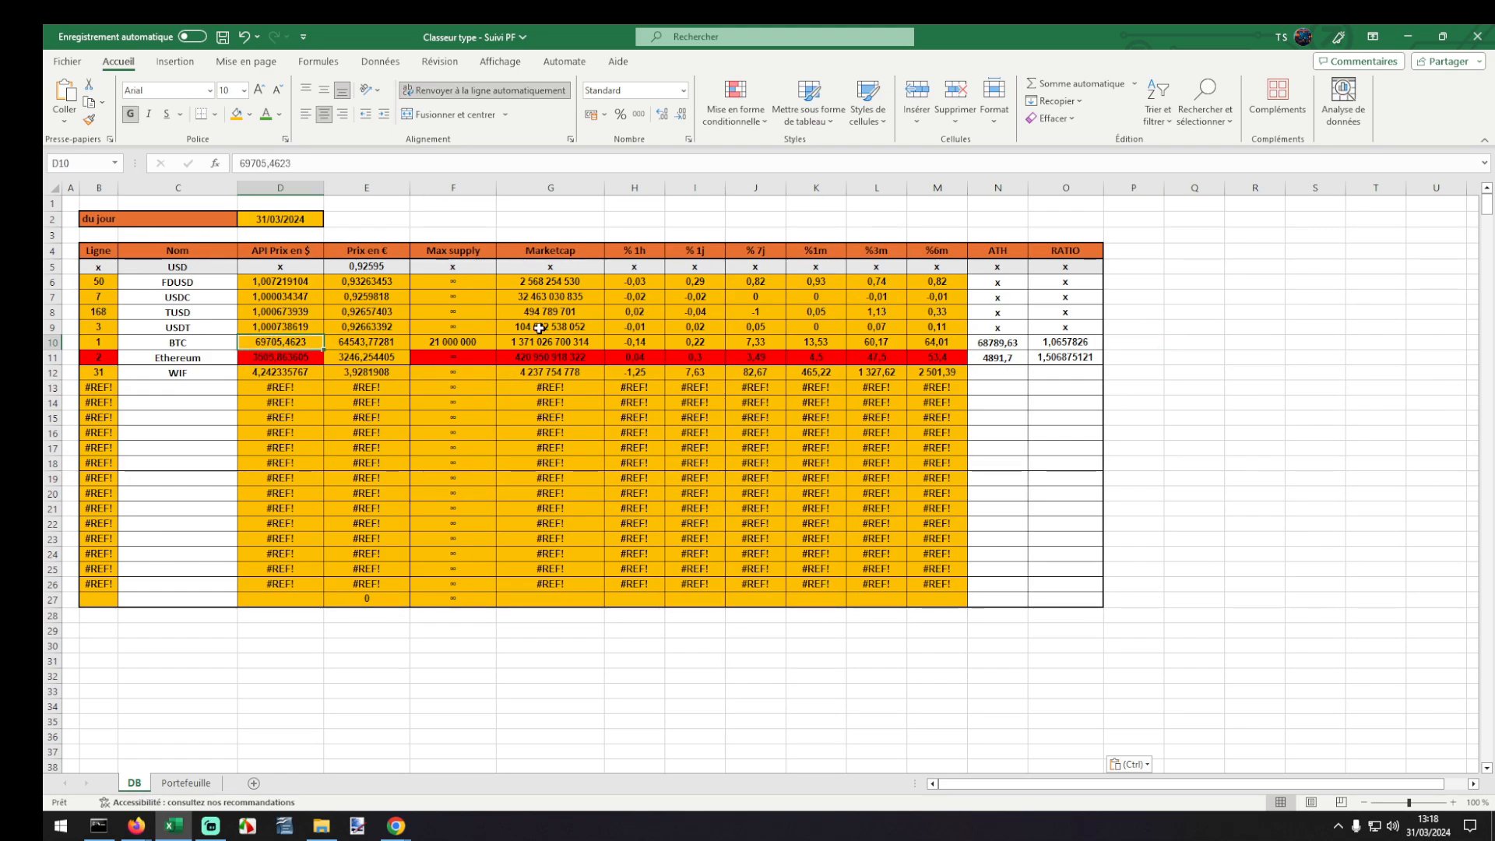
text(13800)
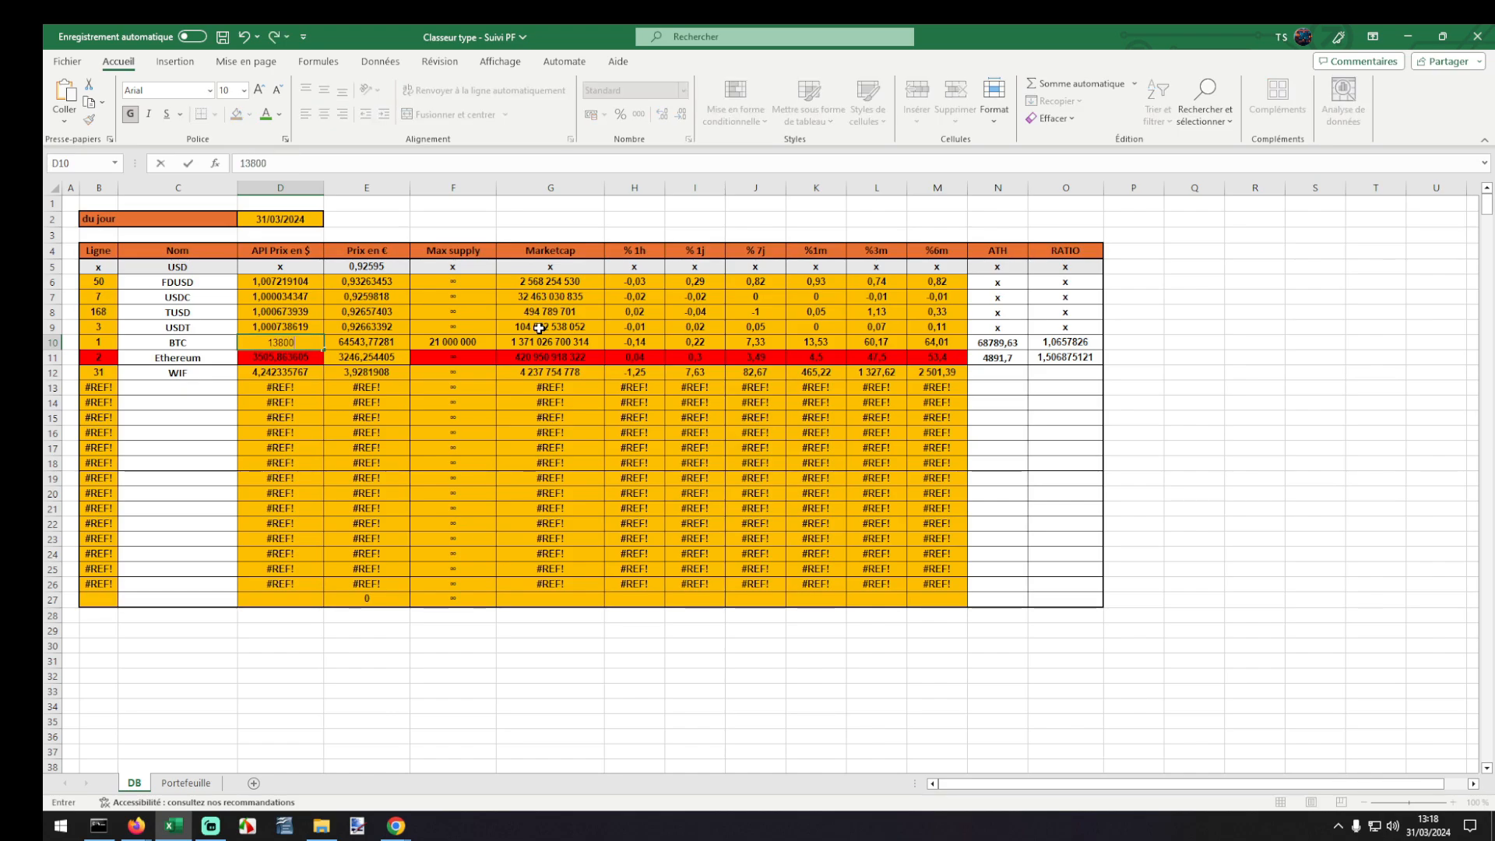
key(Return)
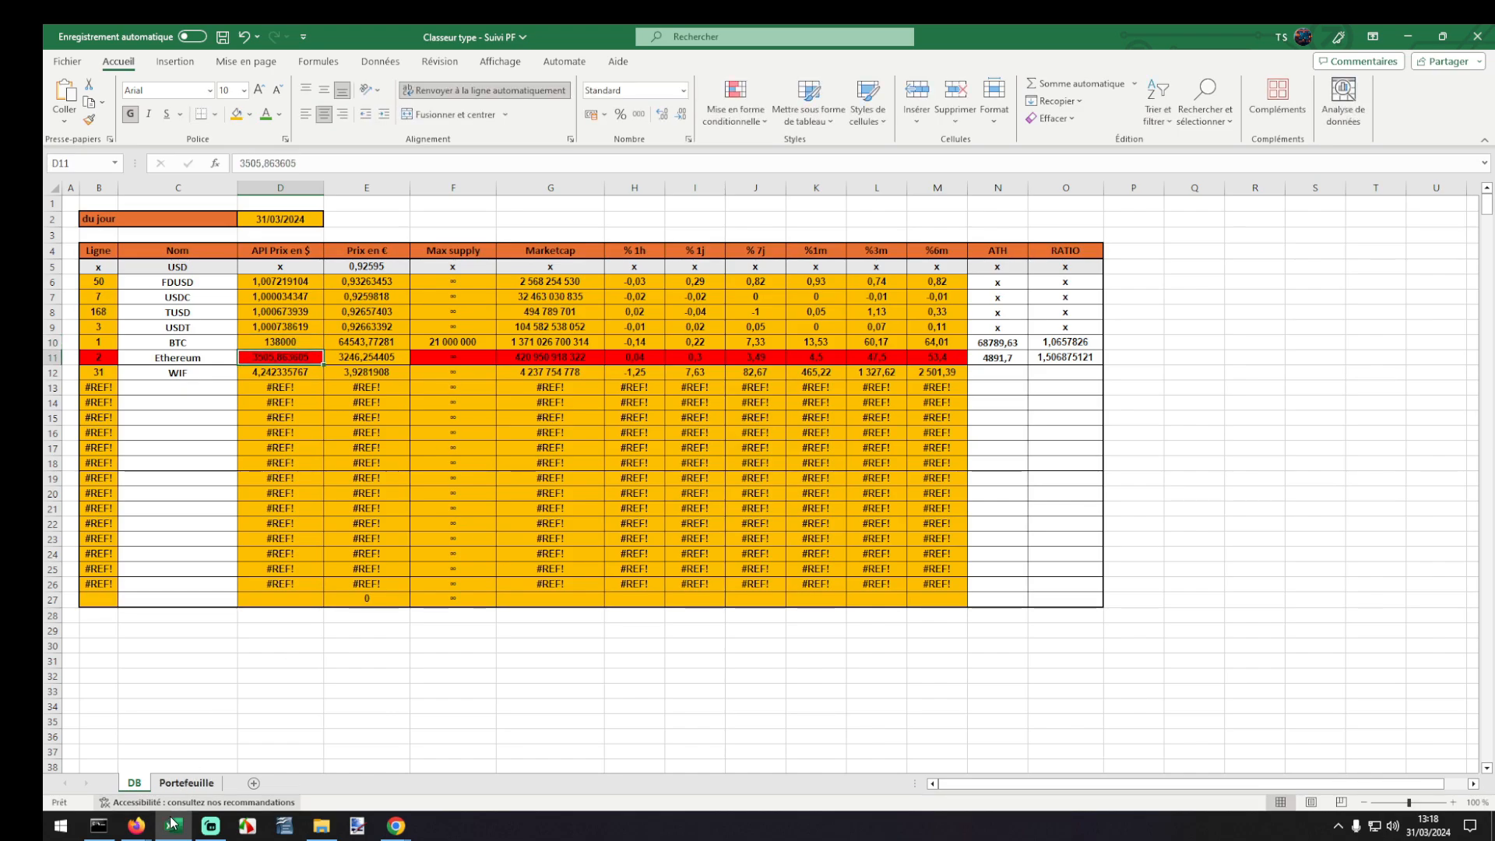
click(186, 783)
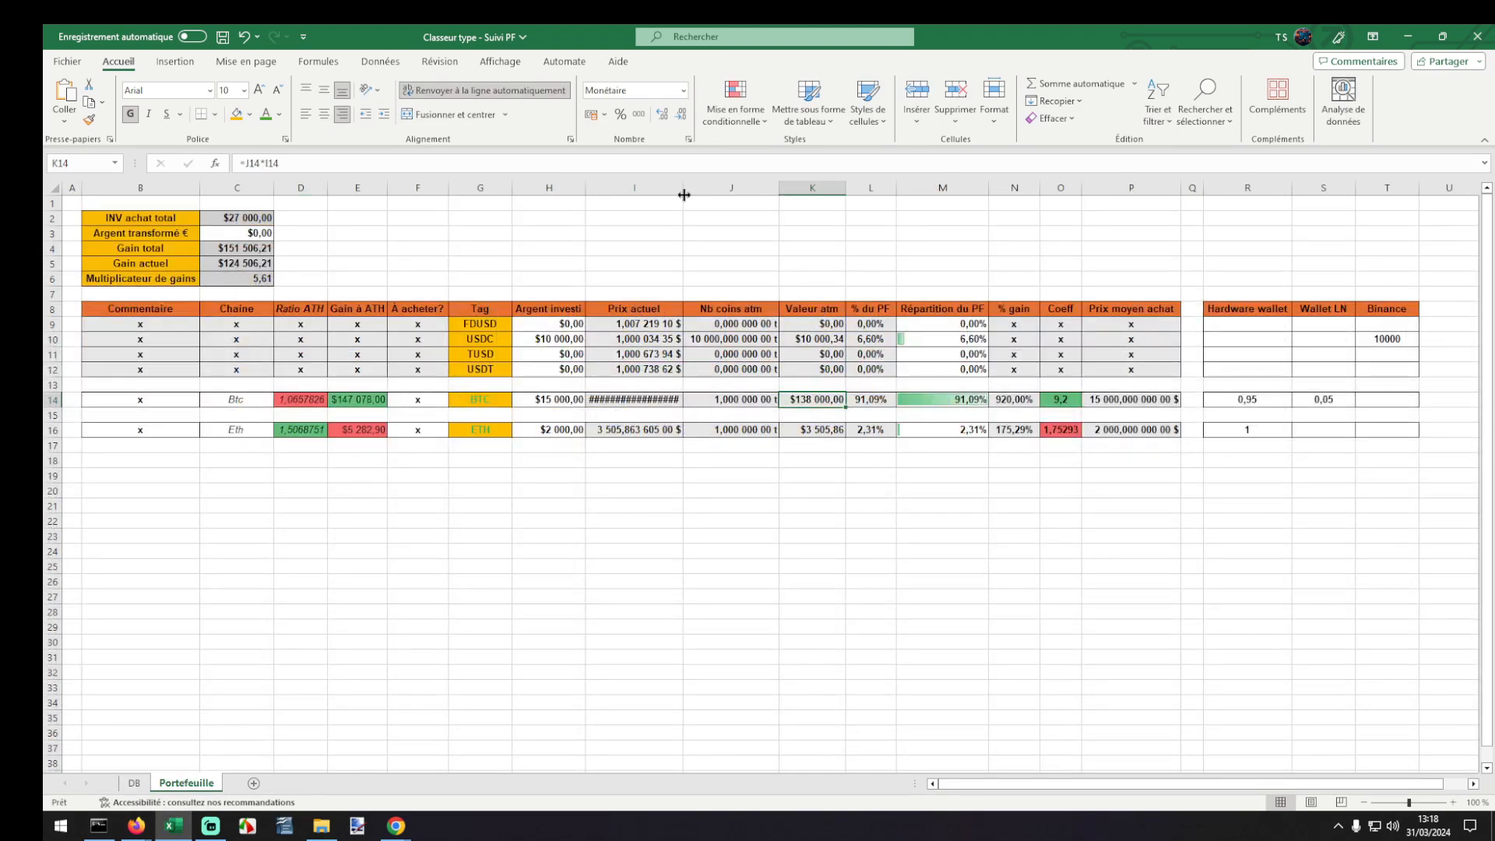
Widen the "Prix actuel" column I and check BTC's current price and value cells in row 14.
drag(683, 189, 693, 192)
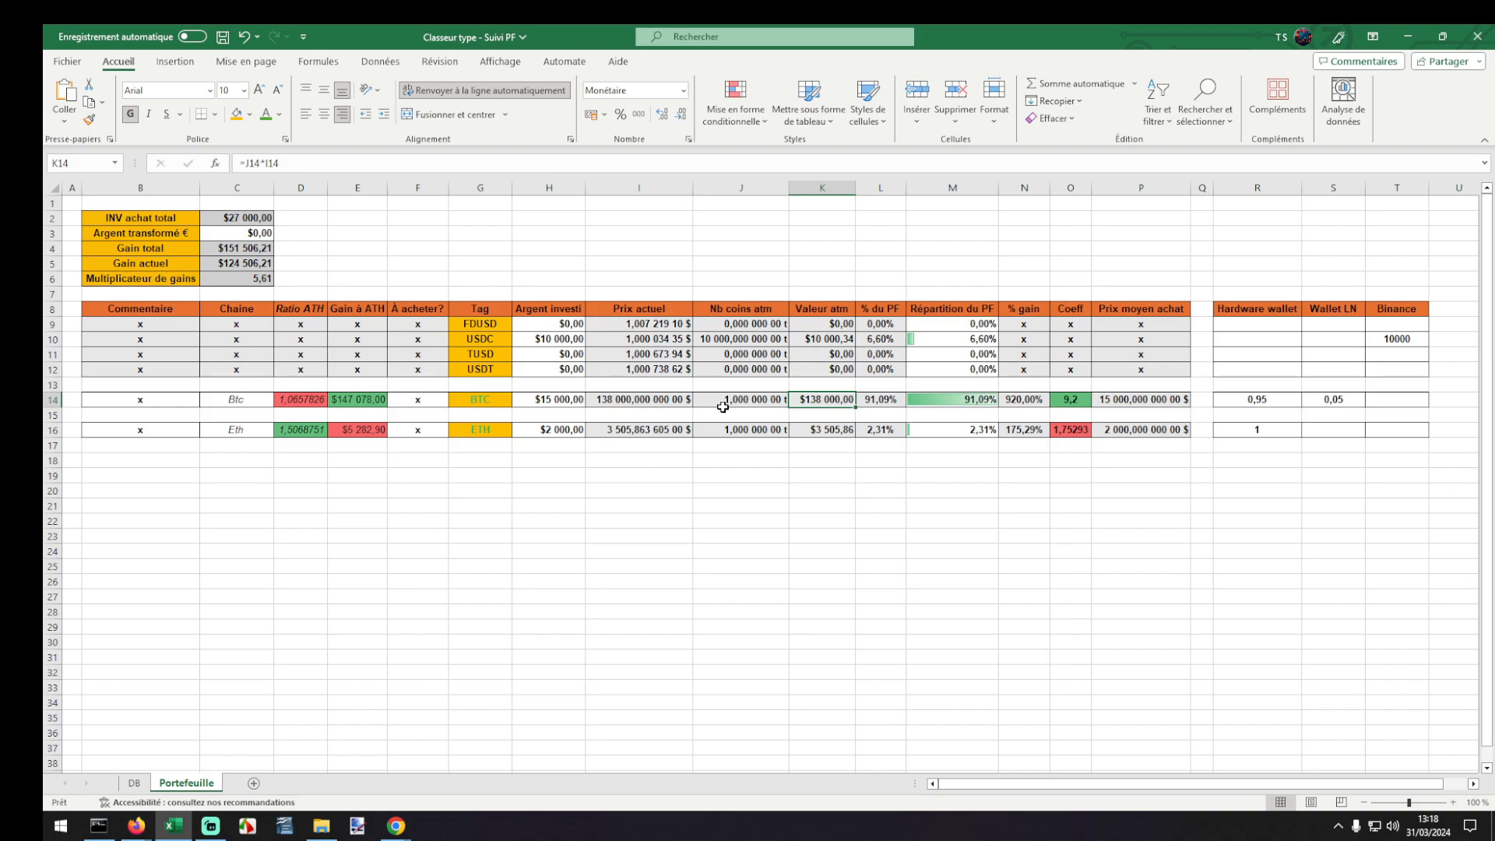
click(643, 400)
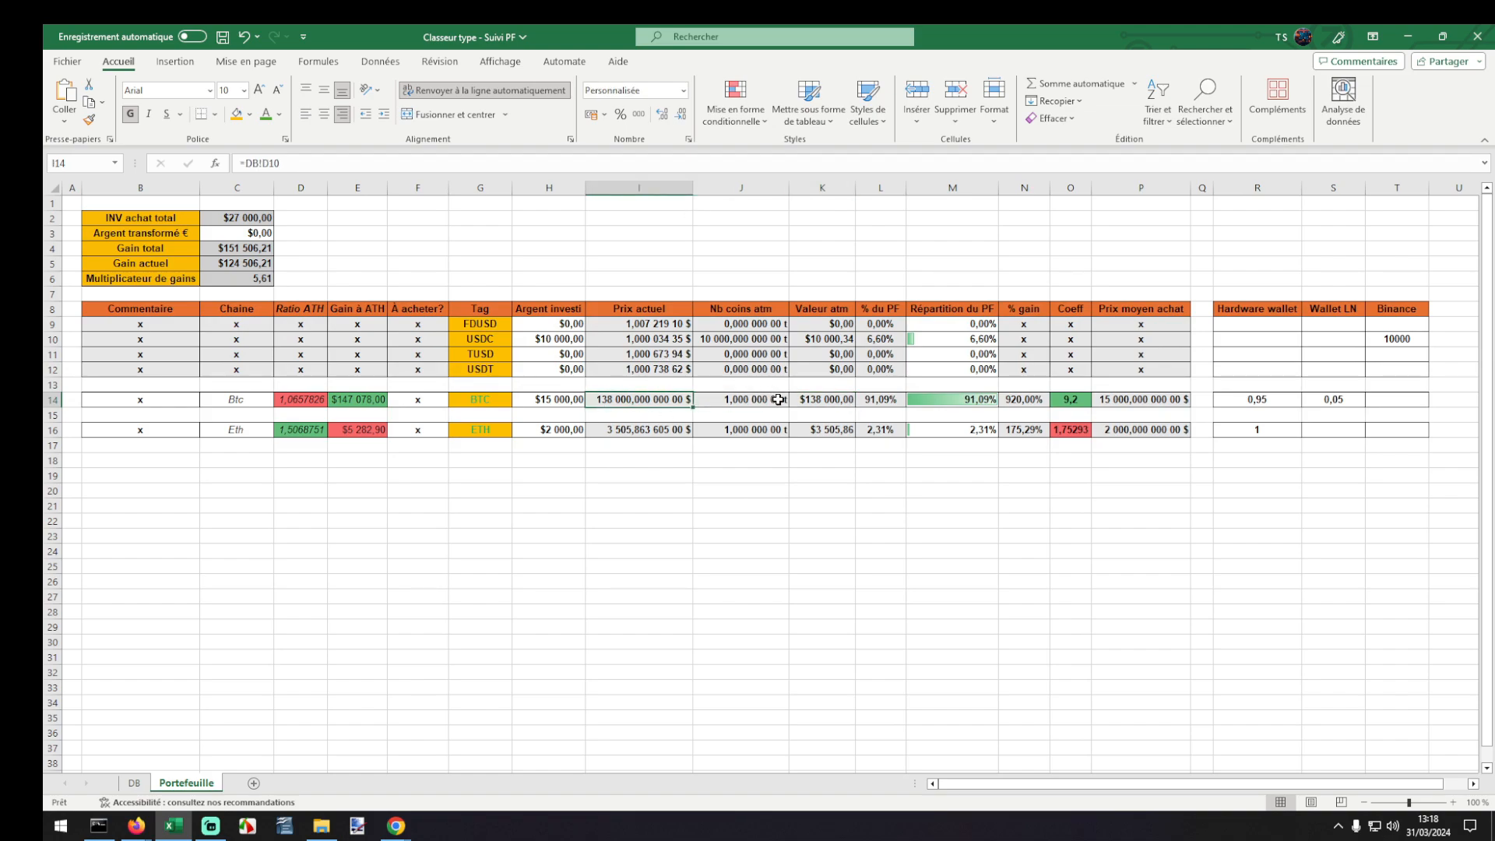
click(825, 398)
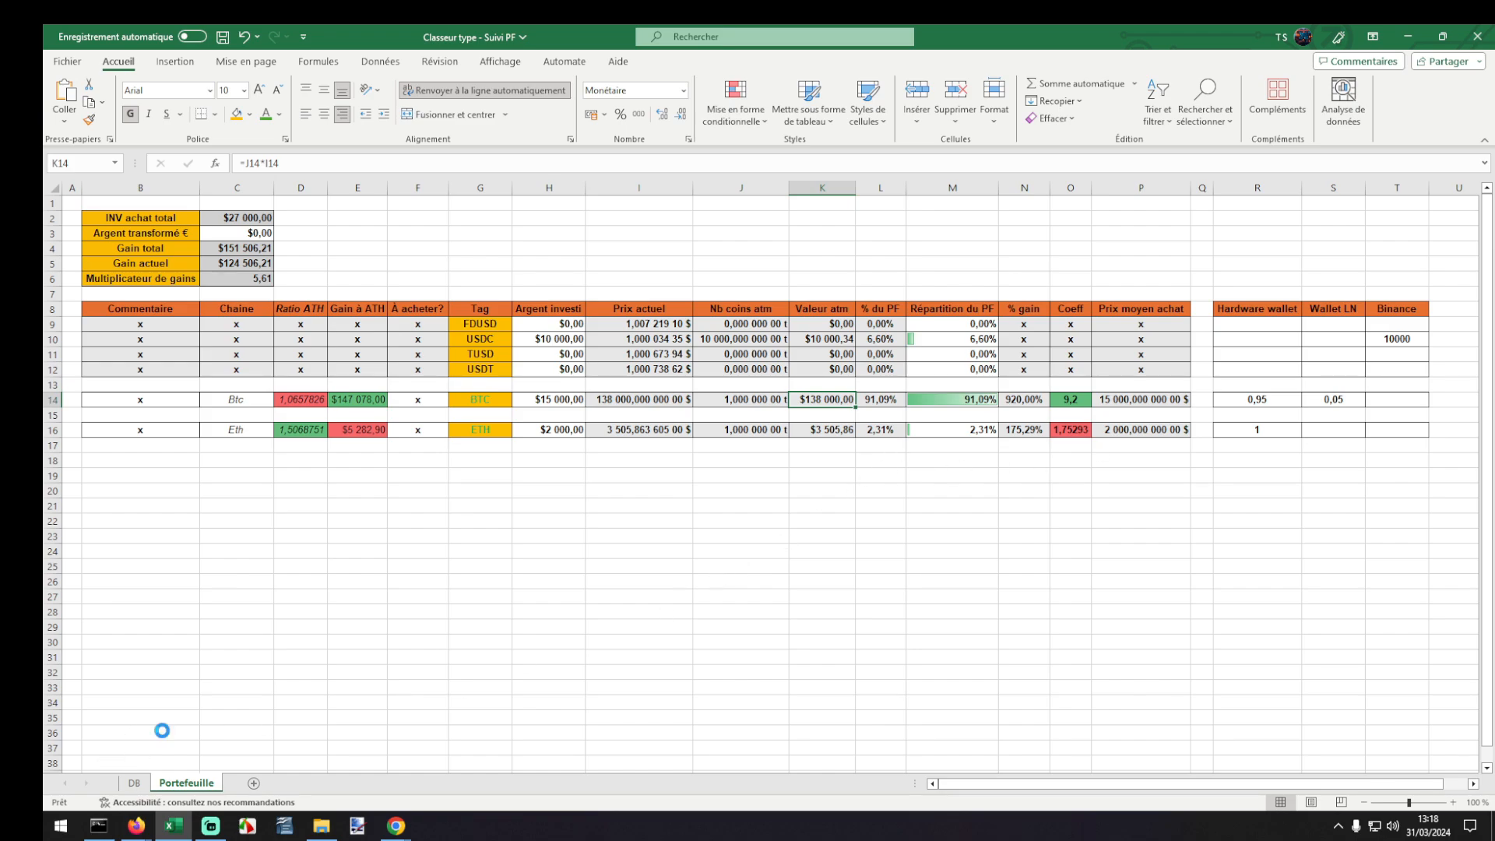
Undo the column I widening and the BTC price change, then show the Portefeuille sheet.
key(ctrl+Page_Up)
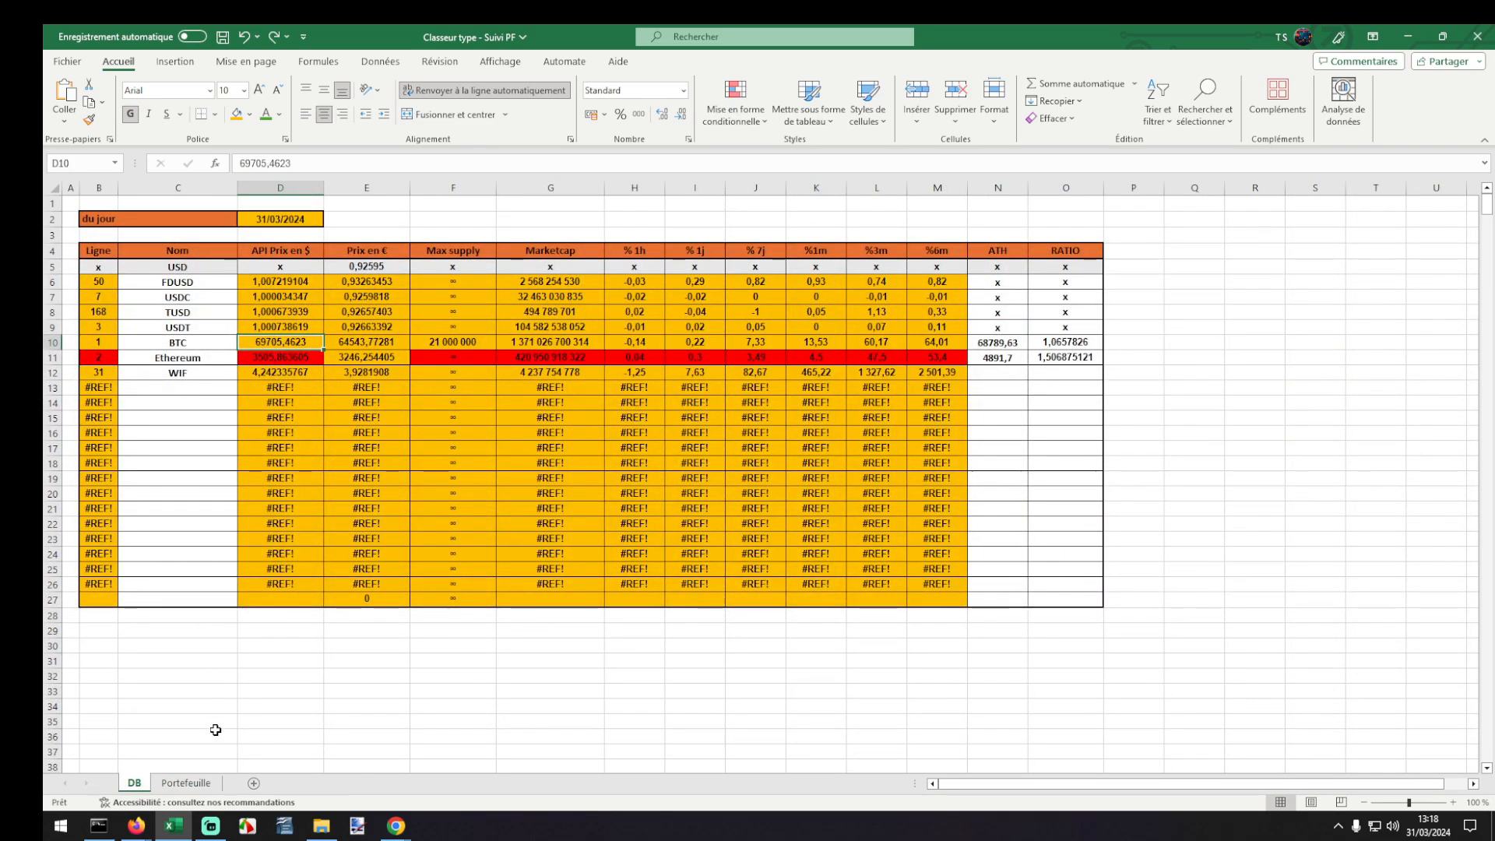
click(186, 782)
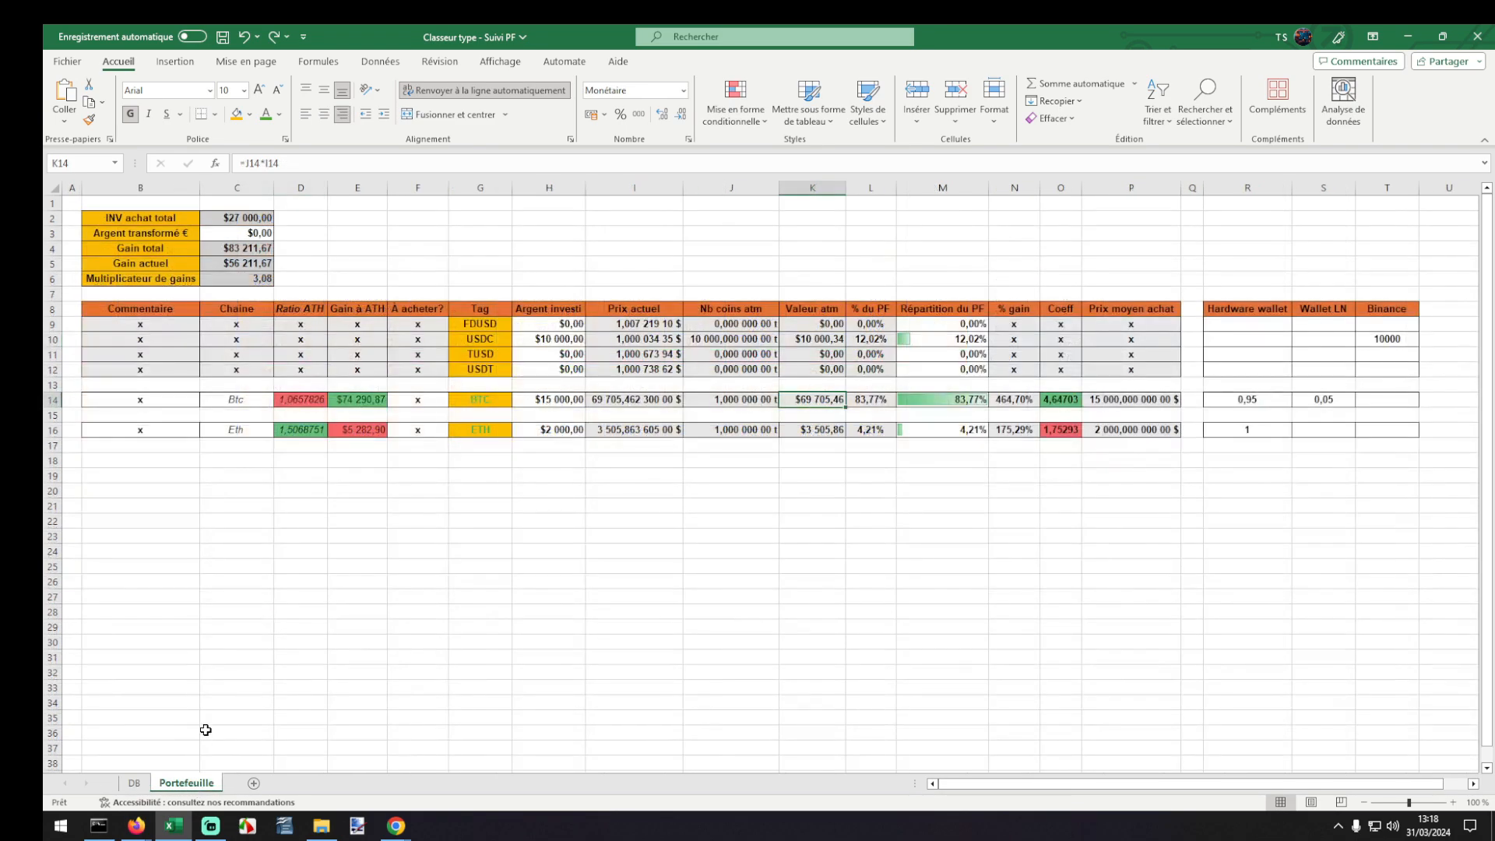
Switch to the Database Google spreadsheet in Firefox and examine the coin names in C6:C27 and the USD rate formula in E5.
click(137, 825)
click(308, 763)
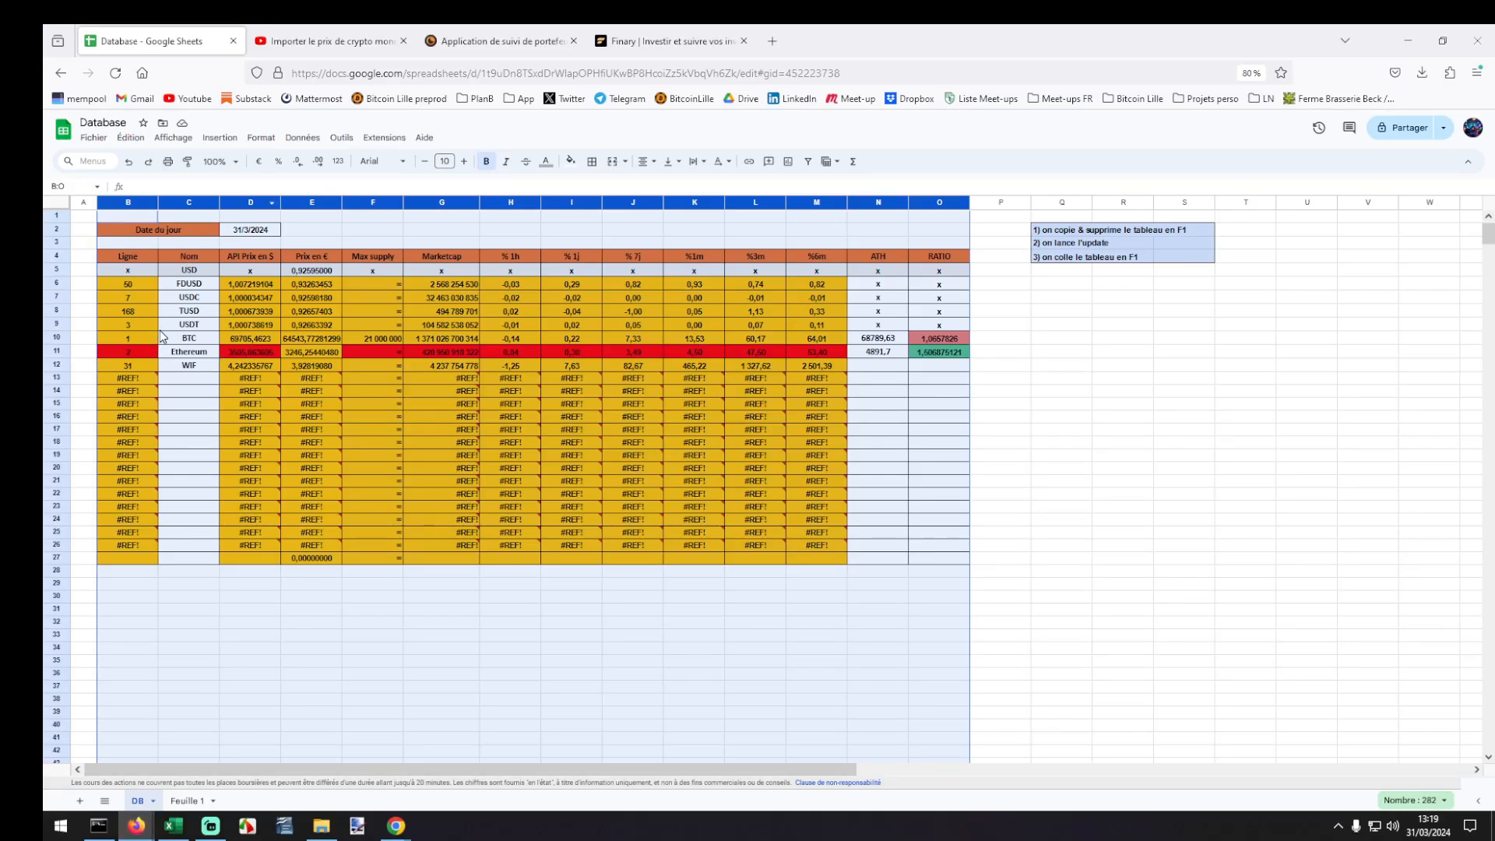
click(166, 216)
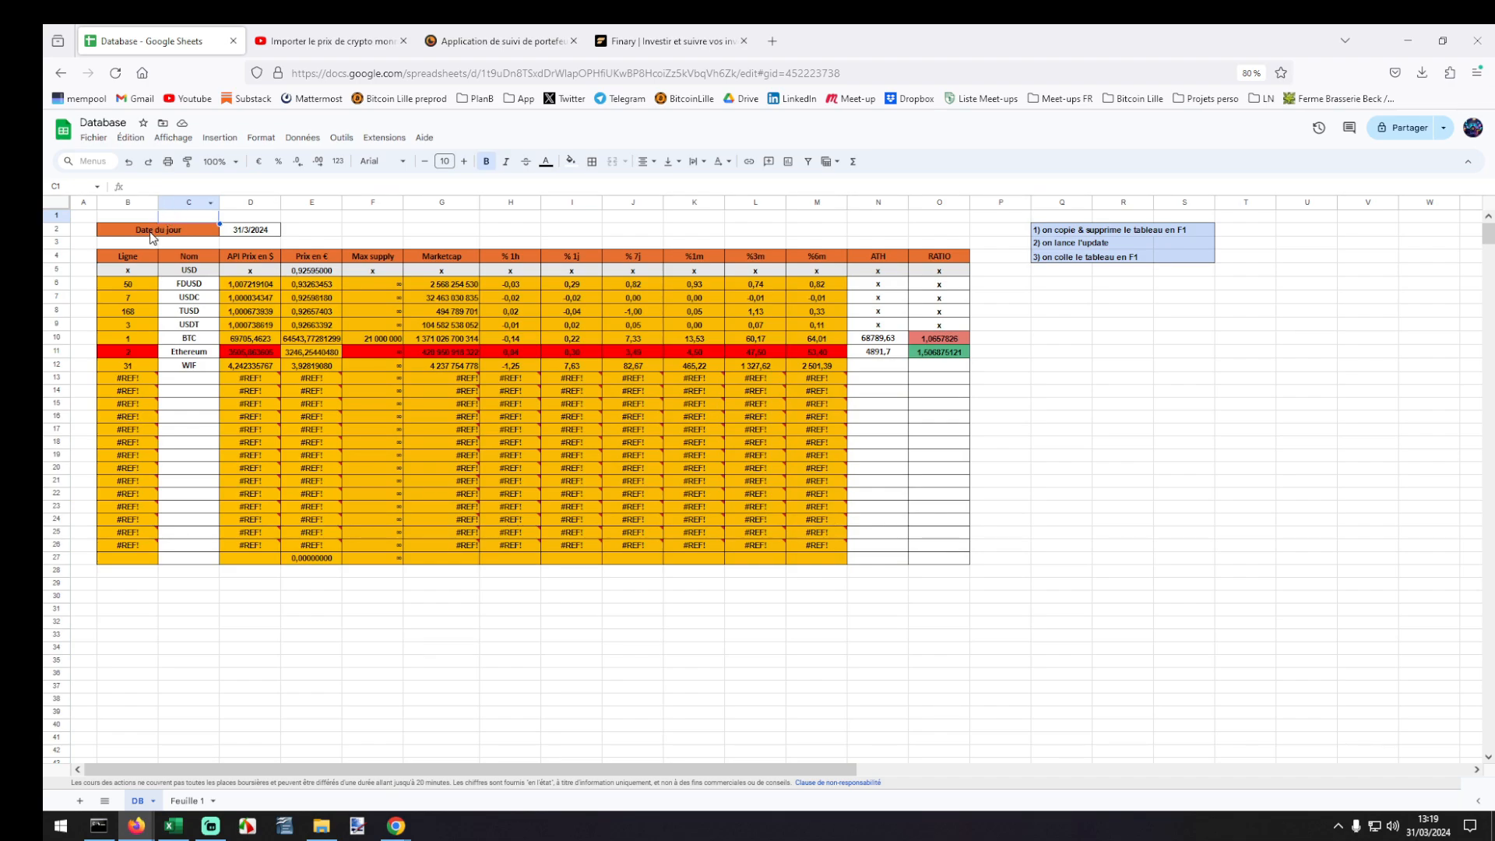
drag(192, 286, 190, 560)
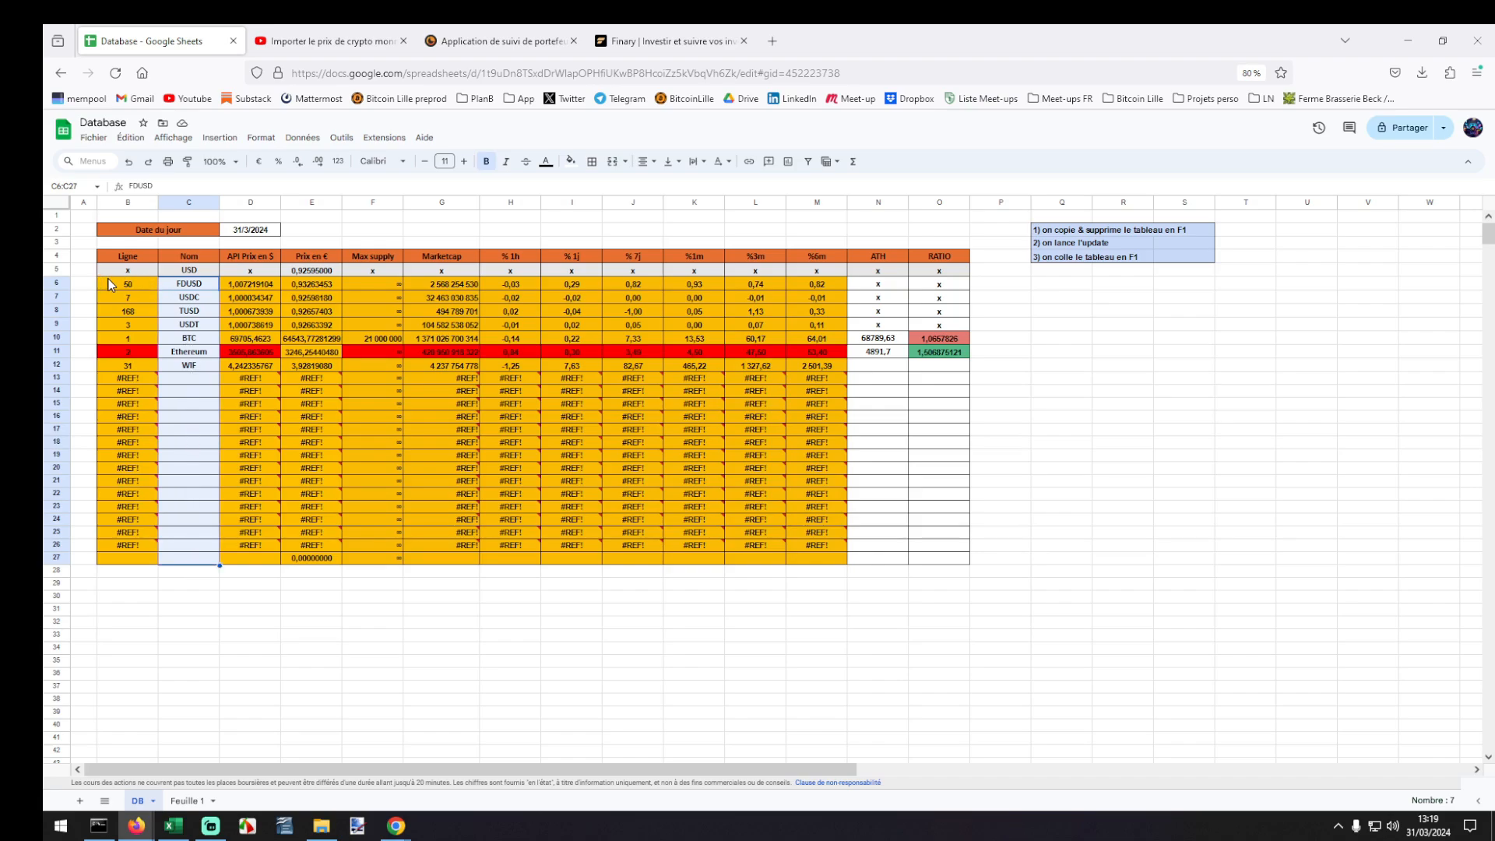
click(305, 273)
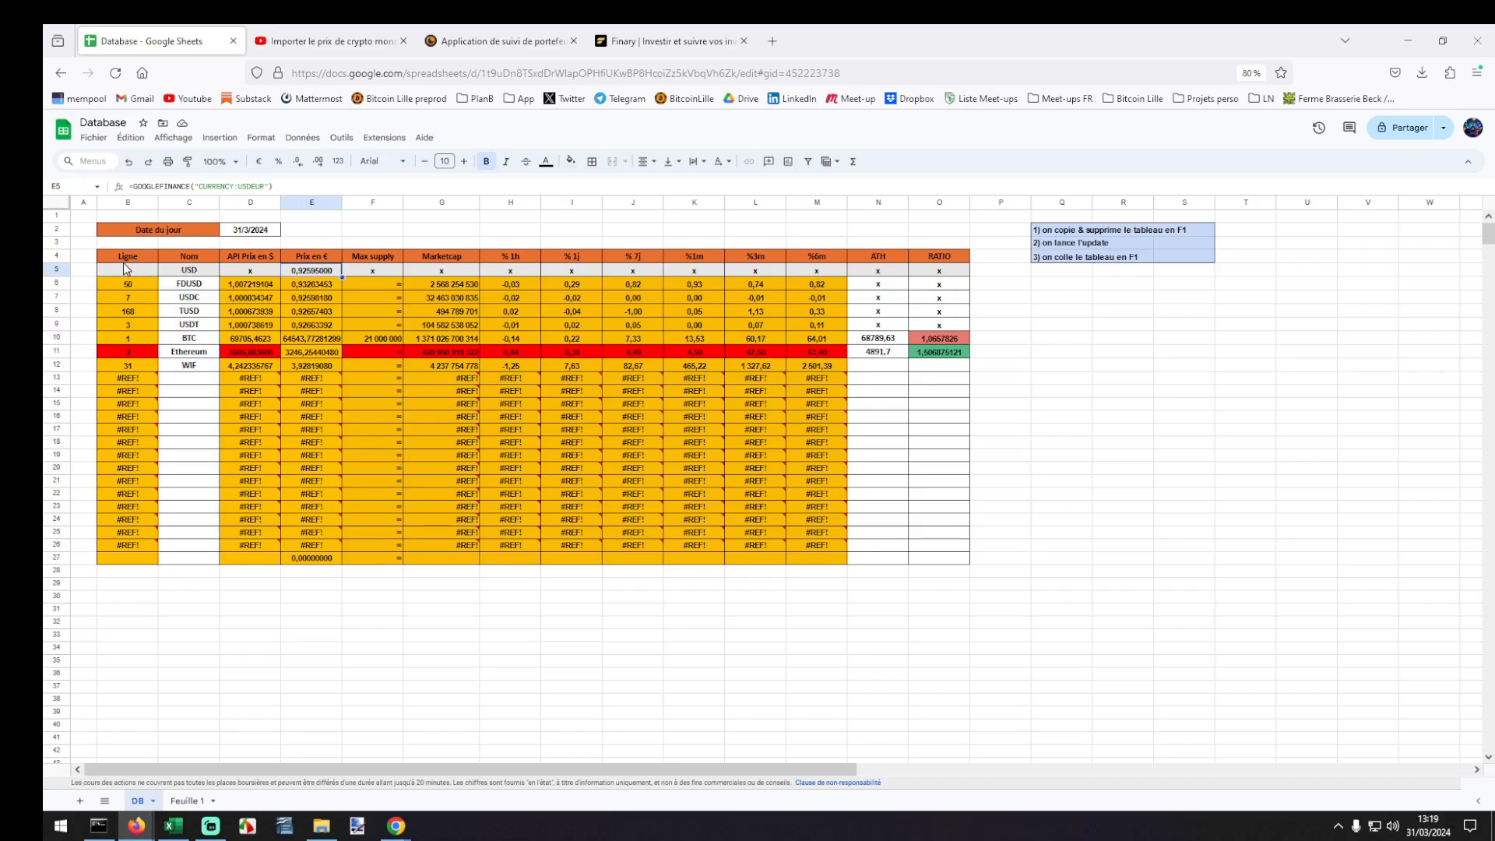
Examine the current-date formula in D2 and the USD reference row B5:O5 with its euro rate.
click(267, 231)
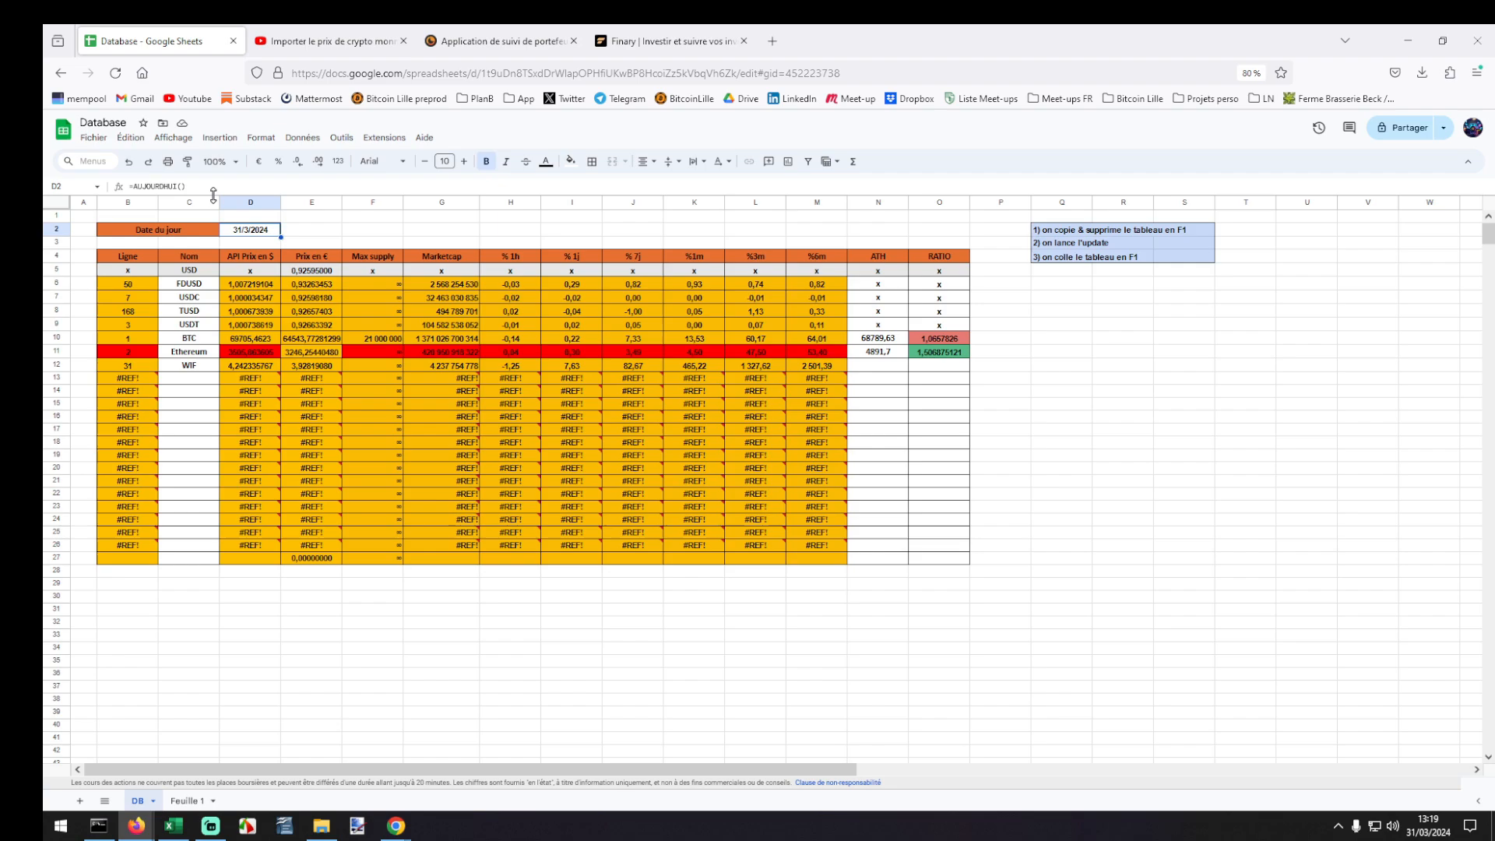
drag(190, 187, 128, 187)
key(Tab)
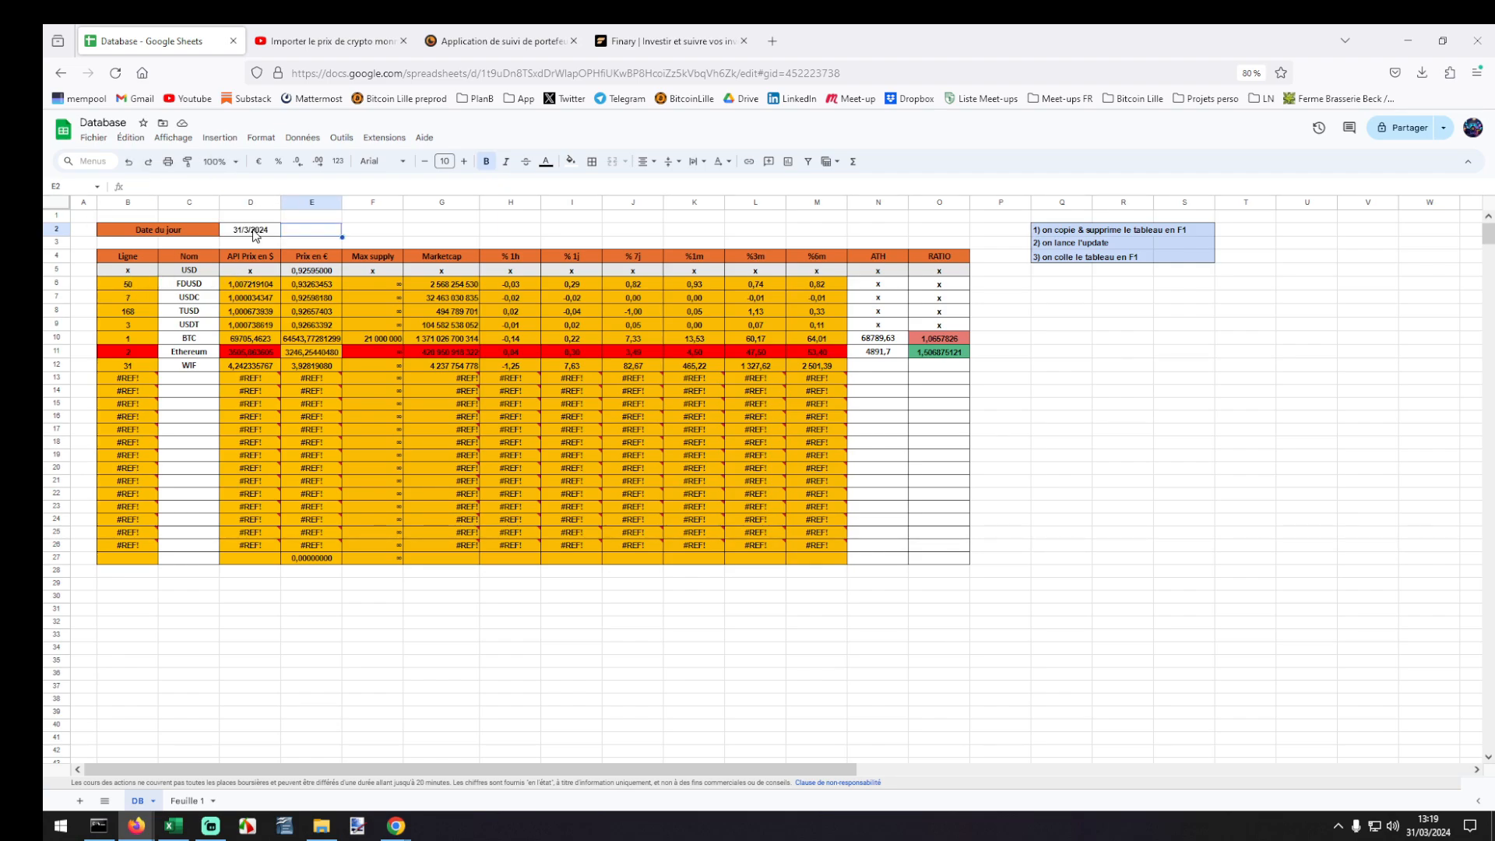
click(254, 235)
drag(115, 272, 939, 270)
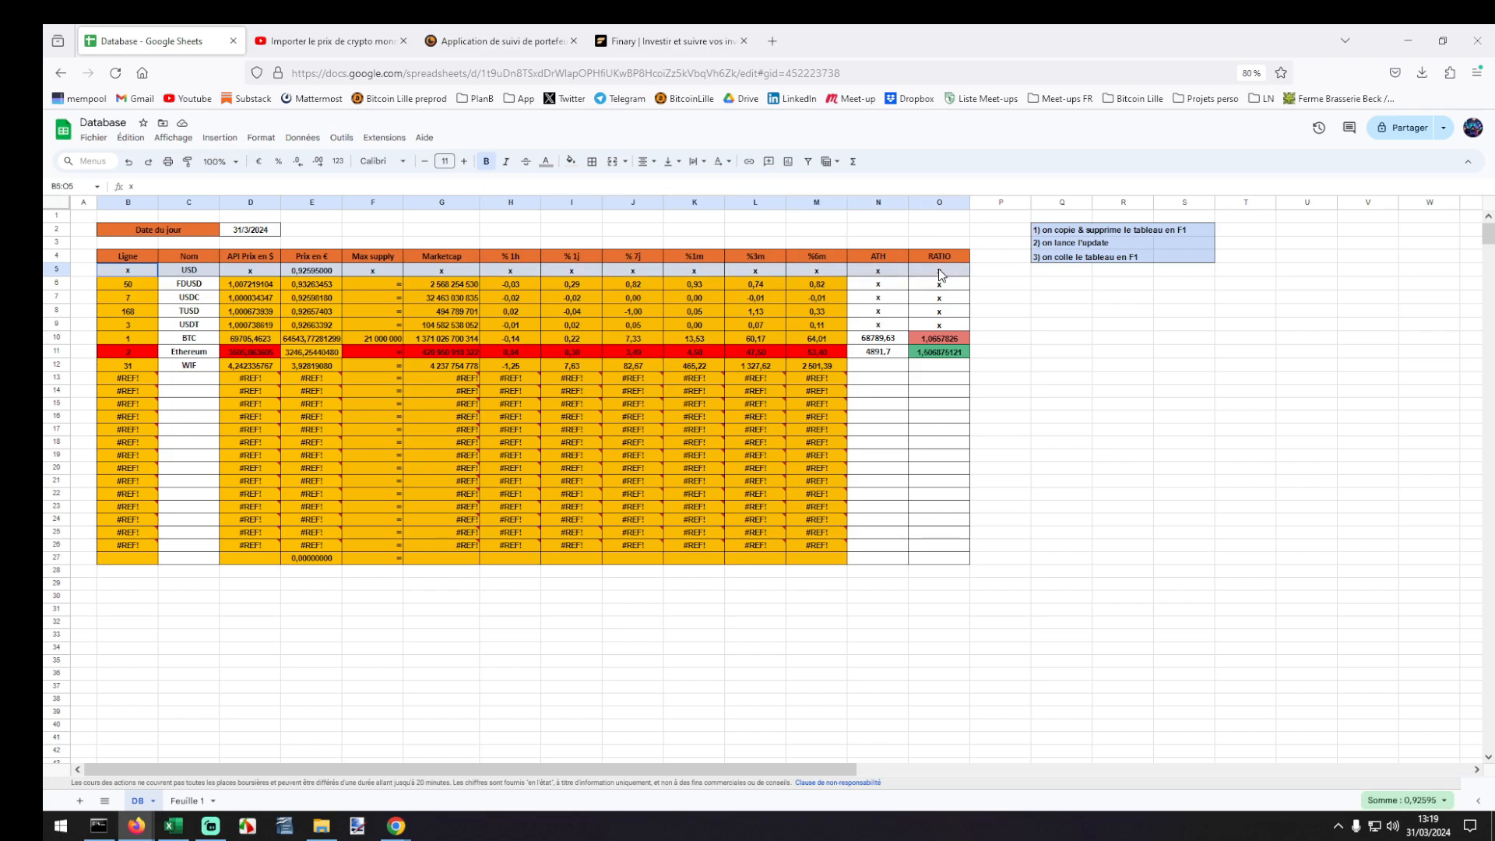
click(333, 272)
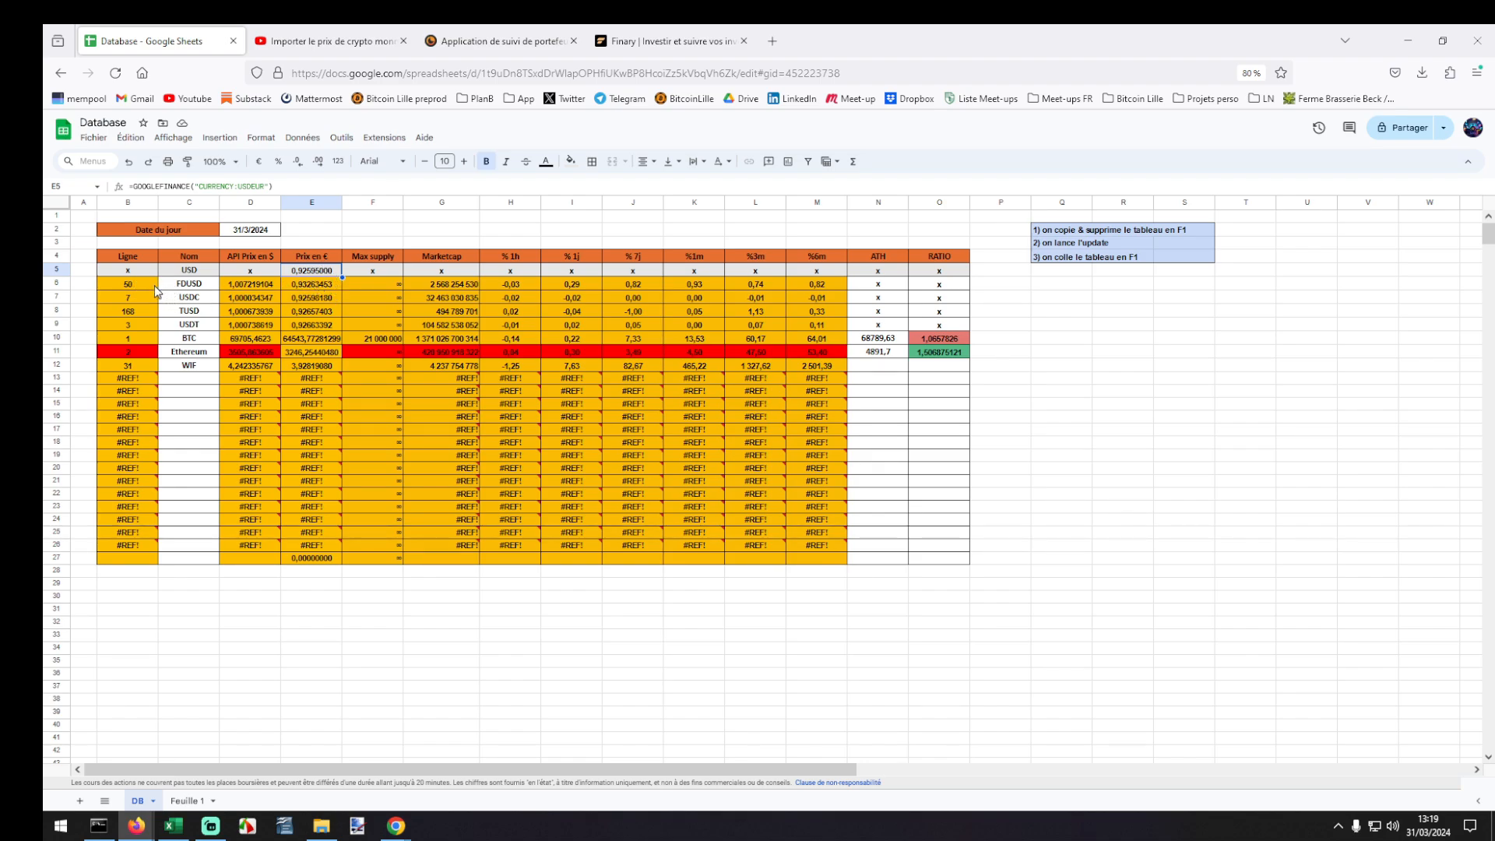
Examine the QUERY formulas in B6:B10 and D6:M10, the empty coin rows, and the BTC and Ethereum ATH values.
drag(148, 282, 141, 338)
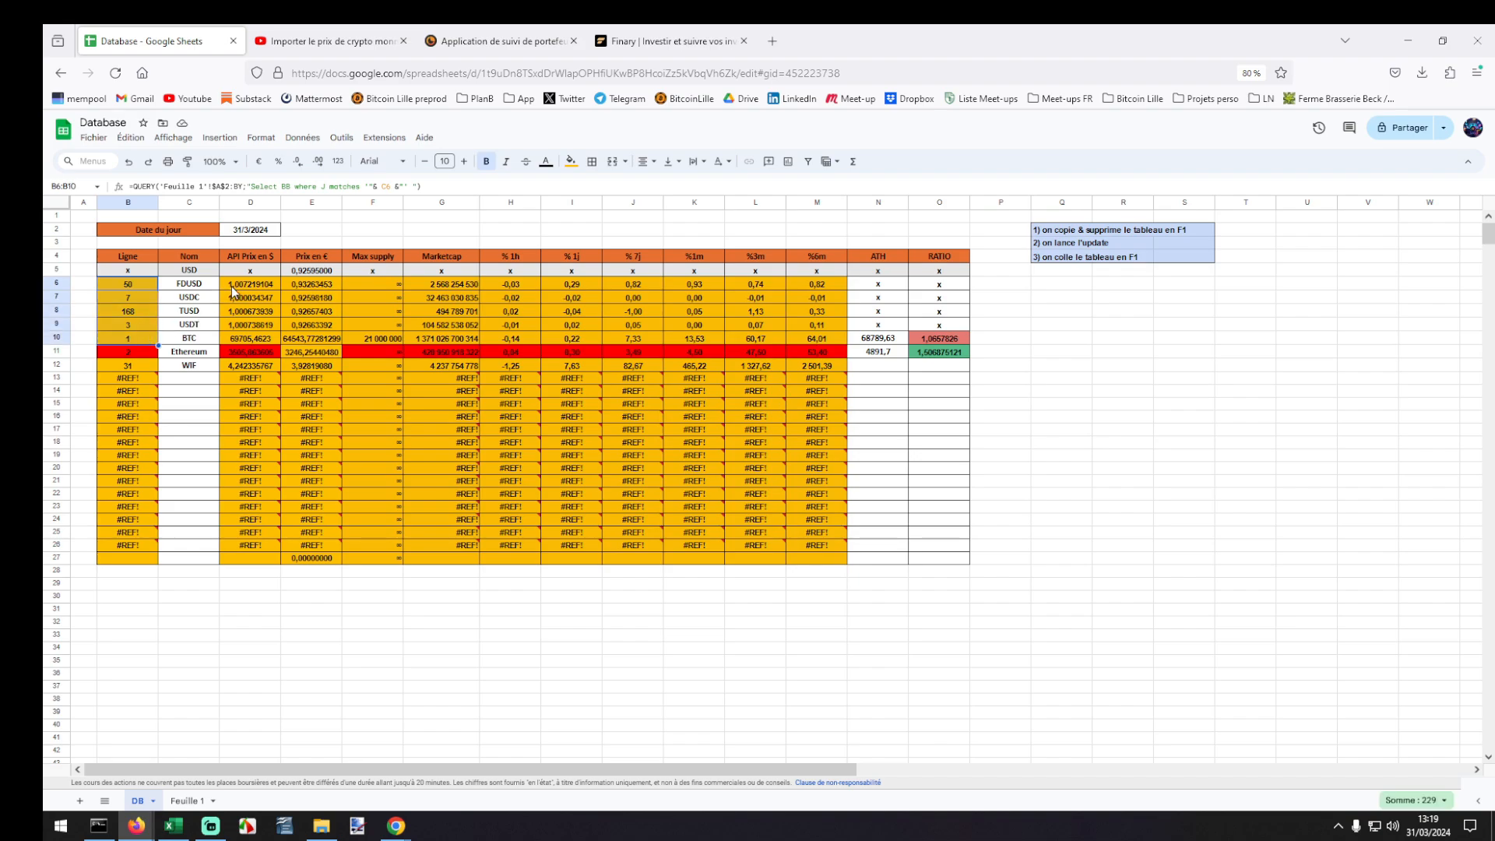
drag(232, 287, 805, 344)
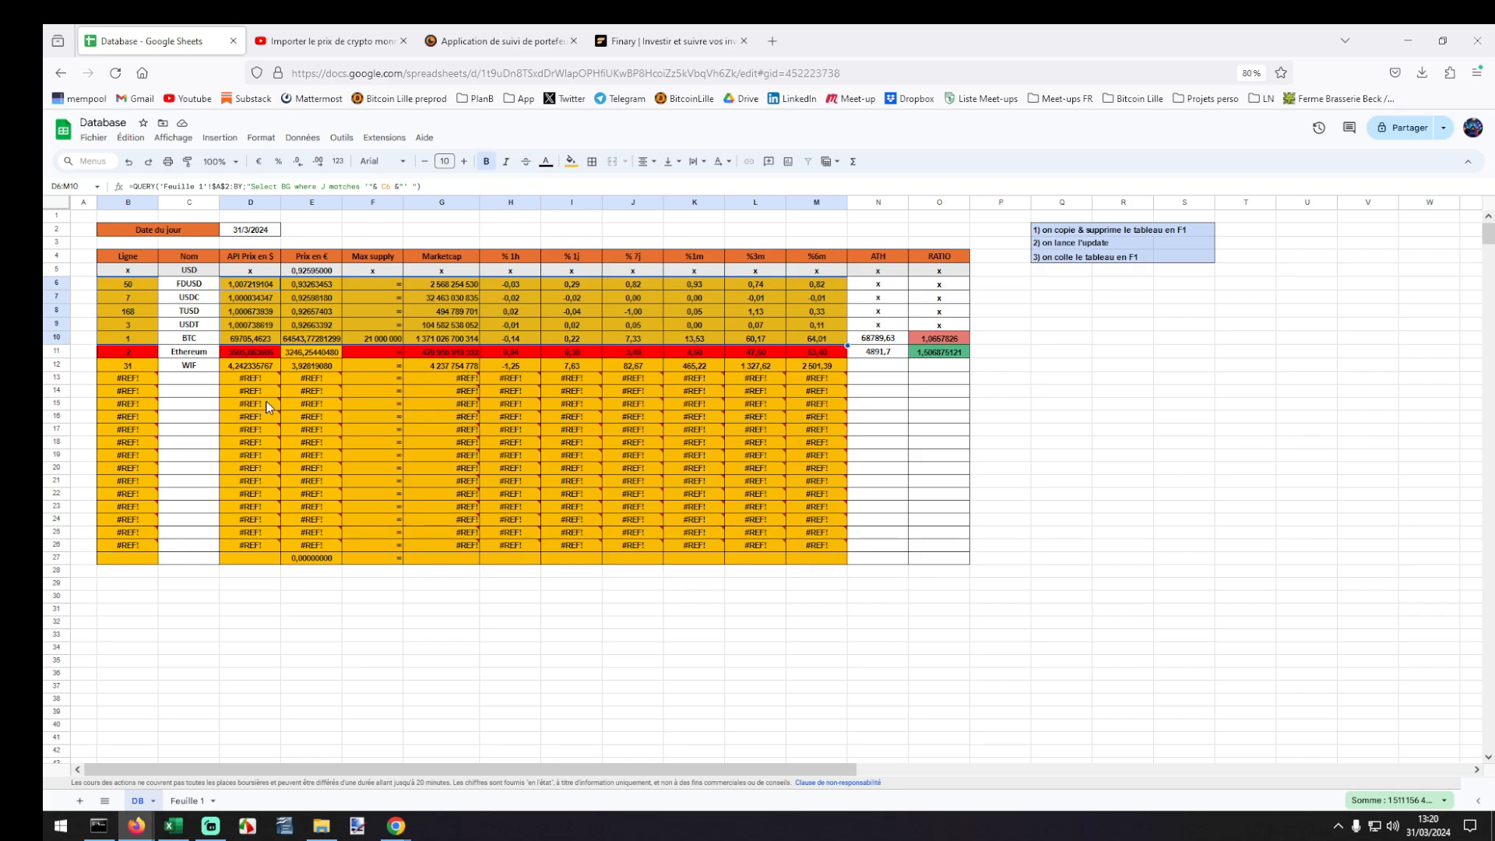
click(201, 394)
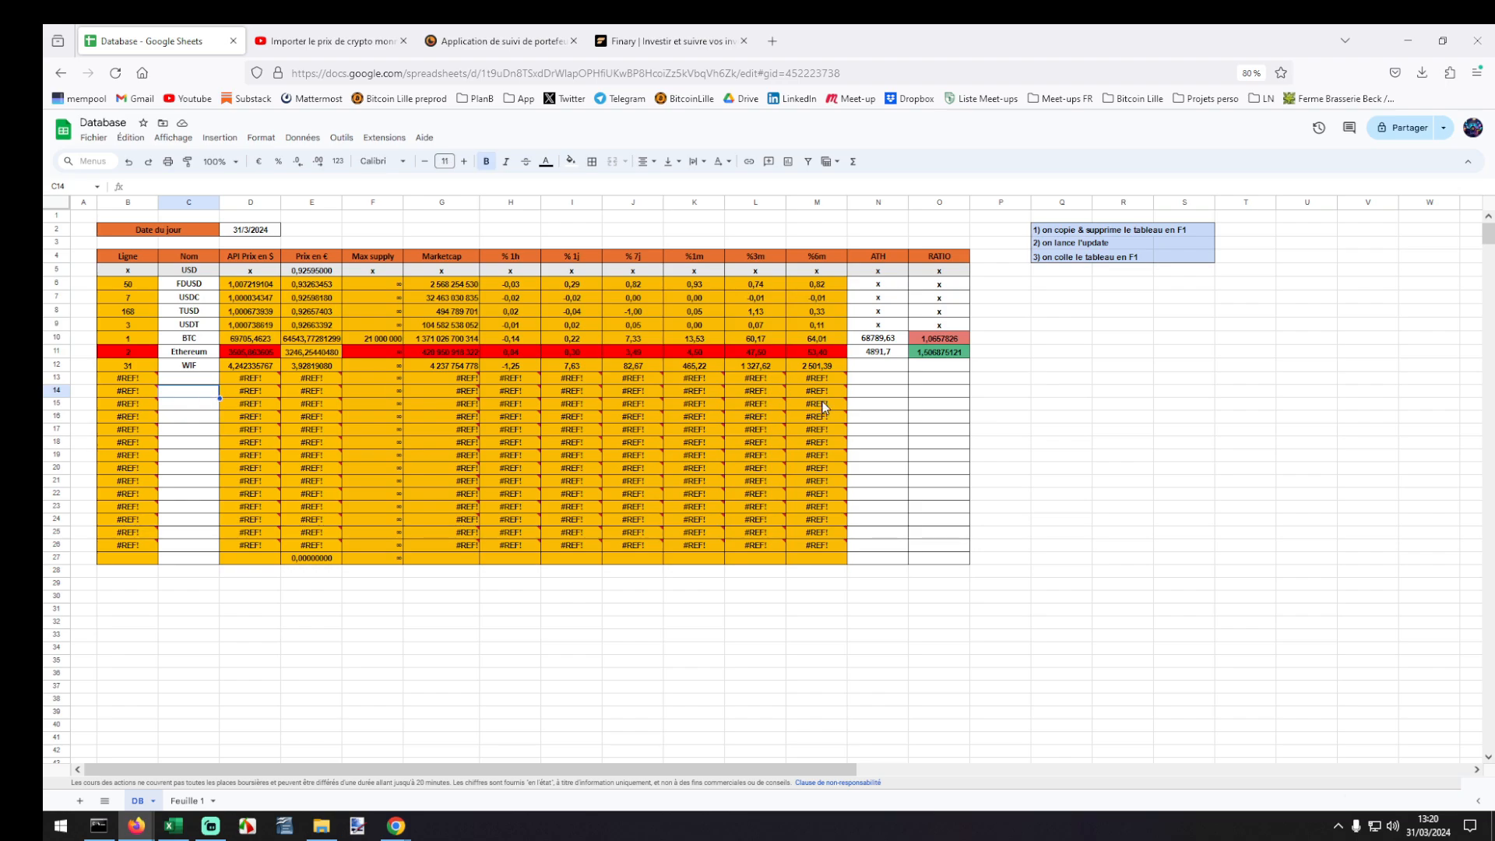
click(888, 284)
drag(907, 363, 919, 562)
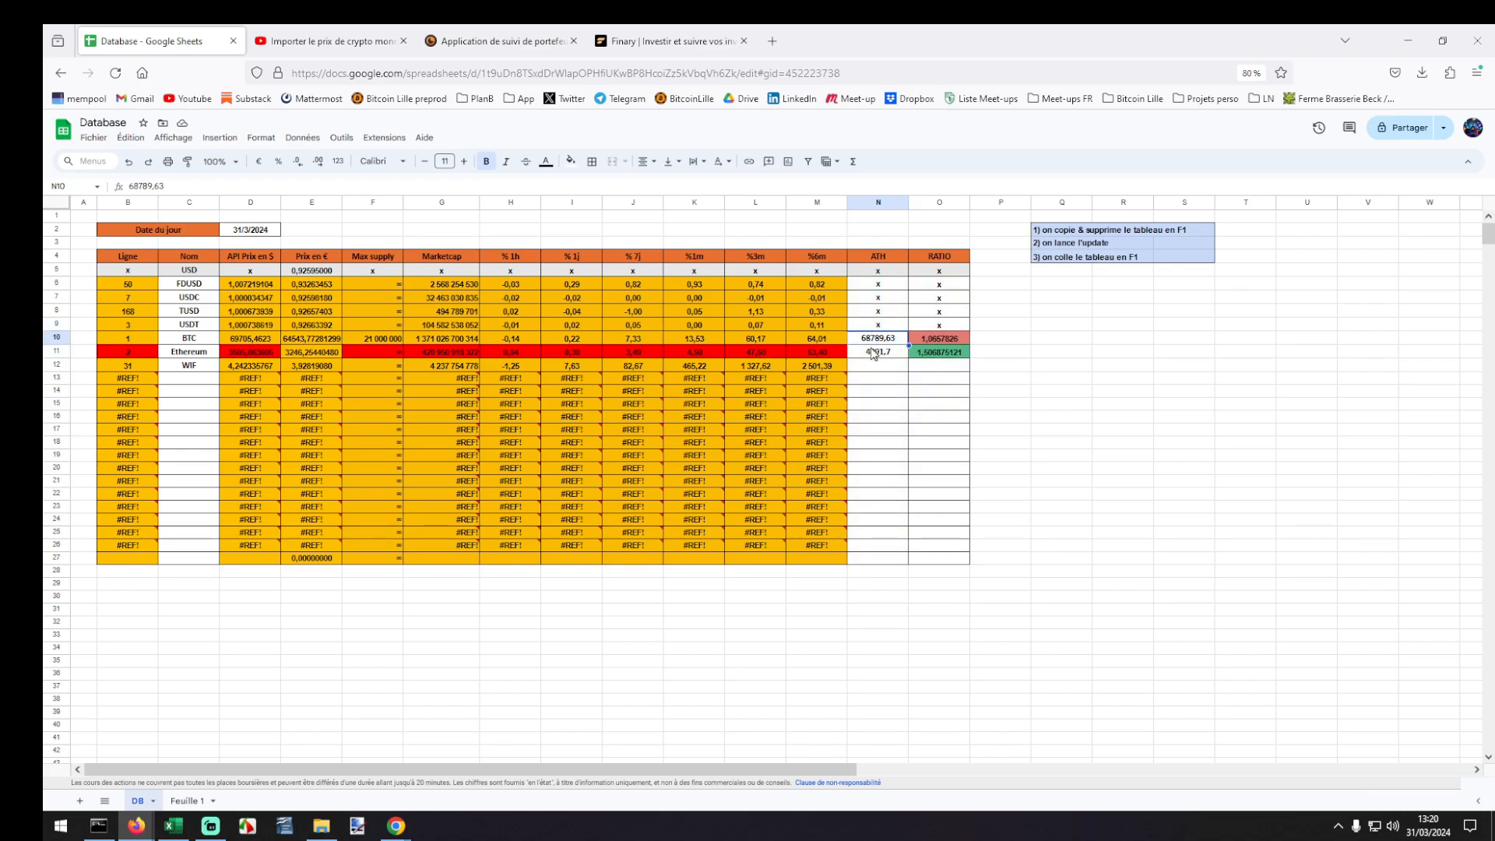
click(876, 341)
click(872, 354)
Enter the formula =D10/N10 in the BTC RATIO cell O10.
click(930, 341)
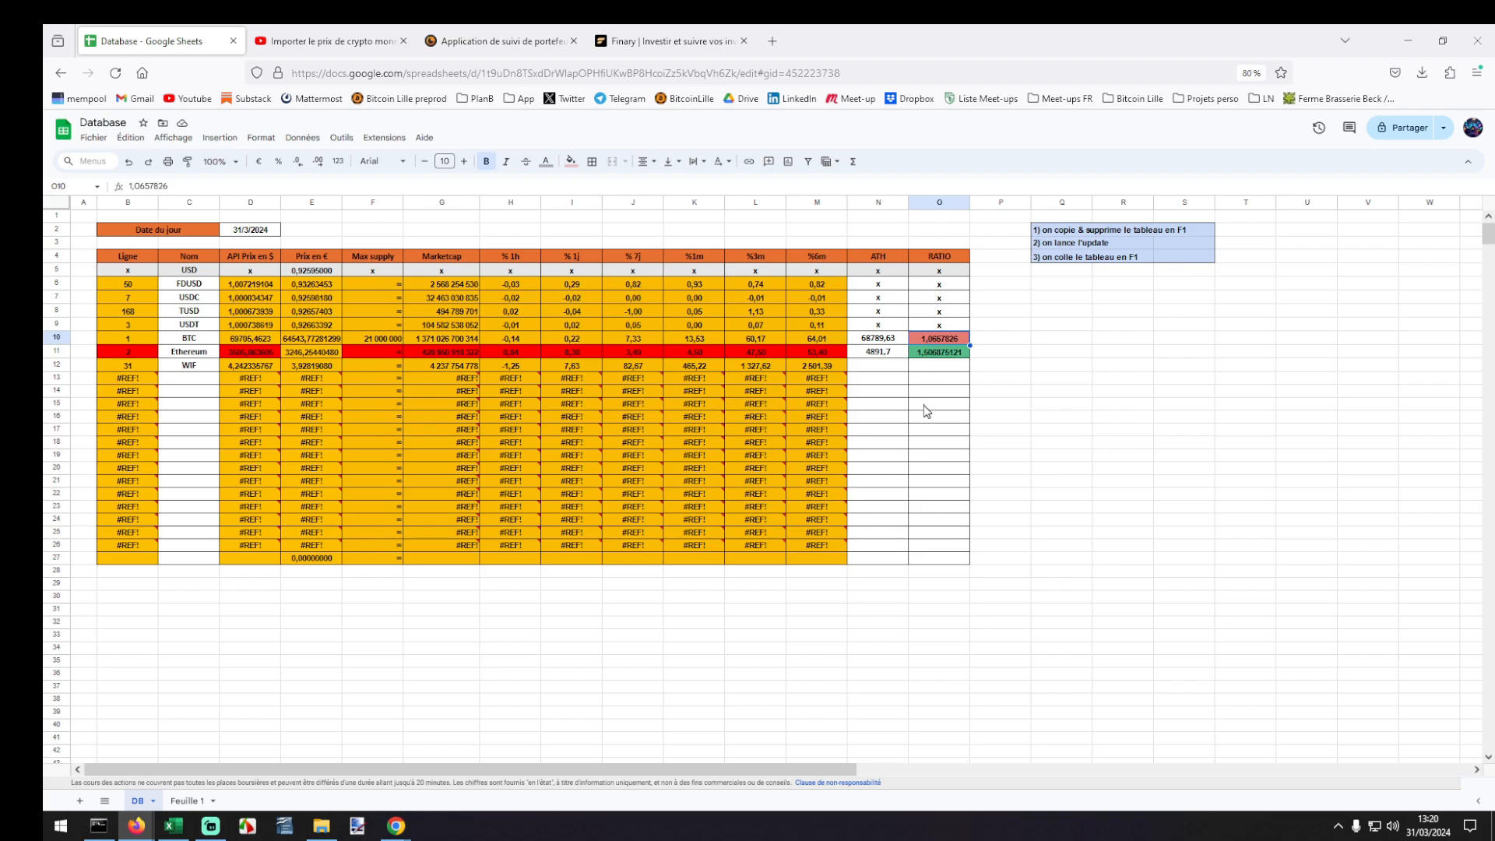
text(=)
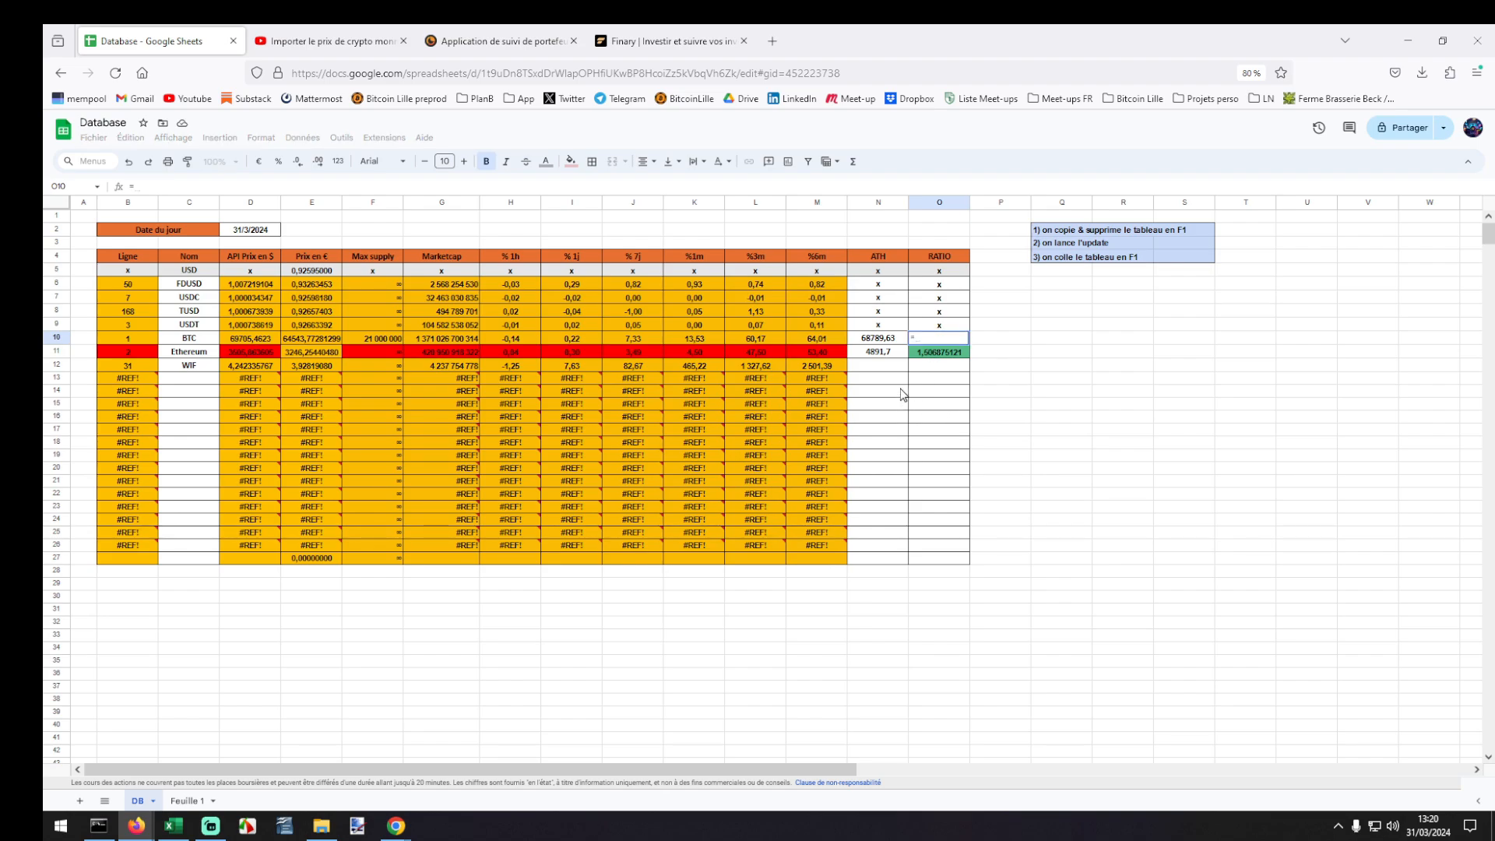
click(270, 341)
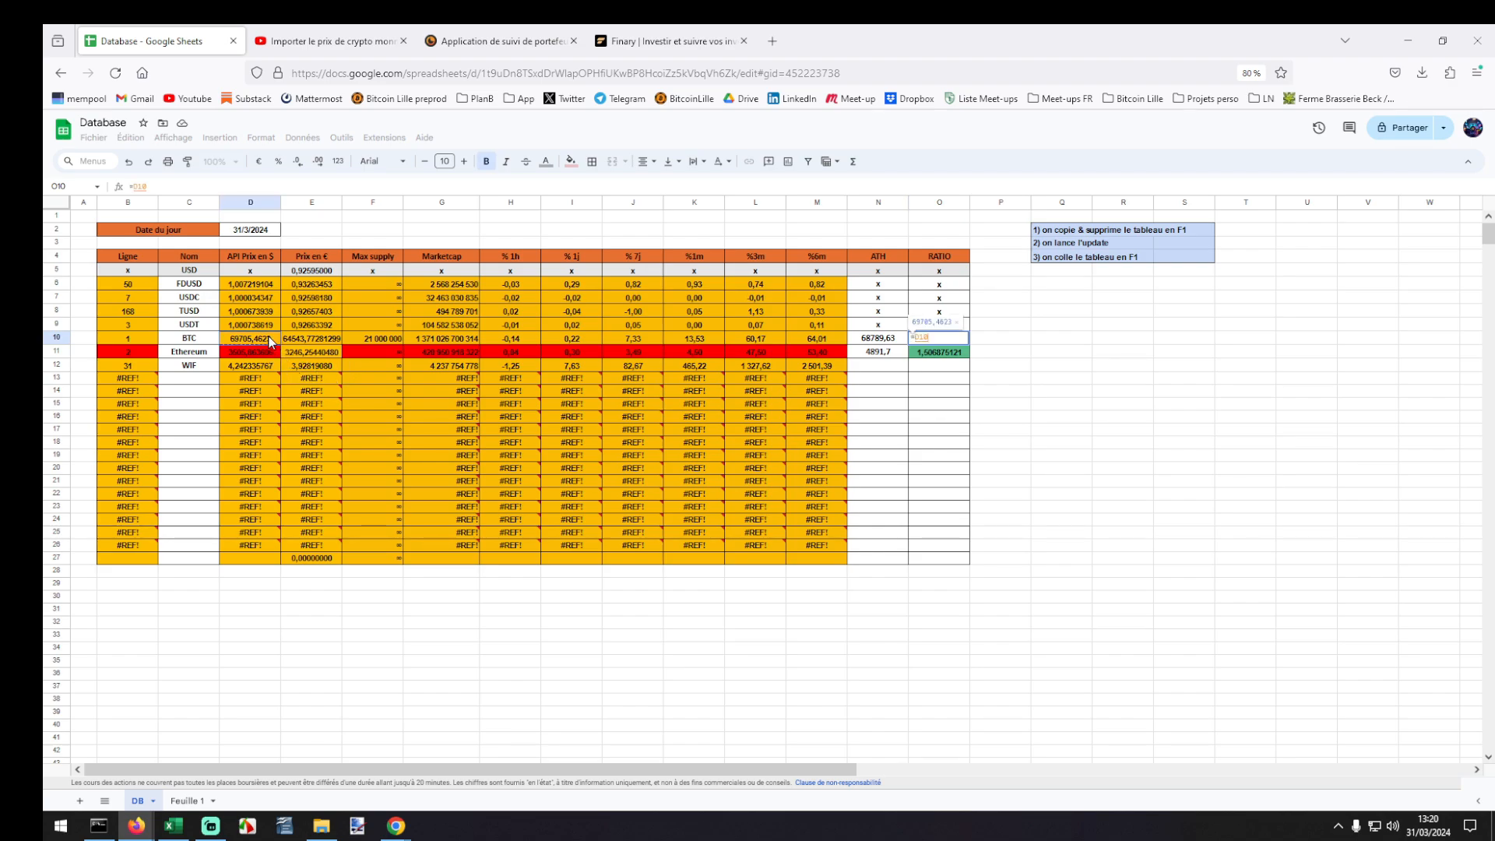
text(/)
click(888, 338)
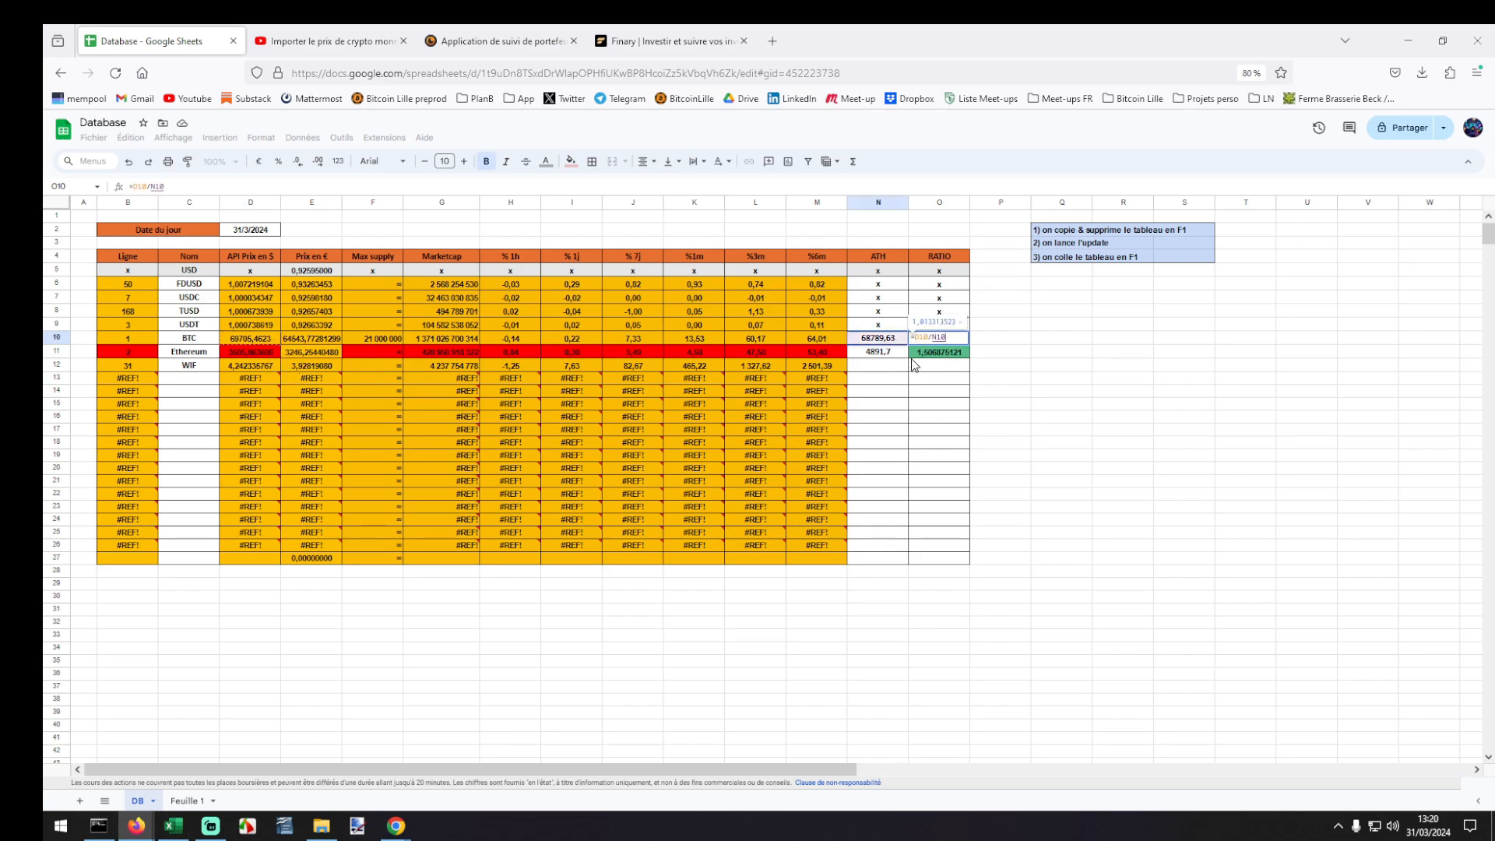
key(Return)
Copy the ratio formula from O10 into O11 and down the RATIO column to row 27.
click(933, 335)
key(ctrl+c)
click(938, 354)
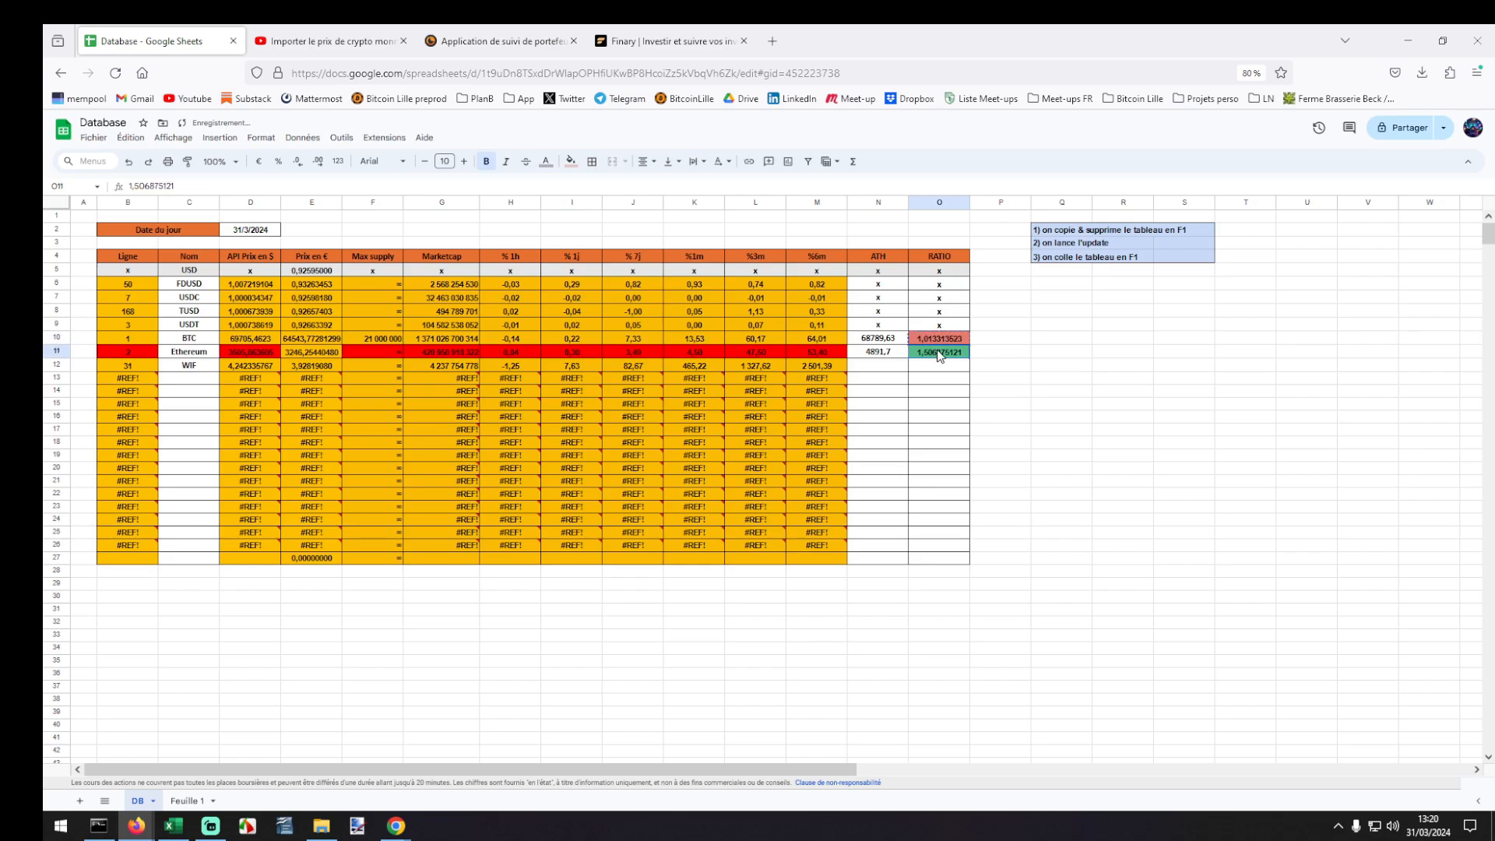
key(ctrl+v)
drag(945, 368, 956, 558)
key(ctrl+v)
click(1025, 381)
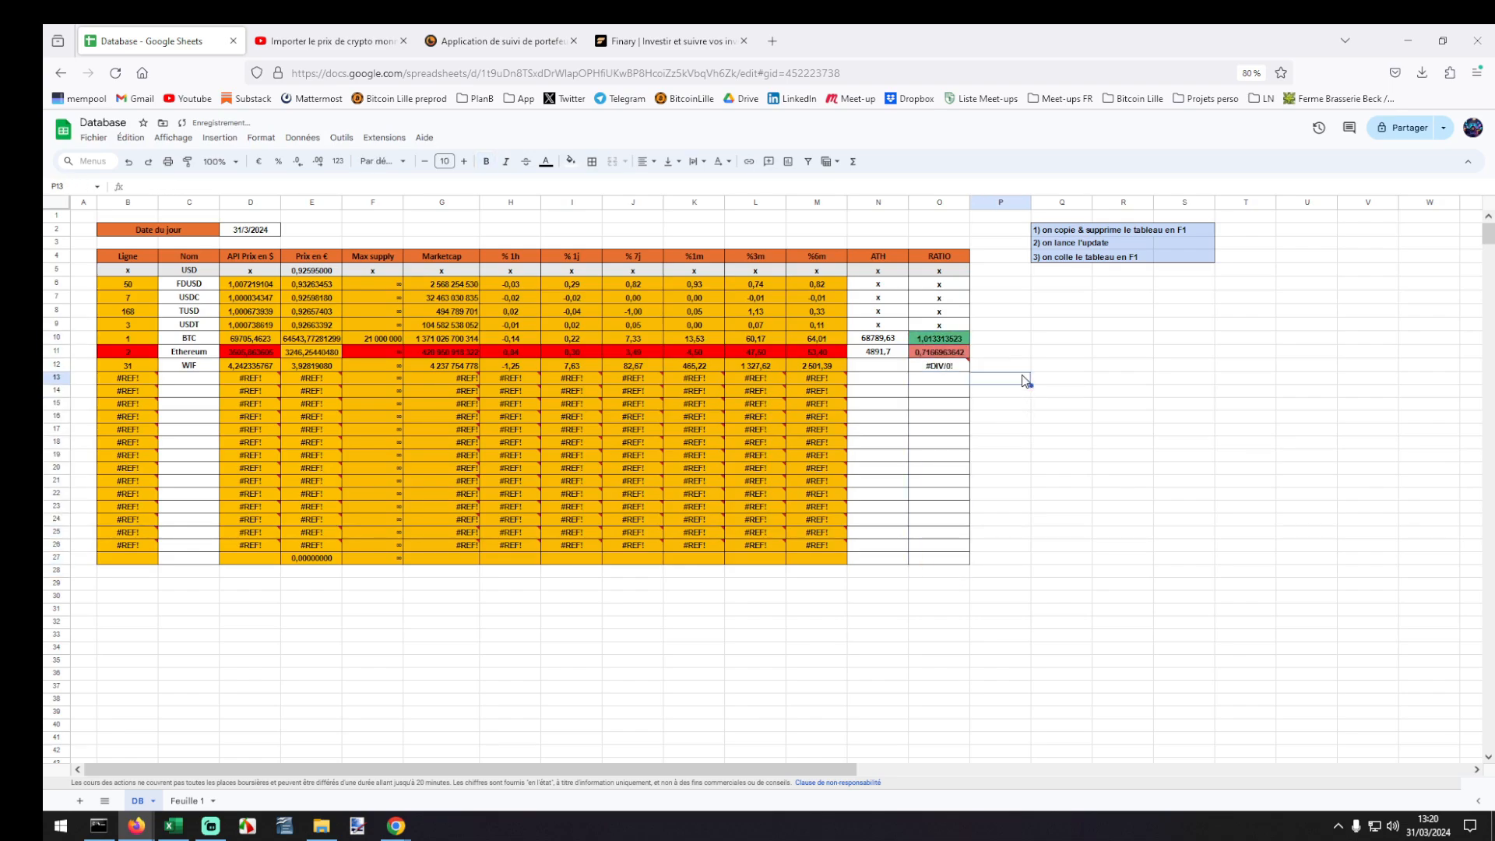
Change the O10 ratio formula to =N10/D10, copy it down to O27, and check the Ethereum ratio in O11.
double_click(939, 333)
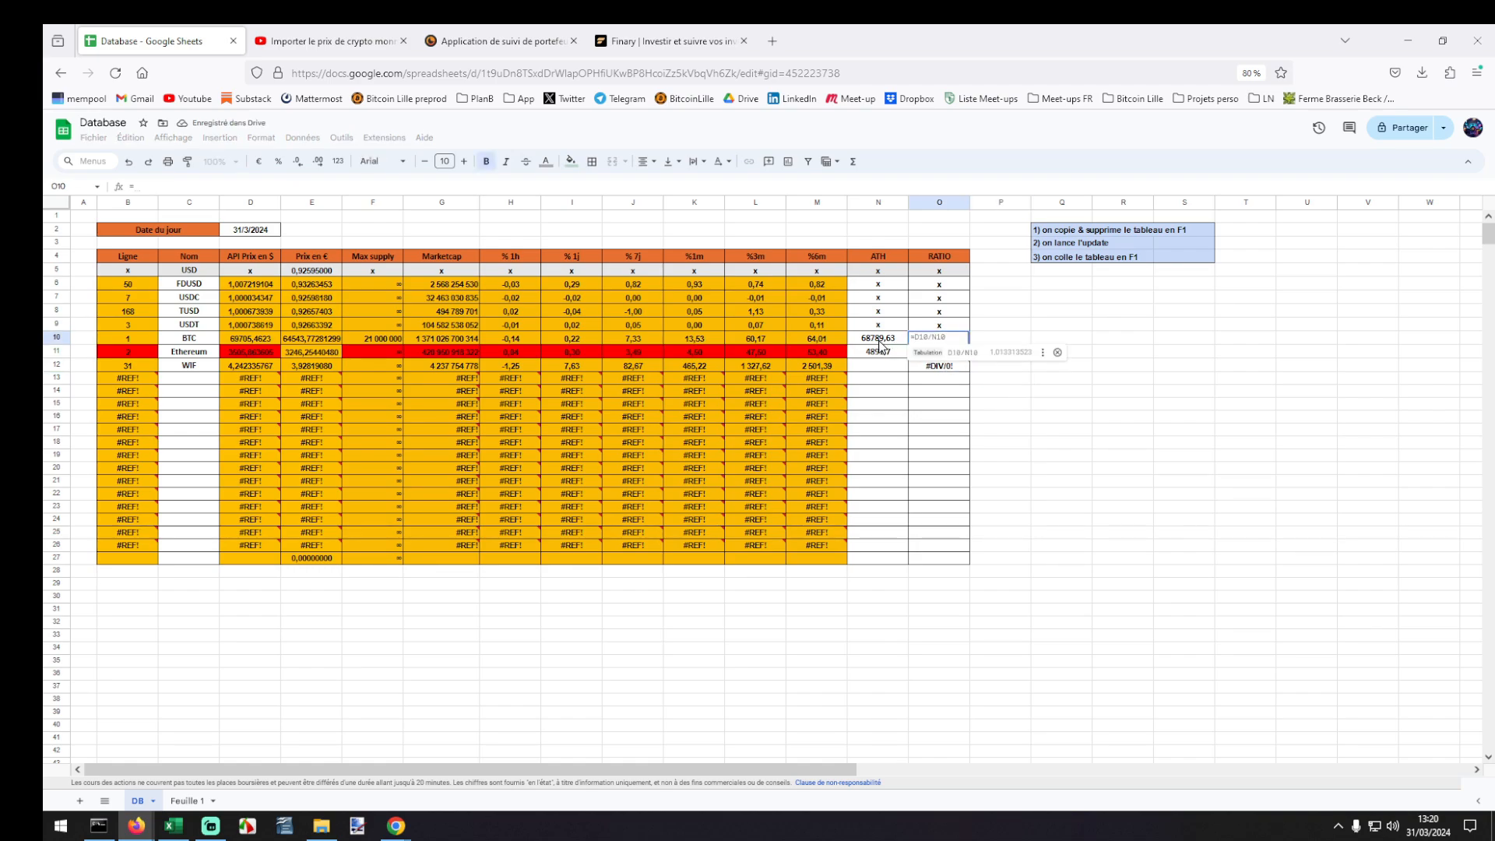
key(Return)
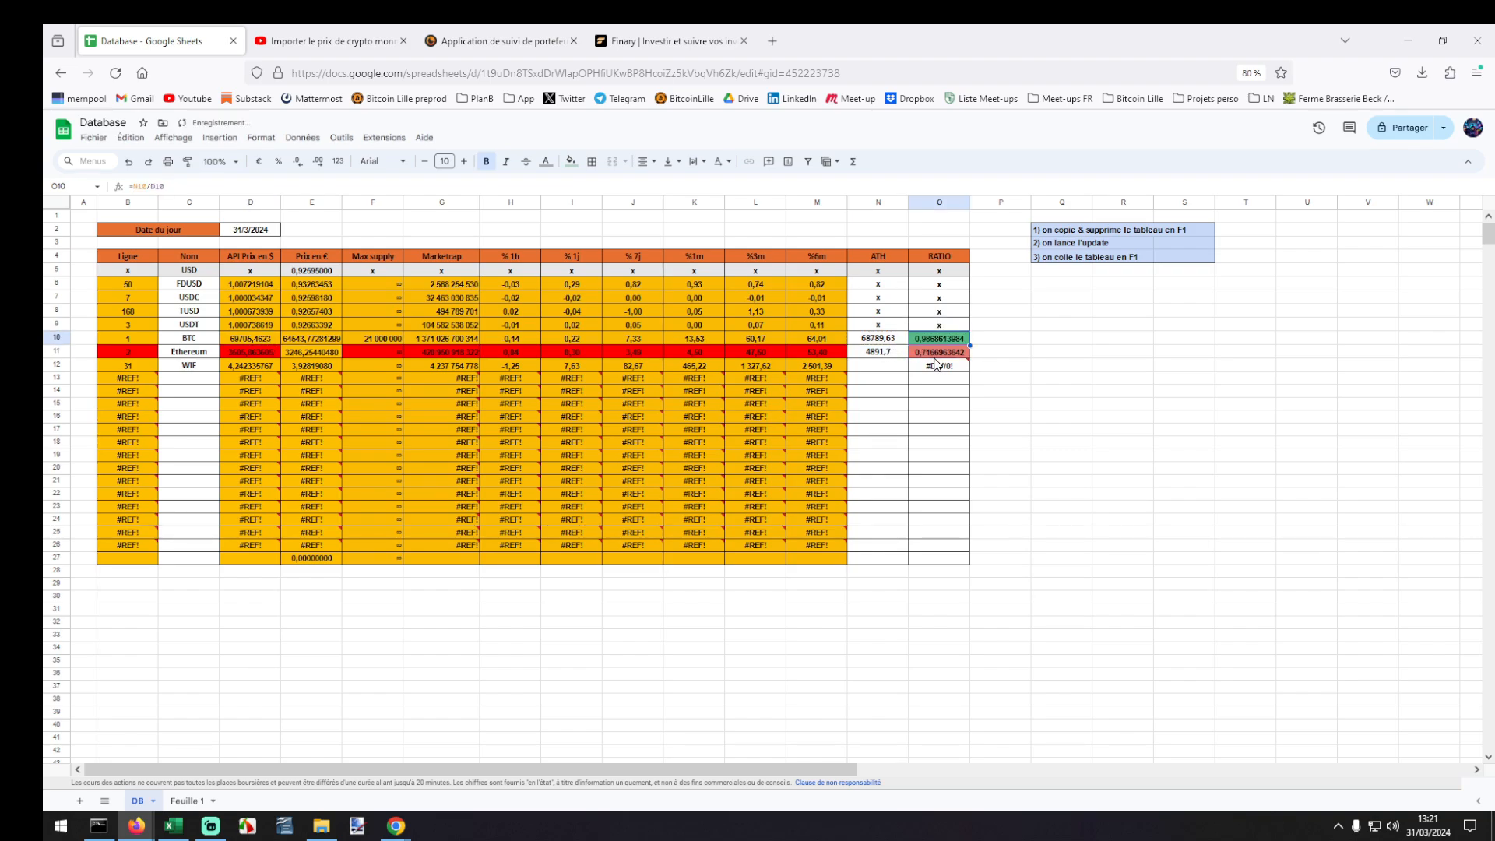
drag(934, 352, 947, 559)
key(ctrl+d)
click(1047, 392)
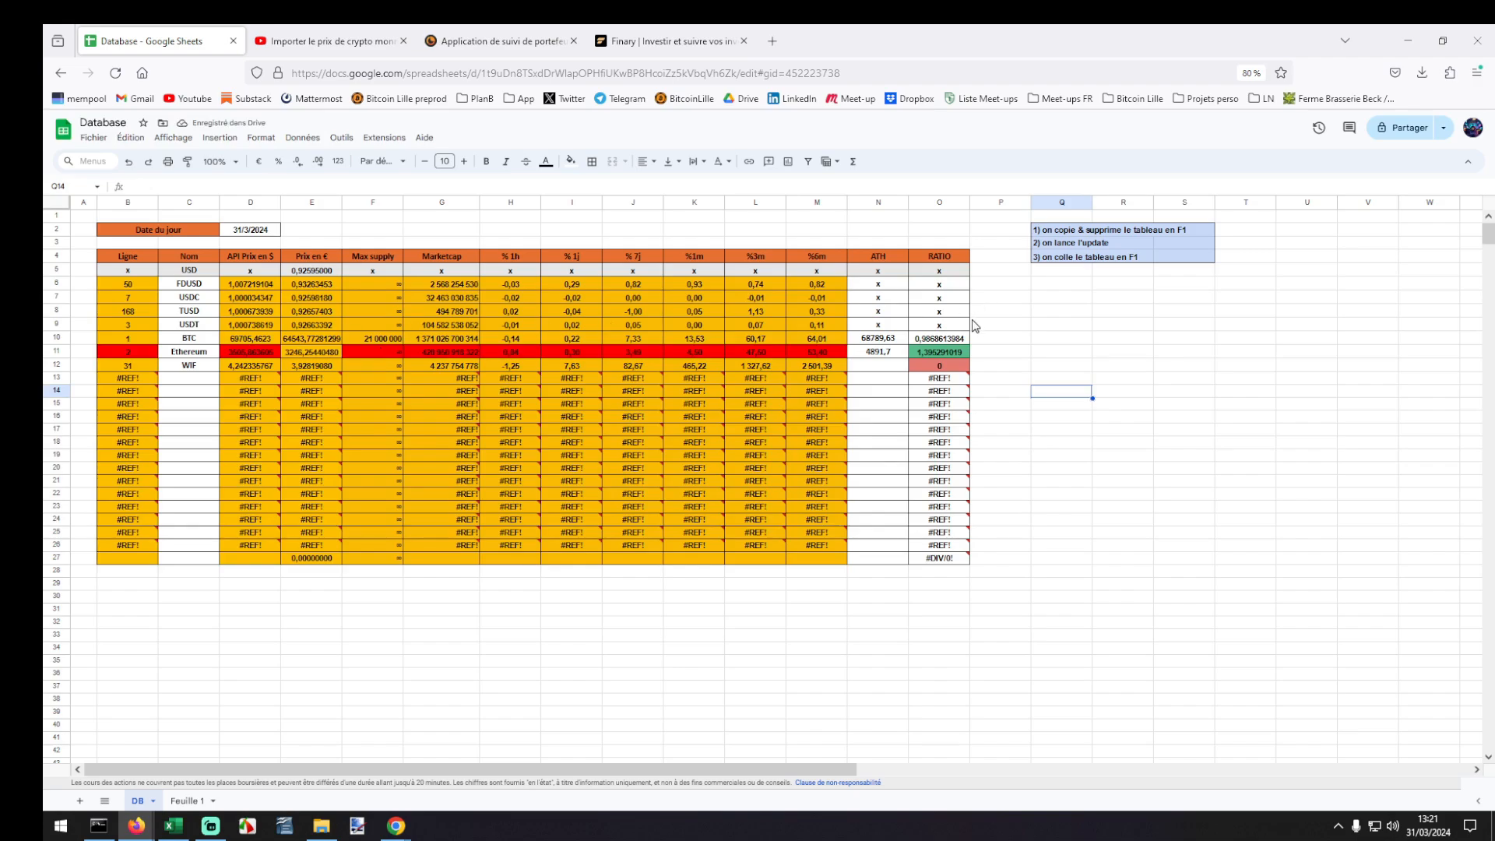
click(964, 352)
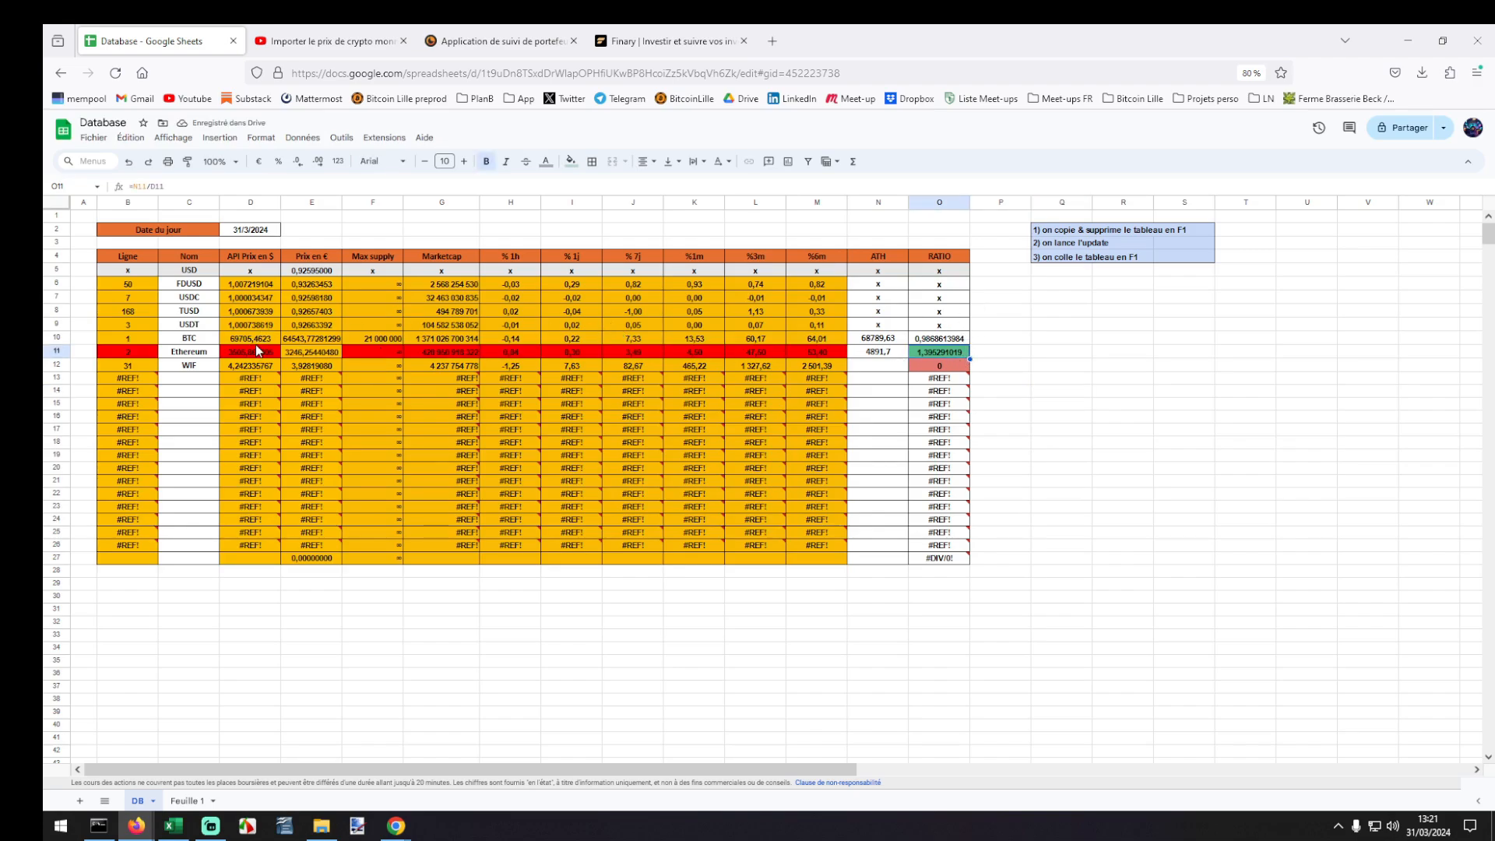
Check the Ethereum price formula in D11, the ATH value in N11 and the ratio formula in O11.
click(275, 357)
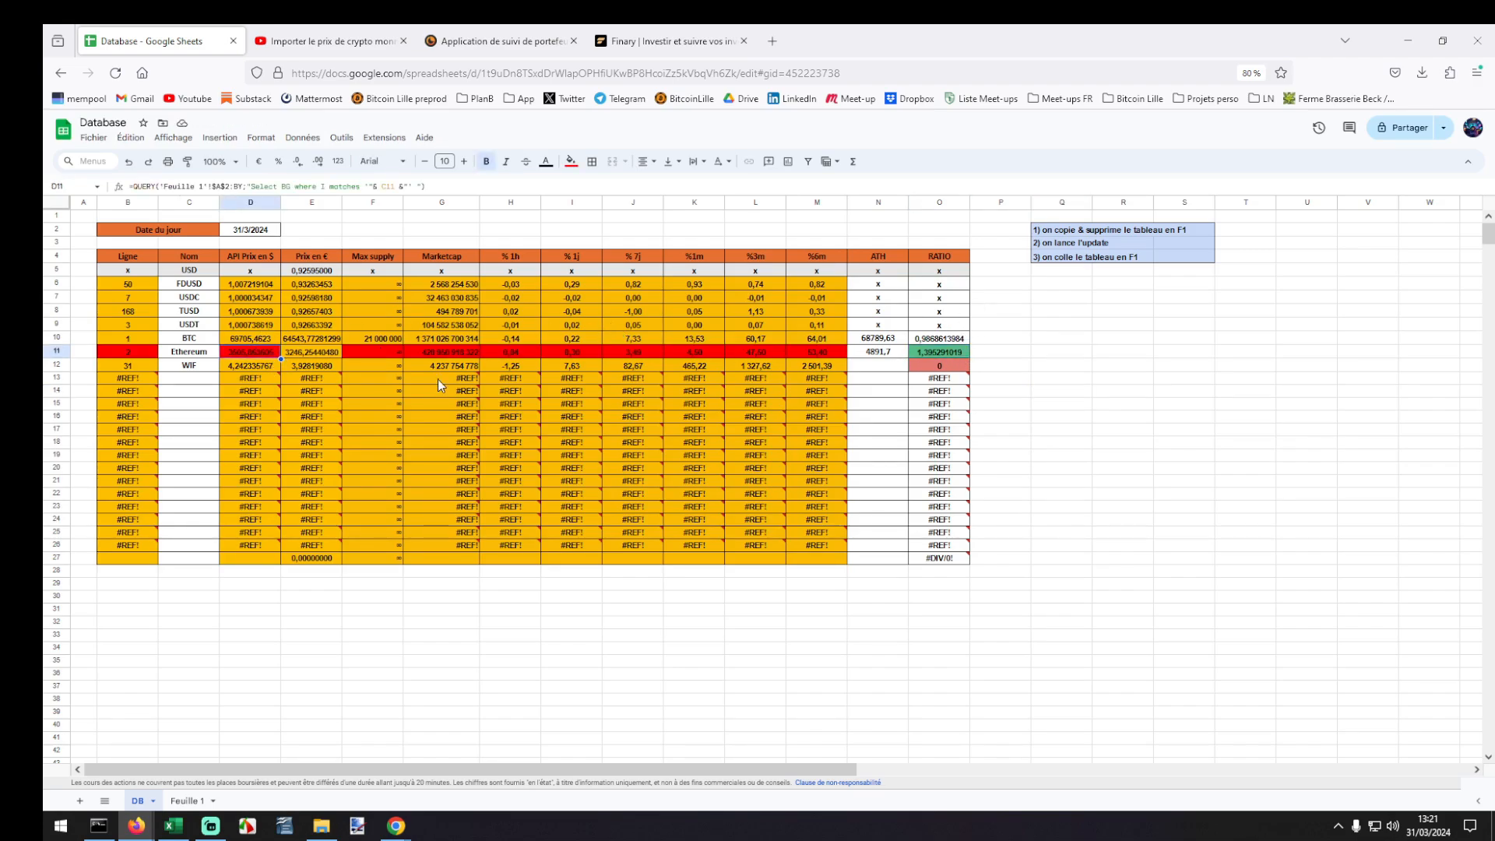
click(887, 355)
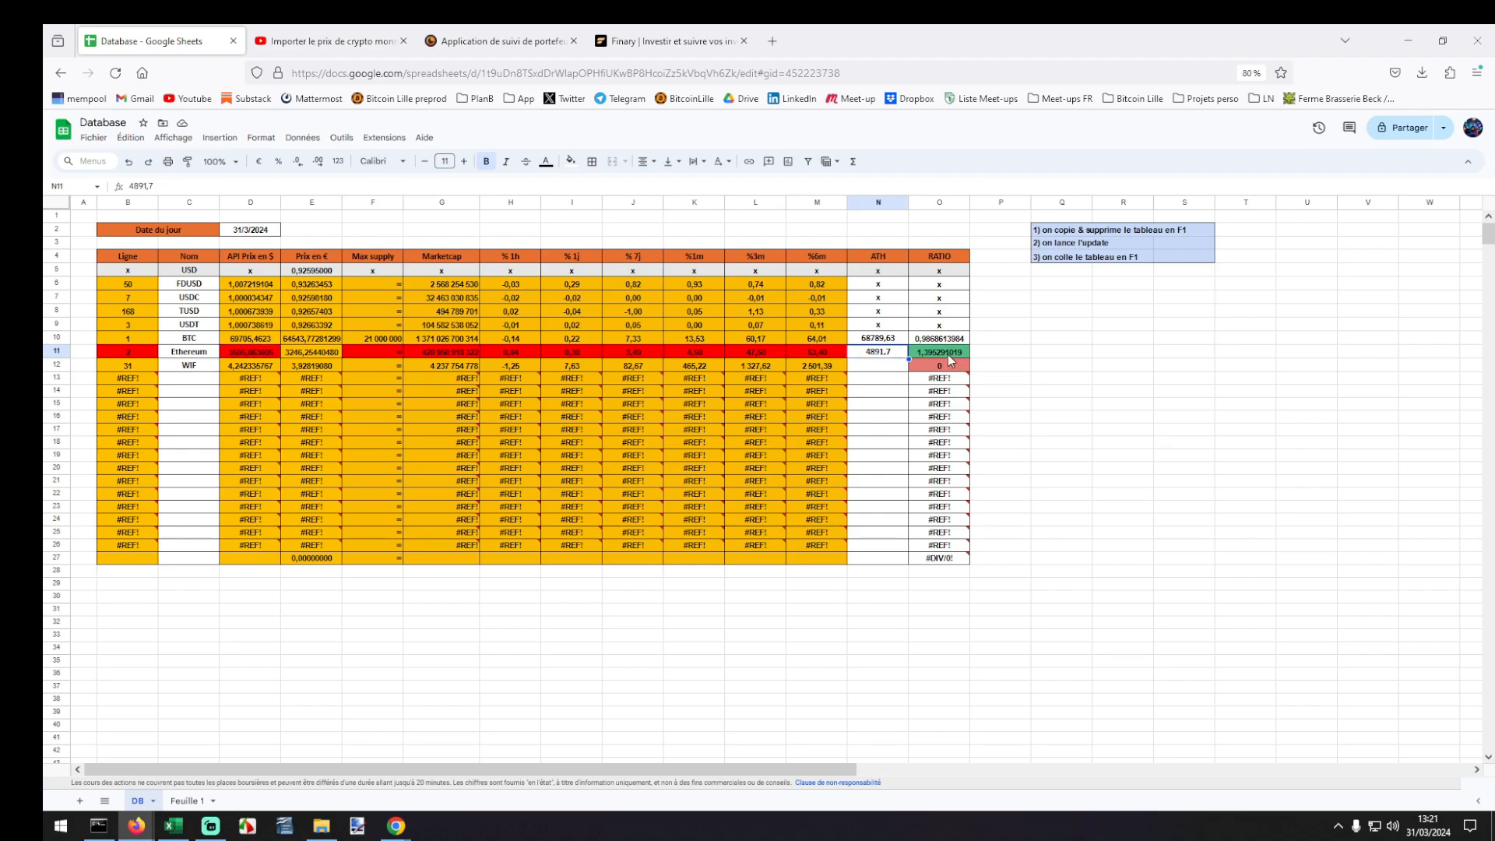
click(947, 354)
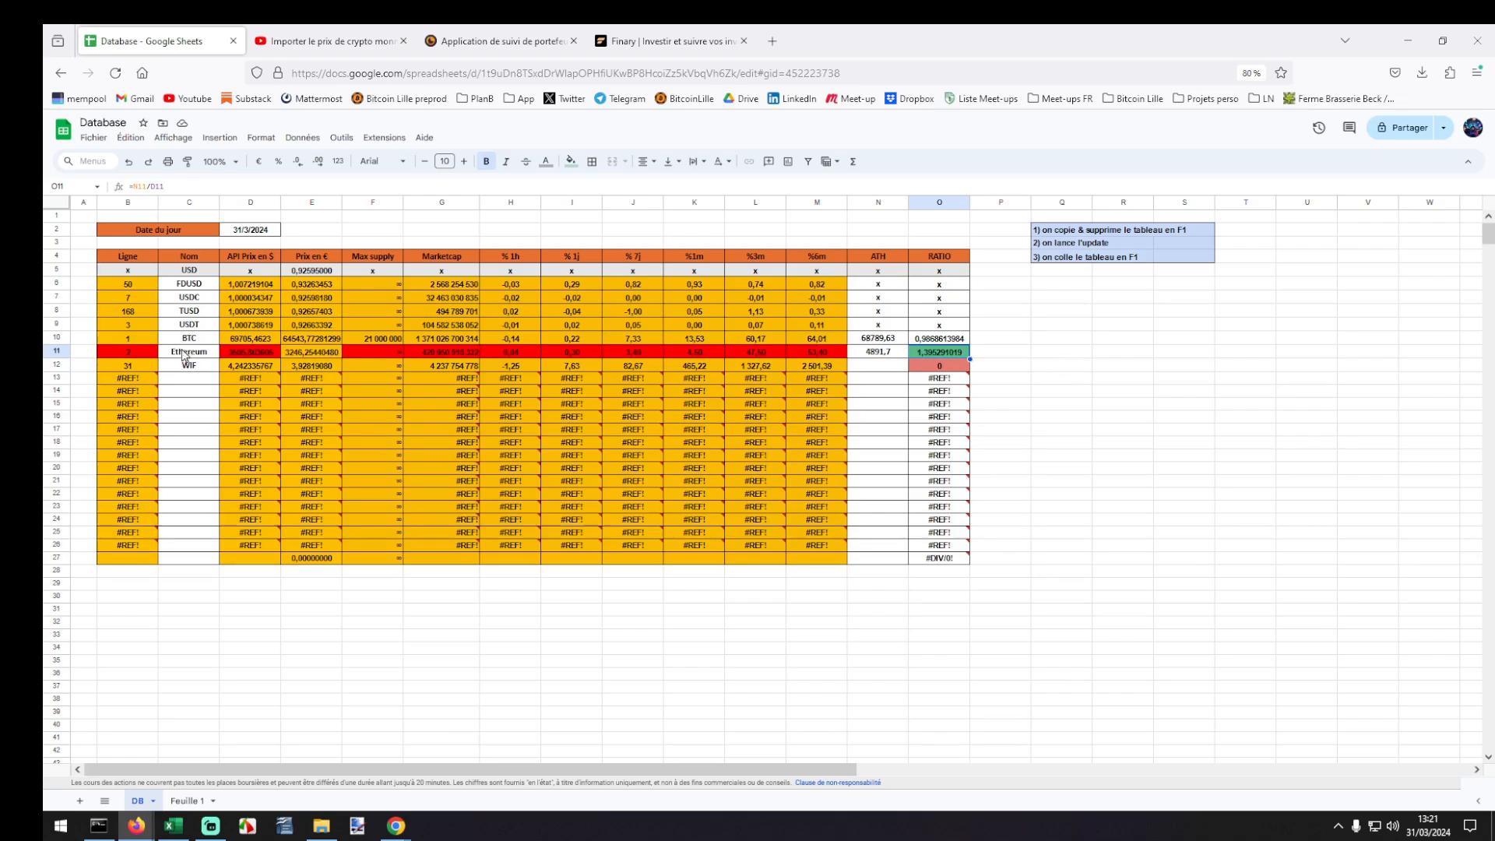
Review stablecoin rows 6 to 9, the Max supply and Marketcap columns, and the percentage change cells H6:M9.
click(194, 287)
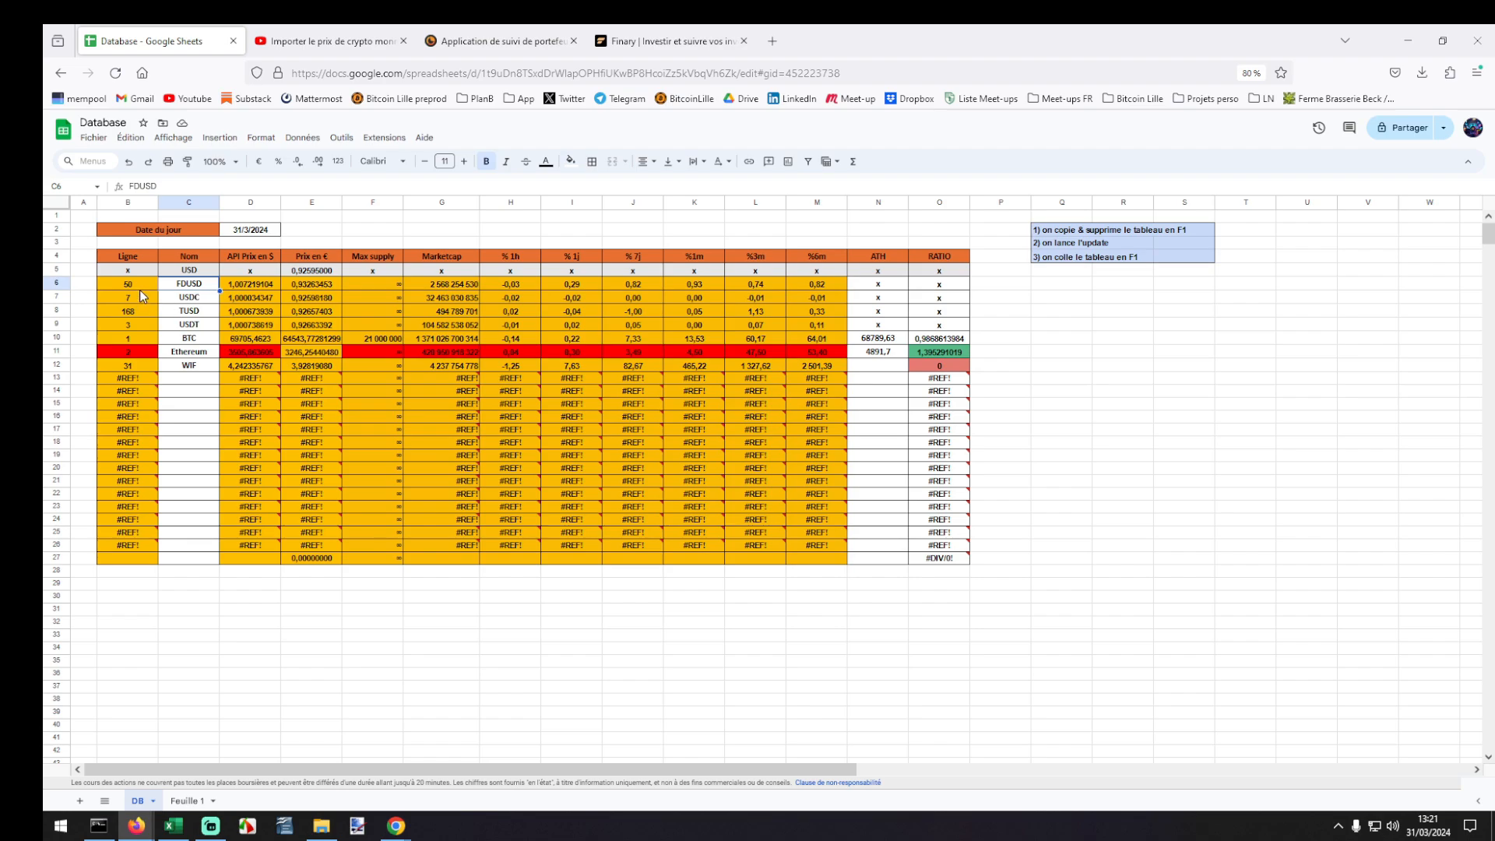
drag(61, 287, 76, 324)
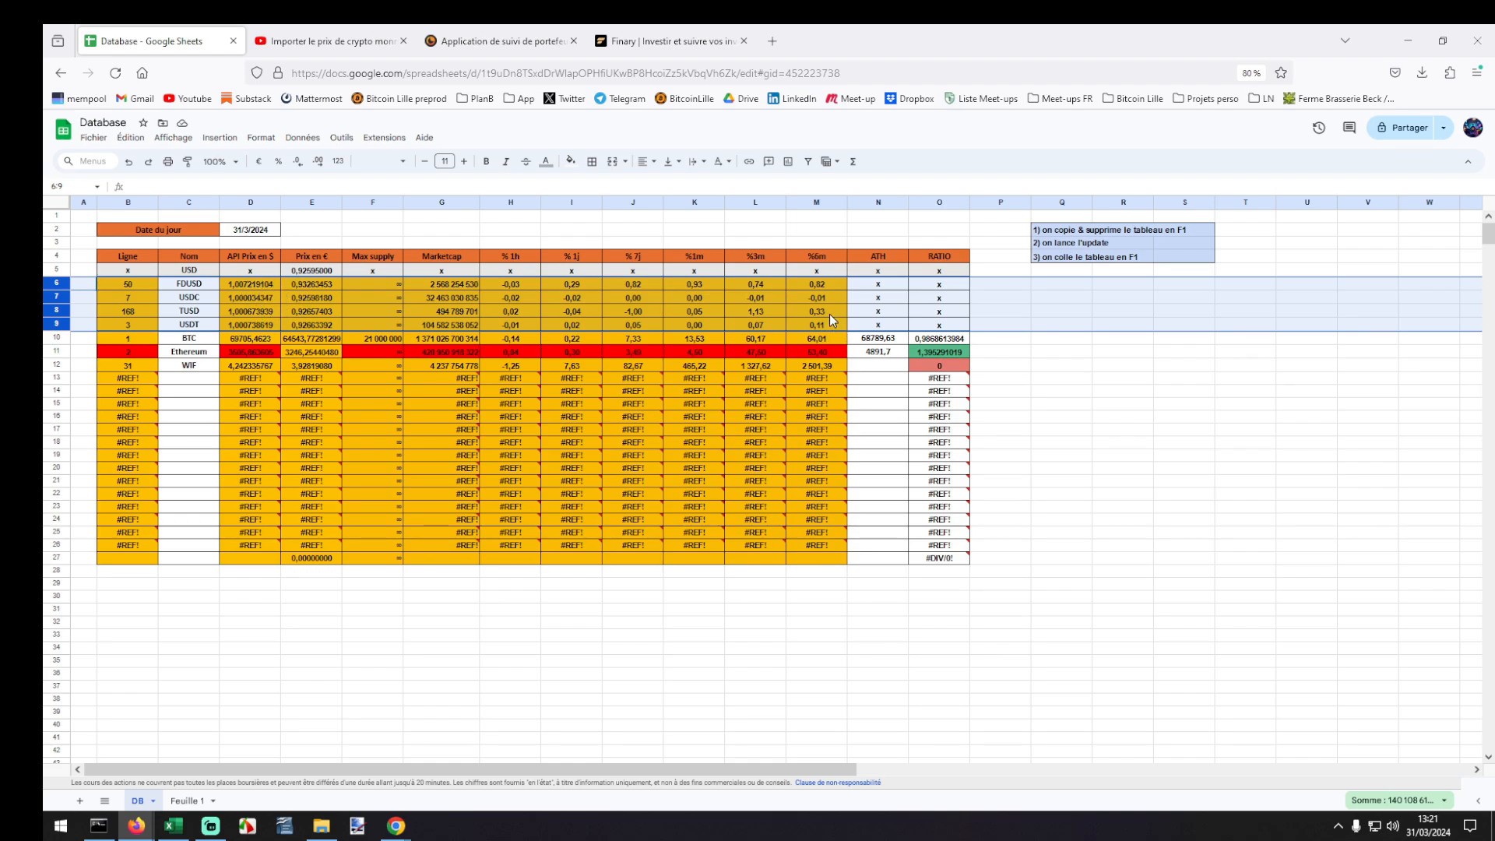
drag(392, 286, 377, 560)
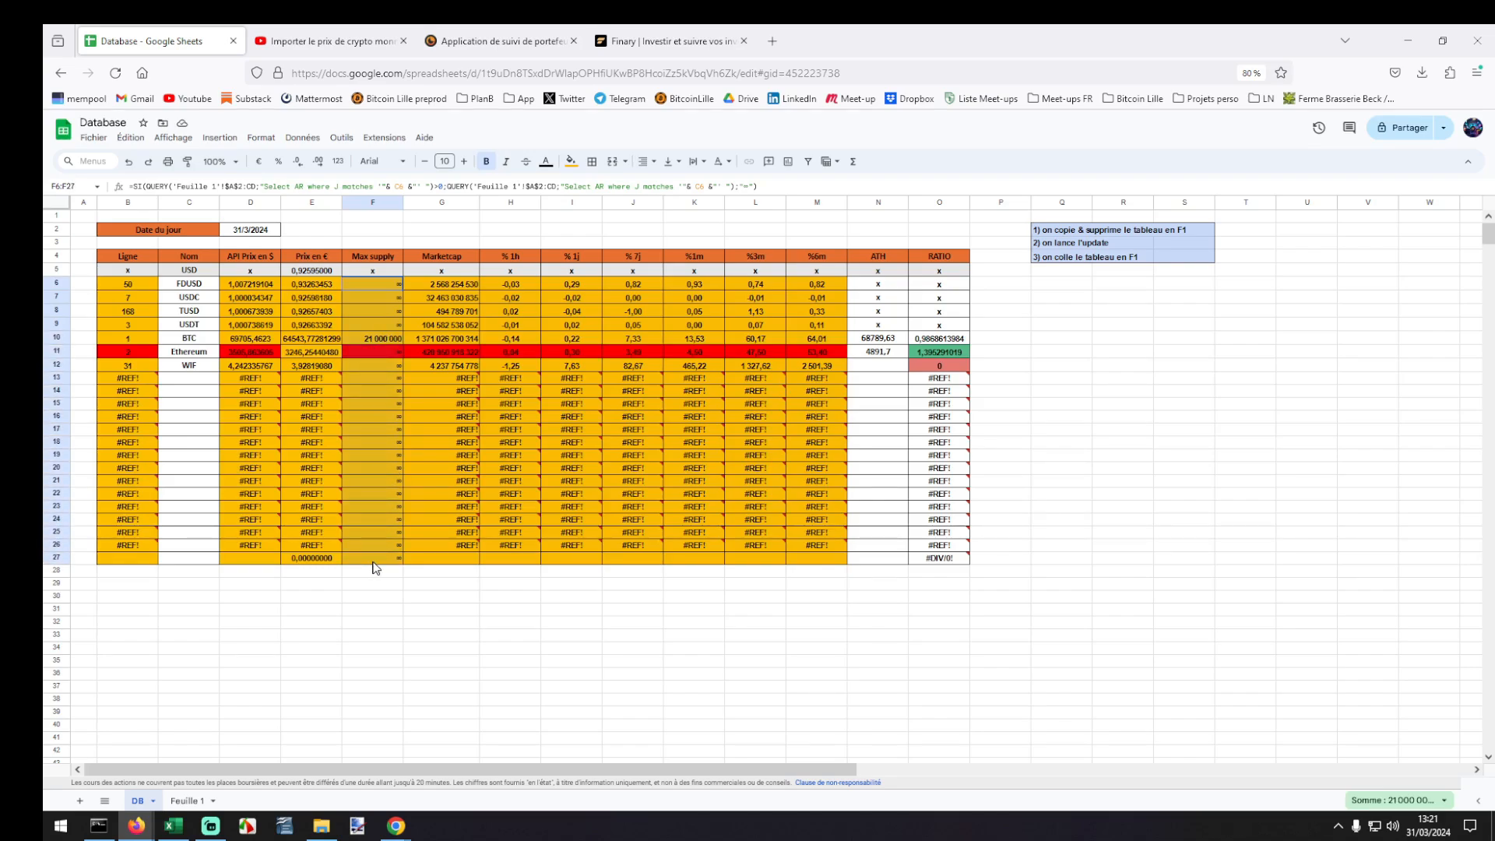
drag(460, 287, 446, 559)
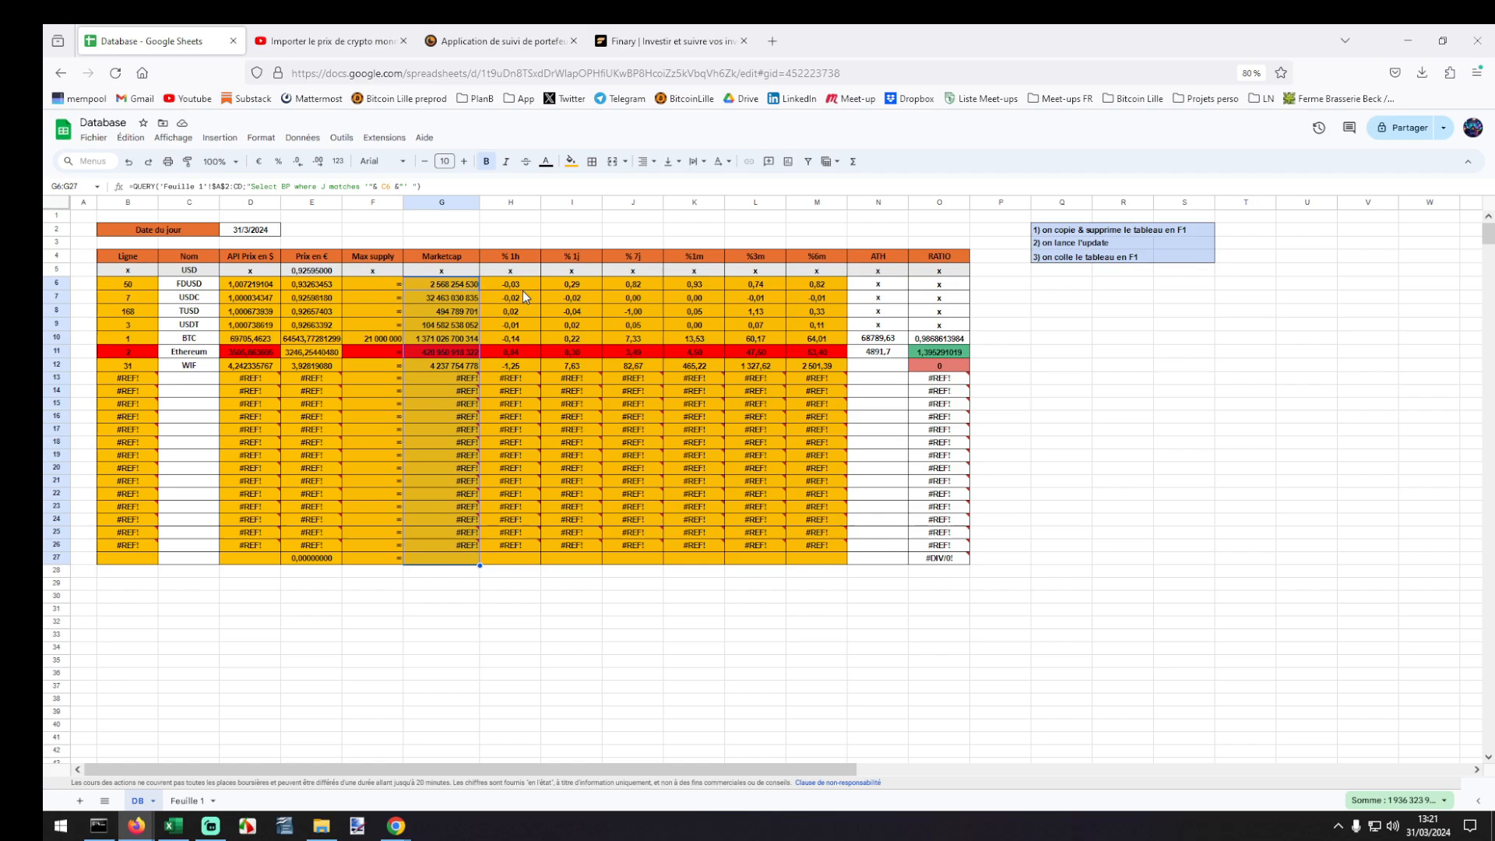
drag(525, 283, 813, 325)
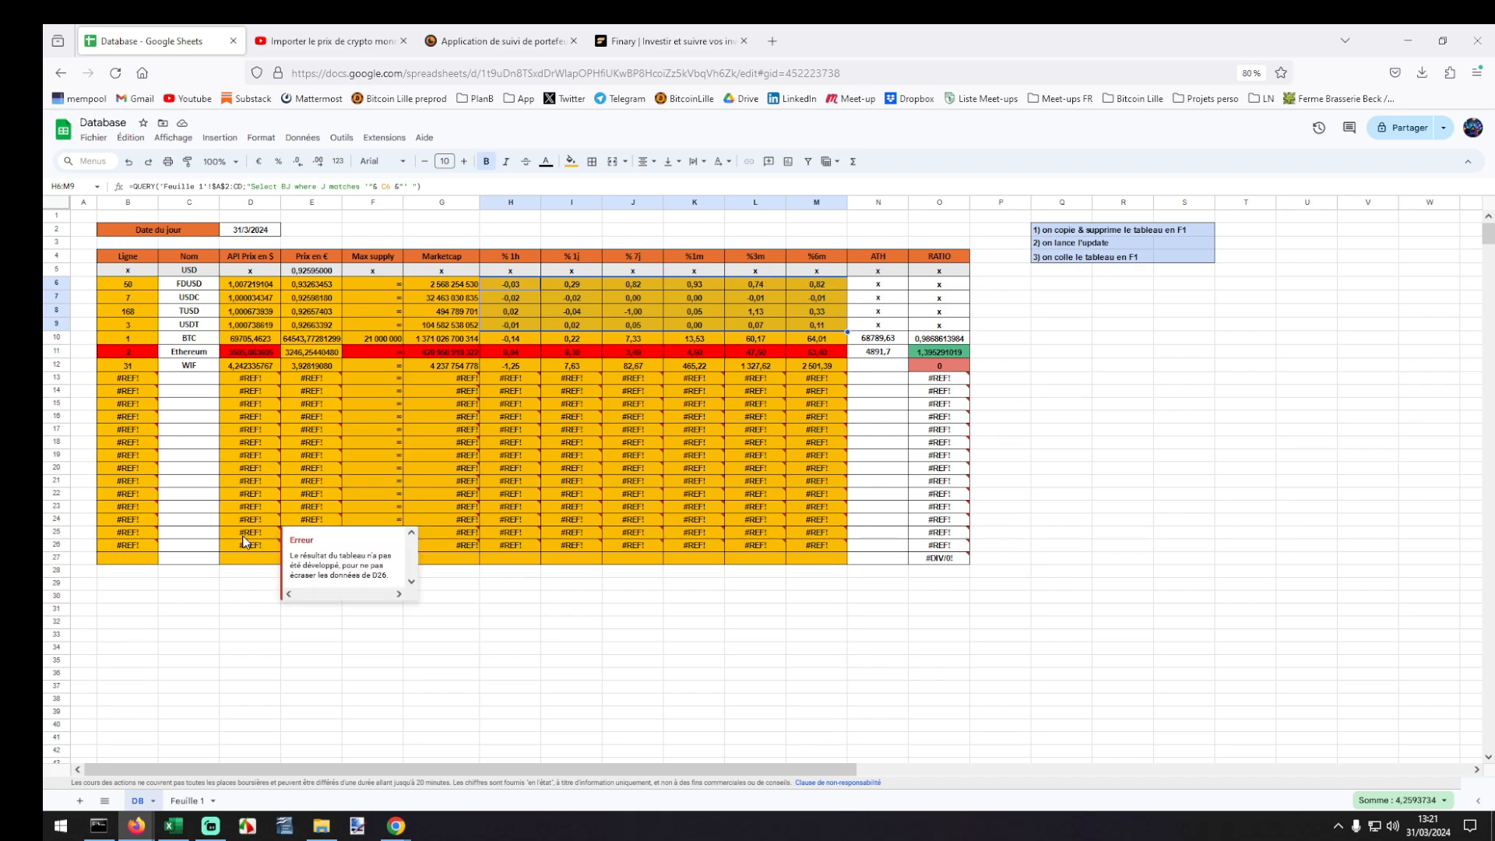
click(81, 548)
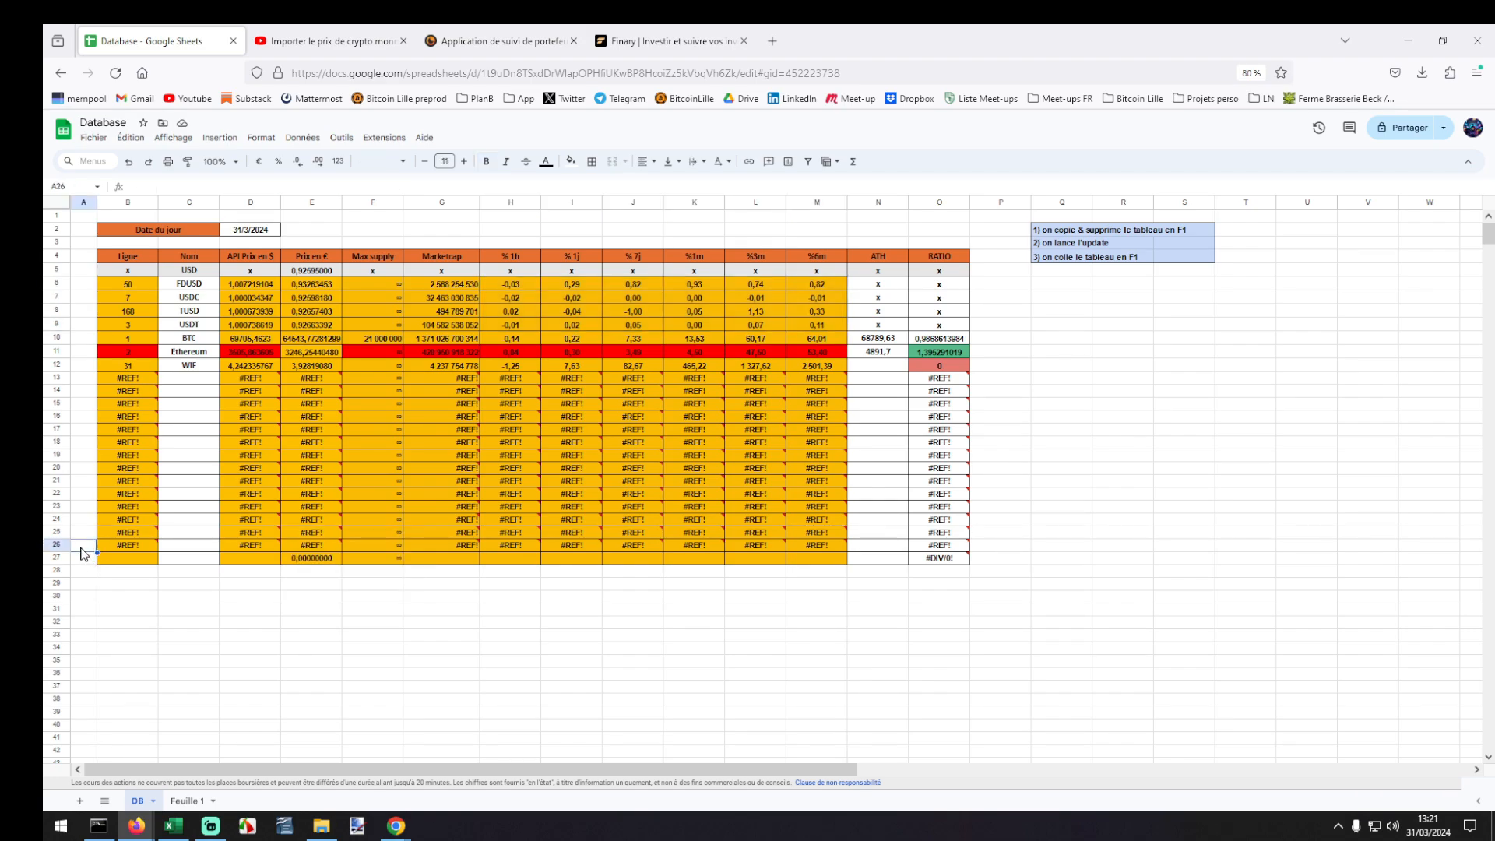
Look at the Feuille 1 coin data, and enter the symbol WIF in the Nom cell C12 of the DB sheet.
click(186, 801)
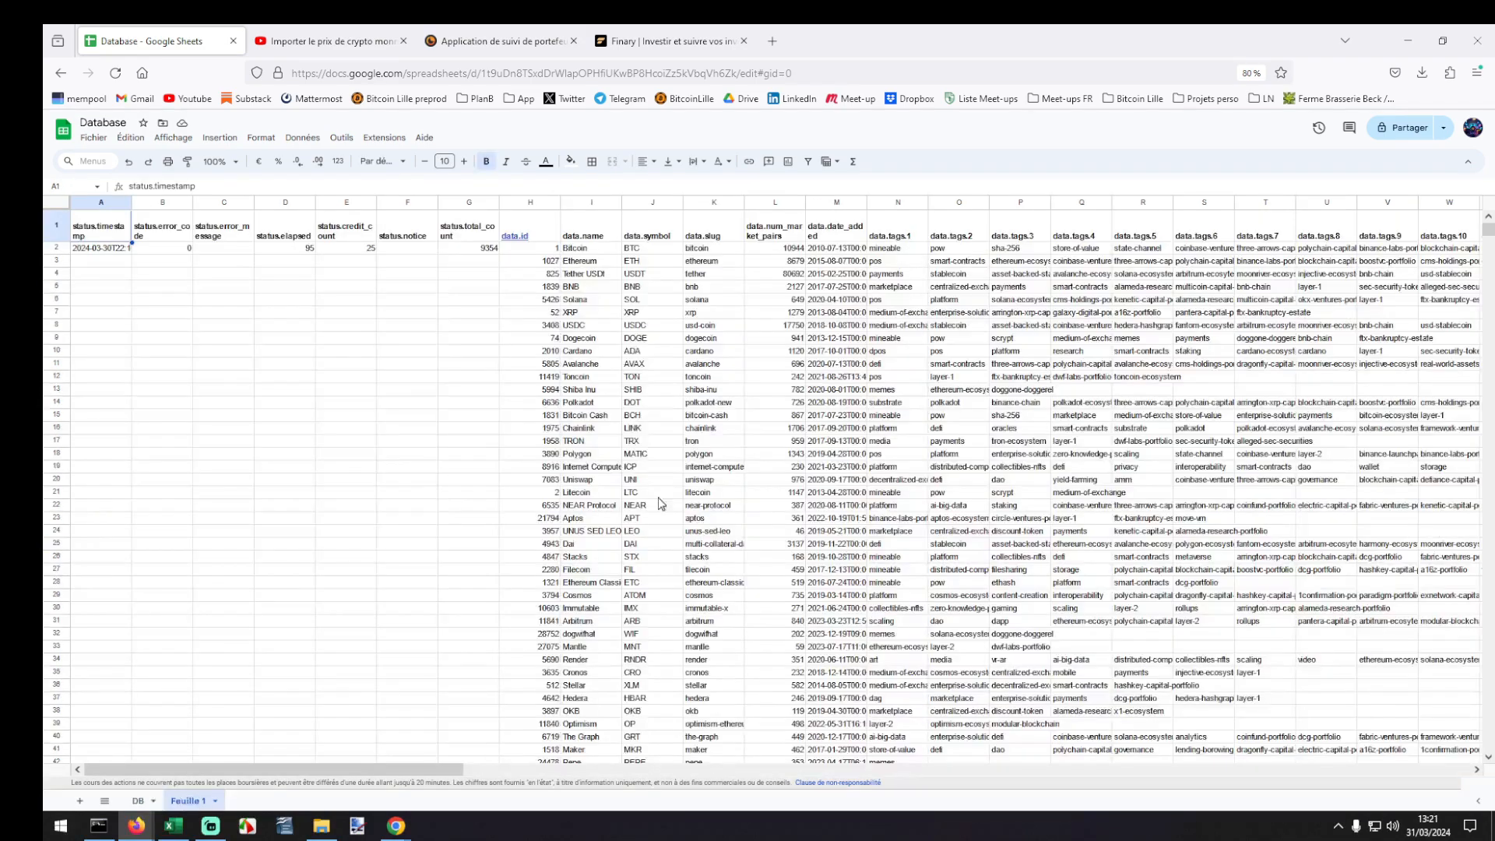
click(139, 801)
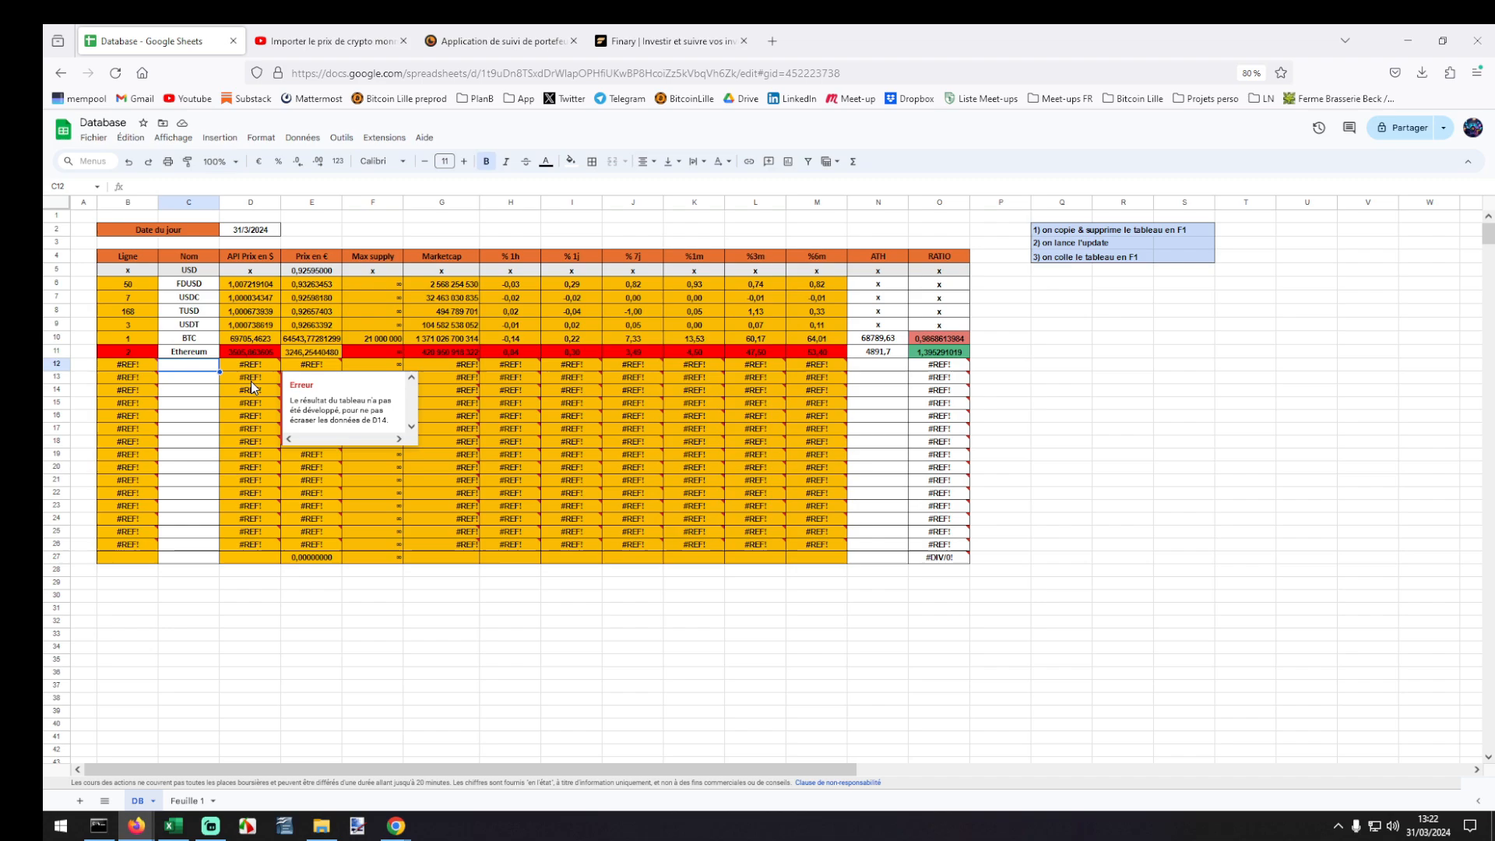
click(189, 365)
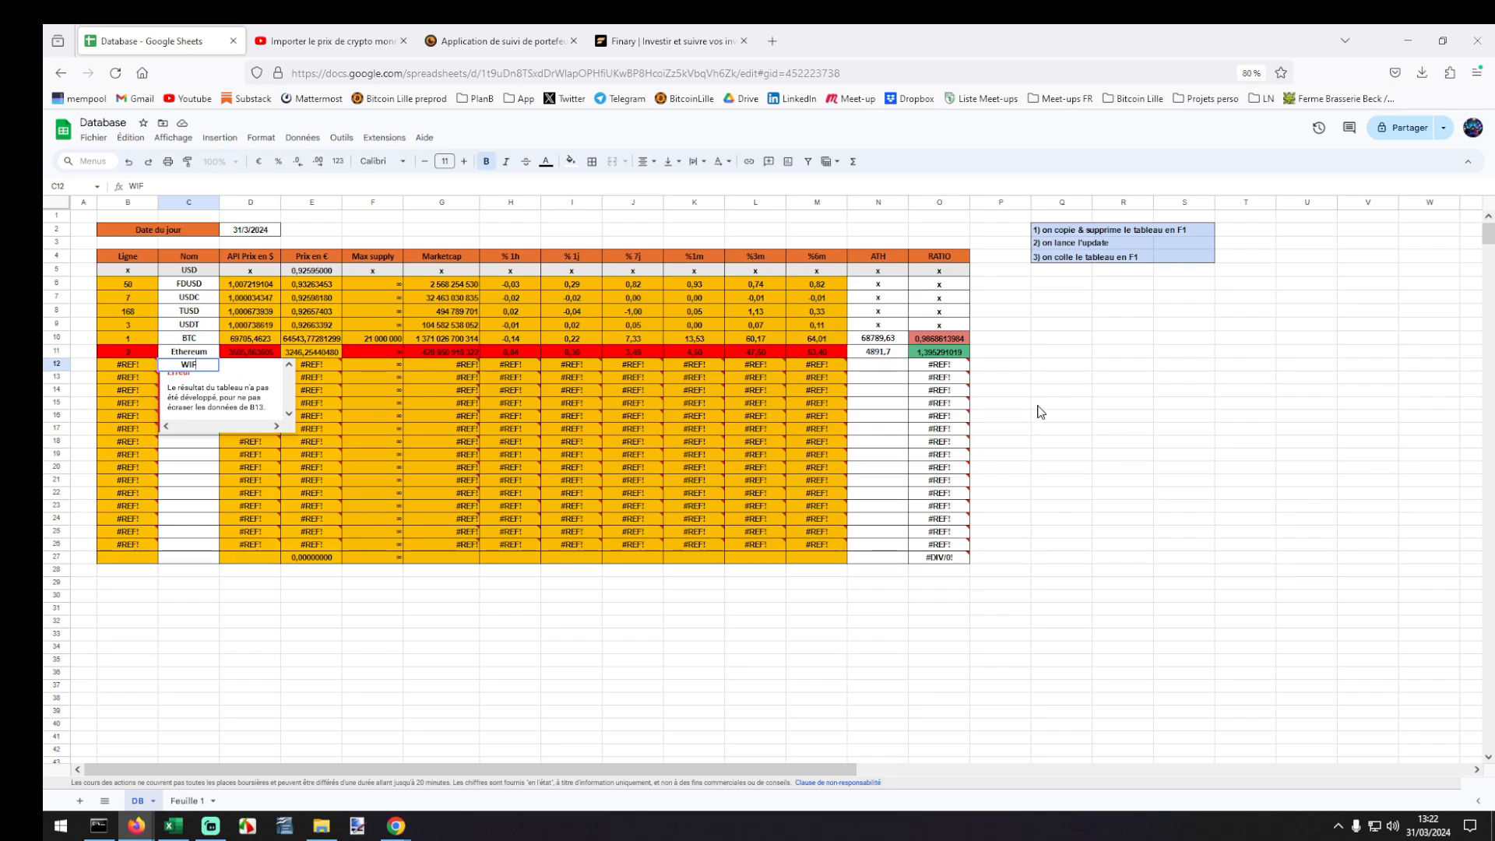
key(Return)
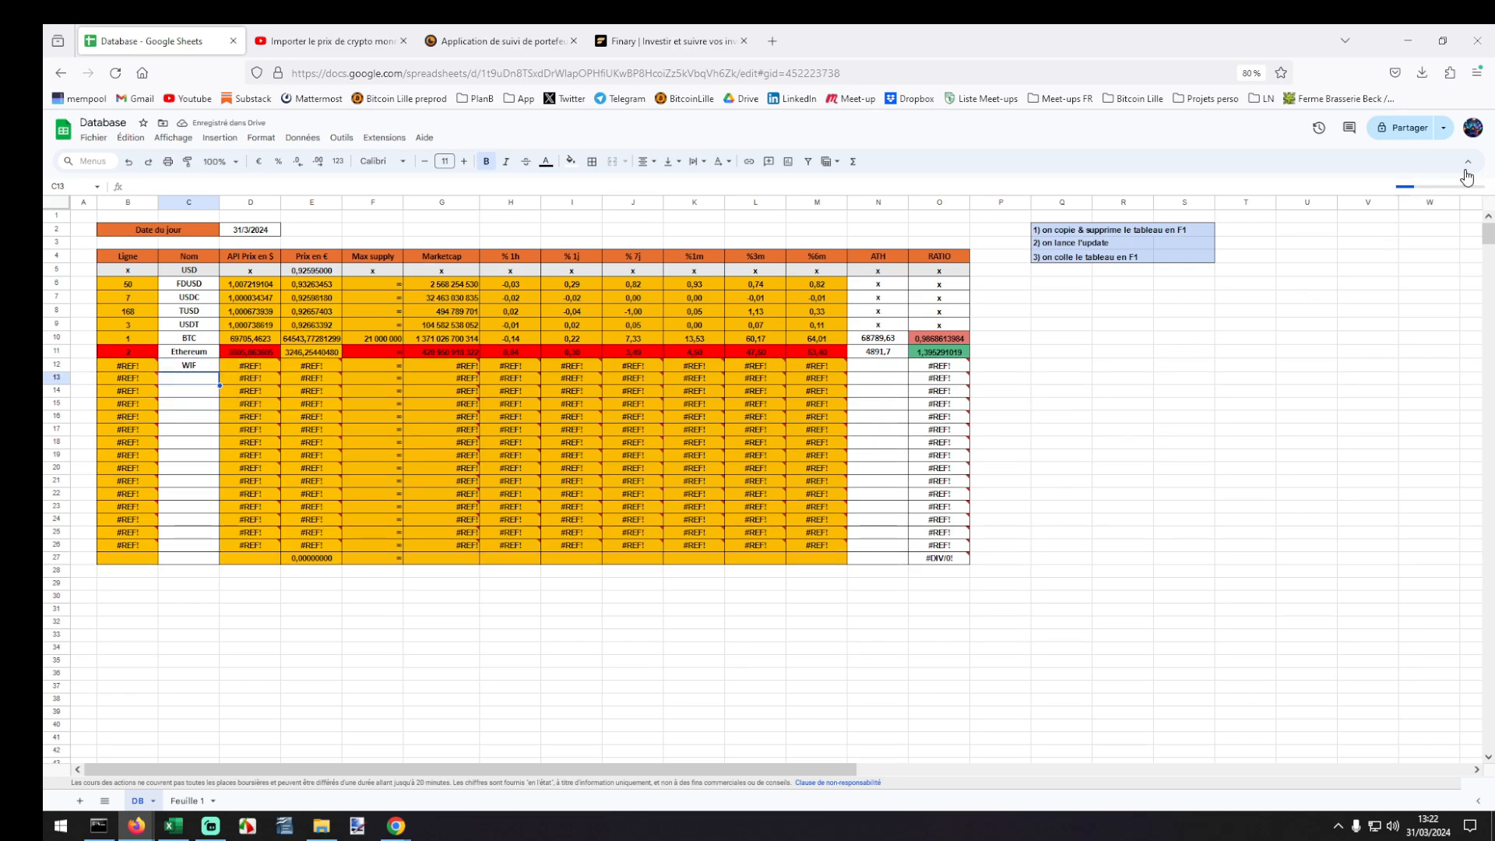
Search the Feuille 1 sheet for "wif", check the data.symbol column J and select the matching coin's row 32.
click(190, 800)
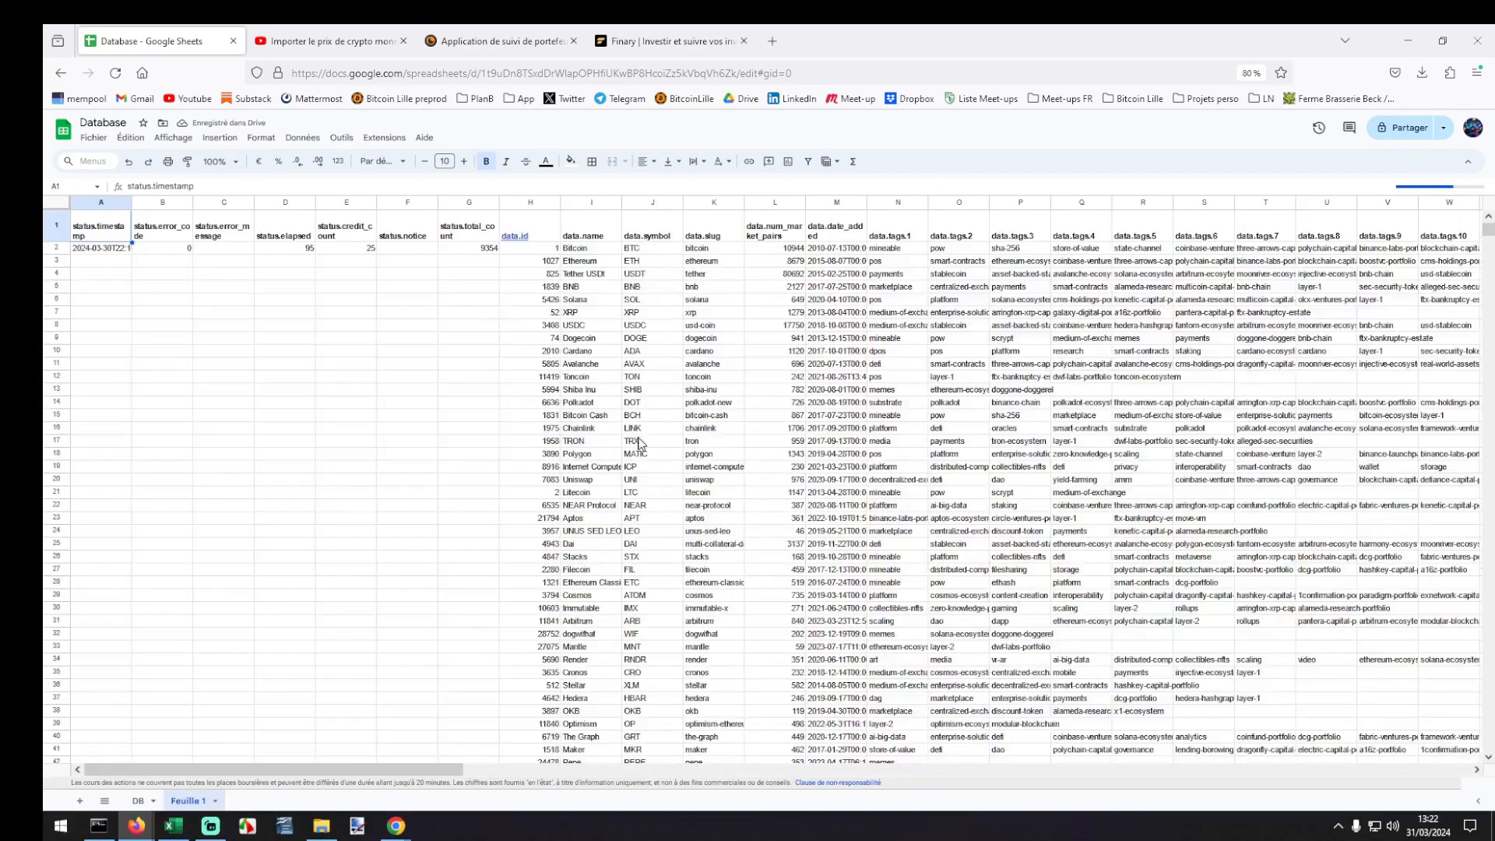
click(735, 484)
key(ctrl+f)
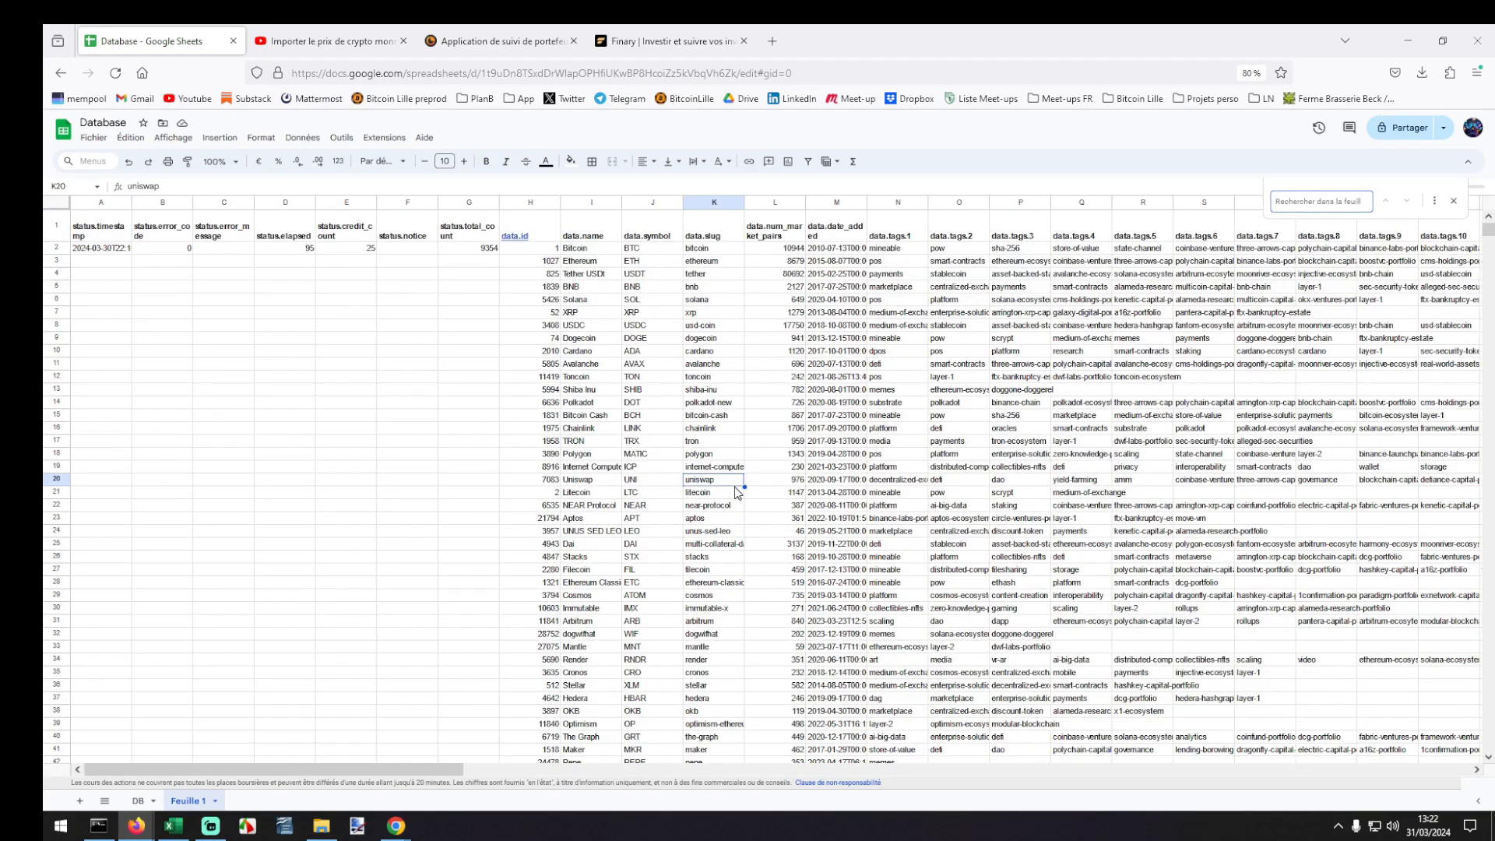
text(wif)
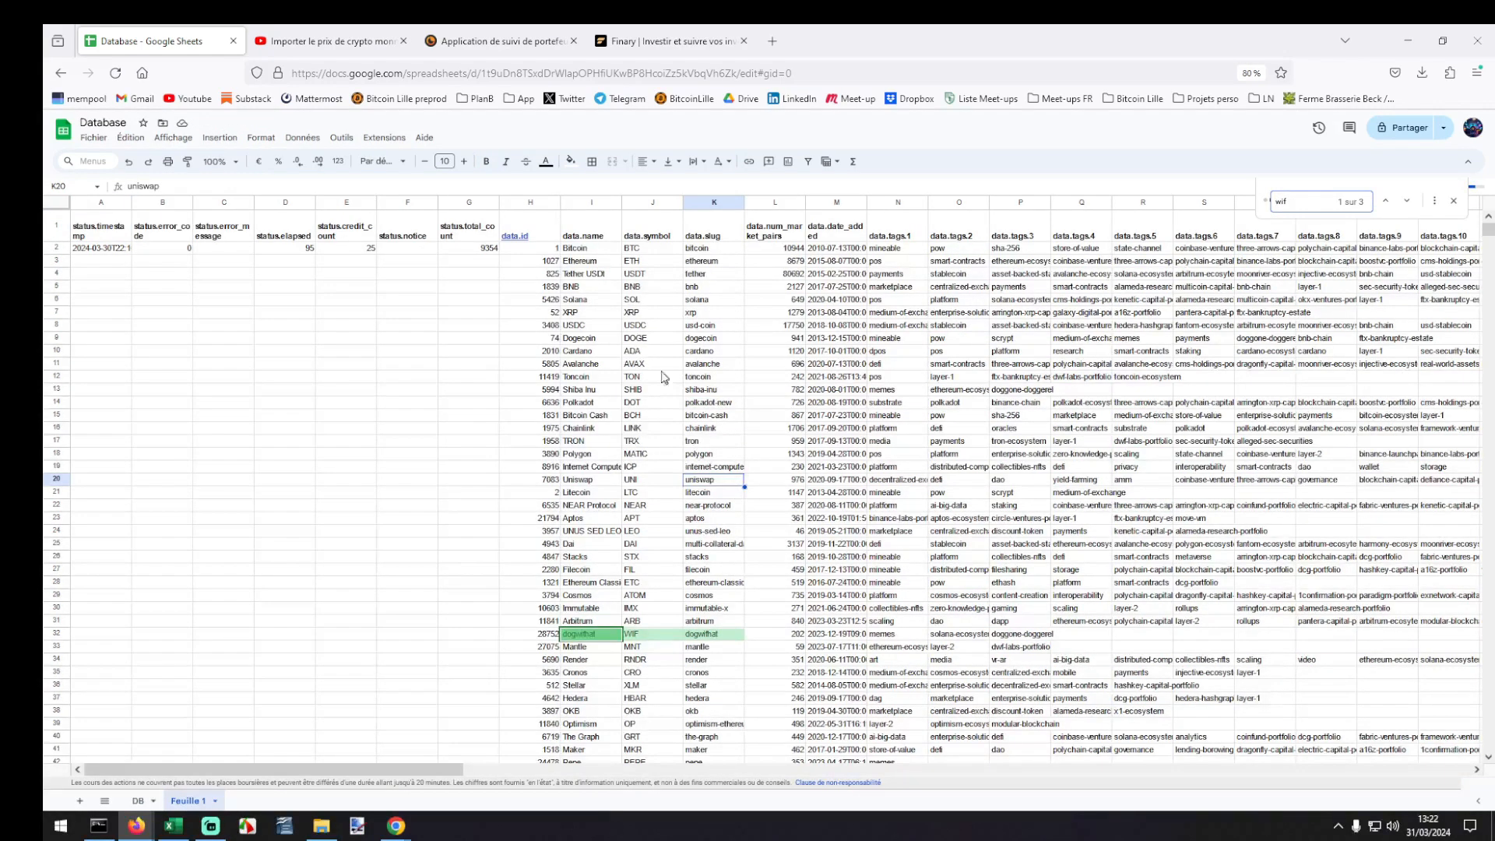
click(655, 204)
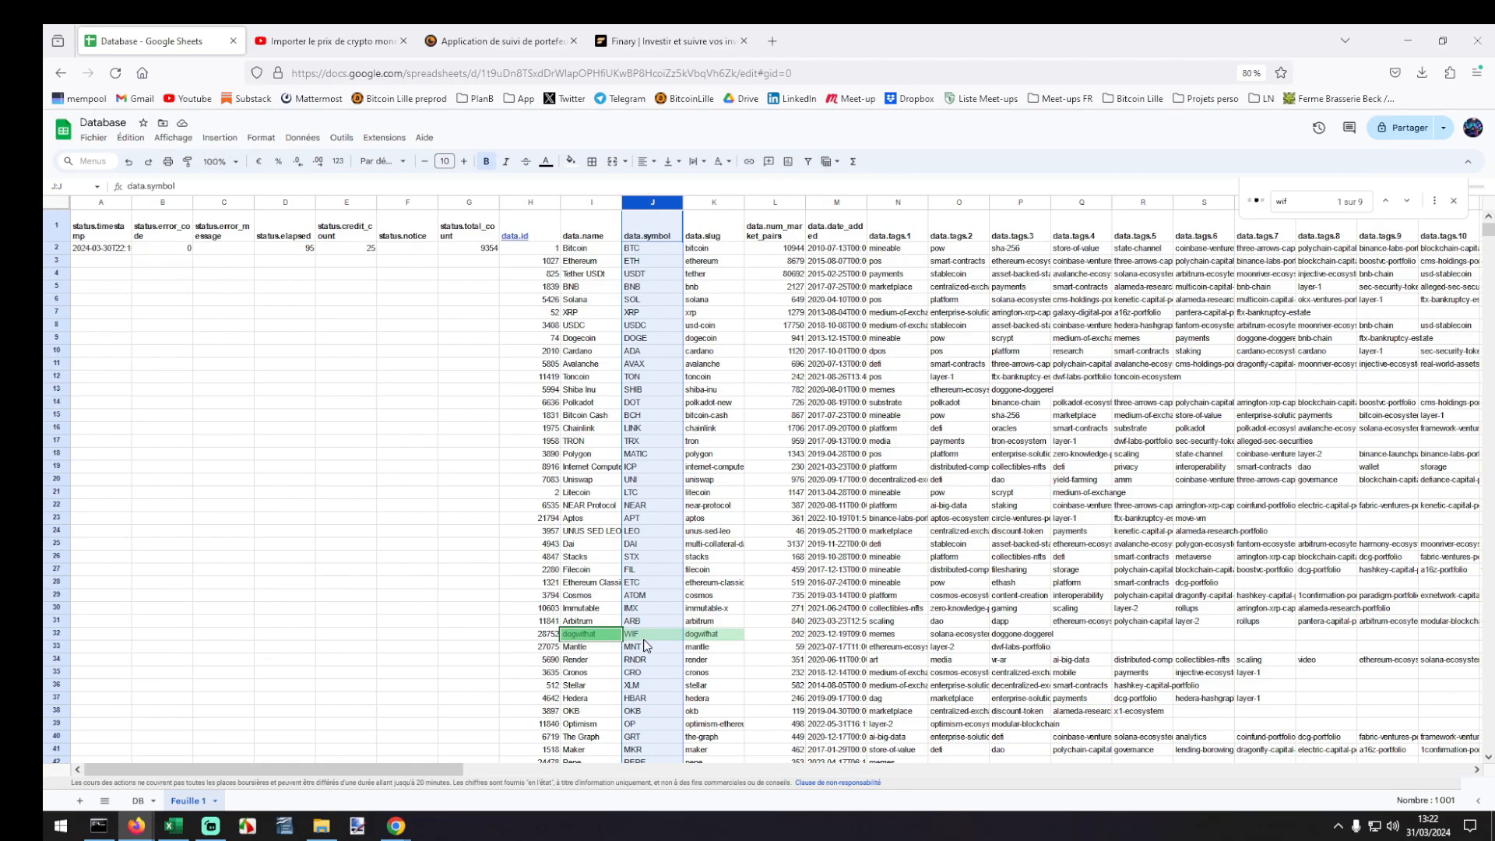
click(68, 633)
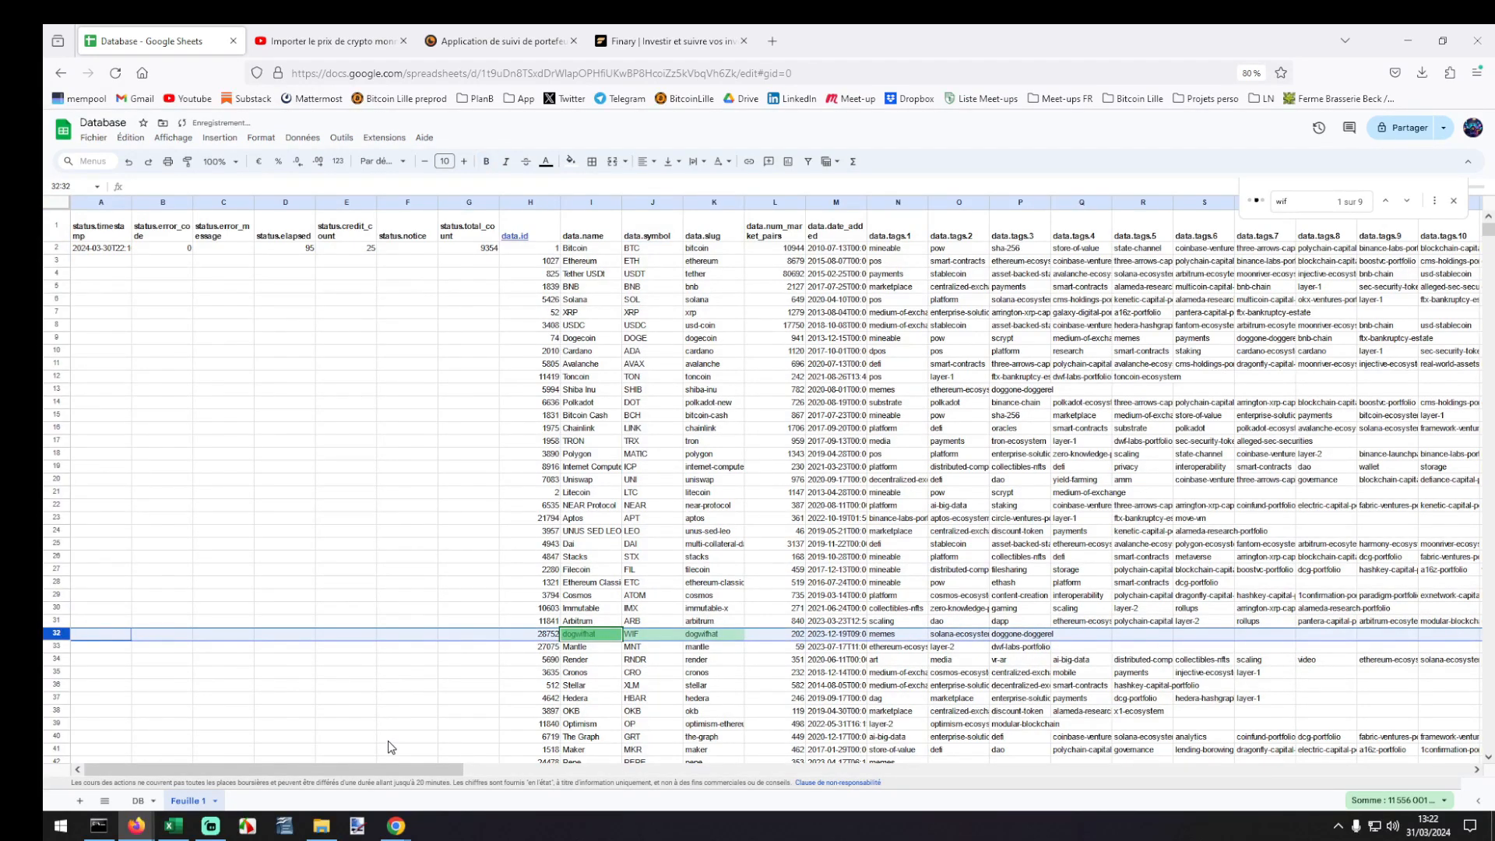
Examine the WIF data in row 32 across all columns, from tags and supply to USD price, percentage changes and market cap.
drag(388, 774, 433, 769)
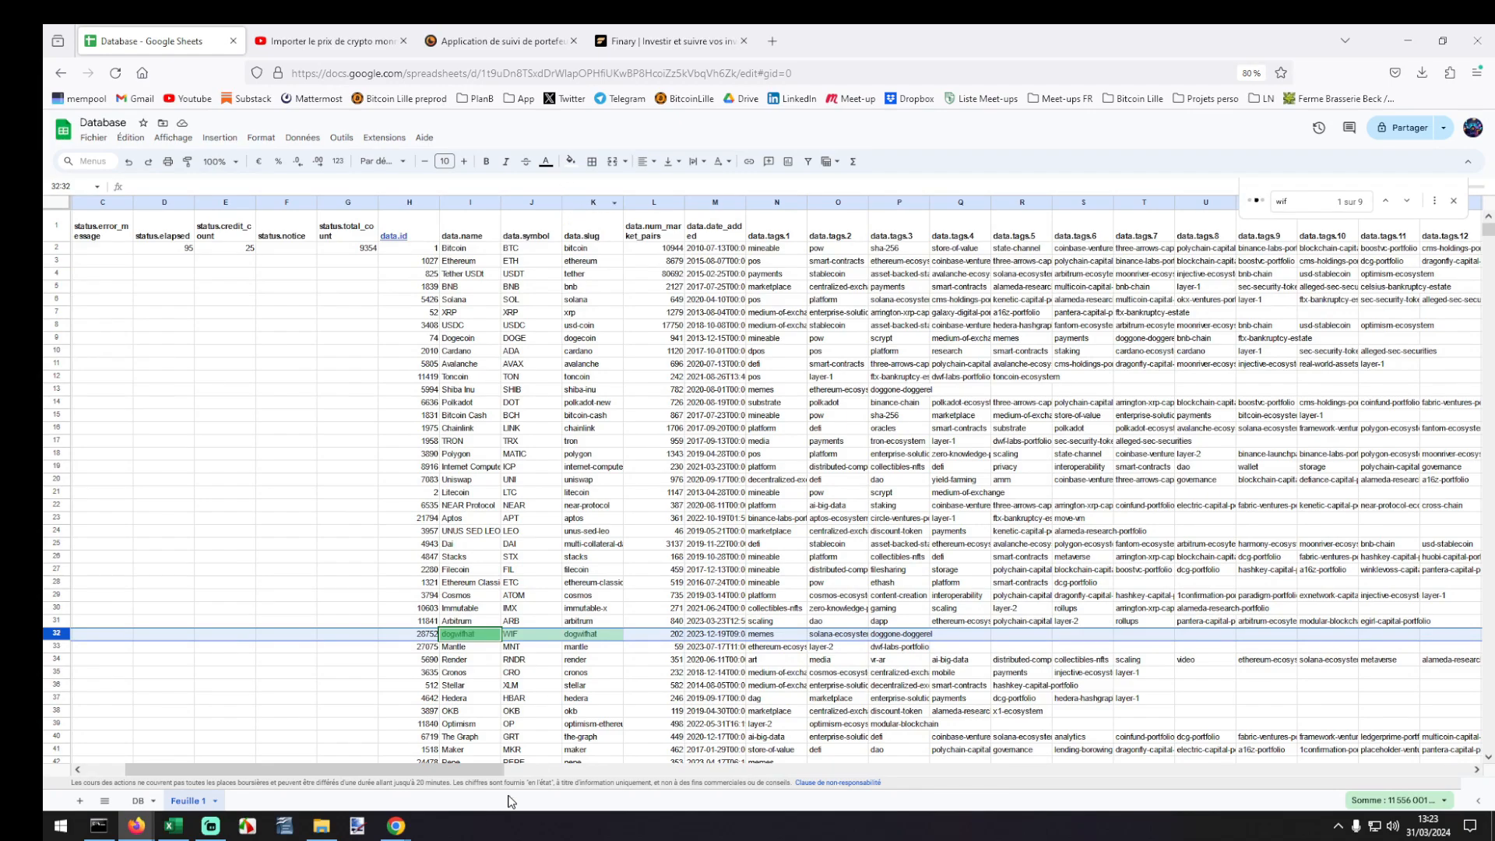
drag(477, 775, 1206, 780)
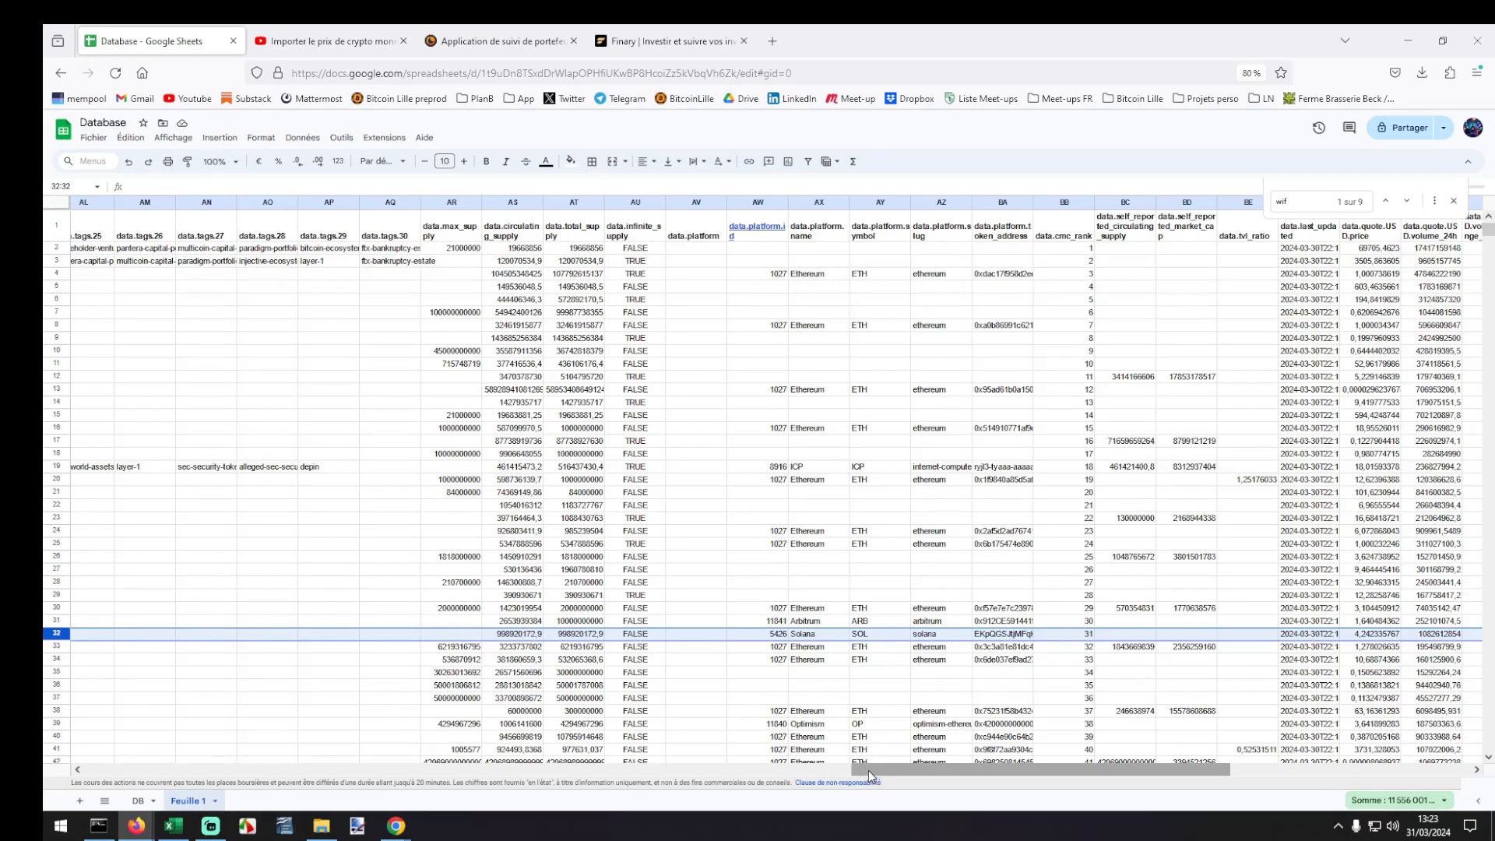
drag(868, 770, 1094, 780)
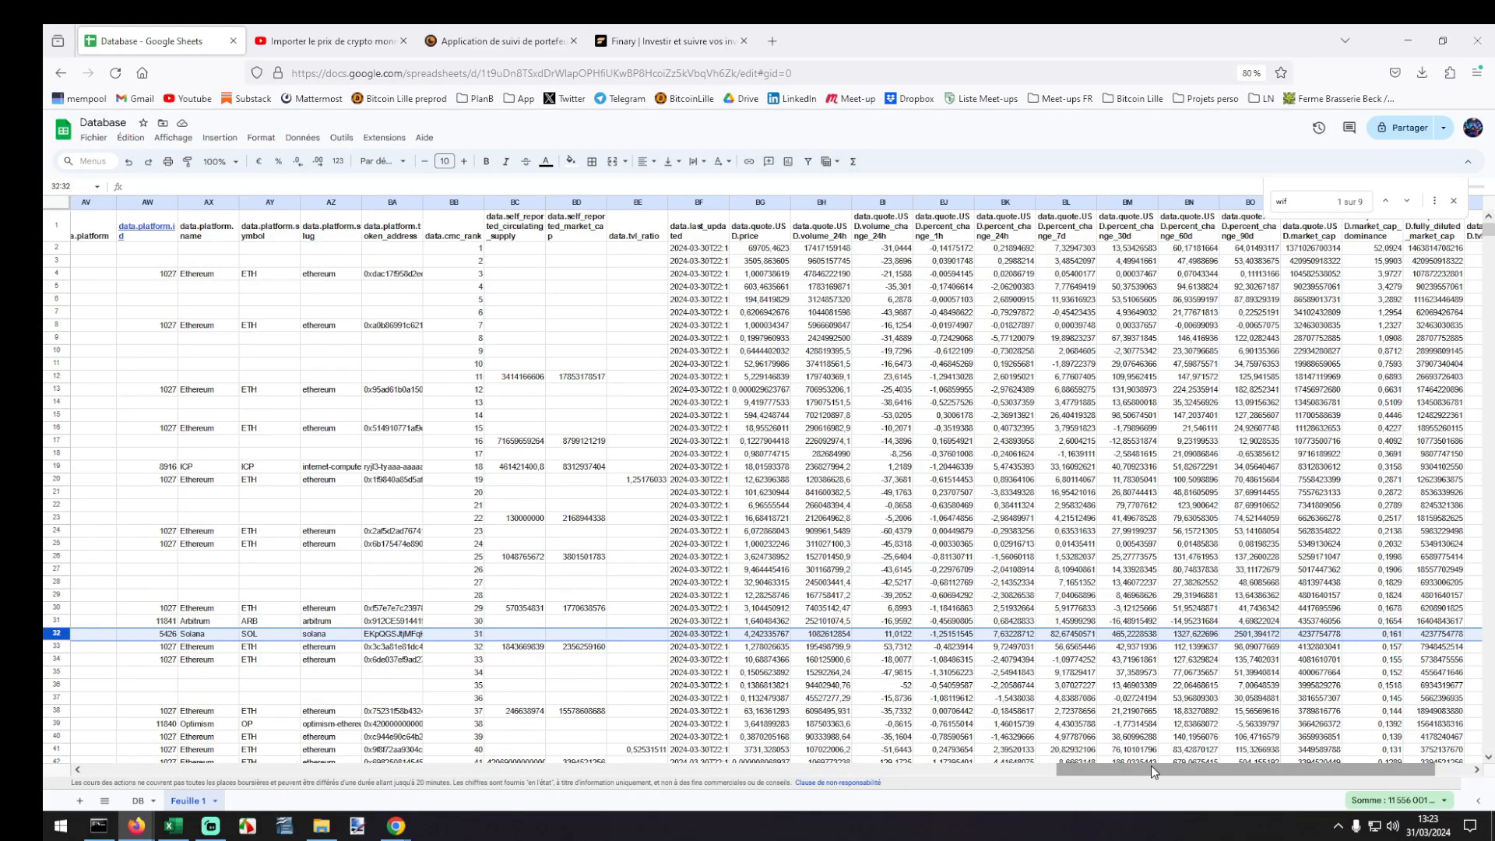
drag(1230, 769, 1264, 769)
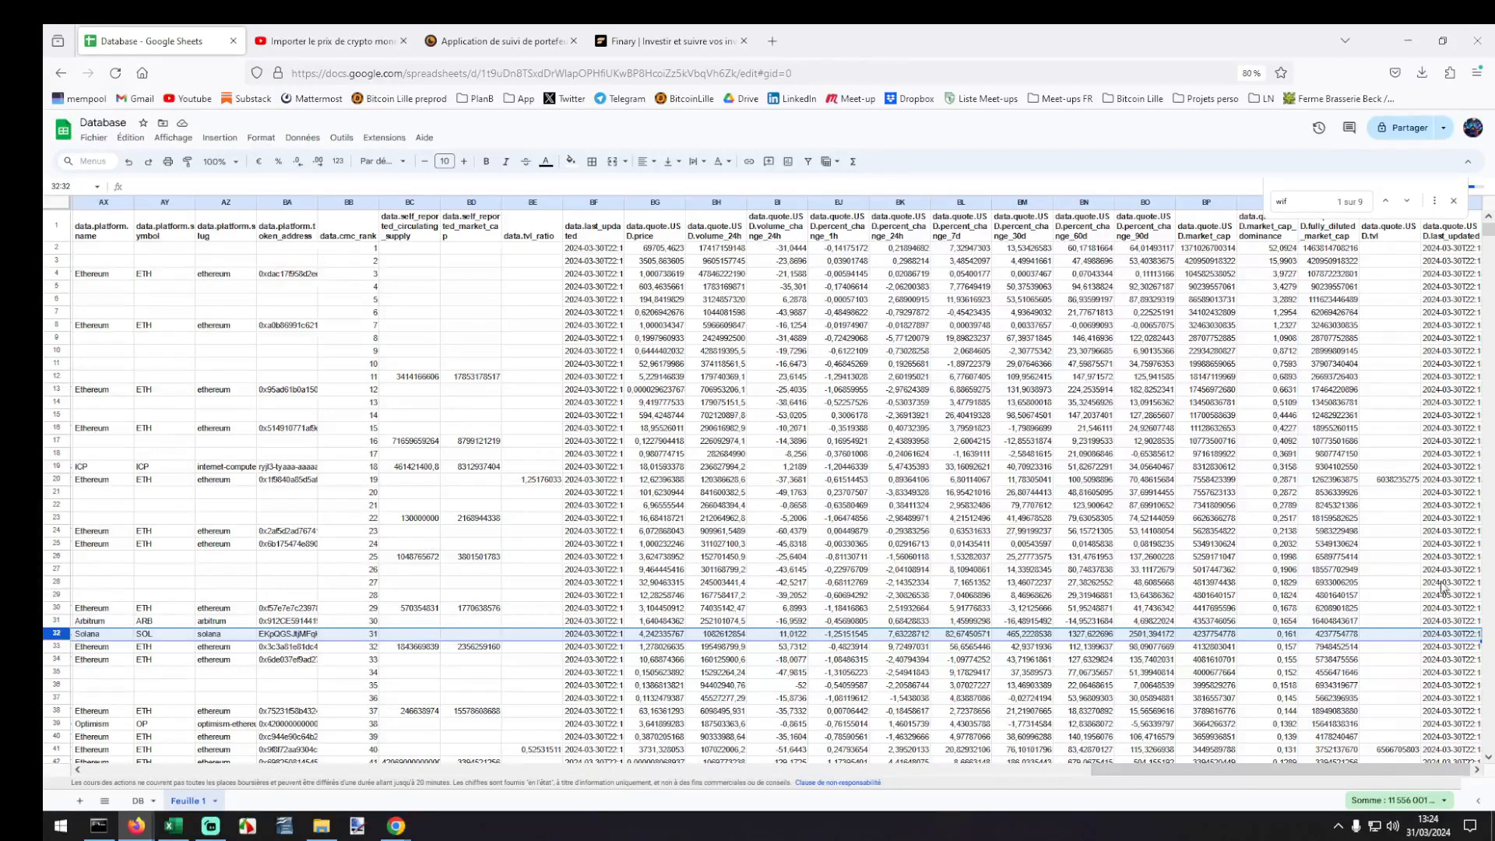
drag(1180, 774, 88, 816)
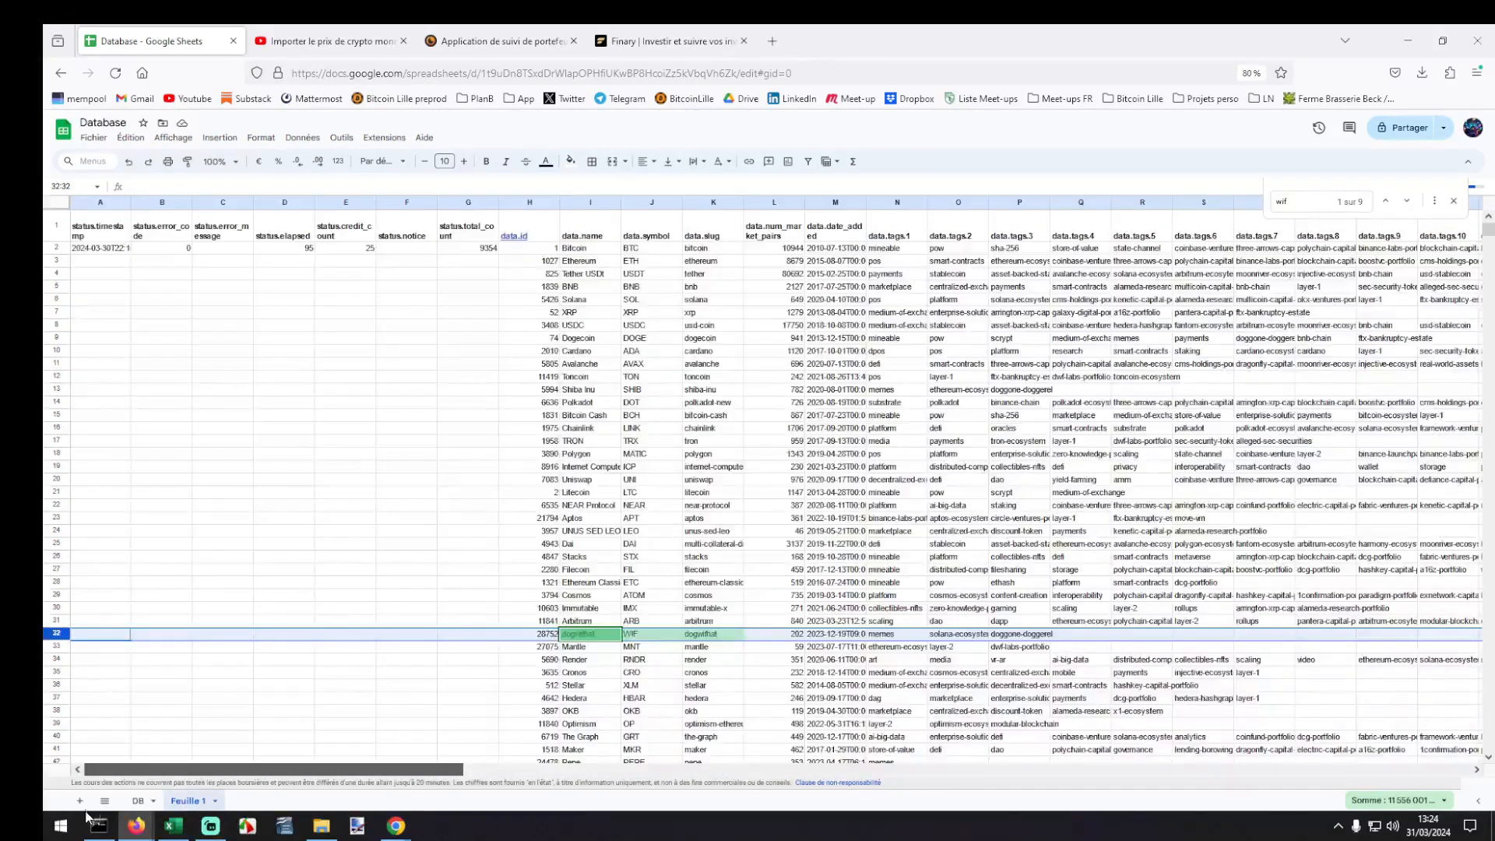
Return to the DB sheet, select the WIF cell C12 and close the search.
click(137, 801)
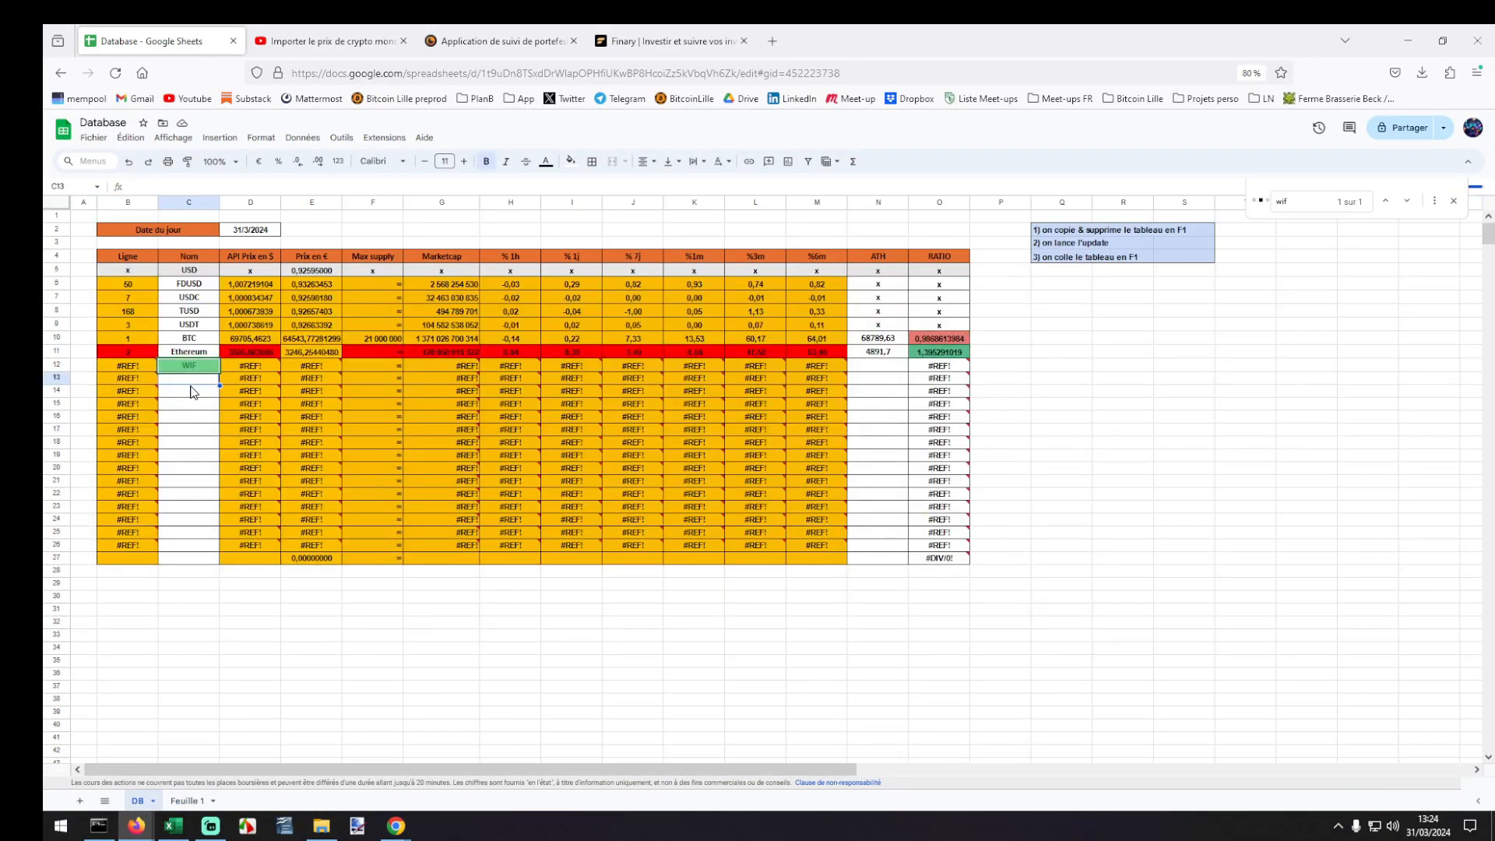
click(193, 369)
click(1453, 201)
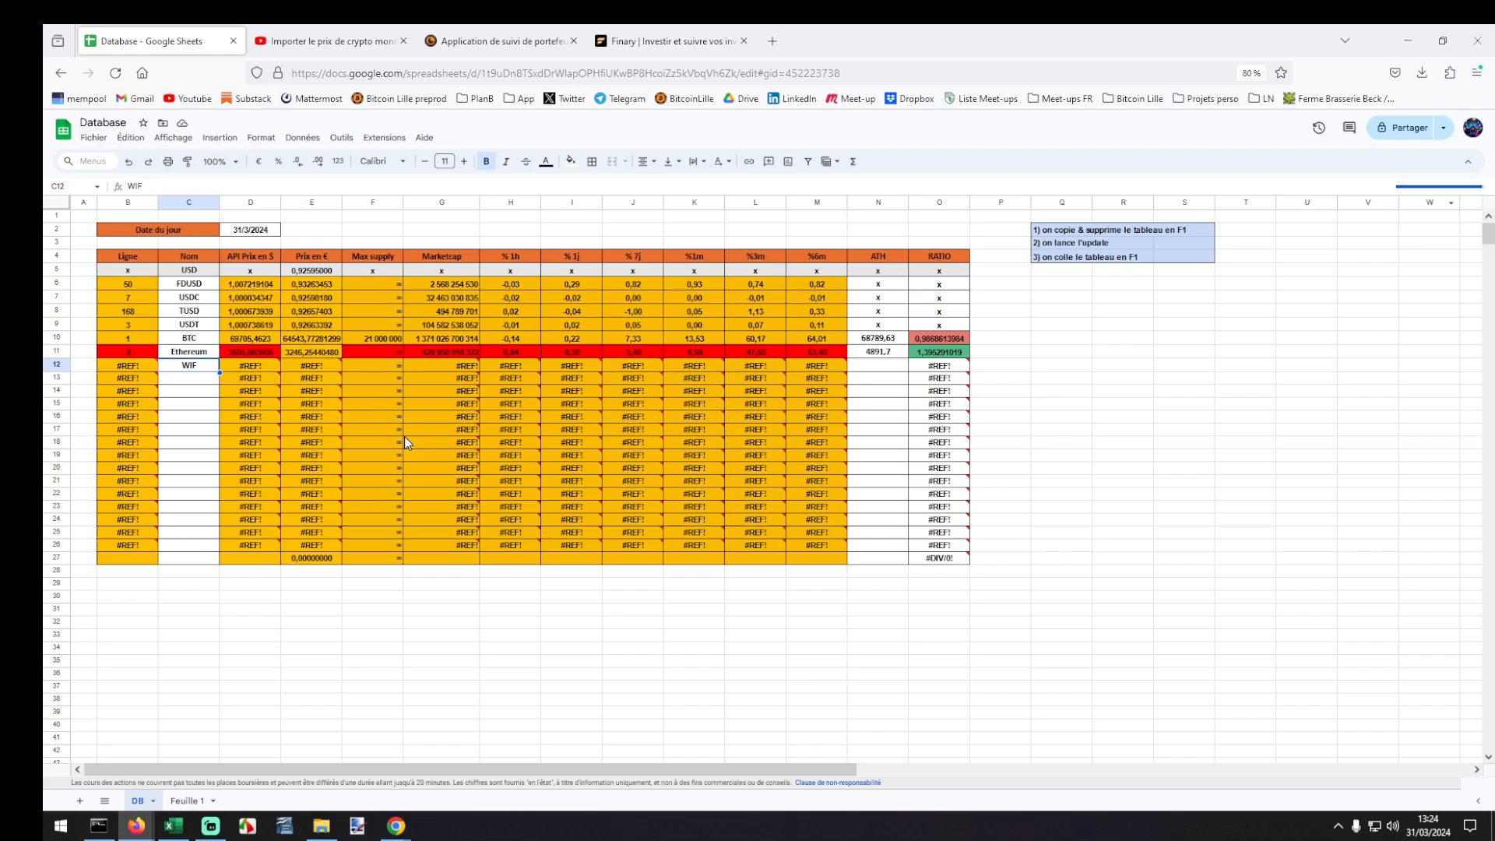
Locate WIF in the data.symbol column J of Feuille 1 and select its whole row 32.
click(189, 800)
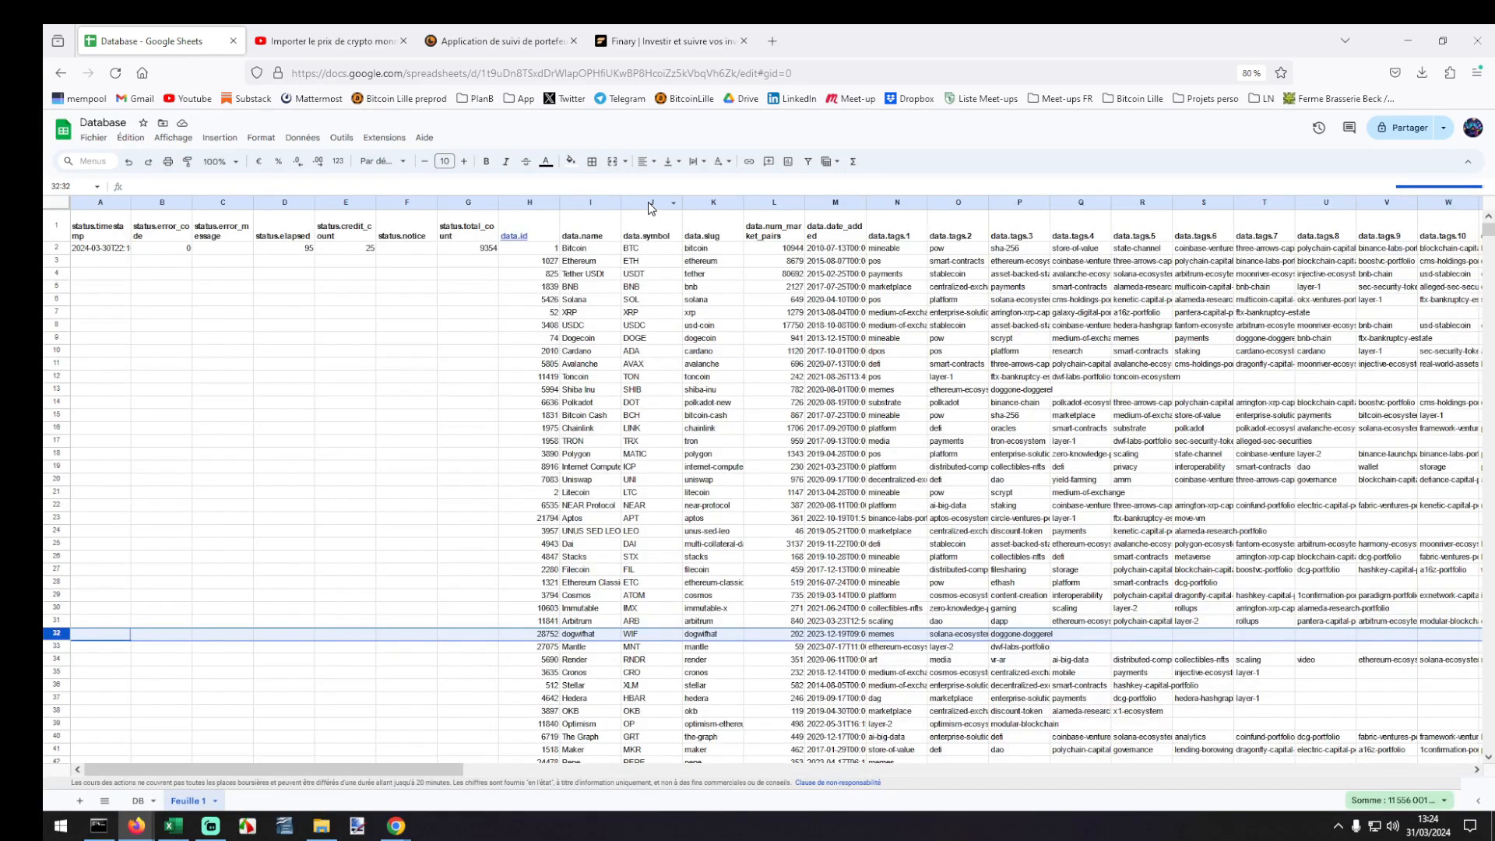
click(648, 202)
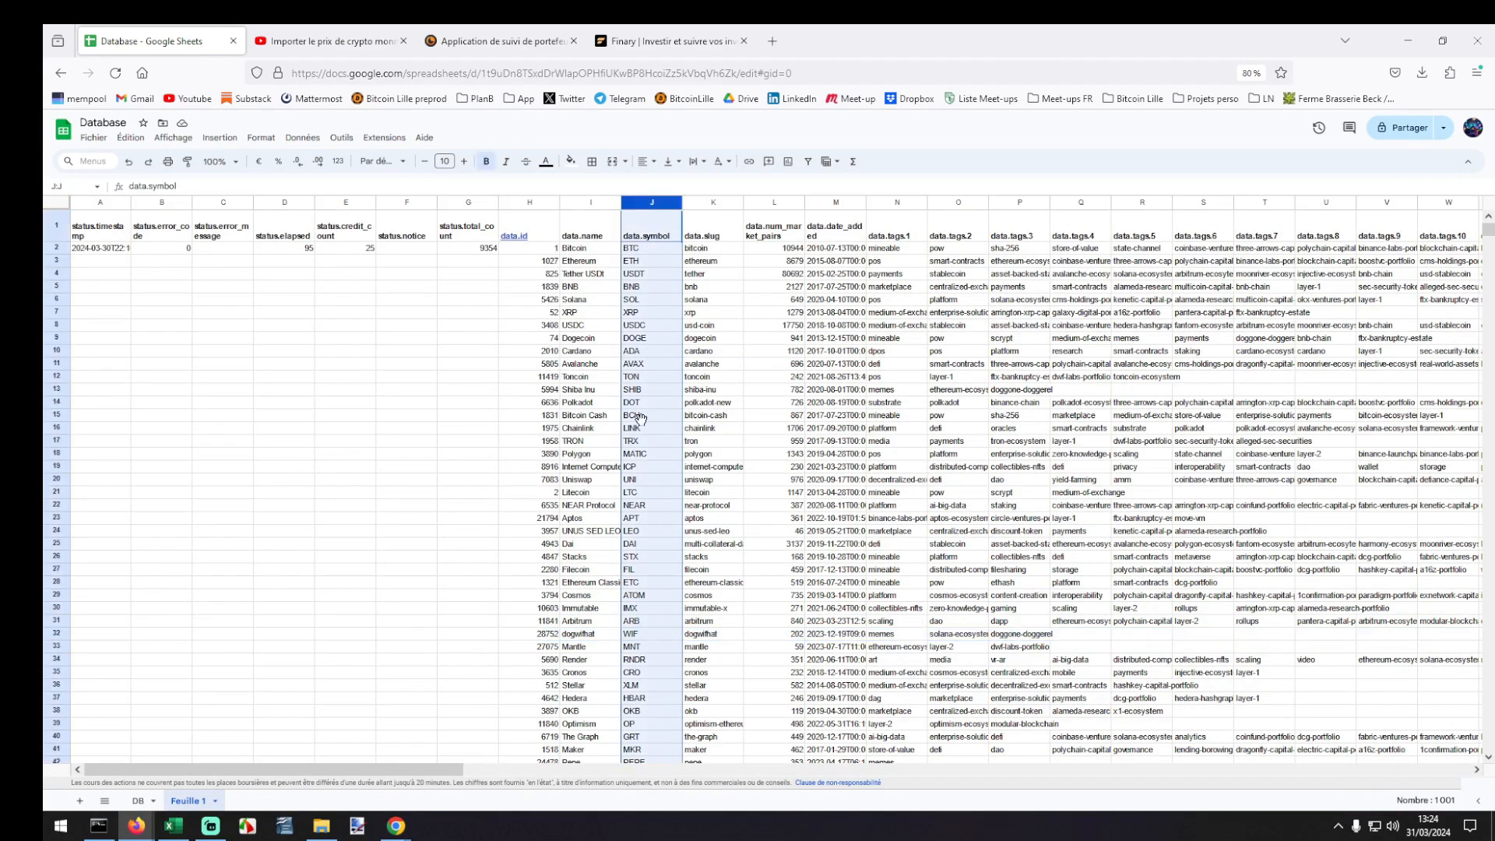
click(640, 640)
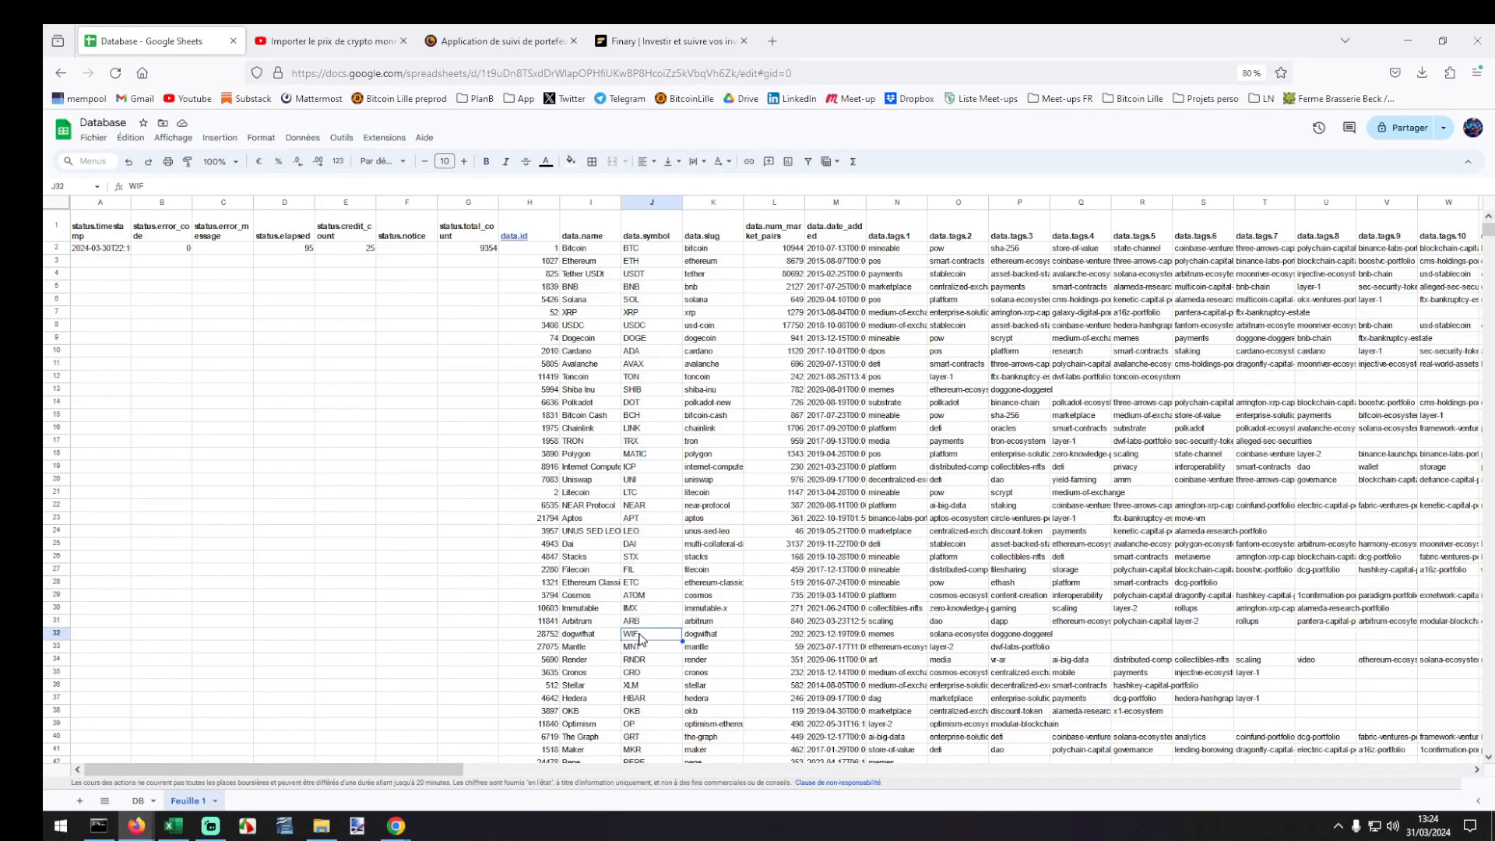
click(56, 635)
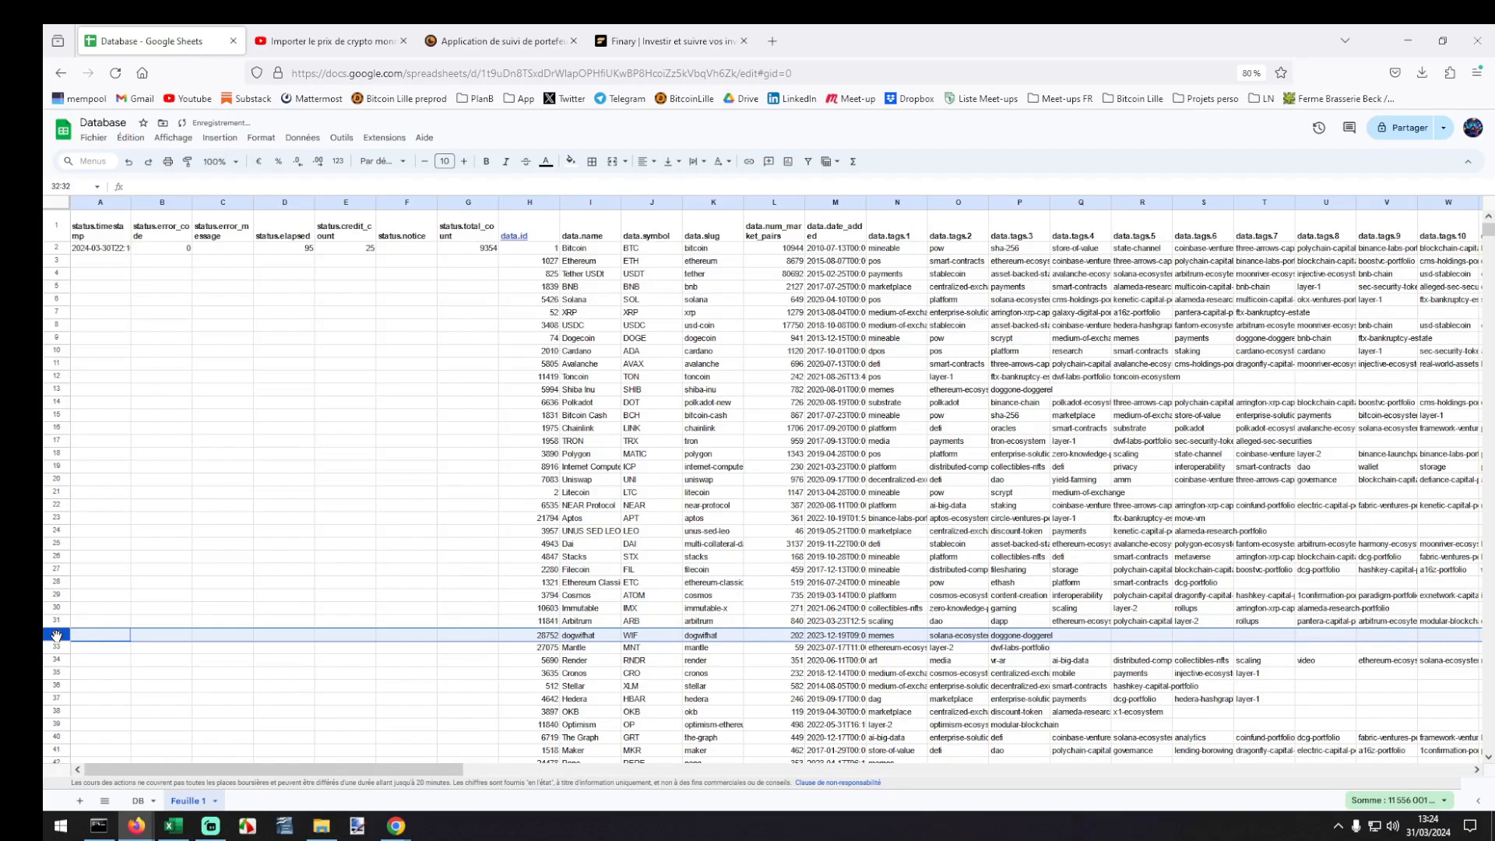
Examine the WIF values in row 12 of the DB sheet and open the QUERY formula in B12 to inspect its column references.
click(138, 800)
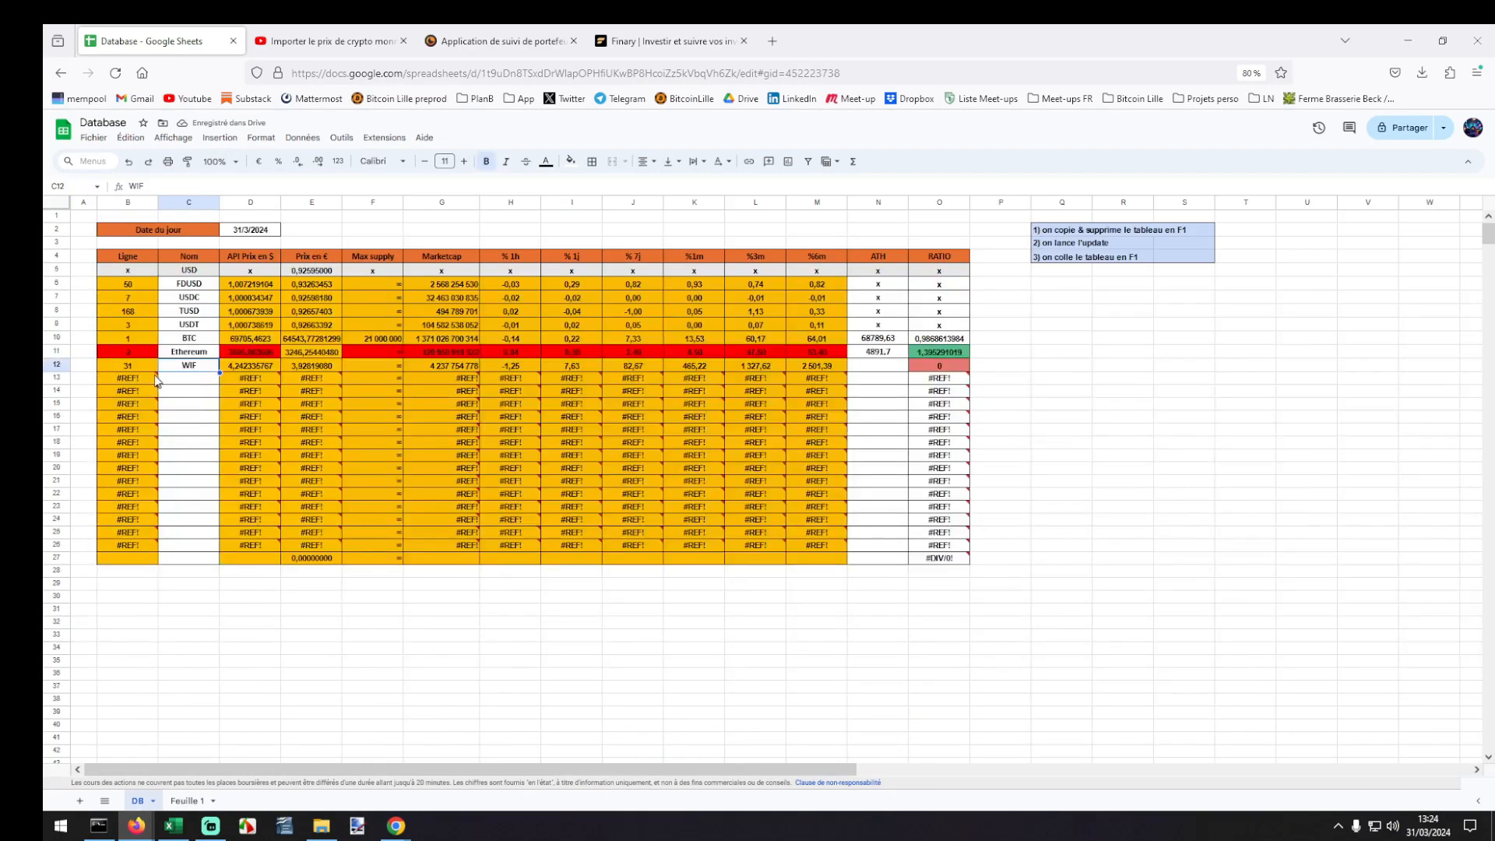
drag(130, 367, 837, 369)
click(103, 364)
double_click(139, 367)
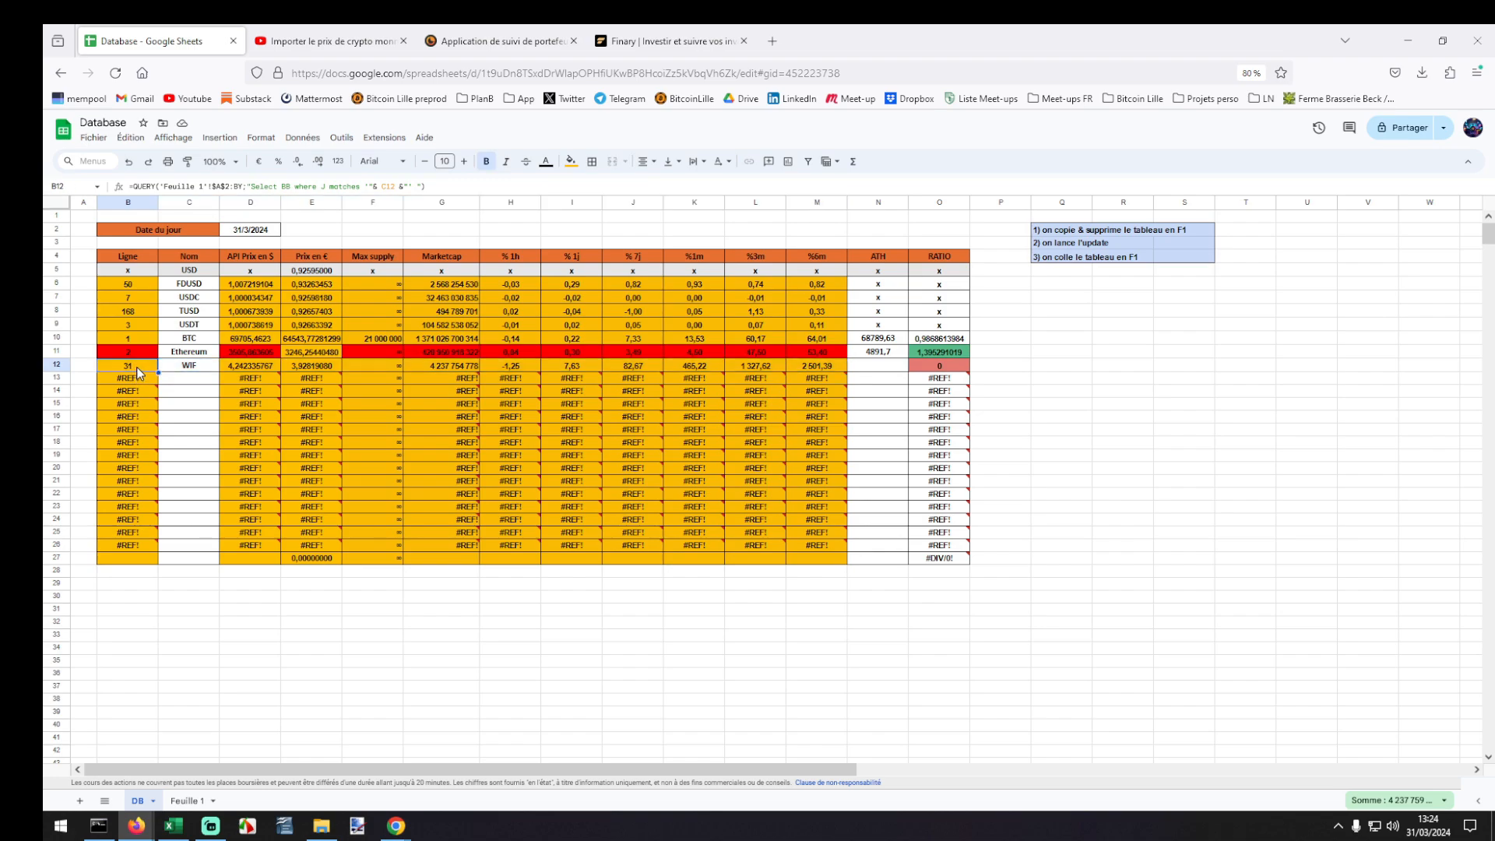
click(113, 364)
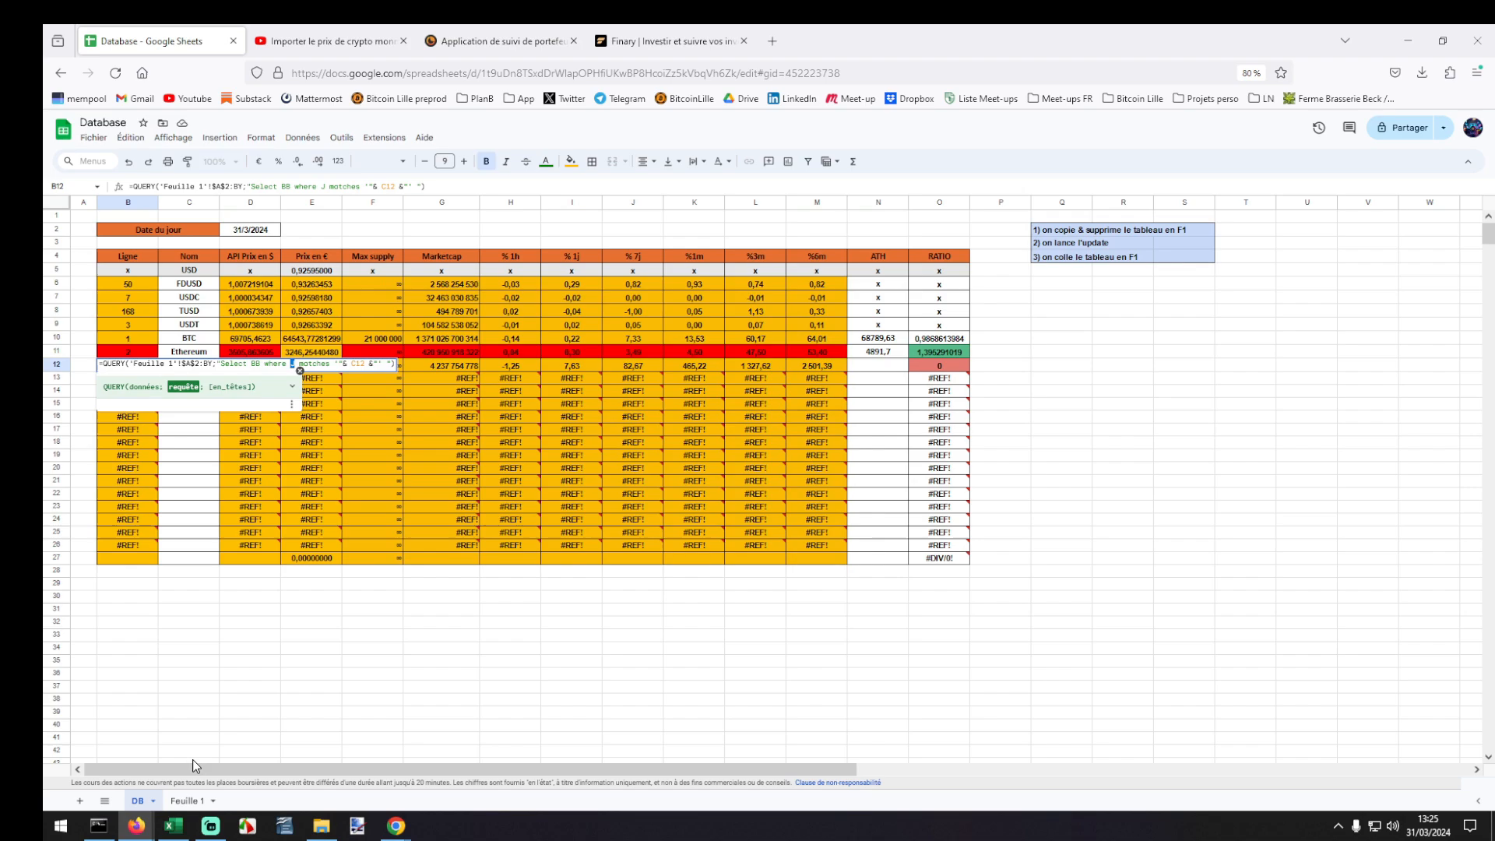
Compare the formula's J reference with the data.symbol column in Feuille 1, and return to the DB sheet.
click(187, 800)
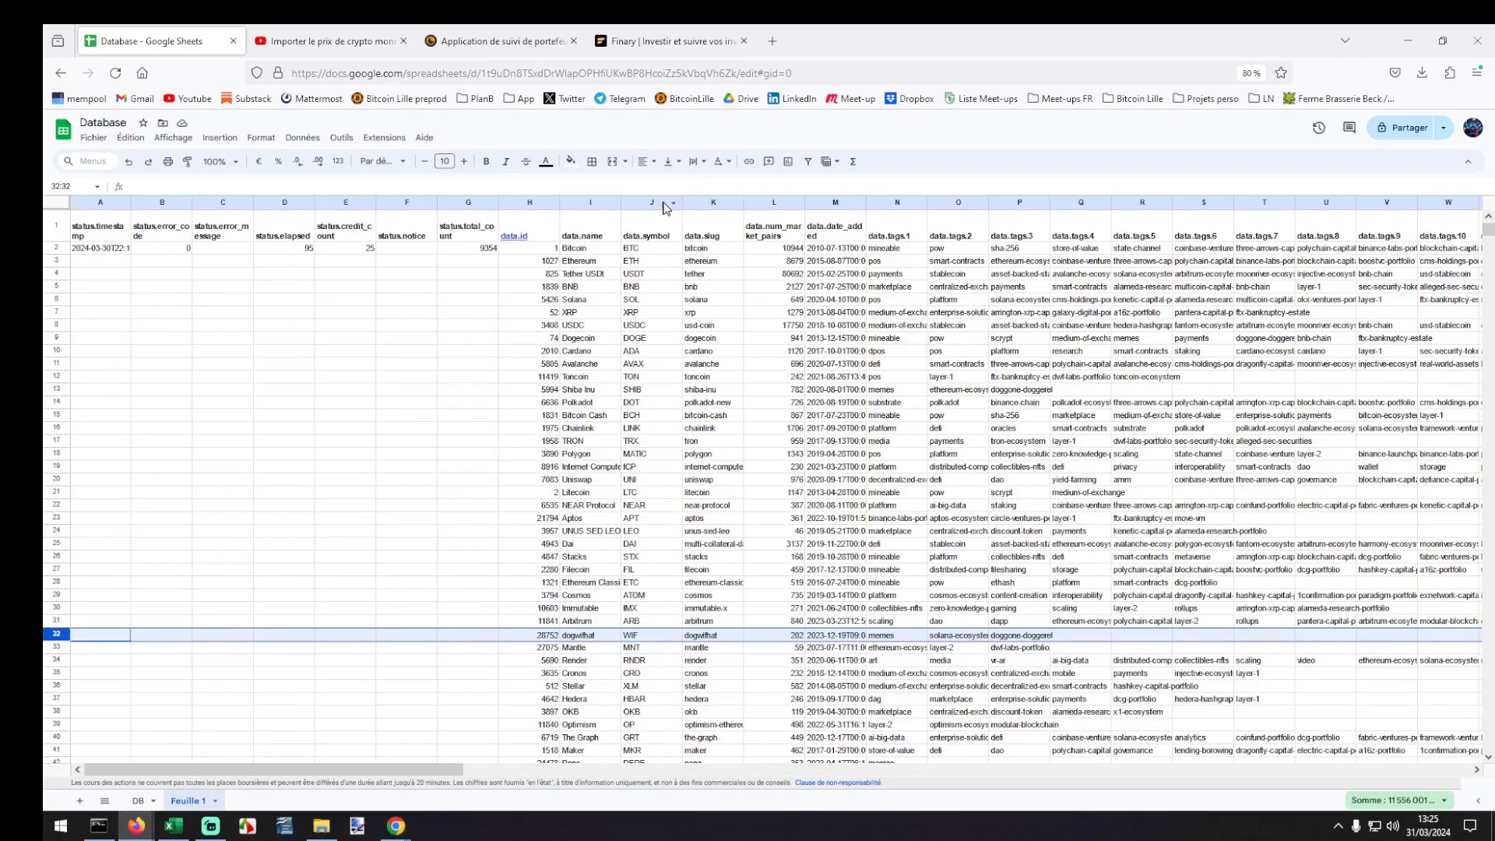
click(654, 203)
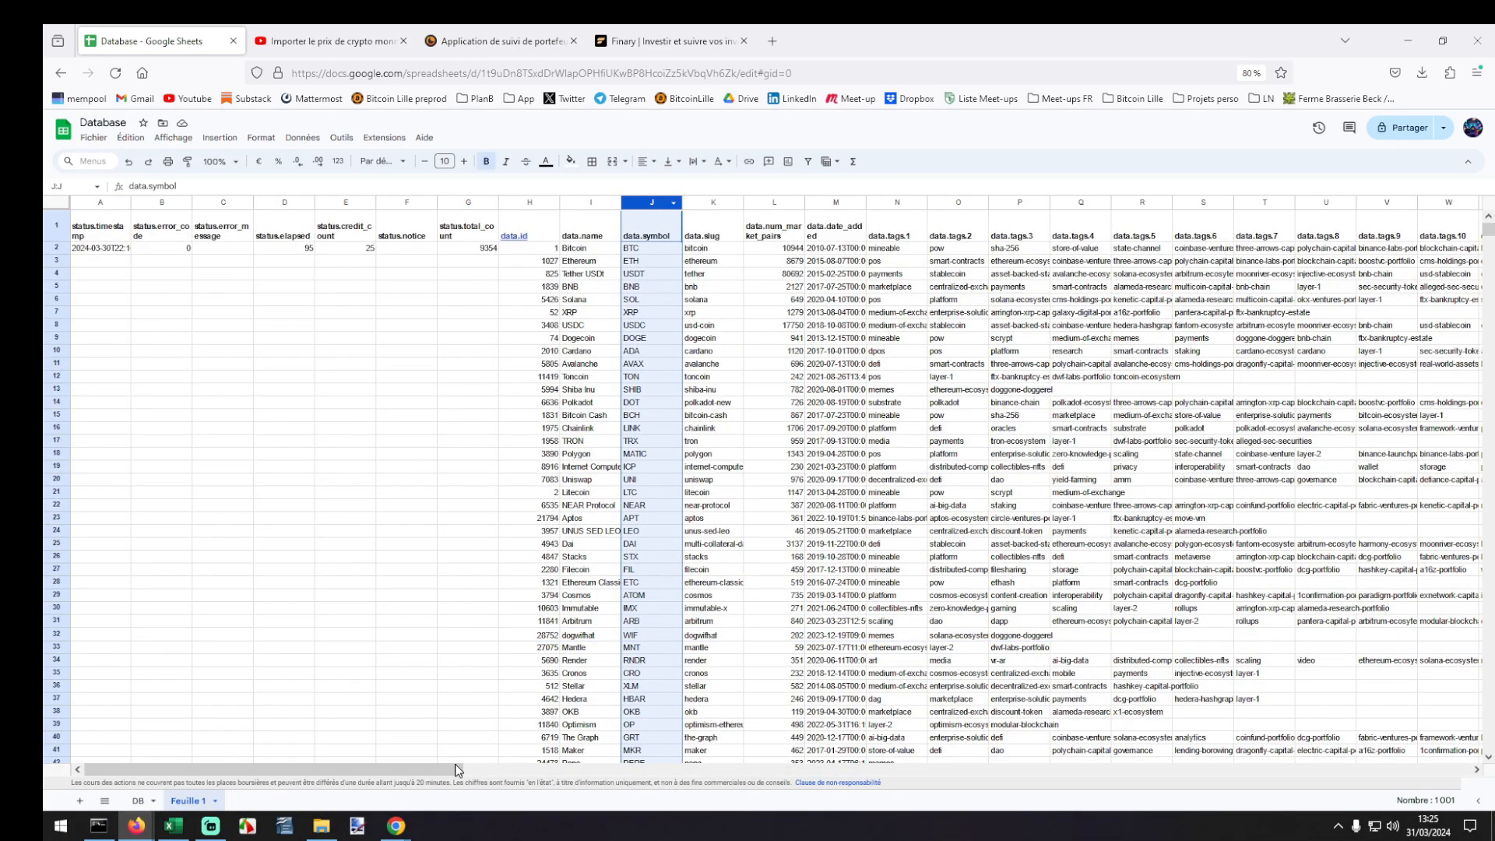
click(138, 801)
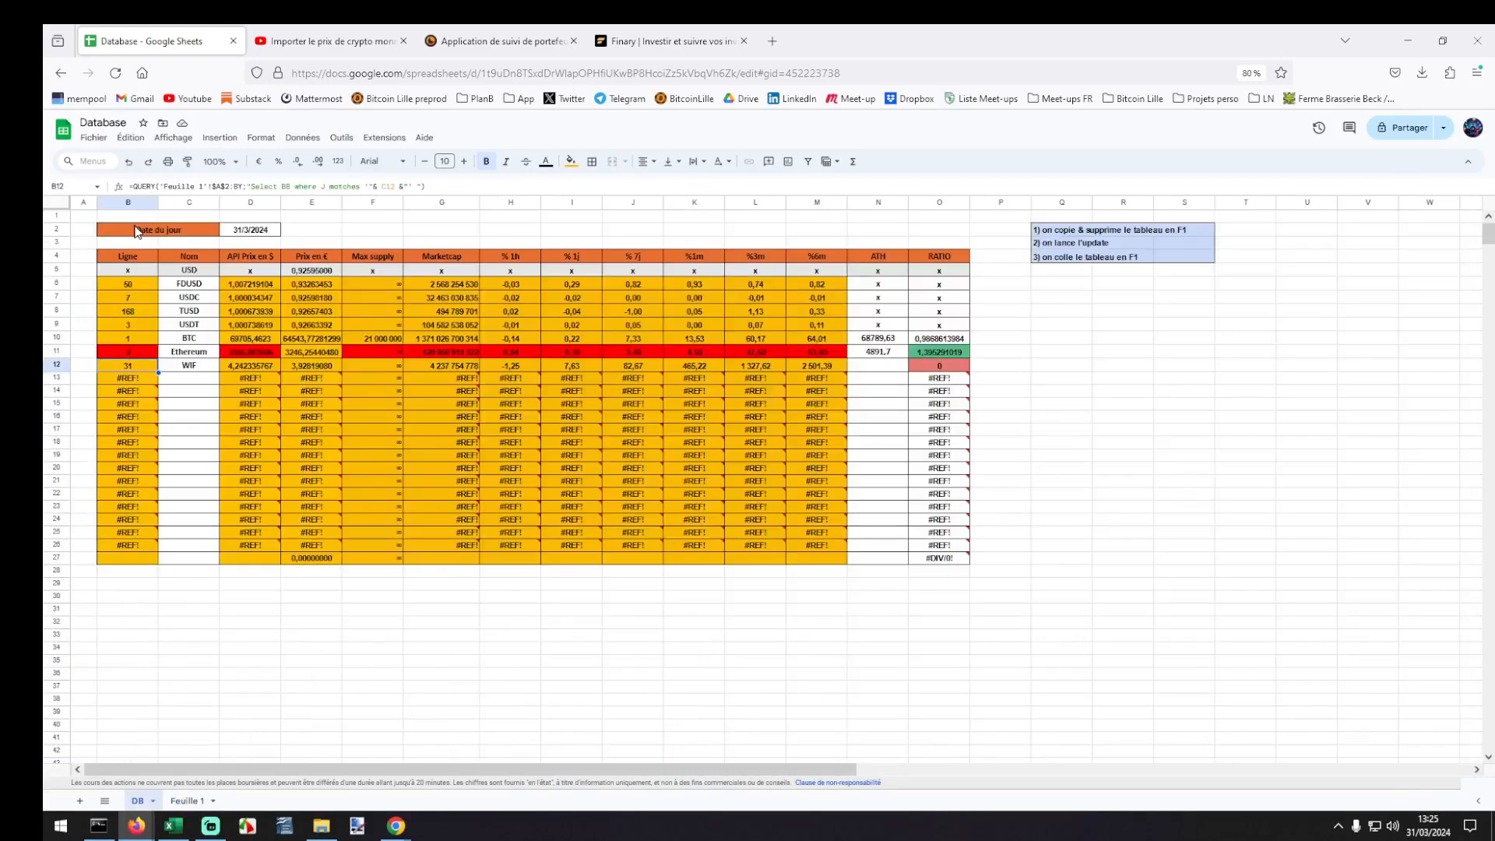
Open the QUERY formula in B12 of the DB sheet and examine its J column condition and C12 reference.
click(132, 340)
click(133, 367)
double_click(144, 366)
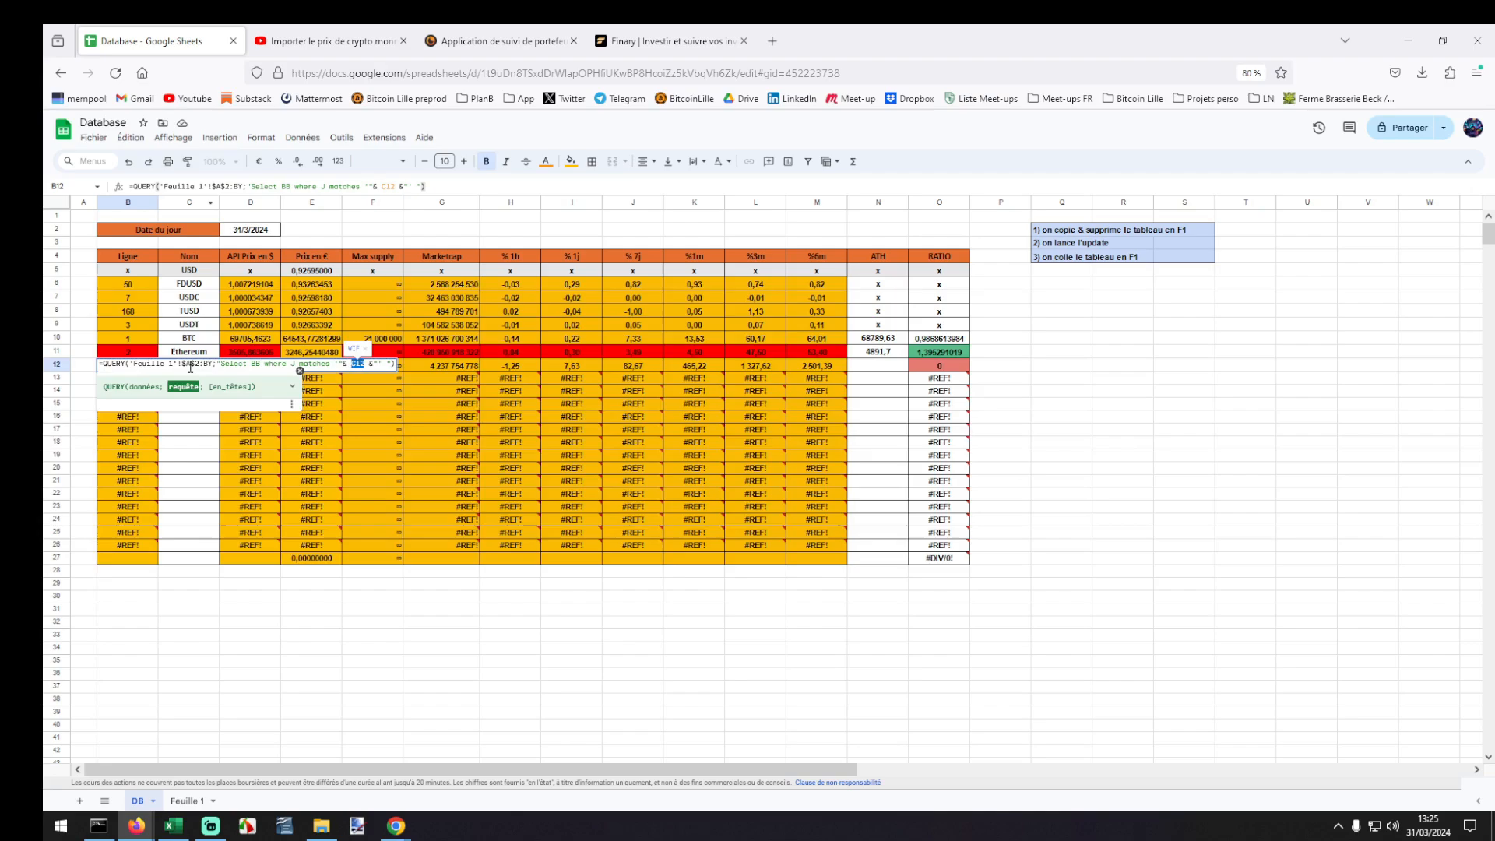
mouse_move(345, 383)
click(293, 384)
double_click(294, 364)
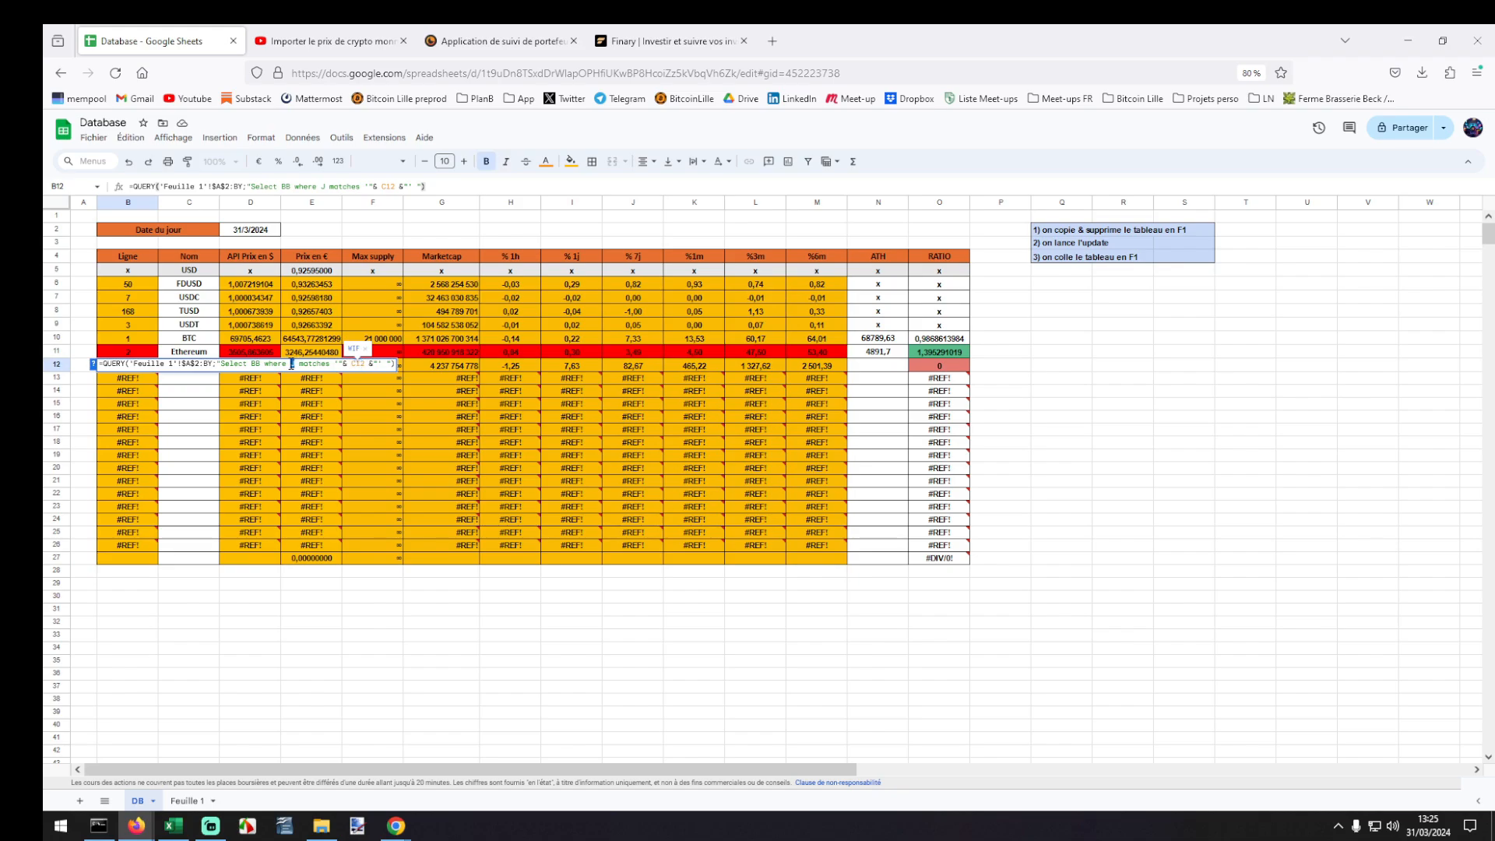
Find WIF in the data.symbol column of Feuille 1, select its row 32 and return to the DB sheet.
click(186, 801)
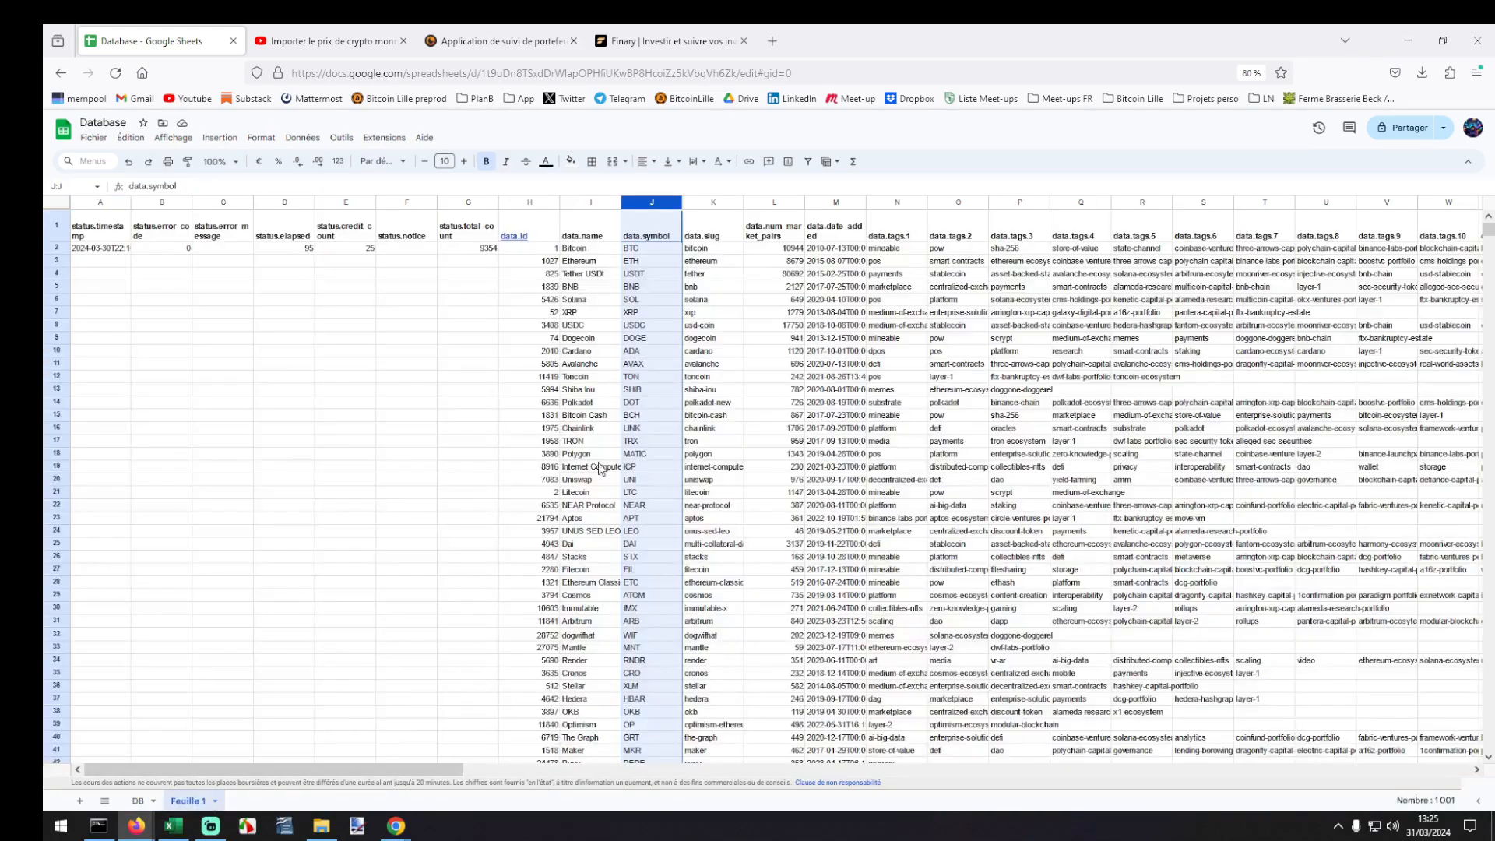
scroll(647, 553, down, 5)
scroll(648, 552, up, 6)
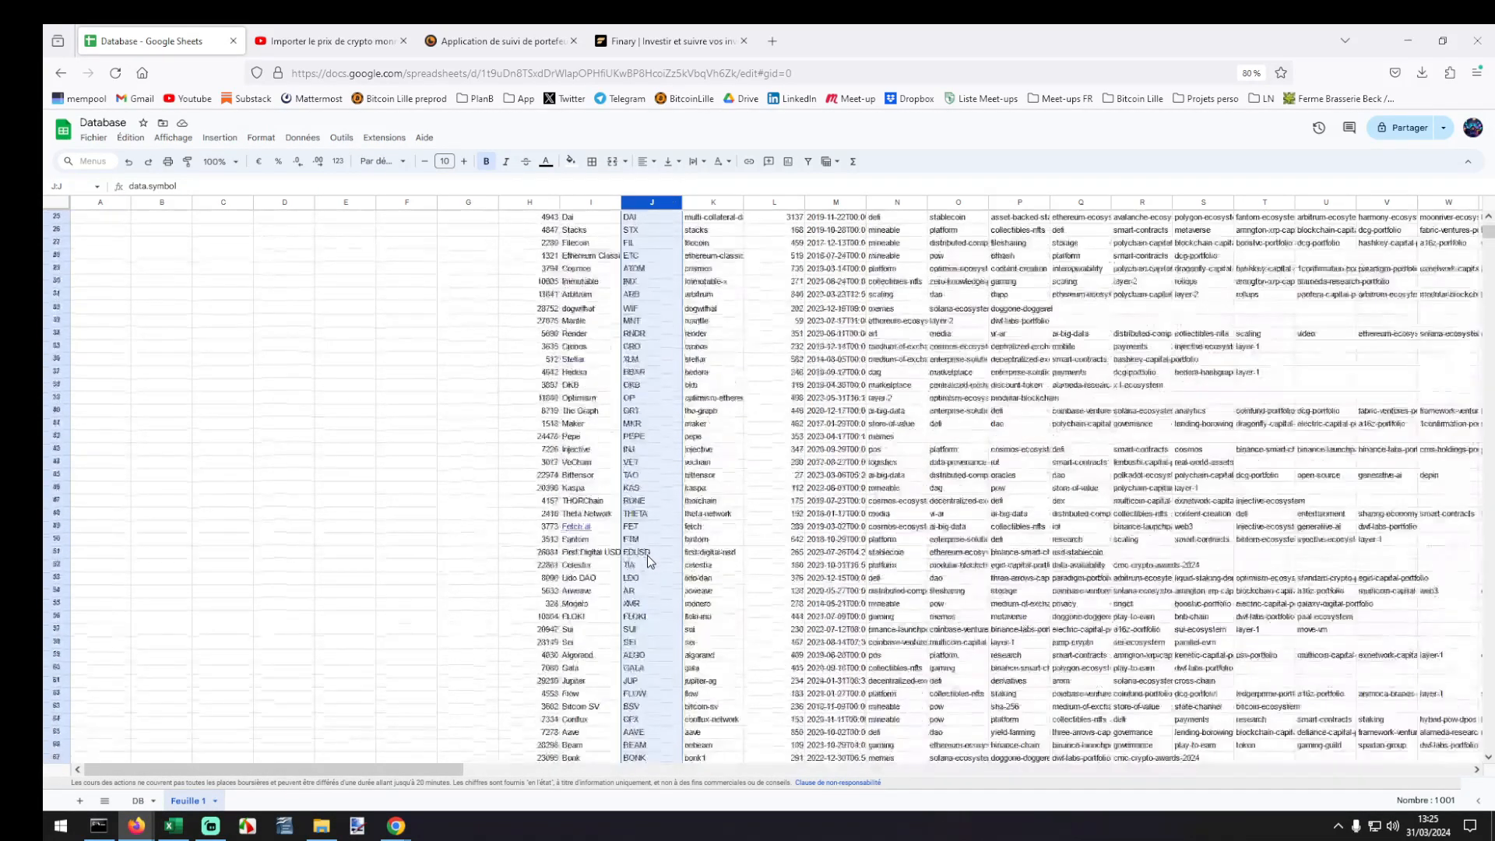
click(647, 633)
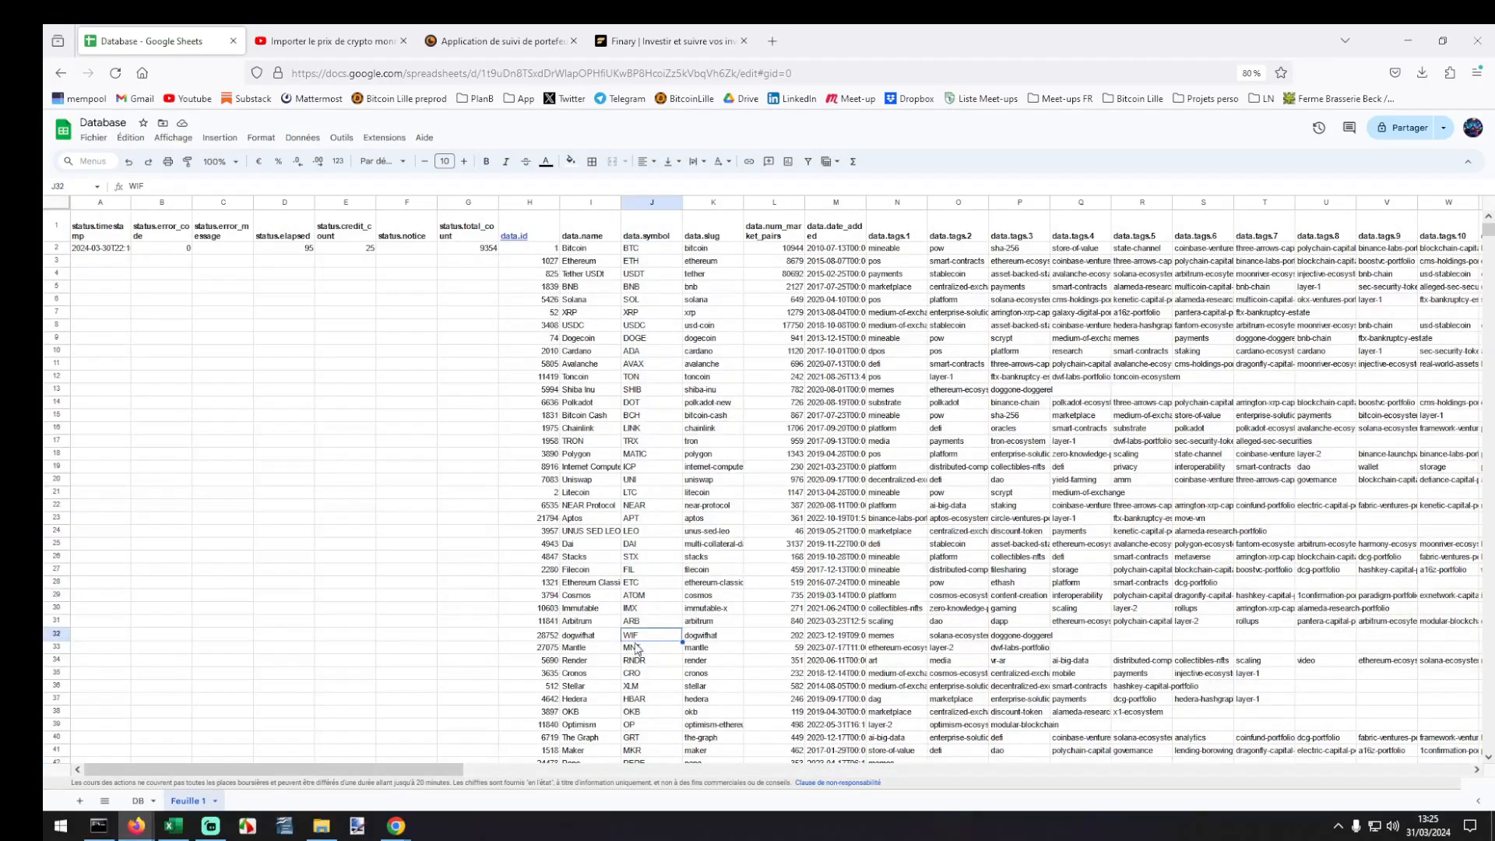
click(56, 634)
click(137, 800)
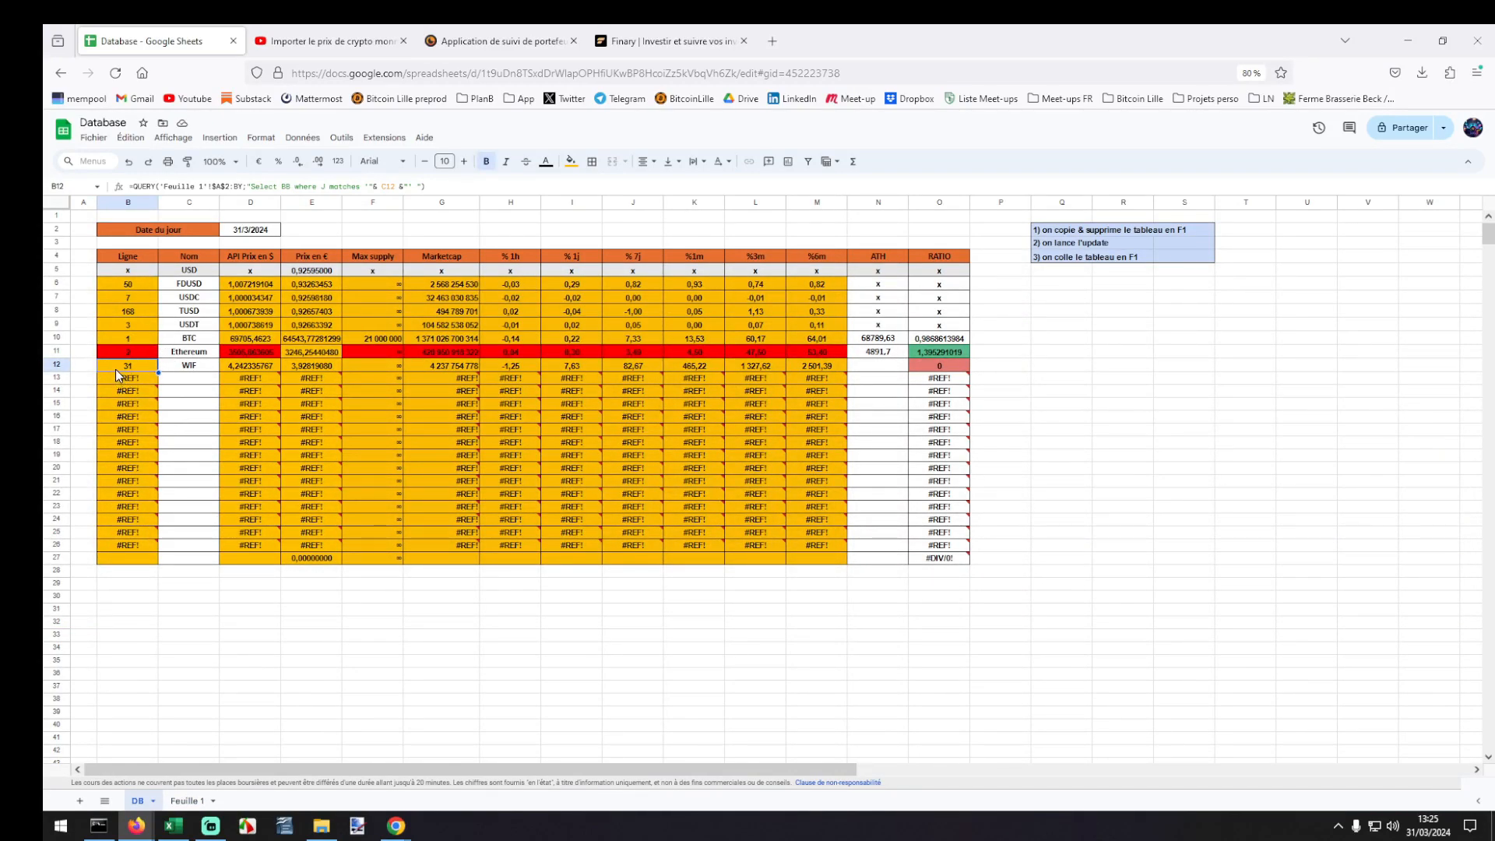
Compare the BB reference in B12's formula with the data.cmc_rank column in Feuille 1, and return to the DB sheet.
double_click(115, 369)
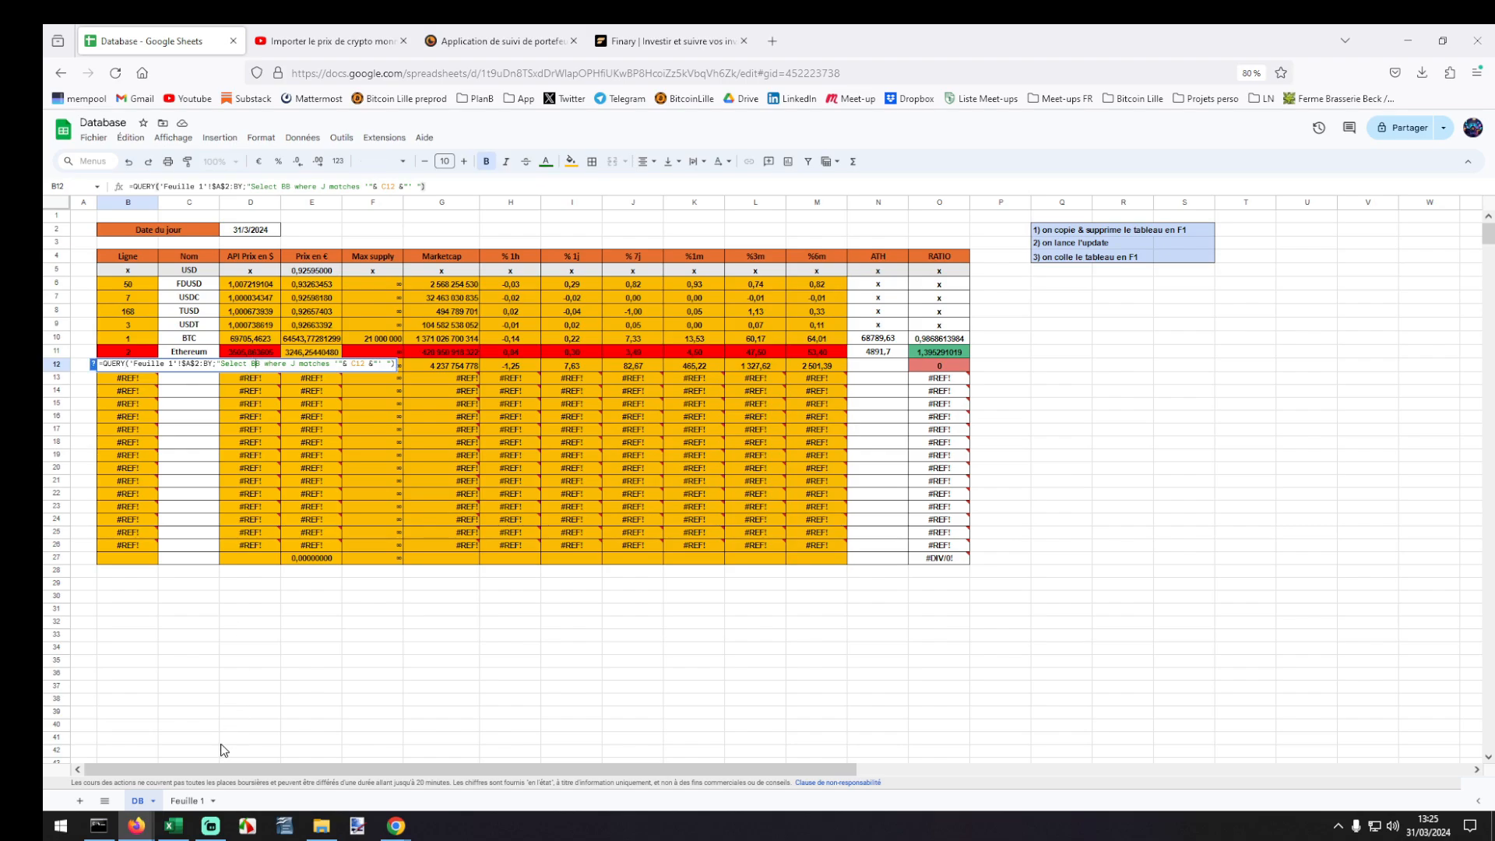
click(201, 801)
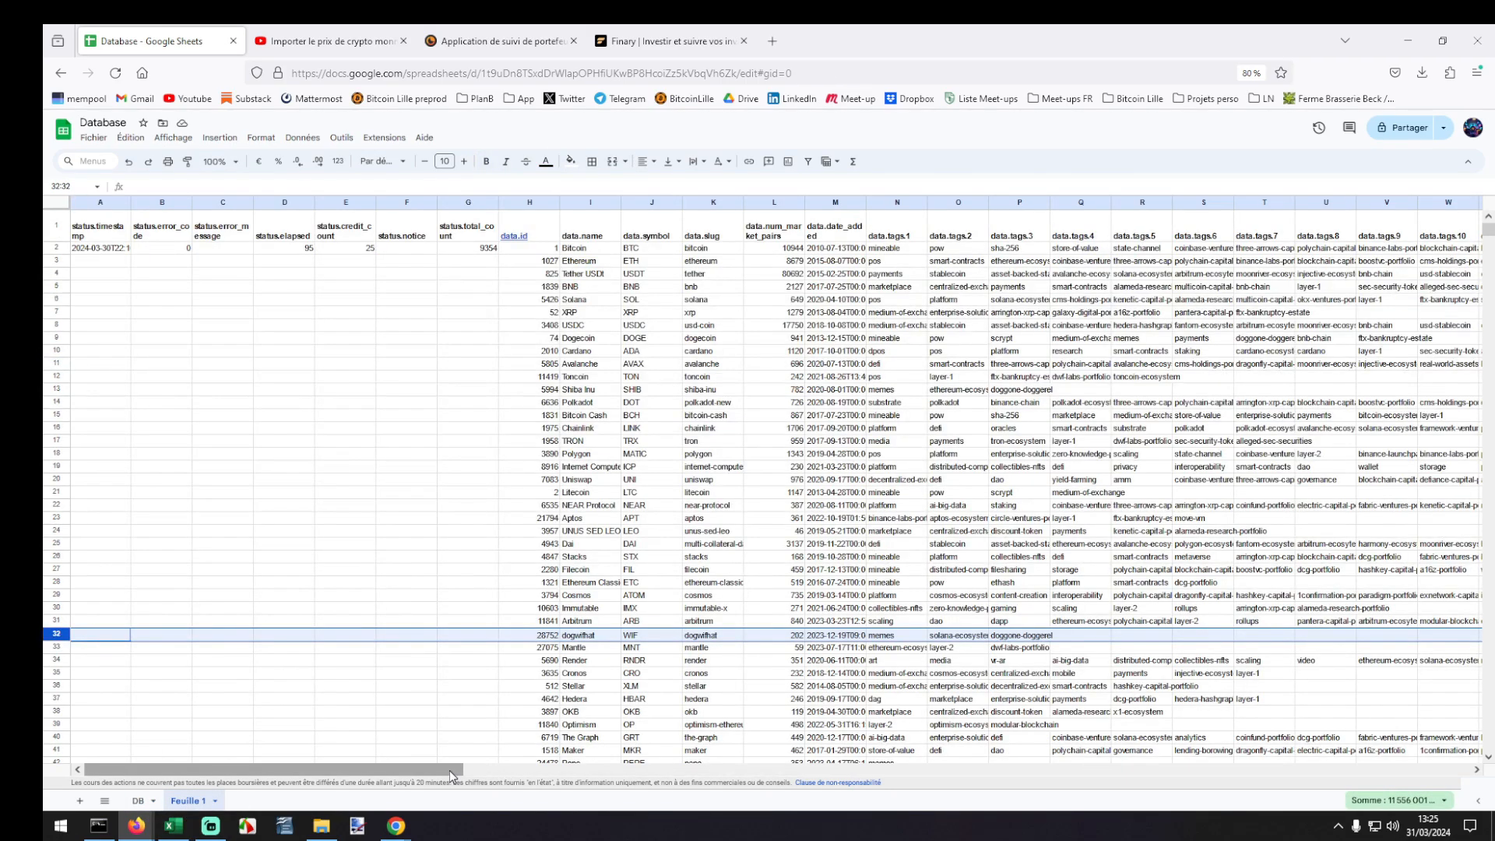
drag(450, 770, 1290, 787)
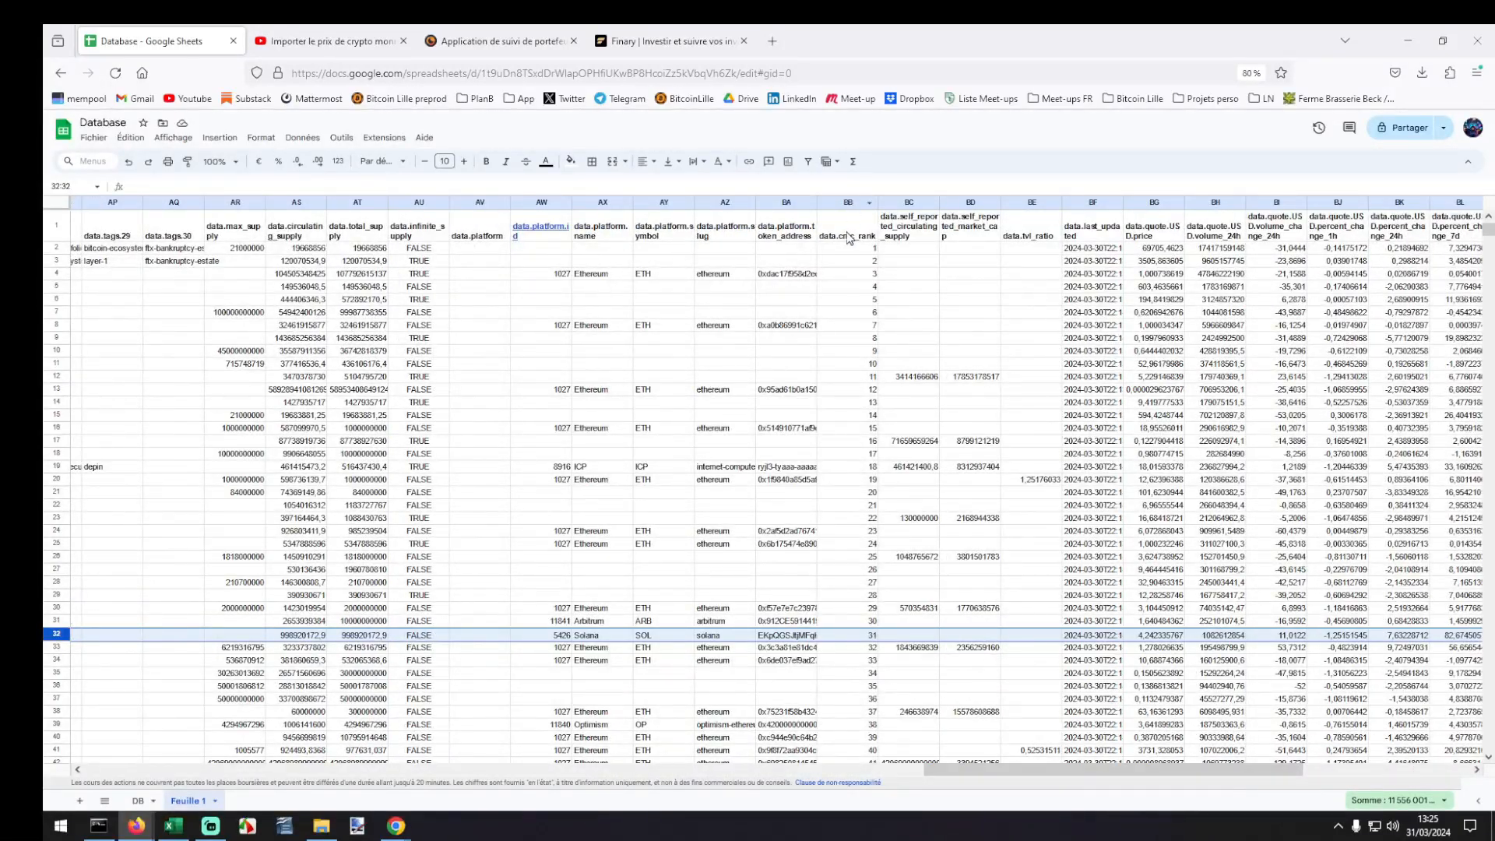
click(137, 802)
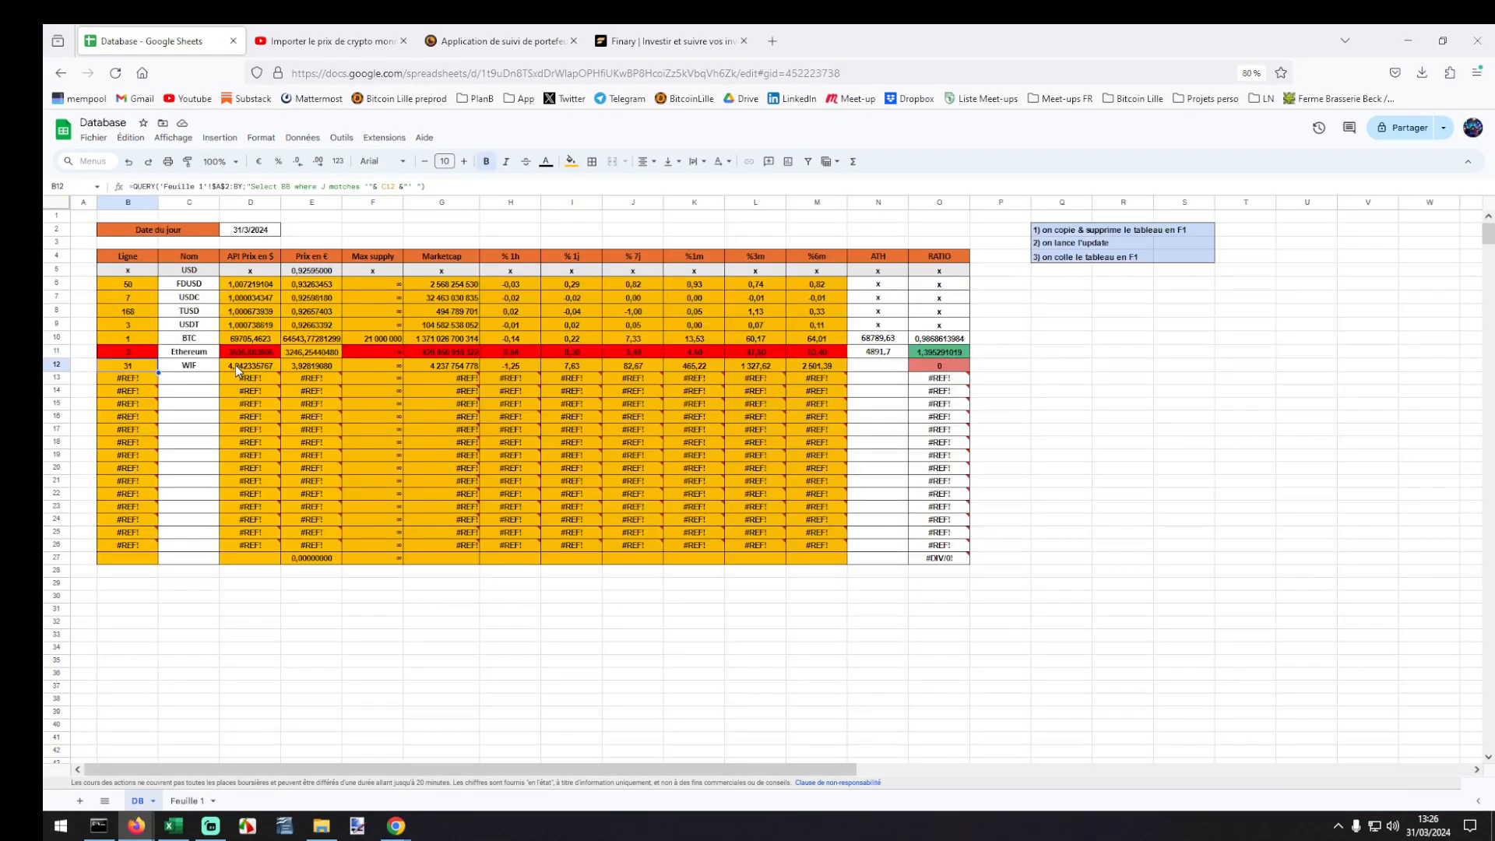
Inspect the QUERY formulas behind WIF's dollar price in D12 and its market cap in G12.
click(236, 364)
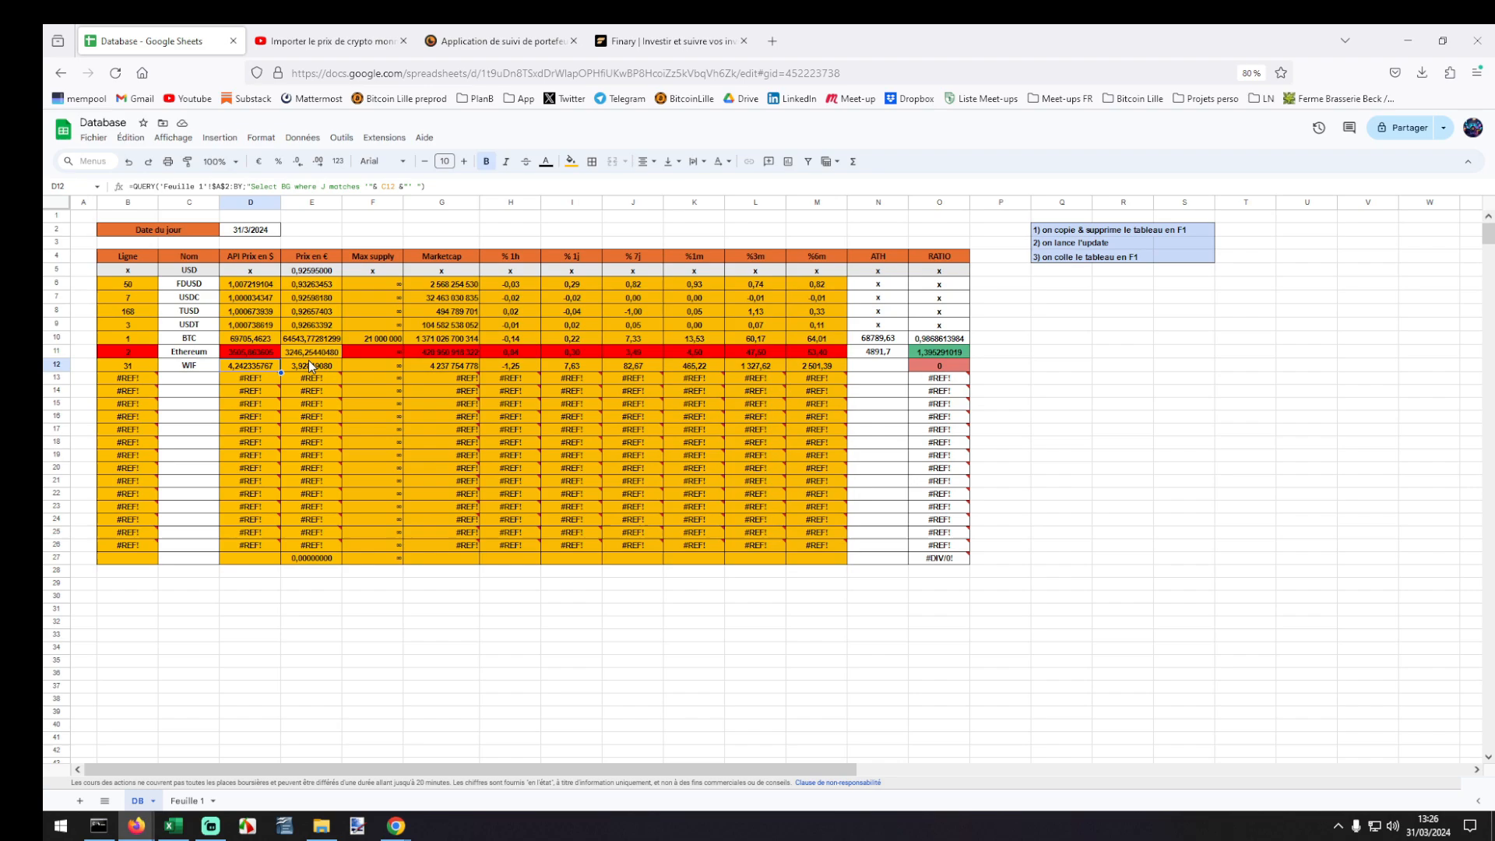
click(455, 364)
double_click(455, 364)
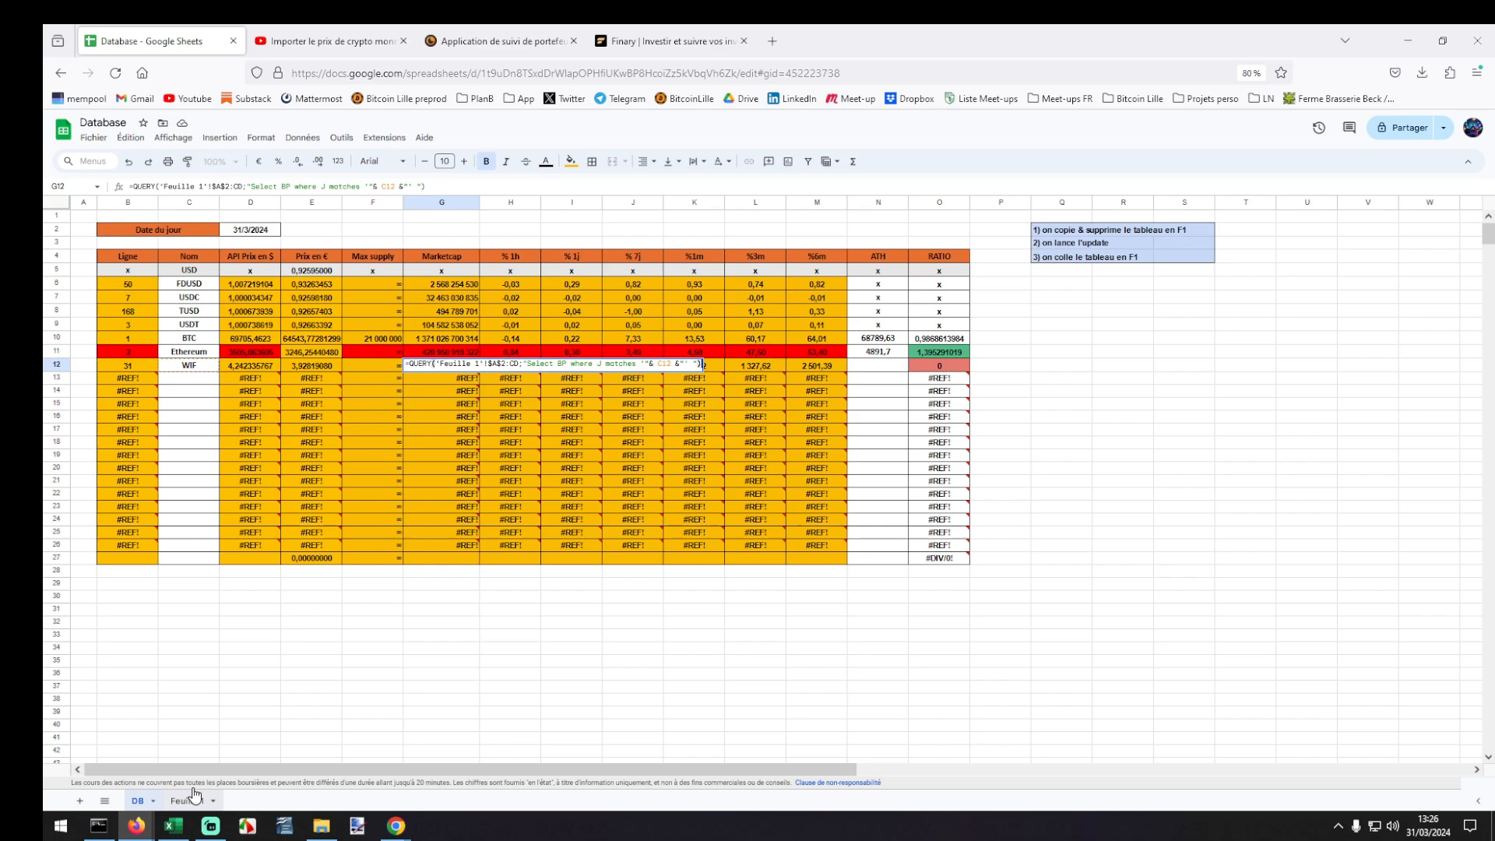
mouse_move(557, 395)
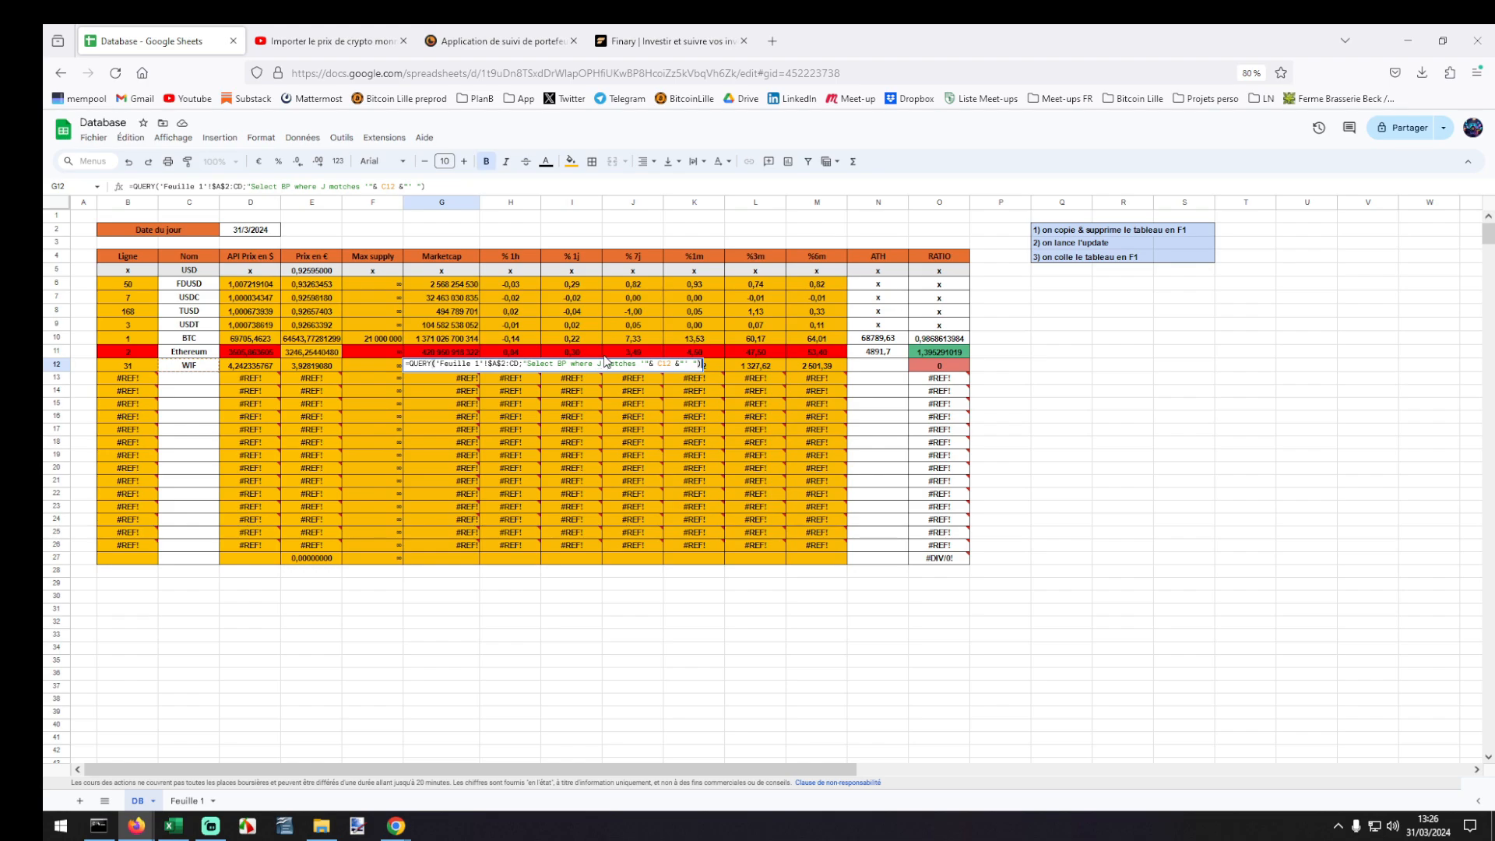
Trace G12's J condition in Feuille 1 by selecting the data.symbol column, the WIF cell and row 32, and return to DB.
click(188, 801)
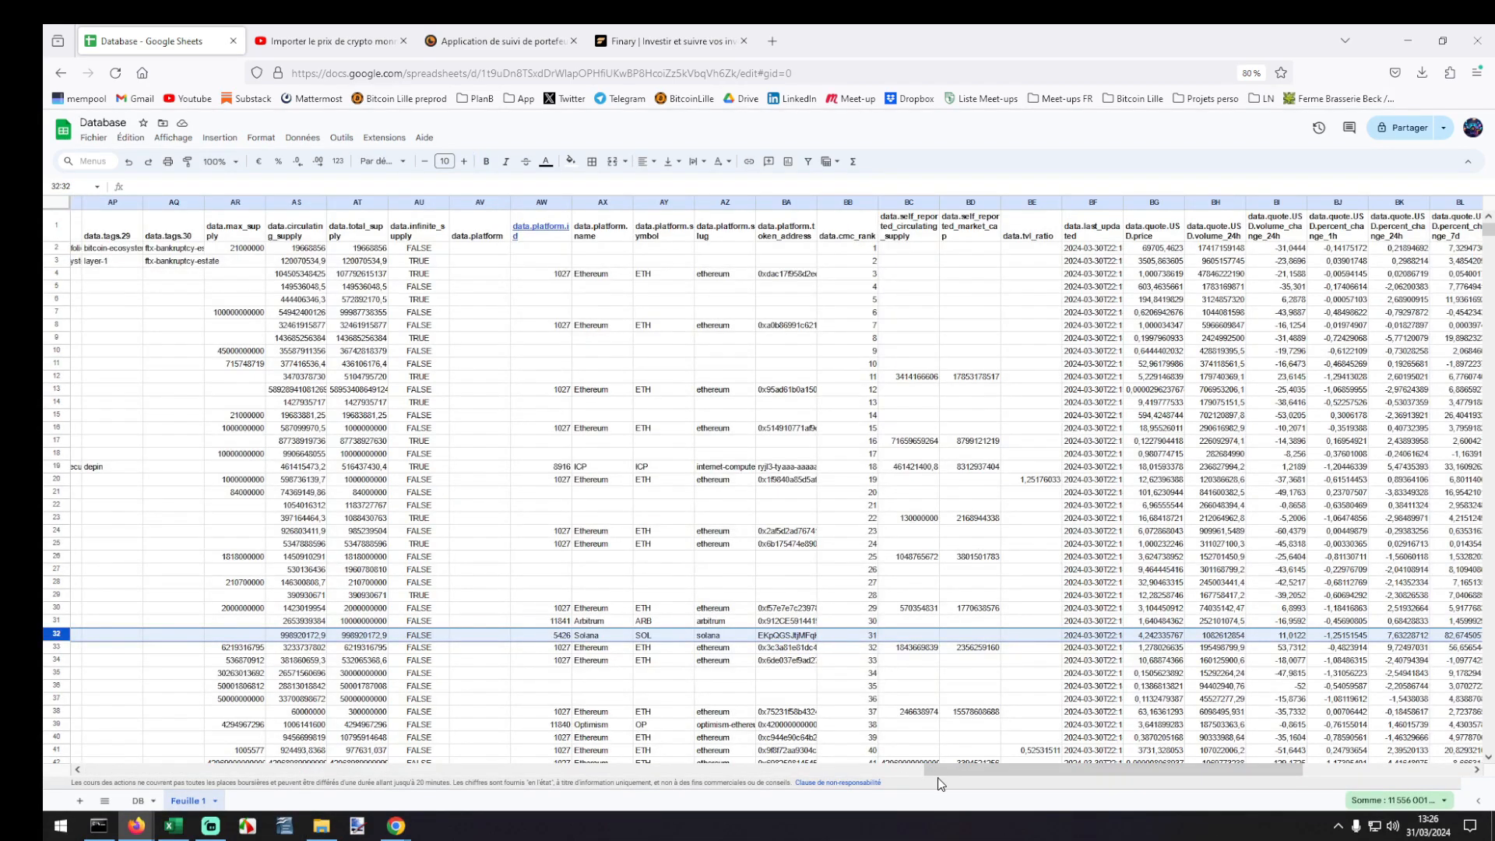
drag(940, 771, 100, 771)
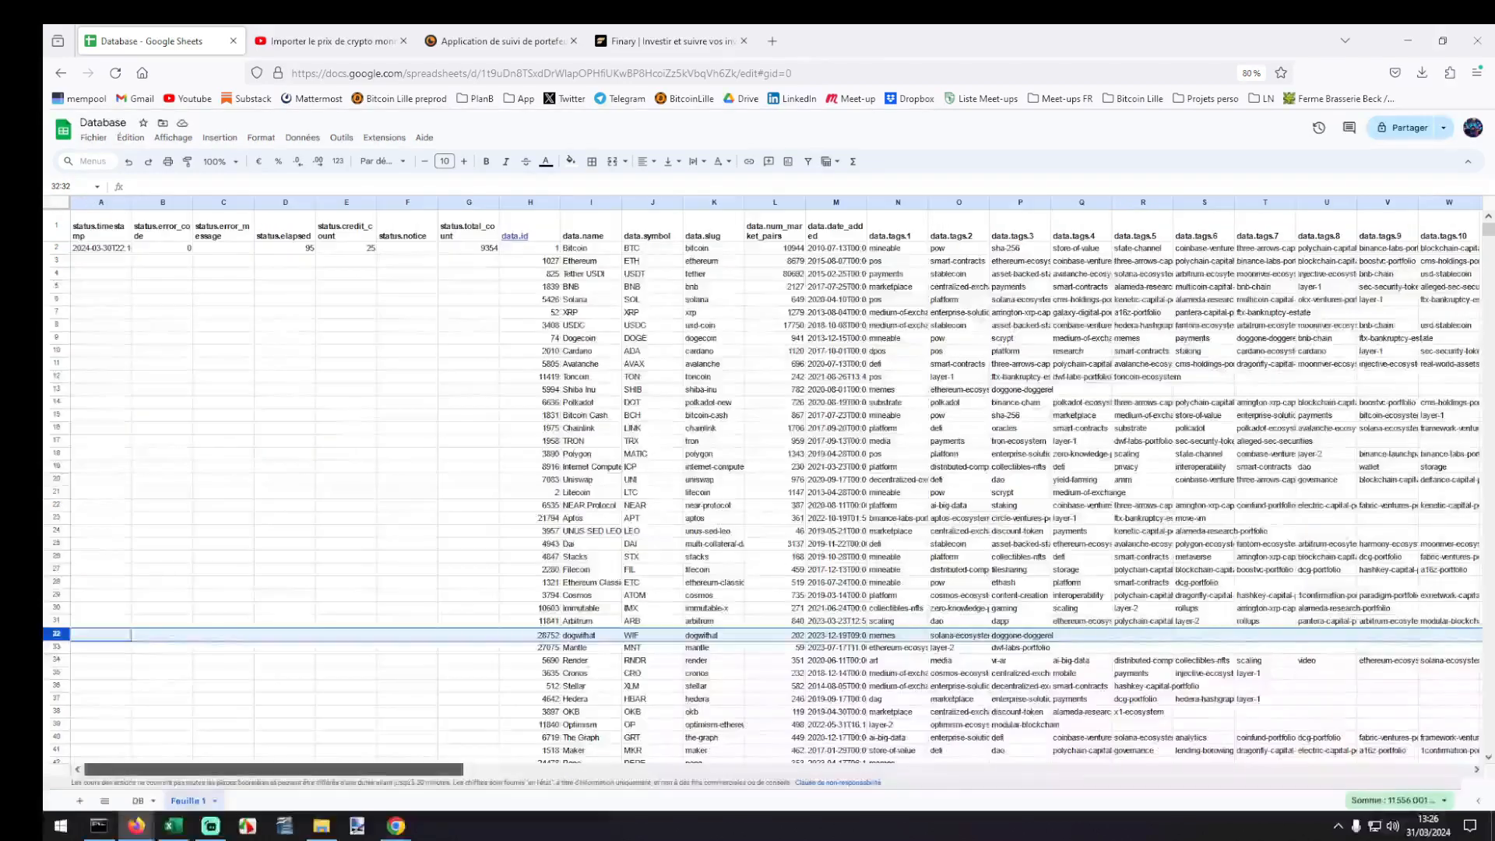
click(637, 204)
click(648, 636)
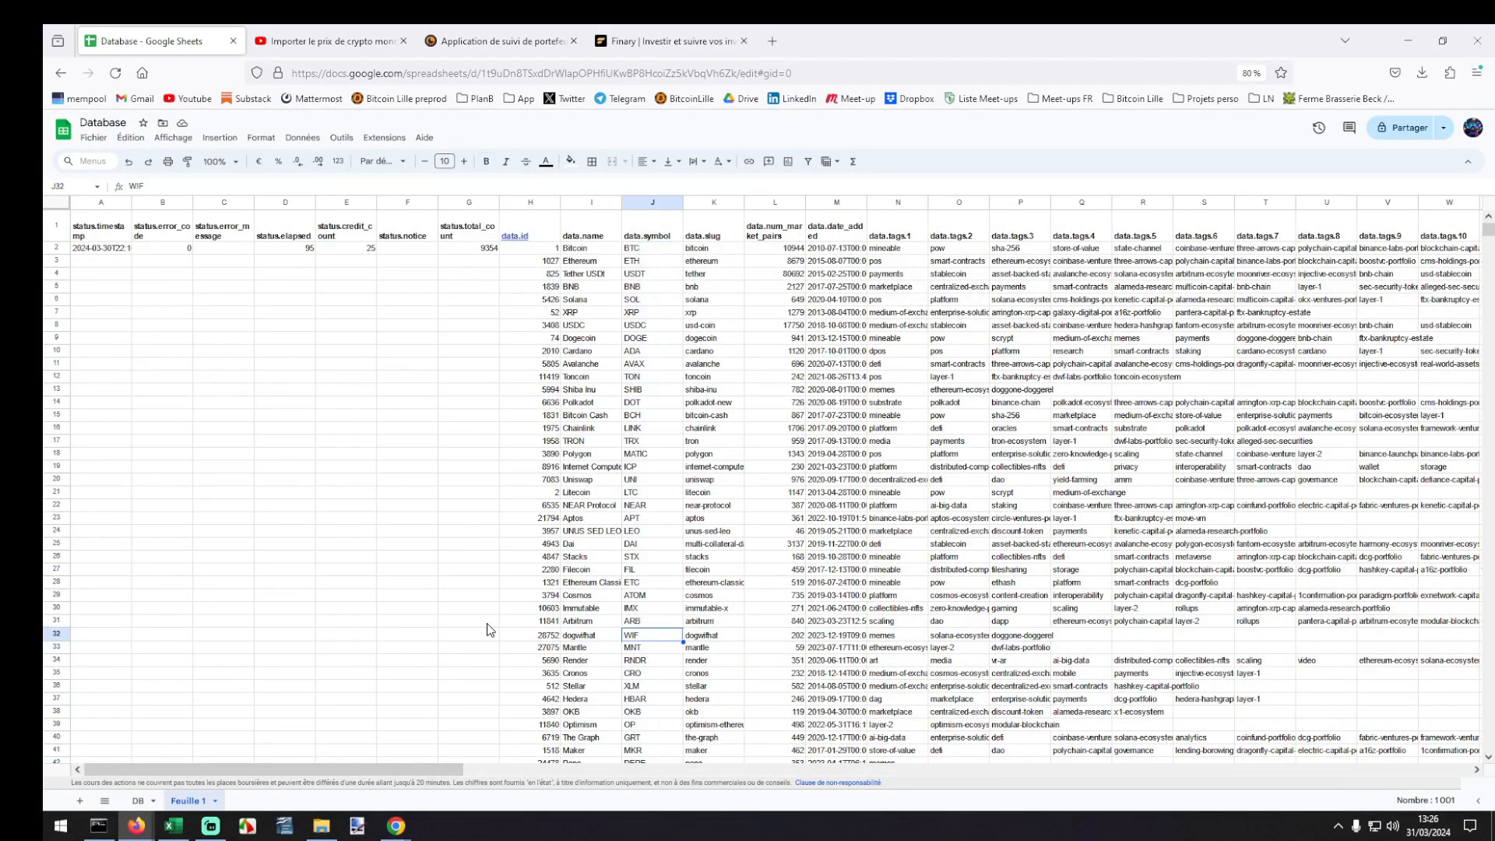
click(60, 633)
click(138, 800)
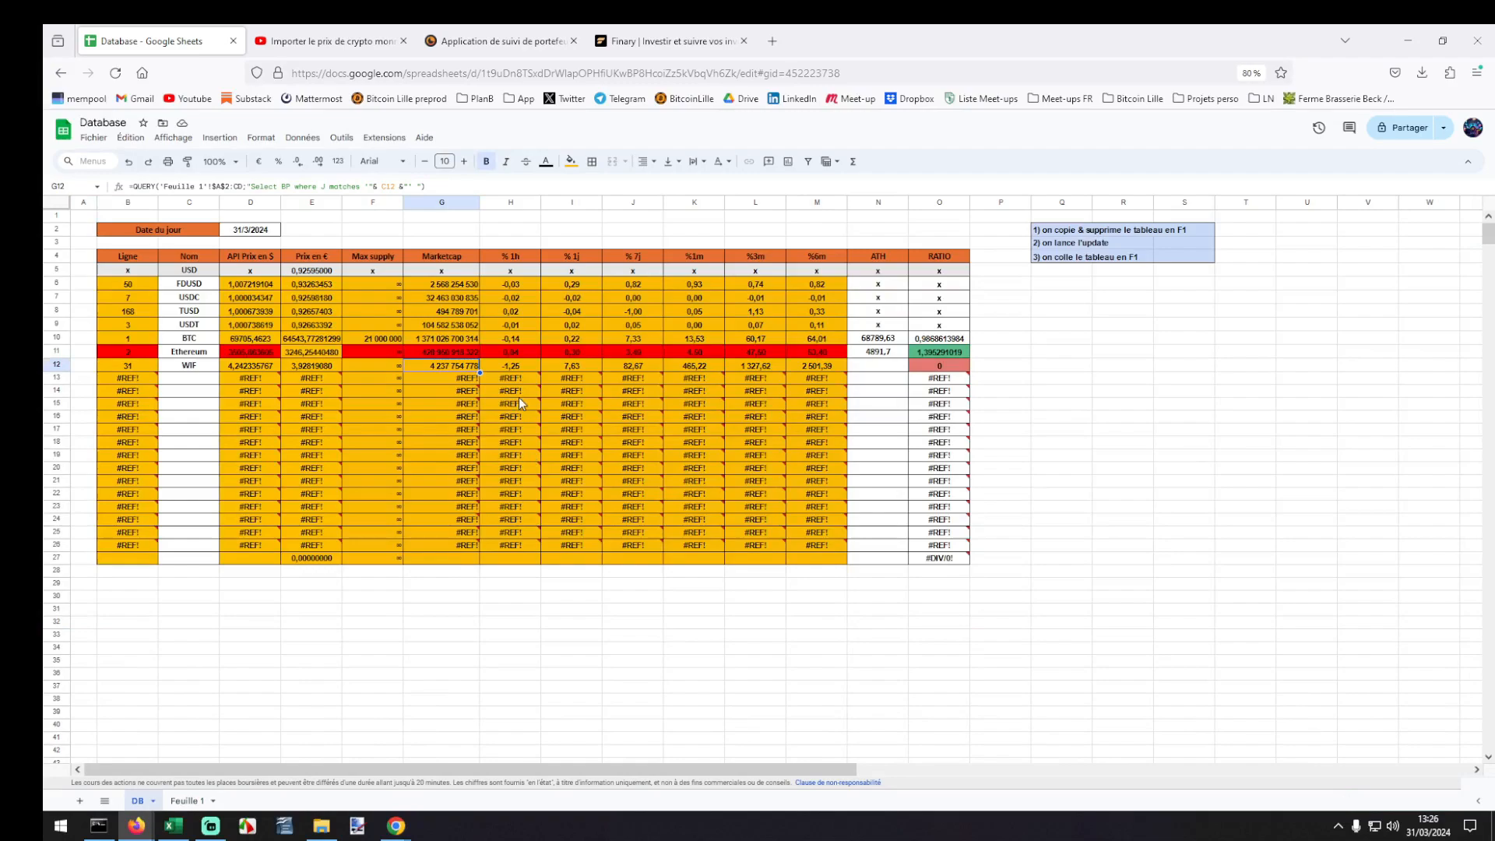
Compare the BP reference in G12's formula with the USD market cap column in Feuille 1, and return to the DB sheet.
double_click(422, 366)
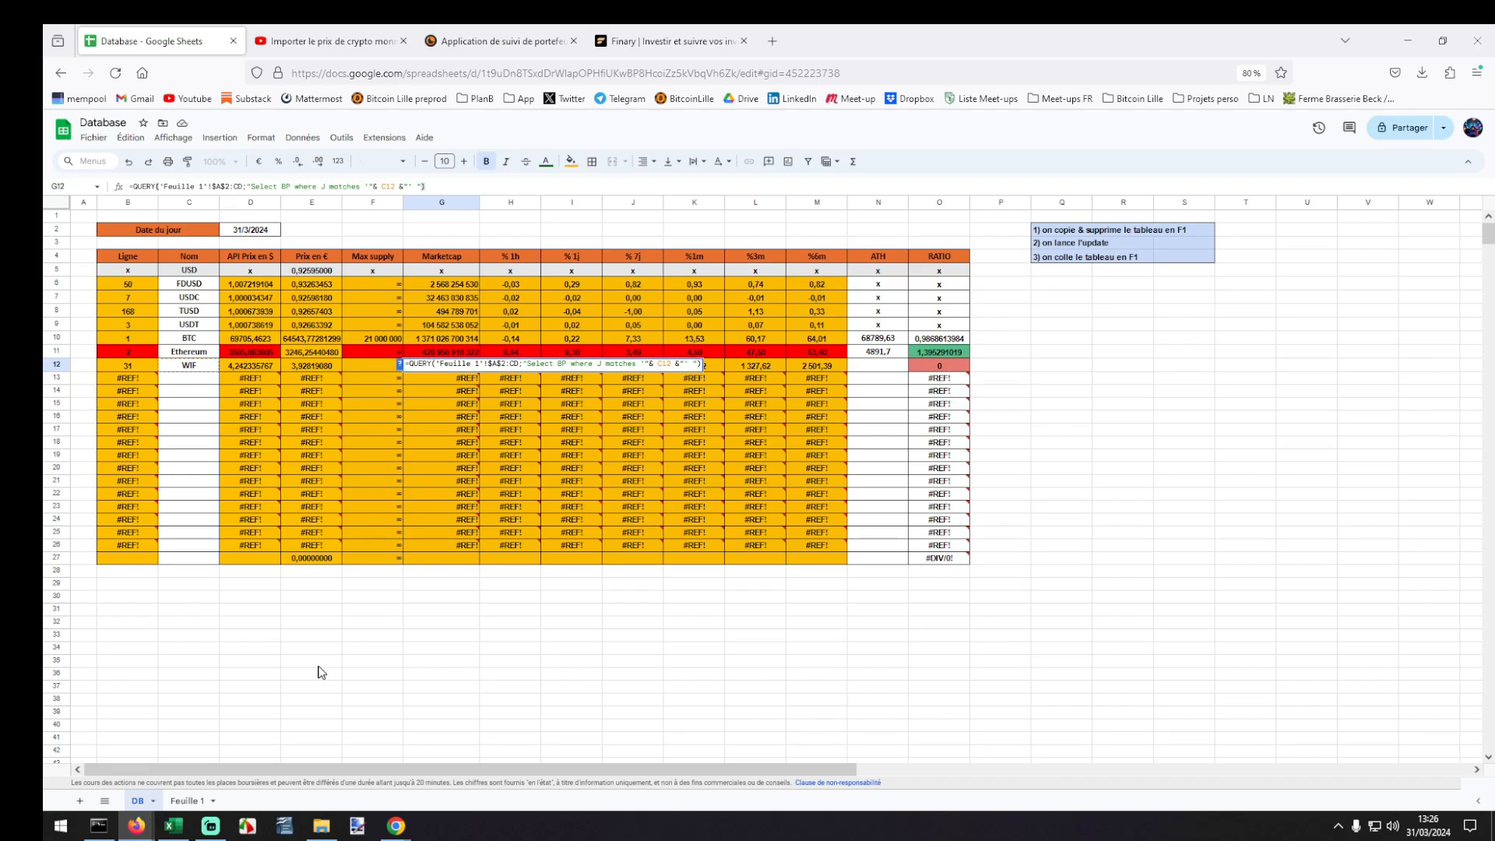
click(187, 800)
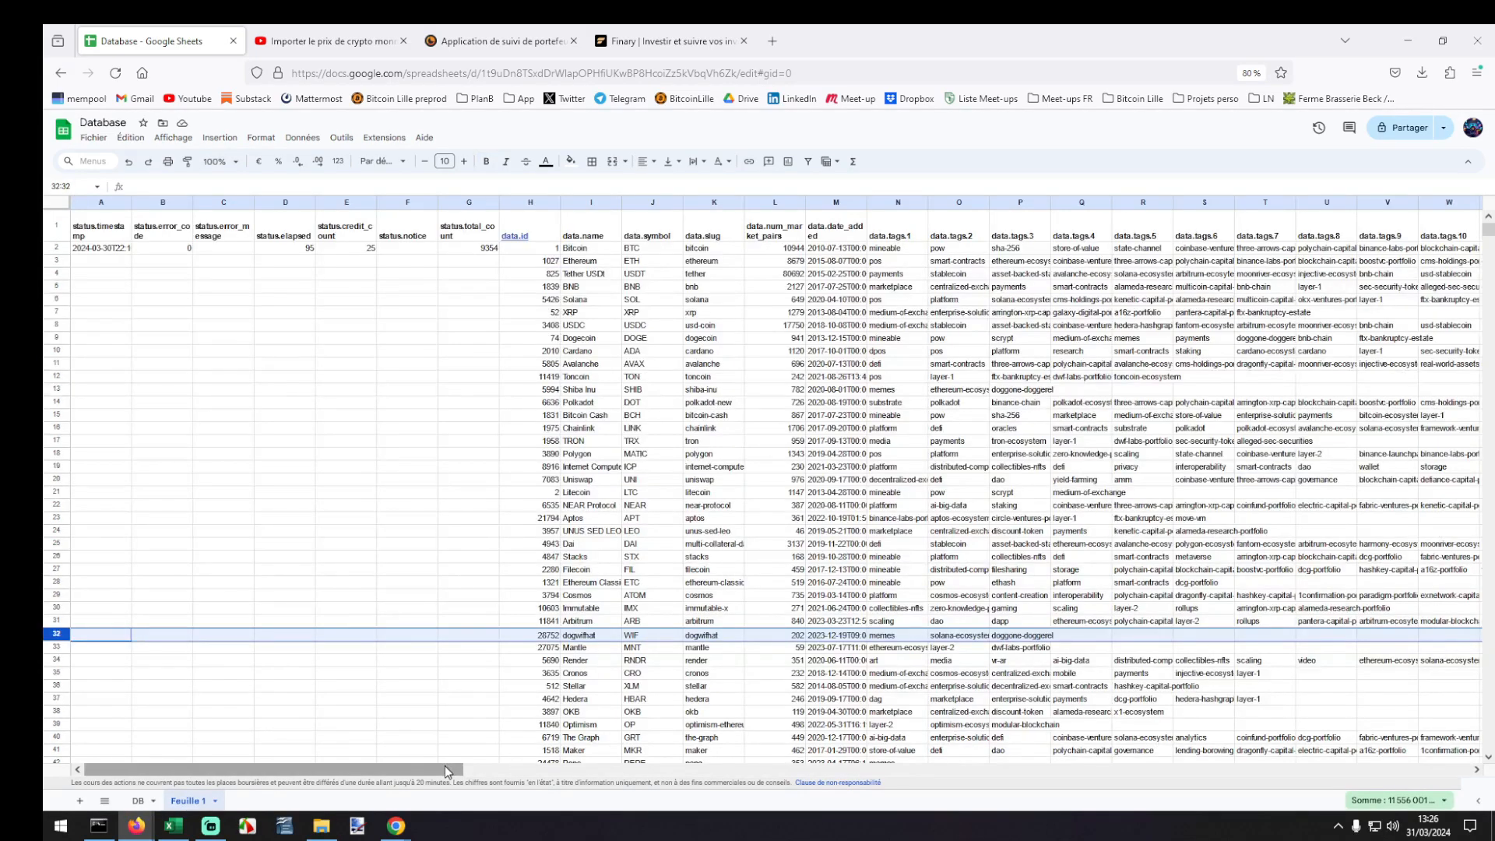
drag(445, 768, 1430, 806)
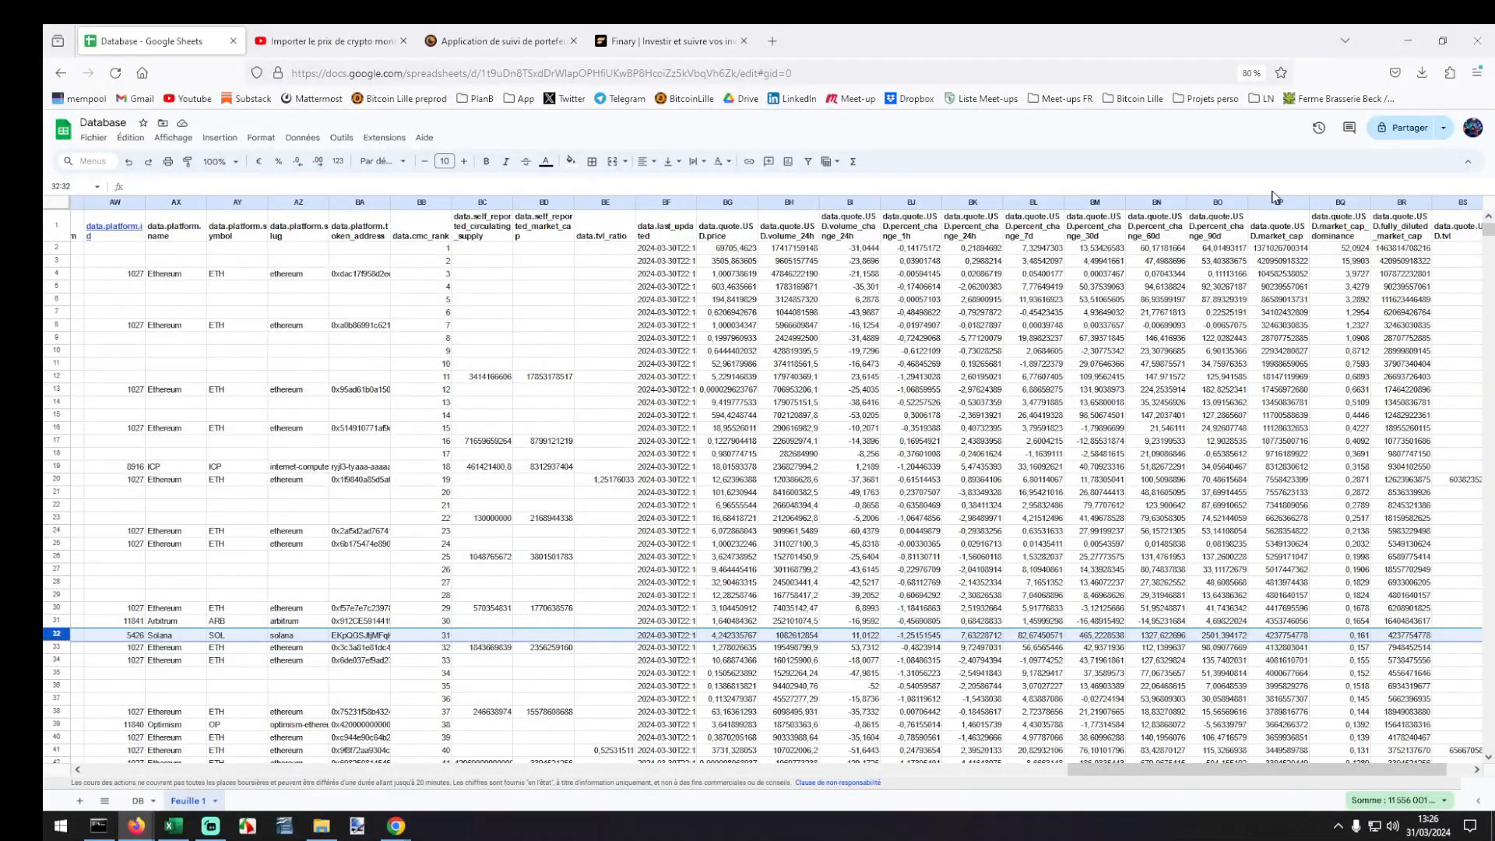
click(137, 800)
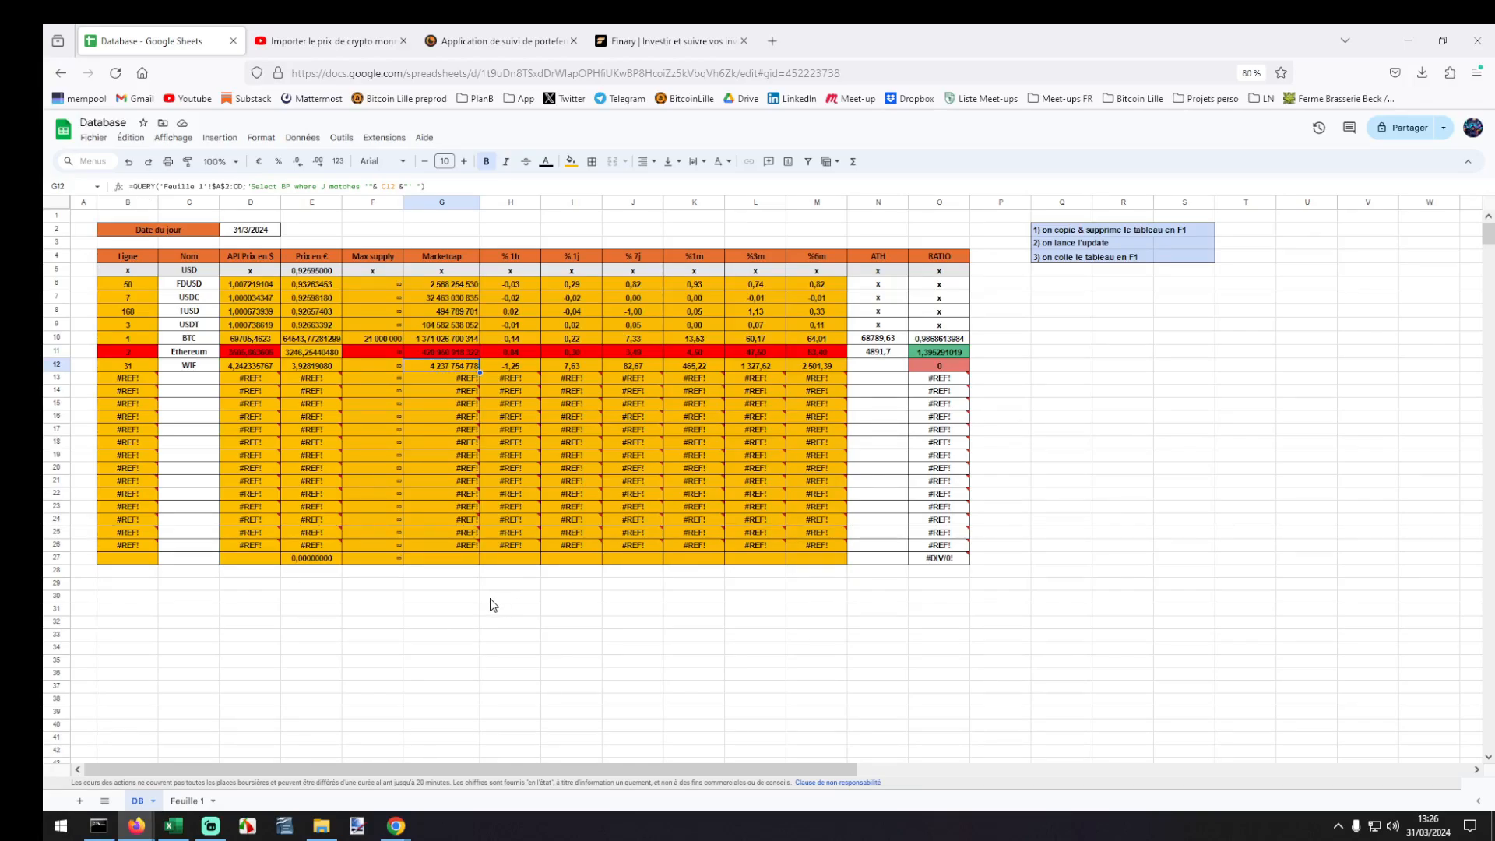
Enter SOL in the empty Nom cell C13 of the DB sheet.
click(207, 380)
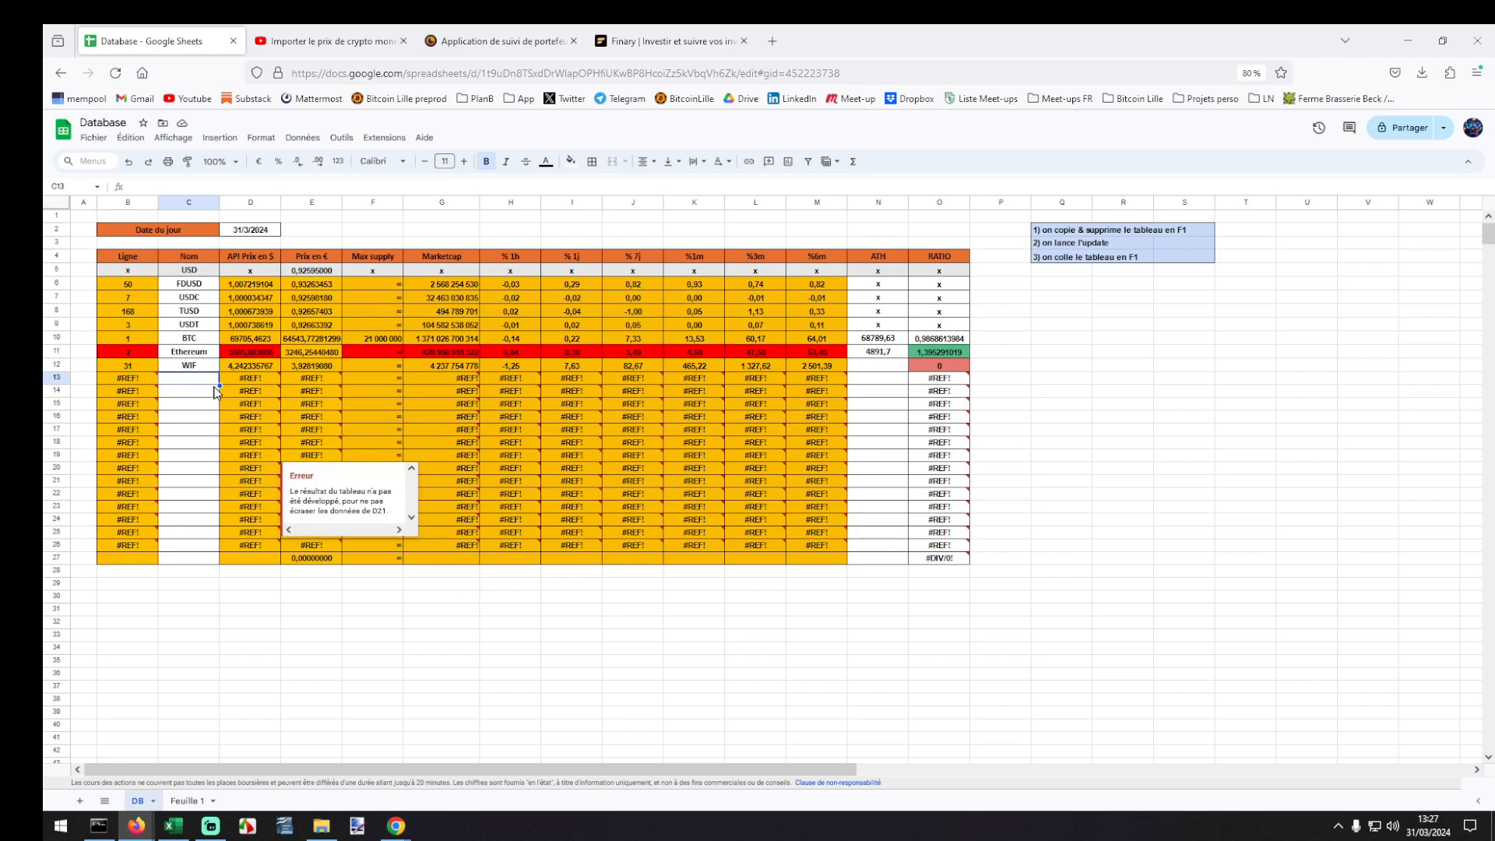
click(218, 683)
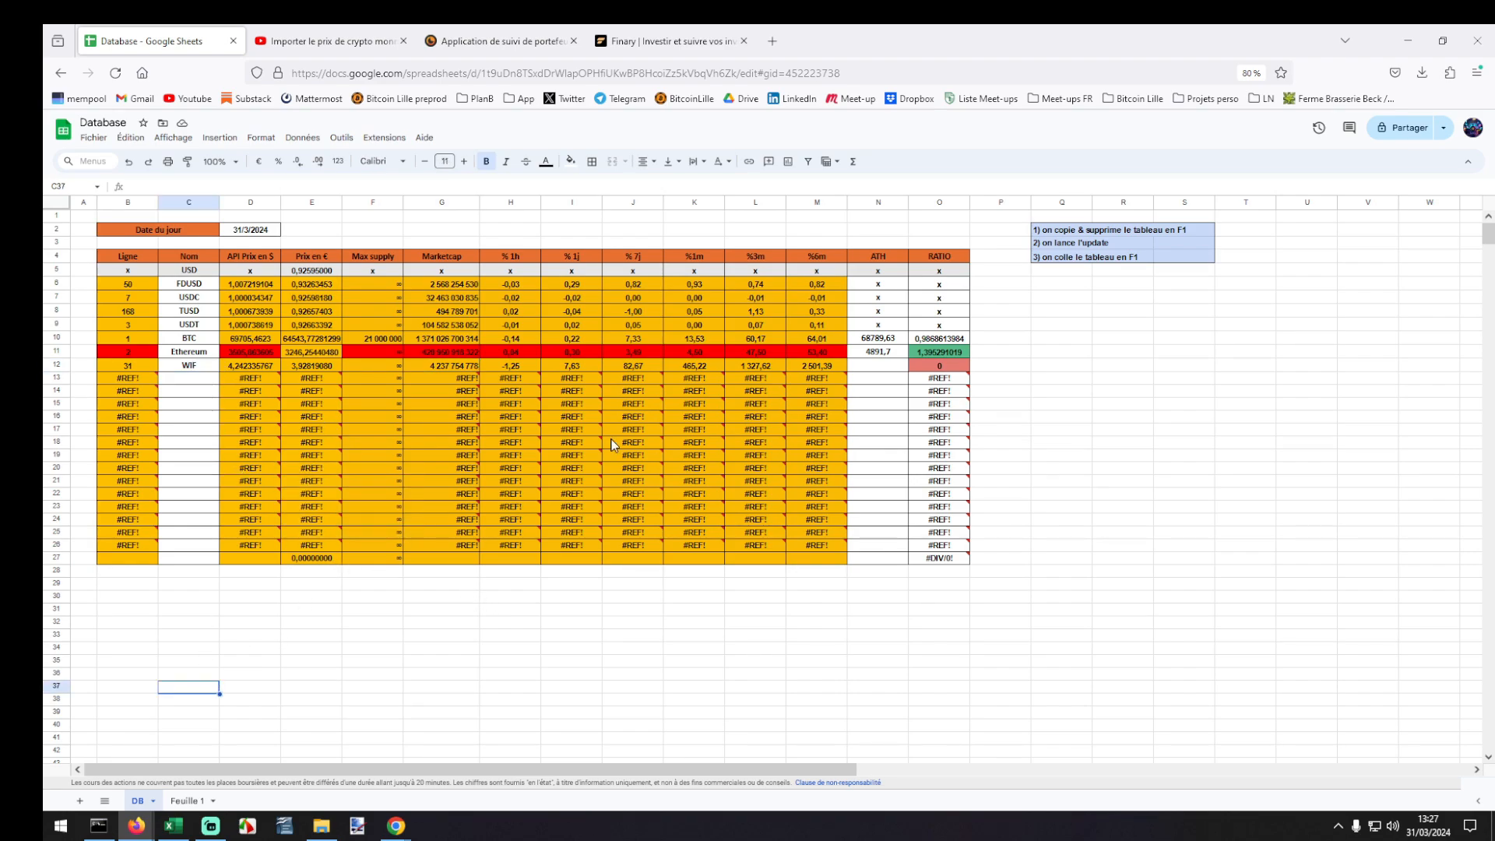
click(184, 800)
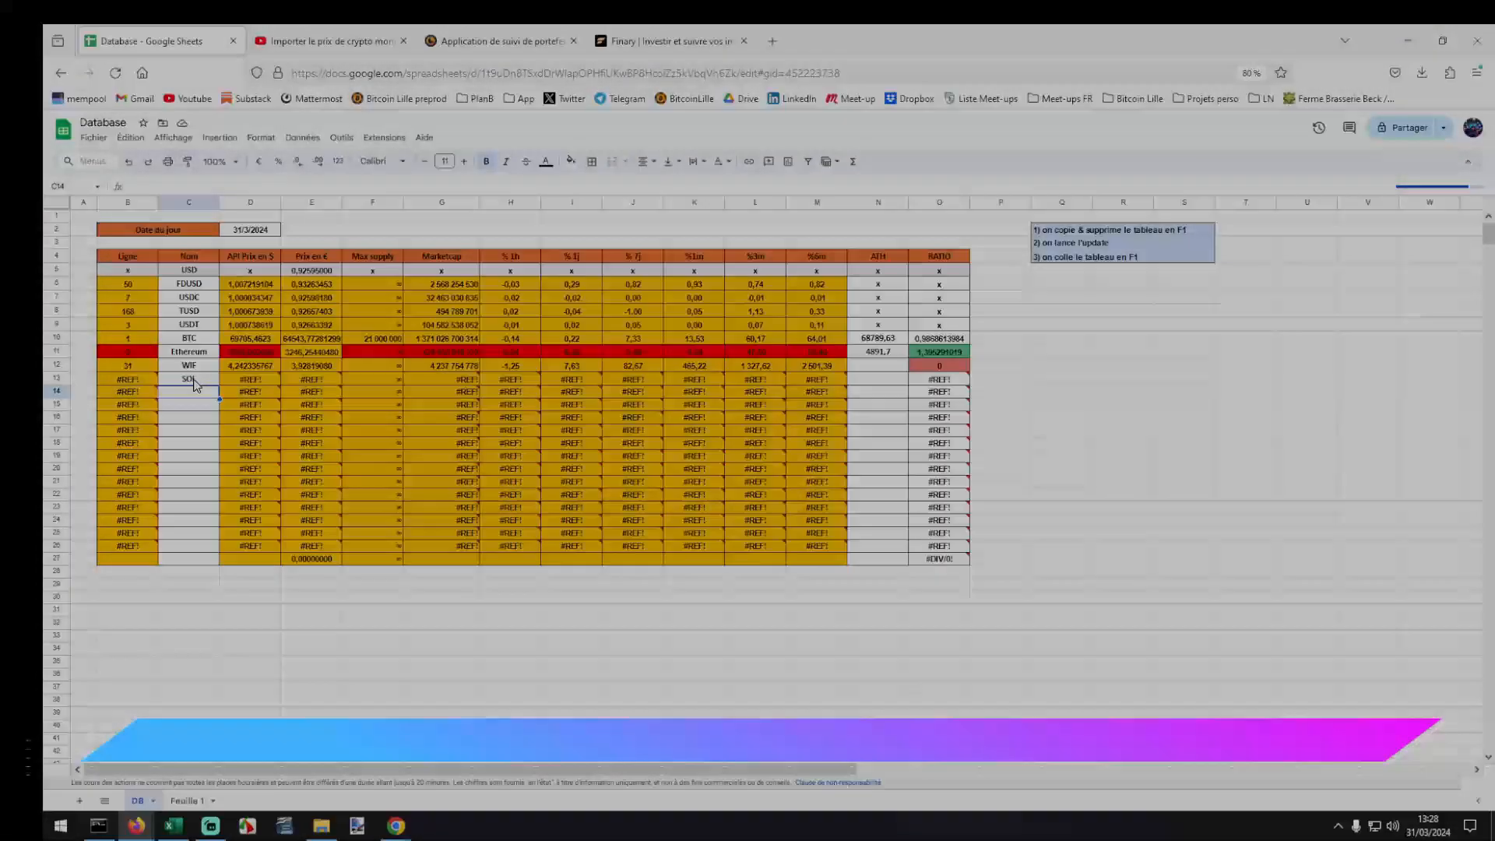
click(193, 381)
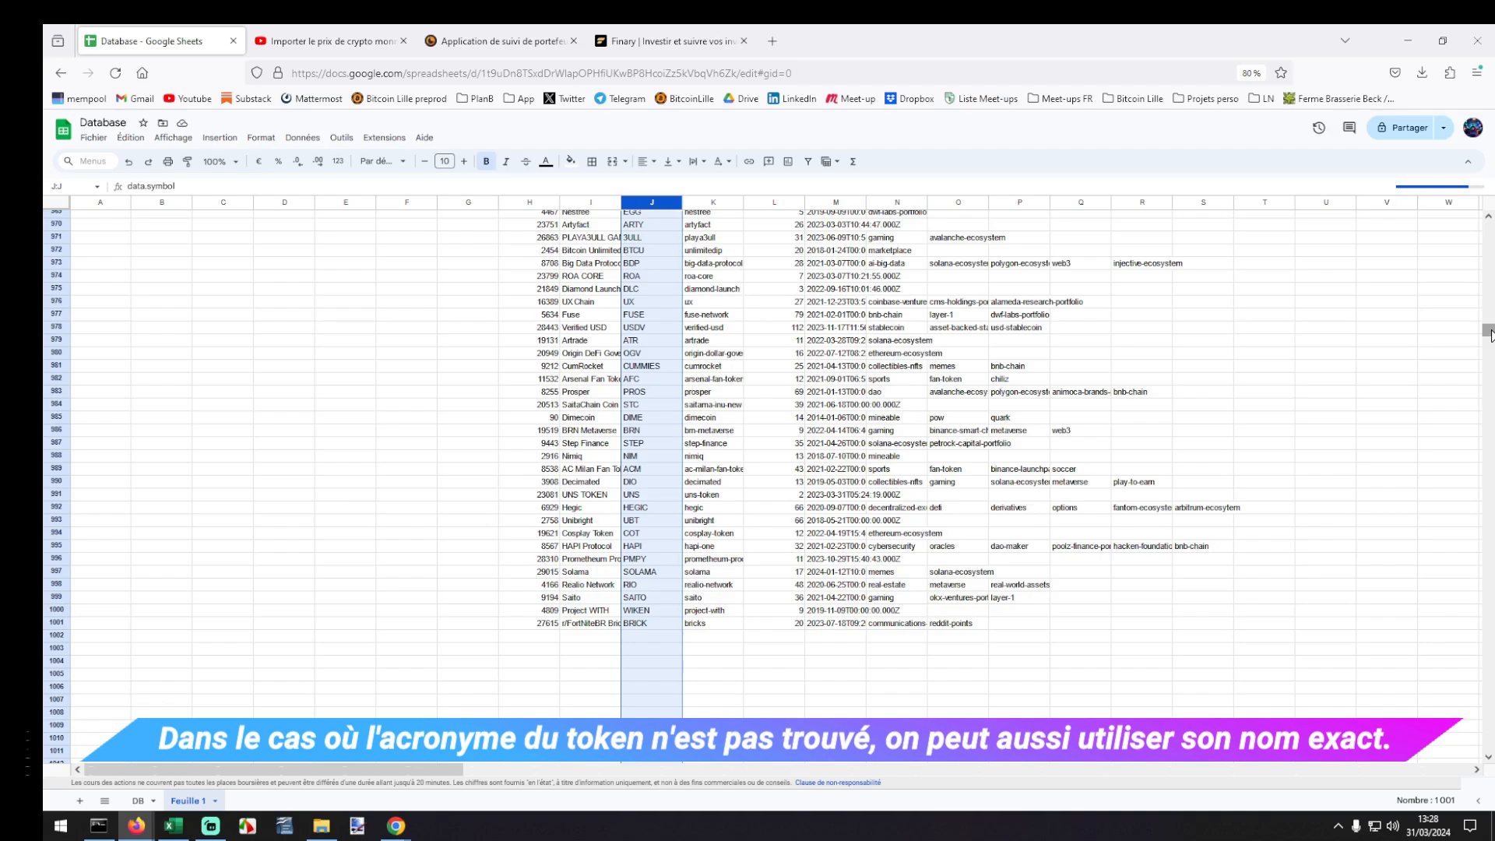
Compare the data.symbol and data.name columns of Feuille 1, select the Solana name and SOL symbol cells, and return to DB.
drag(1487, 327, 1487, 232)
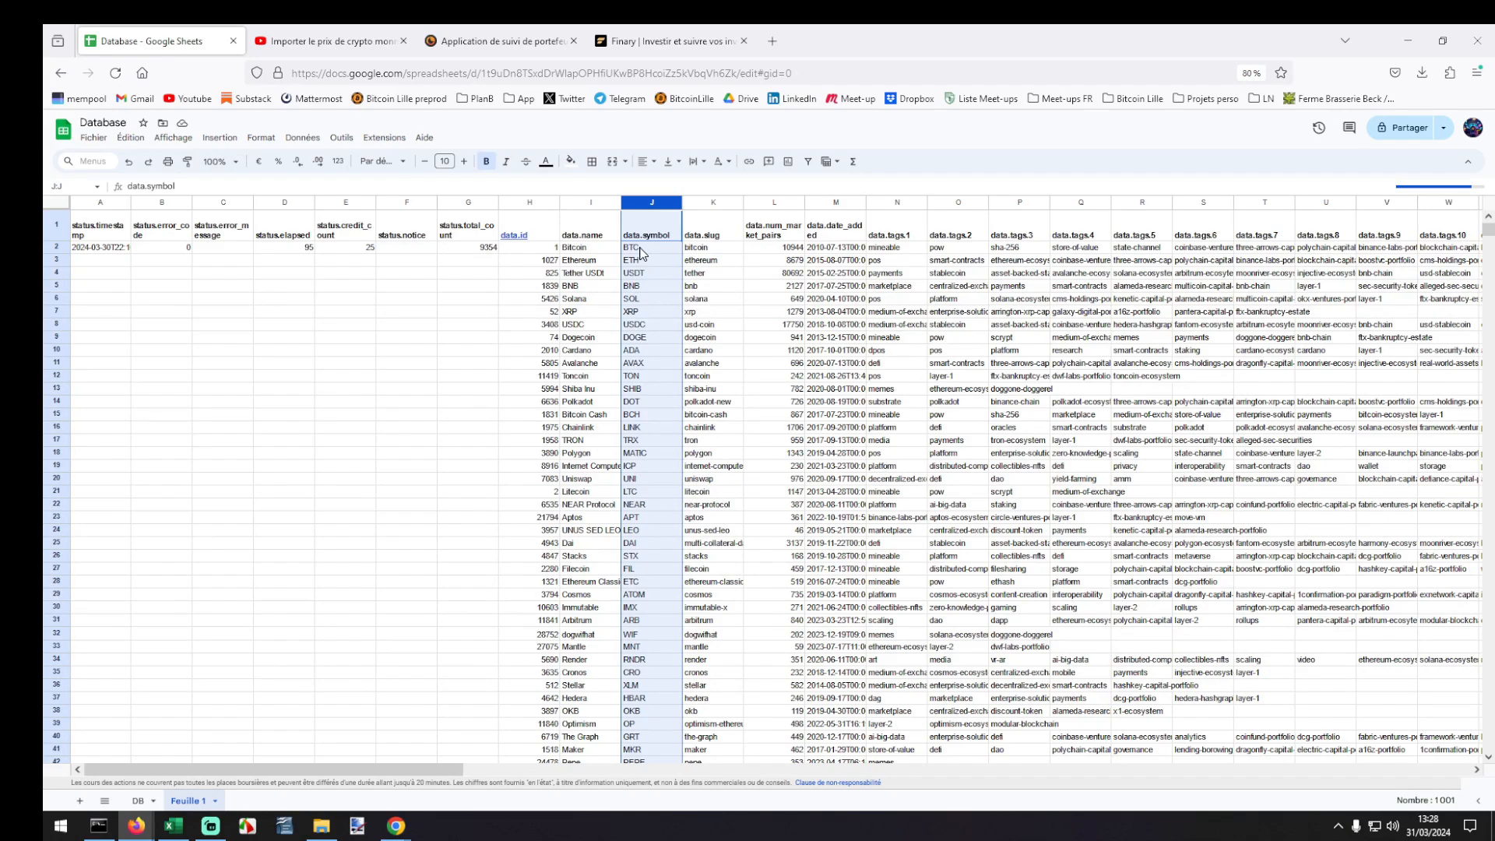
click(591, 204)
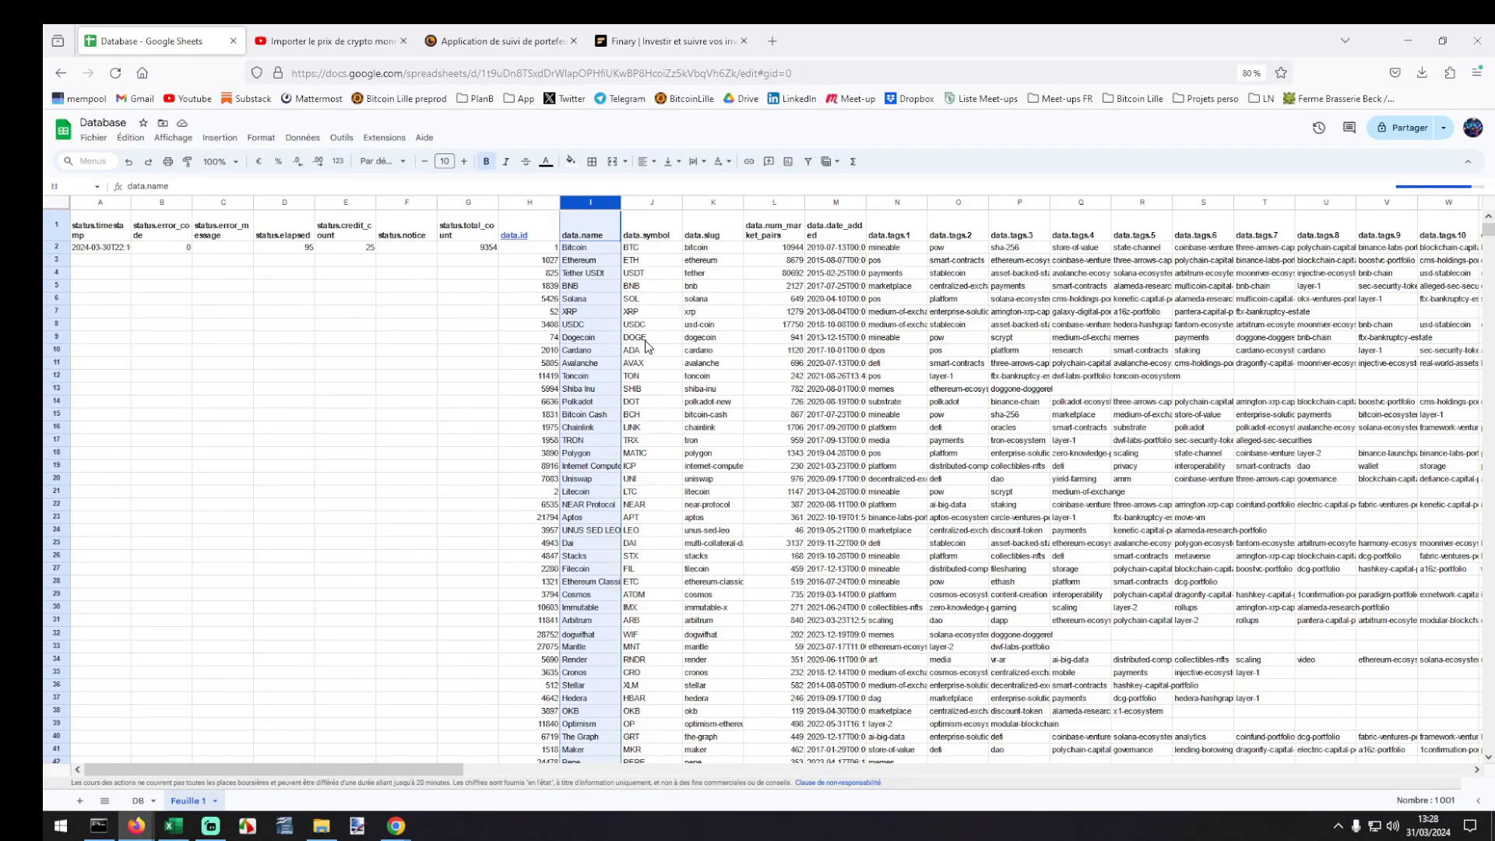
drag(647, 304, 601, 305)
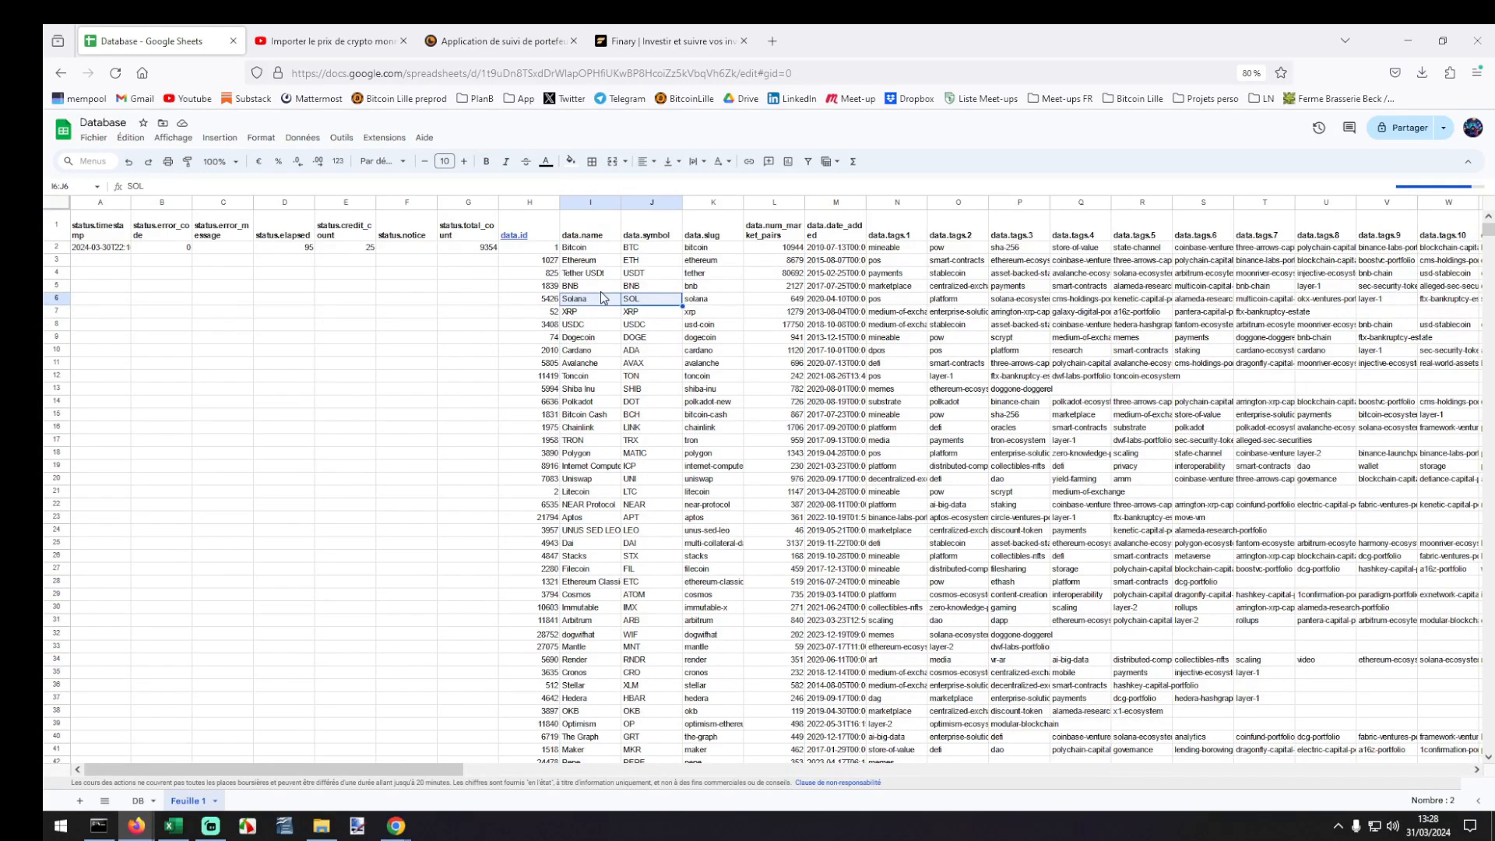
click(132, 806)
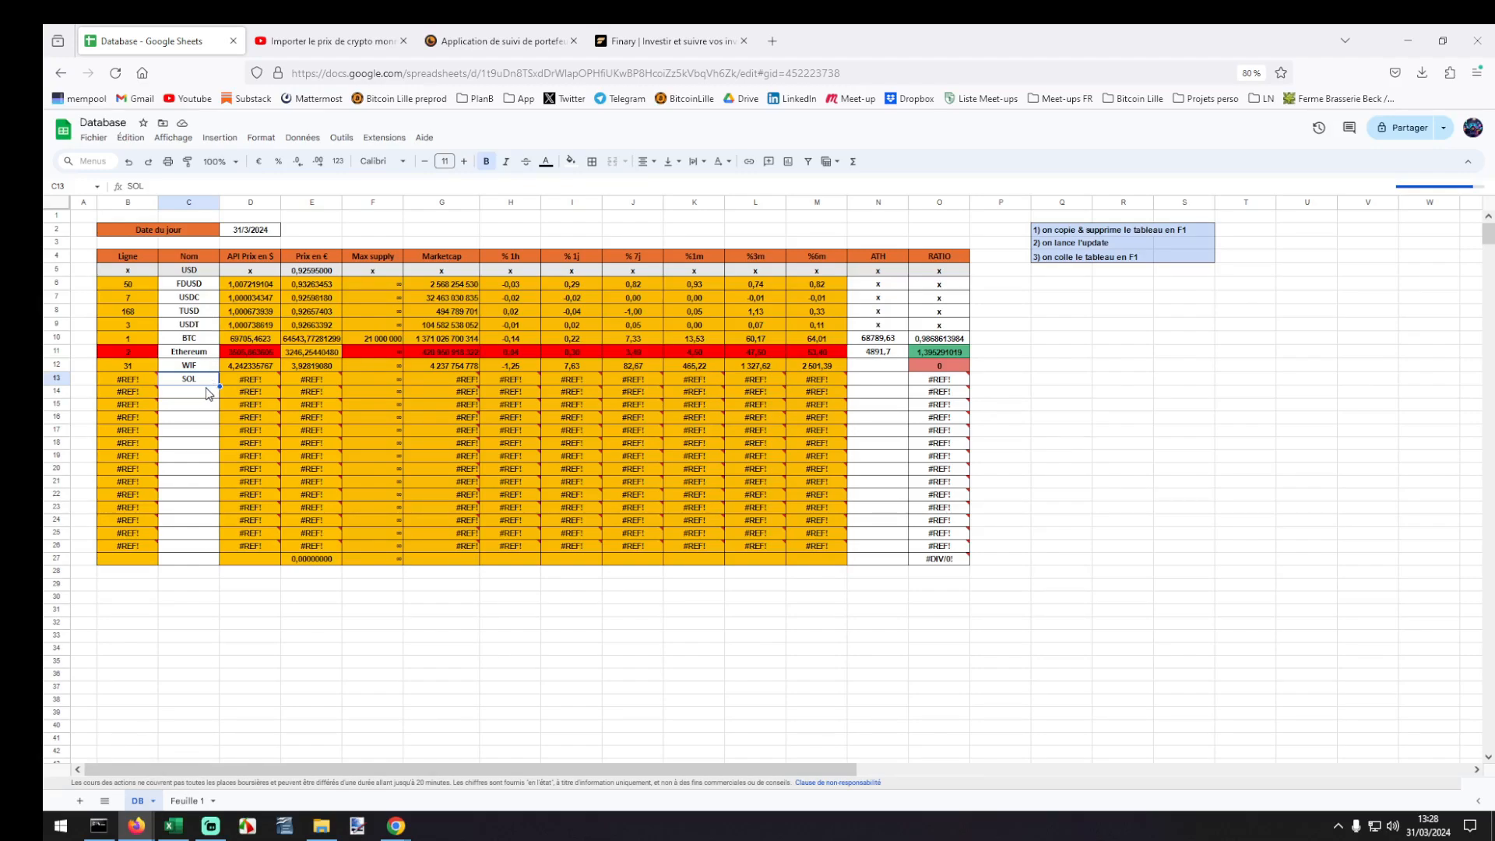
Enter ETH in Nom cell C14 of the DB sheet, search for "eth" in Feuille 1 and close the search back in DB.
drag(200, 377, 204, 553)
click(205, 386)
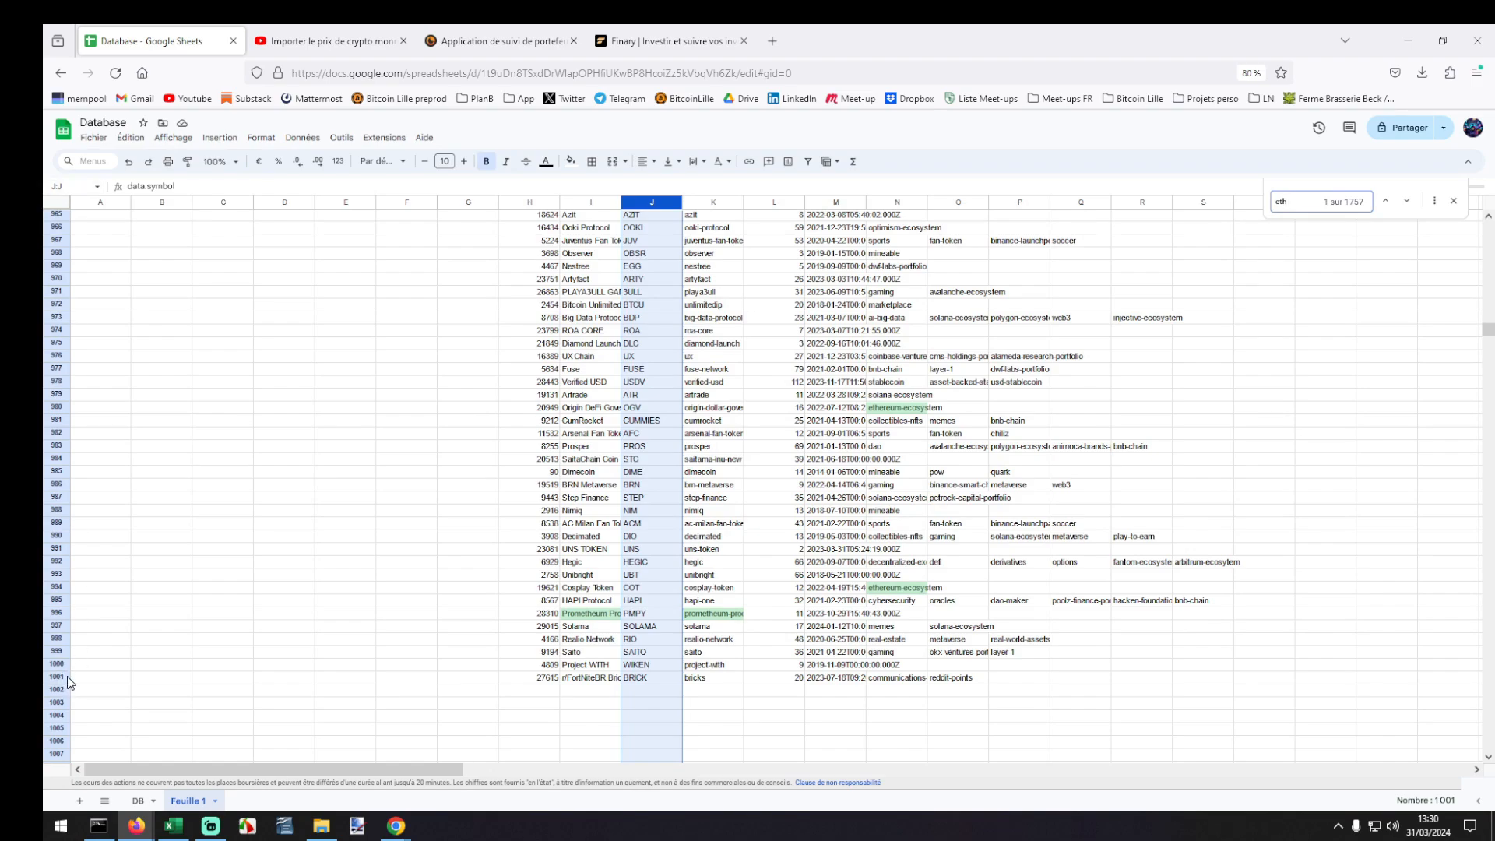
click(140, 802)
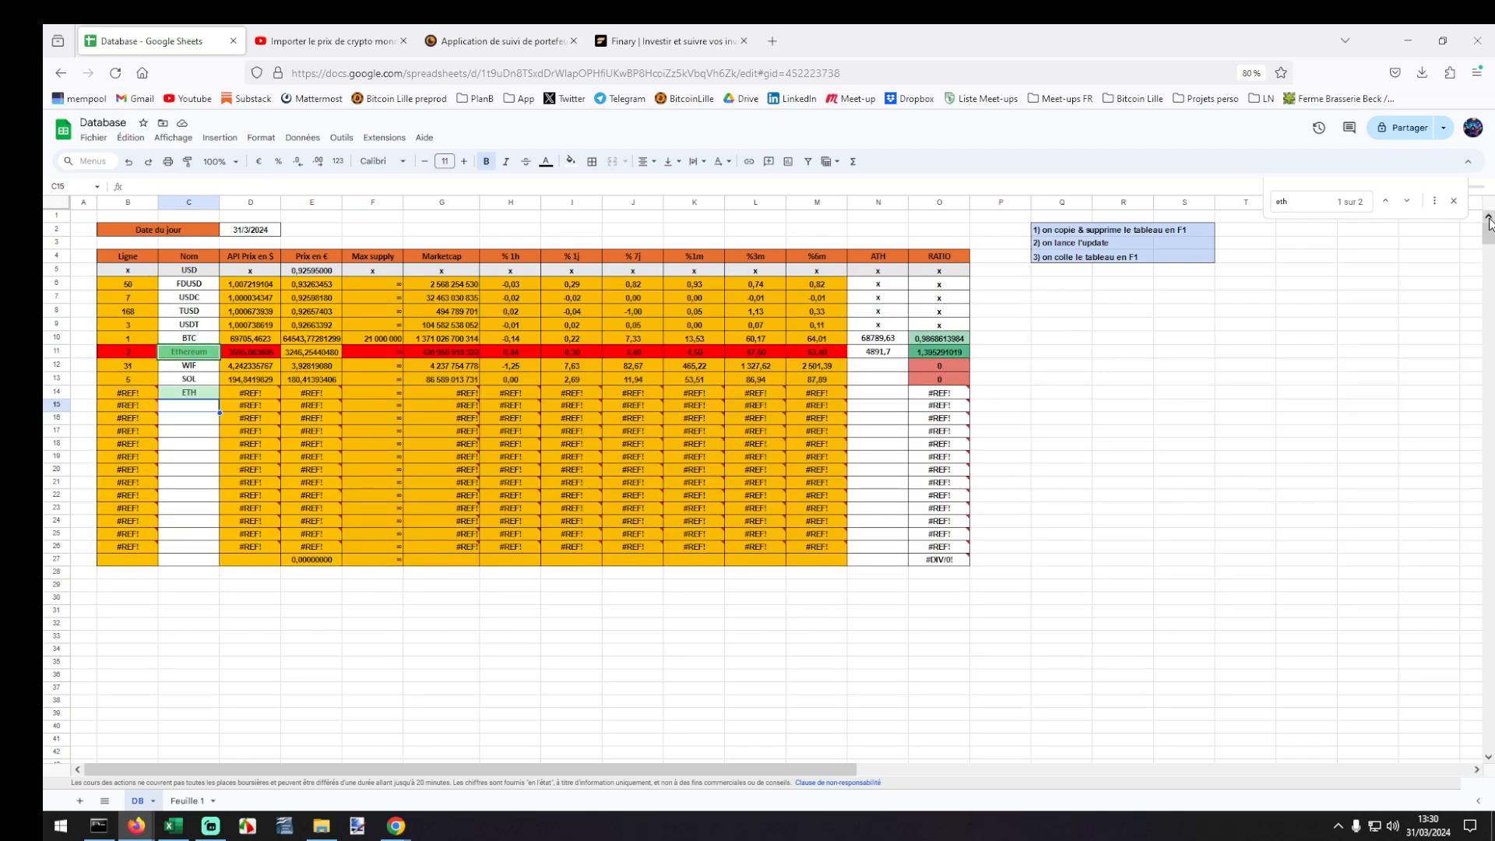
click(1453, 201)
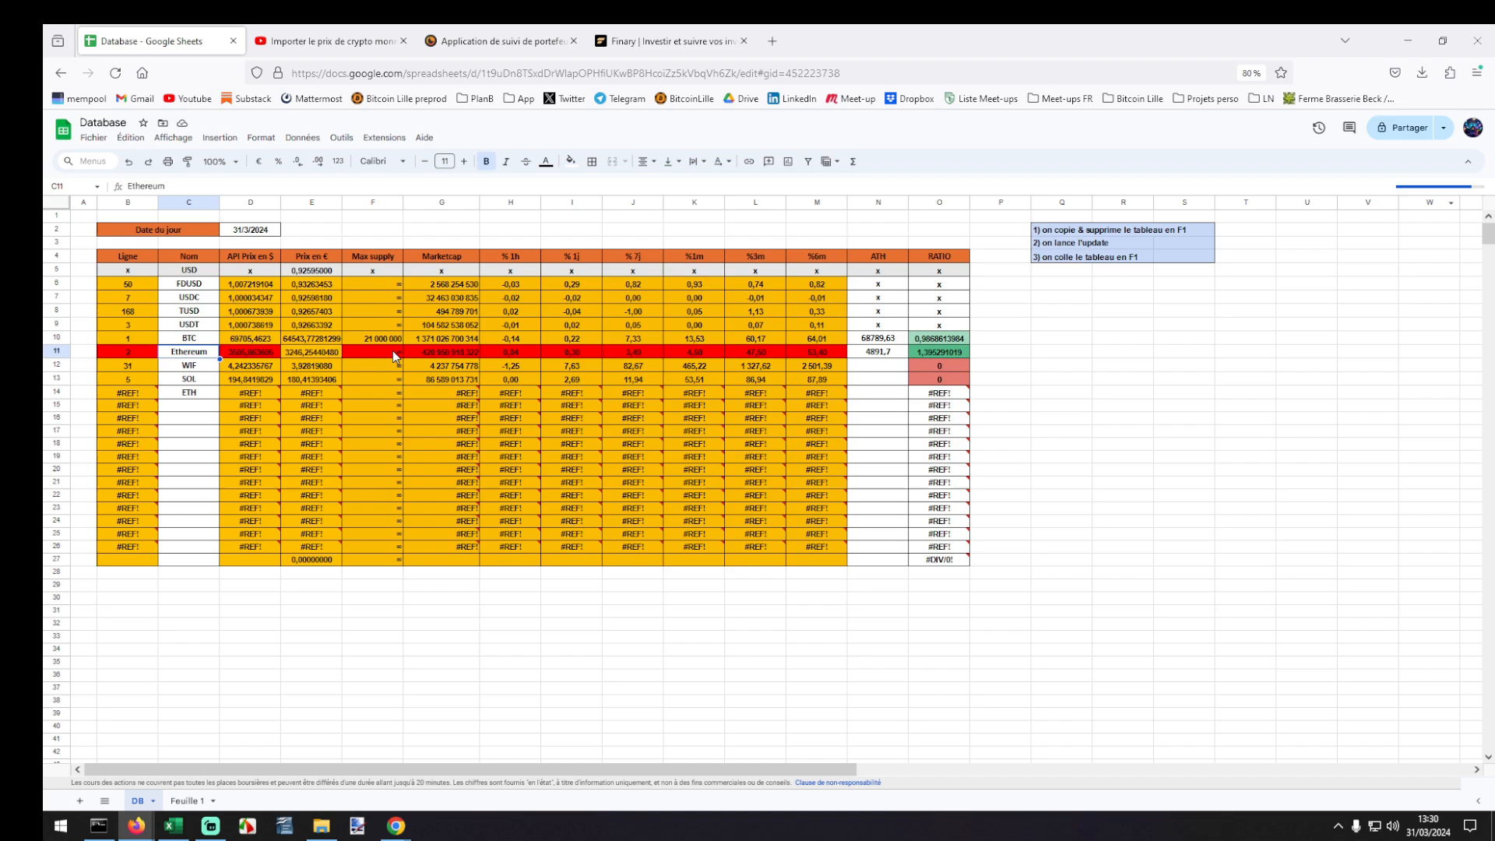
Compare the ETH entry in C14 with the Ethereum cells B11:M11 on the DB sheet.
click(191, 399)
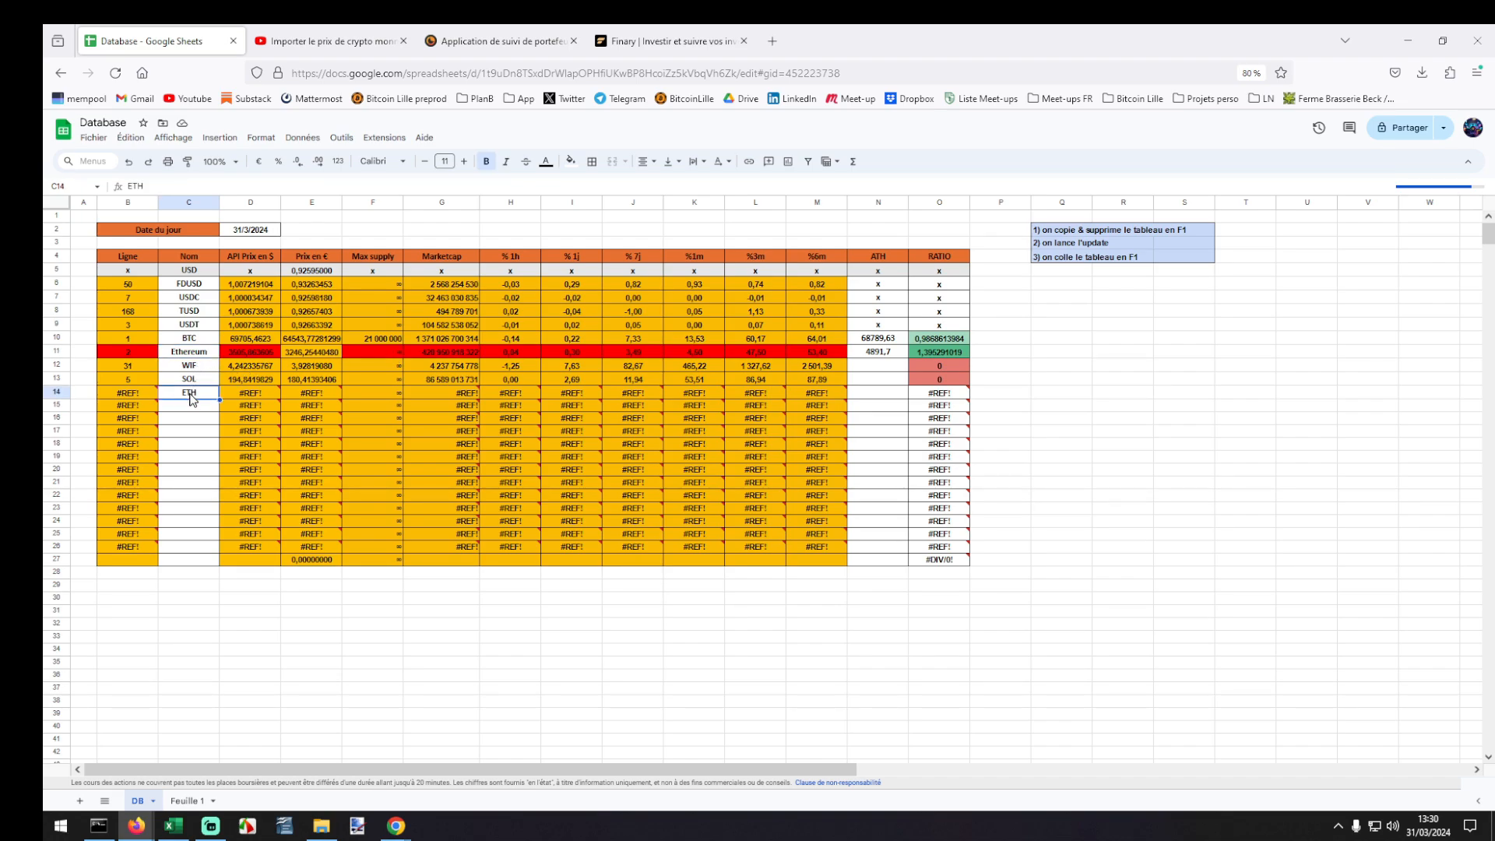
click(204, 382)
click(192, 395)
drag(148, 349, 814, 356)
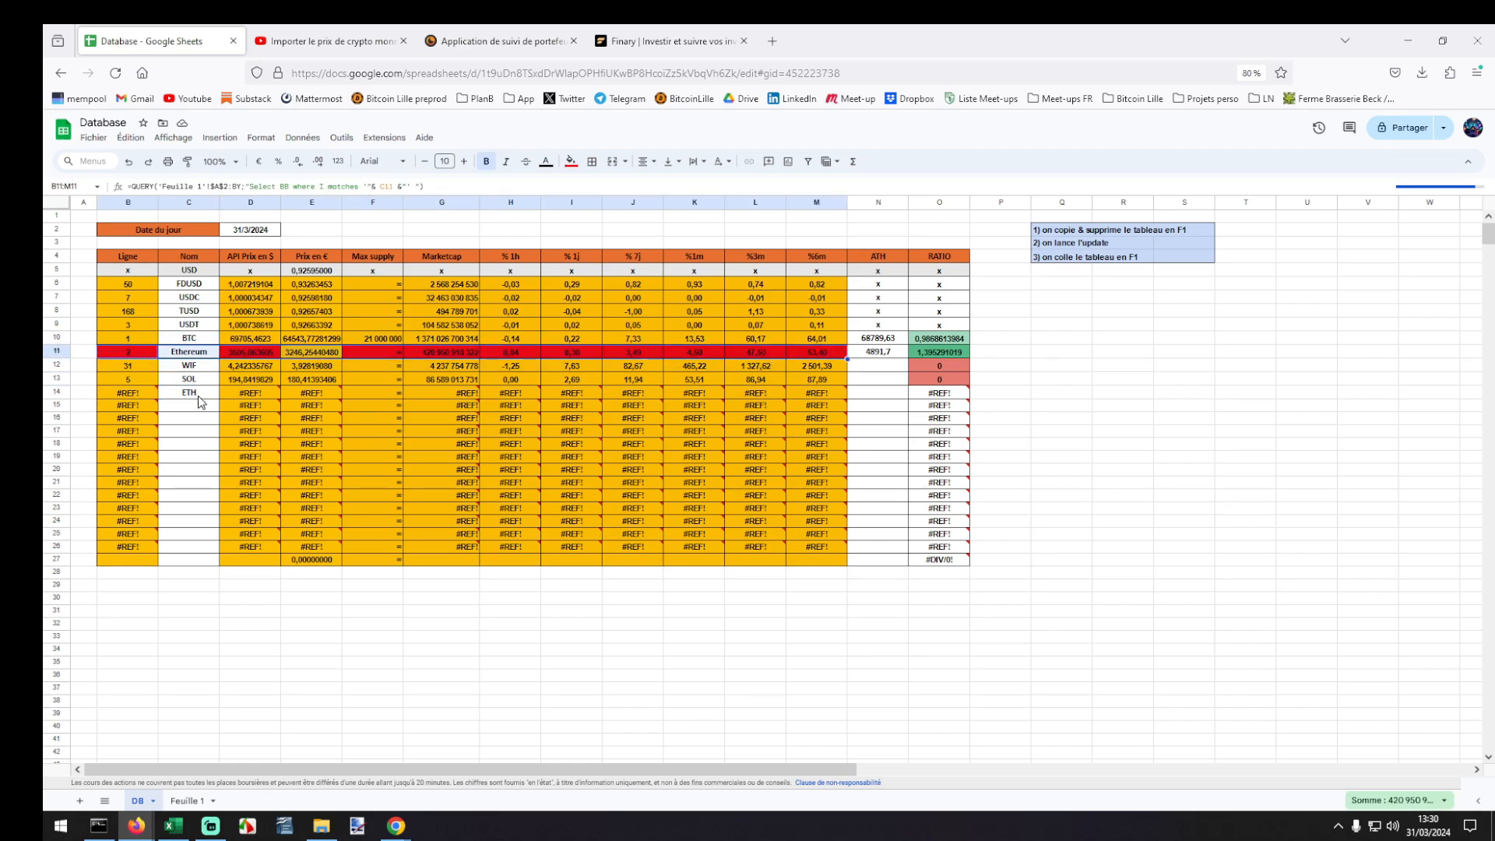
click(173, 397)
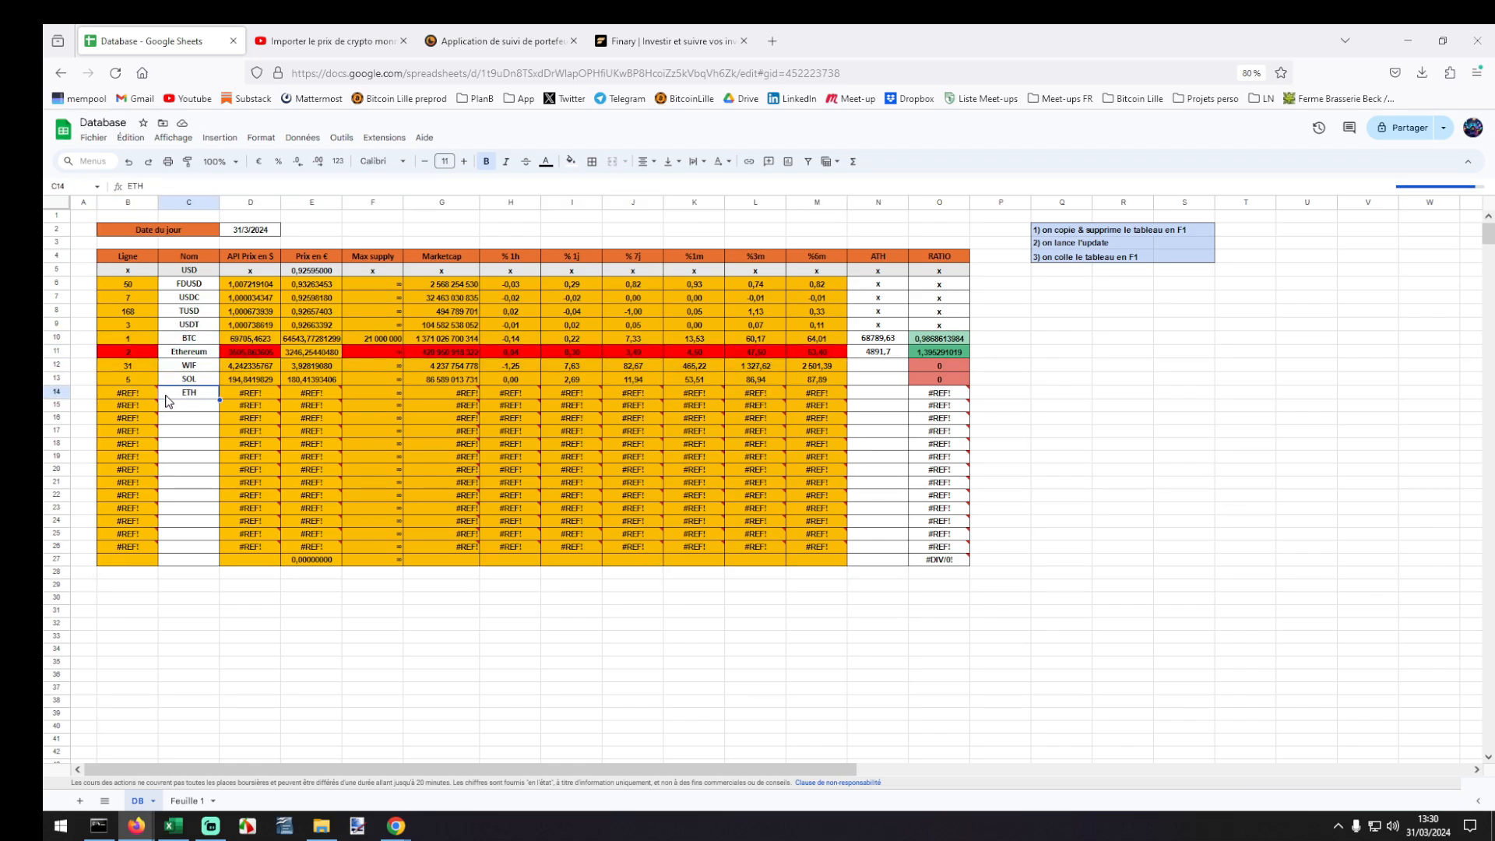
Compare the Ethereum entry in C11 with the data.name column of Feuille 1 and return to the DB sheet.
click(182, 356)
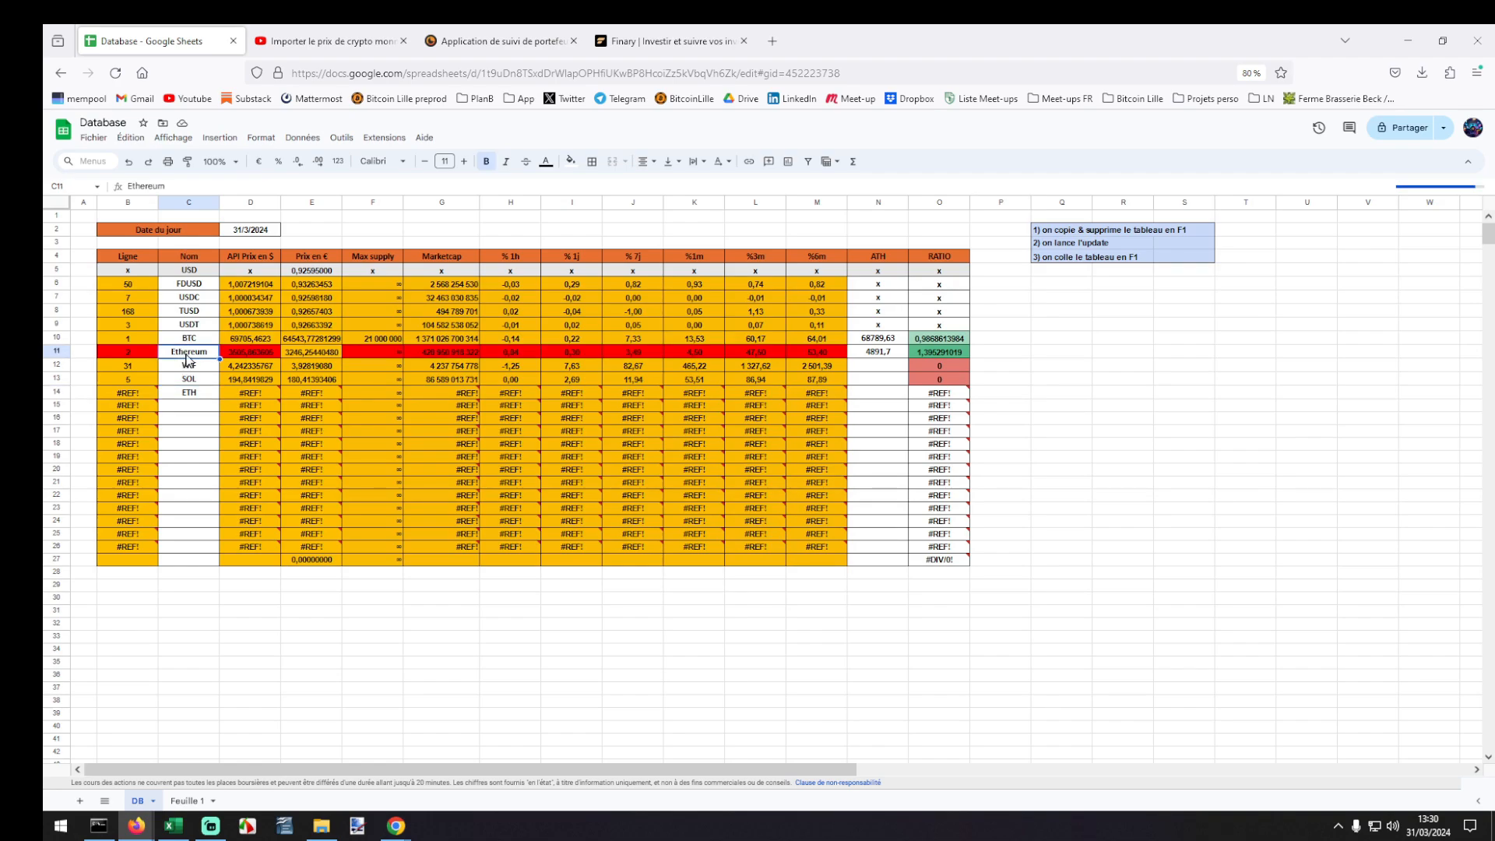
click(186, 800)
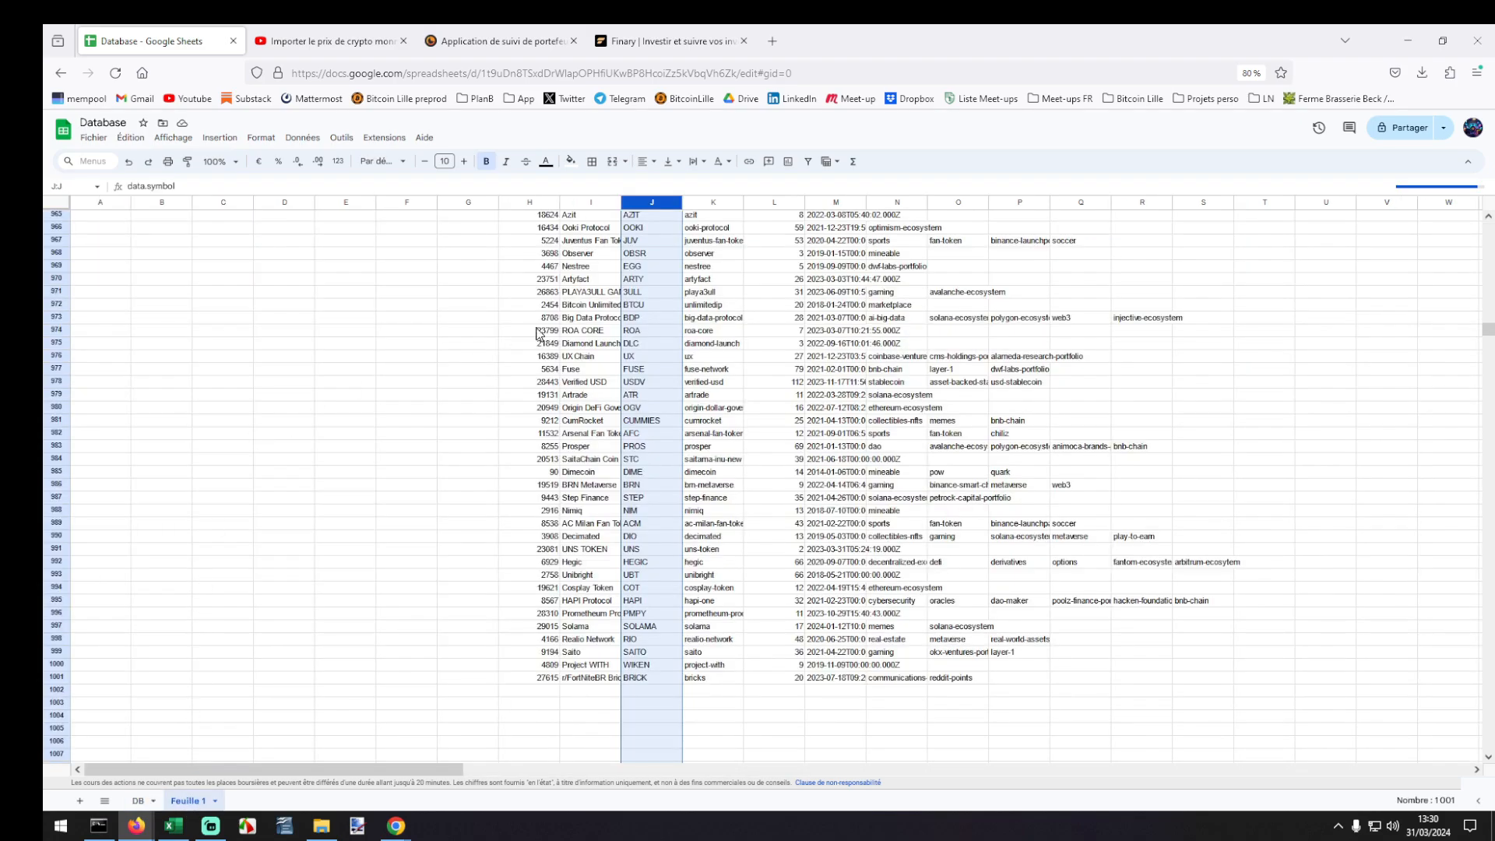
drag(1487, 328, 1487, 232)
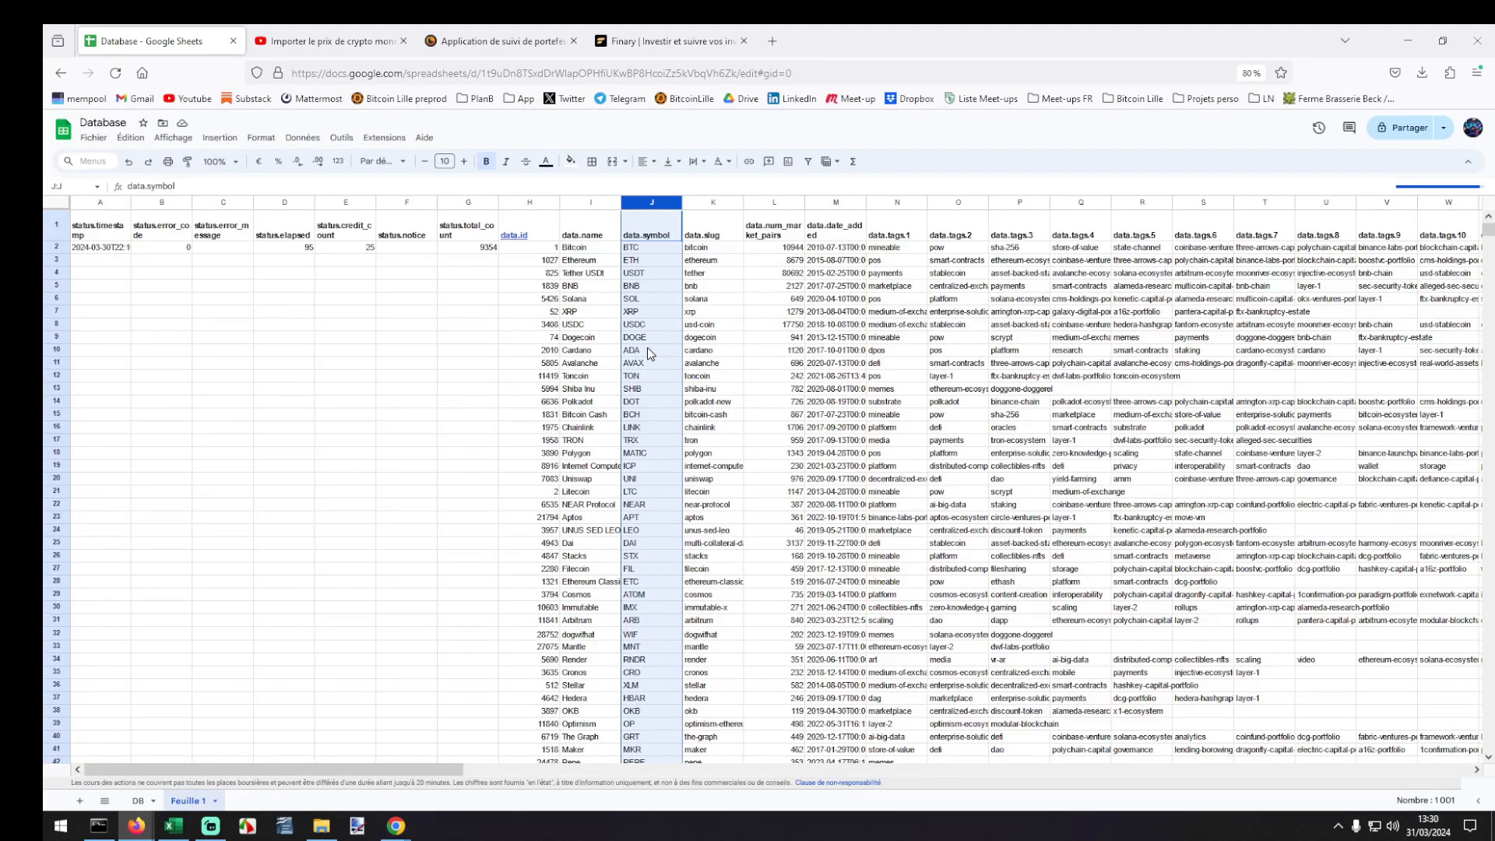
click(601, 204)
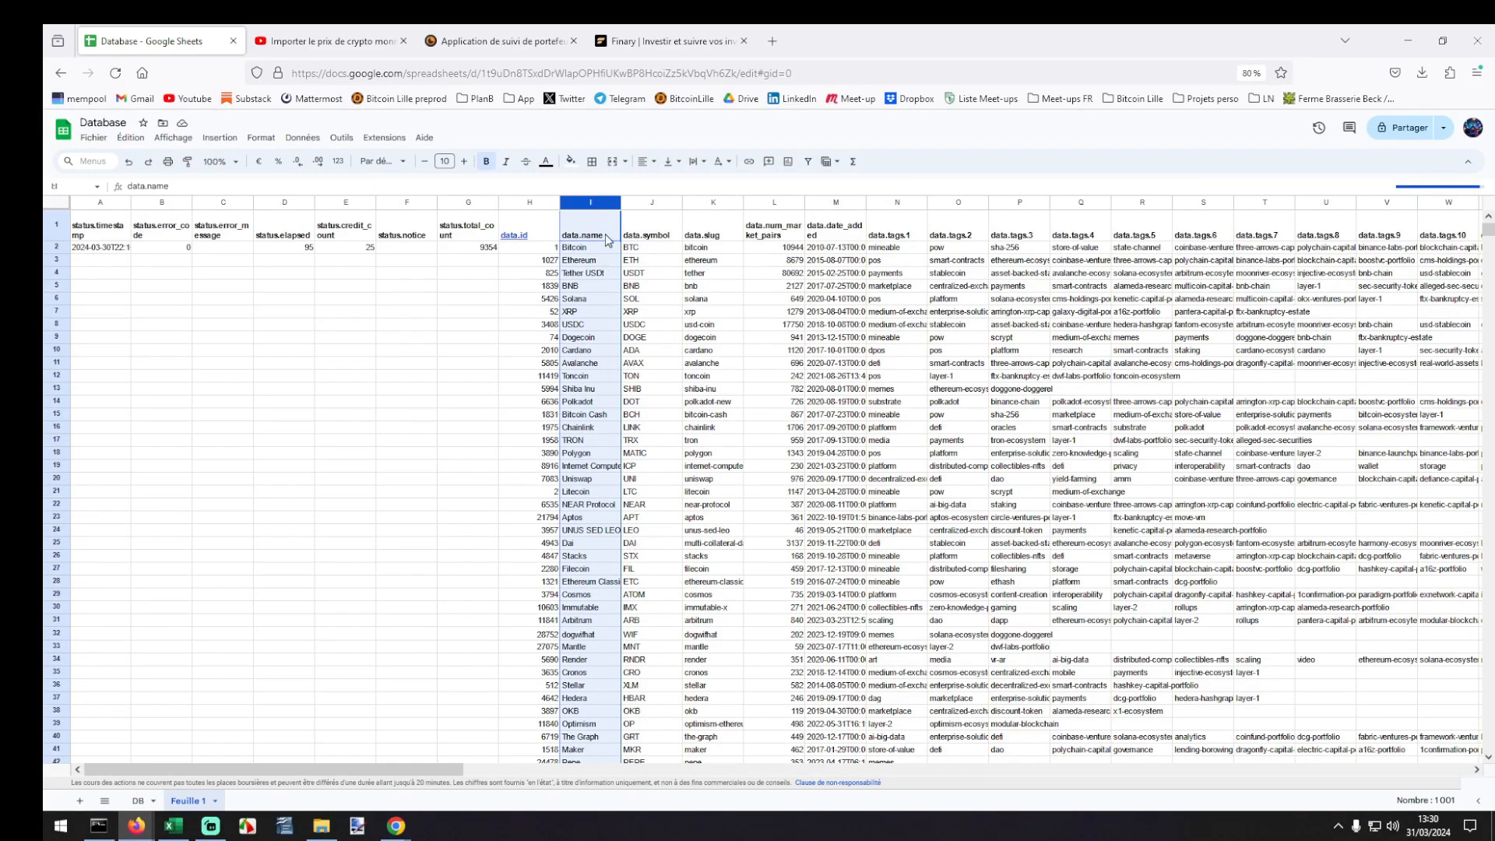
click(138, 800)
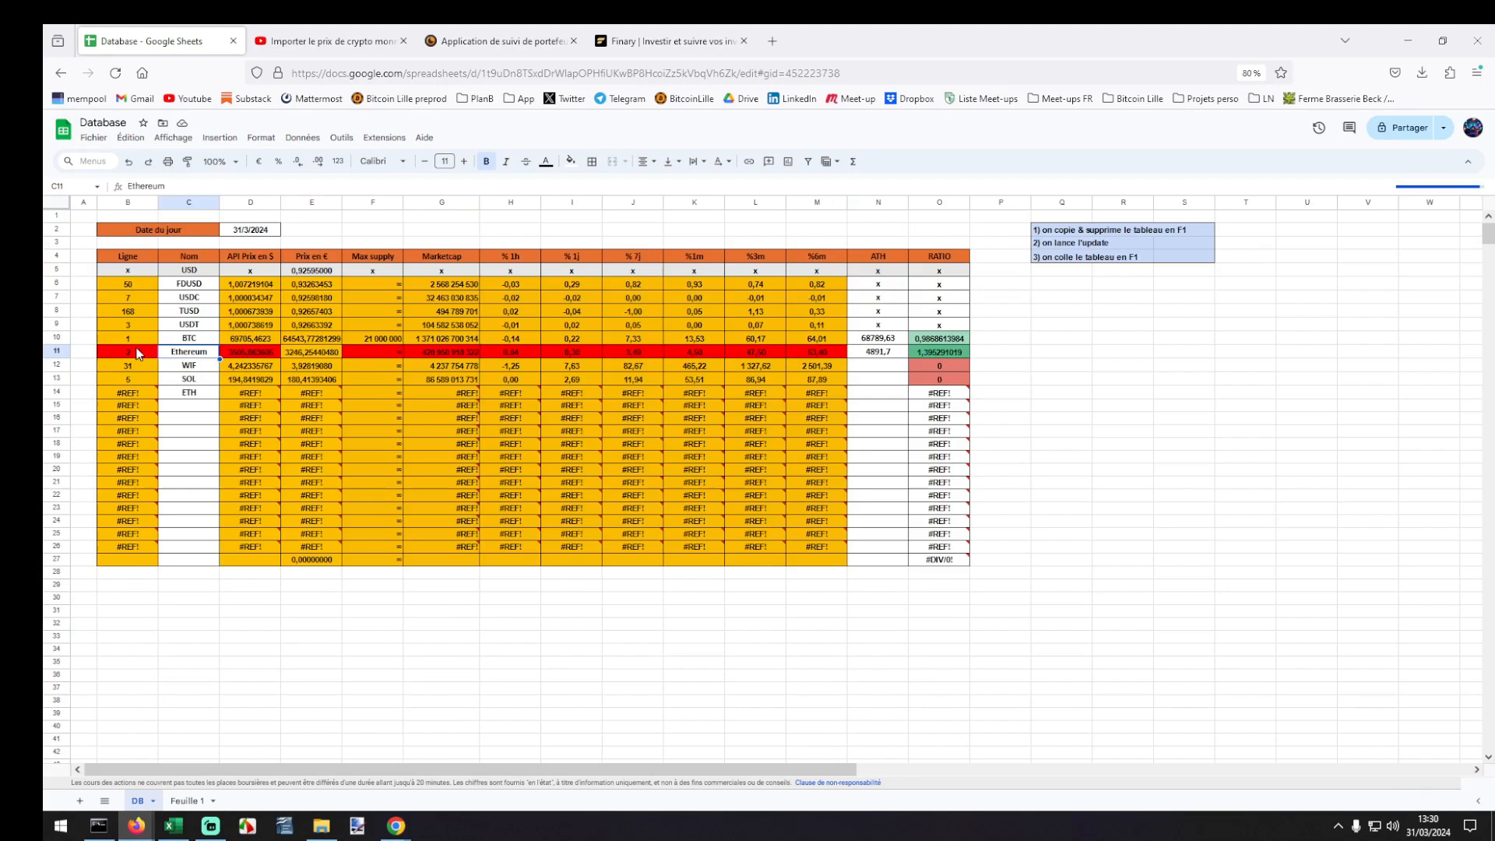
Examine the QUERY formula in B11, highlighting the column letter I in its "where I matches" condition, and leave the cell.
double_click(132, 352)
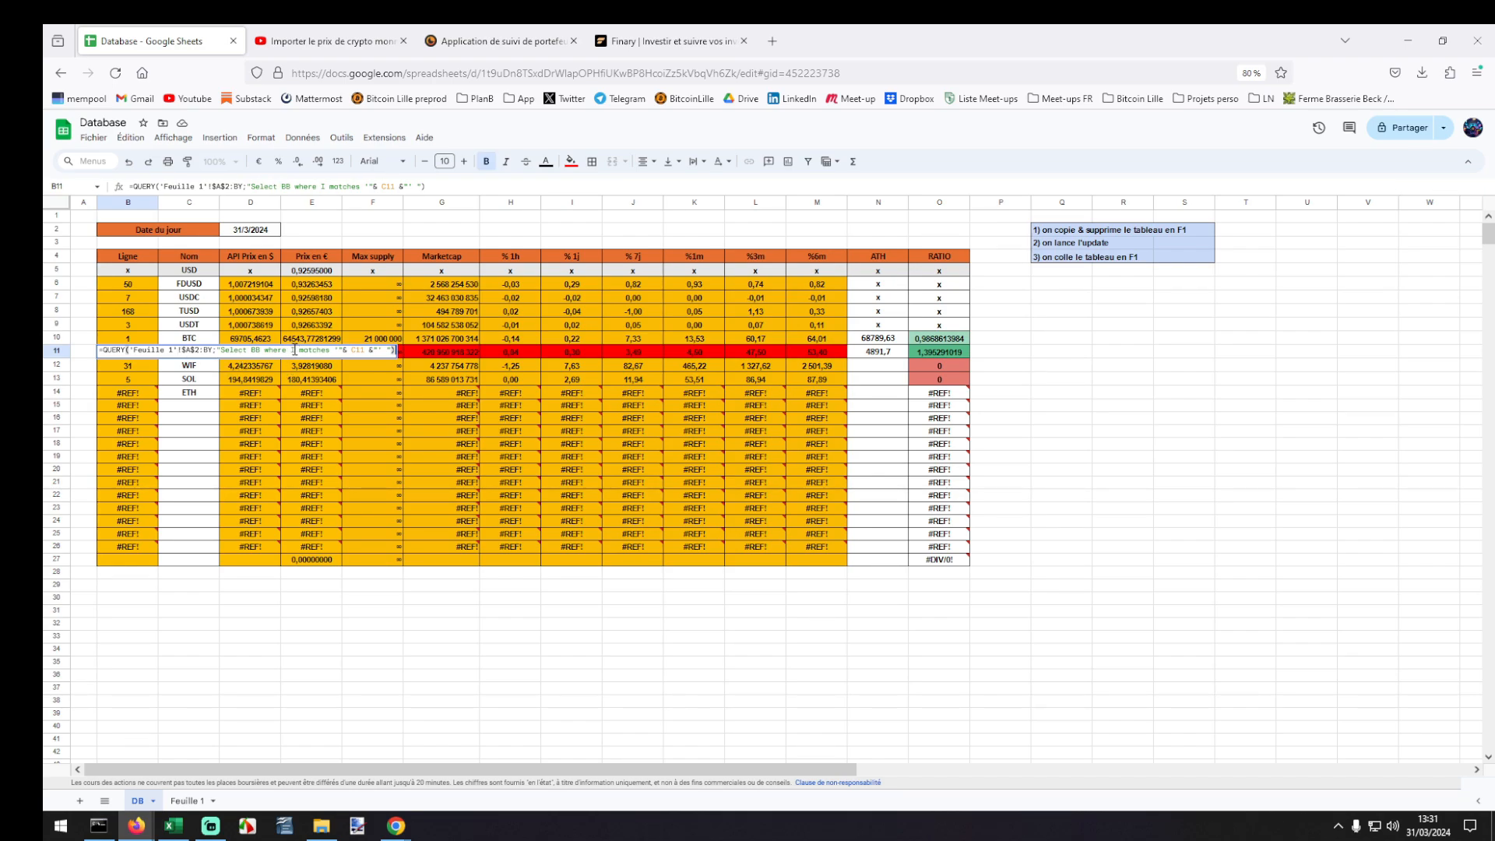
drag(296, 350, 293, 348)
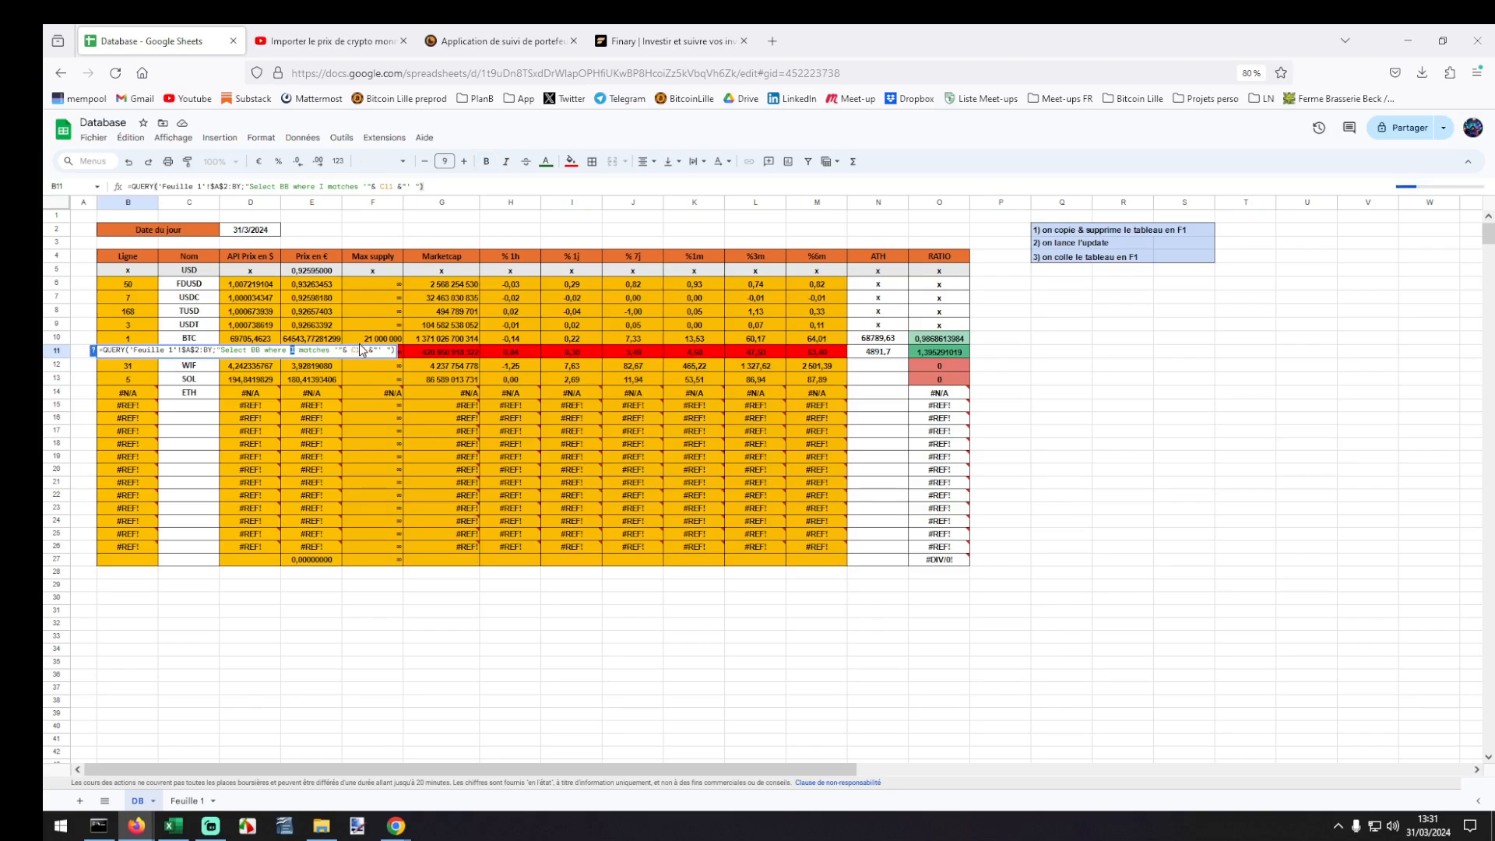
click(251, 350)
click(127, 600)
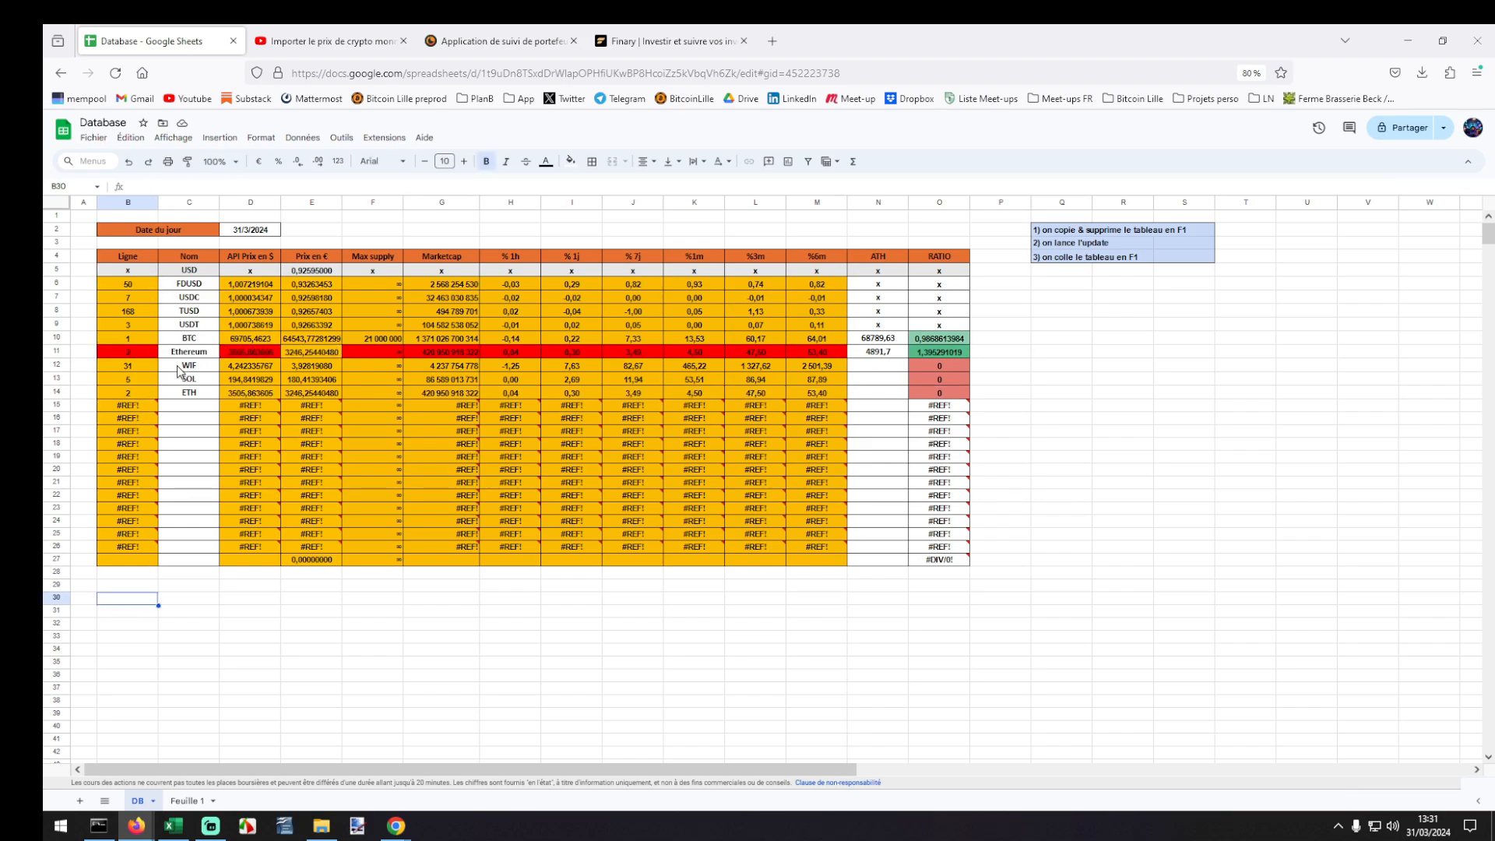
Highlight the ETH row B14:M14 and compare the ETH entry in C14 with the Ethereum entry in C11.
drag(137, 393, 825, 393)
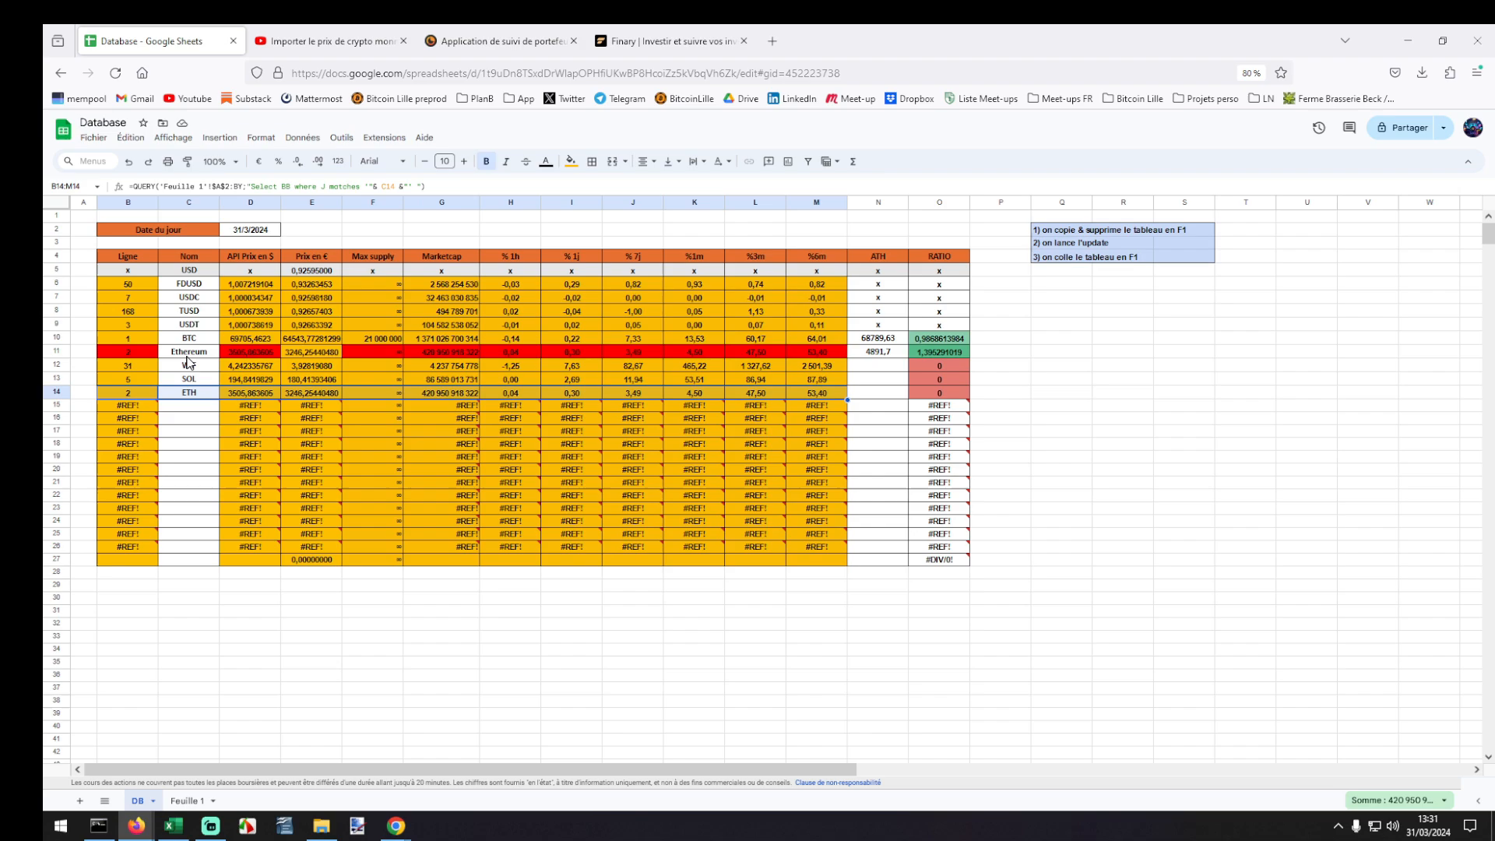
click(189, 358)
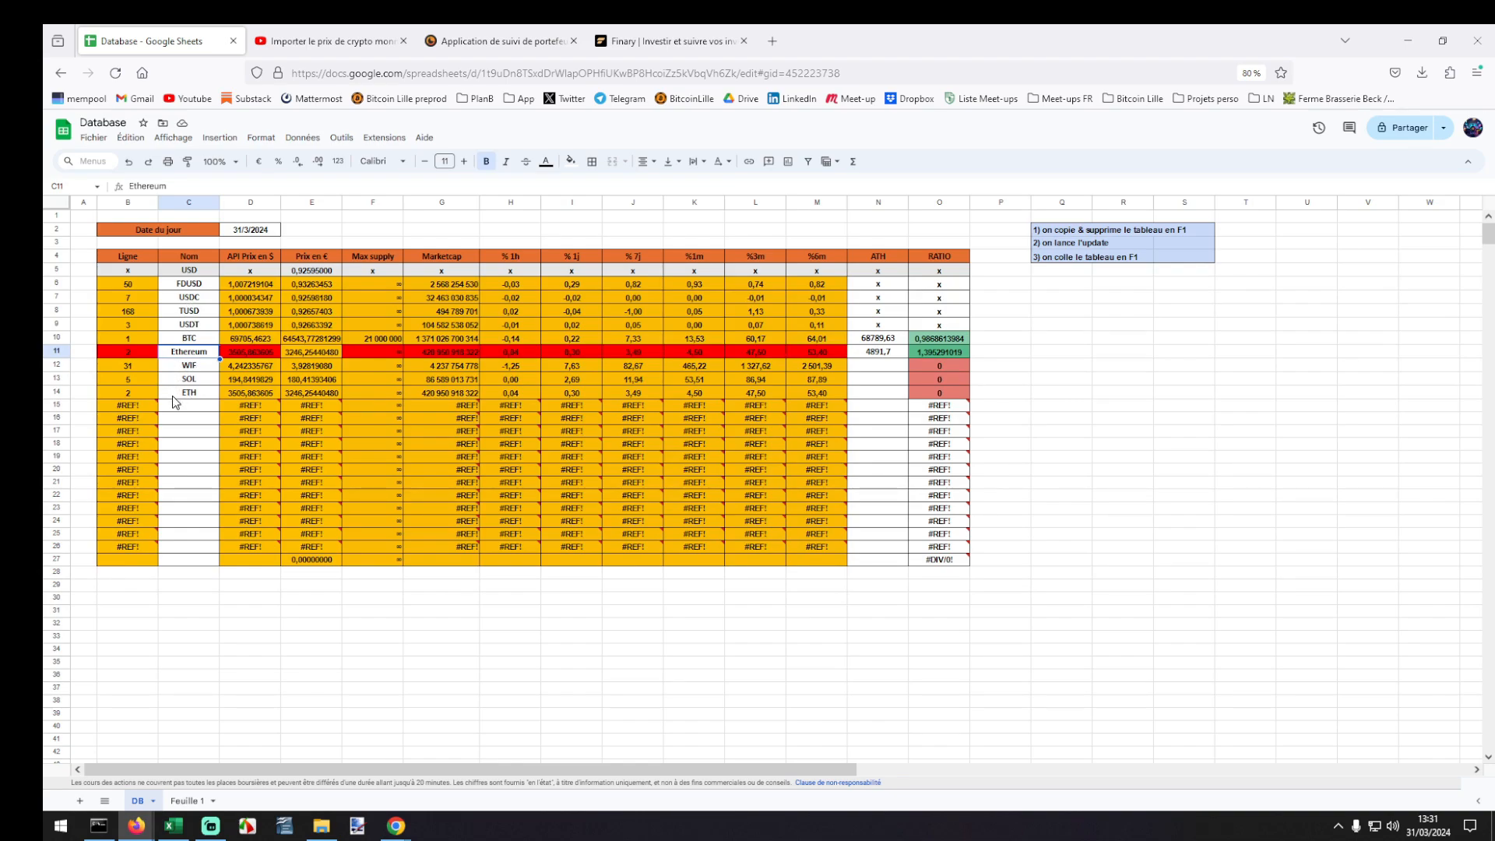
double_click(188, 357)
key(Return)
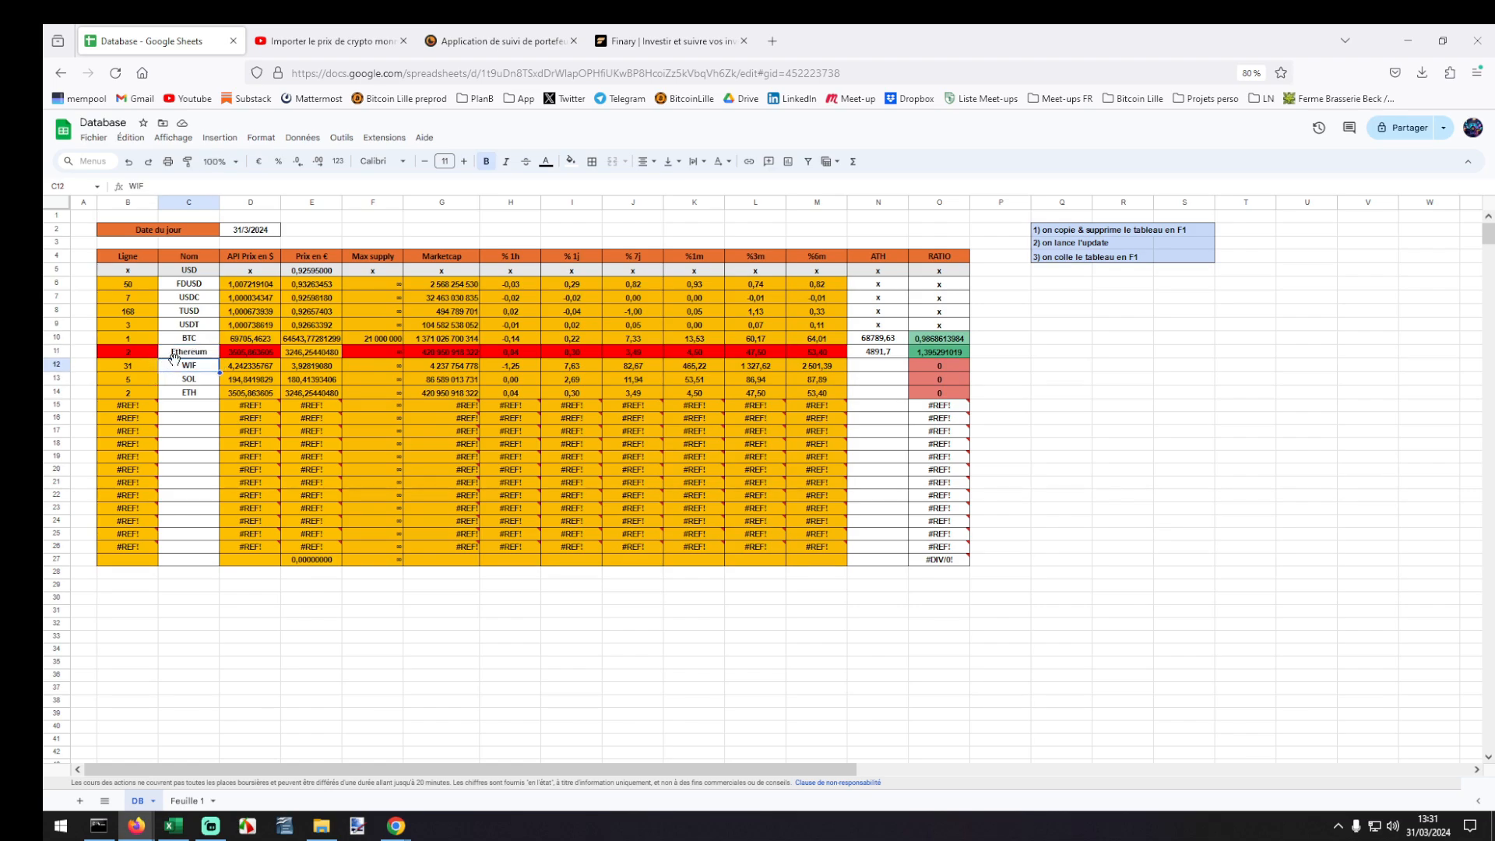
click(175, 396)
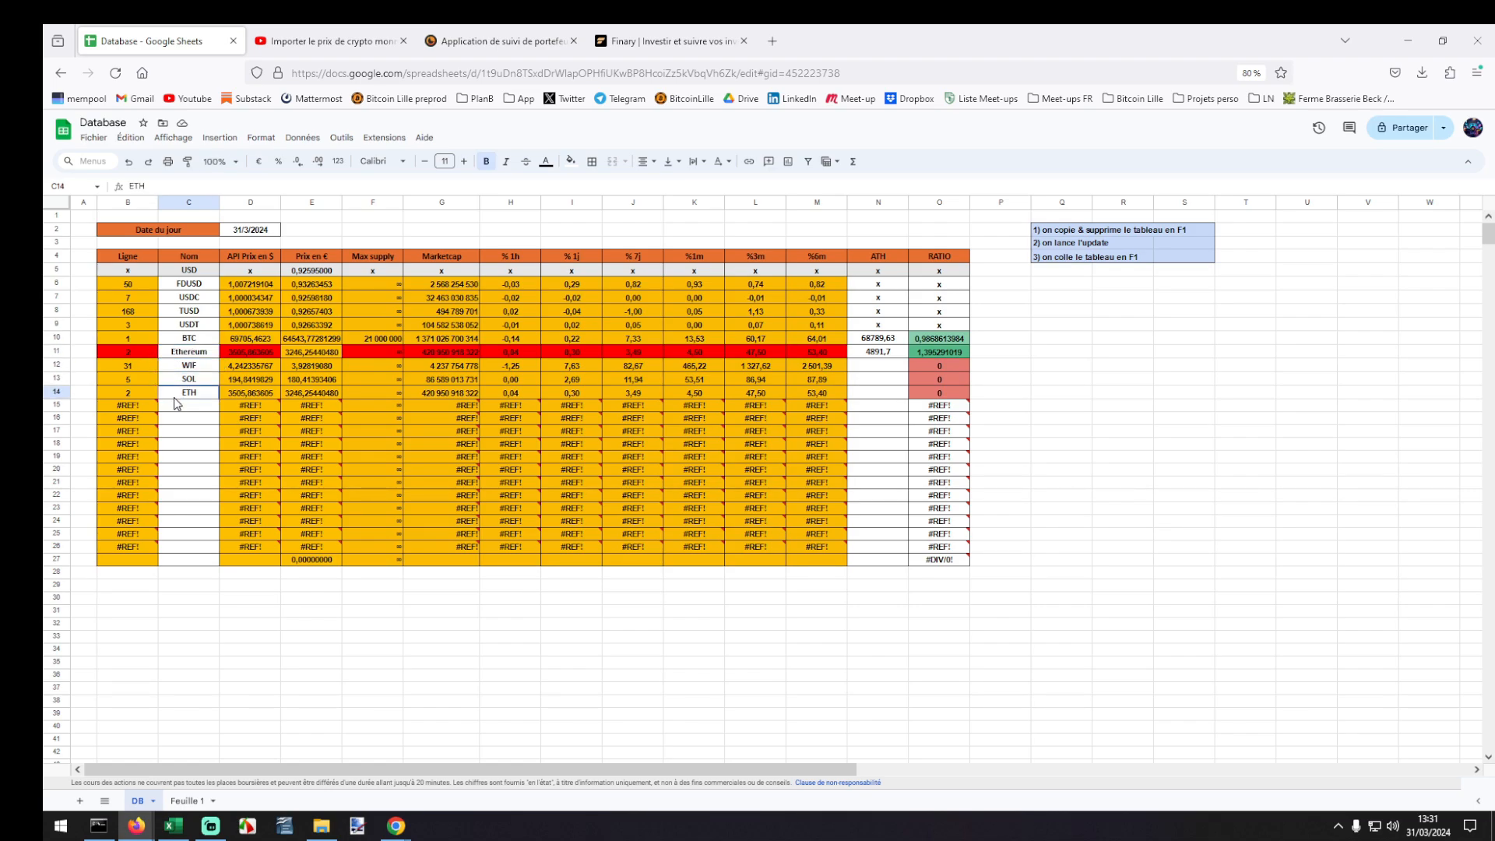
click(172, 352)
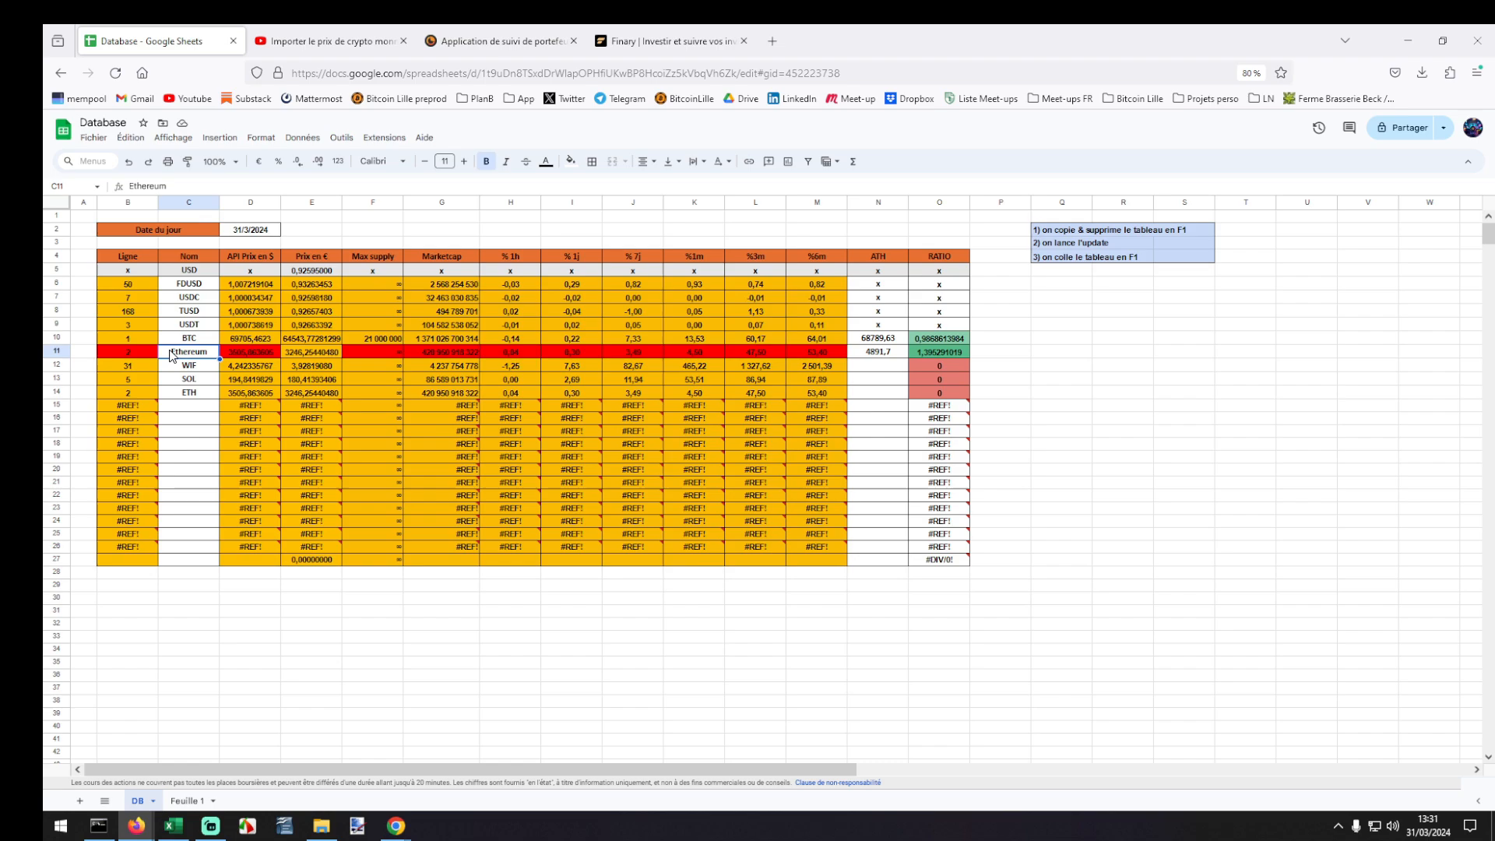
Show the data.symbol and data.name columns in Feuille 1, and inspect the B11 formula back on the DB sheet.
click(187, 801)
click(646, 205)
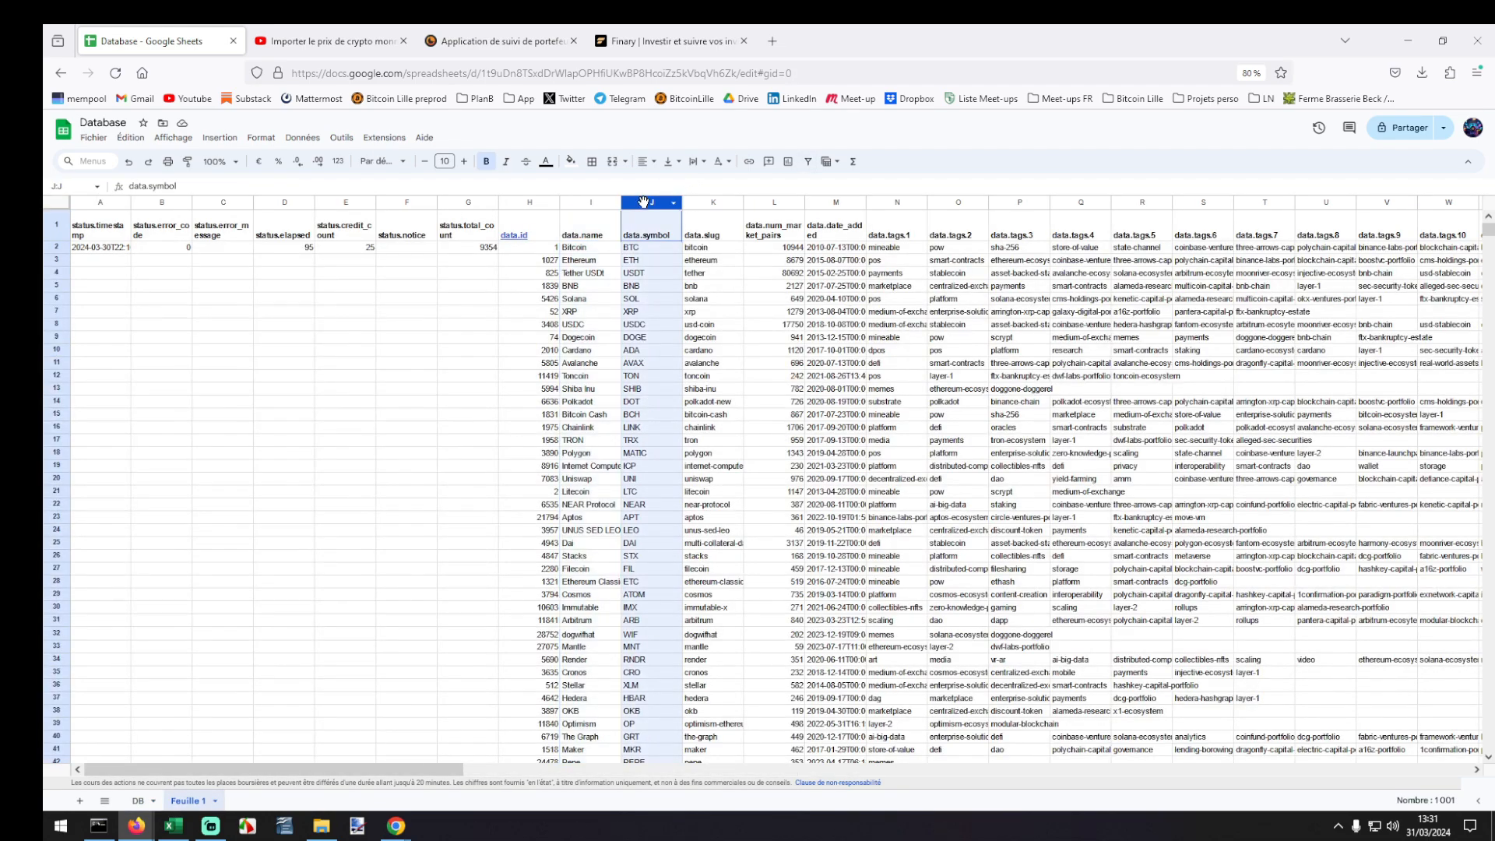
click(598, 204)
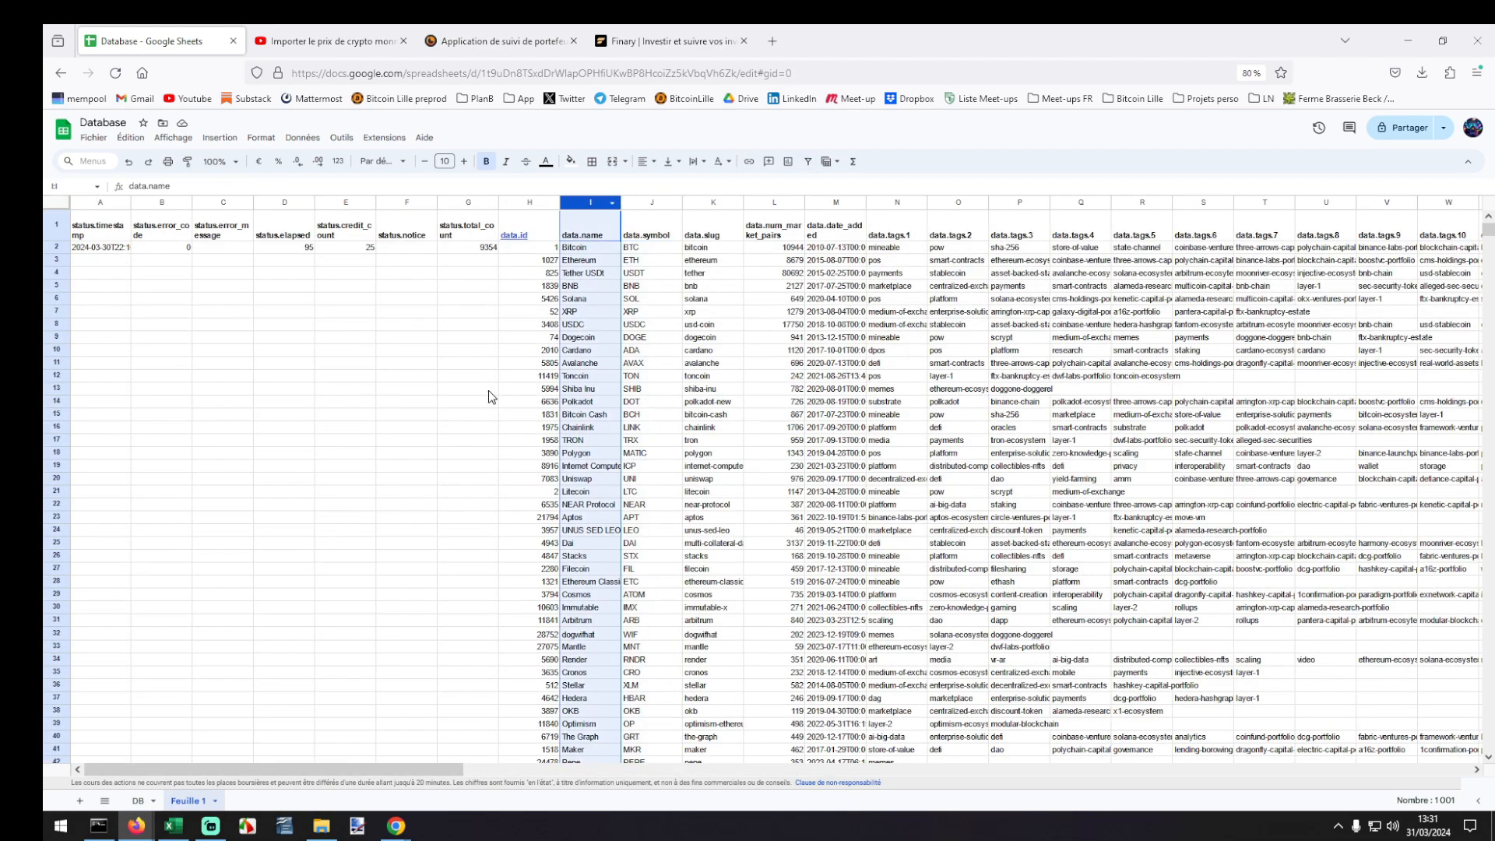
click(138, 800)
click(126, 352)
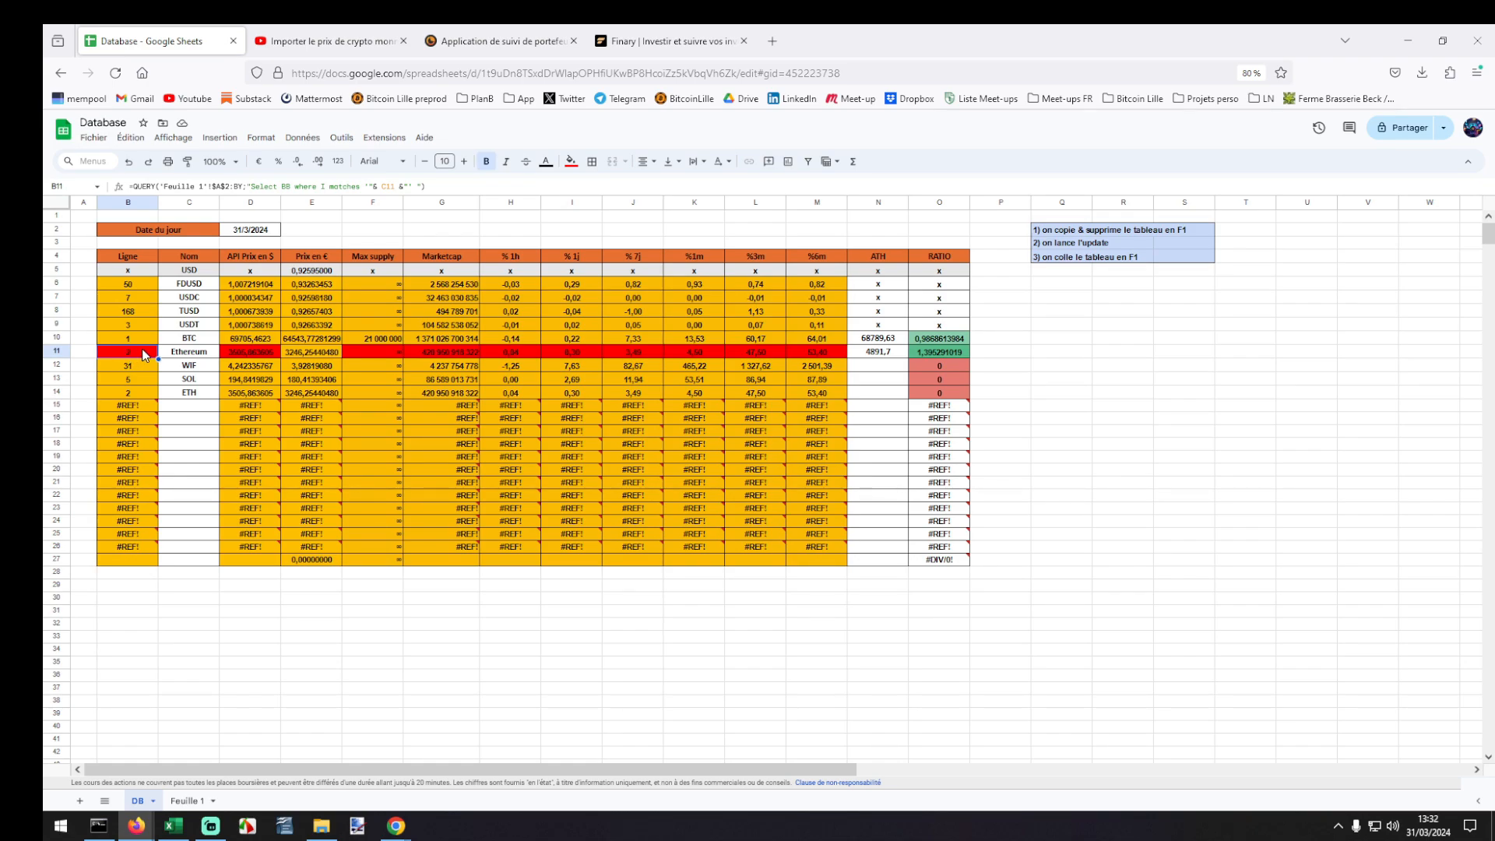
Review the DB table by highlighting B6:M27, the Nom cells C6:C27 and the ATH and RATIO cells, and clear the selection.
click(131, 284)
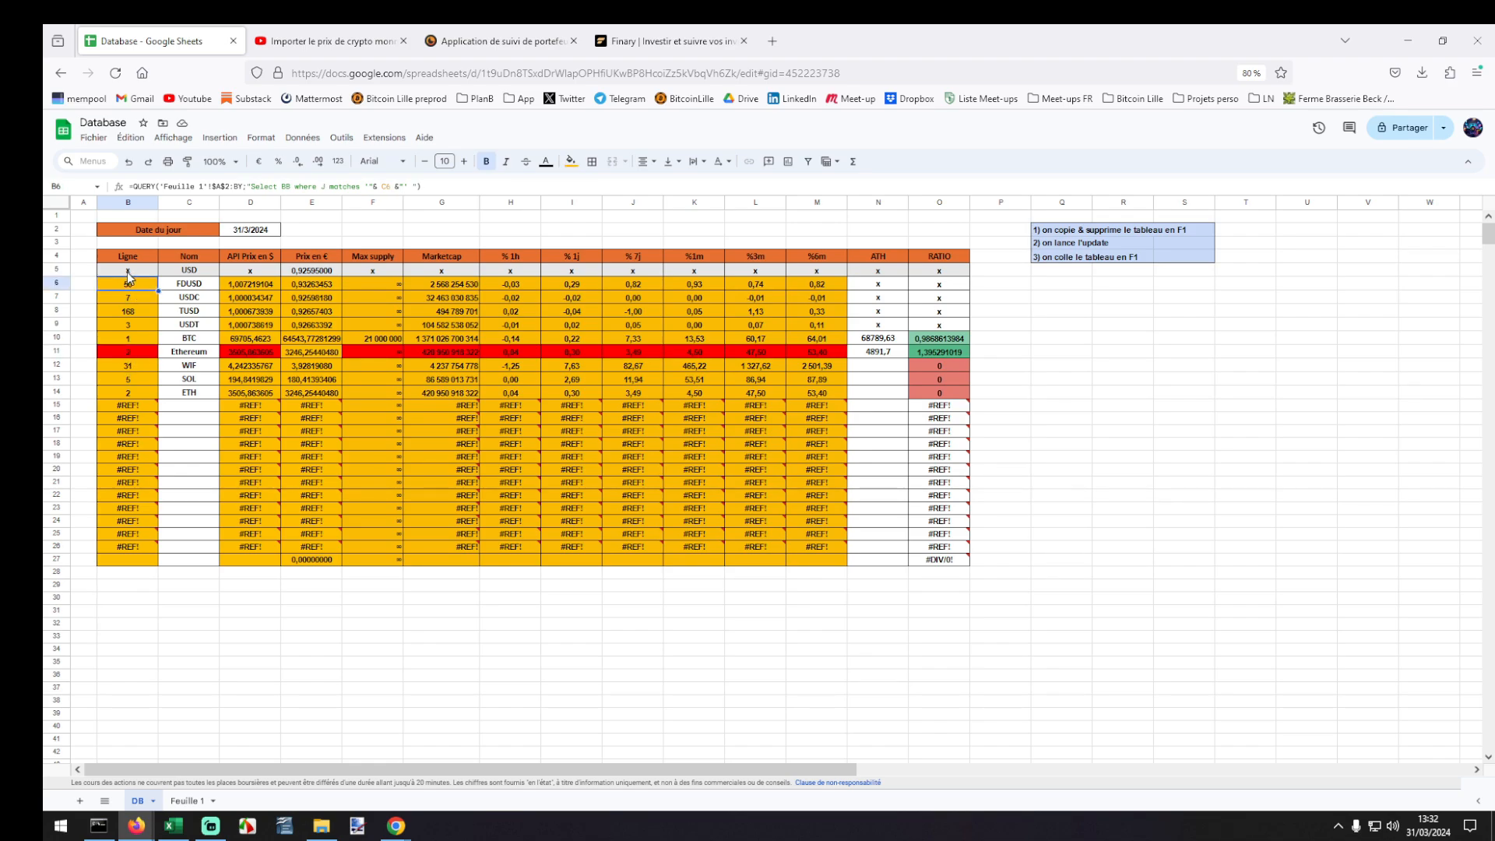
drag(127, 285, 811, 568)
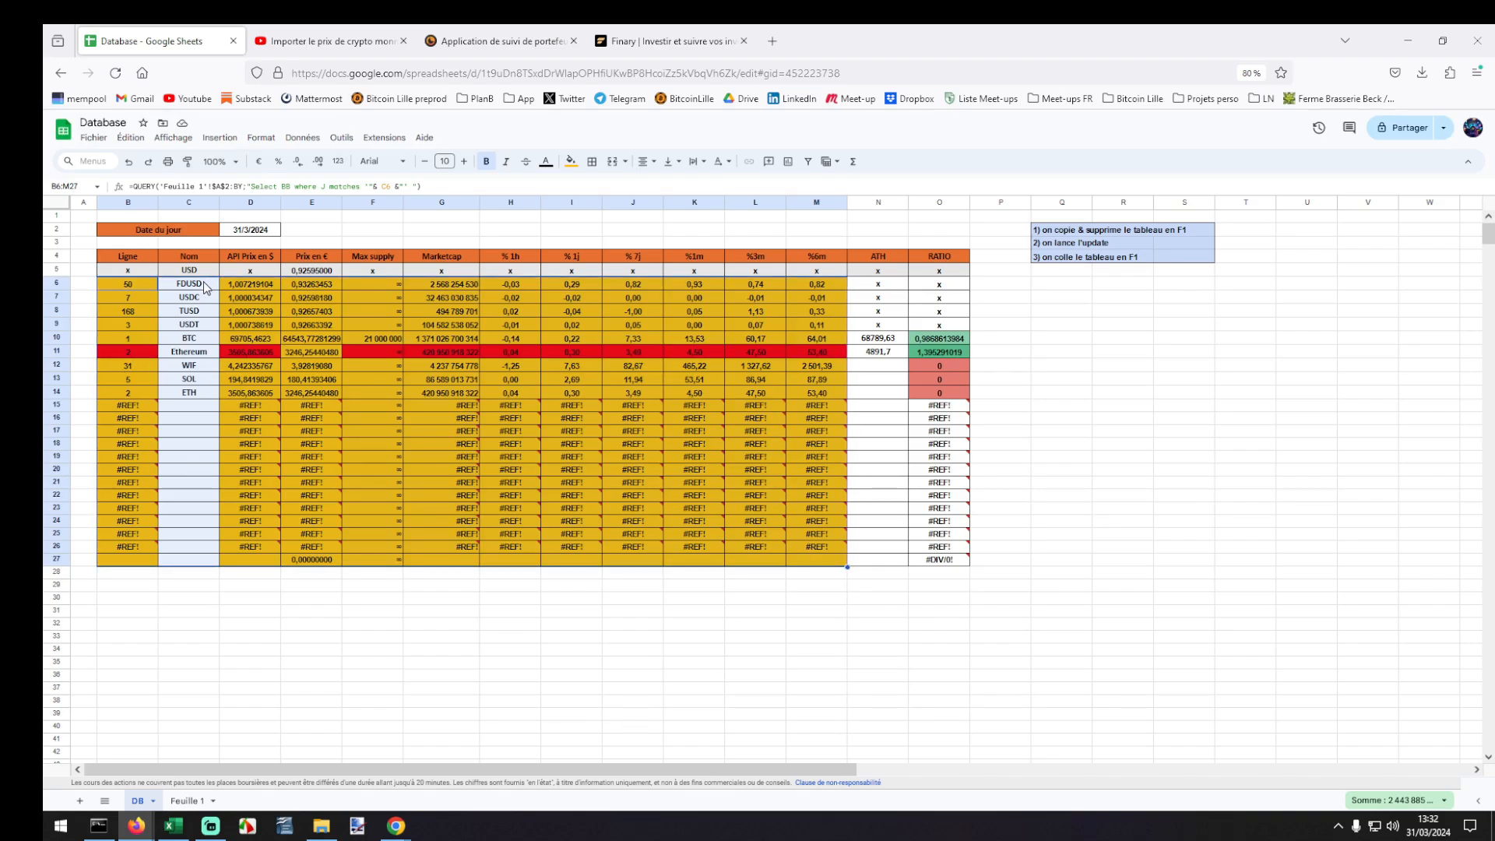
drag(206, 286, 201, 562)
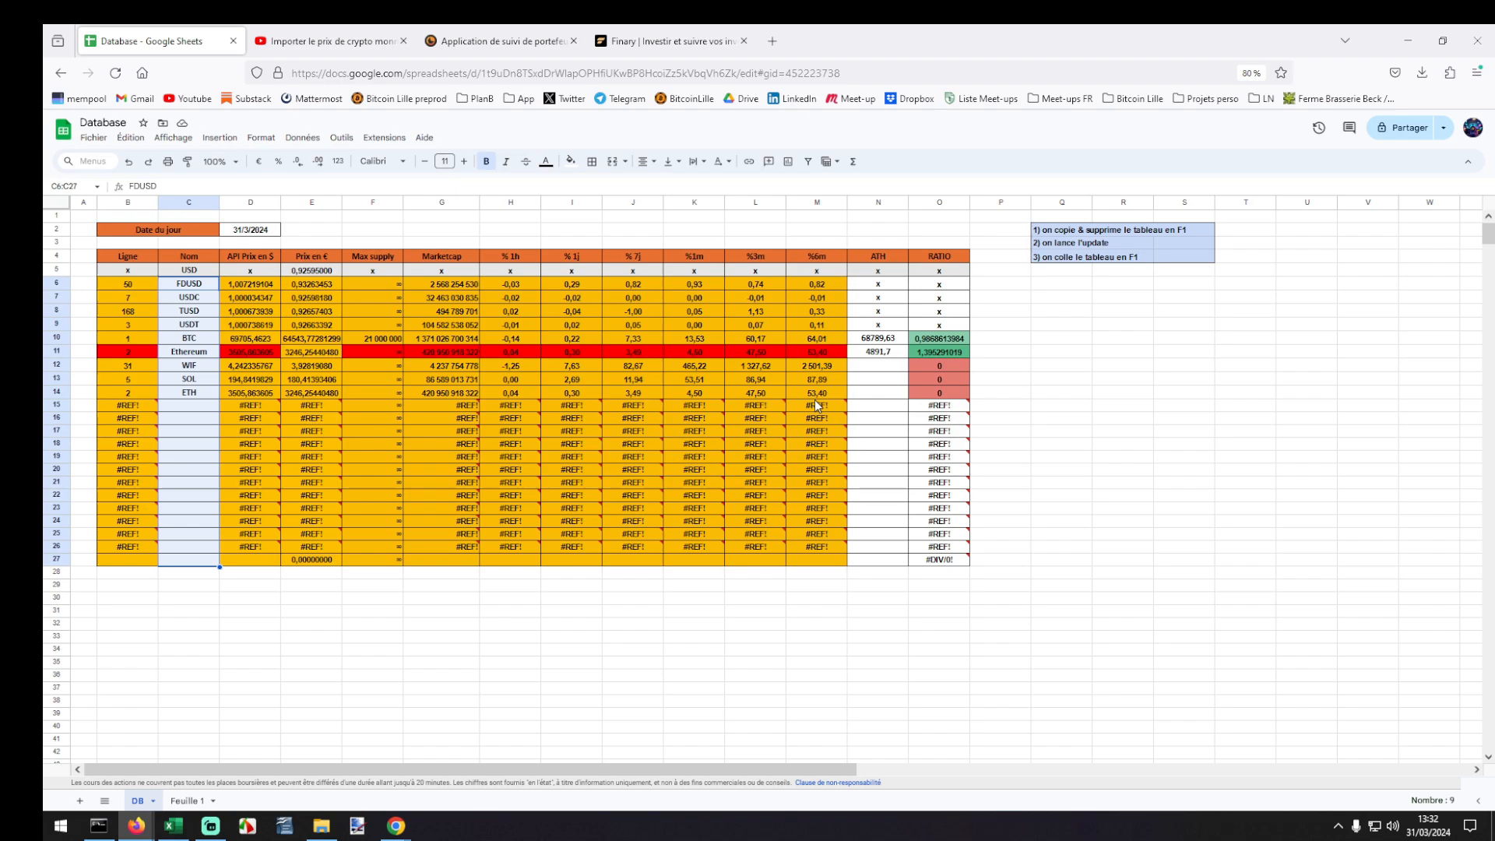
drag(878, 285, 942, 564)
click(1067, 341)
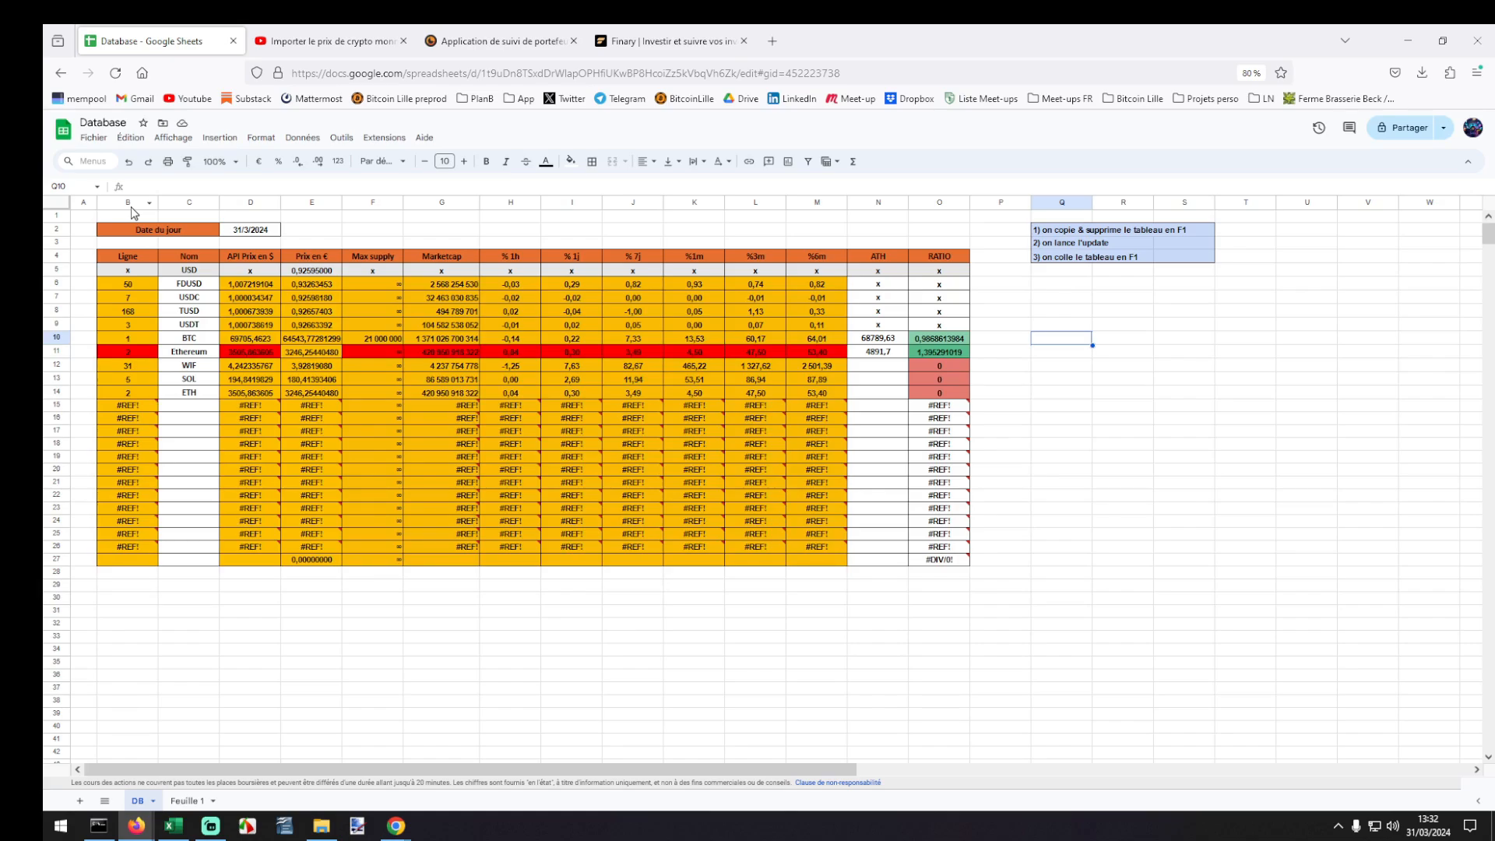
Select the BTC dollar price cell D10 and open the Google Workspace Marketplace for spreadsheet add-ons.
click(261, 338)
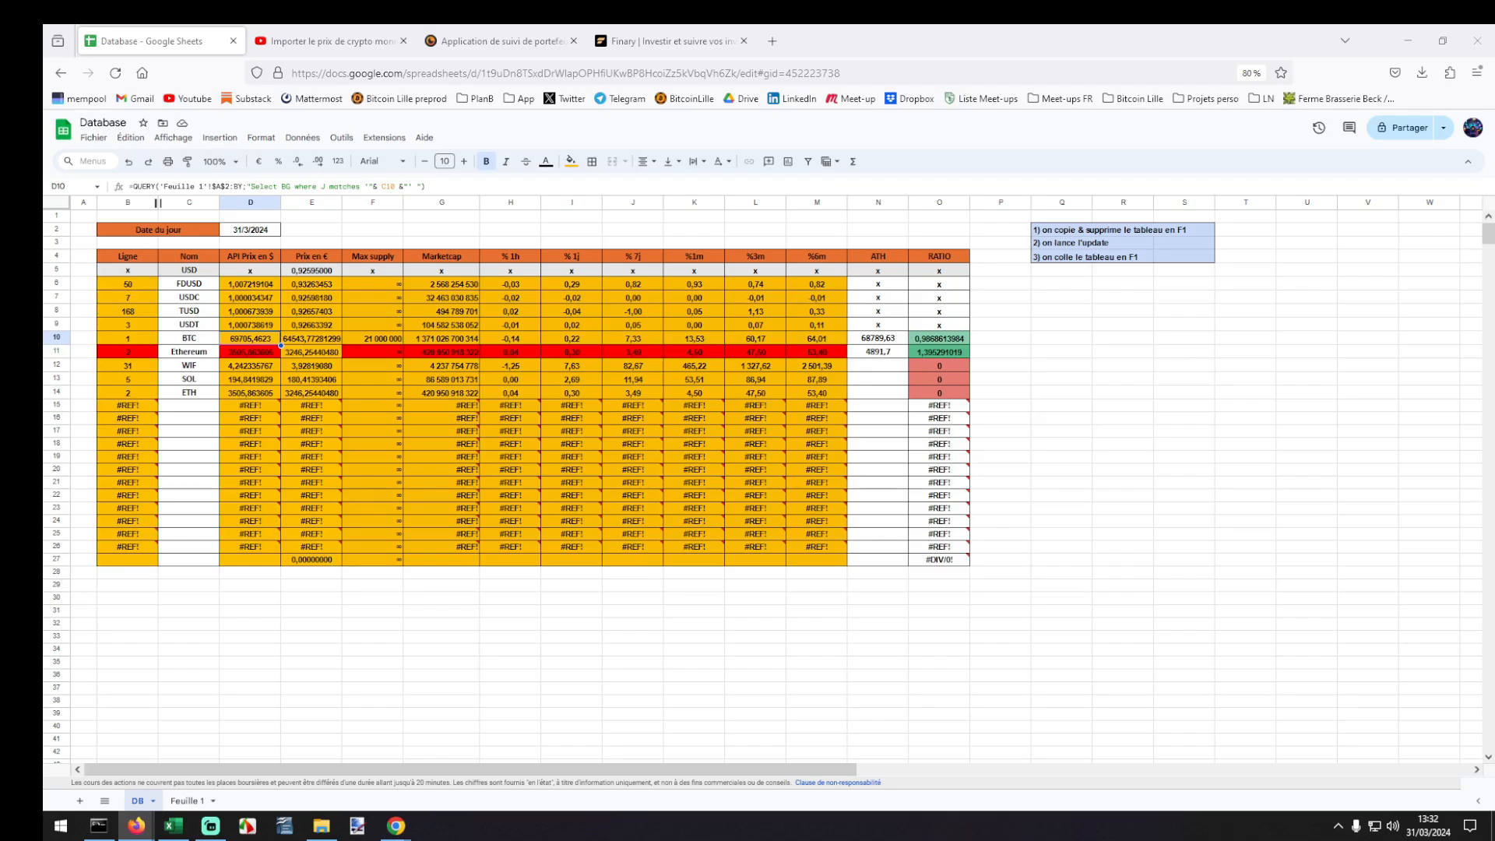
click(379, 139)
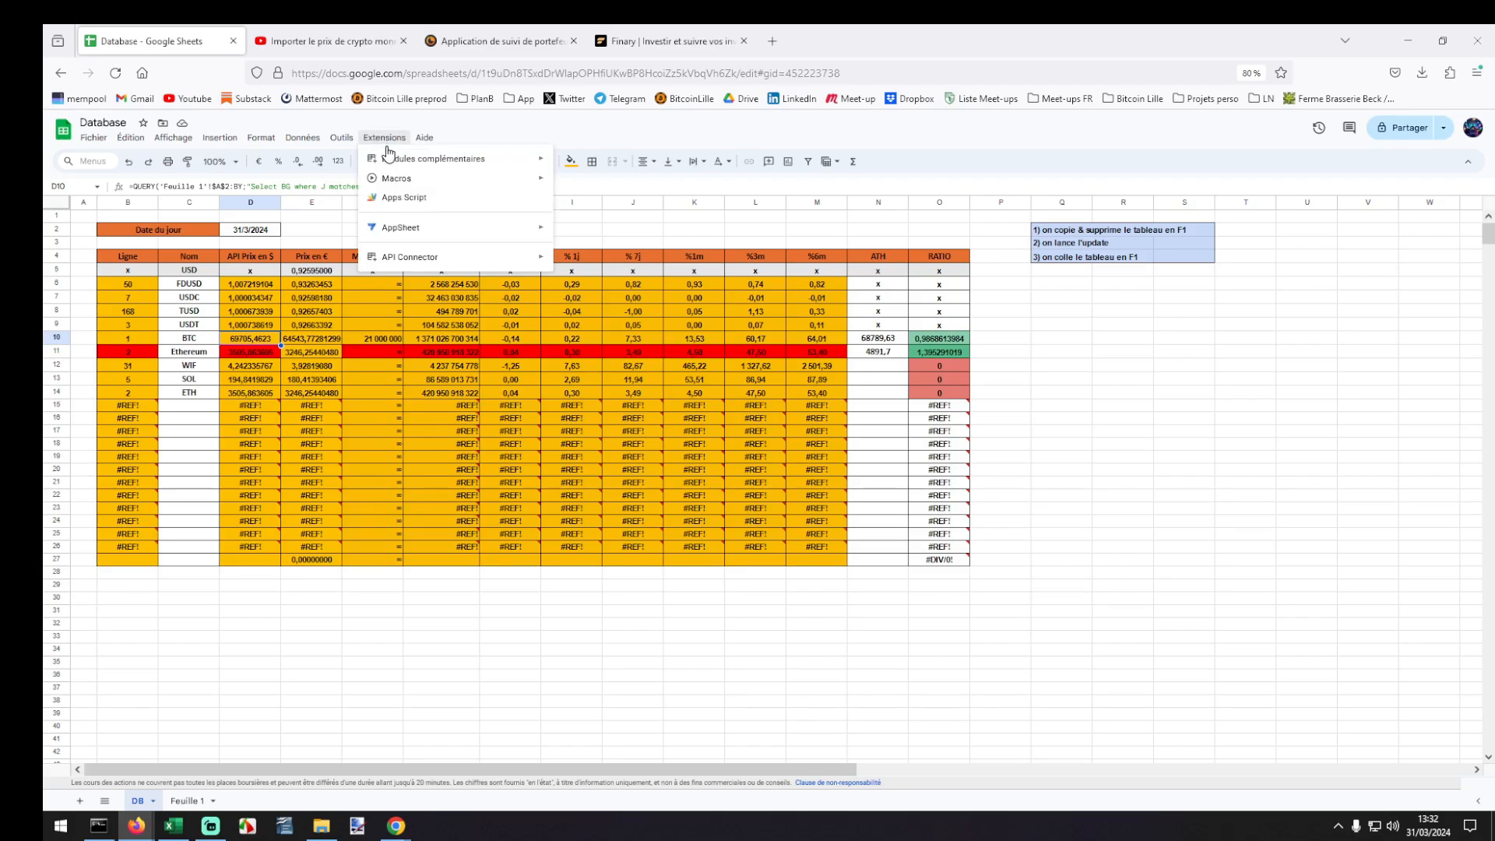
mouse_move(407, 159)
click(582, 170)
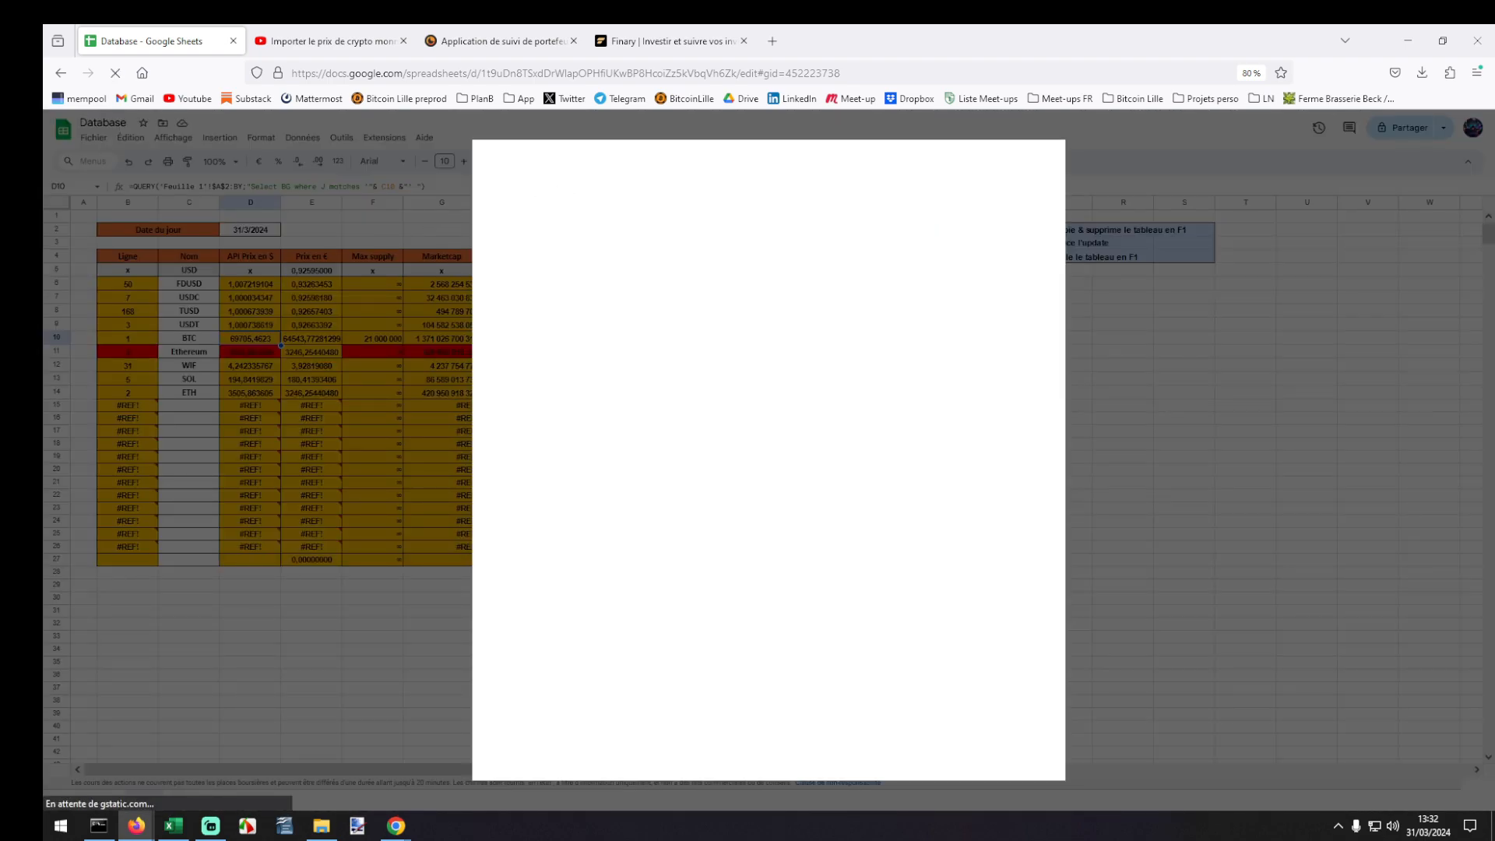
Show the API CONNECTOR chapter of the YouTube video on importing crypto prices and return to the Database spreadsheet.
click(327, 40)
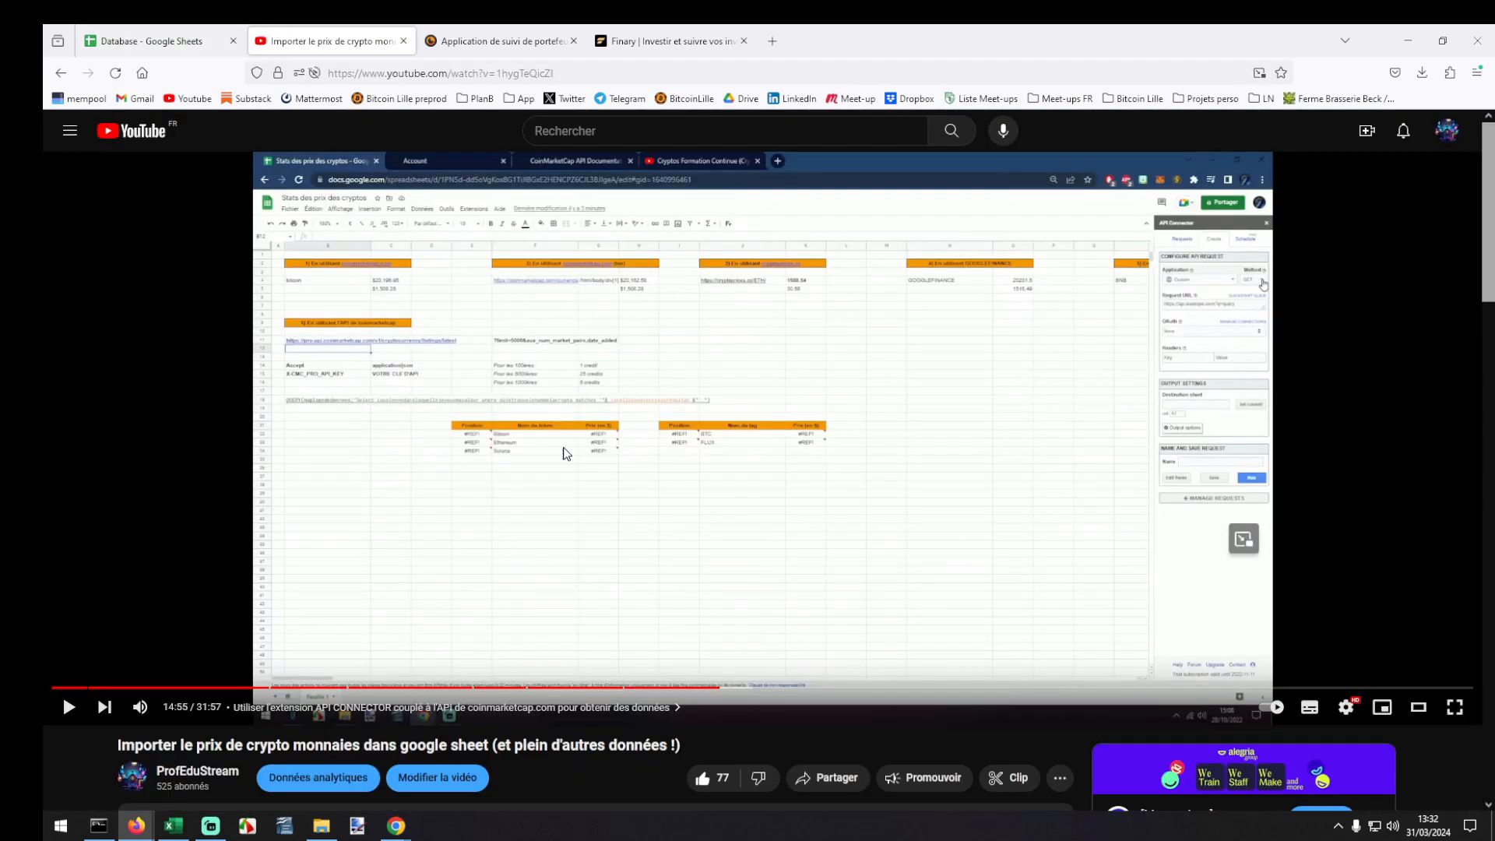
click(707, 683)
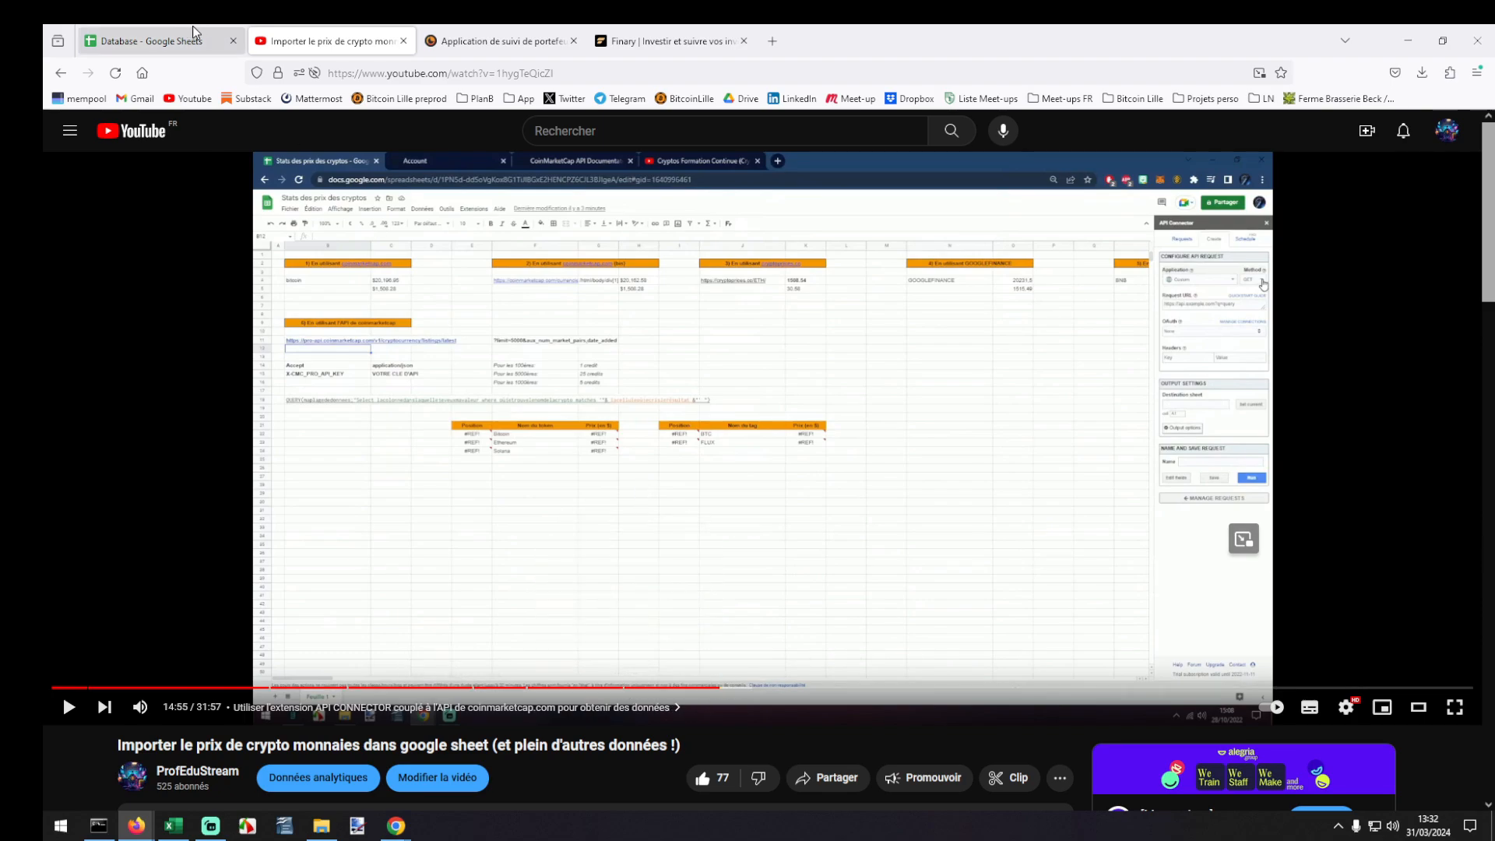
click(179, 40)
Search the Google Workspace Marketplace for API Connector and open the Mixed Analytics add-on's page.
click(791, 166)
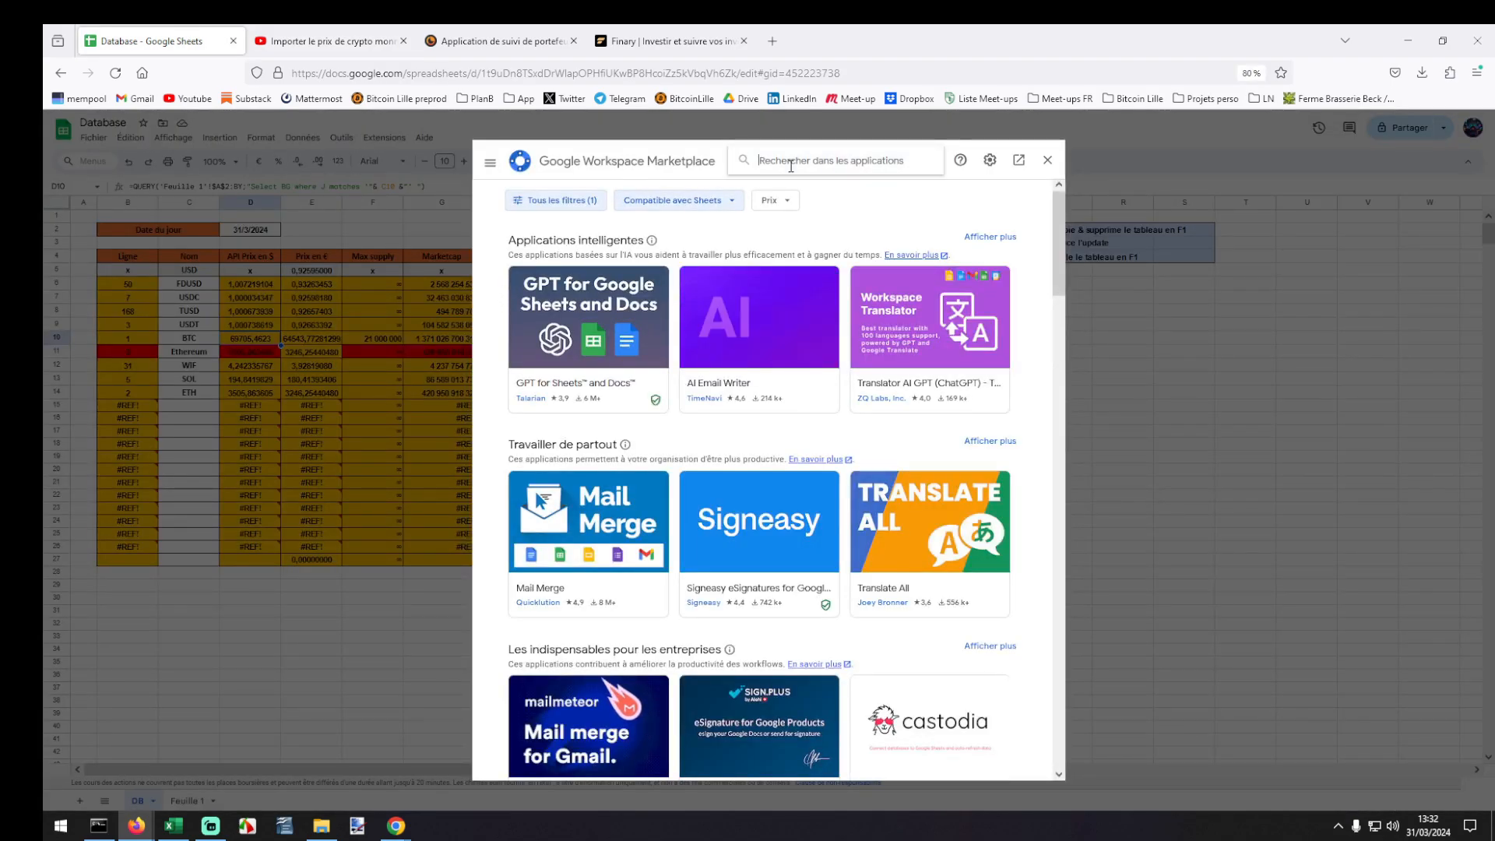
text(api con)
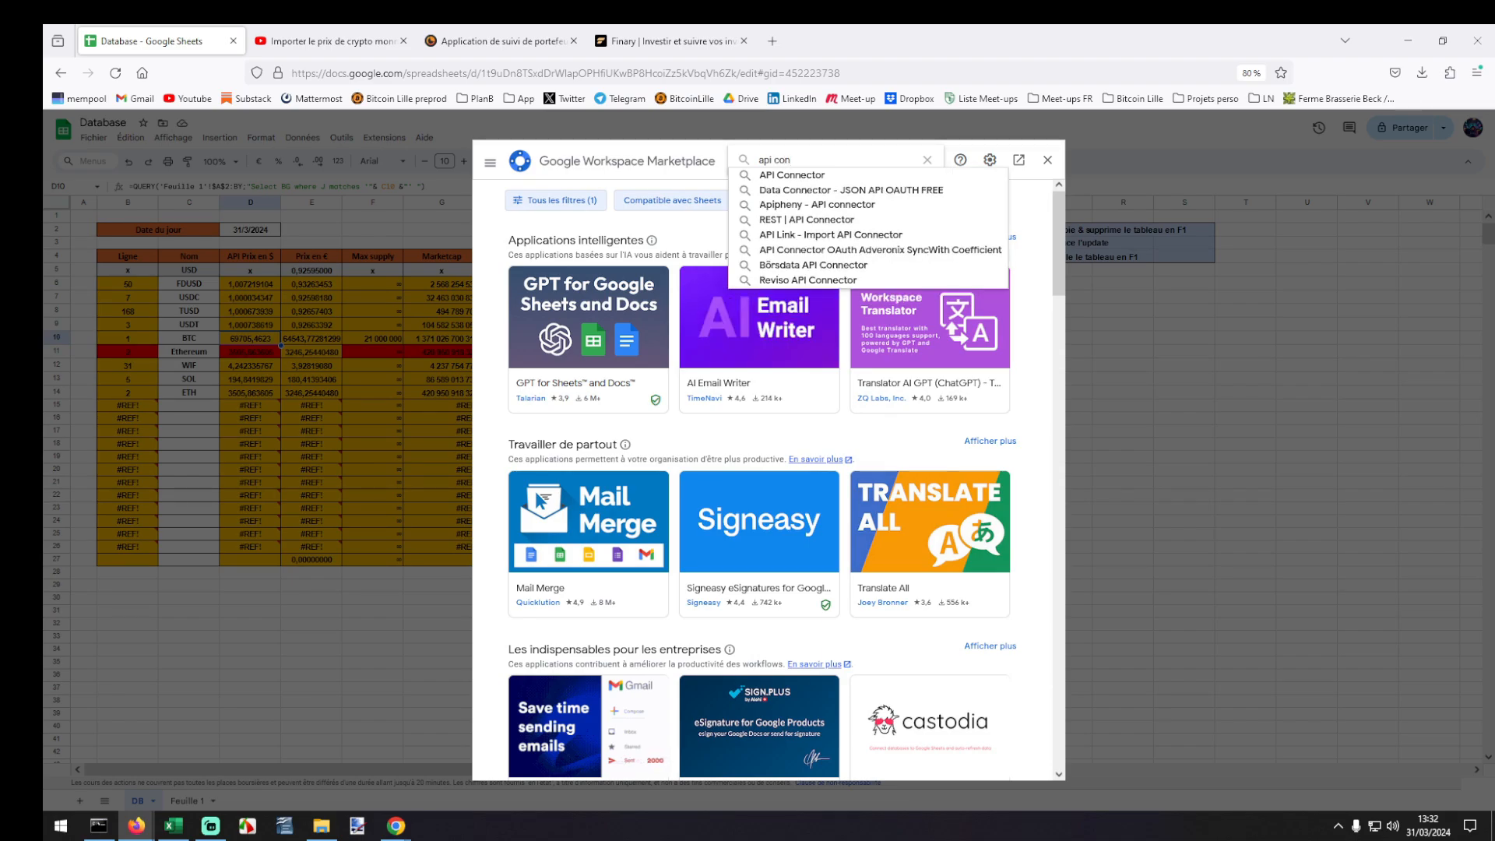
click(855, 175)
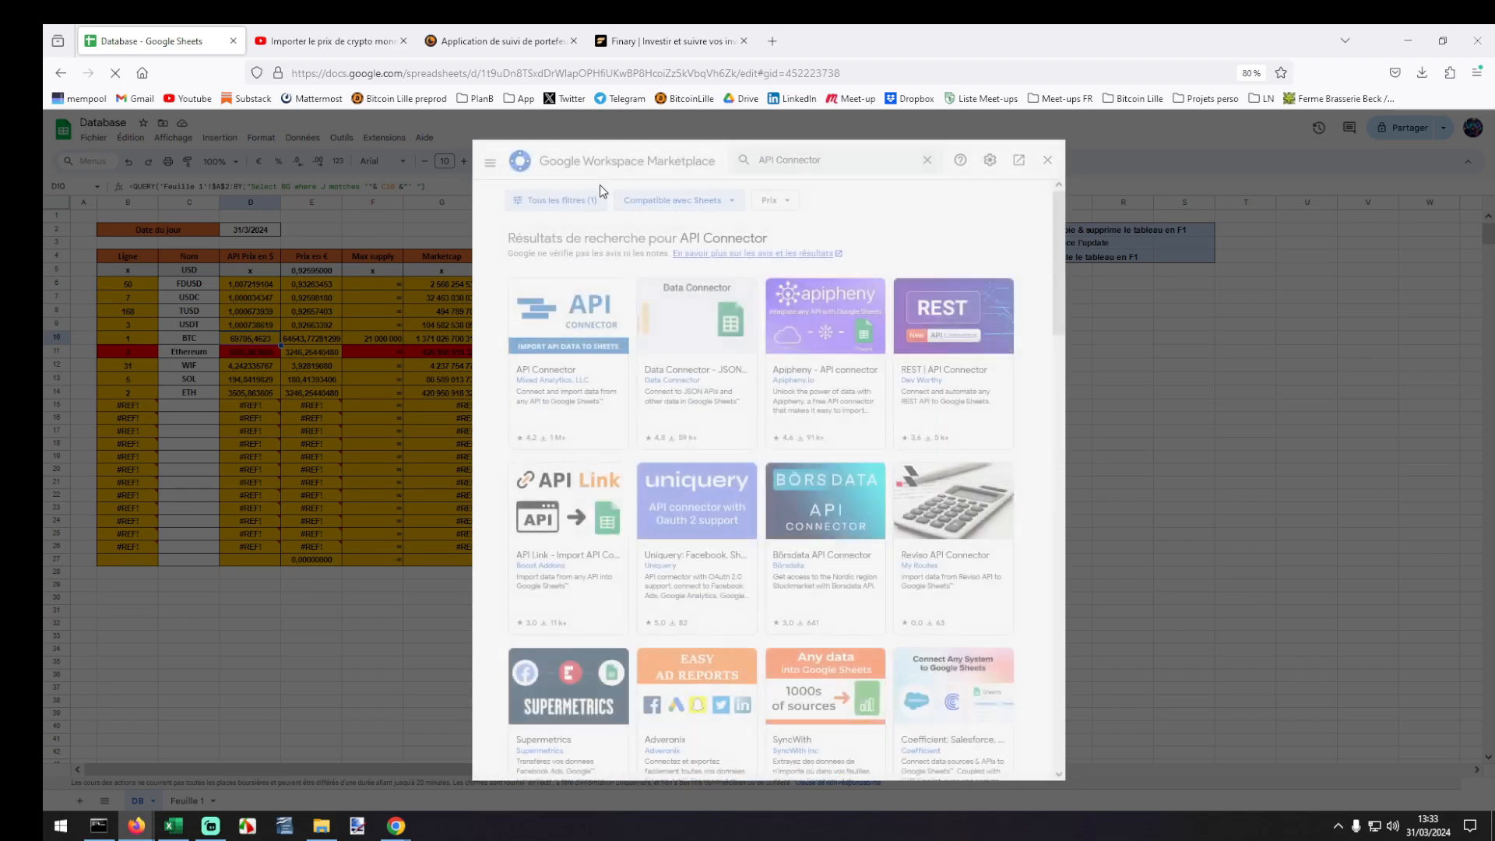
click(594, 405)
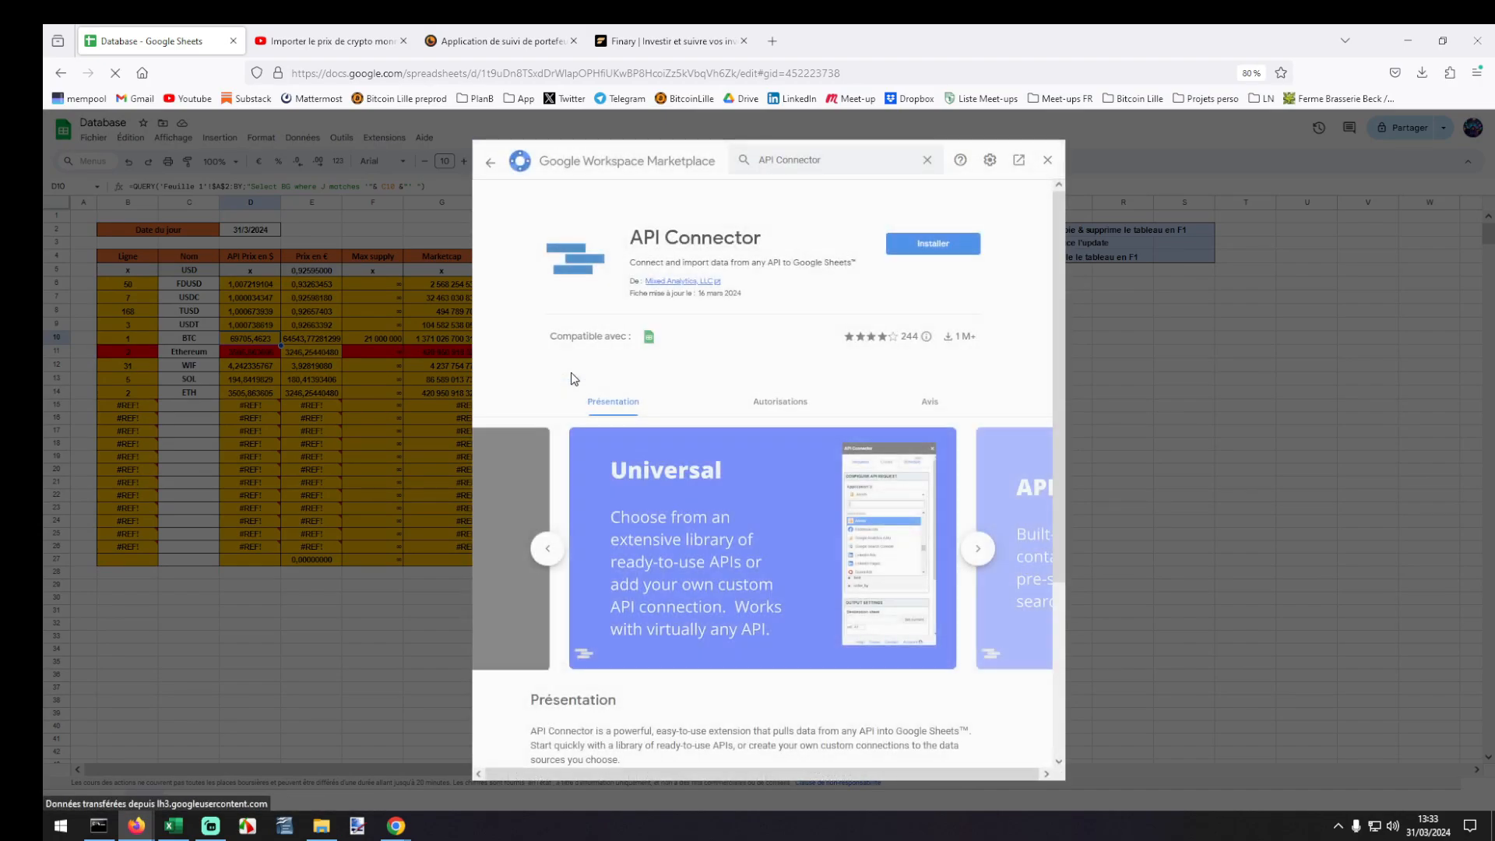
Install the API Connector add-on, choosing the Google account and granting the requested authorizations.
click(933, 244)
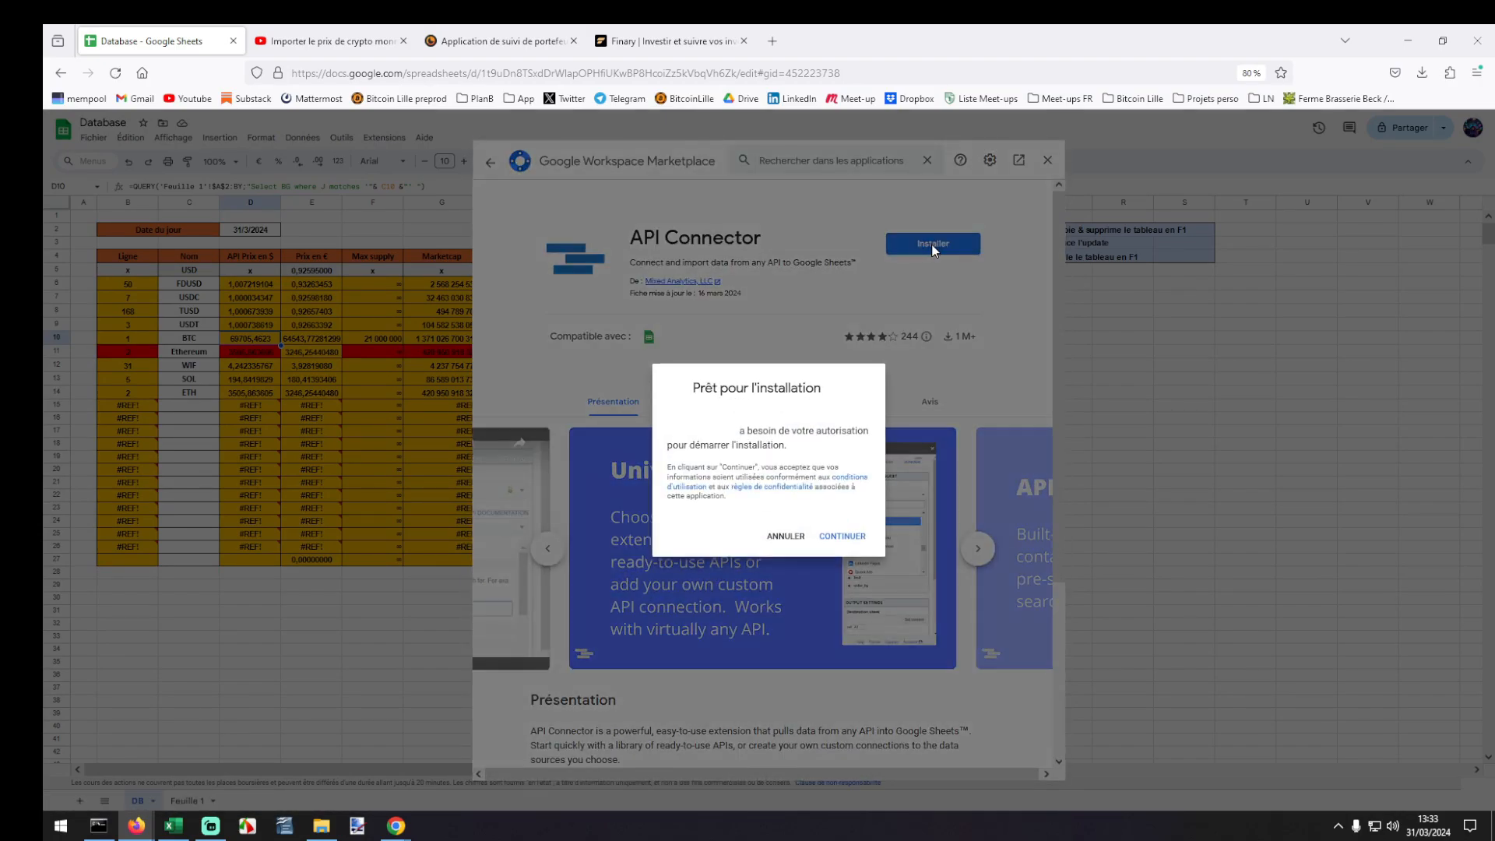
click(856, 546)
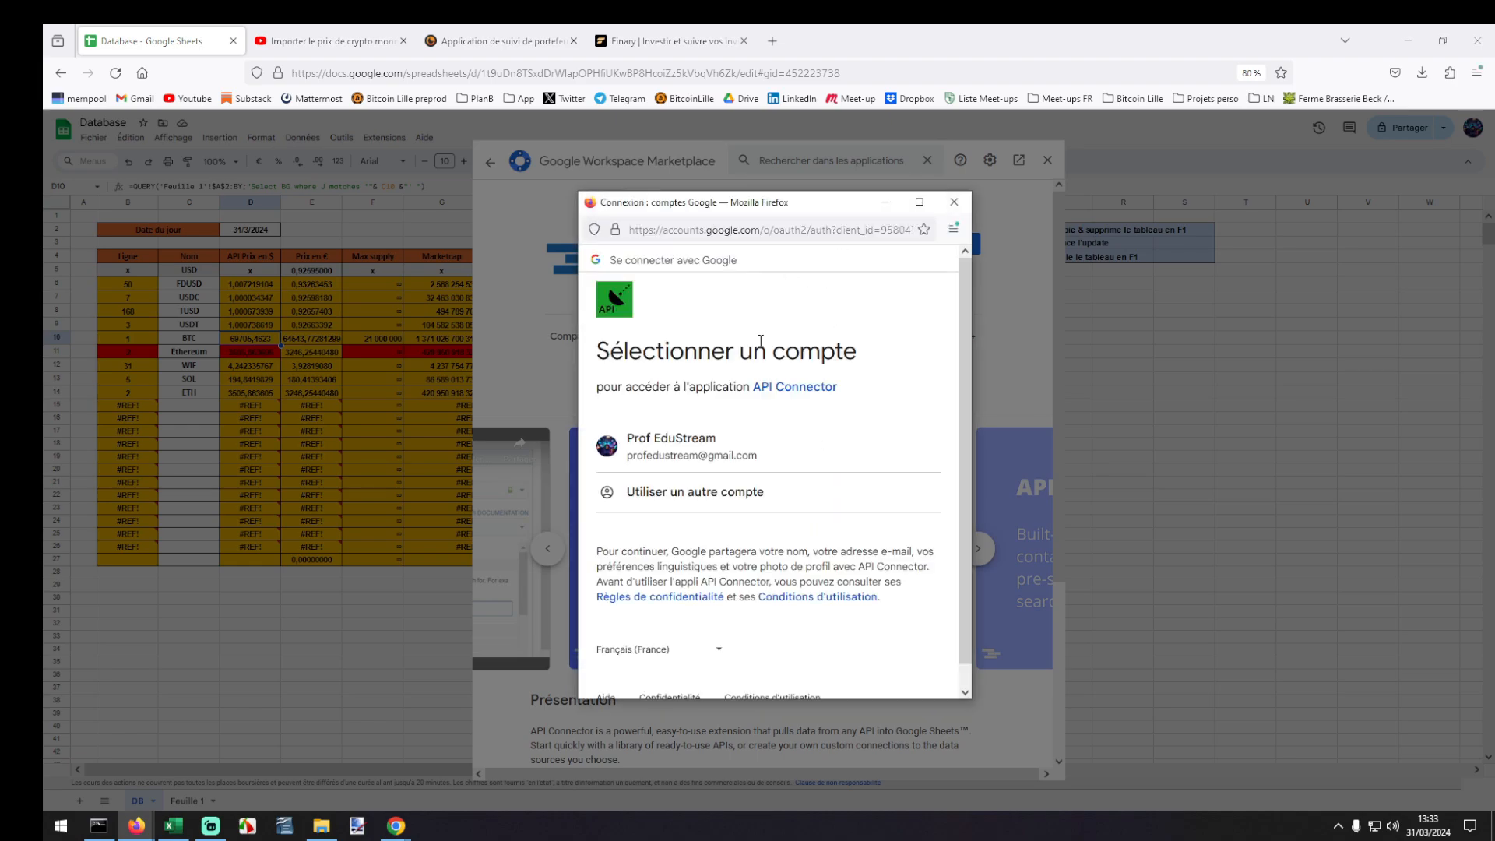
scroll(888, 398, down, 2)
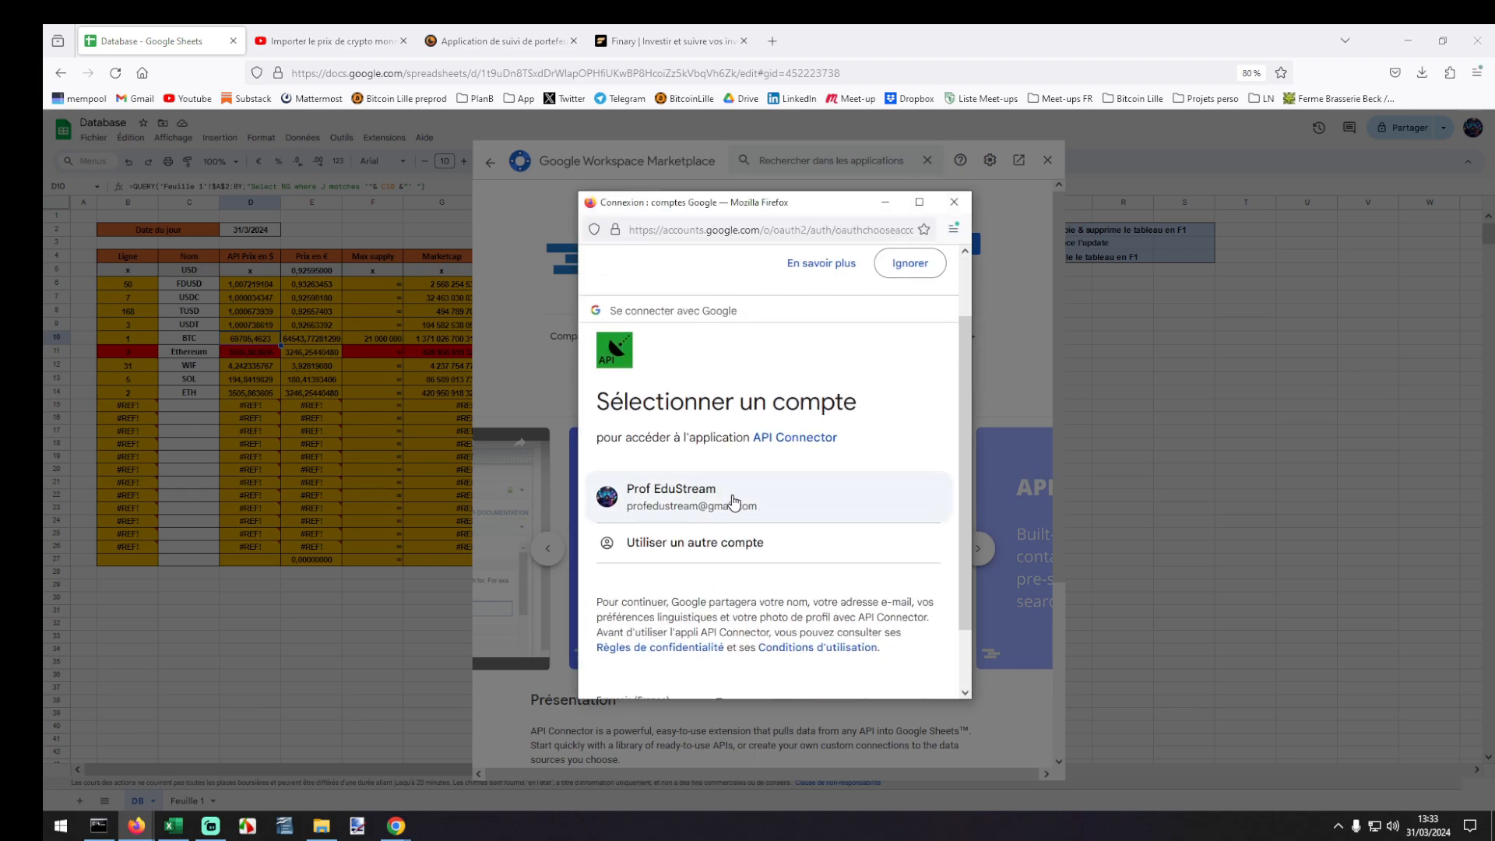
click(685, 498)
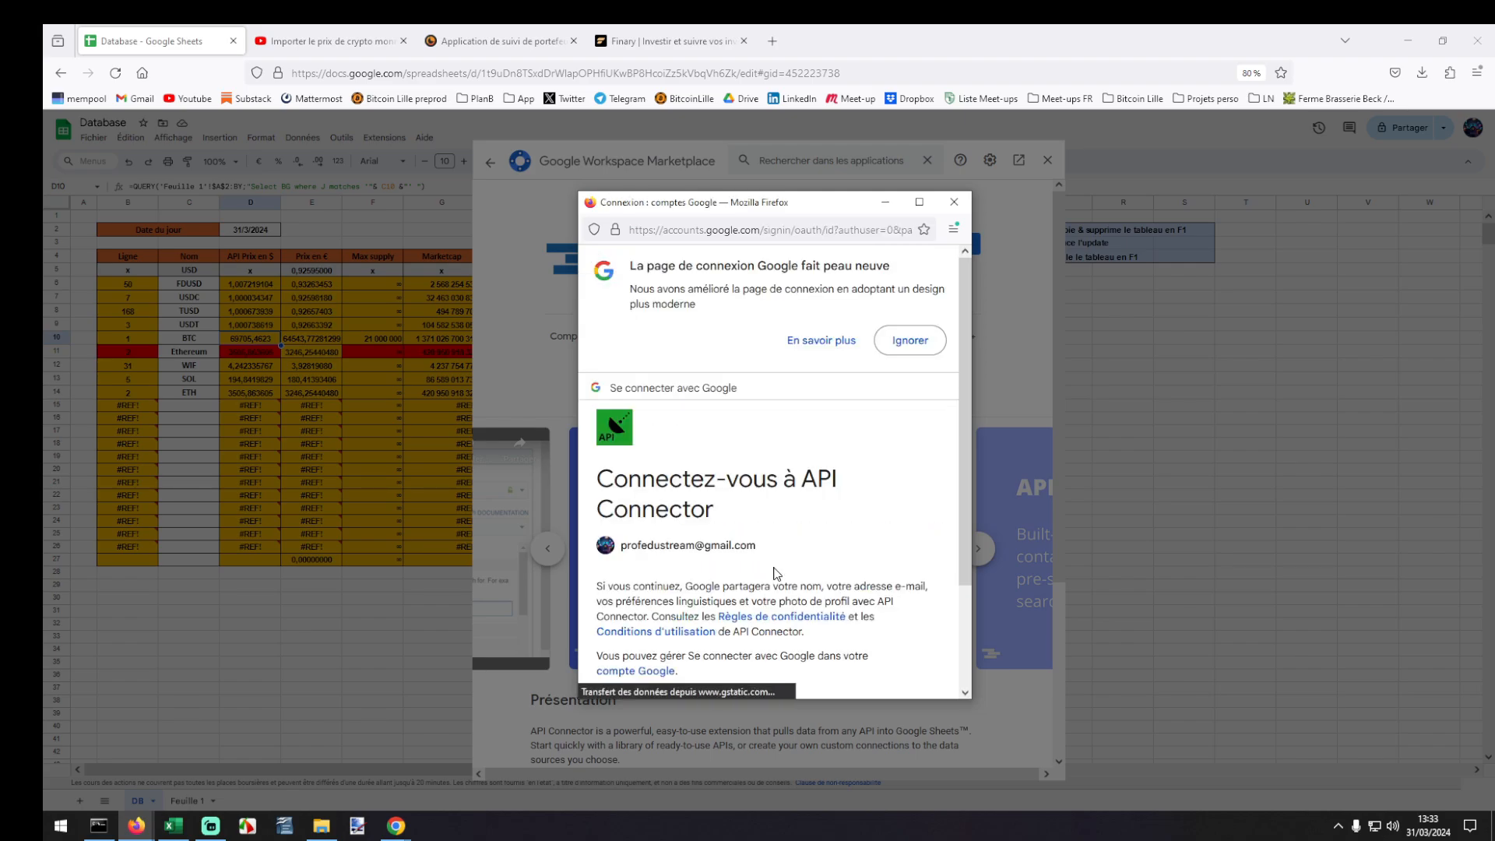
scroll(771, 573, down, 3)
click(830, 613)
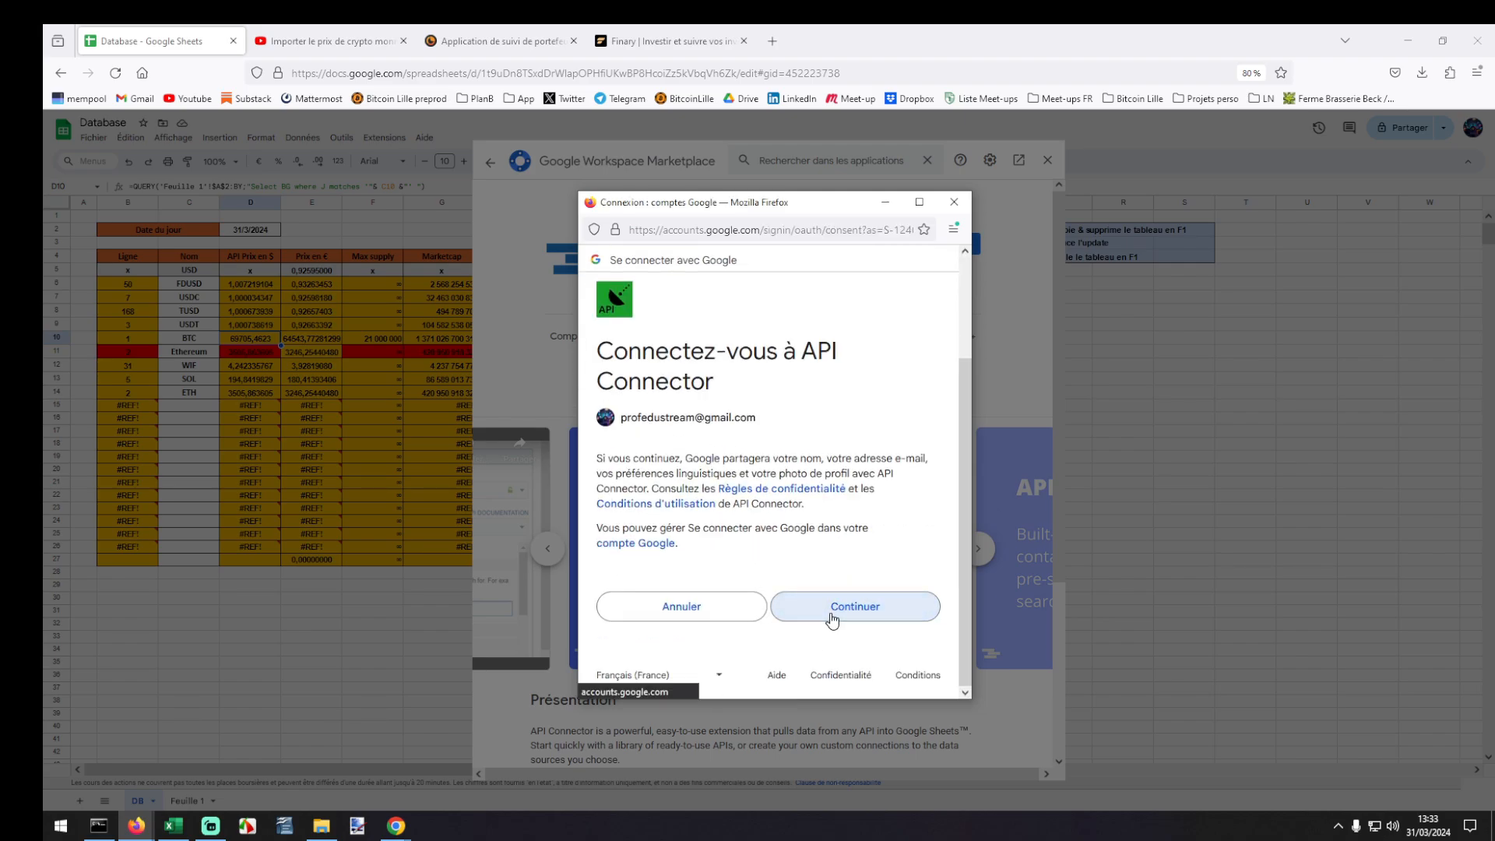
scroll(833, 619, down, 10)
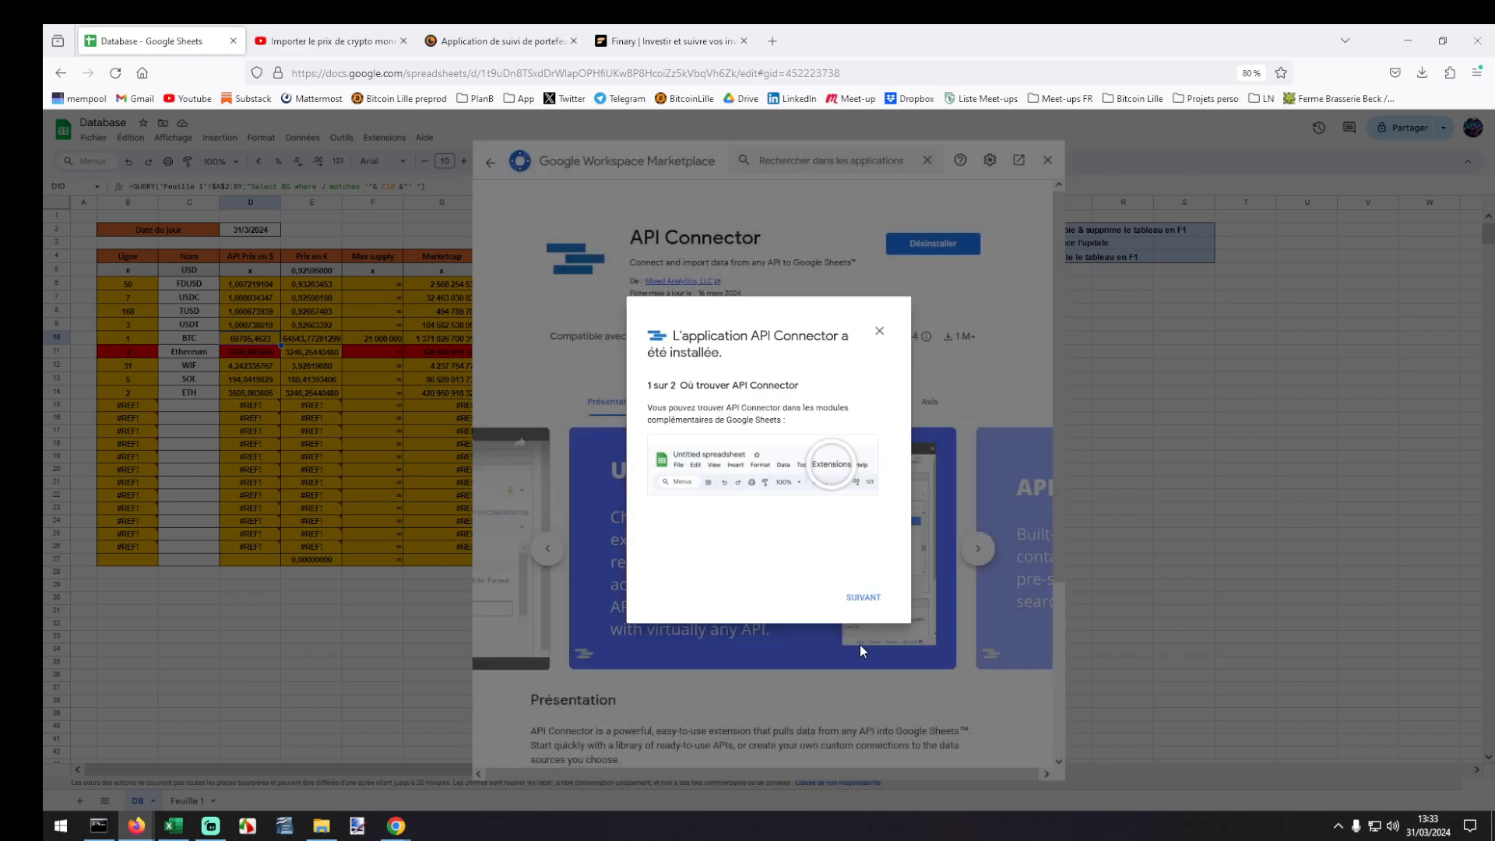
Close the API Connector installation notice and the Google Workspace Marketplace.
click(879, 331)
click(1047, 160)
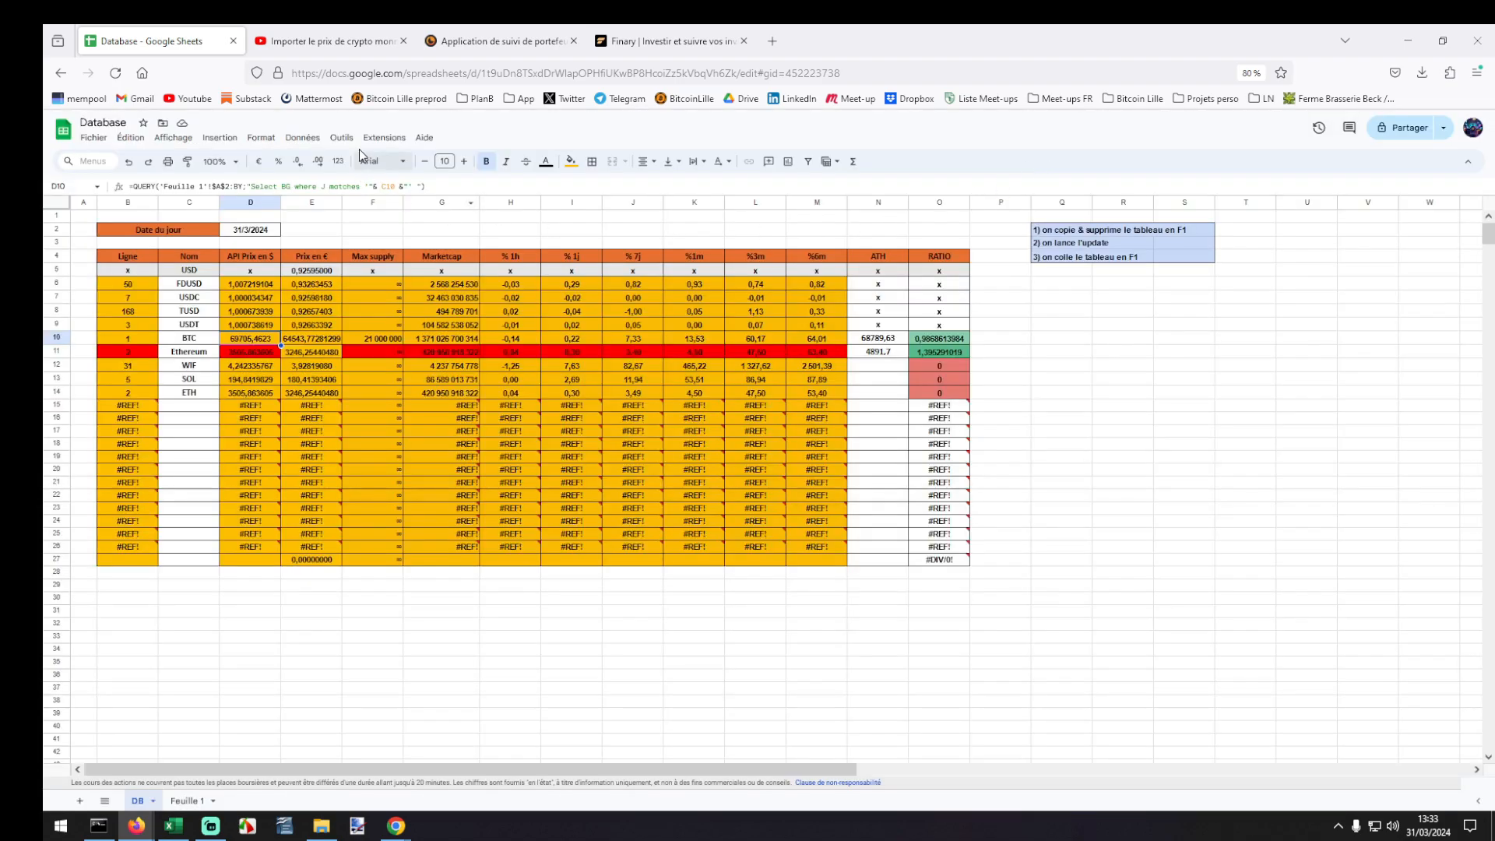
click(382, 230)
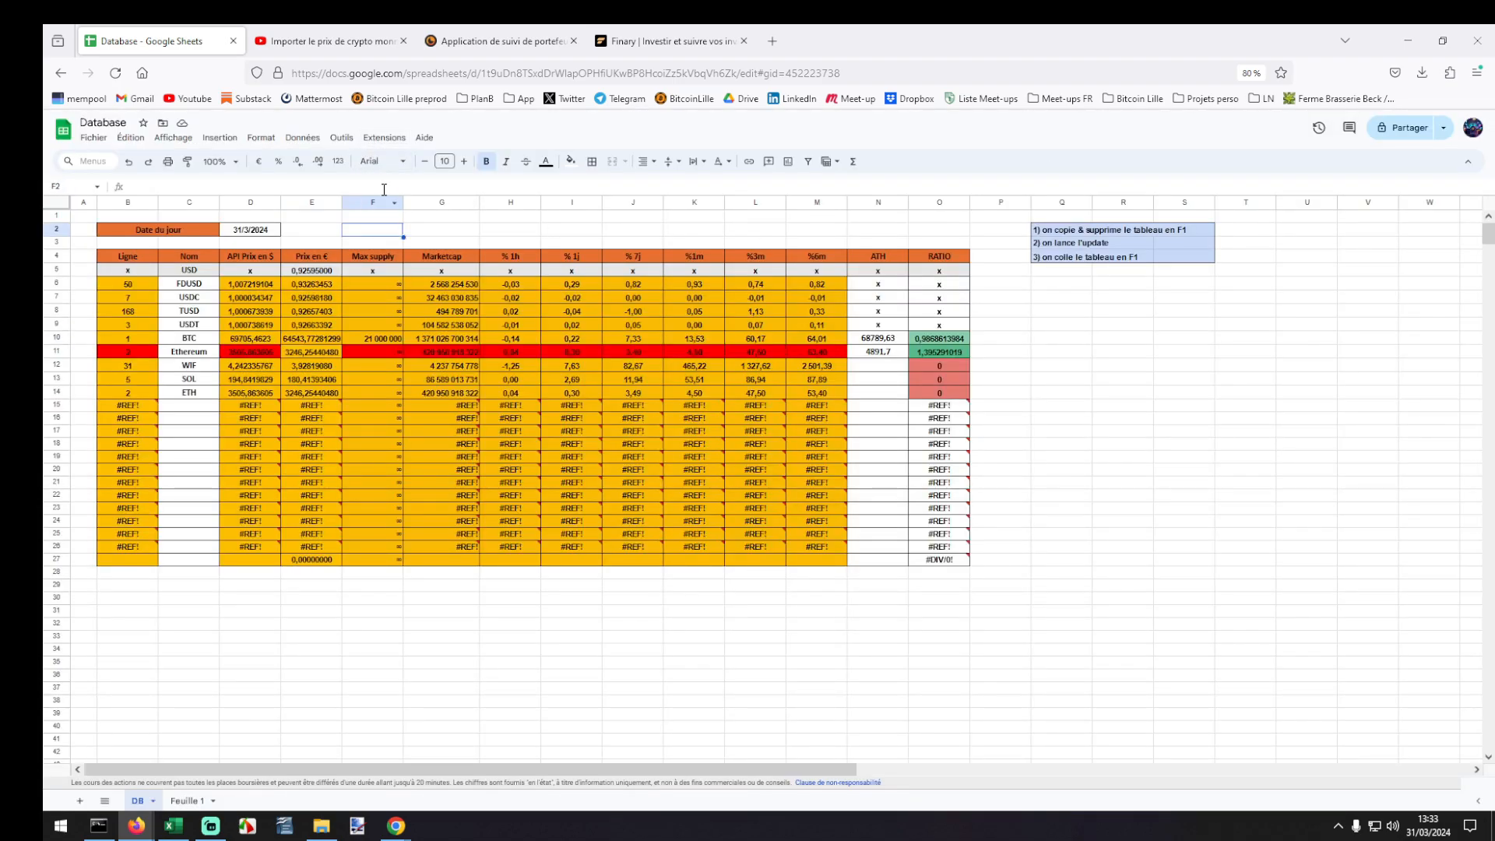
Open API Connector, create a new request and enlarge its Request URL field.
click(386, 138)
mouse_move(388, 262)
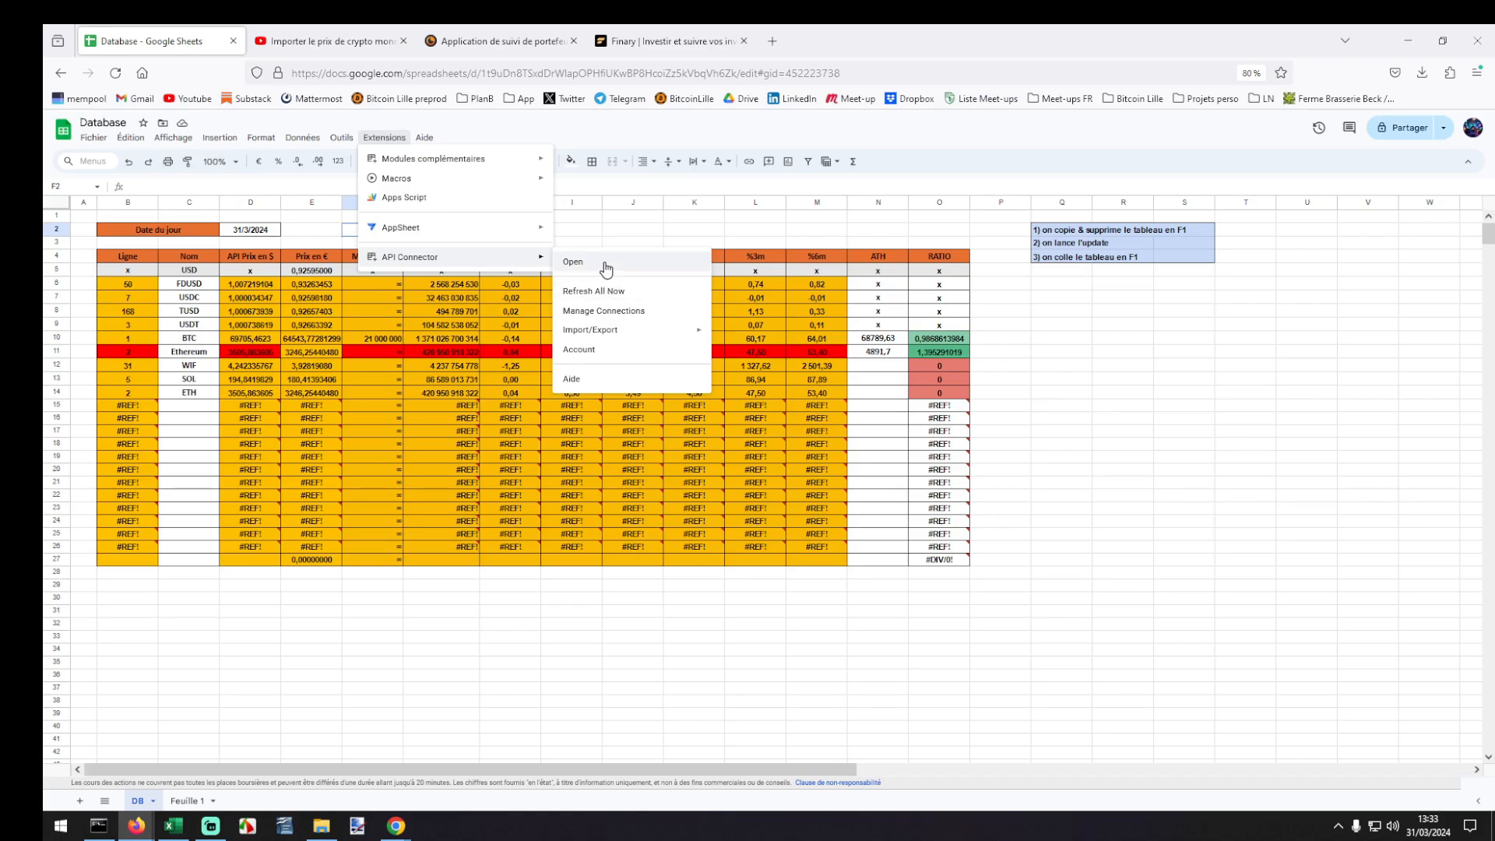
click(605, 291)
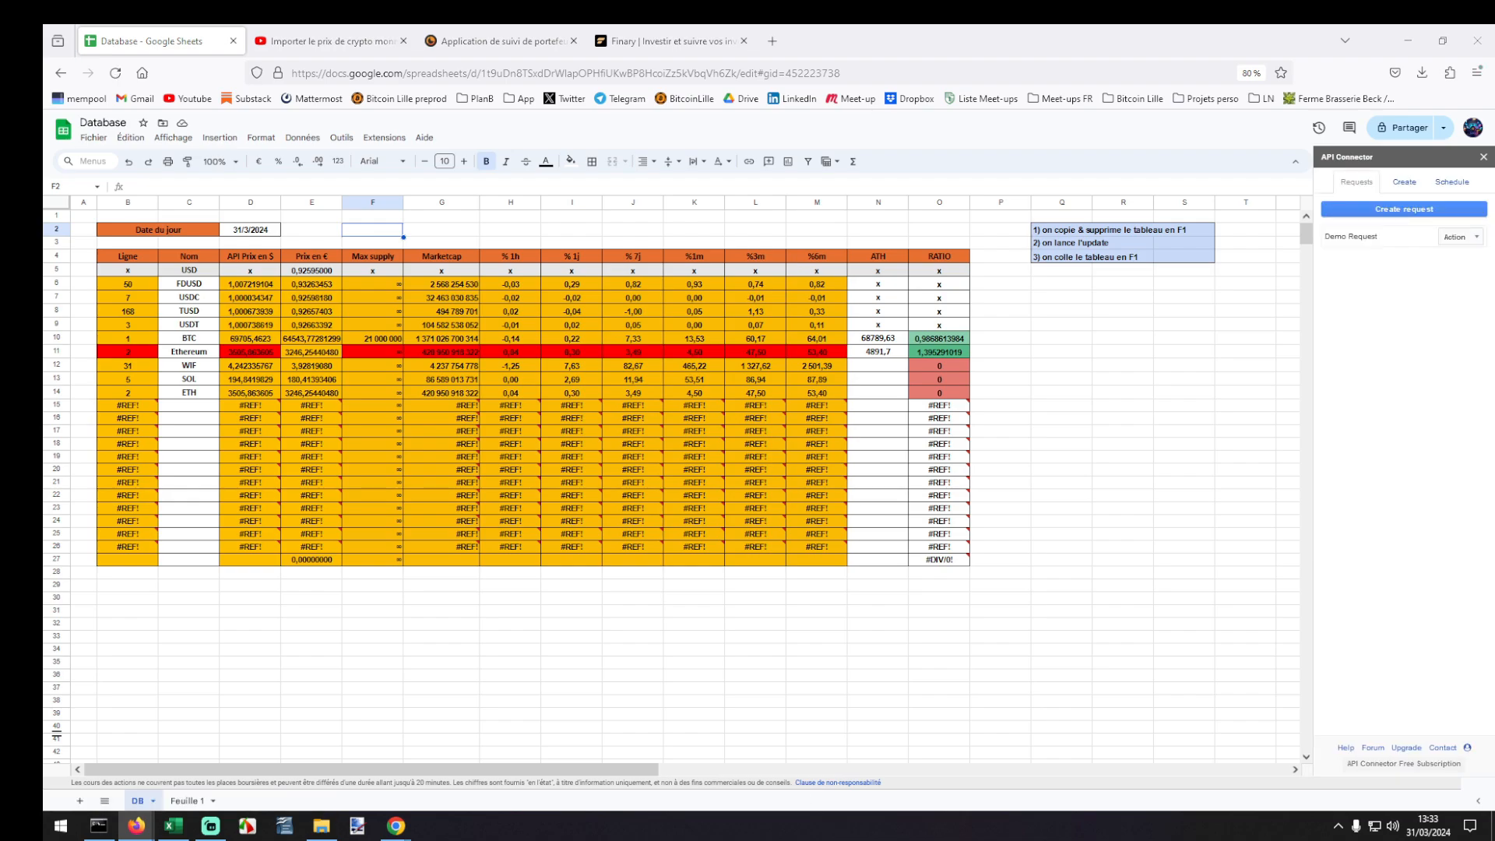
click(1404, 211)
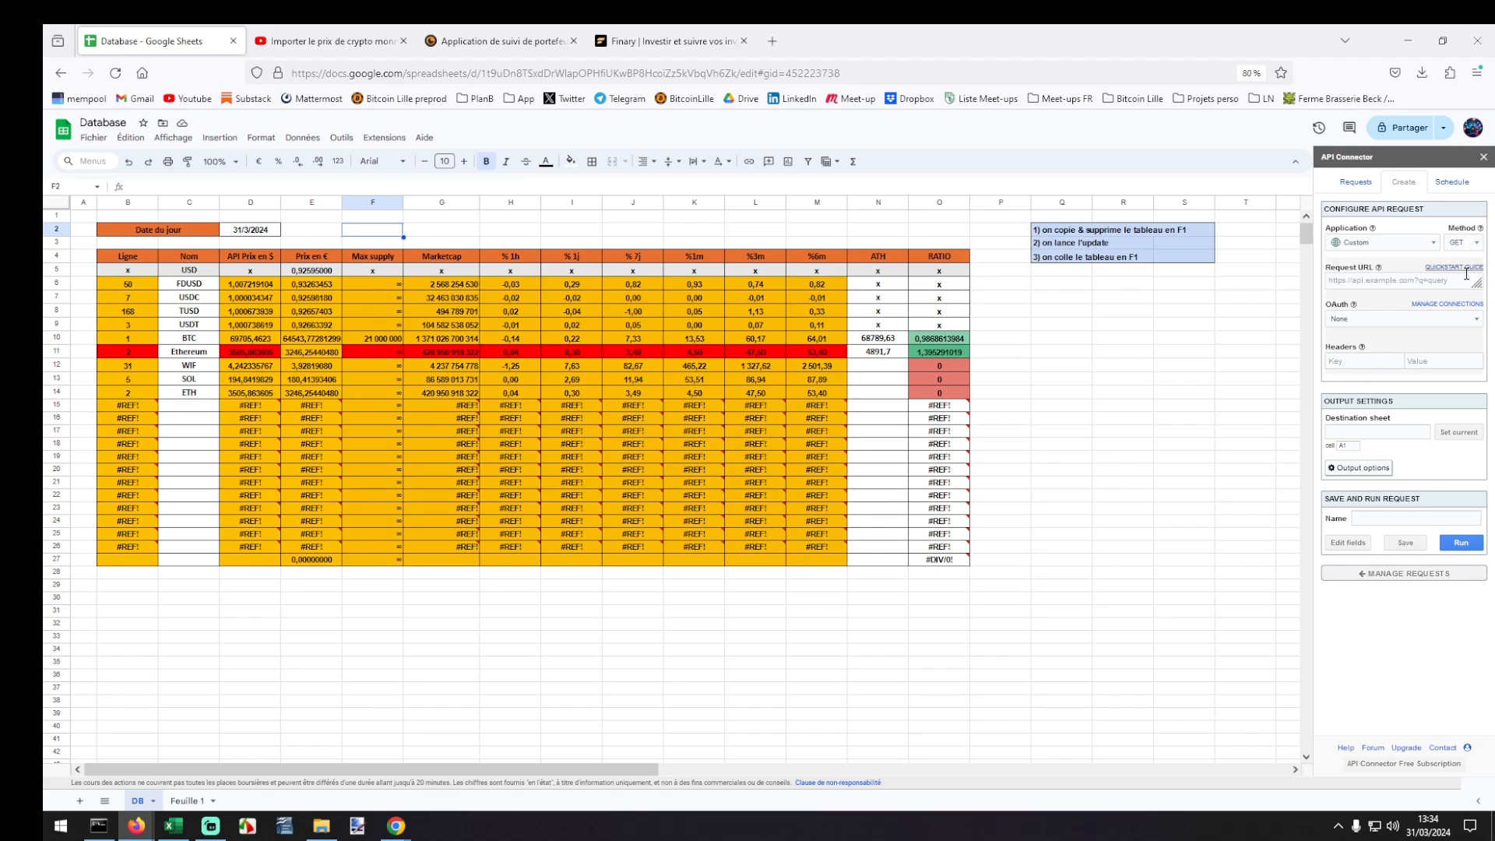
drag(1477, 284, 1476, 313)
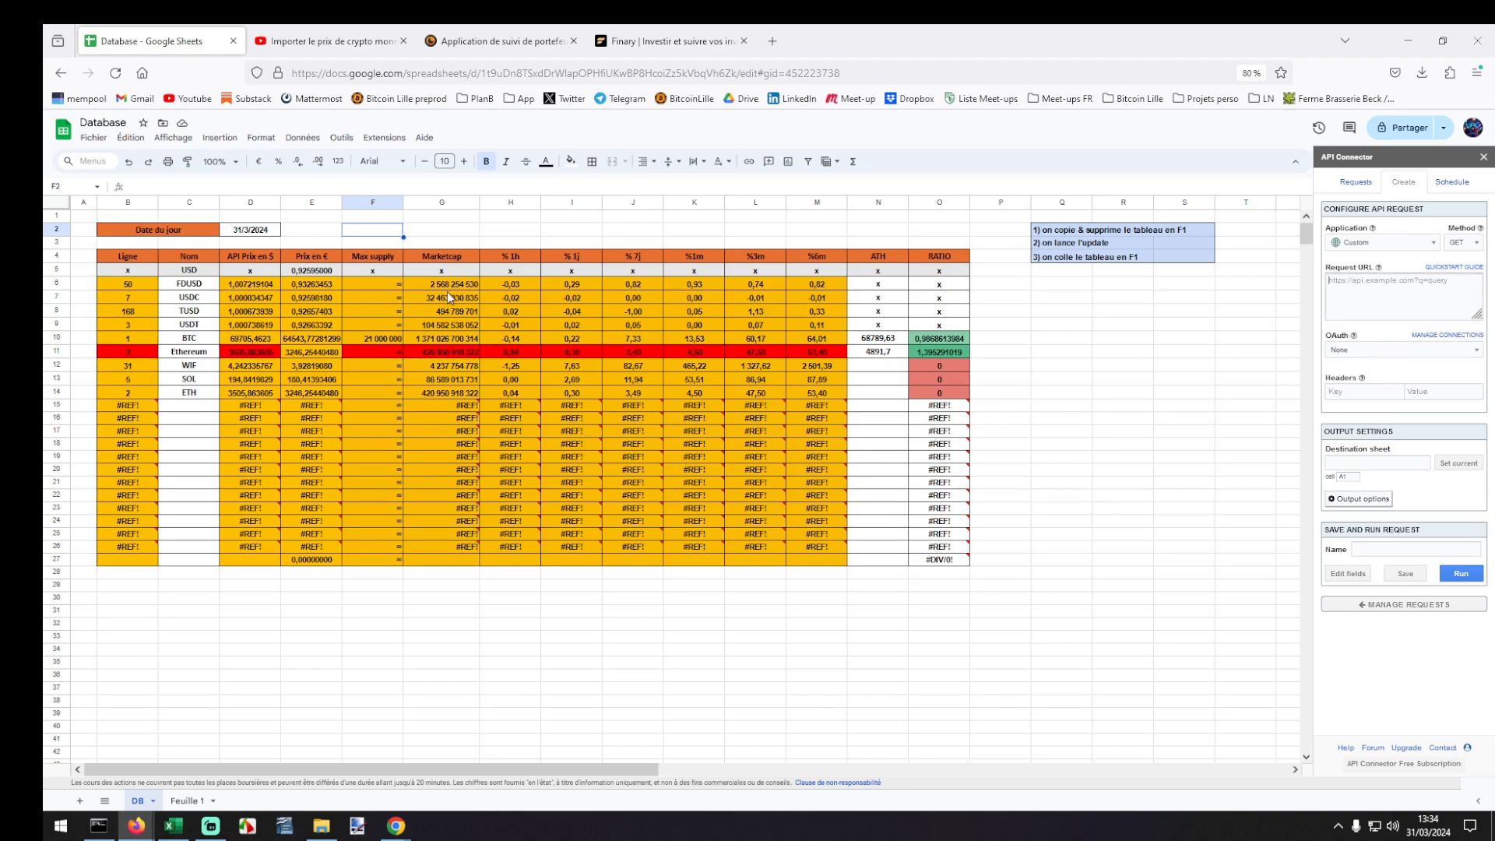
Show the Google Sheet link in the YouTube video's description and return to the Database spreadsheet.
click(363, 31)
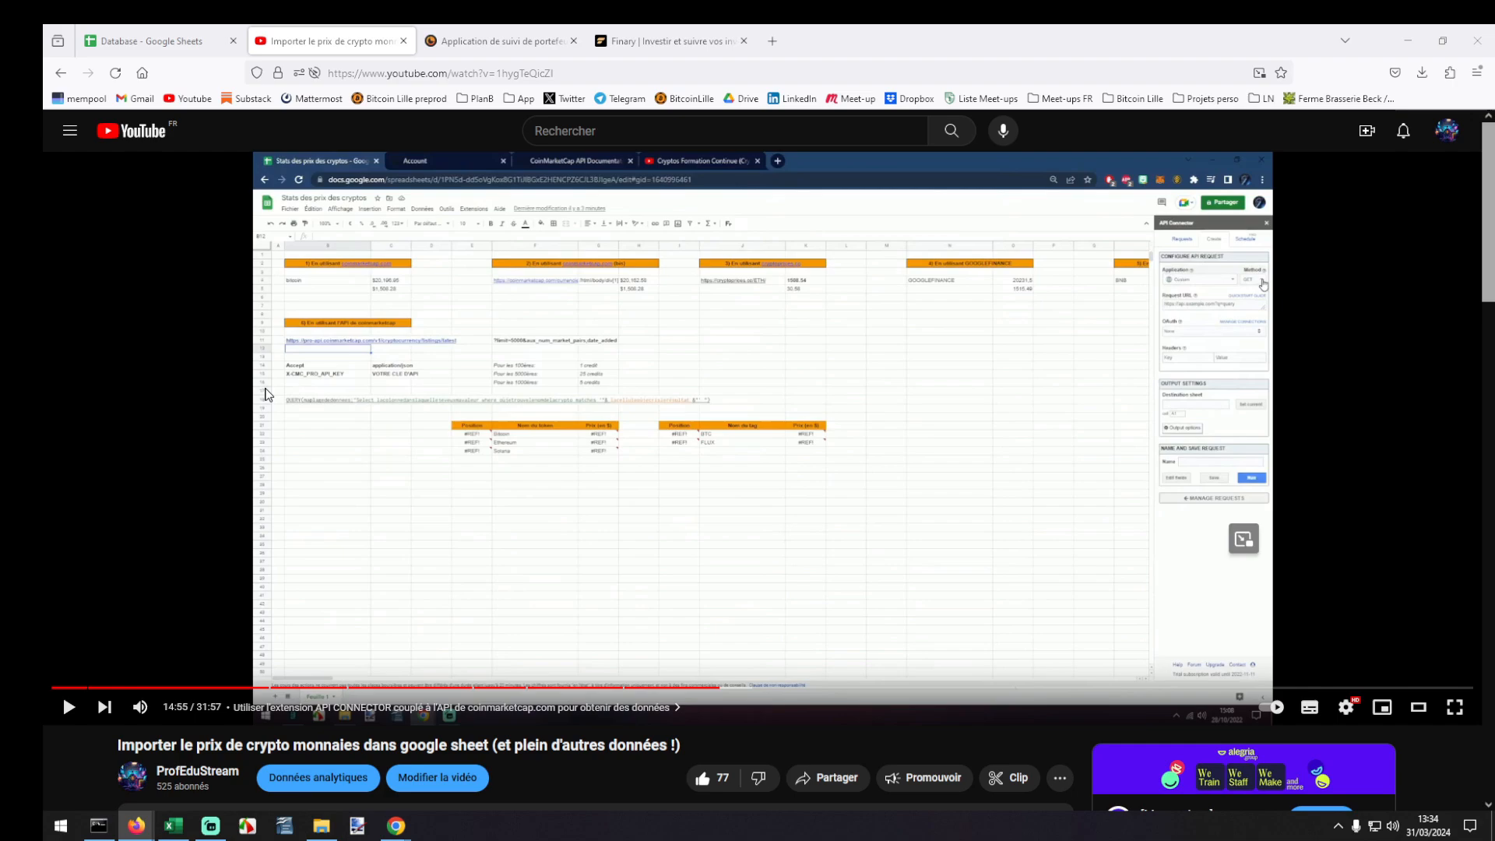
scroll(604, 701, down, 4)
click(280, 557)
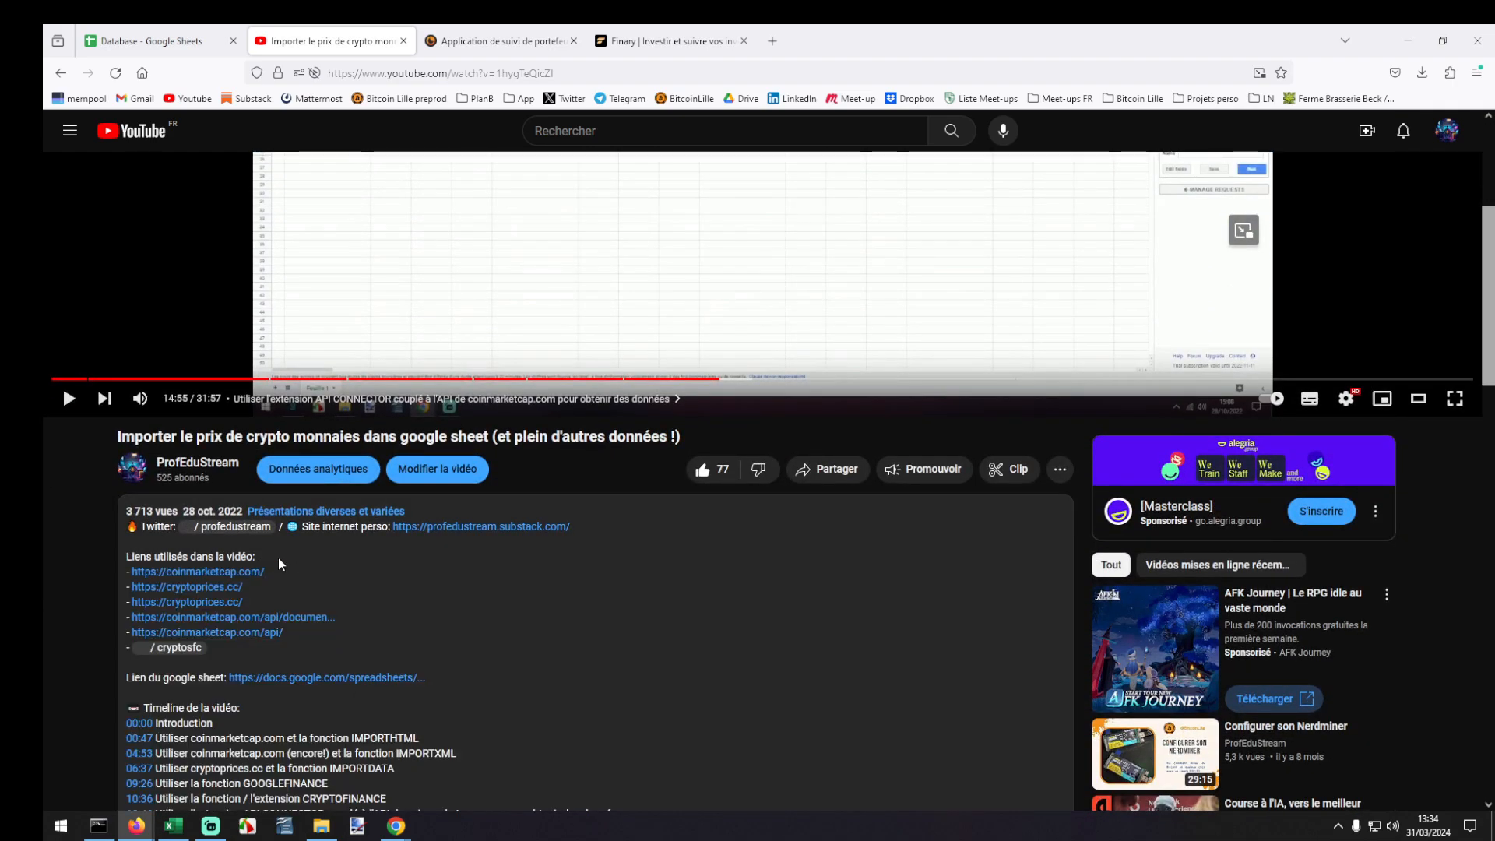
scroll(279, 562, down, 3)
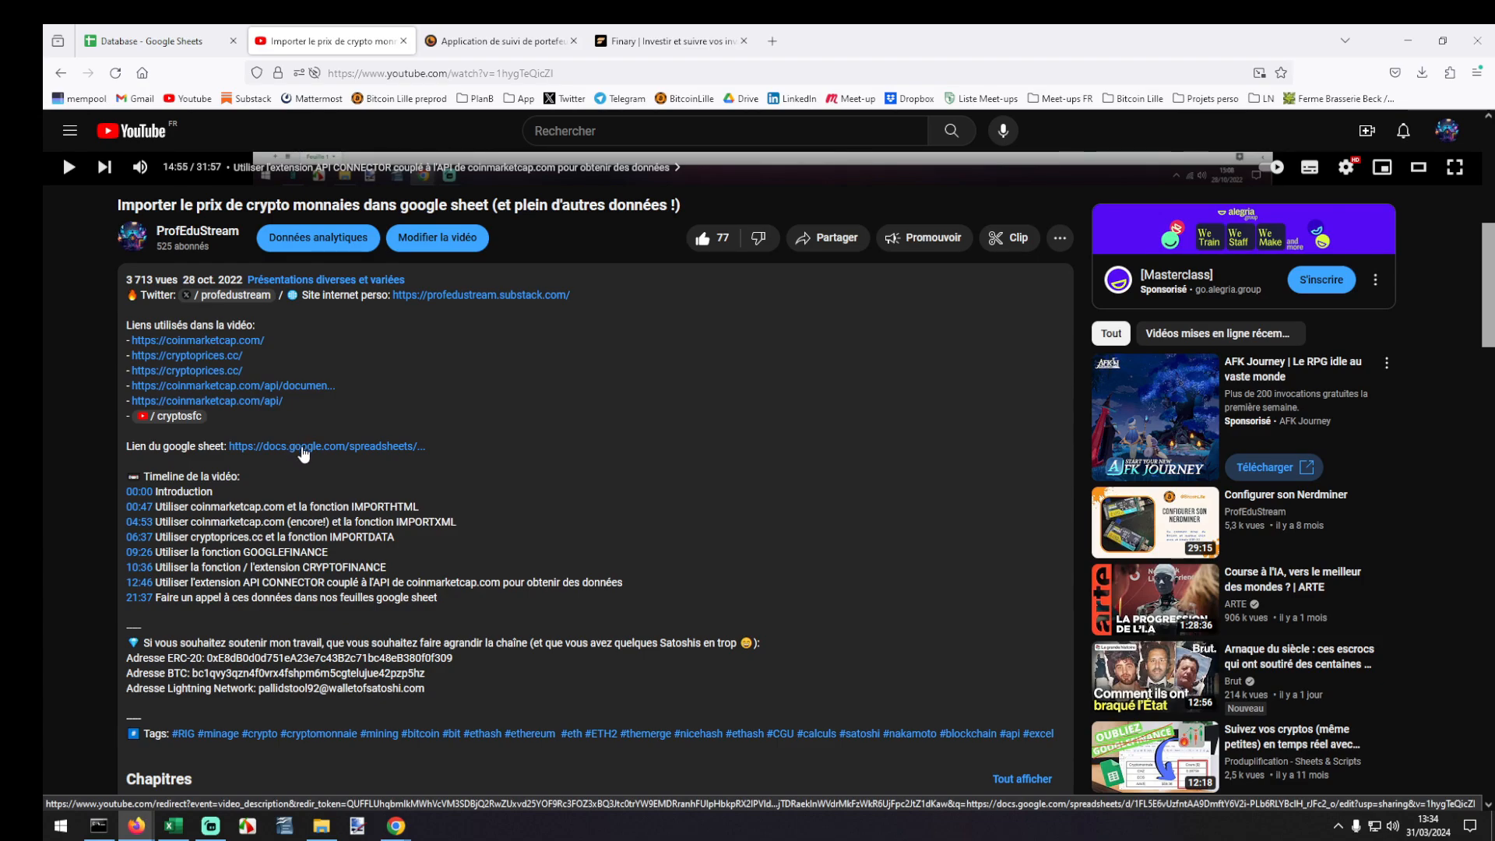
scroll(300, 452, up, 5)
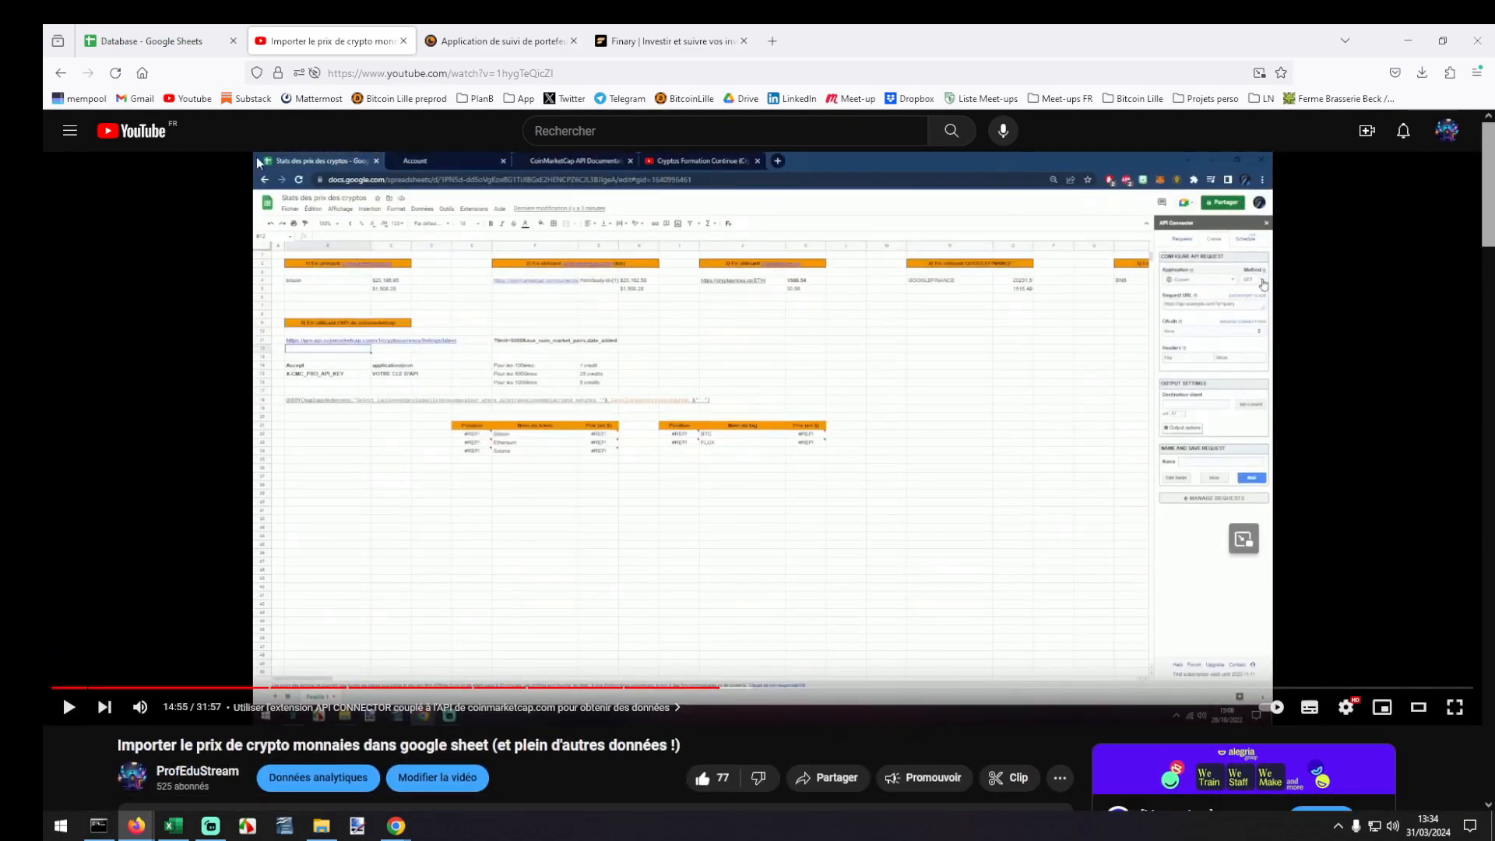
click(148, 41)
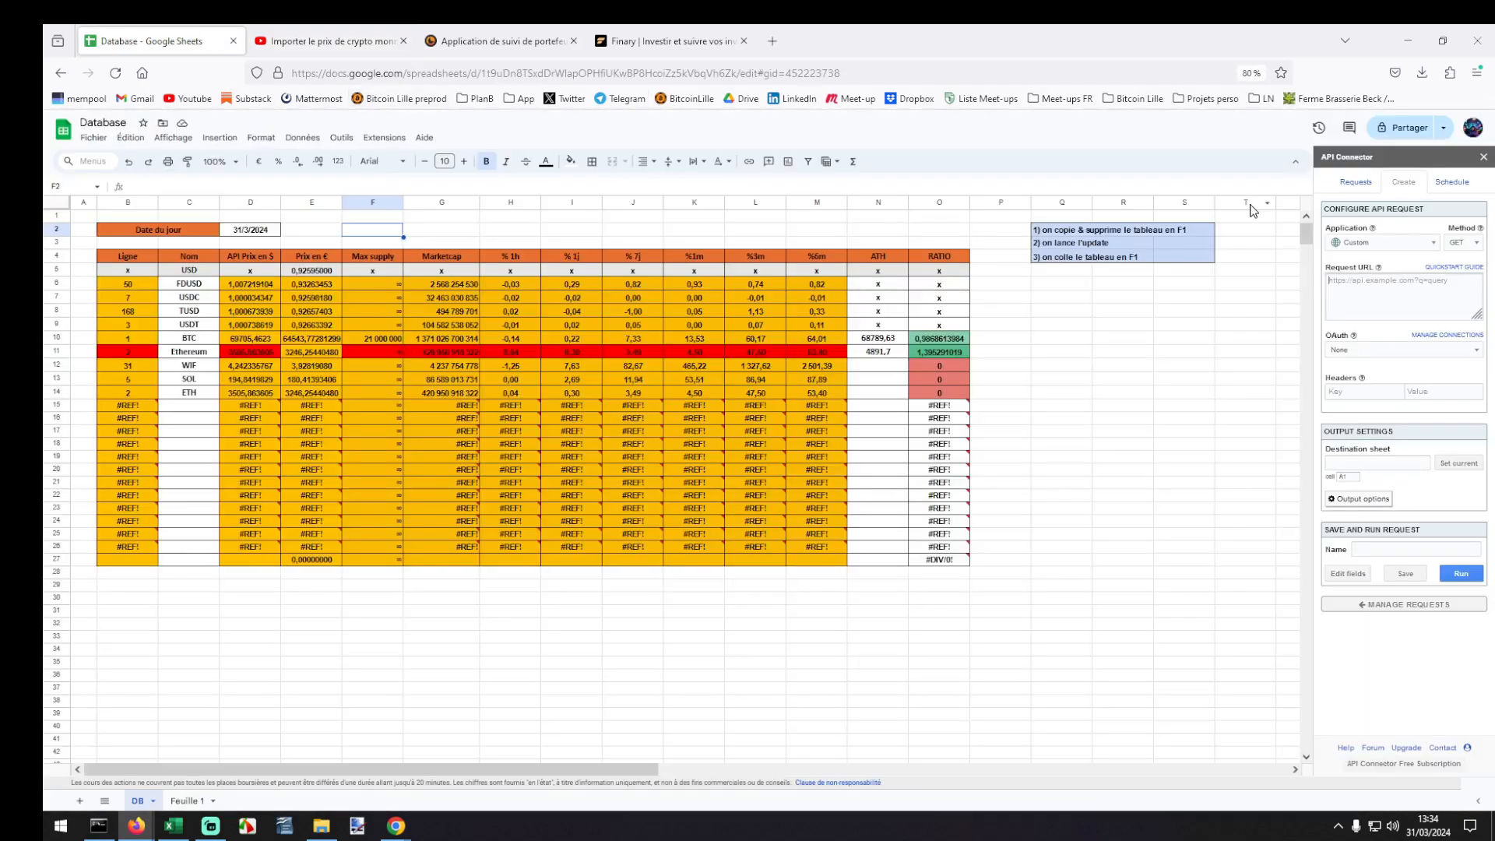
click(1354, 287)
text(https://pro-api.coinmarketcap.com/v1/cryptocurrency/listings/latest)
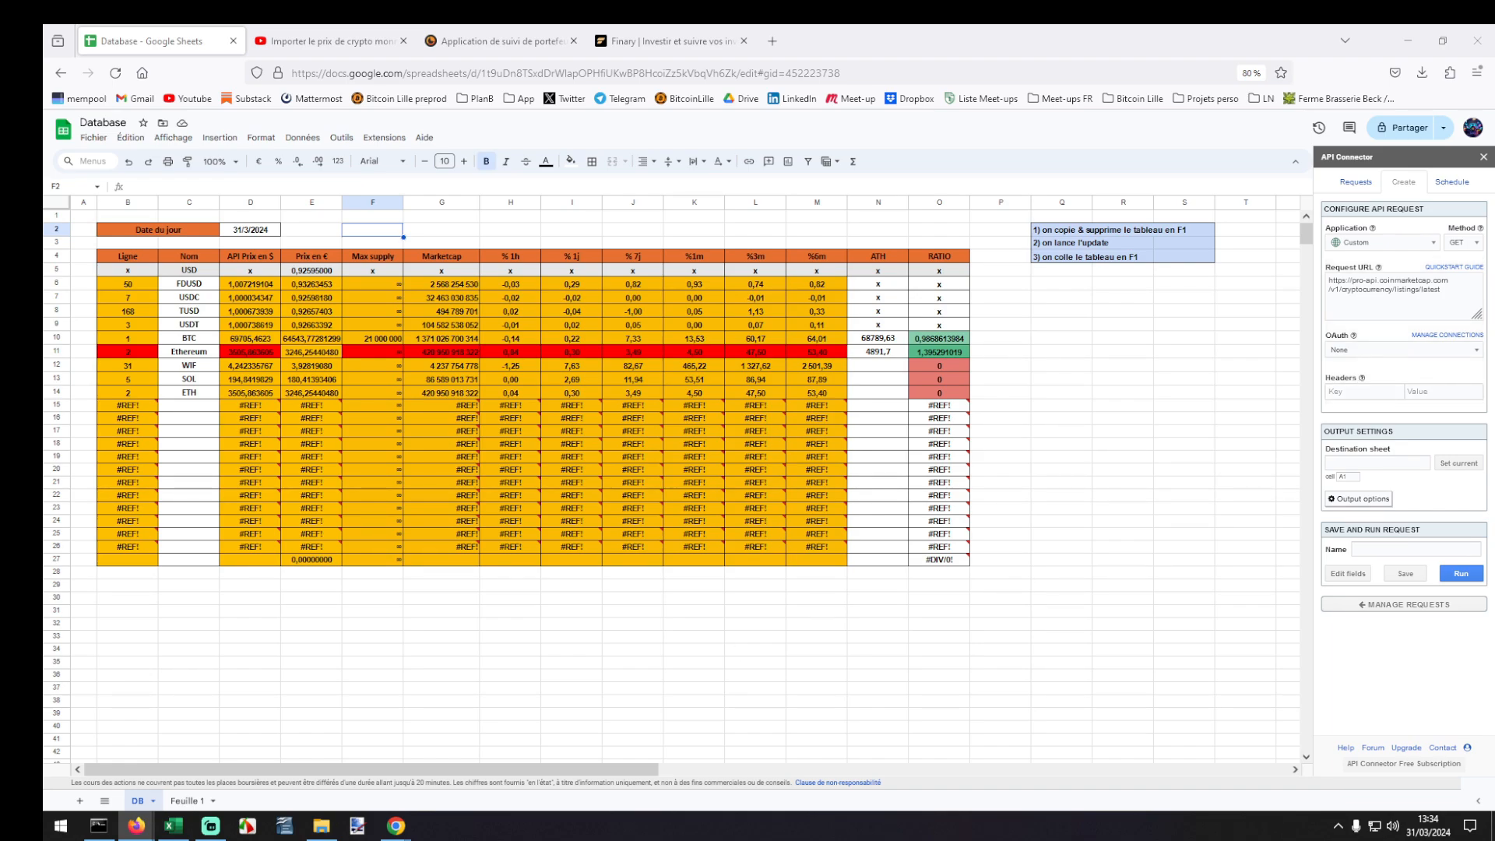
click(1355, 396)
Open coinmarketcap.com in a new browser tab and look over the cryptocurrency price list.
key(ctrl+t)
text(coinmar)
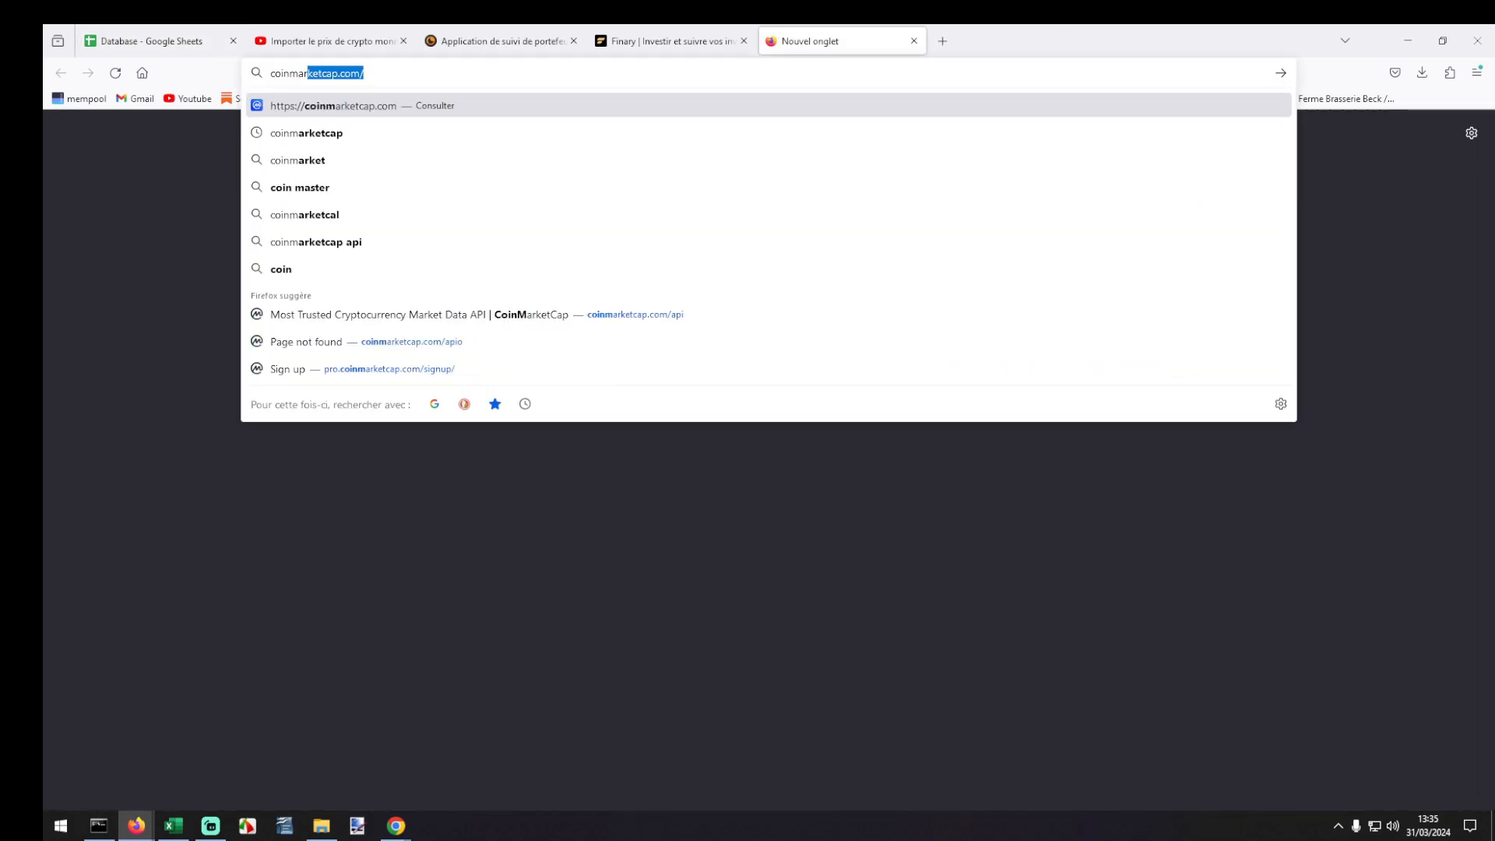
key(Return)
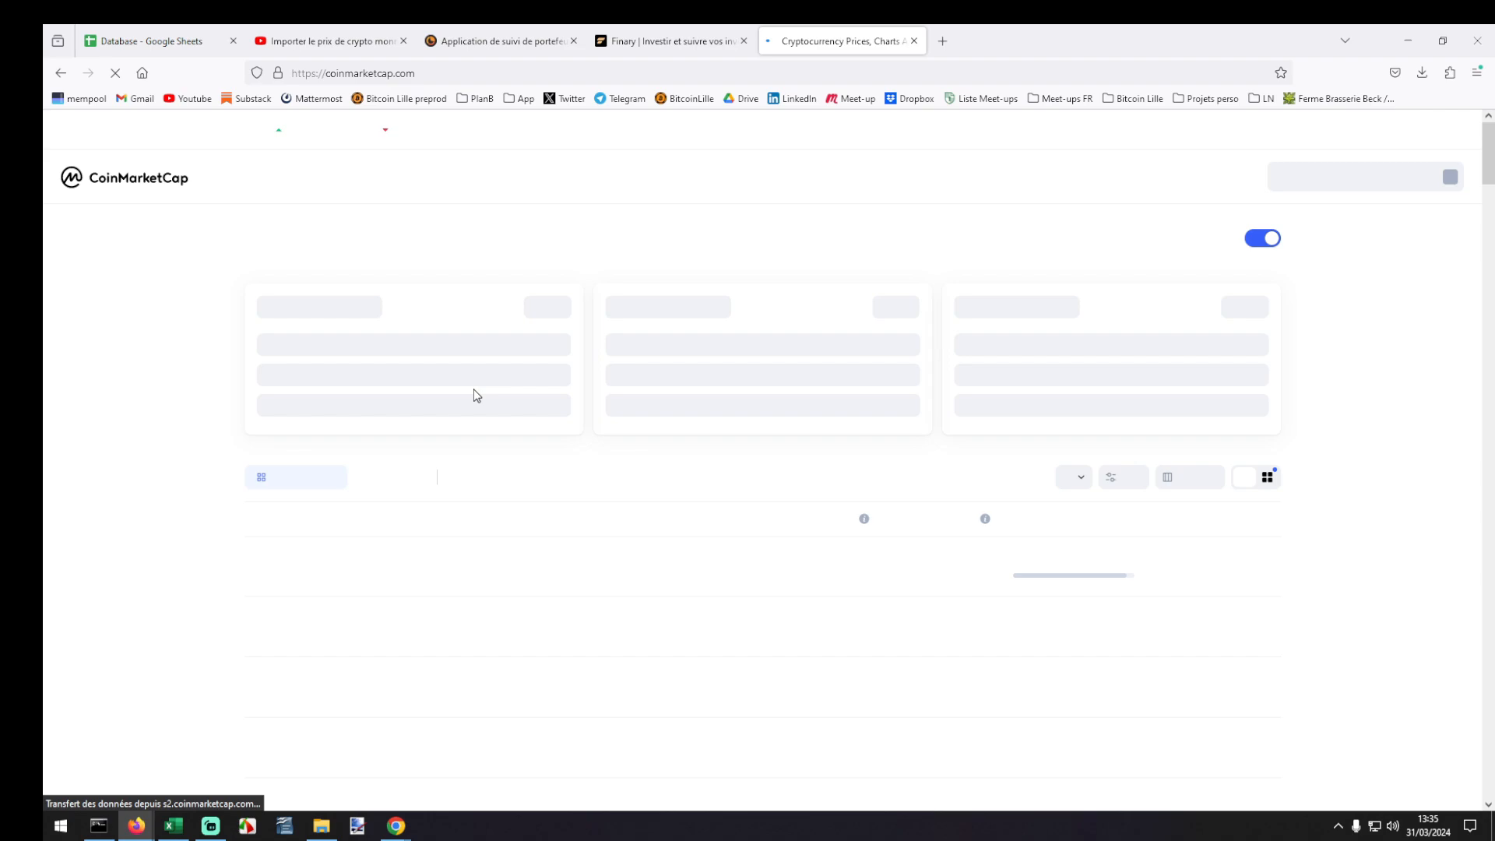
scroll(257, 428, down, 5)
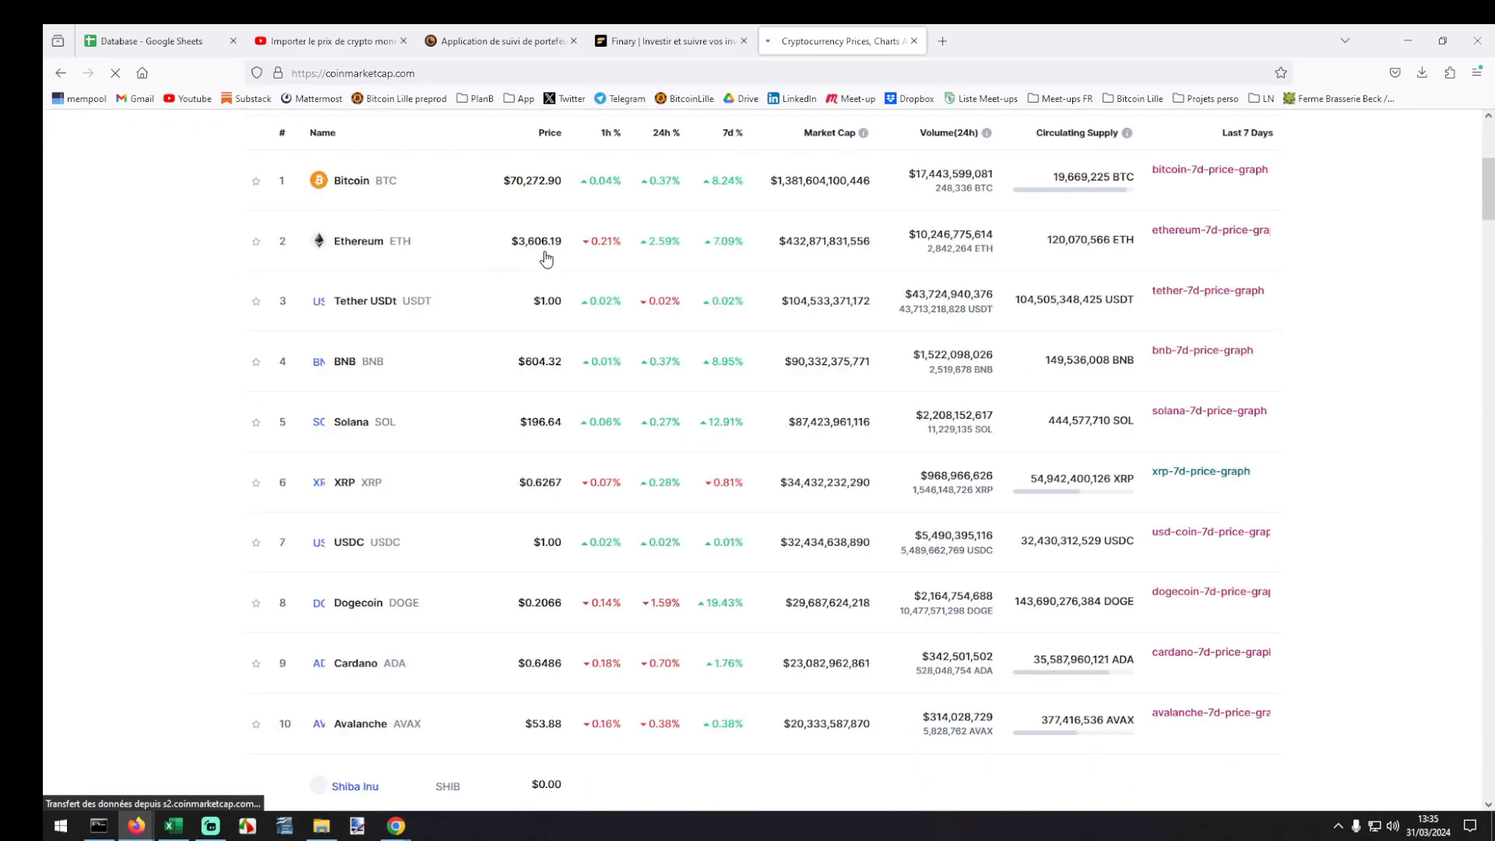
scroll(766, 351, up, 2)
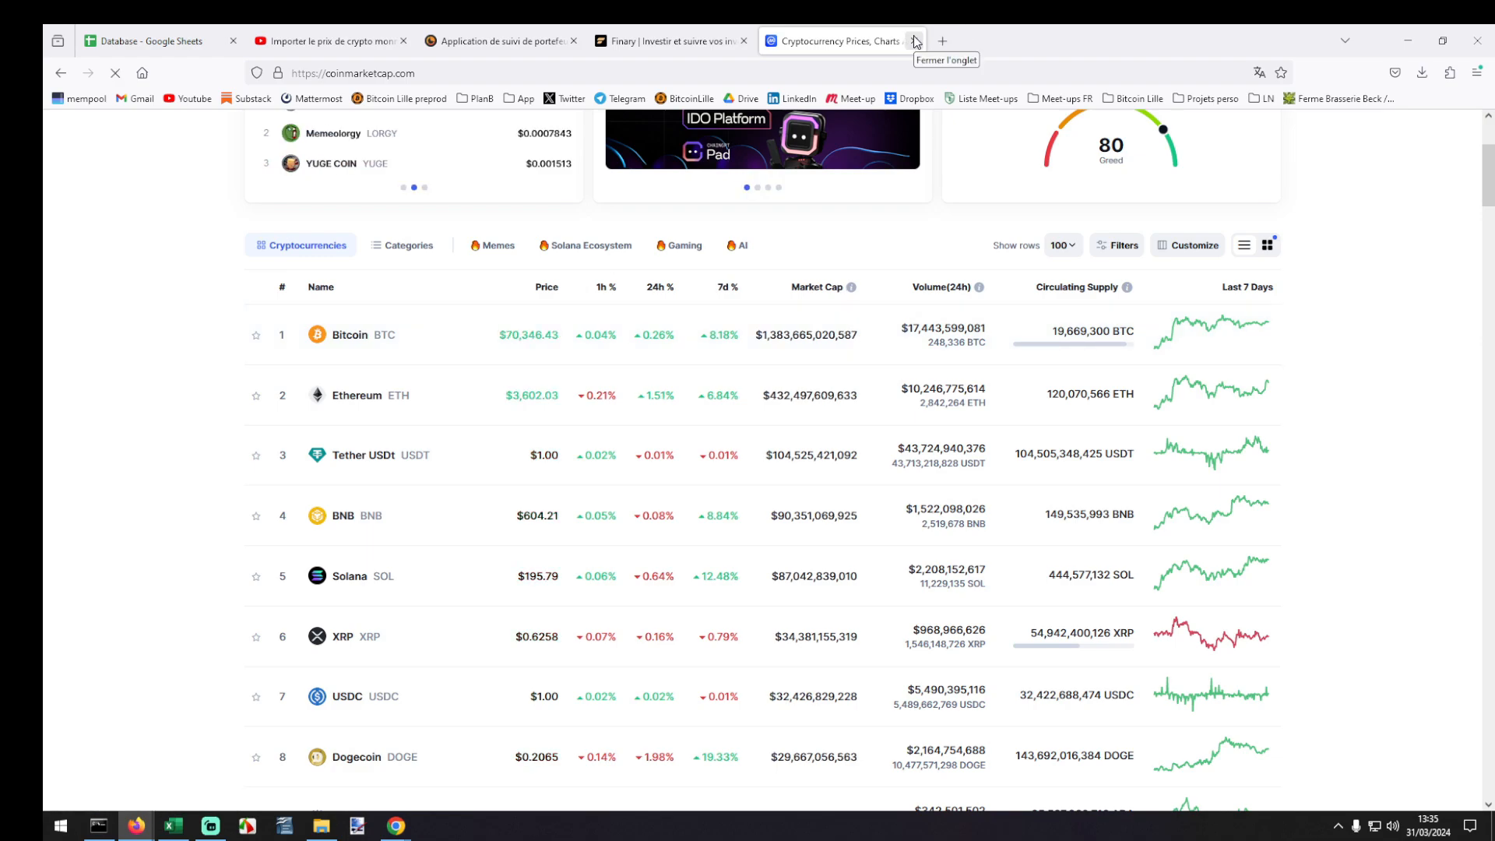
scroll(659, 308, up, 3)
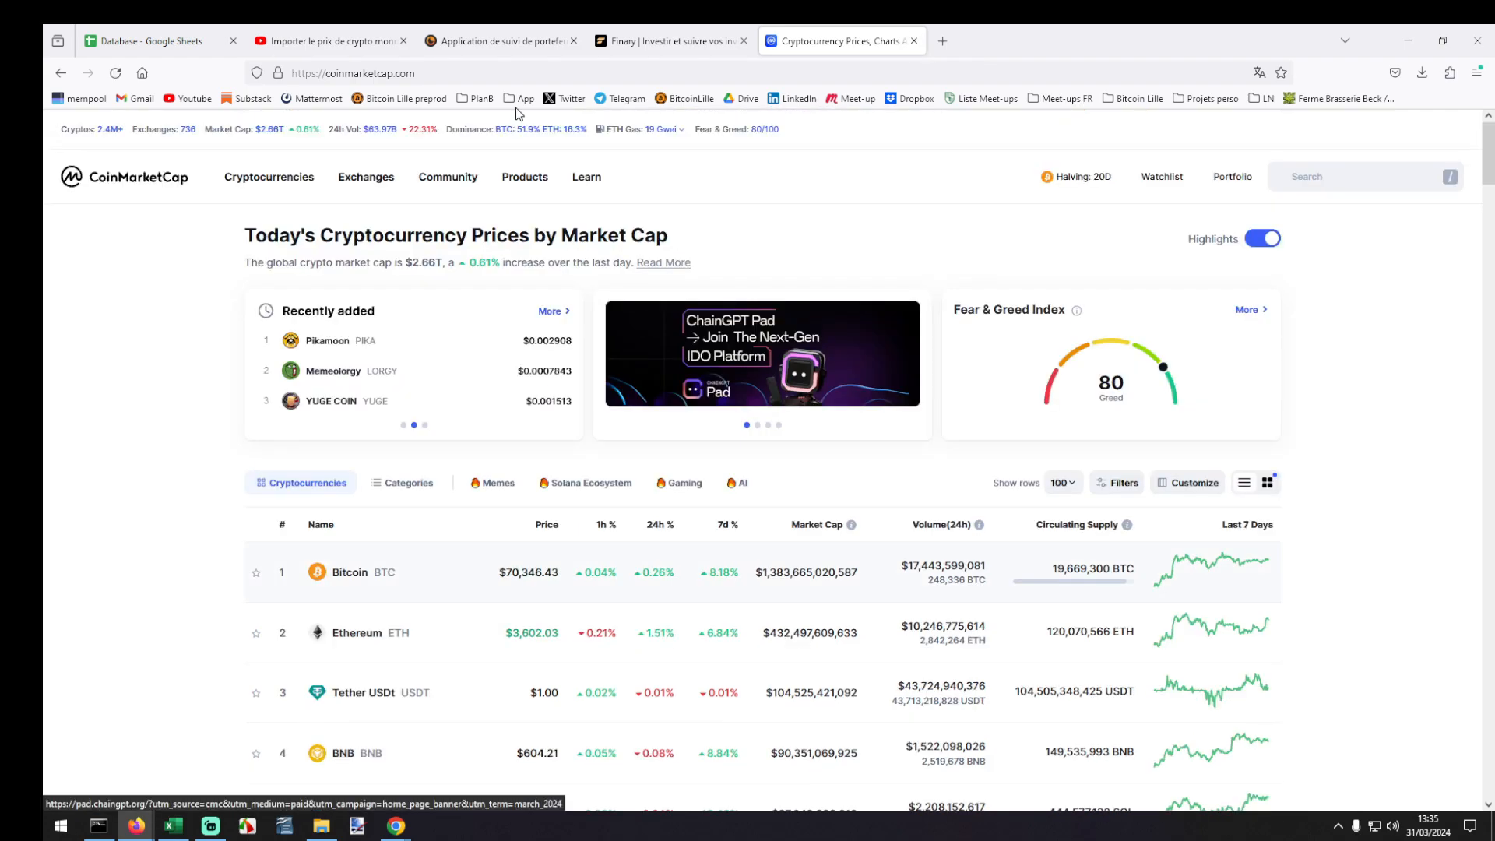
Open coinmarketcap.com/api, show the API key sign-up form with the free Basic plan, and close the page.
click(524, 65)
text(/api)
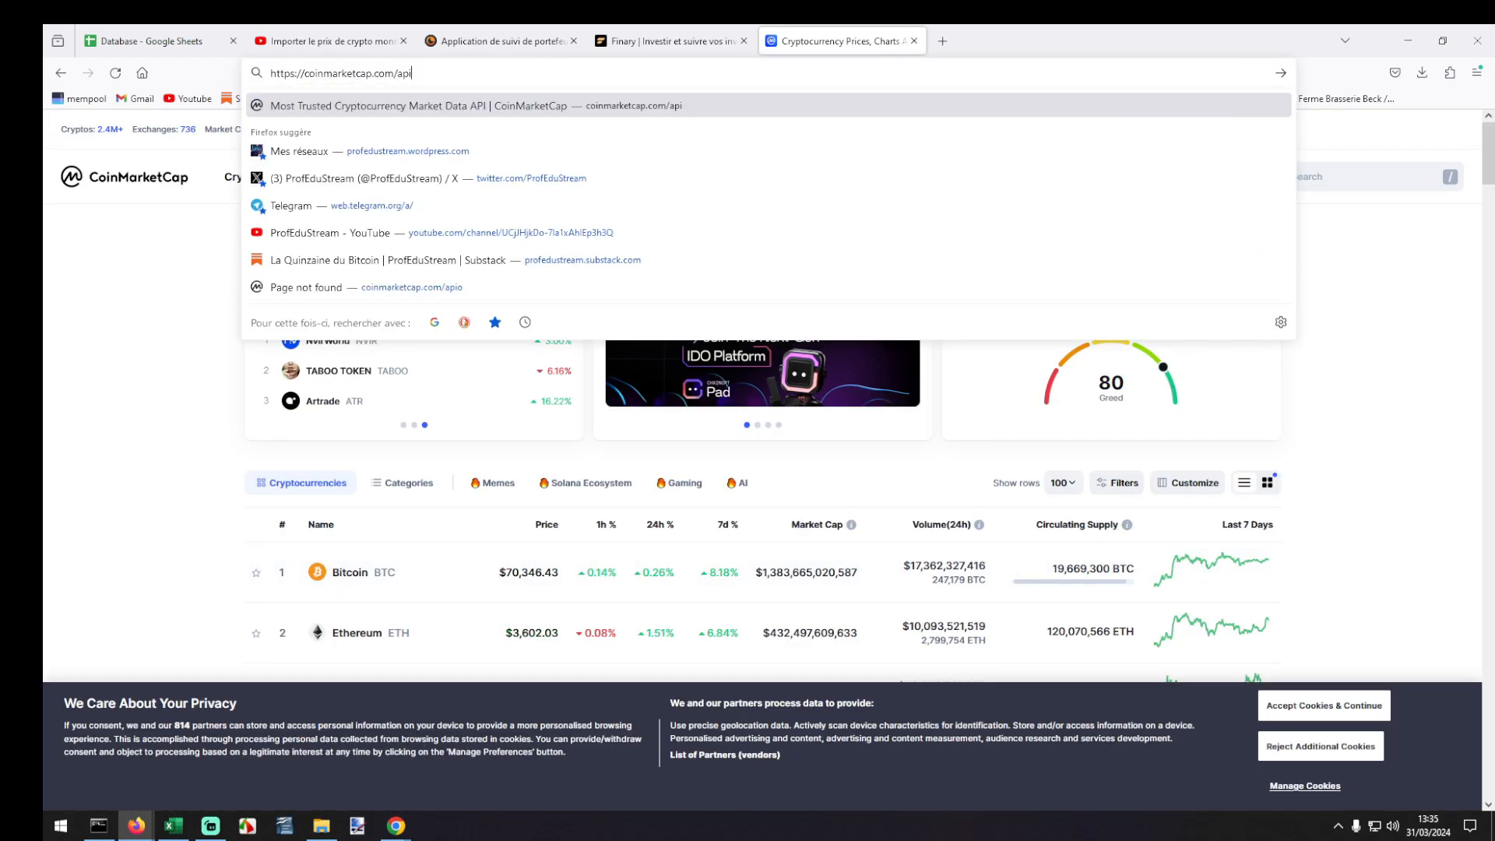
key(Return)
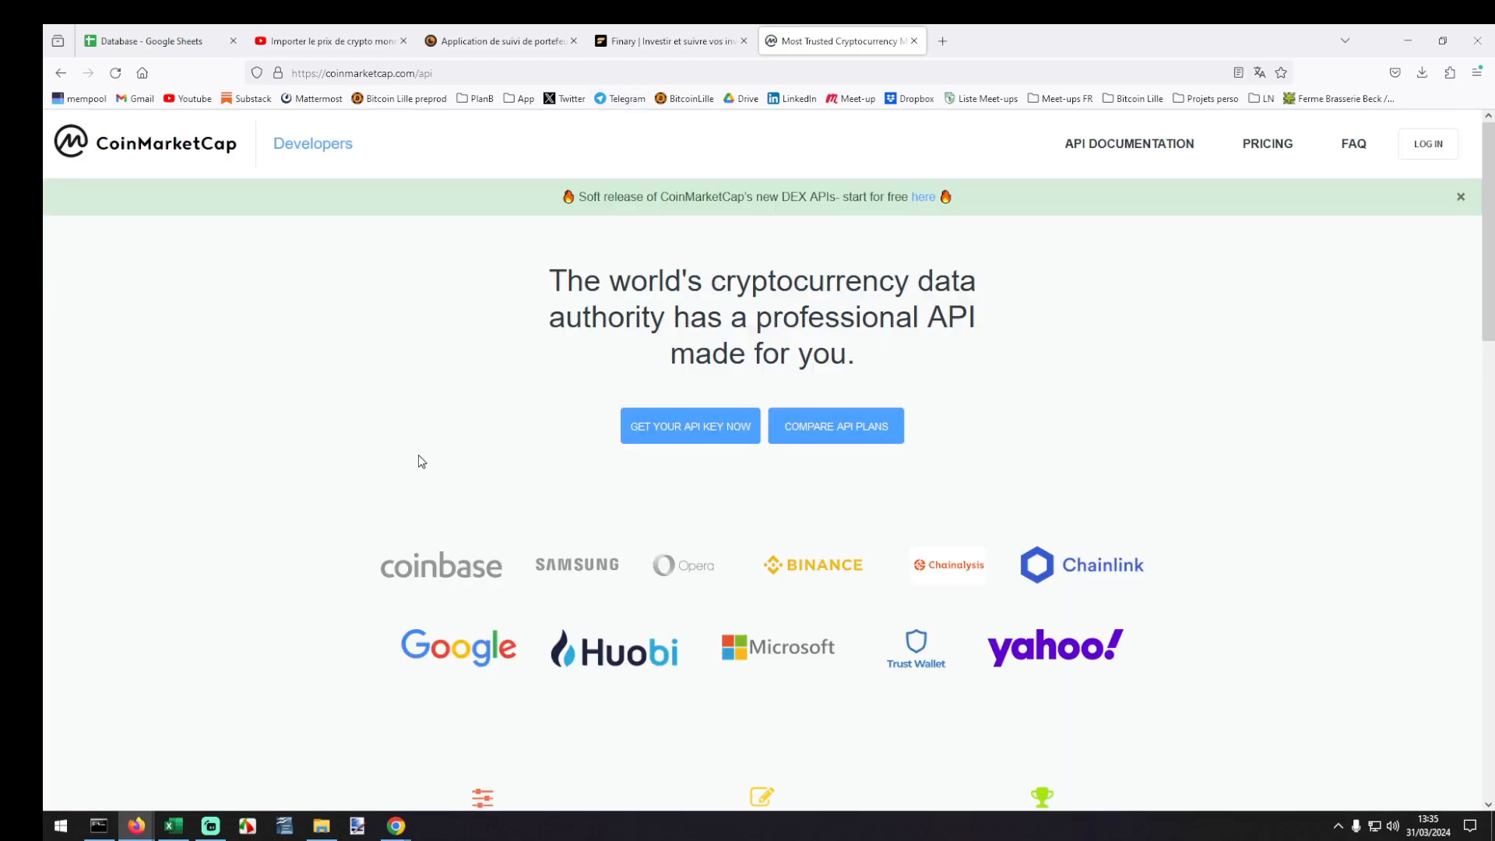
click(645, 432)
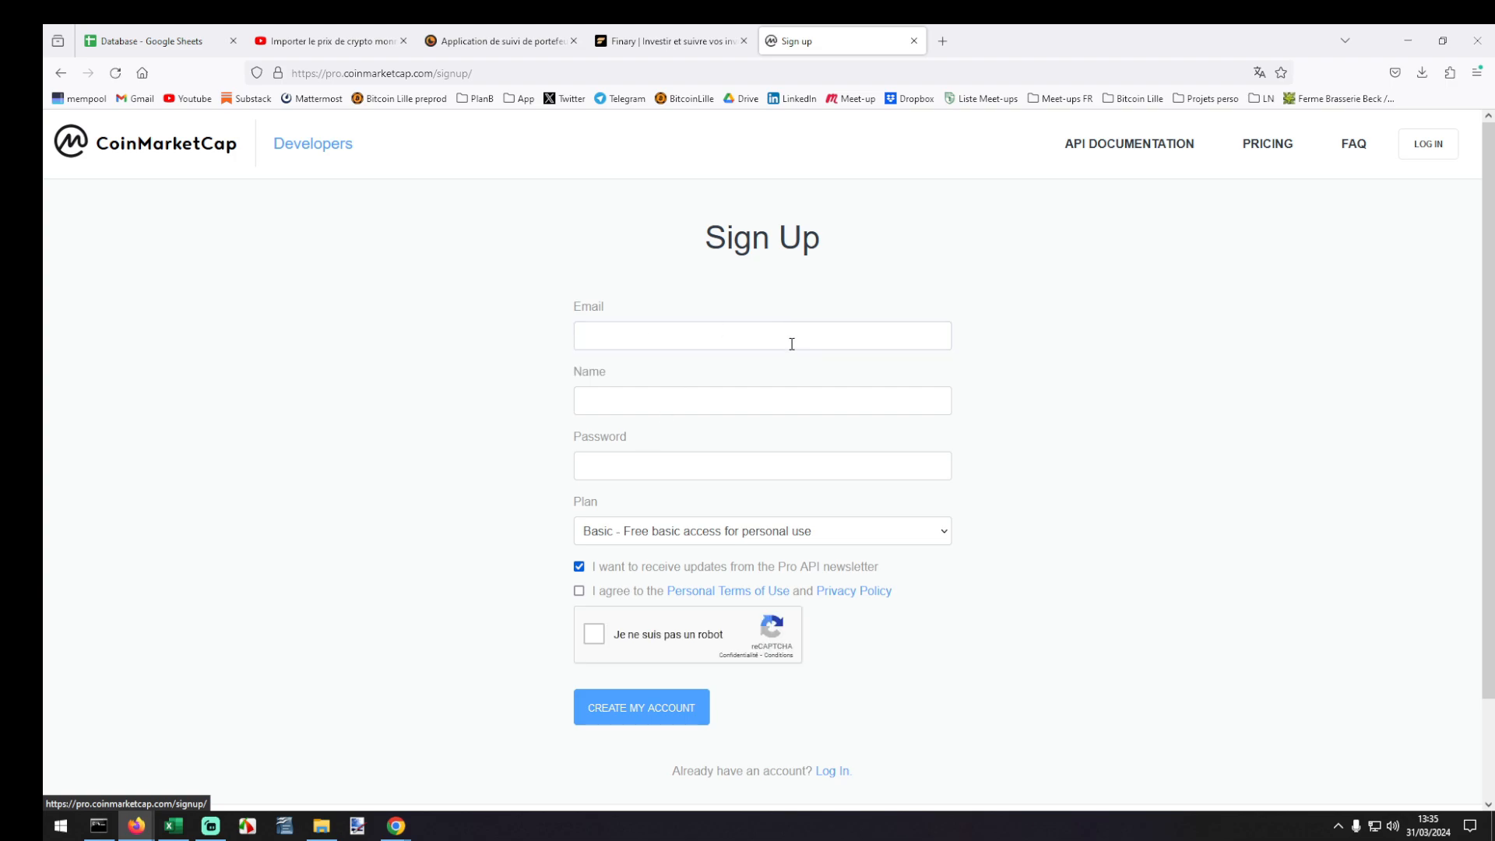
click(699, 528)
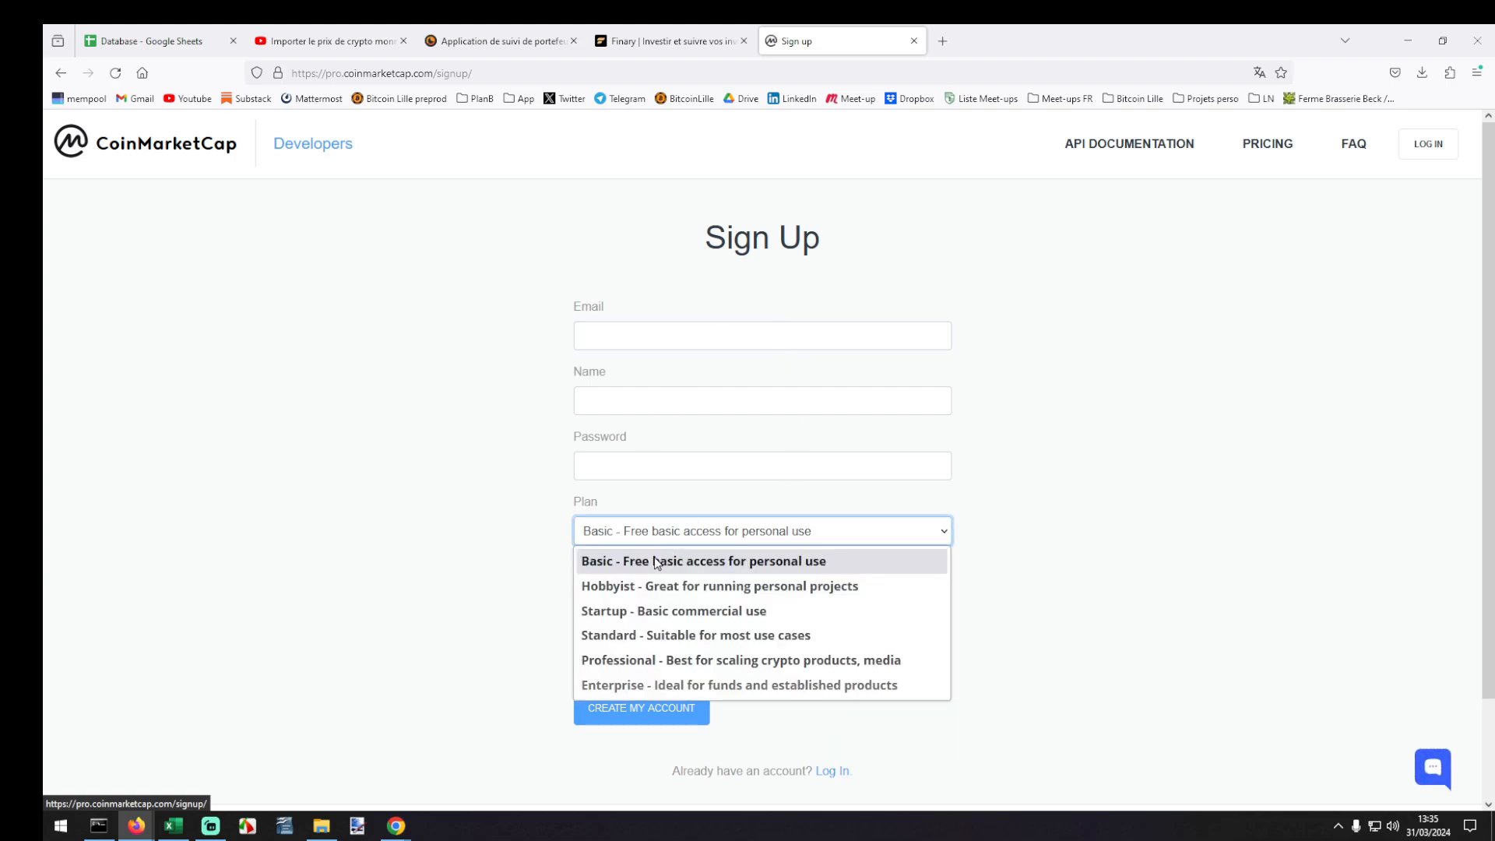
click(659, 557)
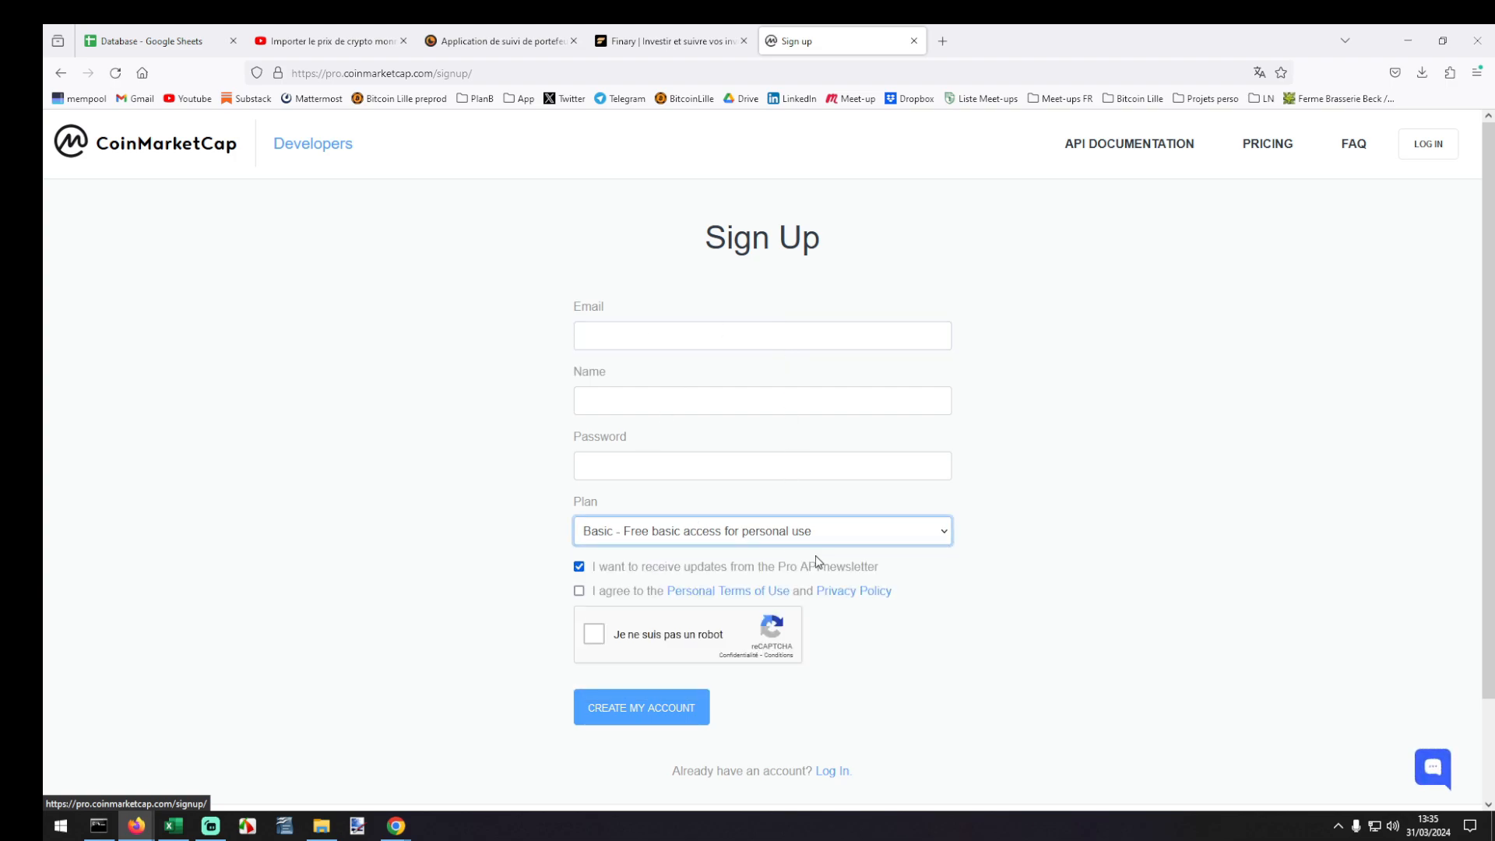
click(914, 40)
Switch to the CoinMarketCap developer account in Chrome and review the API key usage and request log.
mouse_move(393, 831)
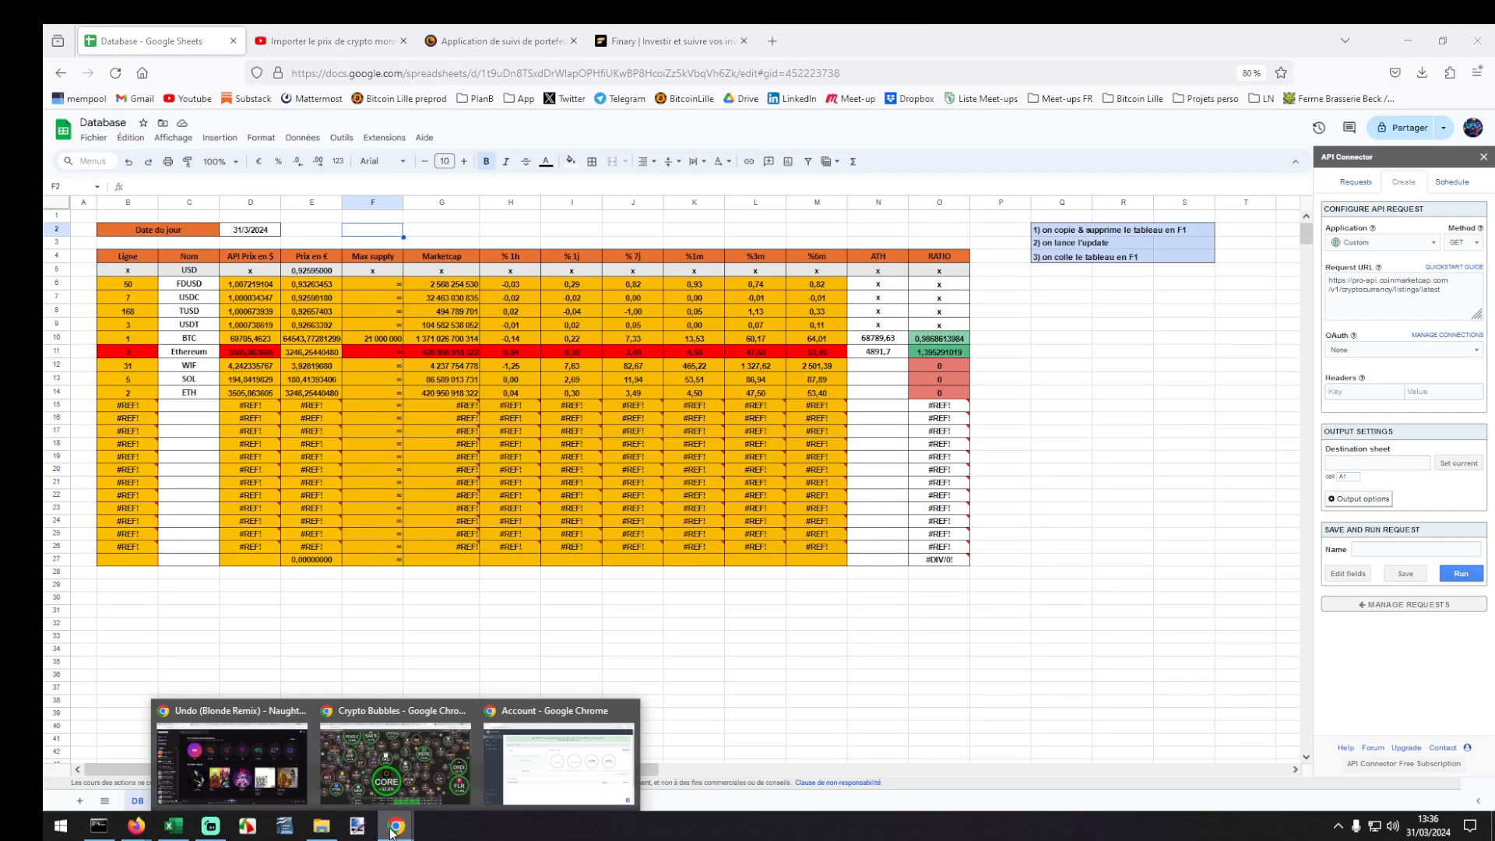
click(545, 771)
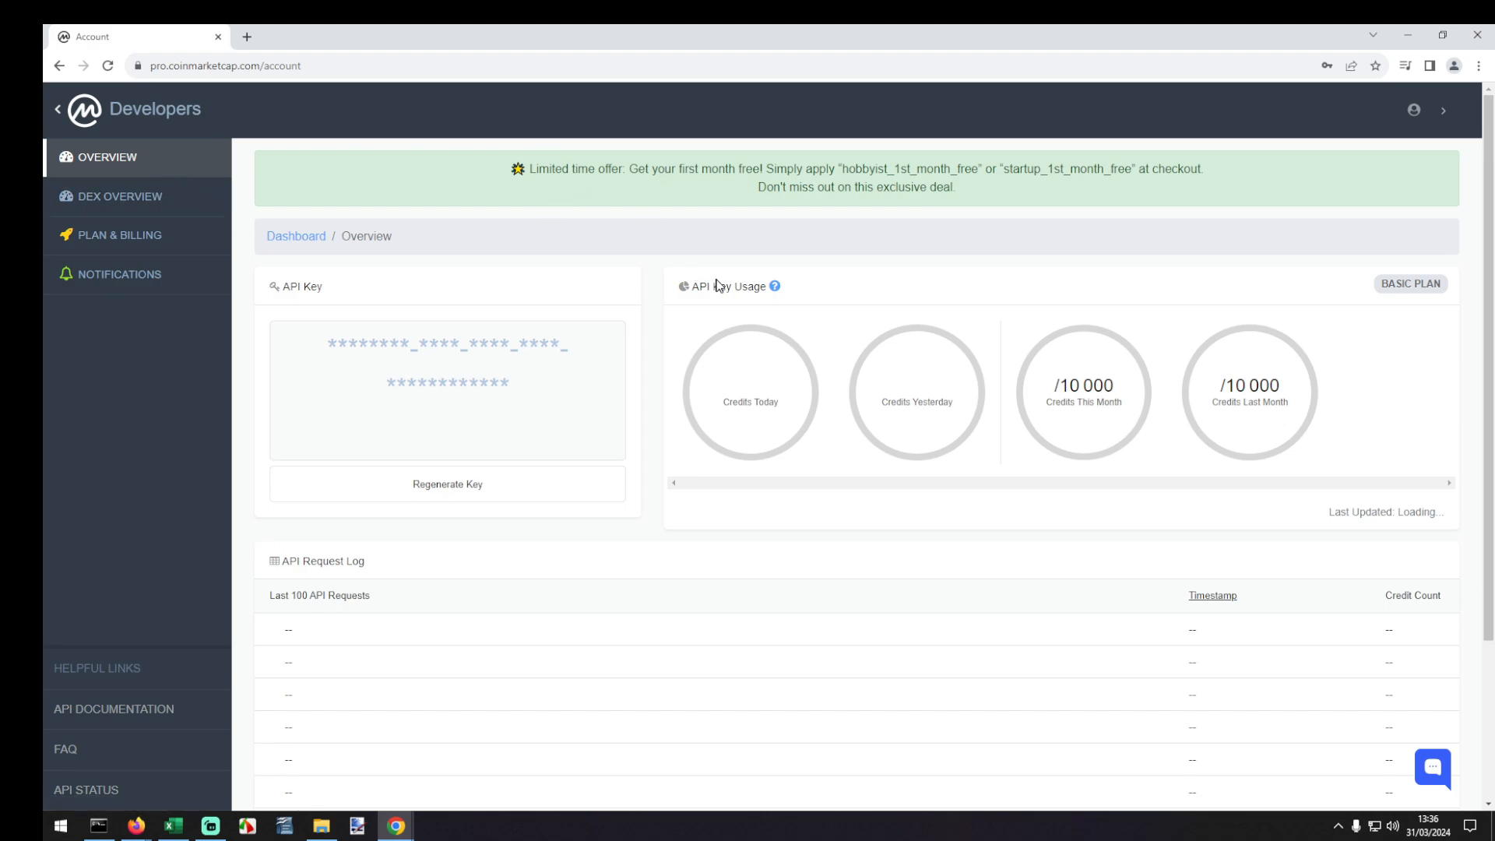
scroll(704, 292, down, 1)
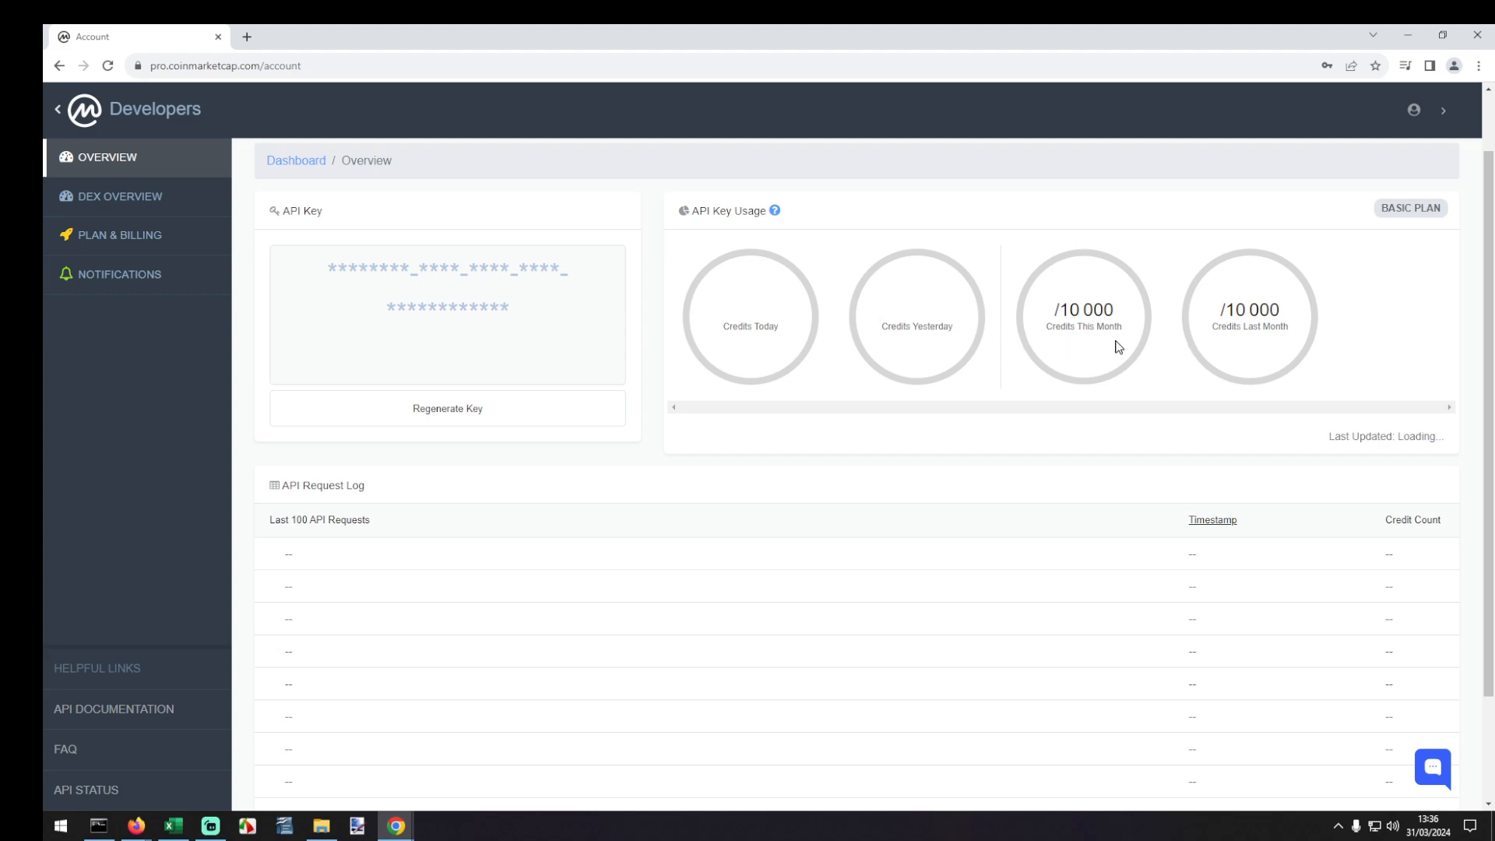
scroll(934, 444, down, 2)
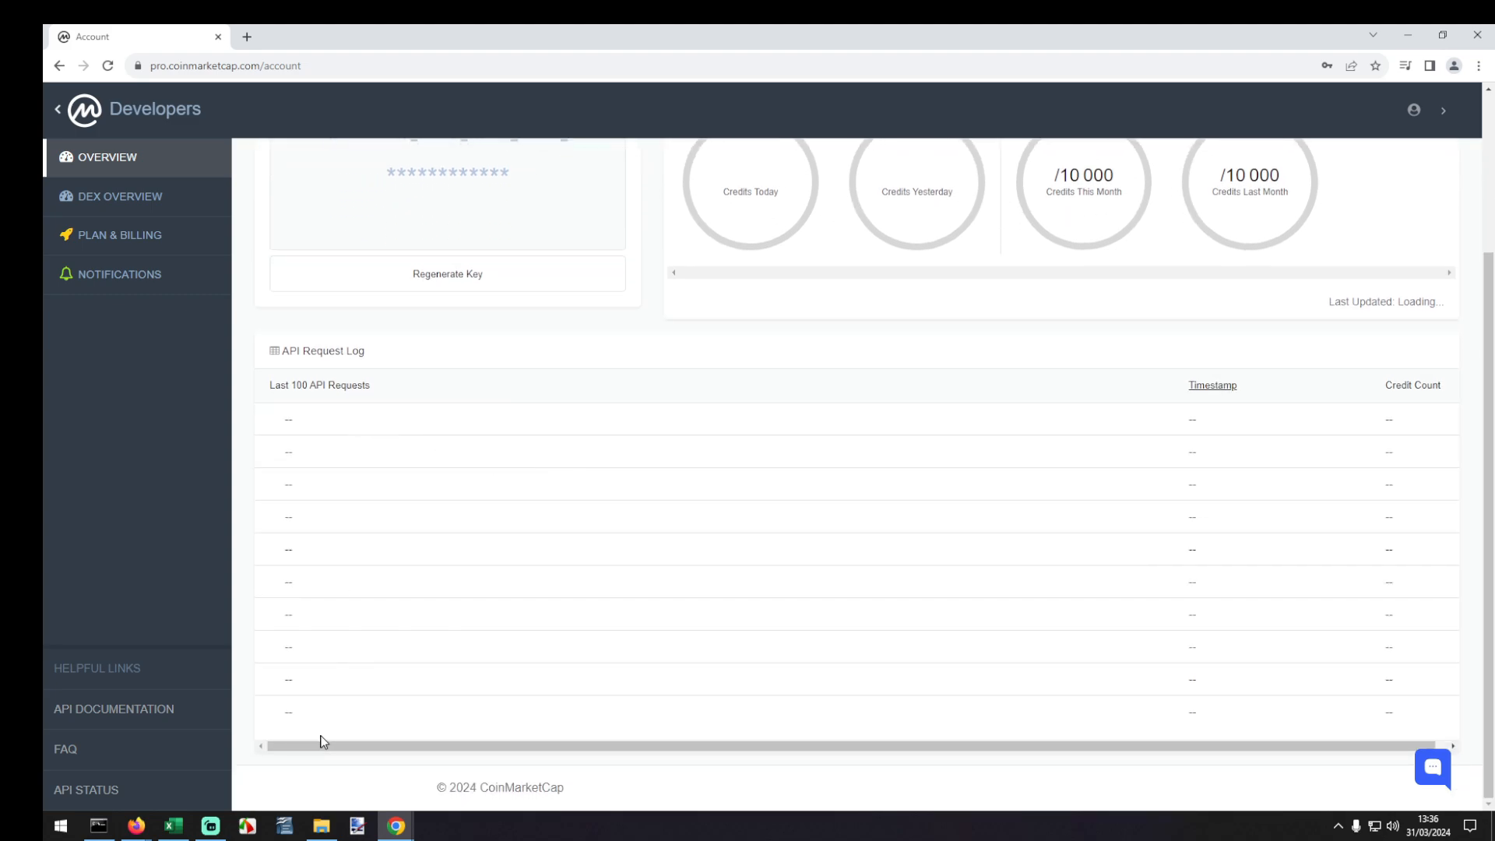
scroll(319, 716, up, 3)
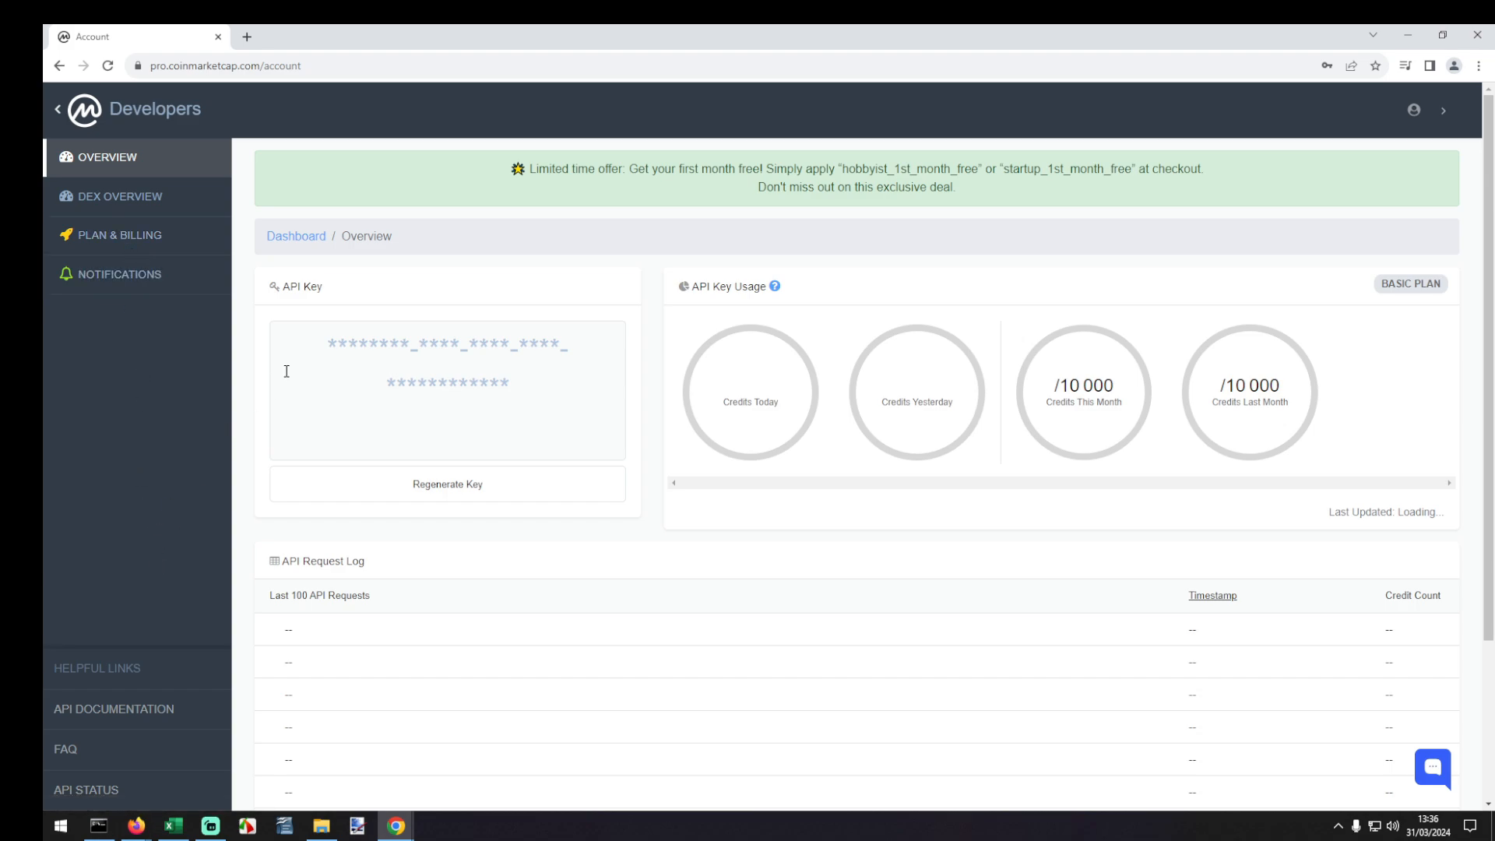
Copy the API key from the CoinMarketCap developer account and return to the Database spreadsheet.
mouse_move(343, 356)
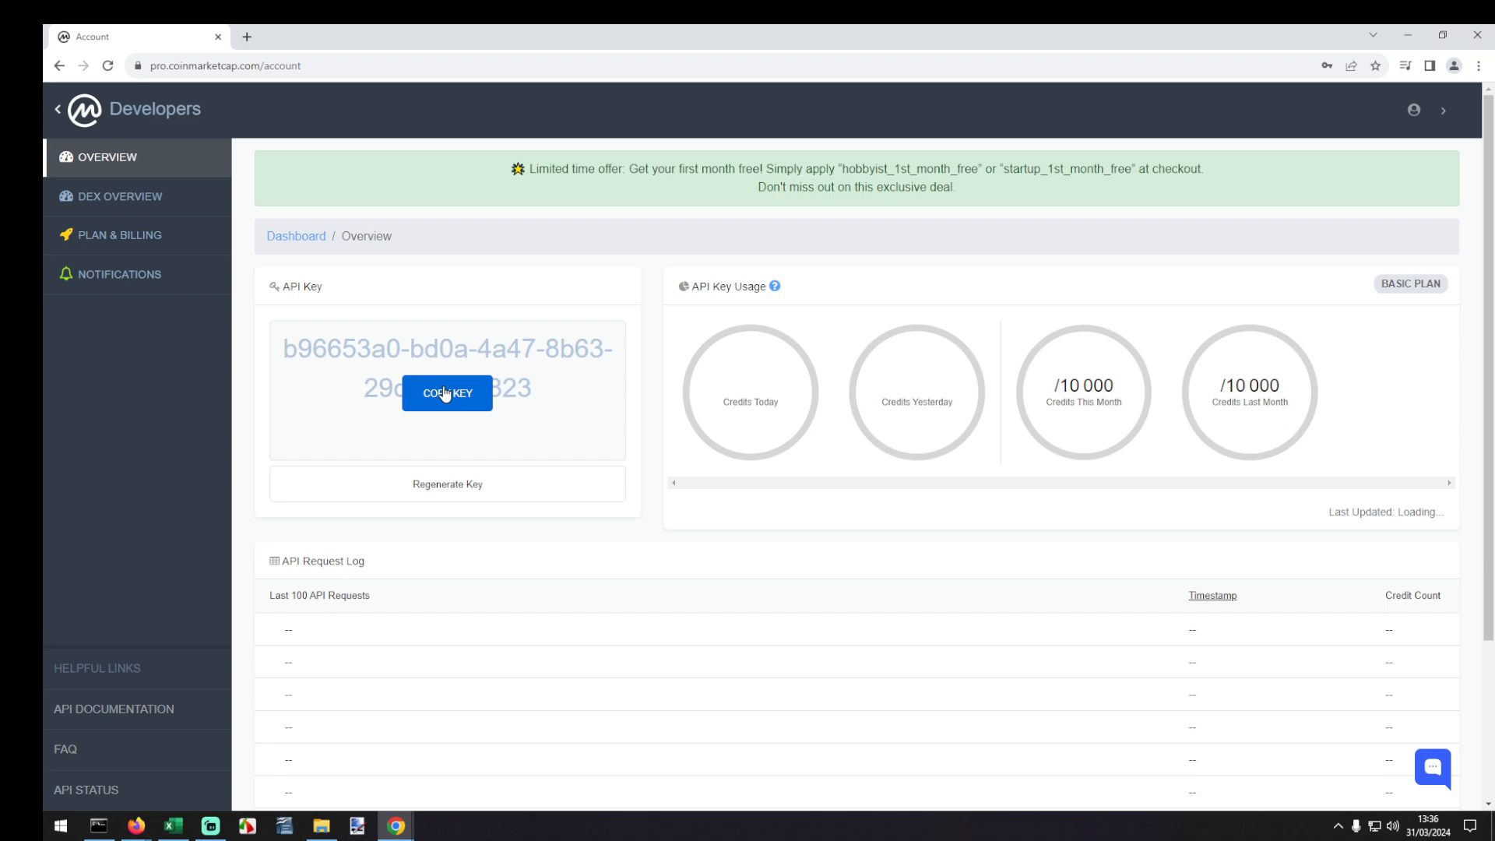
click(442, 403)
click(1408, 34)
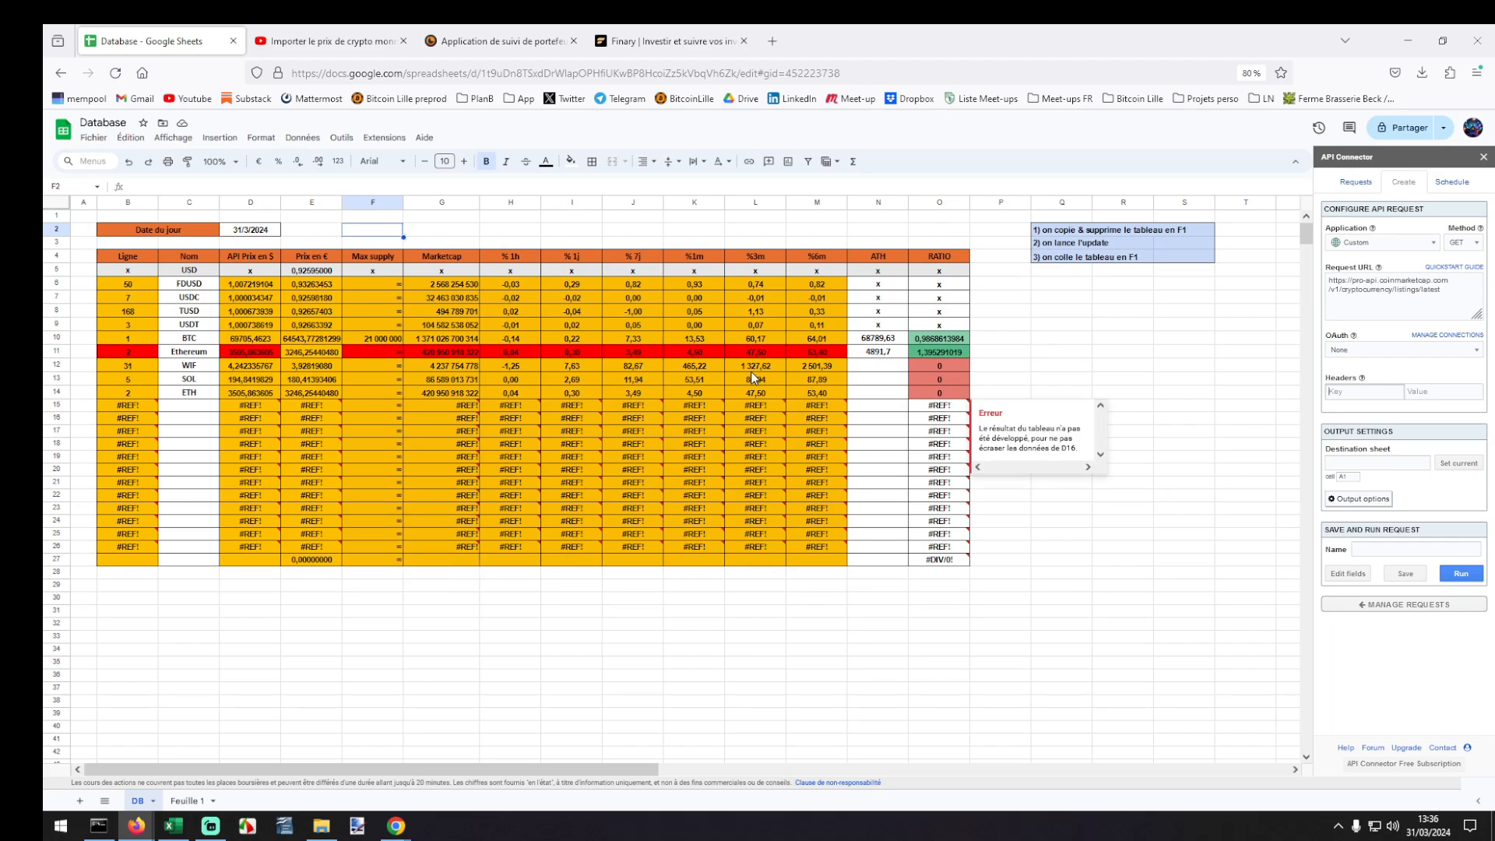
mouse_move(397, 825)
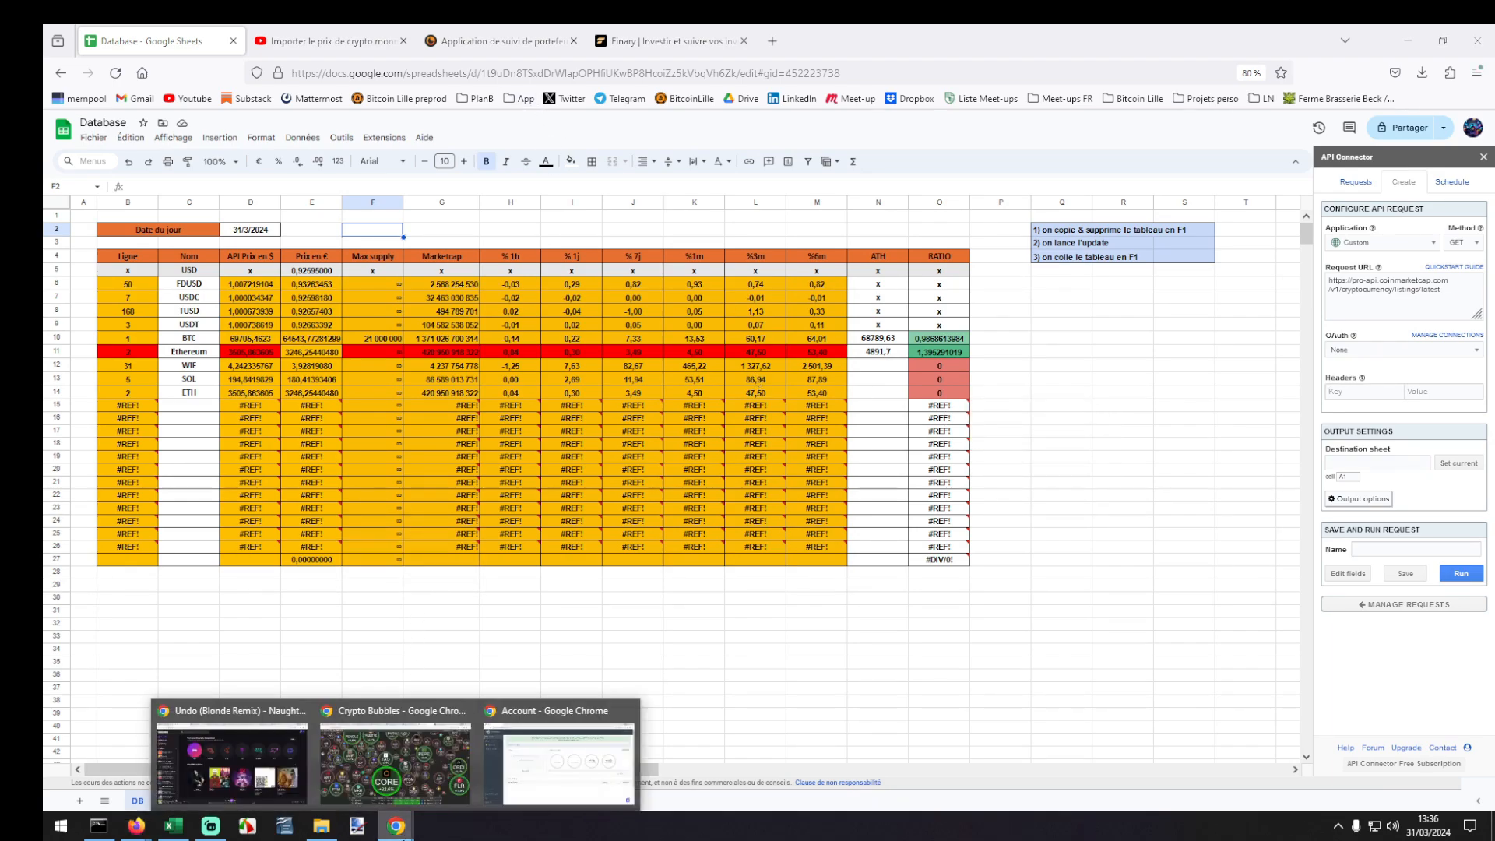
click(559, 759)
click(421, 398)
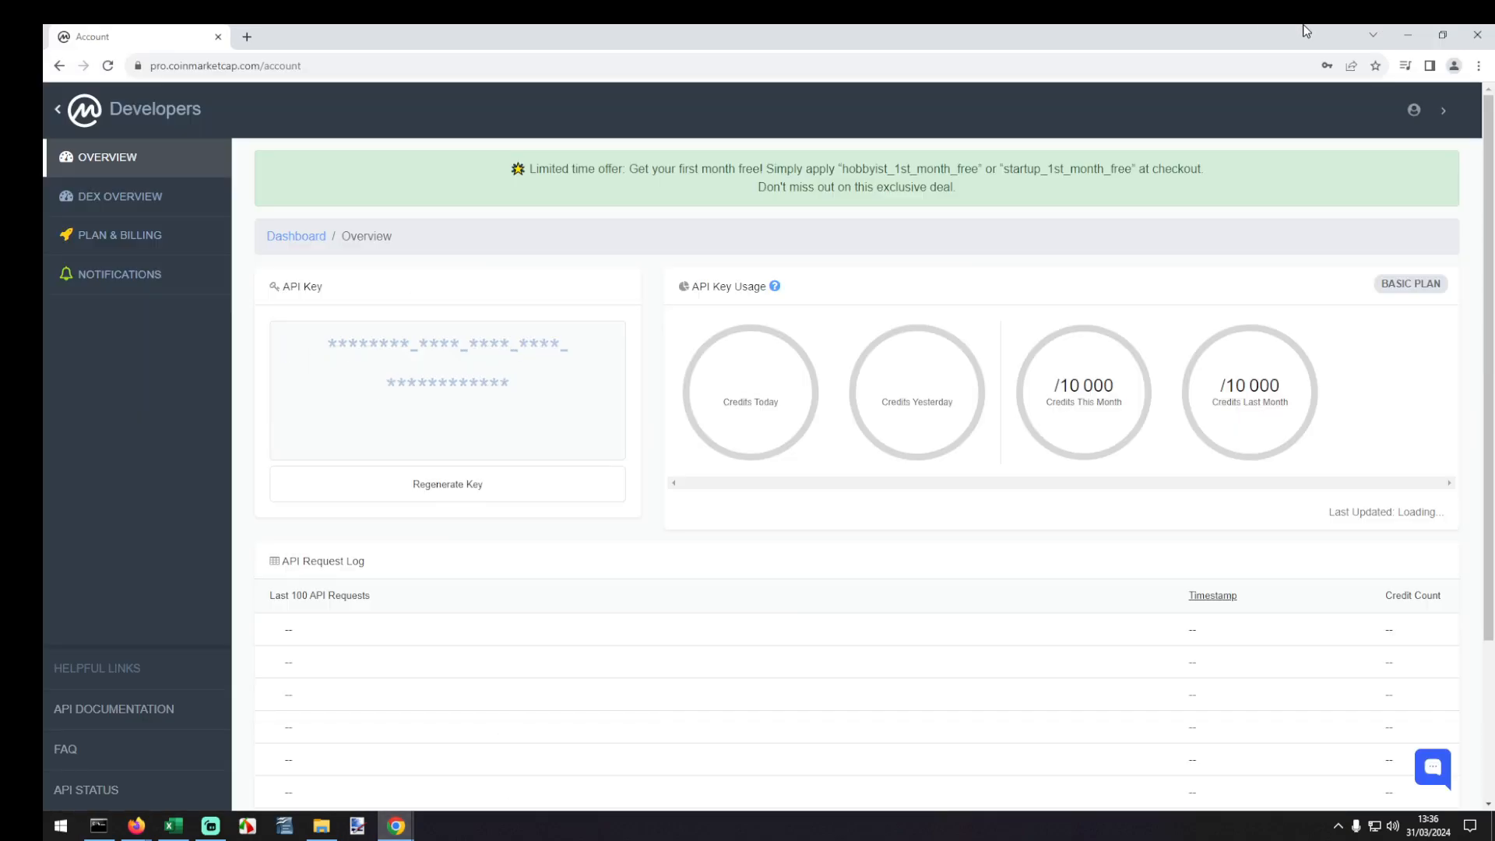
click(1407, 34)
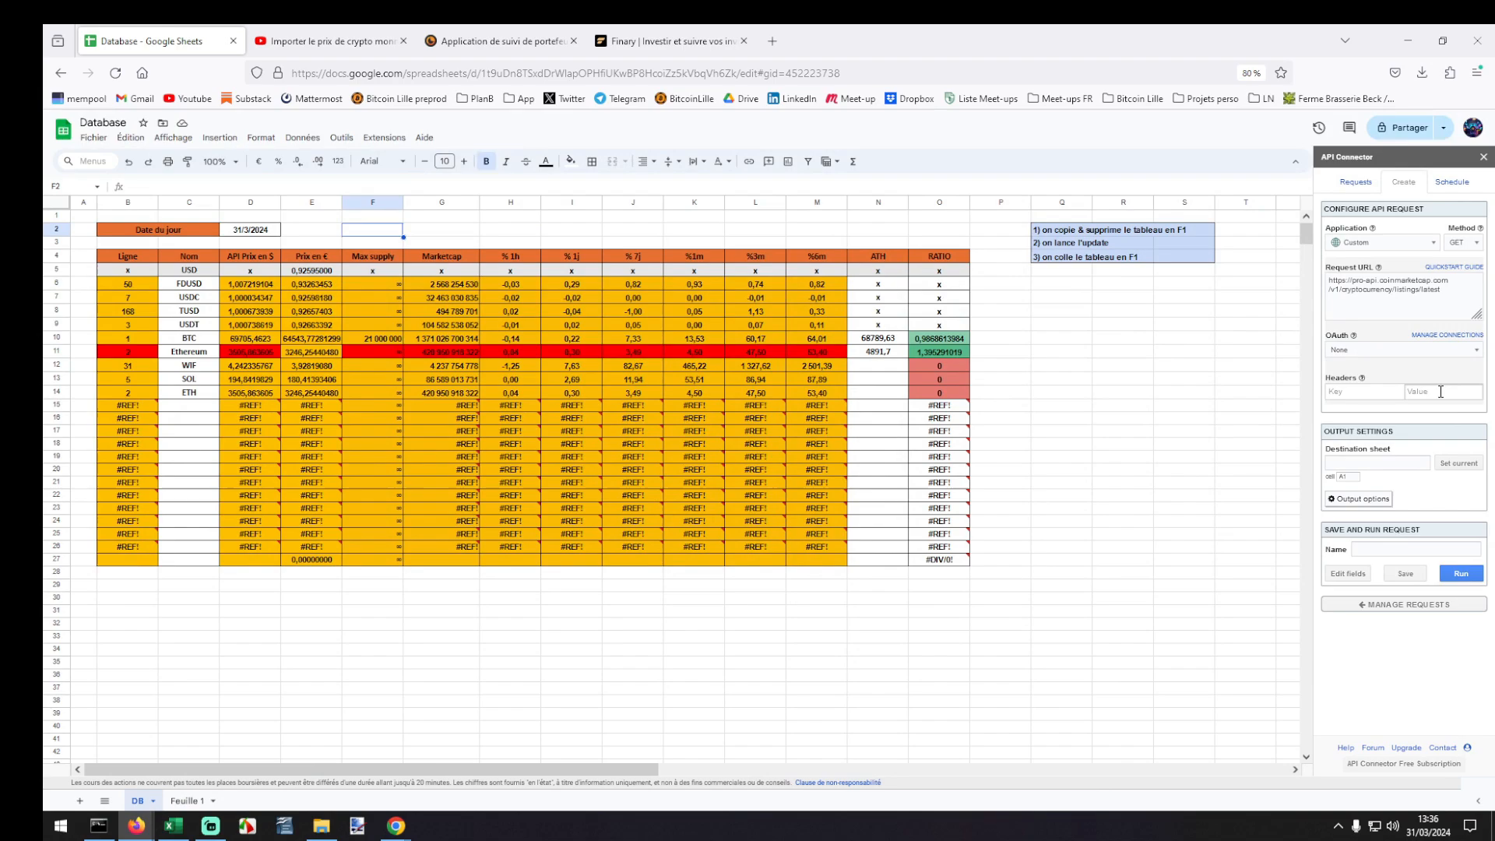
Paste the CoinMarketCap API key as the value of the request's second header, leaving the first header empty.
click(1441, 392)
key(ctrl+v)
click(1373, 389)
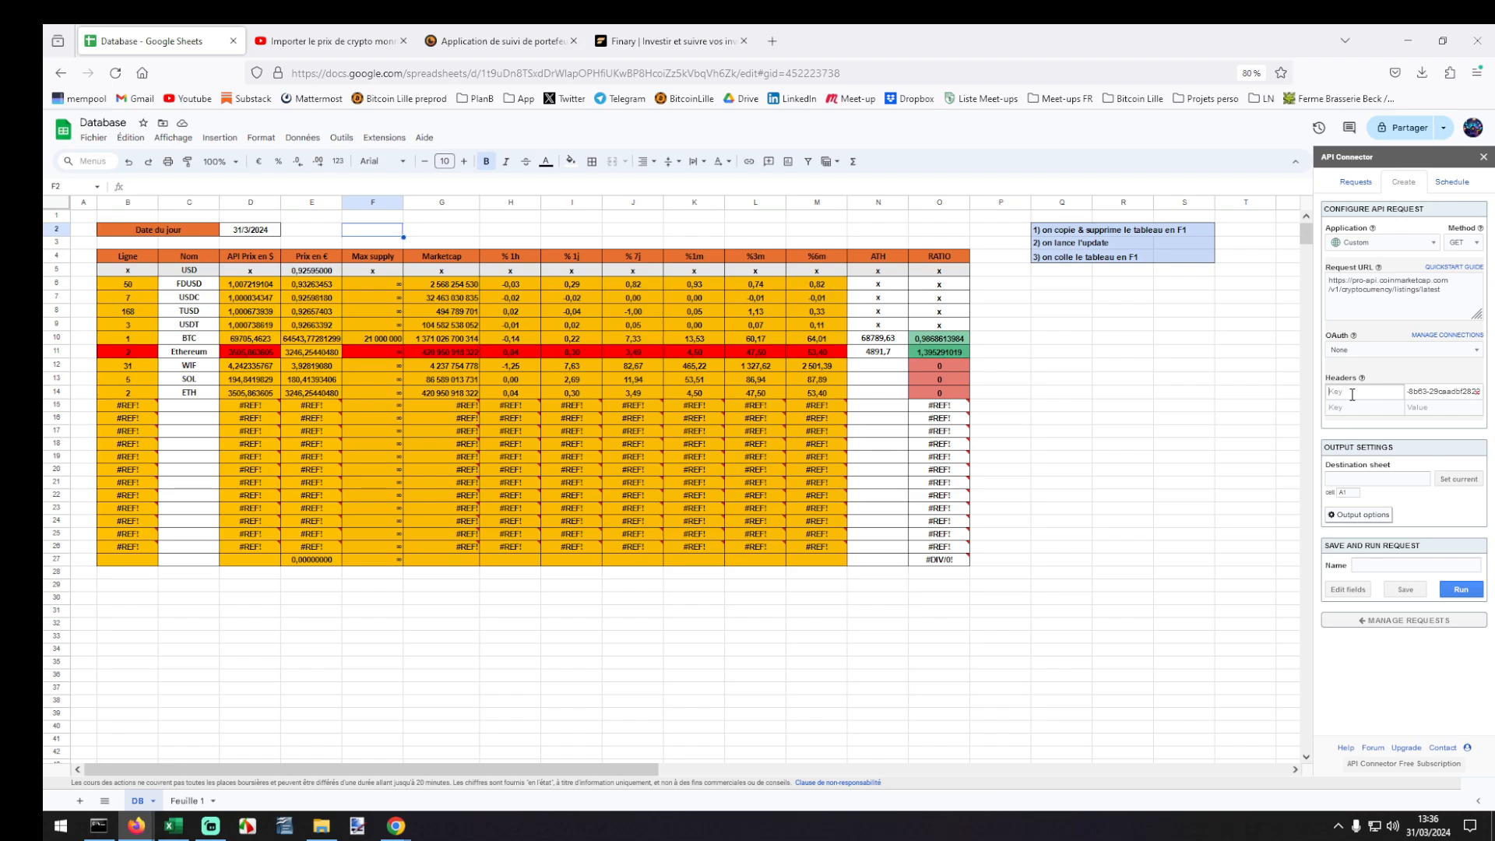
triple_click(1417, 391)
key(ctrl+x)
click(1413, 405)
key(ctrl+v)
Fill in the first request header with the key Accept and the value application/json.
click(1385, 391)
text(Acc)
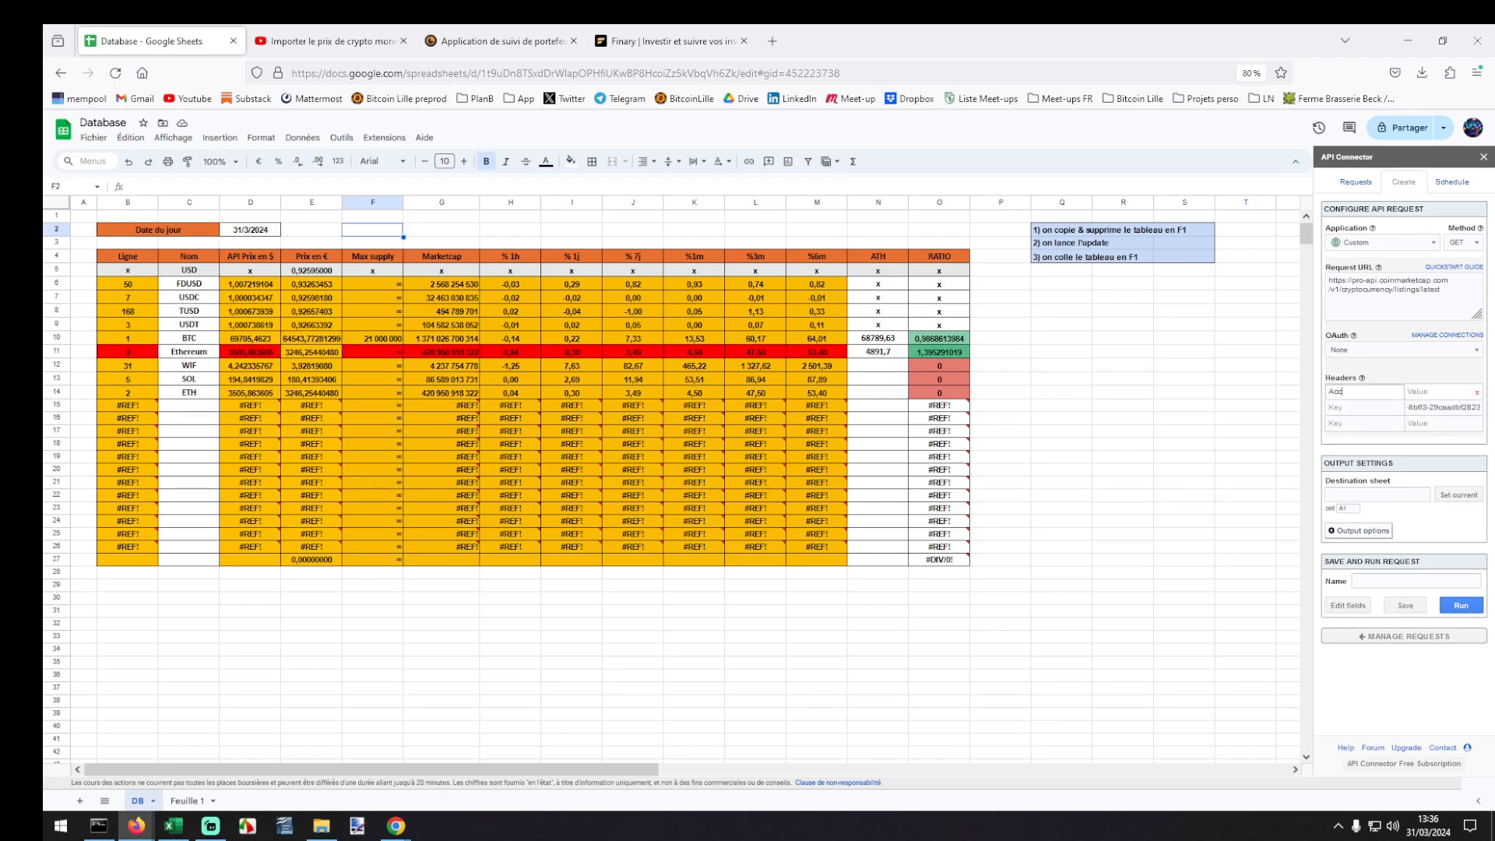
text(ept)
key(Tab)
text(application/jso)
Name the second header X-CMC_PRO_API_KEY and compare it with the example shown in the YouTube video.
click(1385, 413)
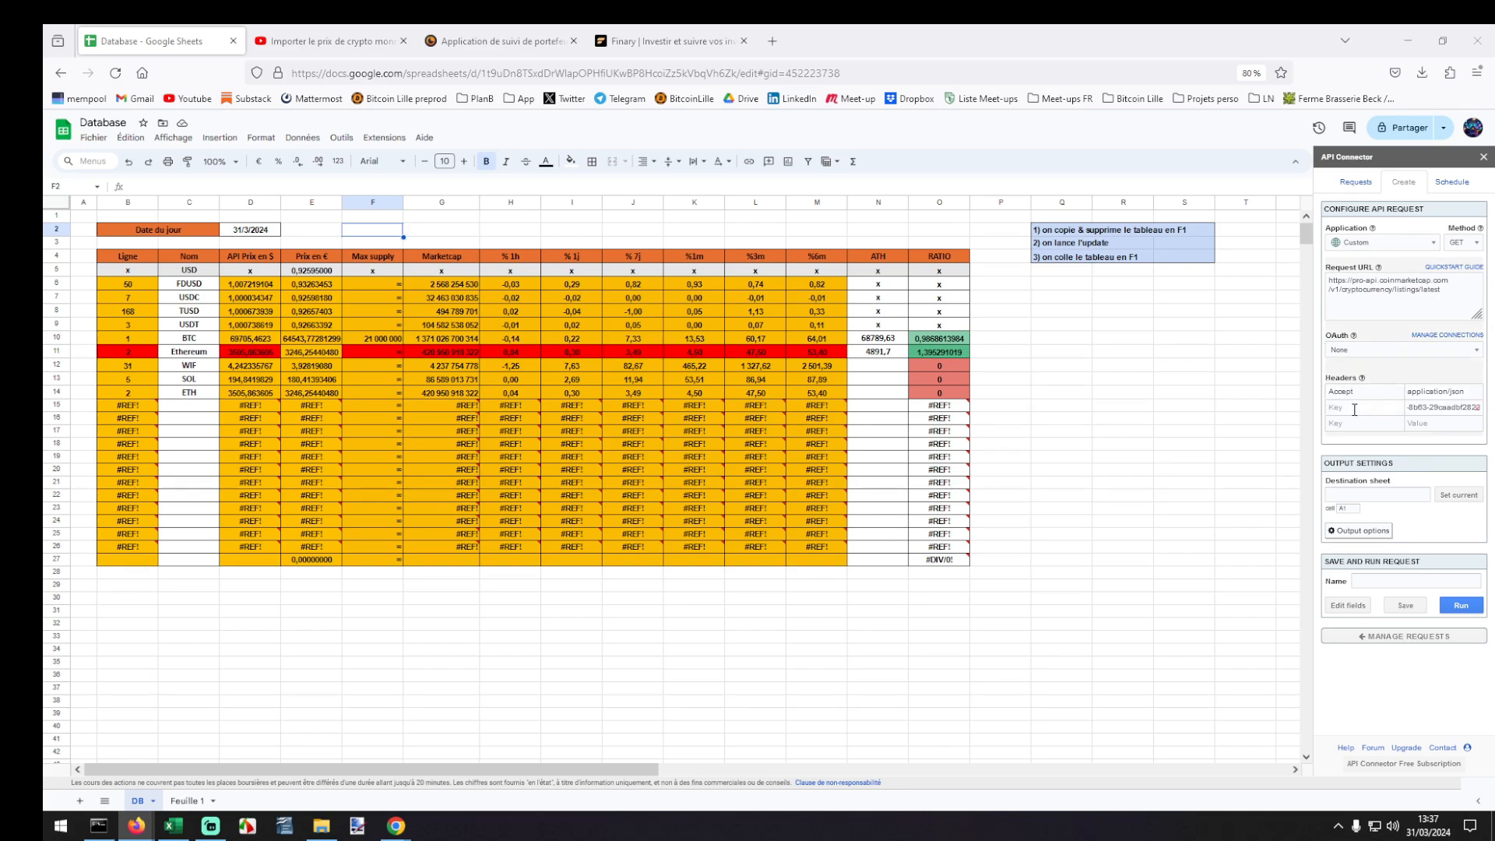
key(ctrl+v)
click(385, 26)
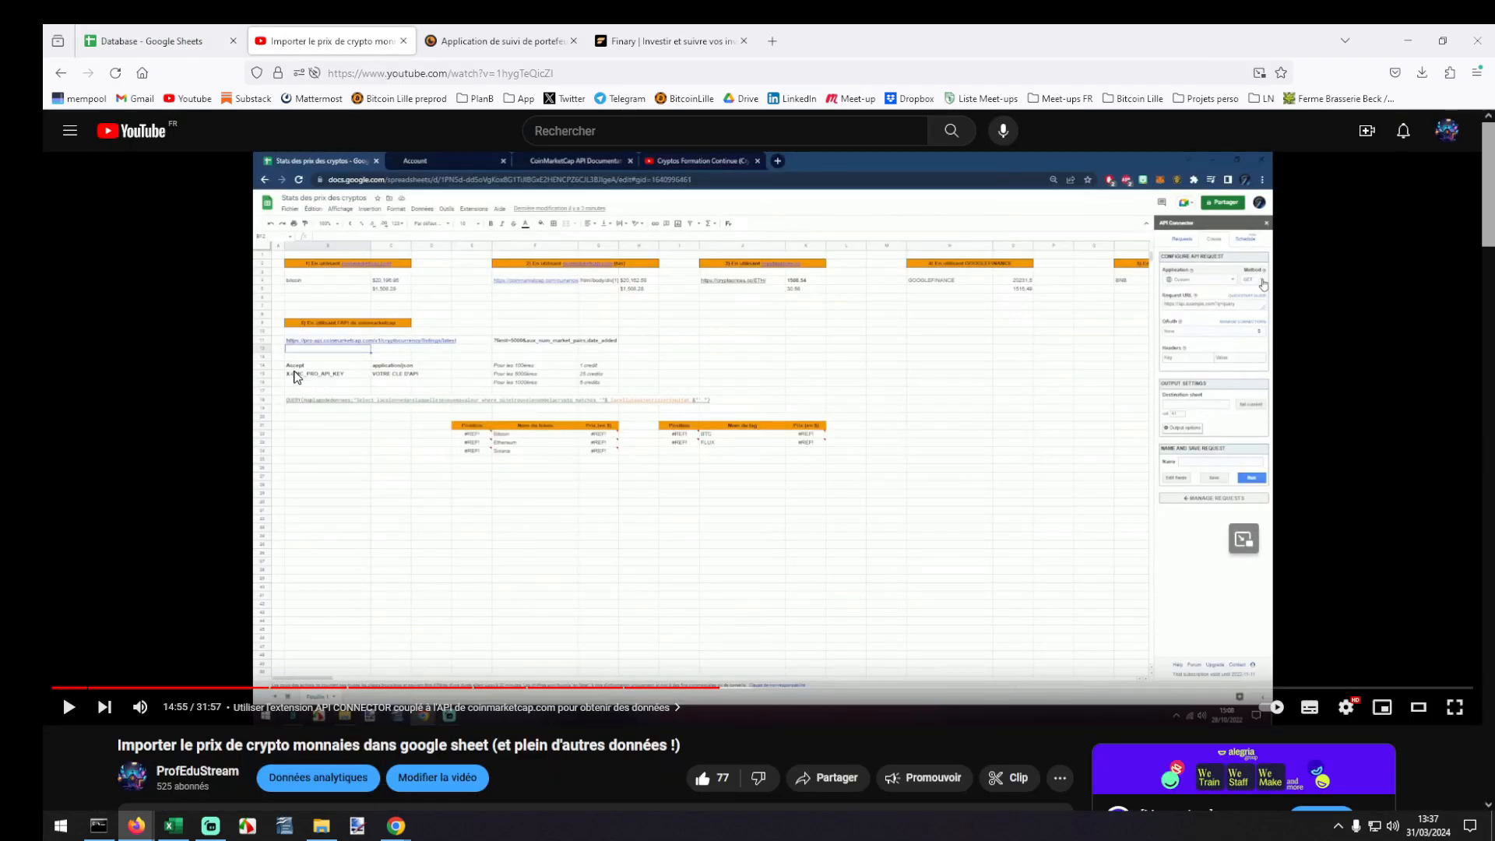
click(144, 41)
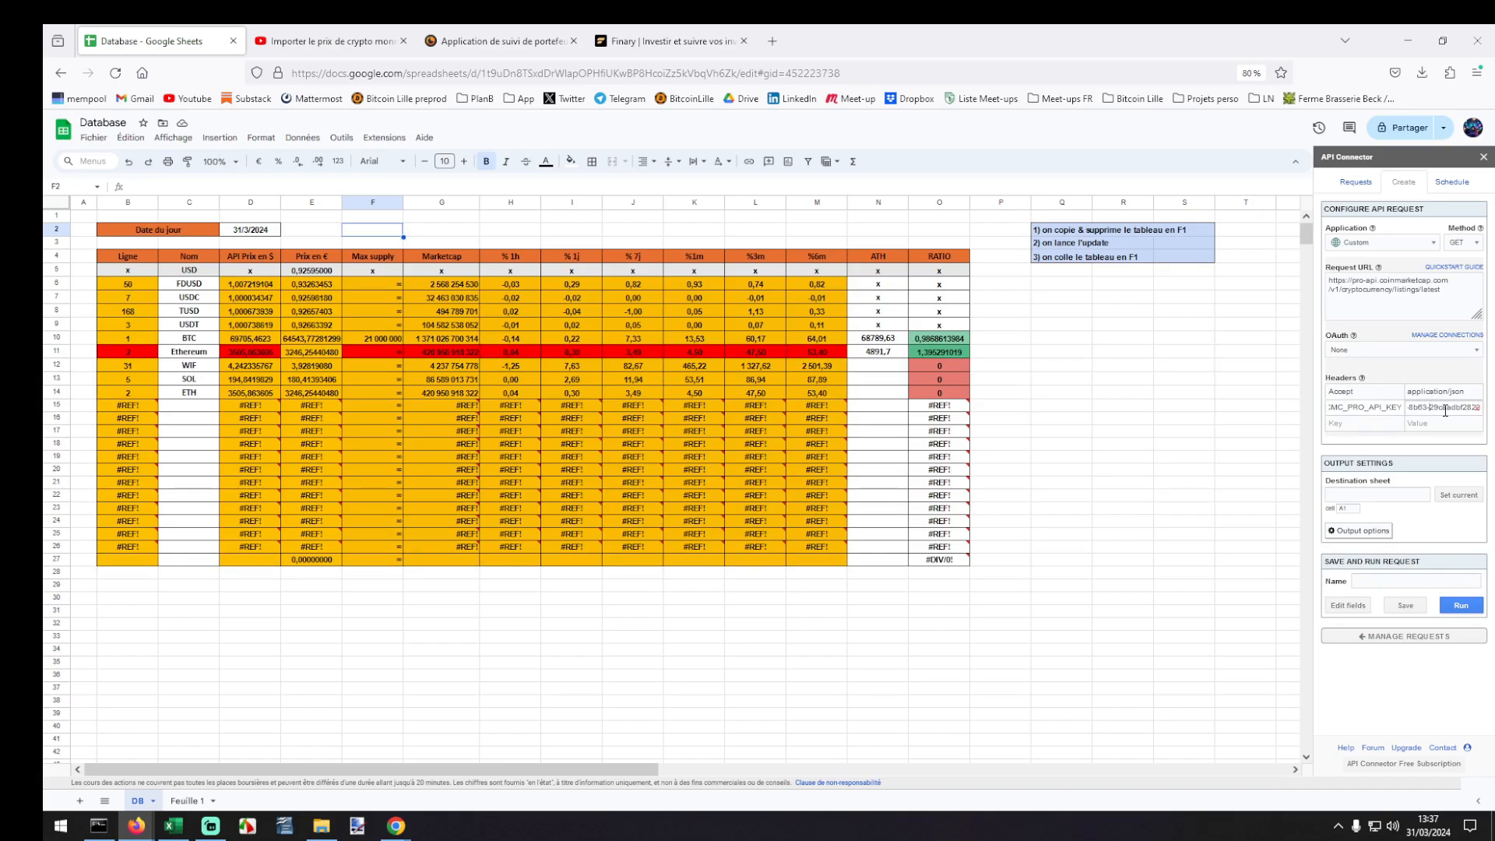
Review the API request's URL and its Accept and API key header entries.
click(1362, 422)
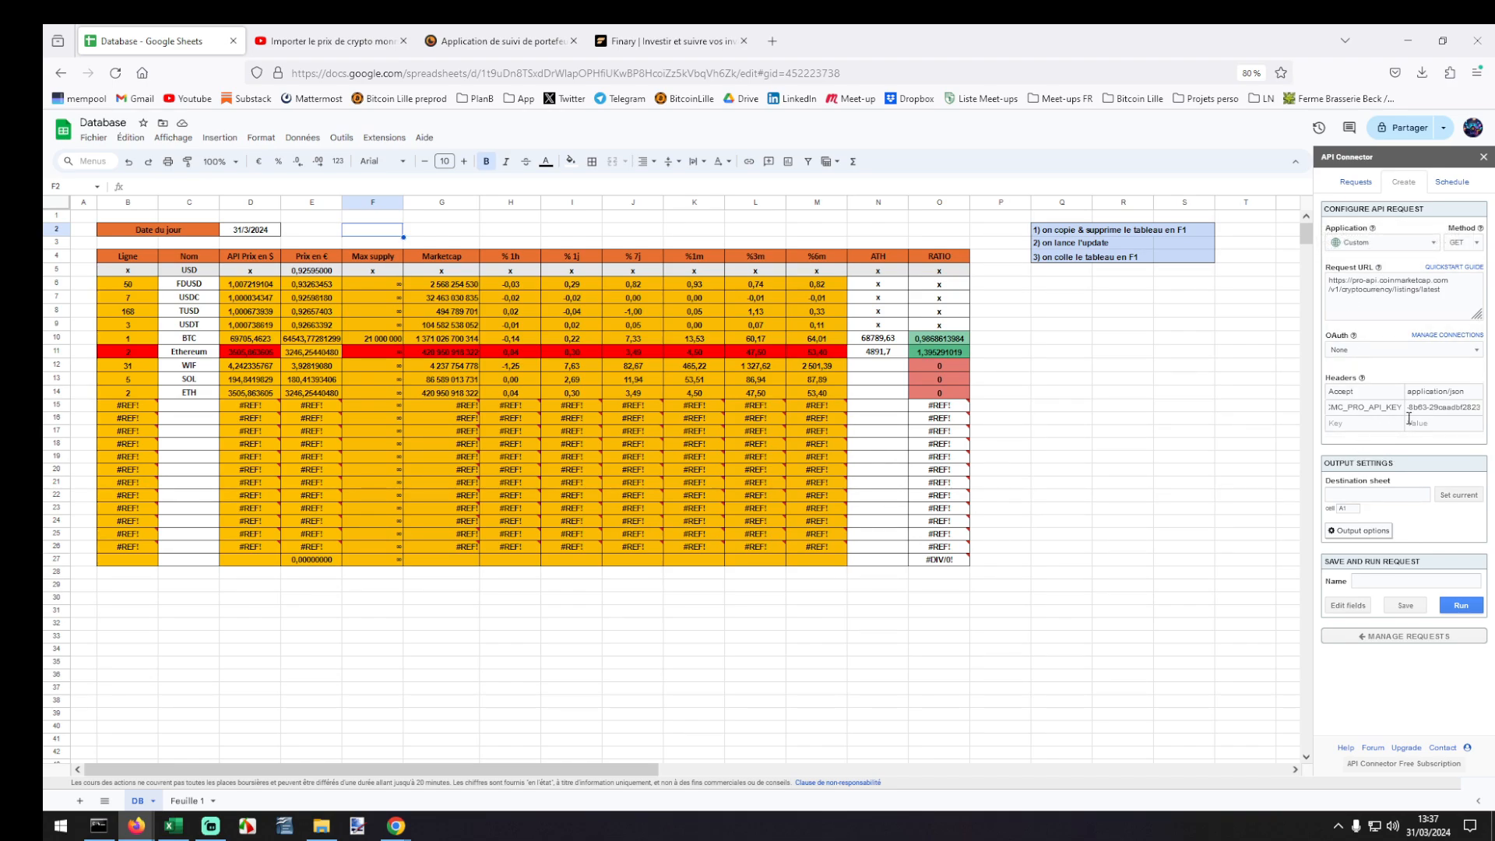
drag(1442, 290, 1329, 271)
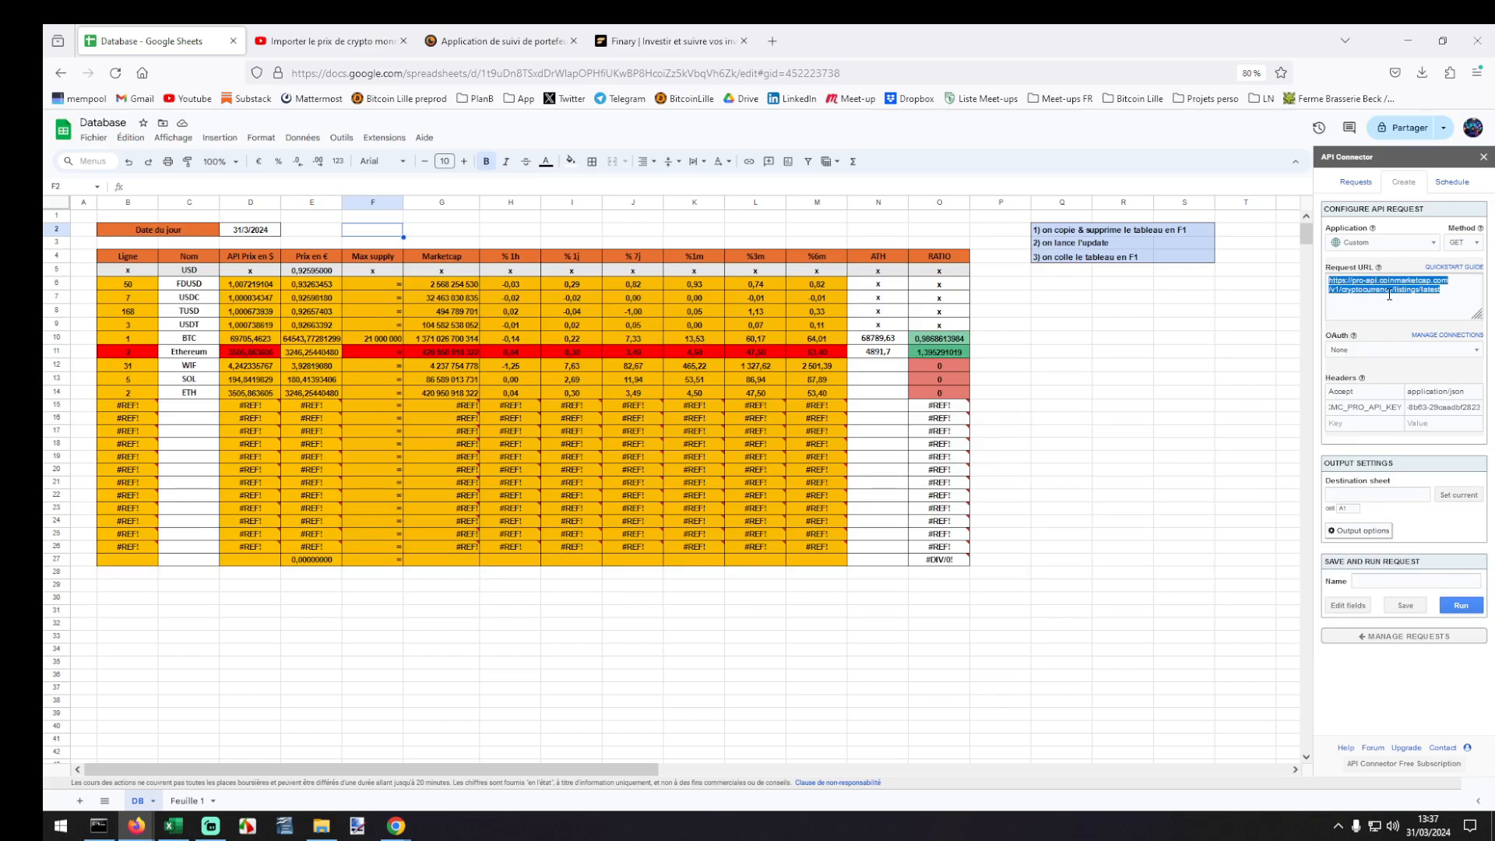
click(1359, 394)
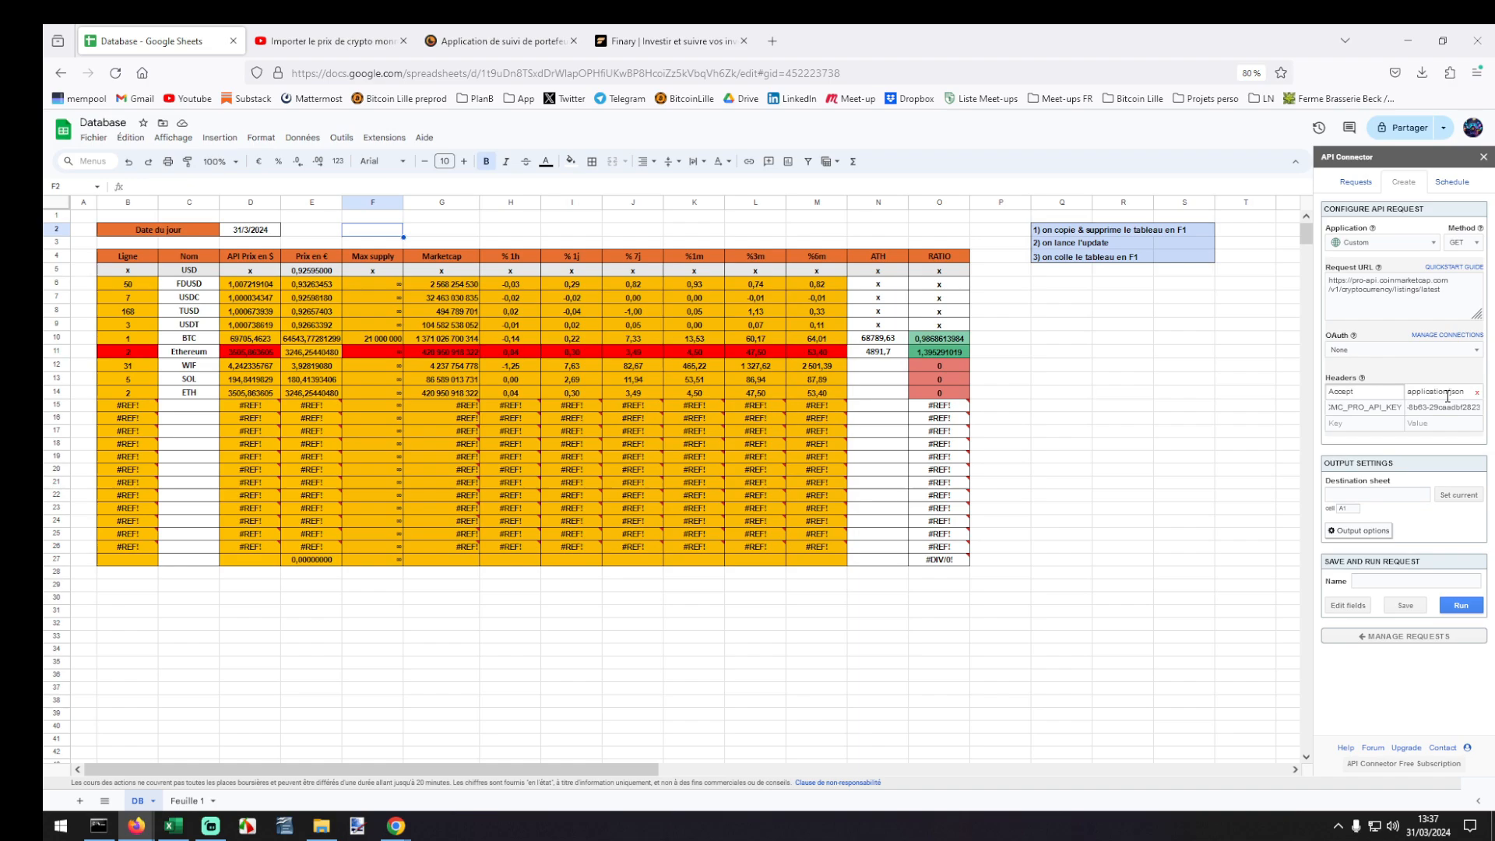
click(1364, 408)
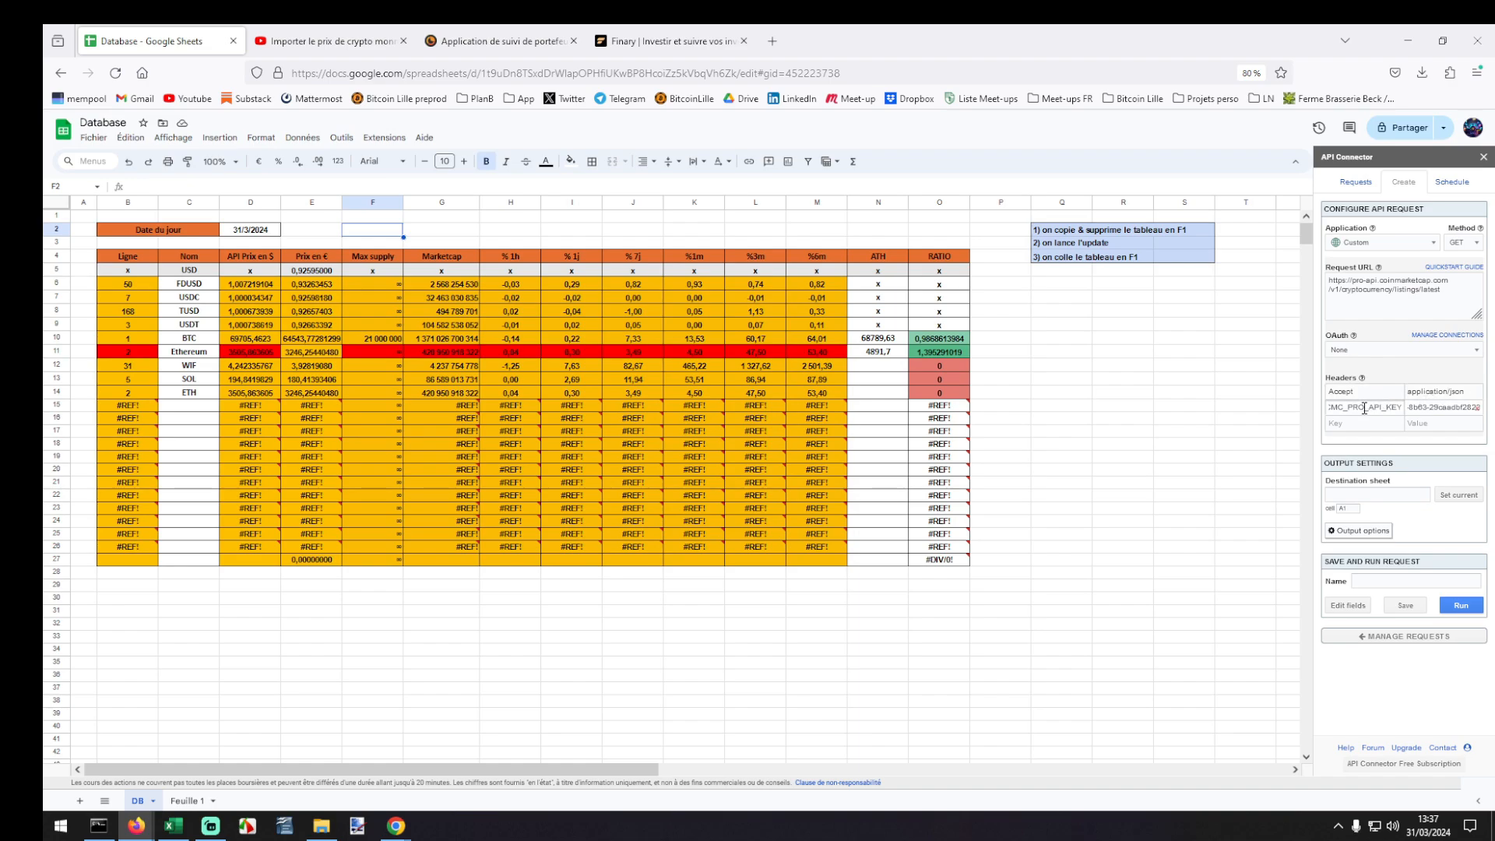
click(1452, 411)
Append the query parameter ?limit=1000 to the end of the CoinMarketCap request URL.
text(mit=5000)
drag(1420, 300, 1351, 293)
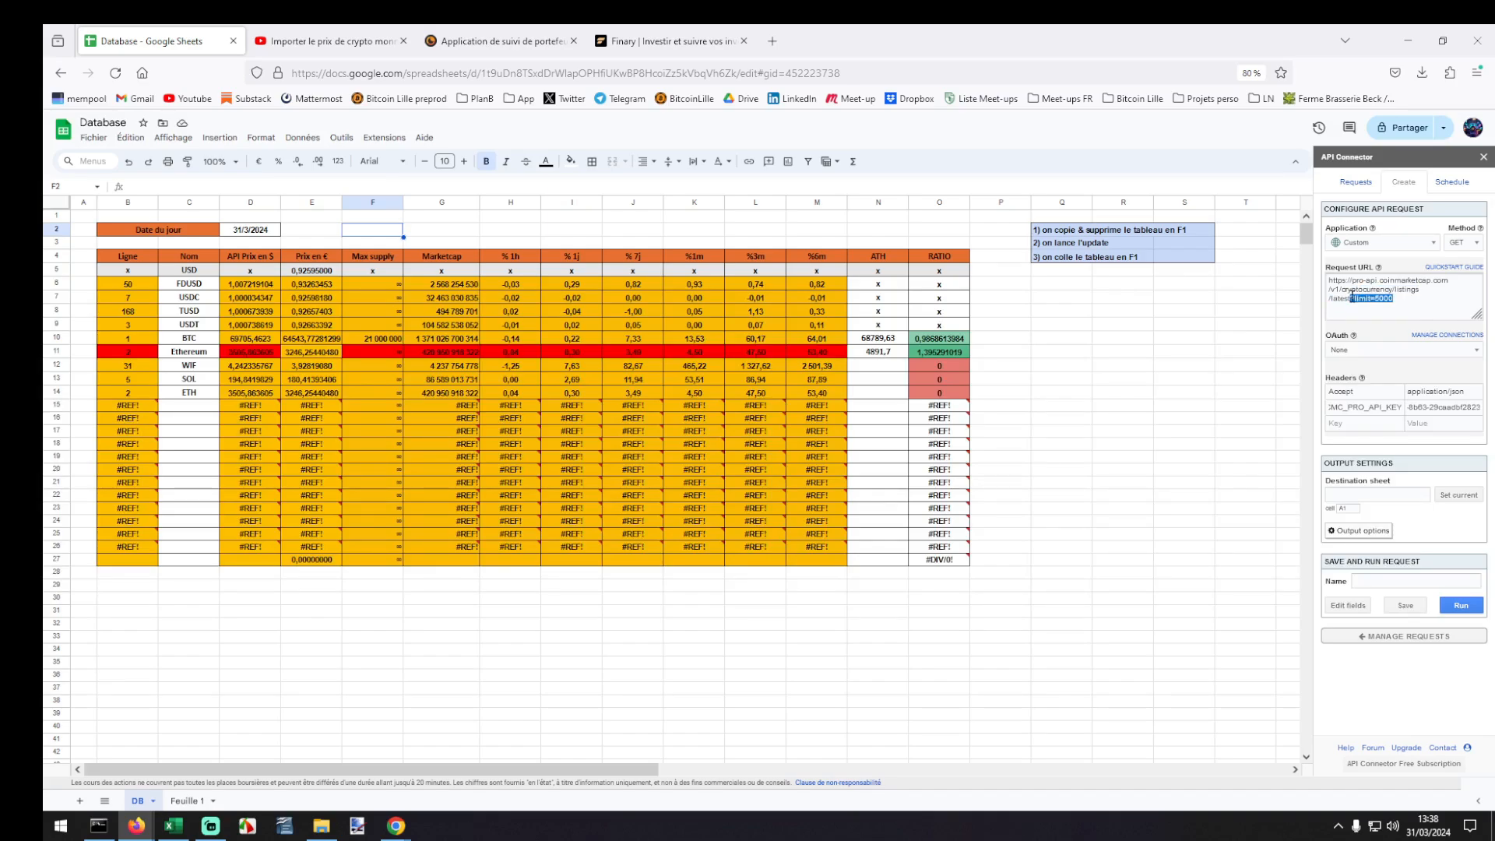
click(1430, 306)
key(Left)
key(Left)
key(Left)
key(BackSpace)
text(1)
Set the destination sheet to Feuille 1 and save the API request under the name Crypto prices.
click(1405, 493)
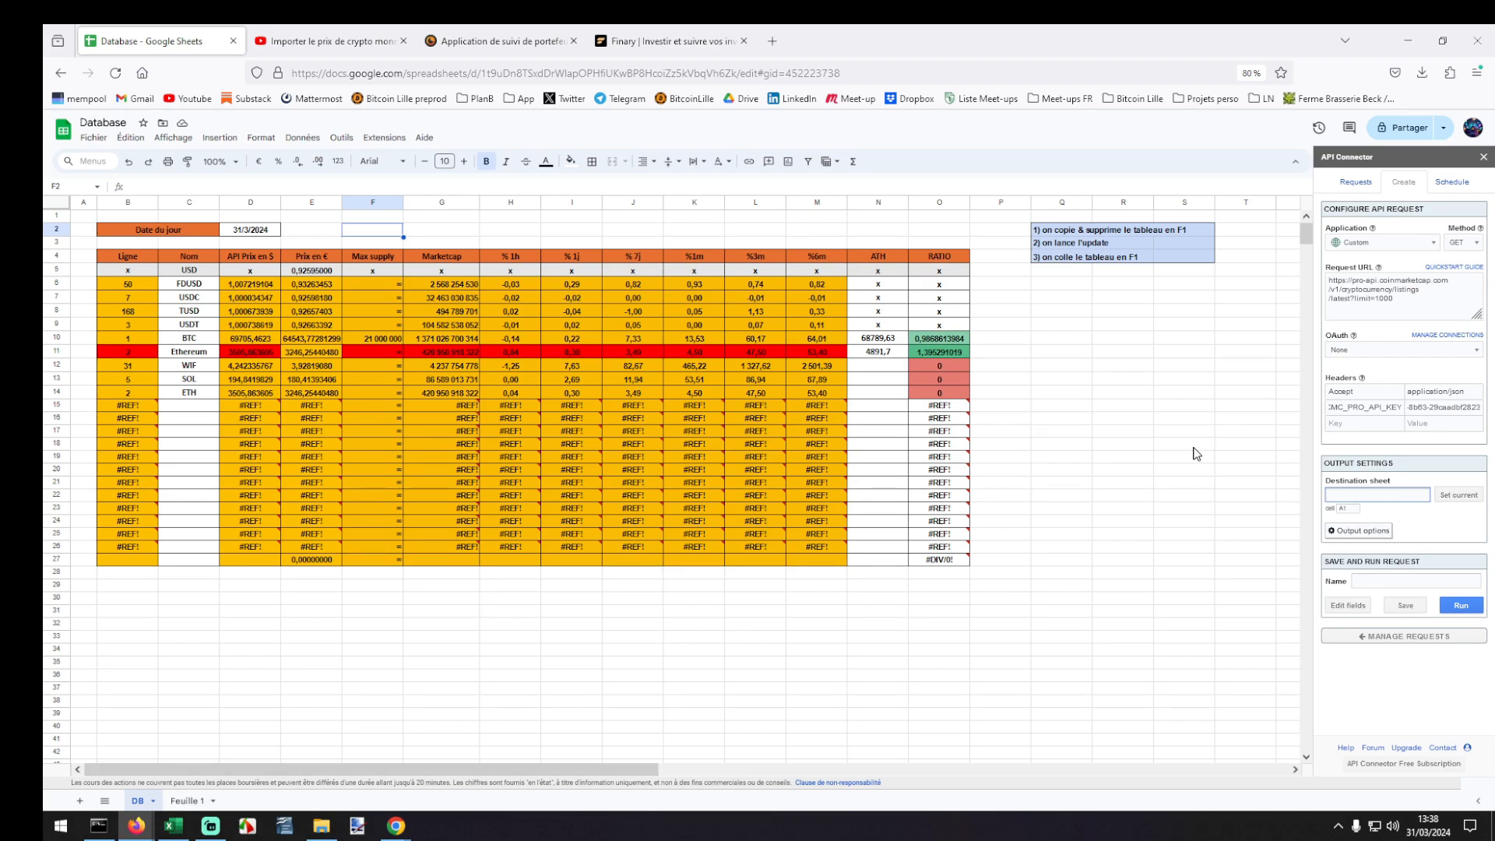
text(uille 1)
click(1350, 508)
click(1404, 583)
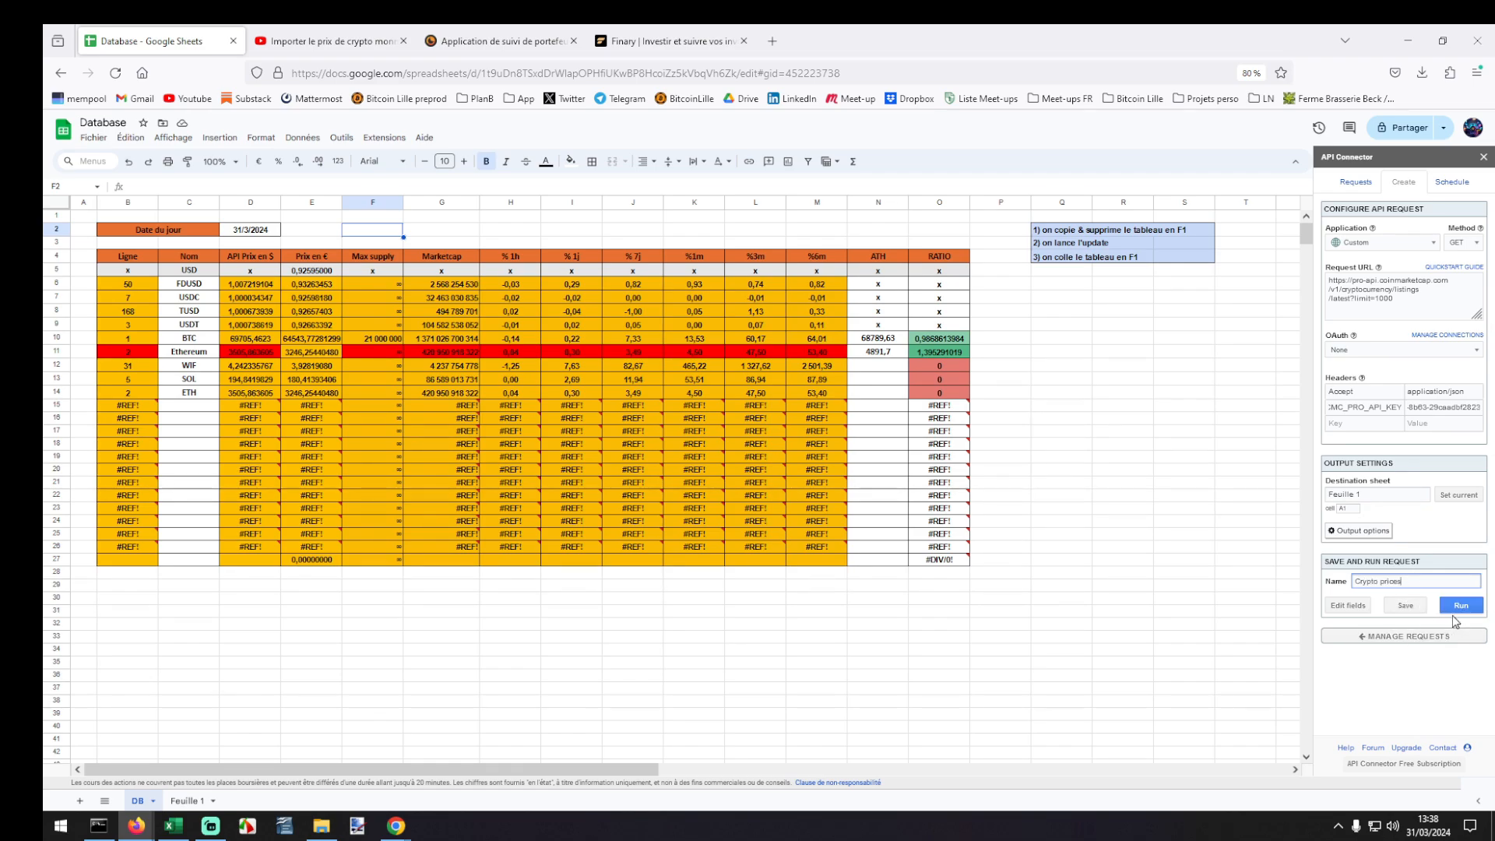
click(1414, 604)
Delete all existing data from the Feuille 1 sheet.
click(173, 806)
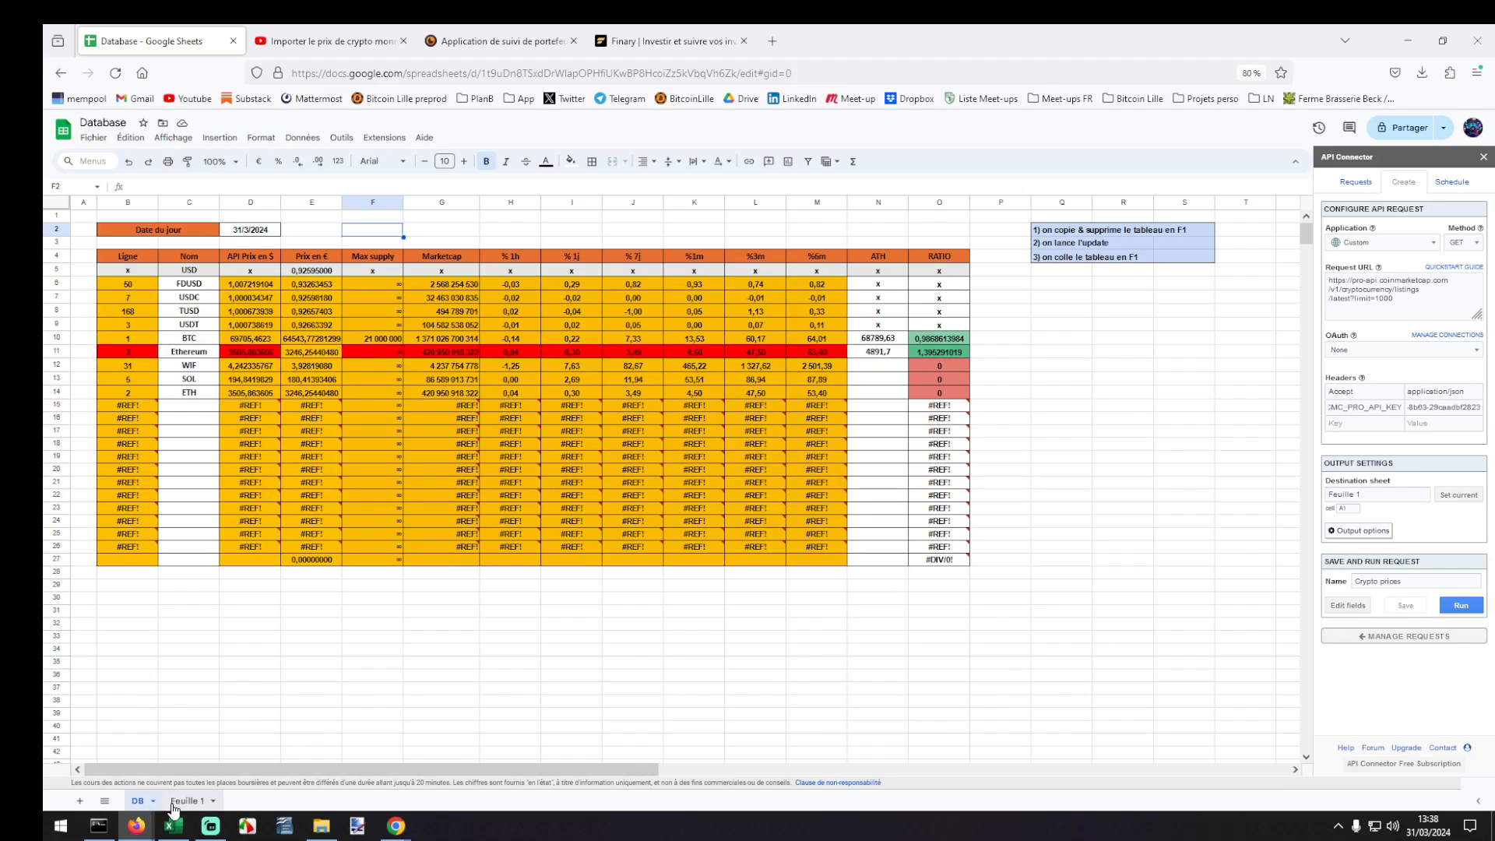
click(179, 368)
key(ctrl+a)
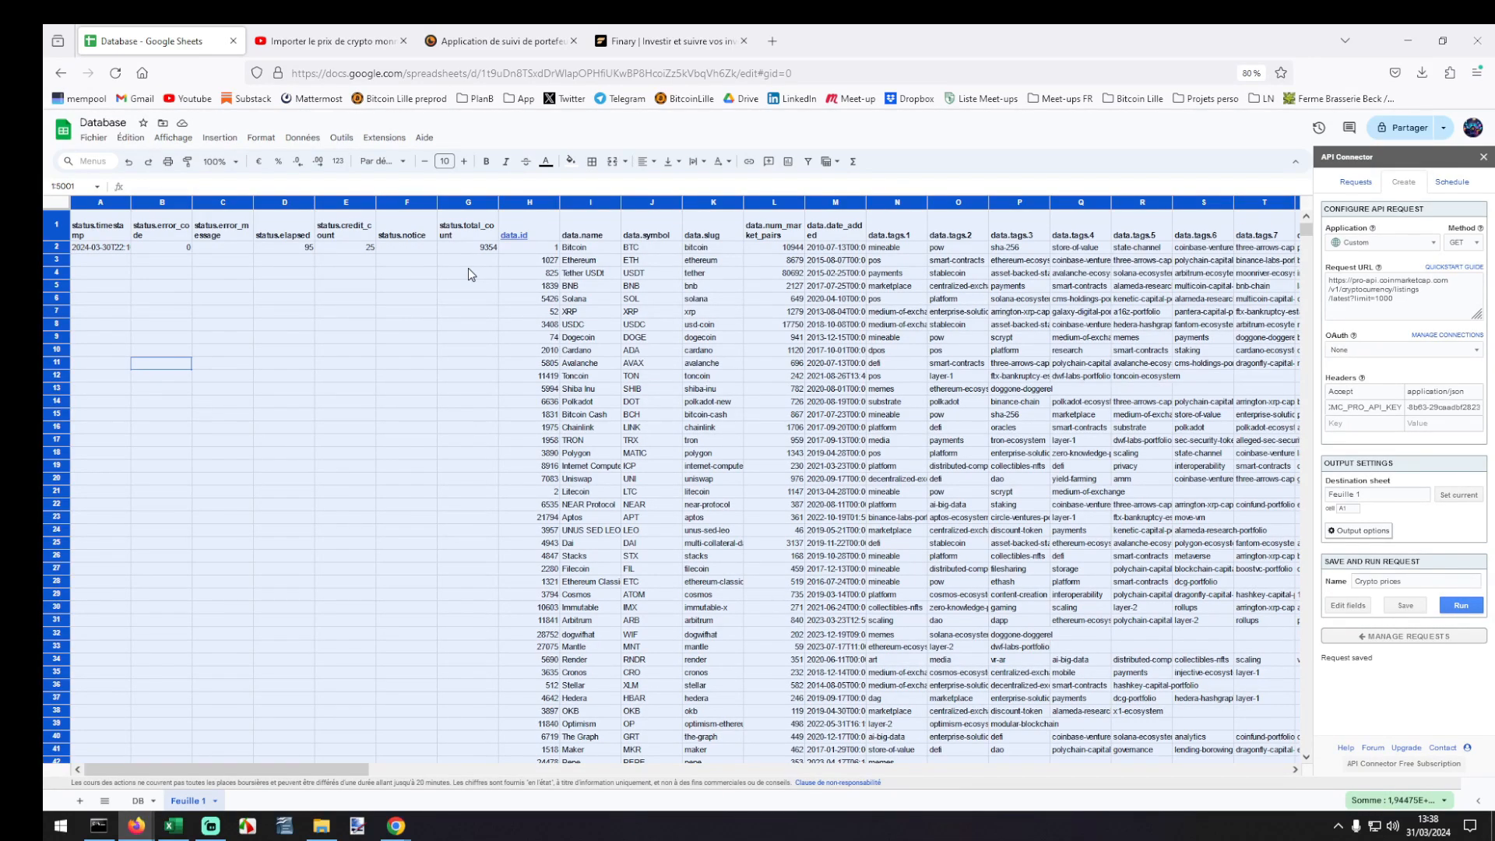
key(Delete)
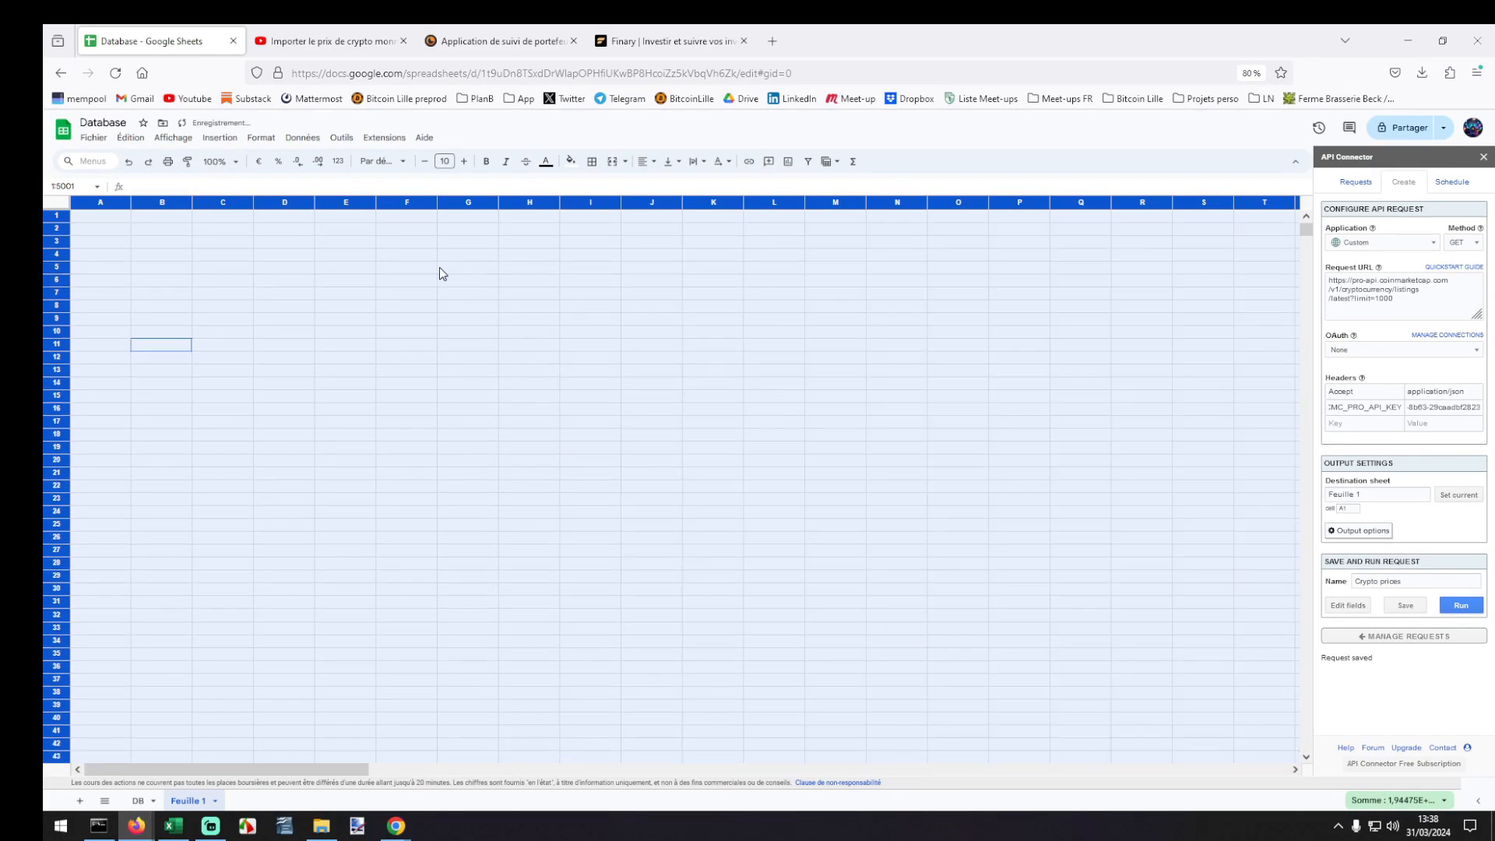
click(208, 603)
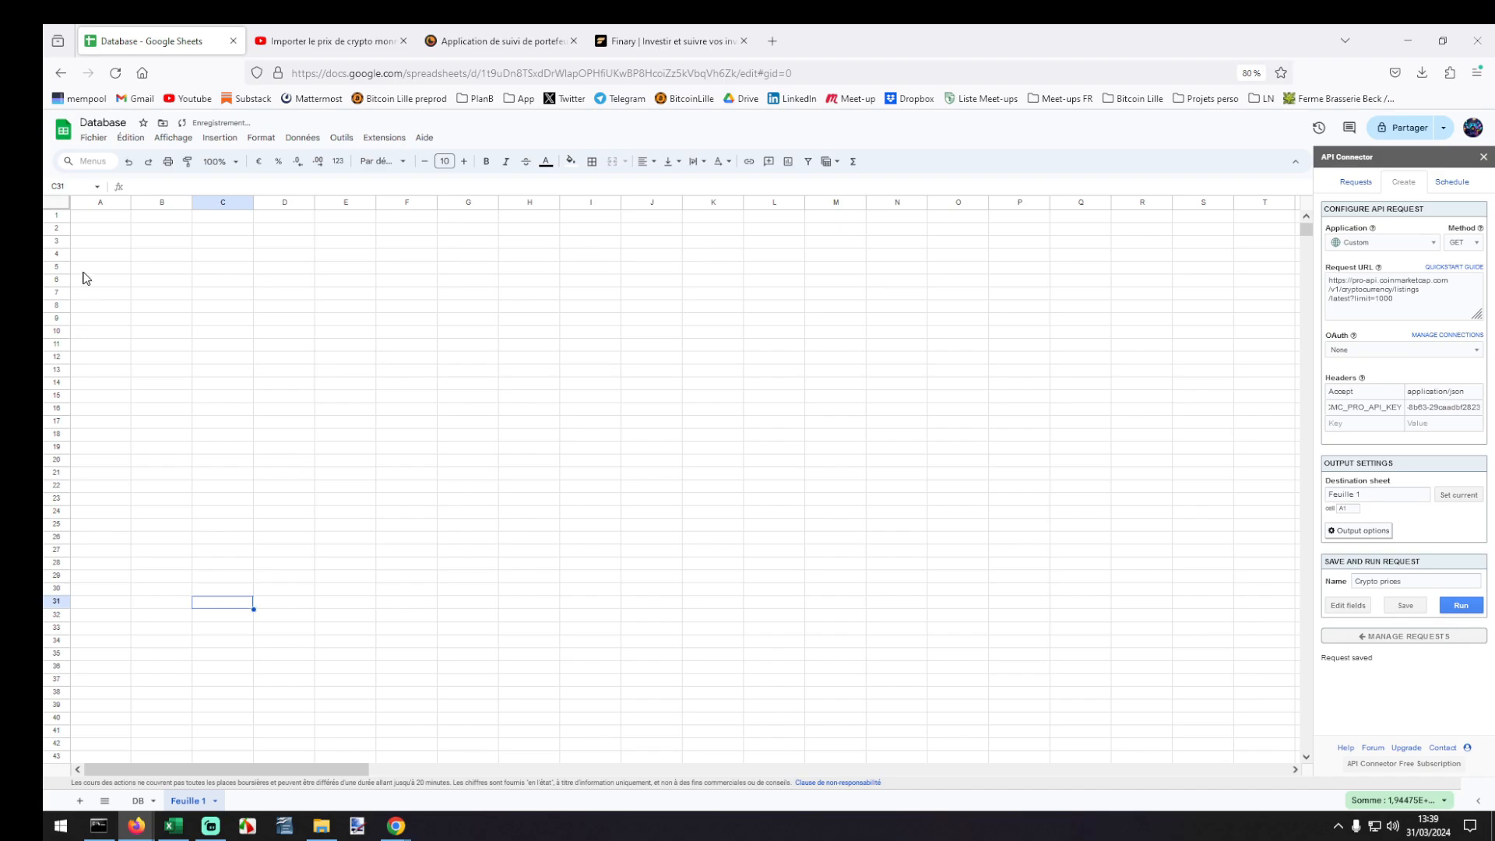
Run the Crypto prices request from the DB sheet and look at the API Connector extension's available commands.
click(138, 800)
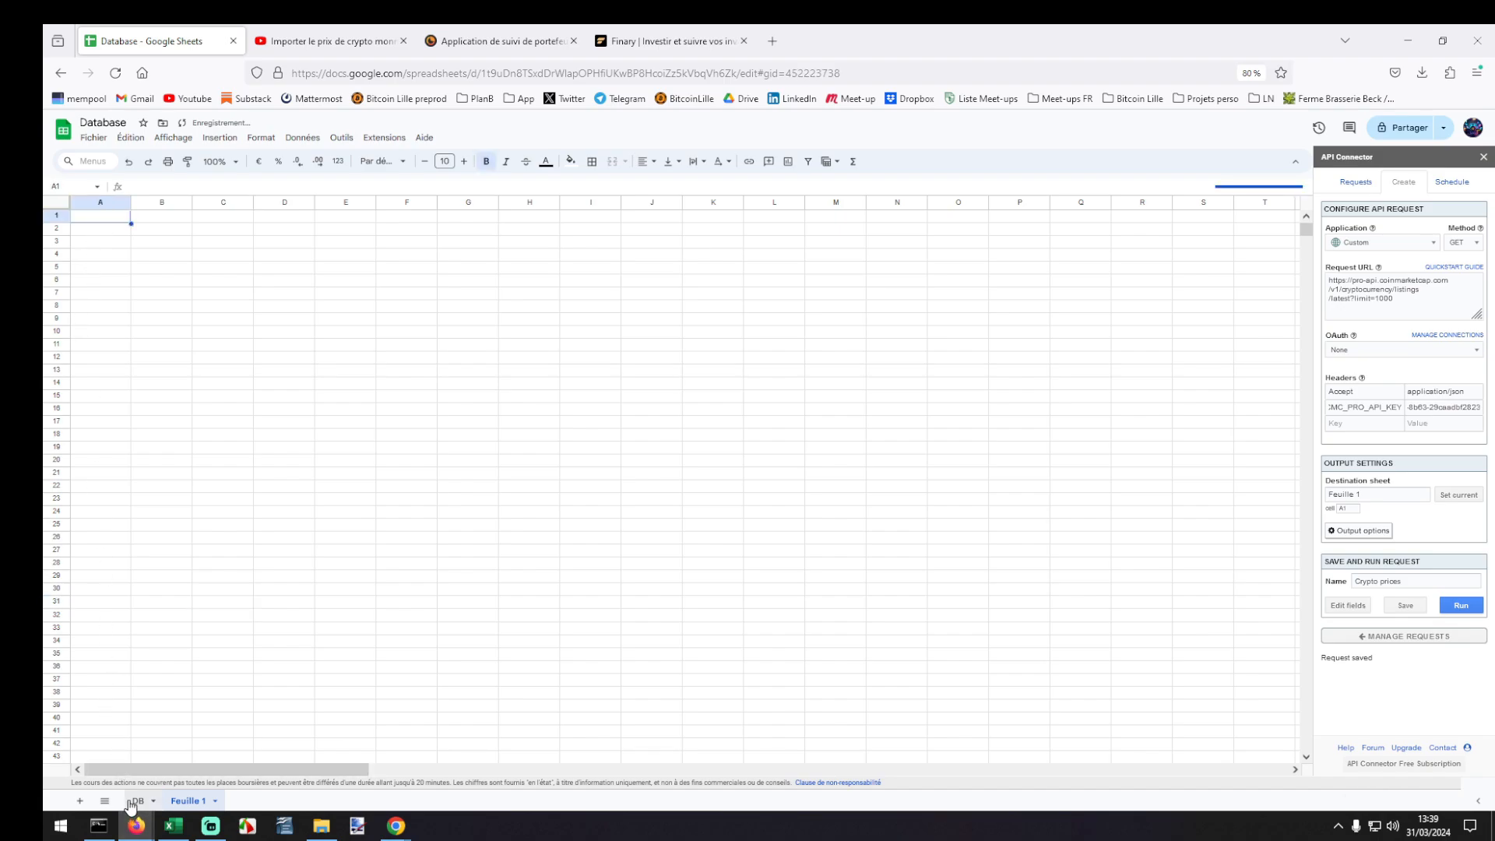
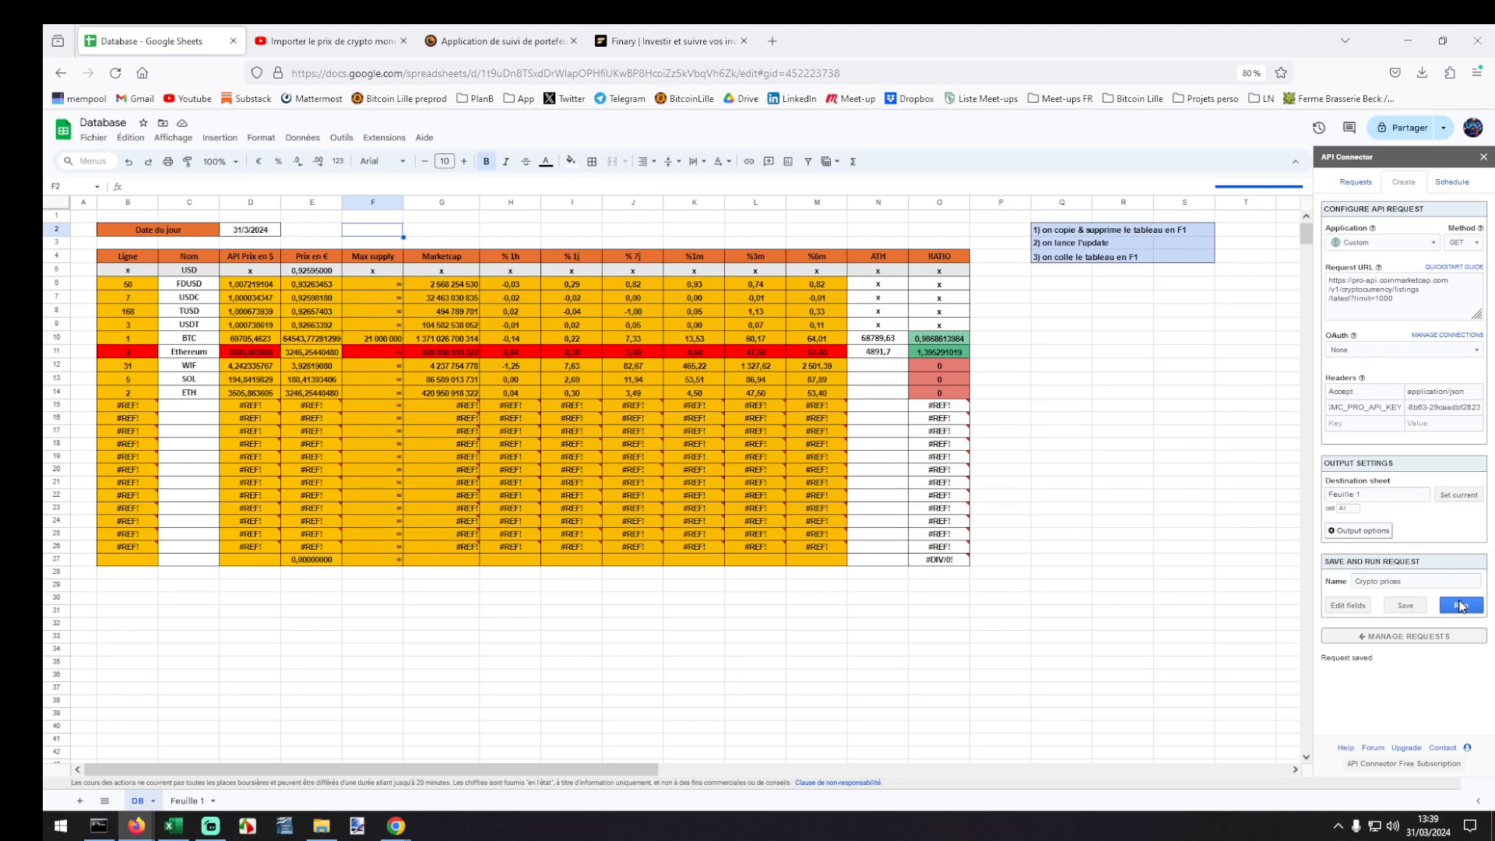
click(1460, 606)
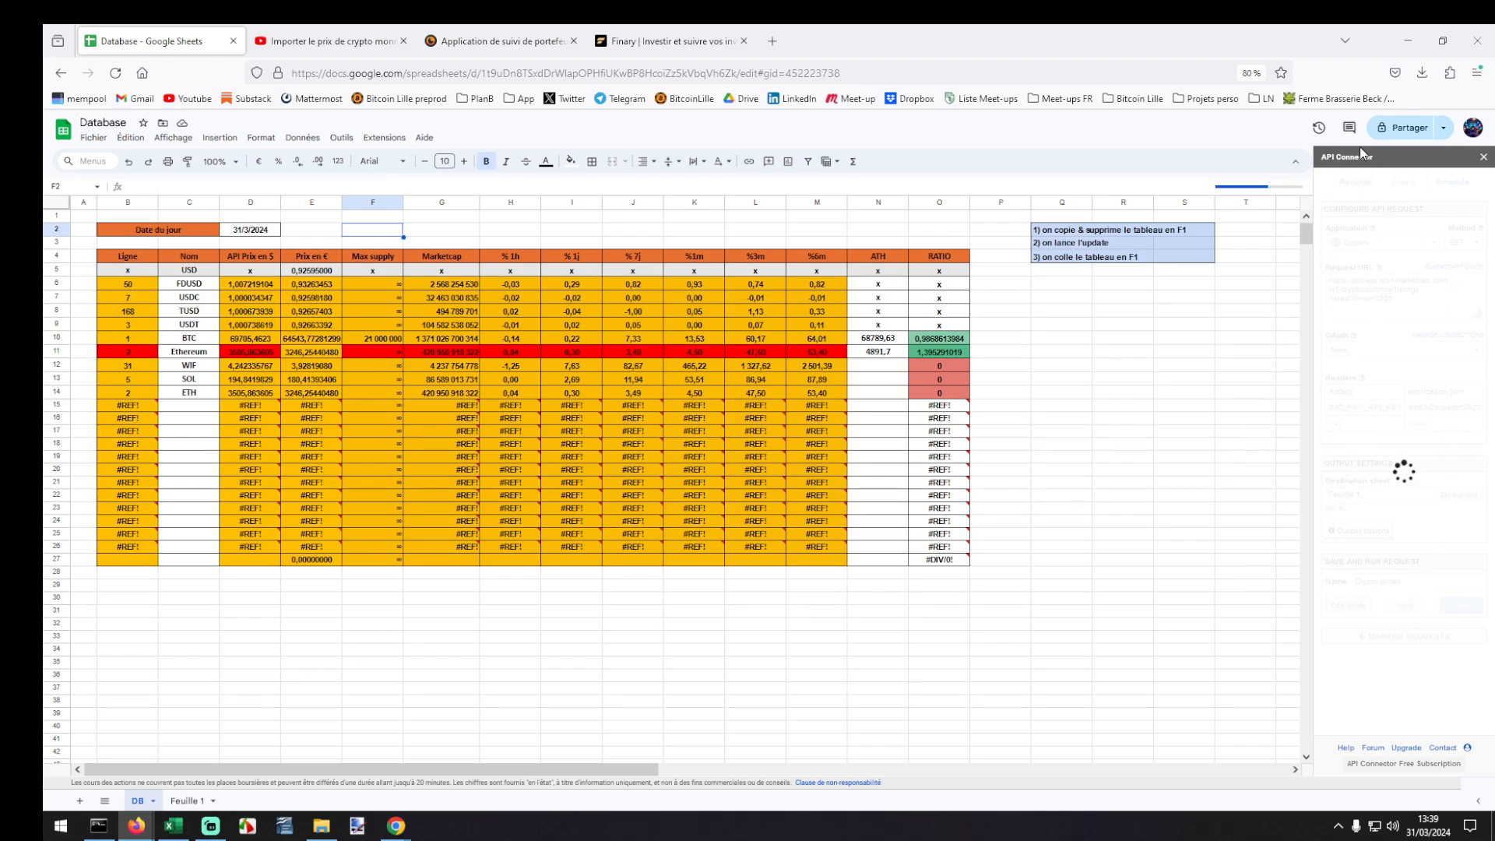
click(379, 138)
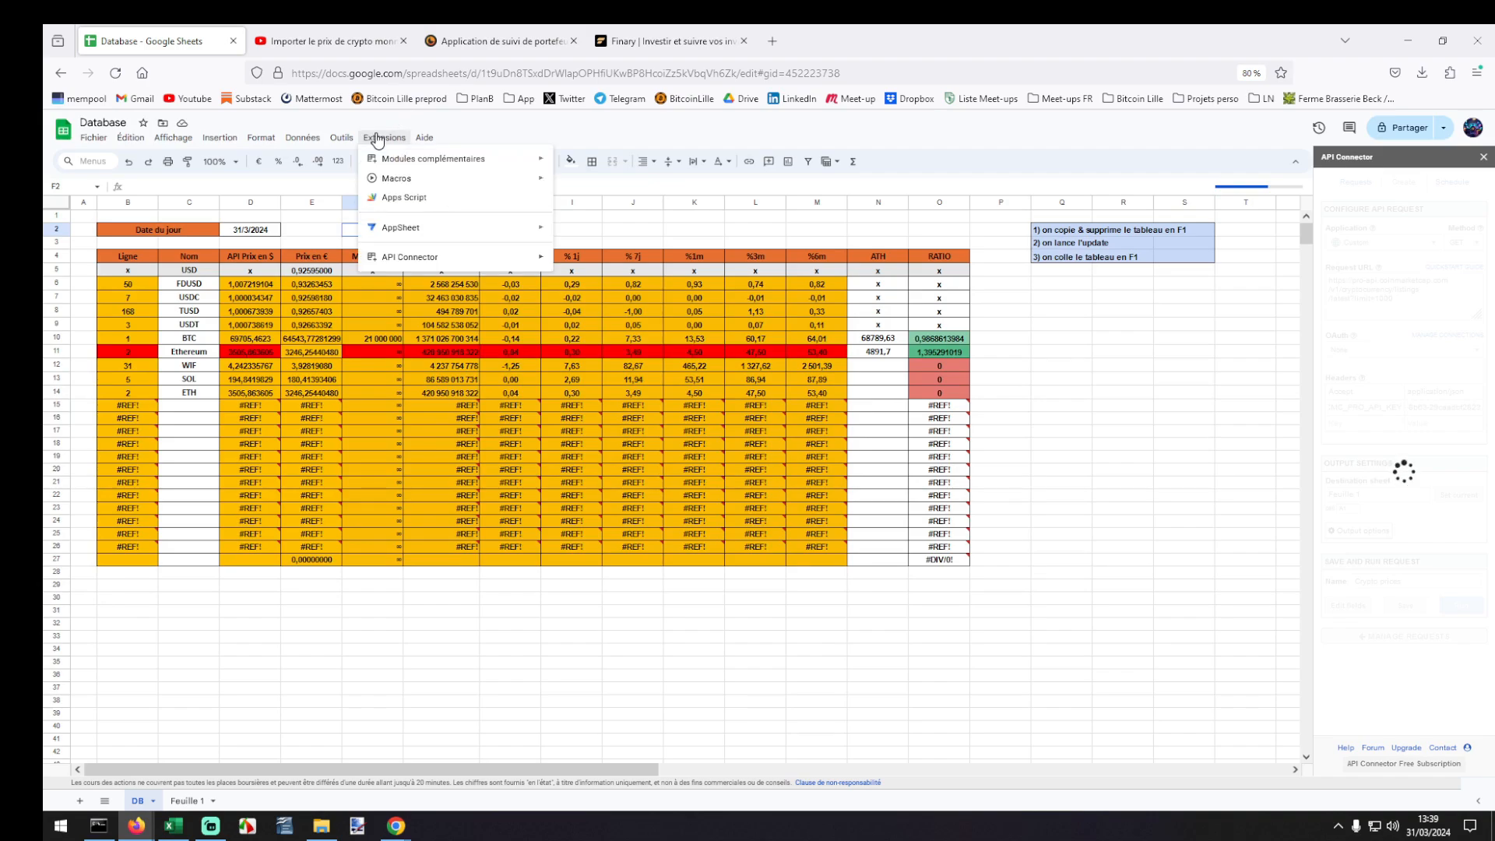
mouse_move(401, 258)
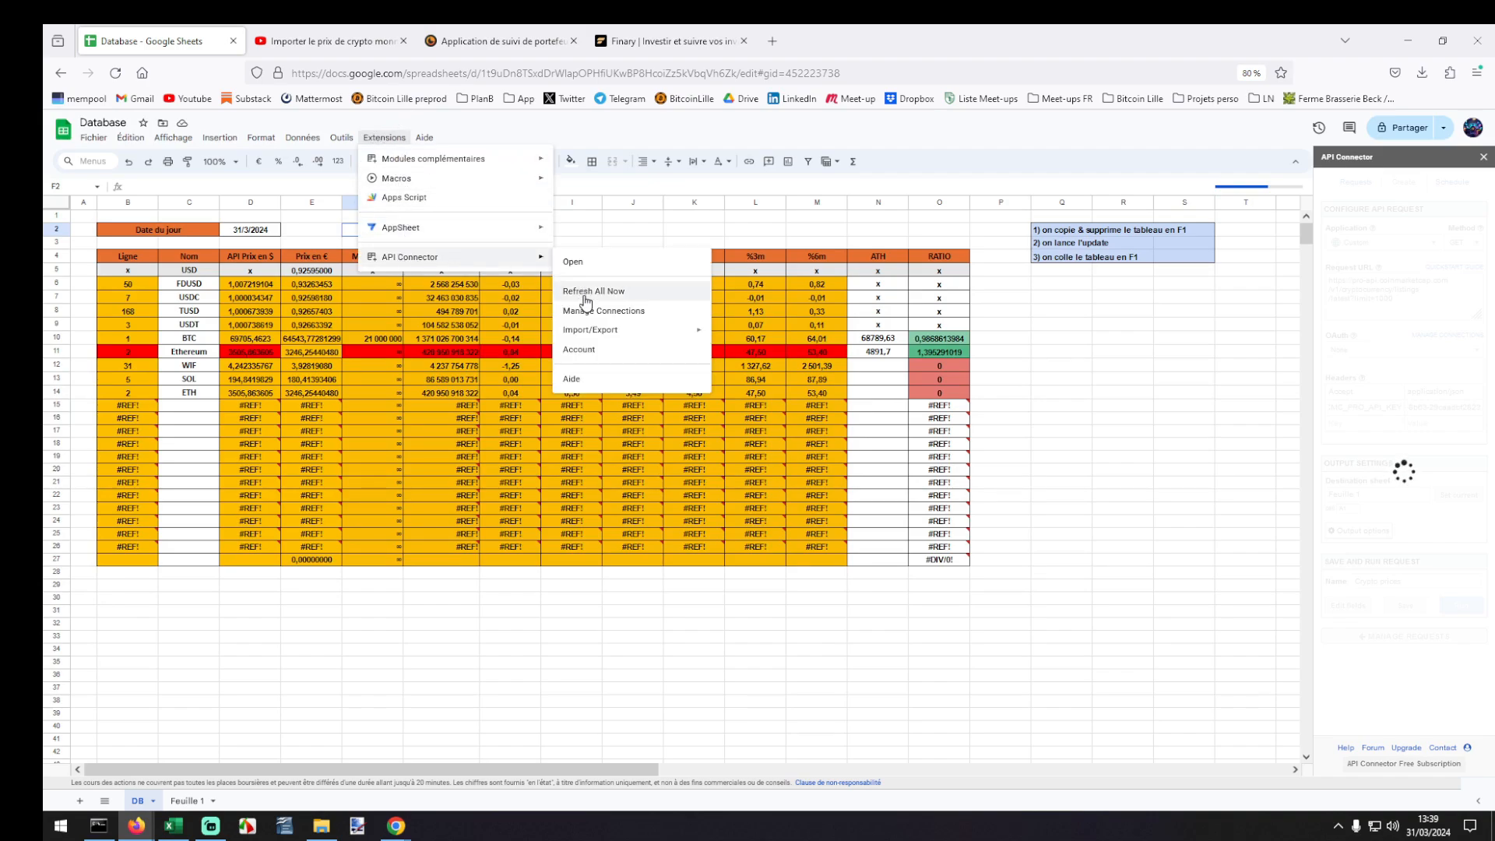
click(386, 132)
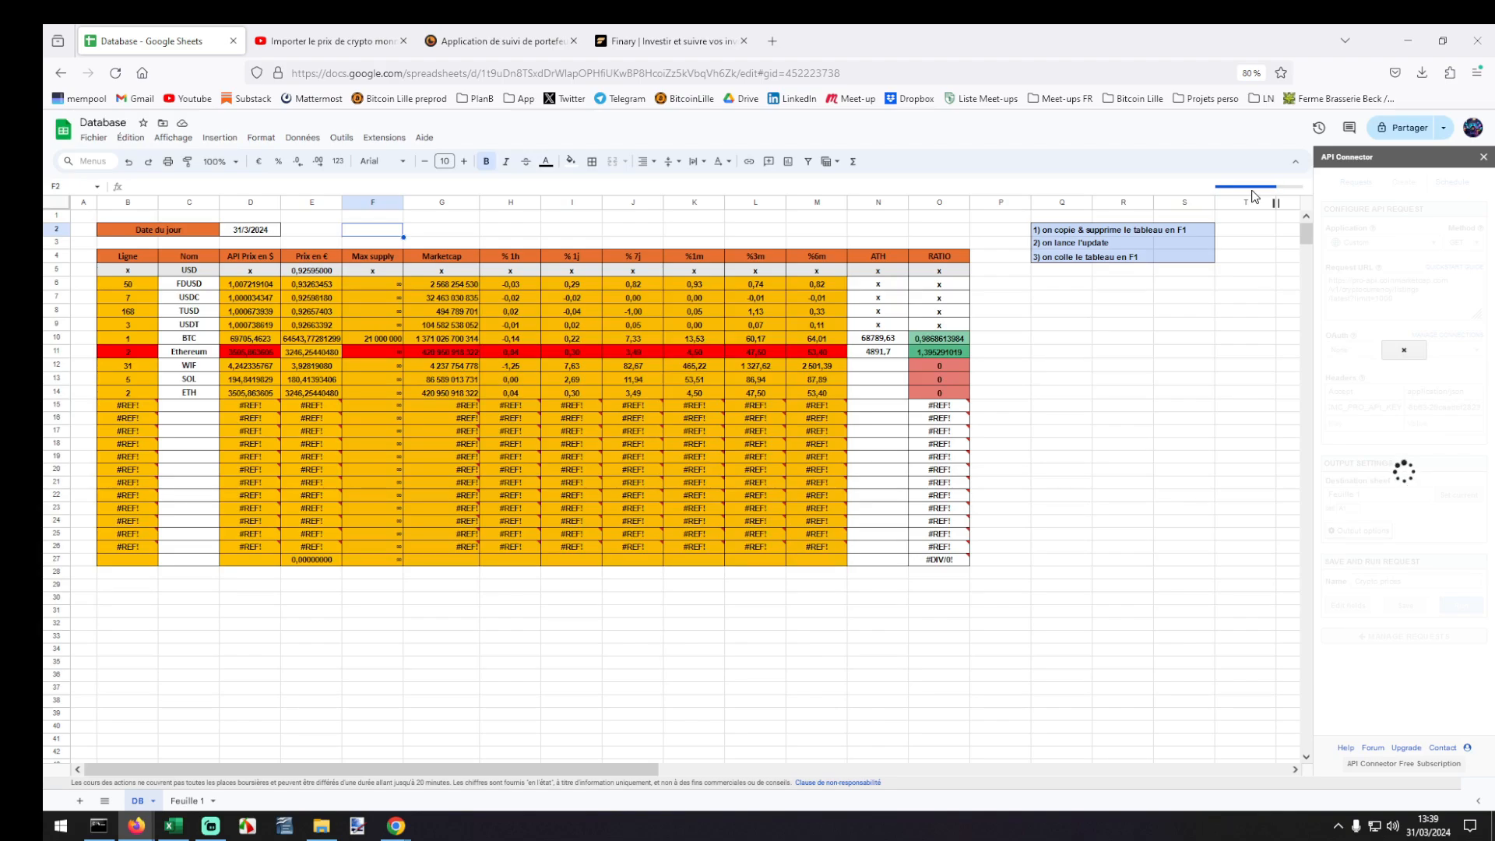
Examine the cryptocurrency rows being imported into Feuille 1 and how far down the list extends.
click(187, 801)
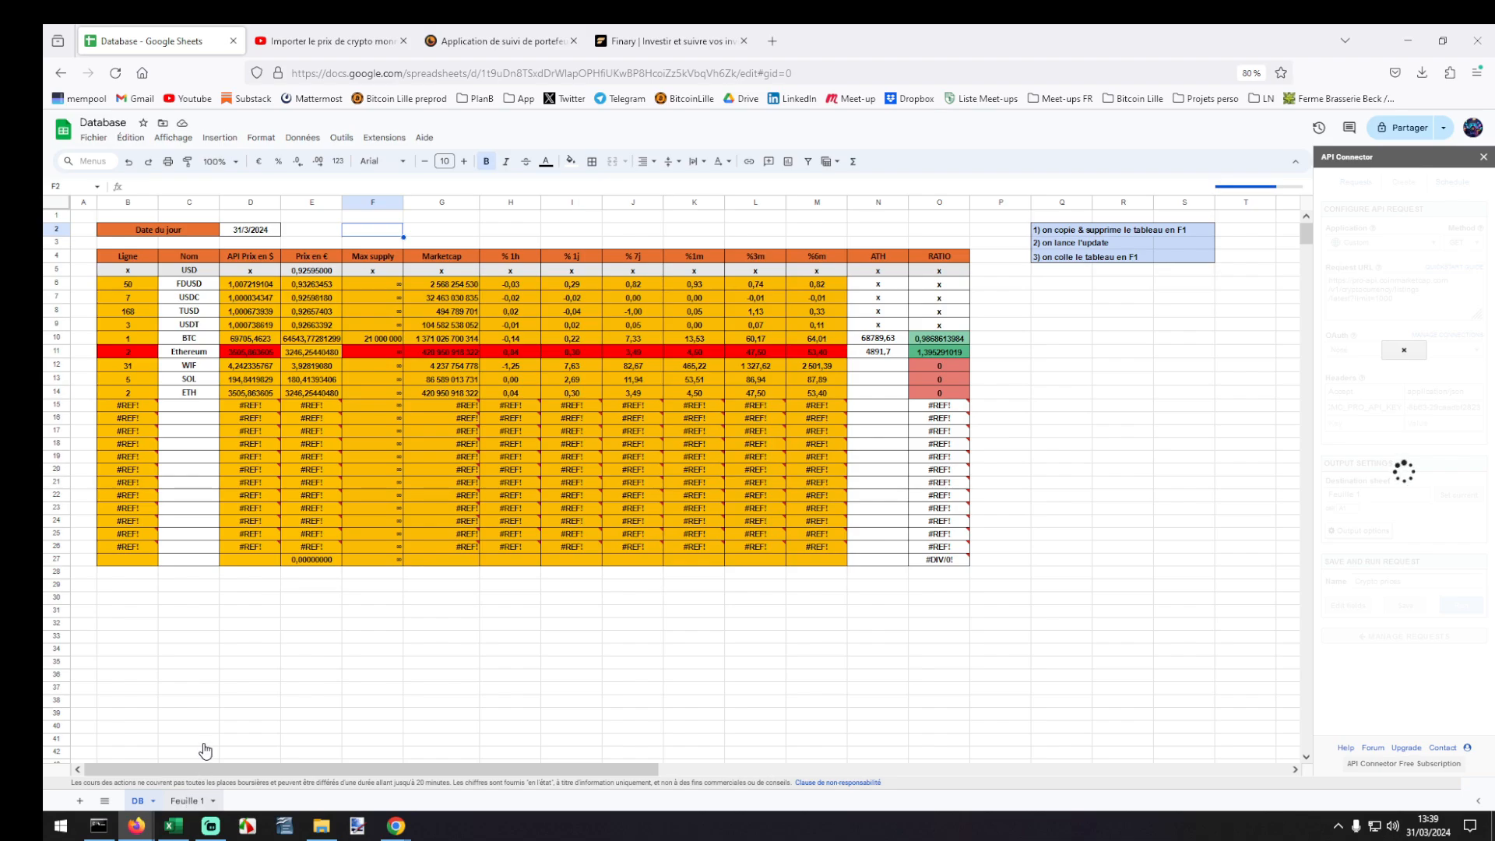
click(187, 801)
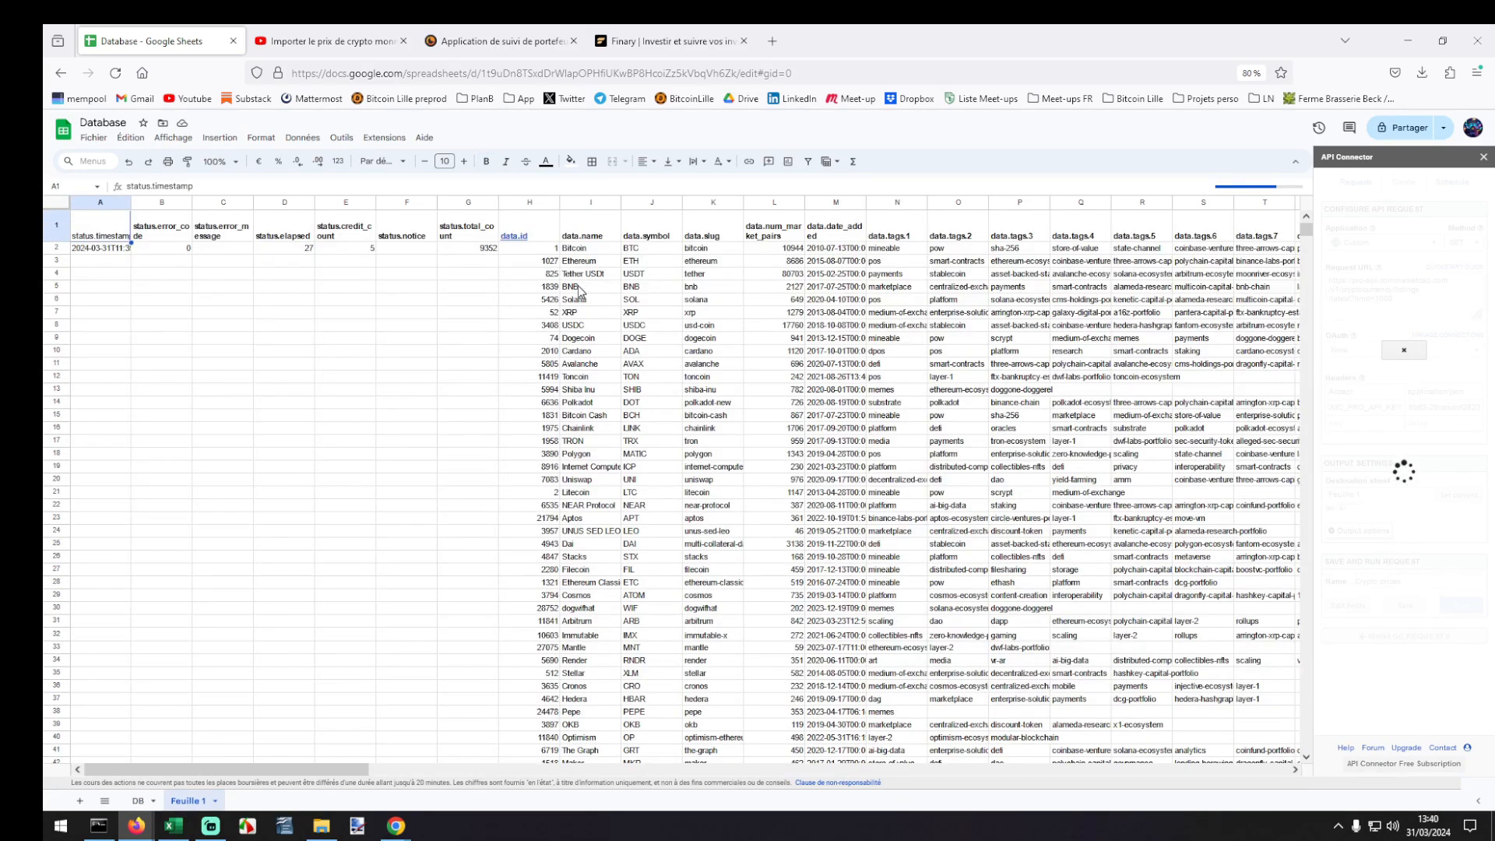
scroll(567, 520, down, 20)
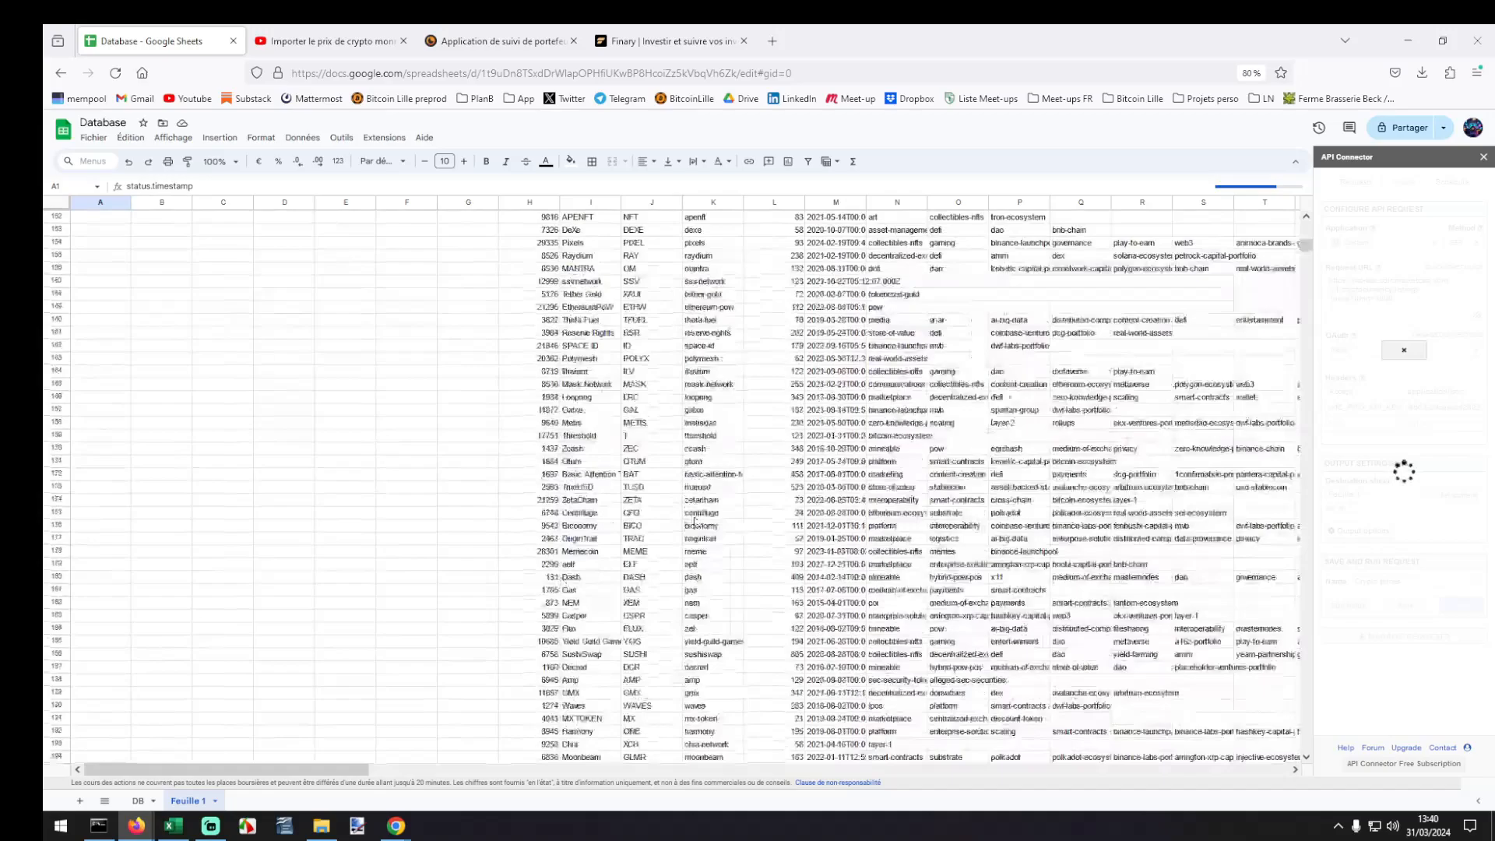
drag(1305, 251, 1321, 315)
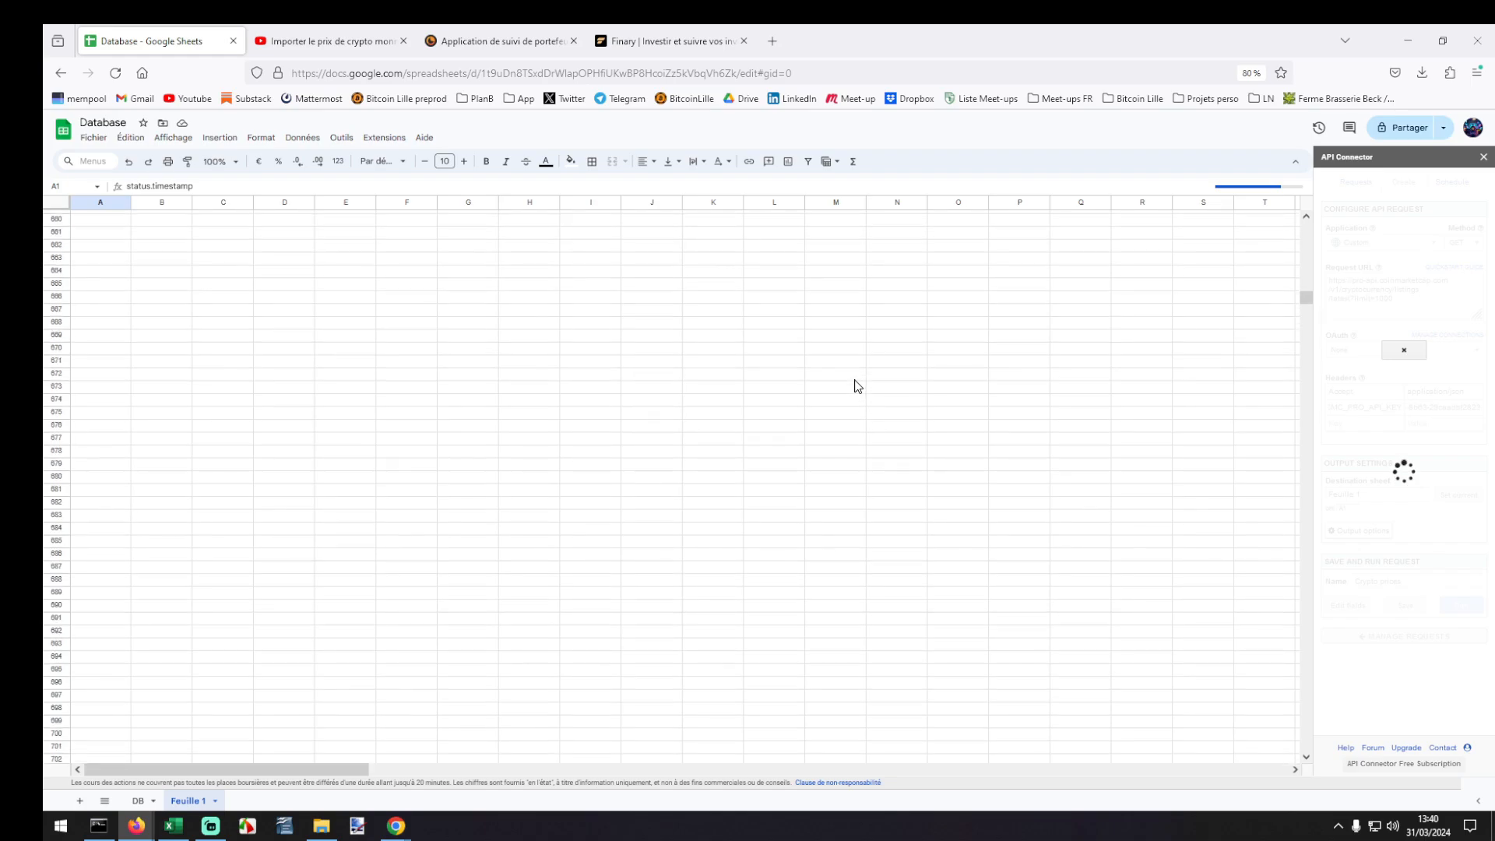
scroll(854, 385, up, 20)
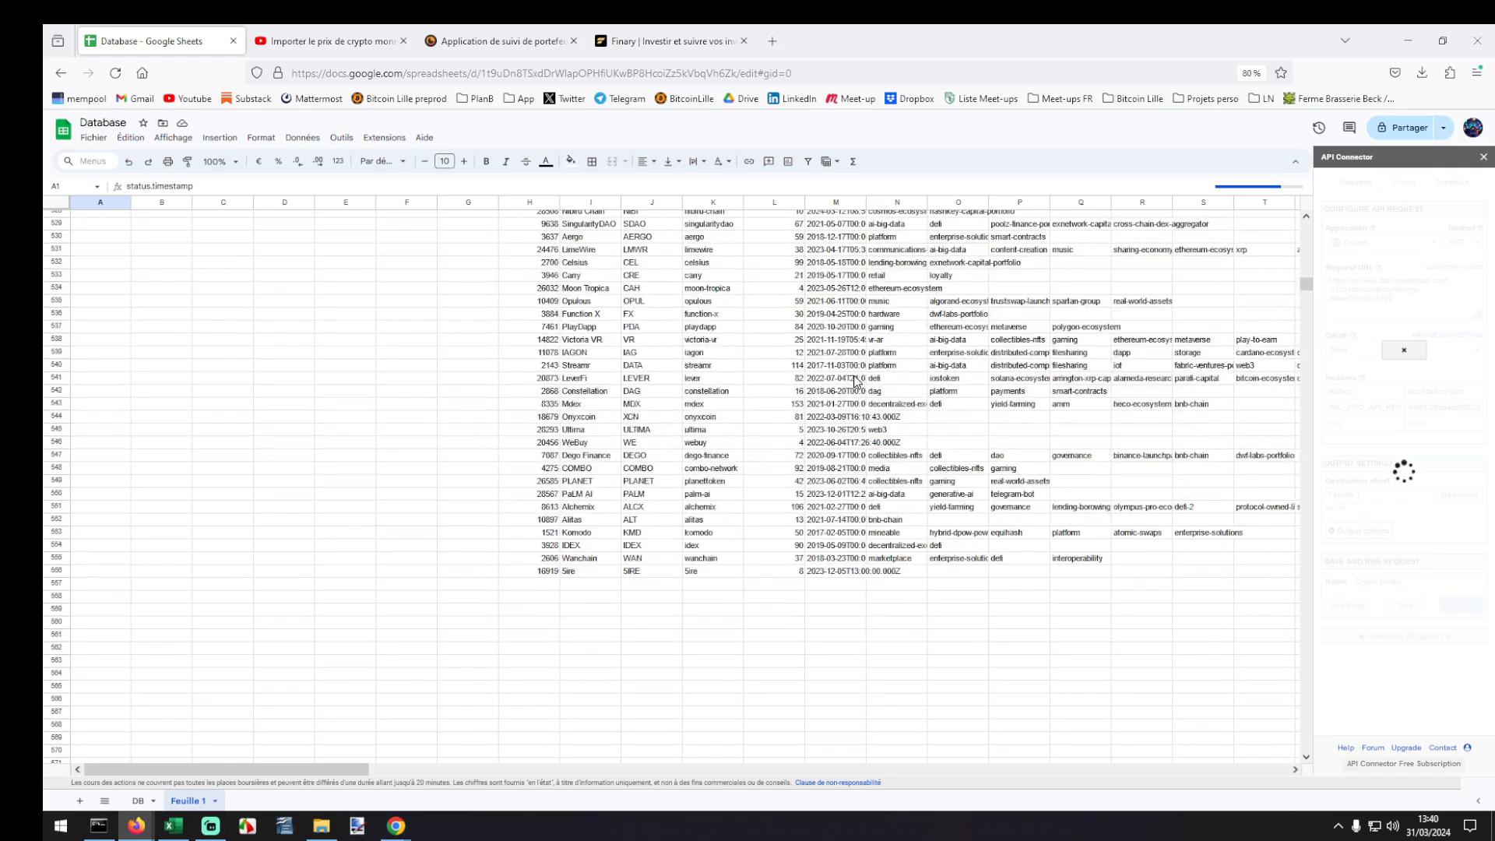
scroll(854, 381, down, 7)
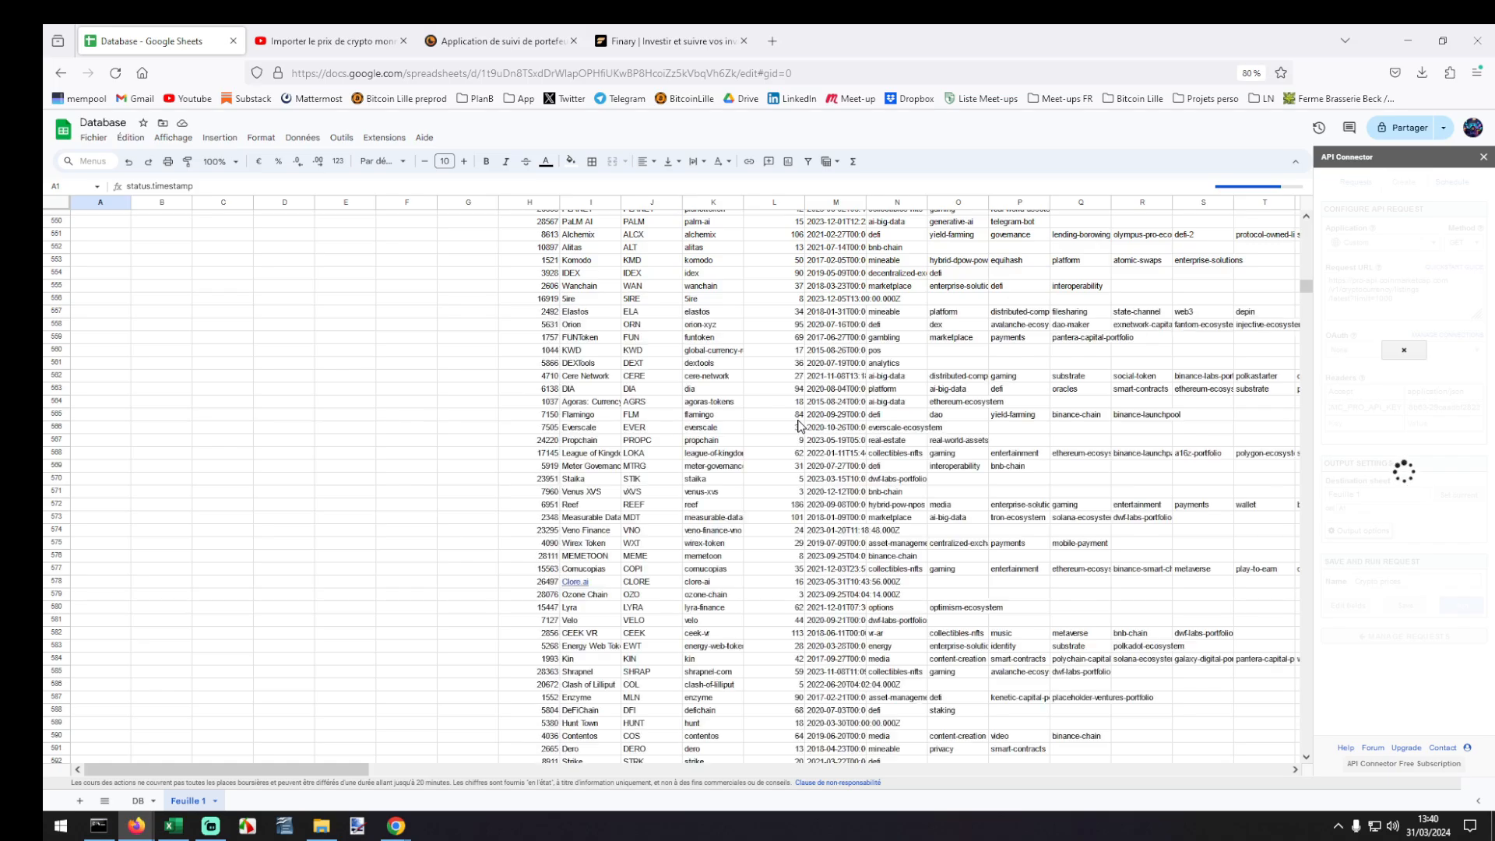
scroll(799, 425, down, 18)
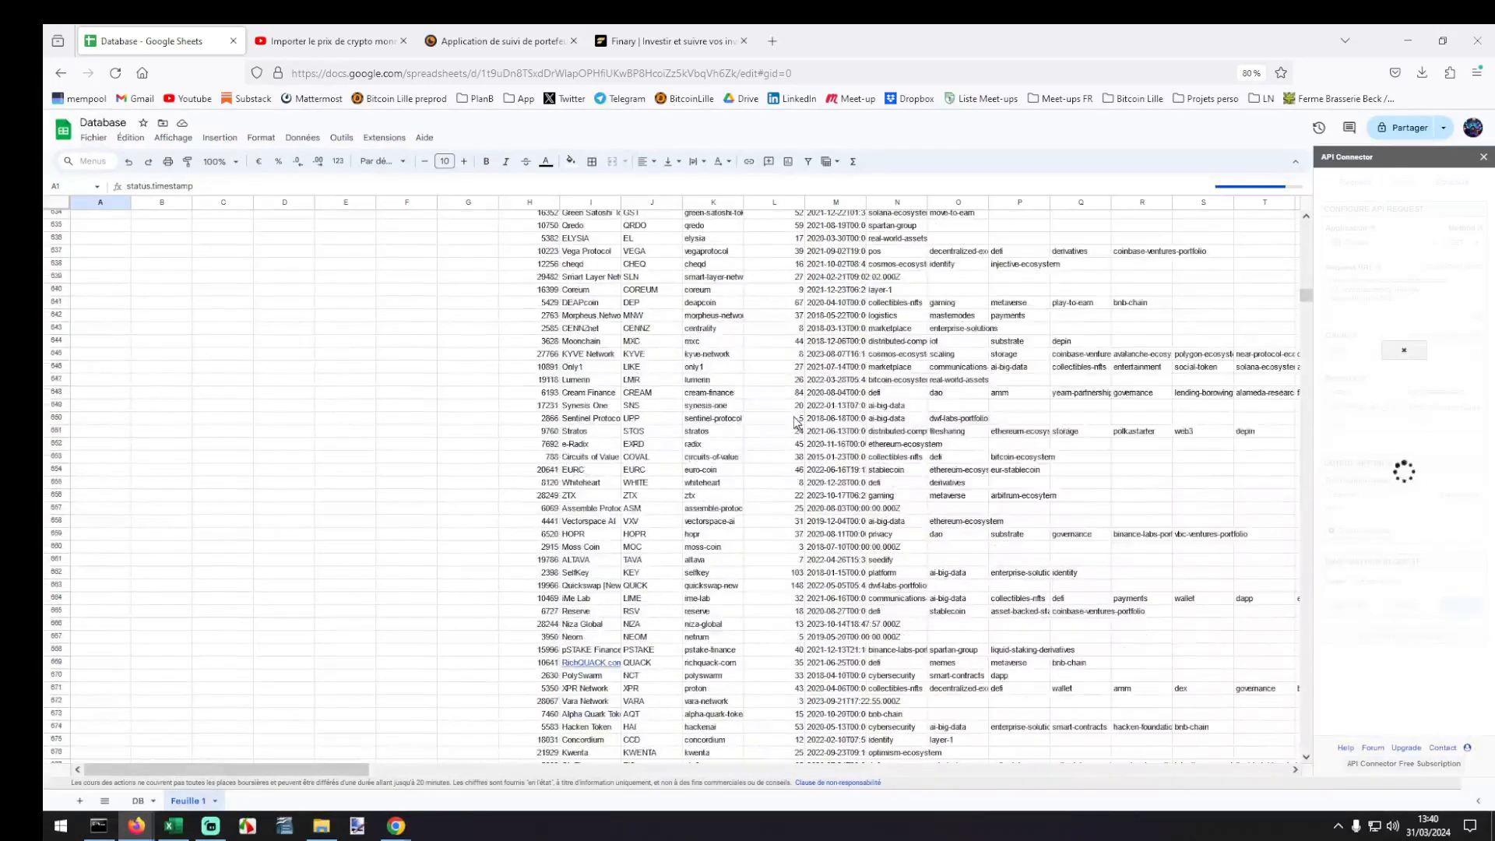
scroll(789, 425, down, 20)
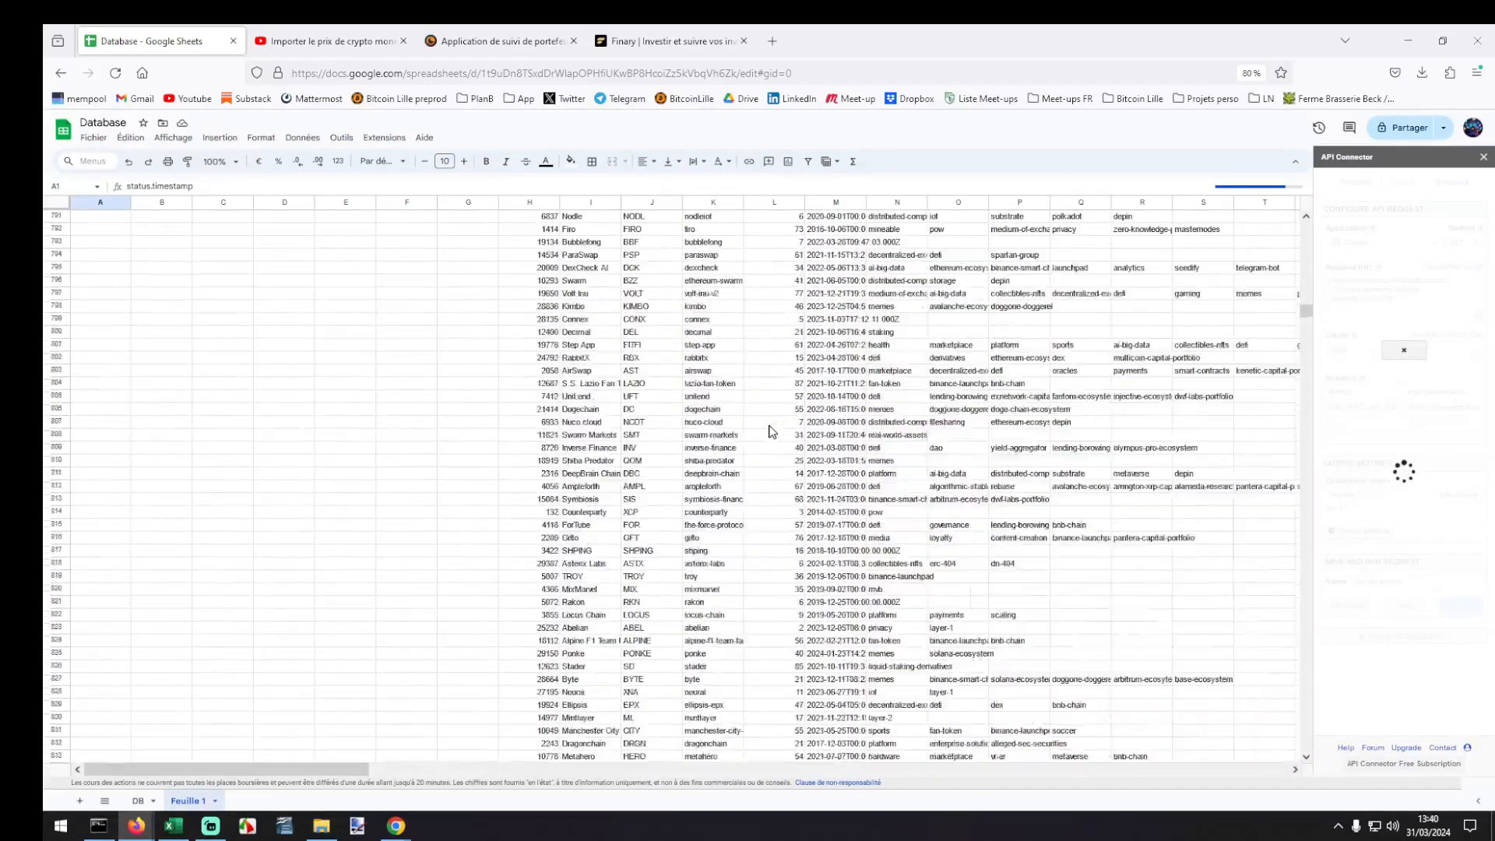
scroll(767, 434, down, 5)
scroll(987, 324, up, 6)
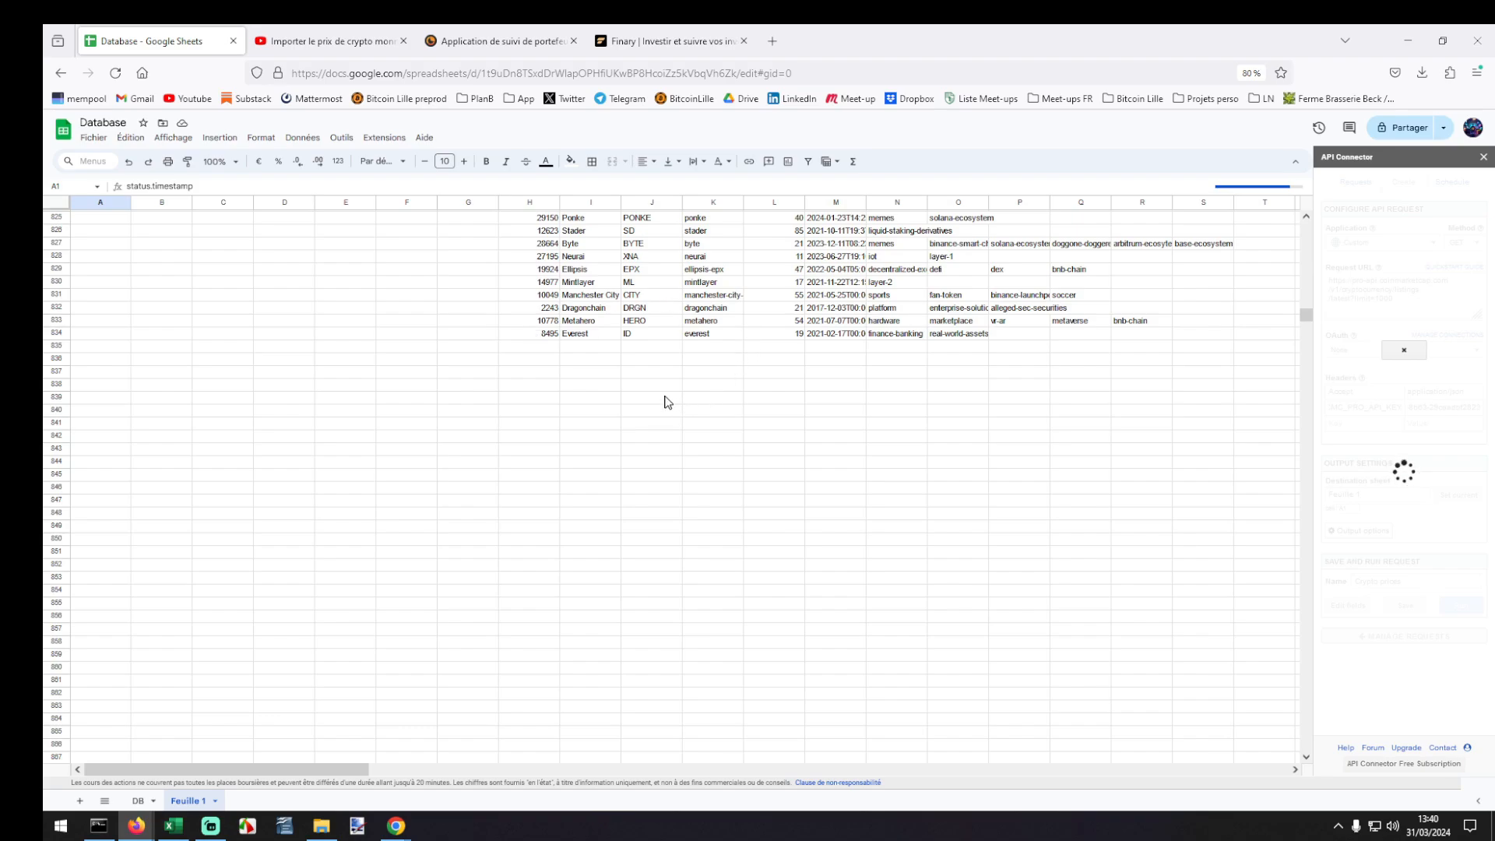
Check the DB table and the last imported rows of Feuille 1, and close API Connector.
click(137, 800)
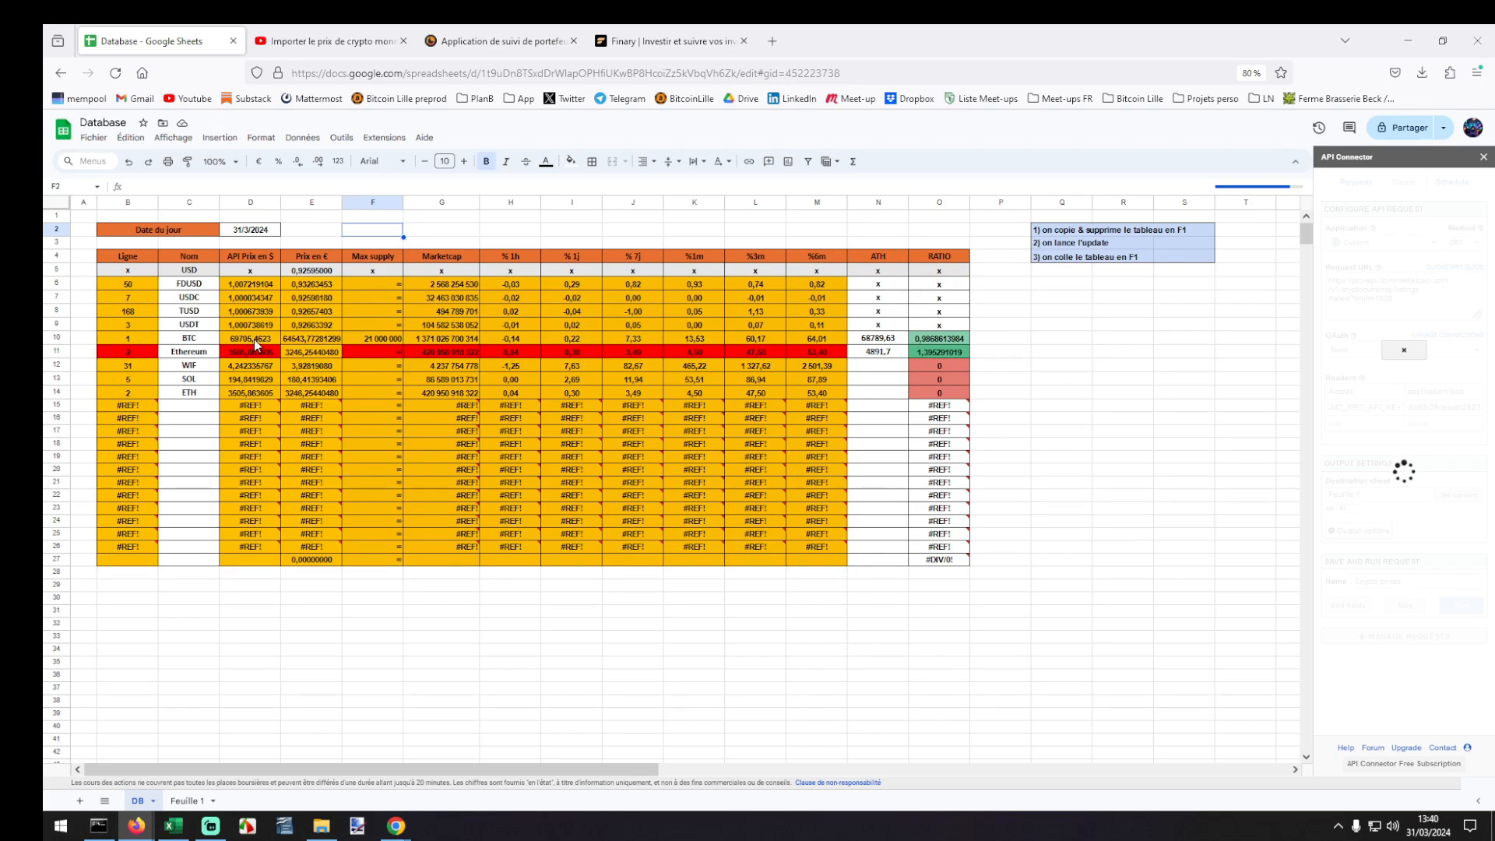
click(187, 801)
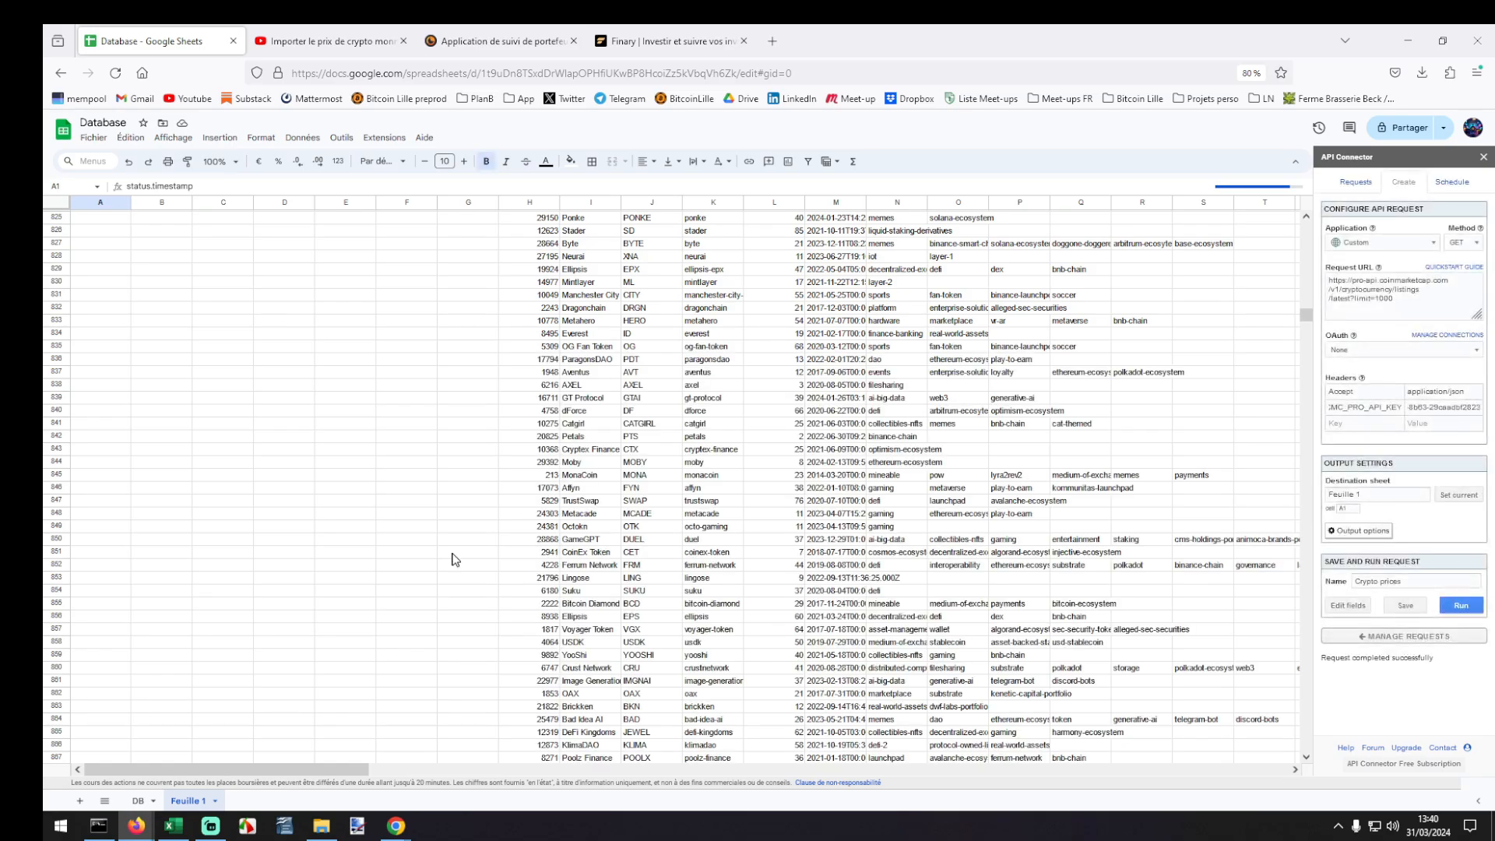
scroll(456, 557, down, 15)
scroll(455, 557, down, 8)
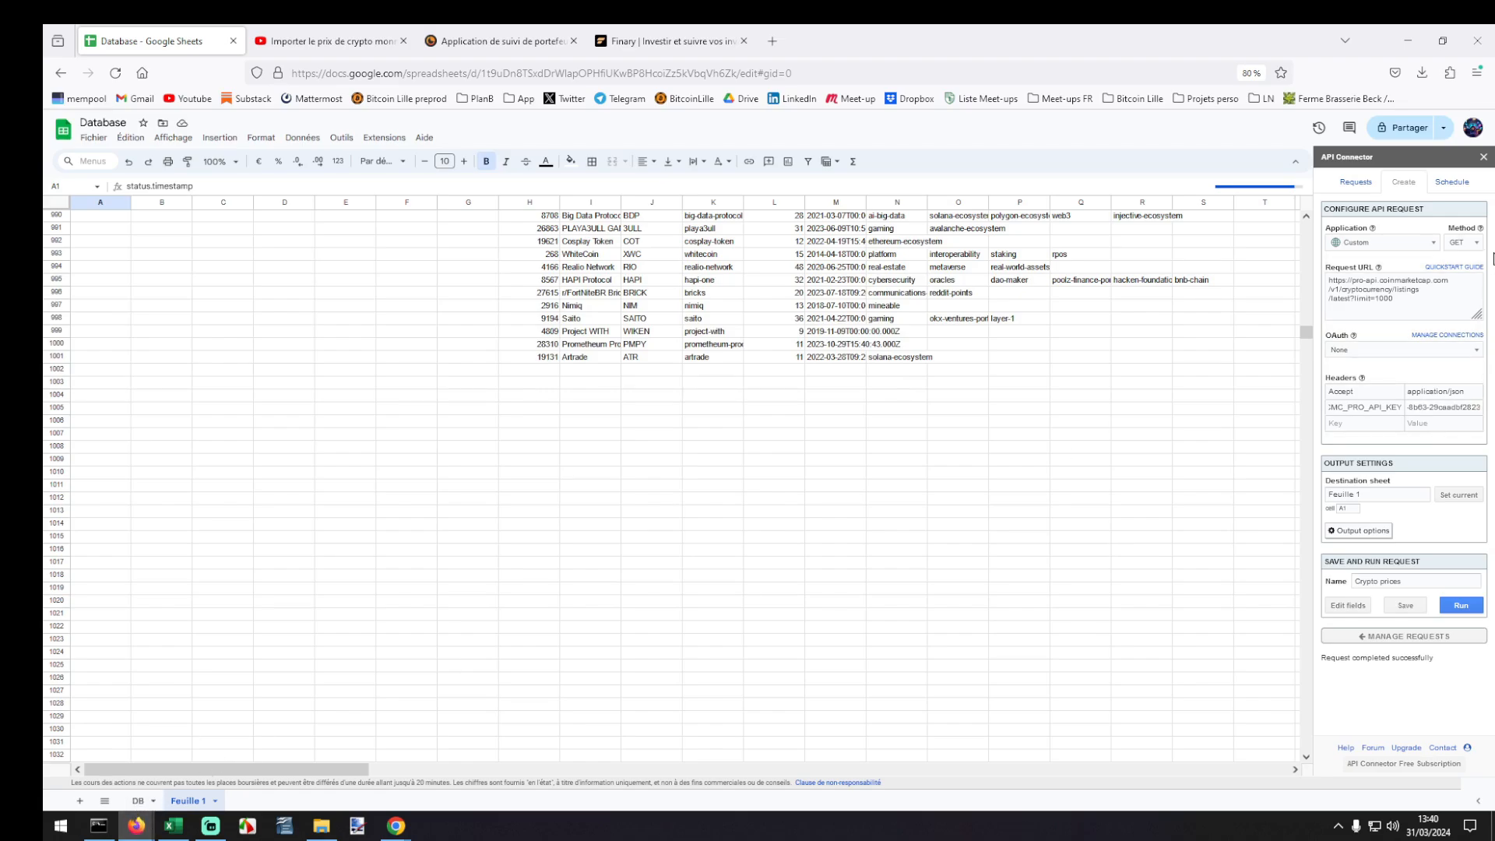
click(1481, 156)
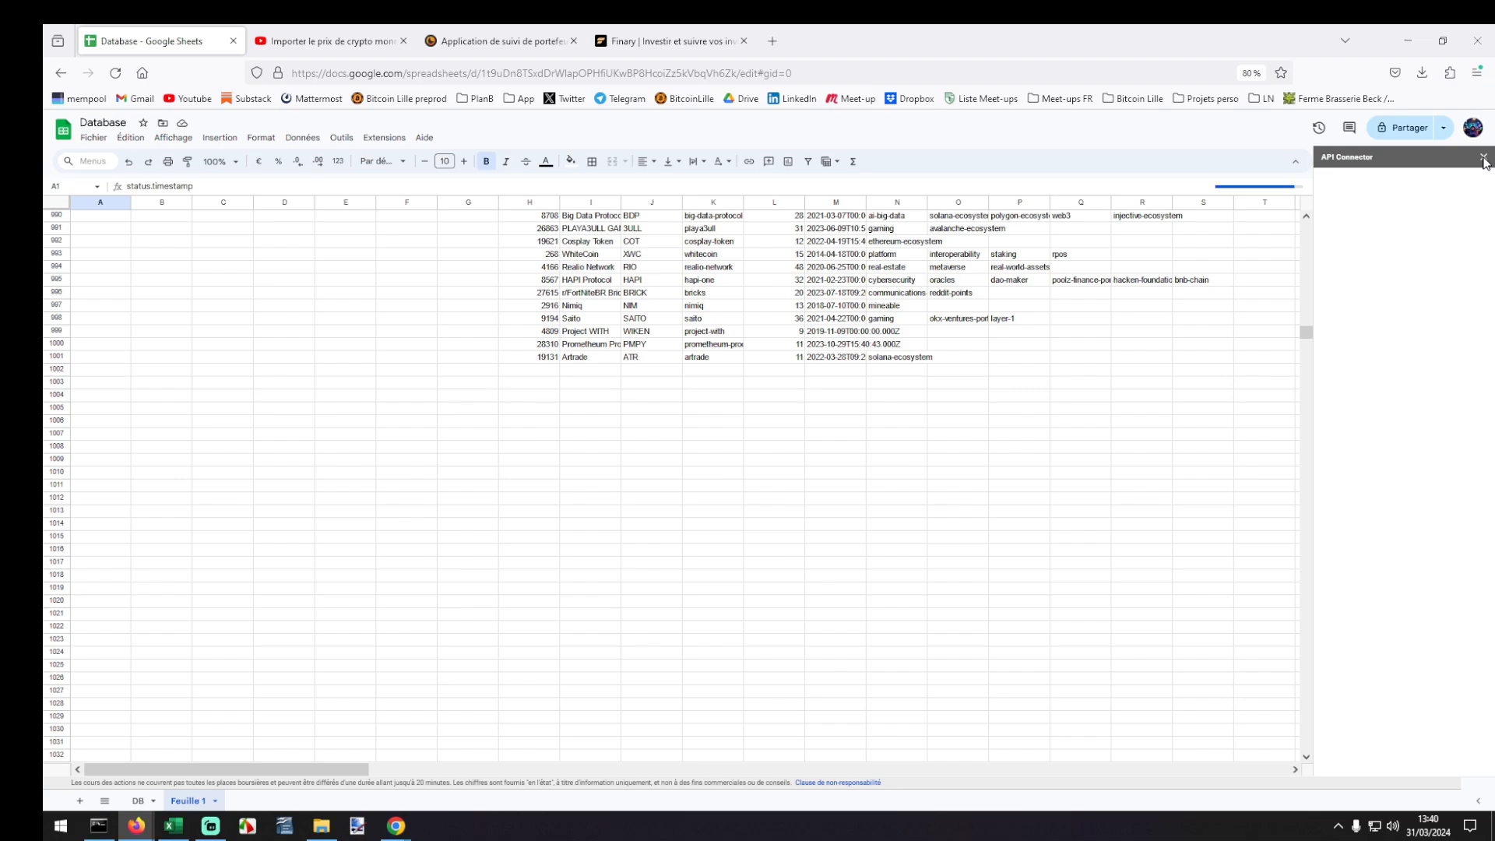
Inspect the QUERY formula for the BTC dollar price in D10 of DB and its source columns at the start of Feuille 1.
click(149, 801)
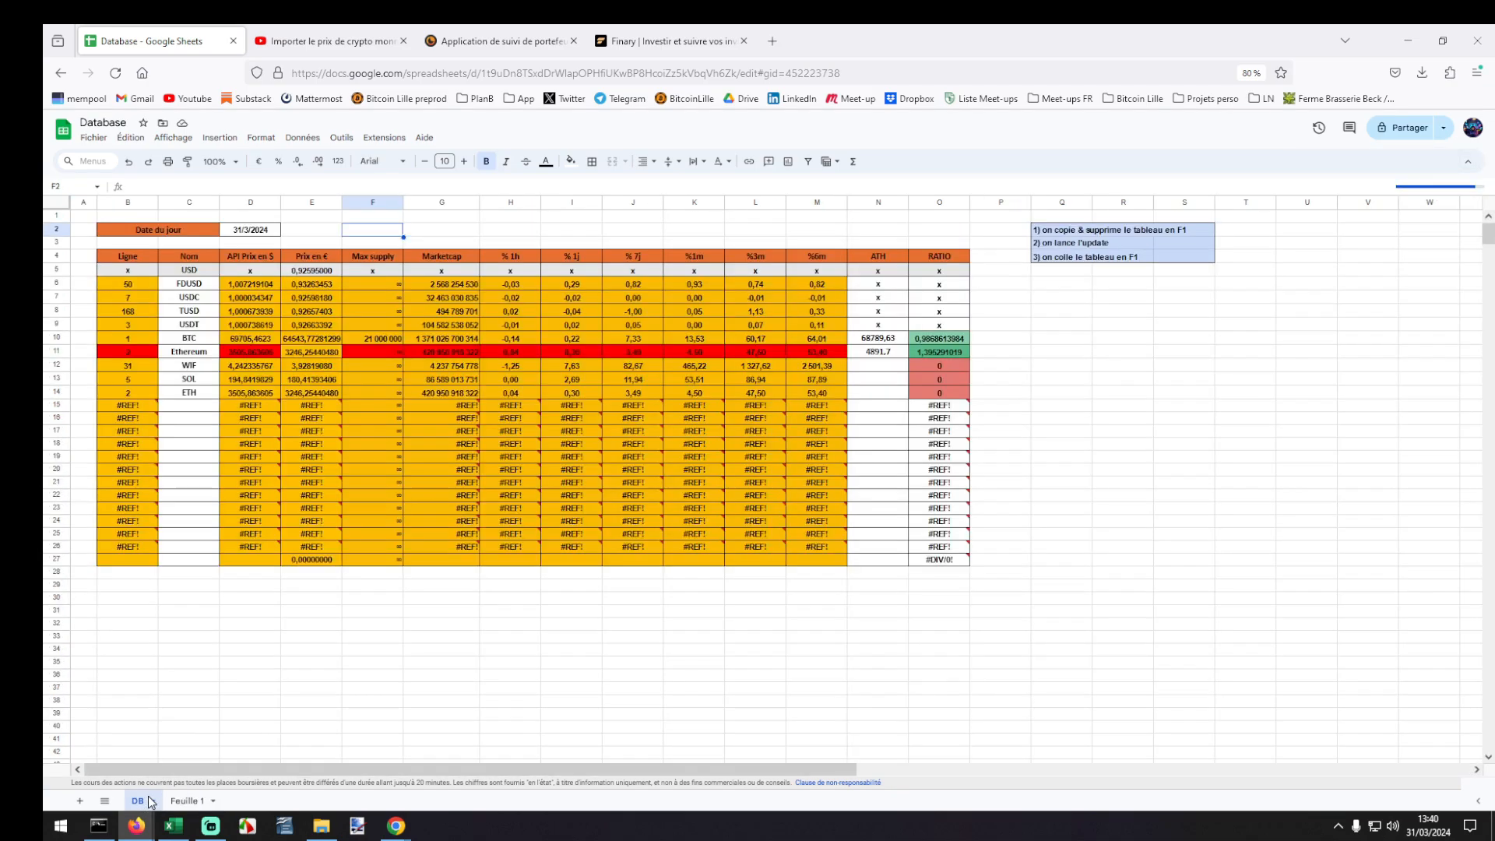
click(235, 335)
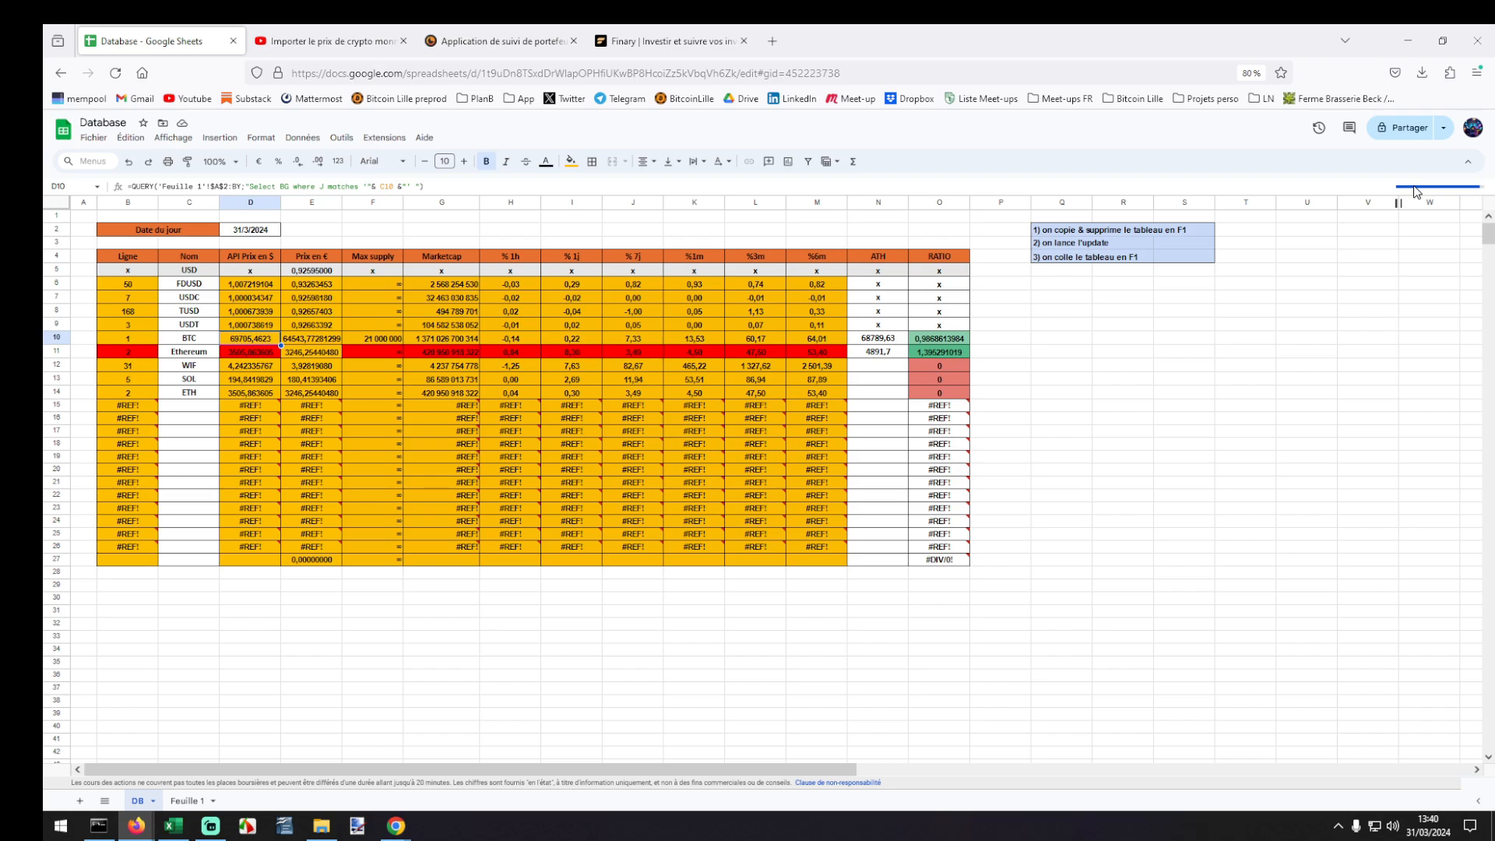
double_click(242, 342)
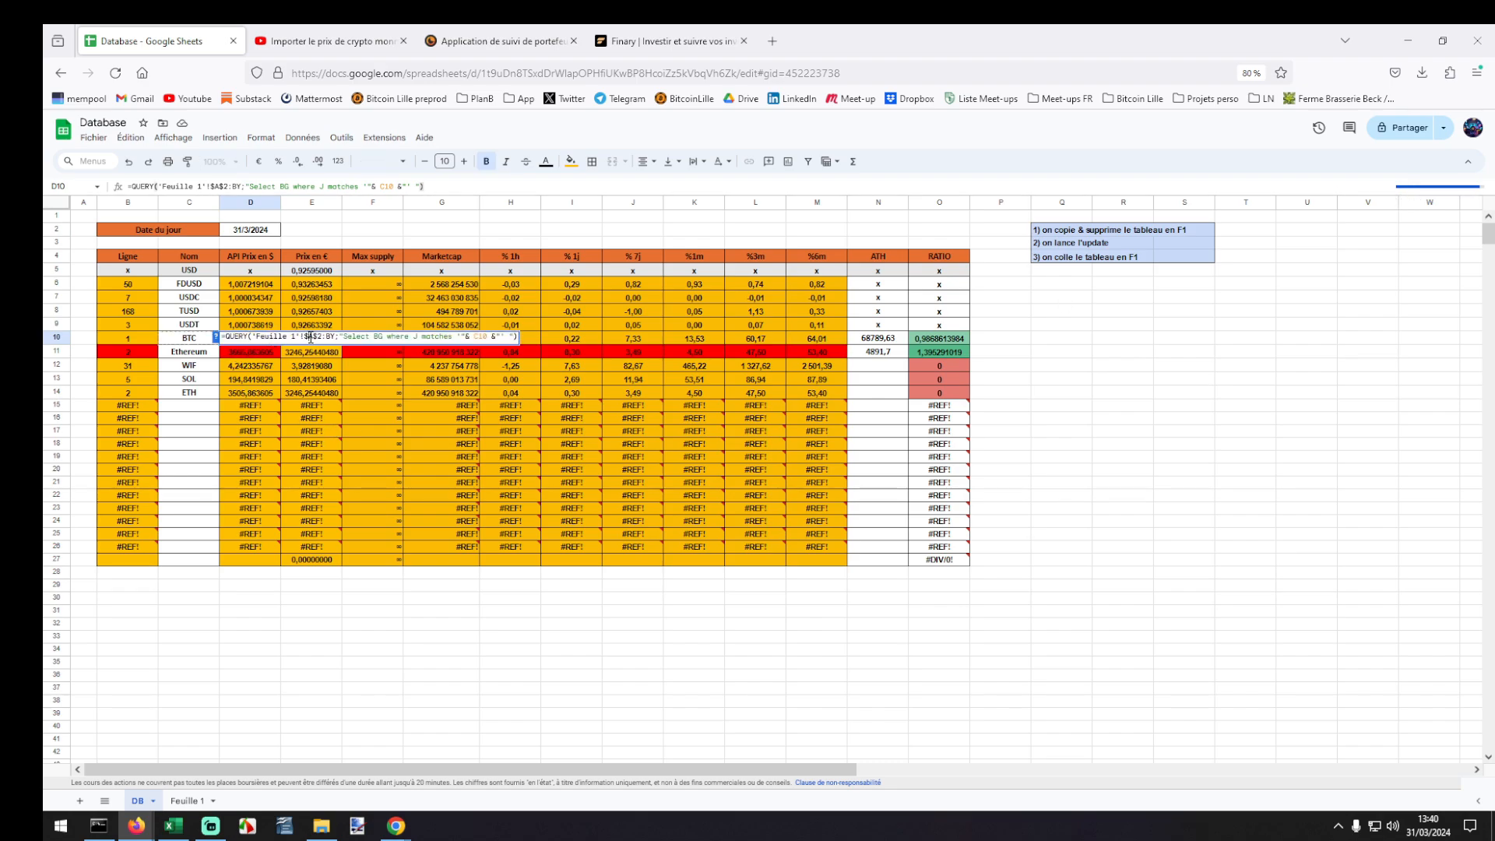
key(Escape)
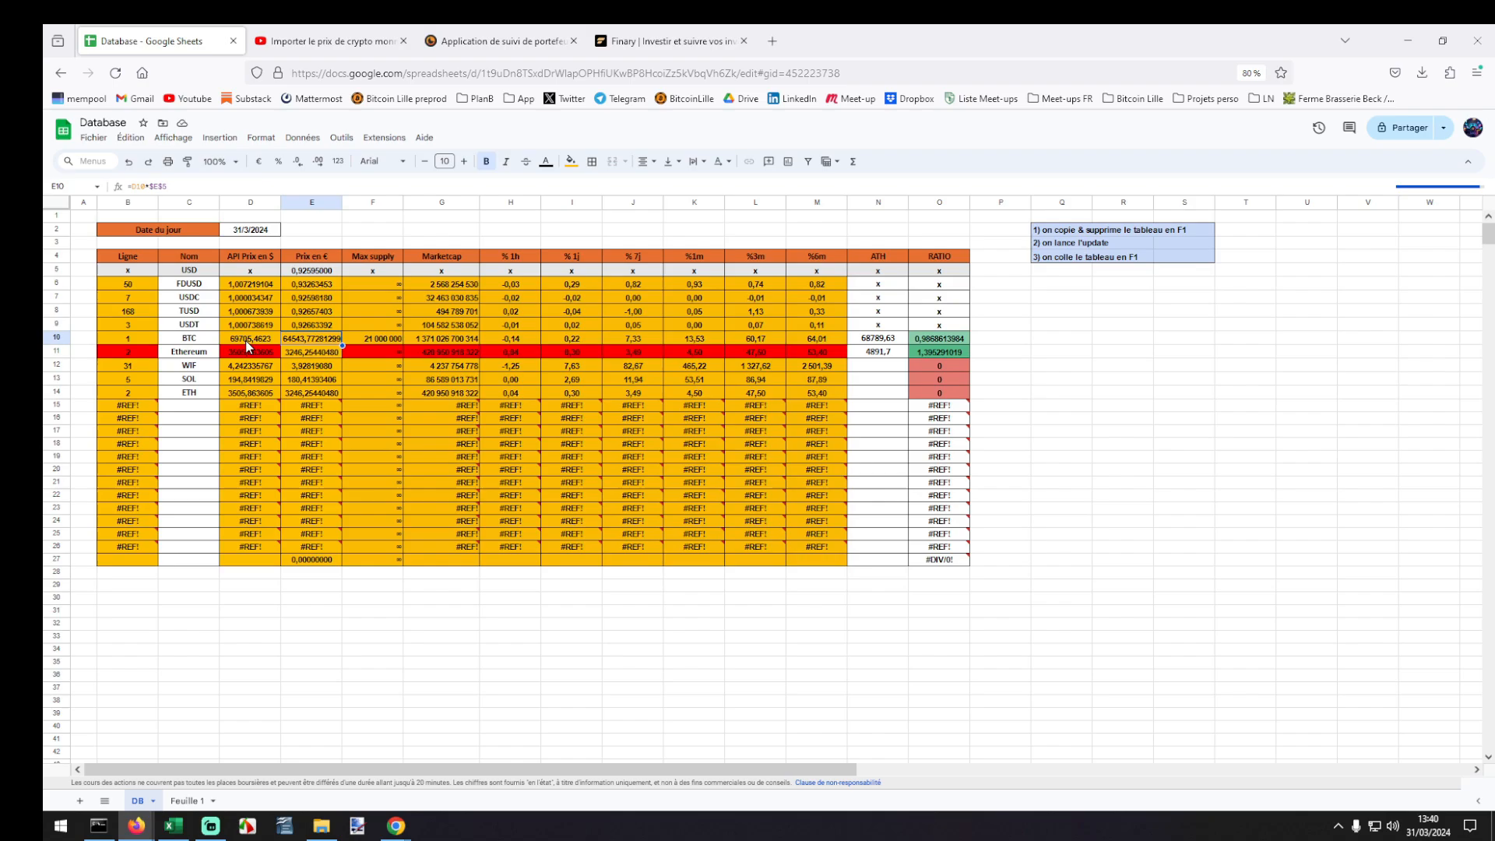
click(188, 800)
drag(1487, 332, 1487, 227)
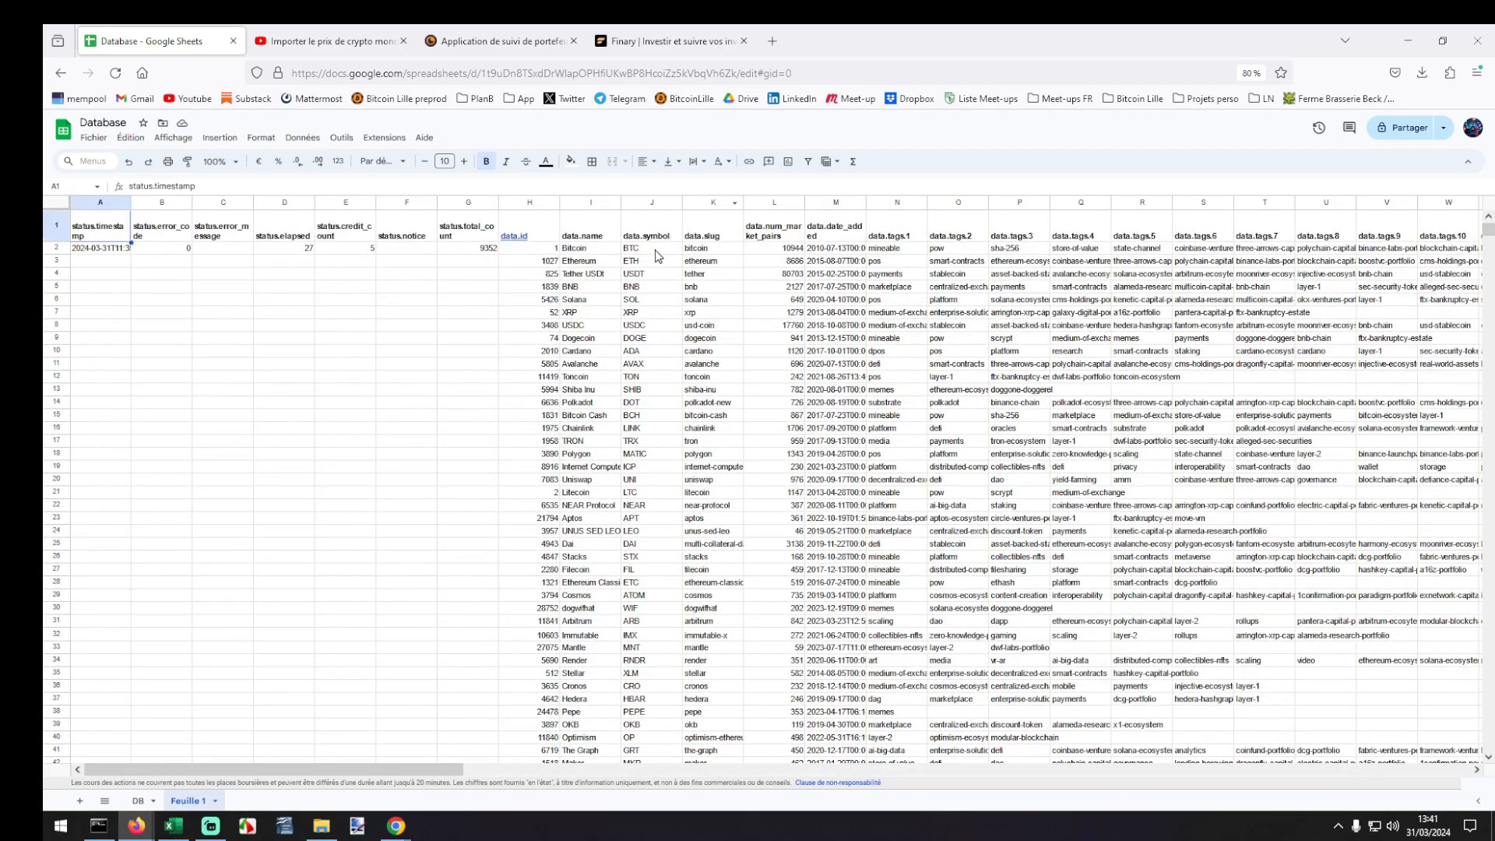
Compare the data.symbol column and Bitcoin row in Feuille 1 with the BTC name and dollar price cells in DB.
click(649, 204)
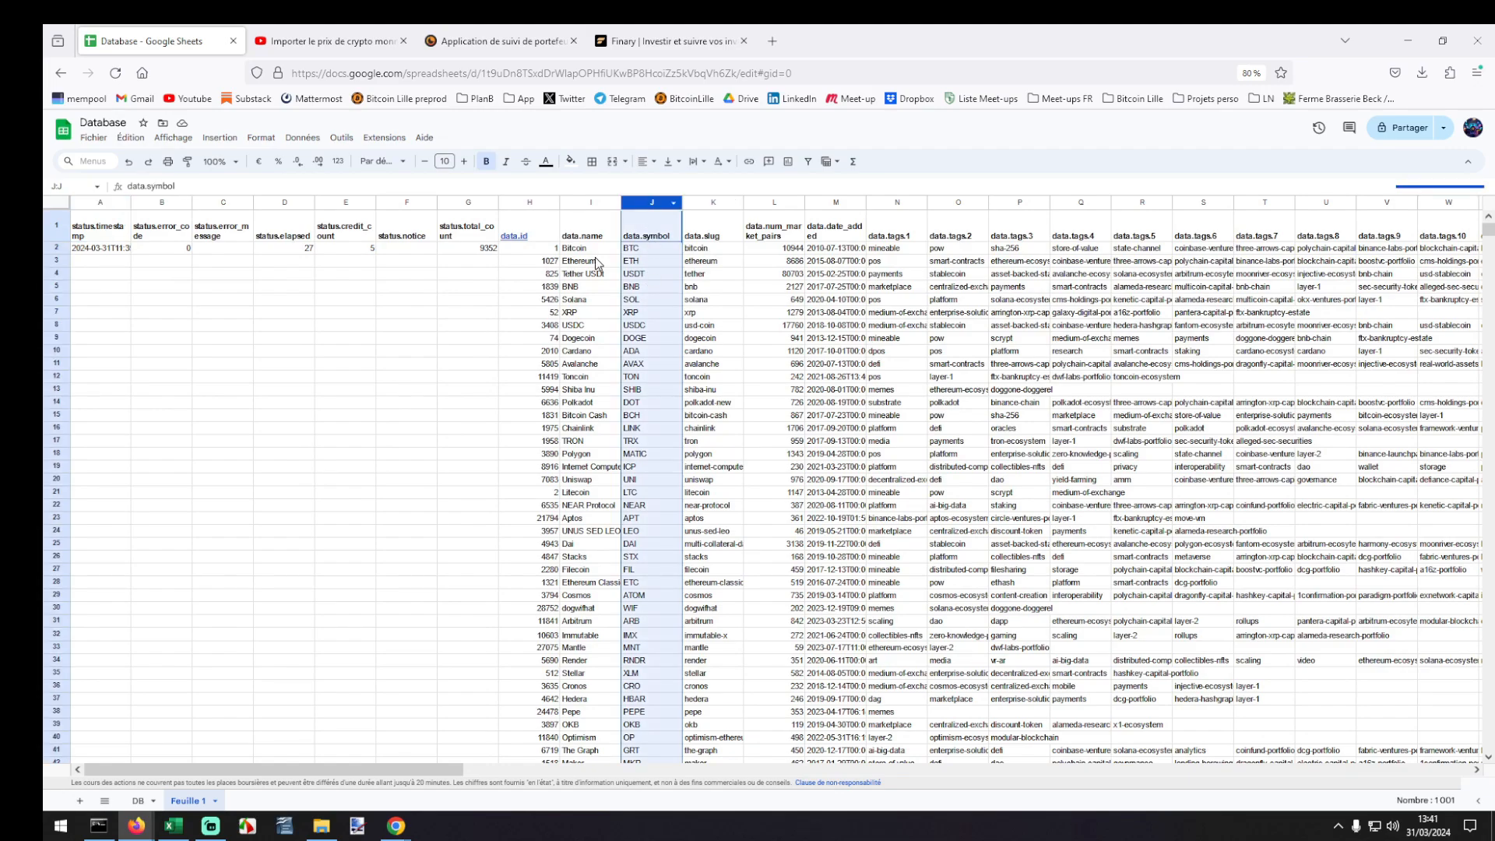
click(58, 249)
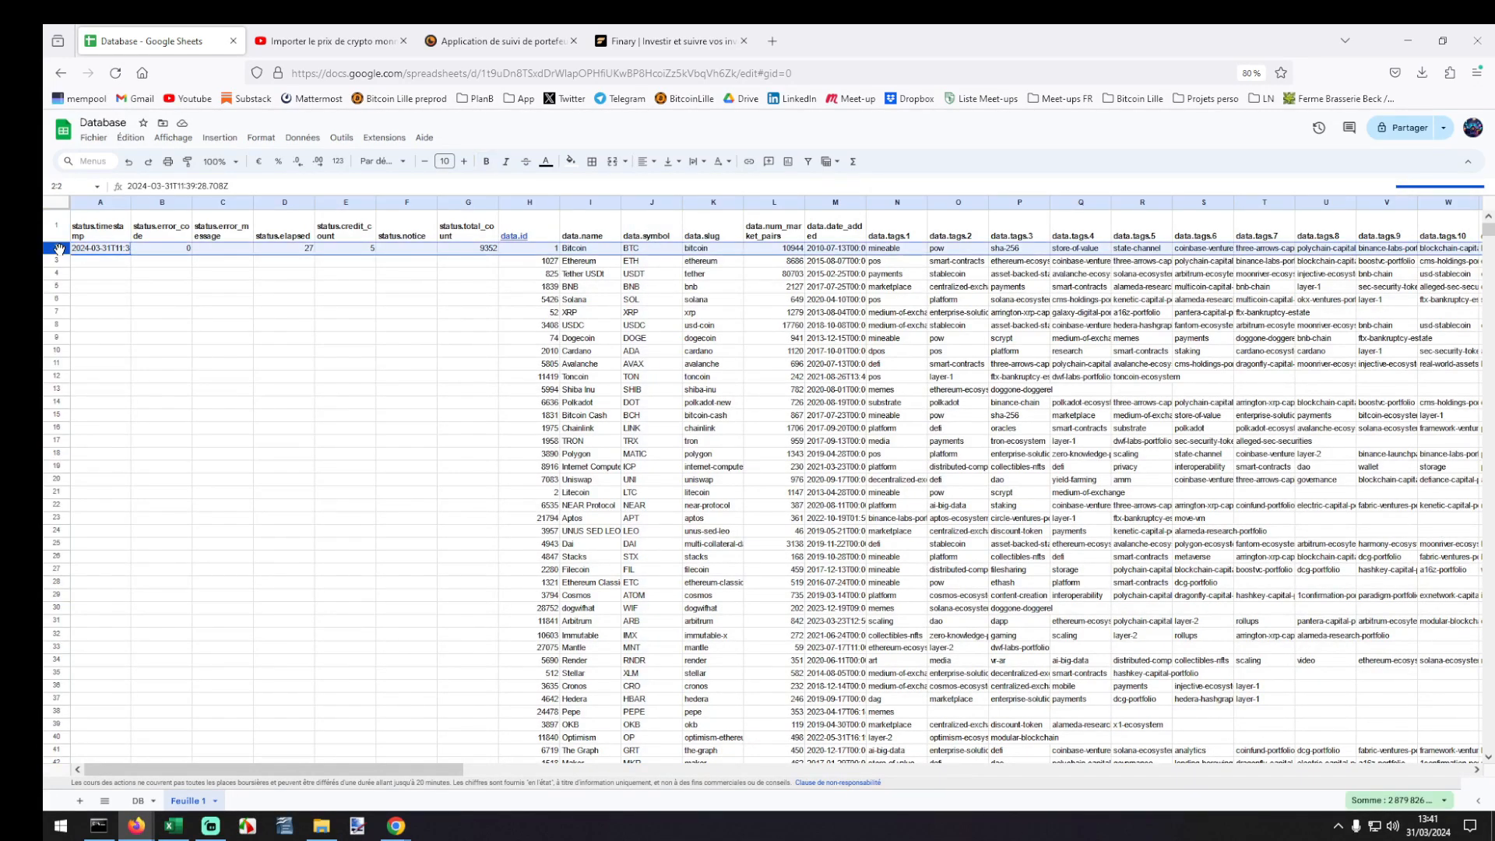
click(137, 800)
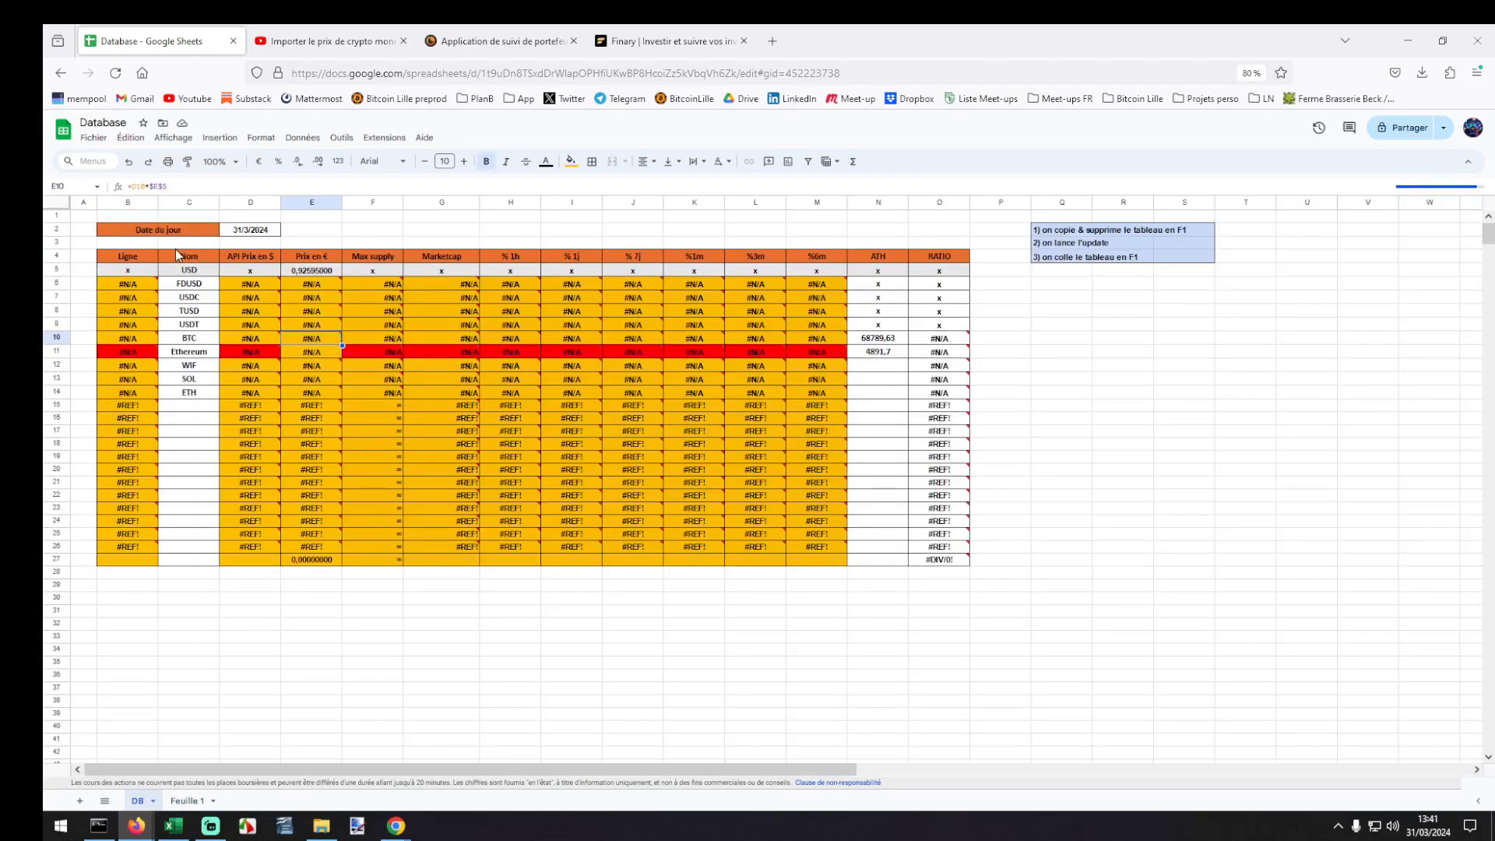
click(180, 341)
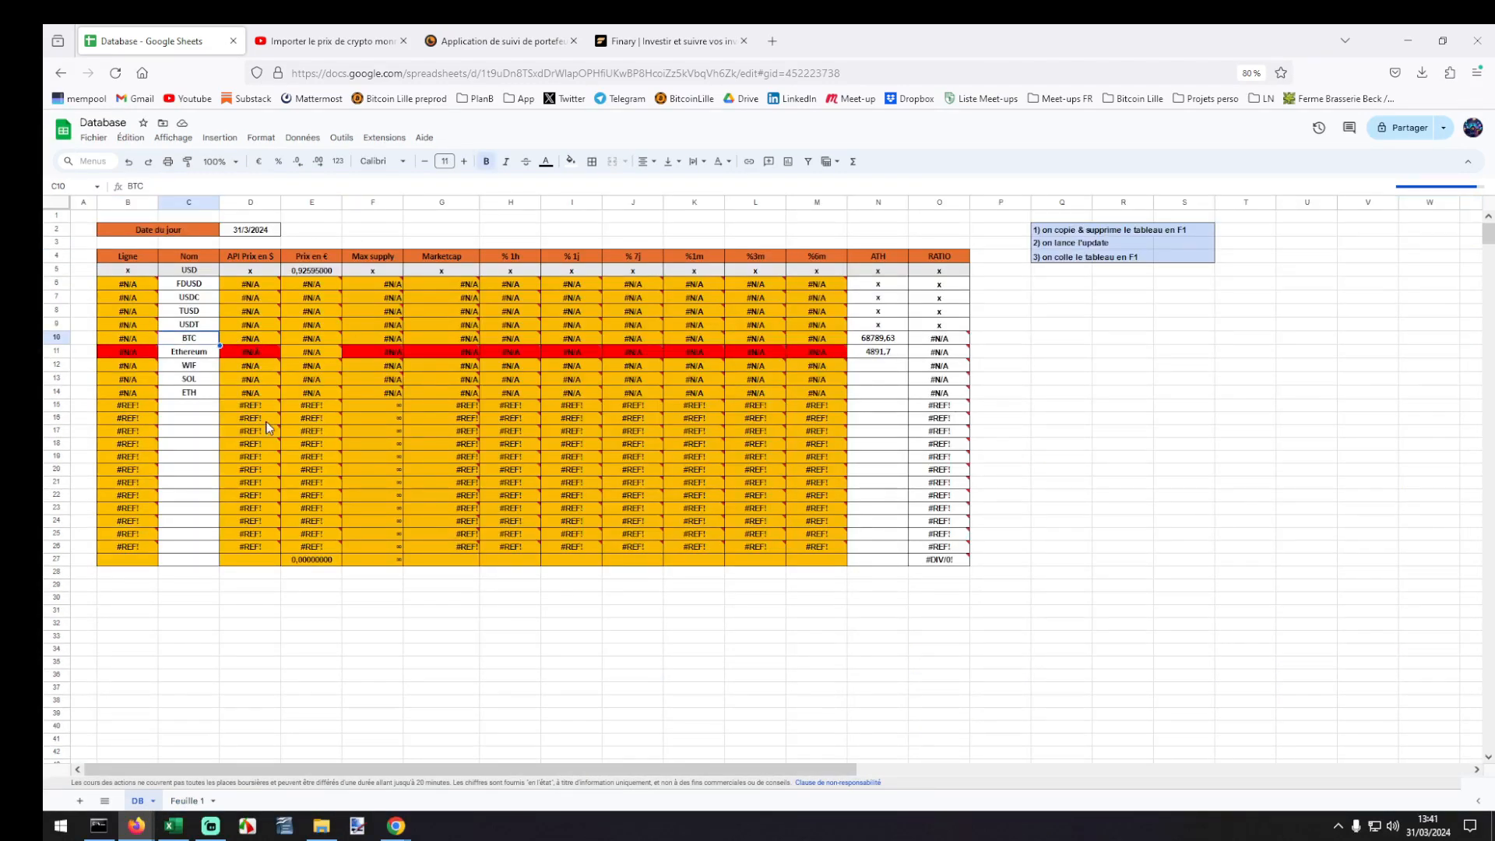
click(246, 342)
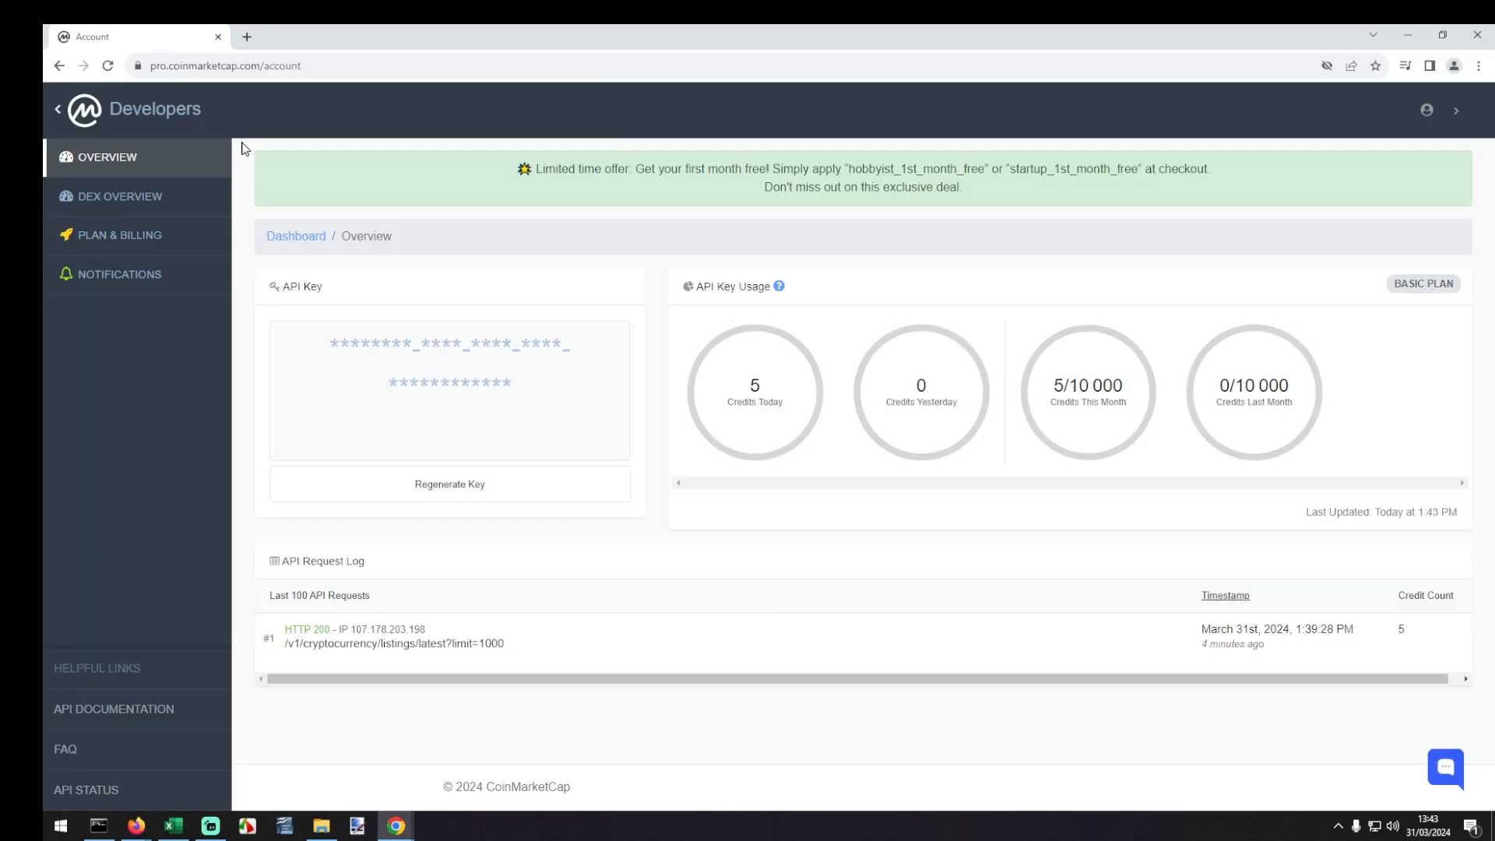
Examine the request log and monthly credit usage on the CoinMarketCap developer account, and return to the Google Sheets DB table.
mouse_move(404, 428)
drag(459, 630, 352, 629)
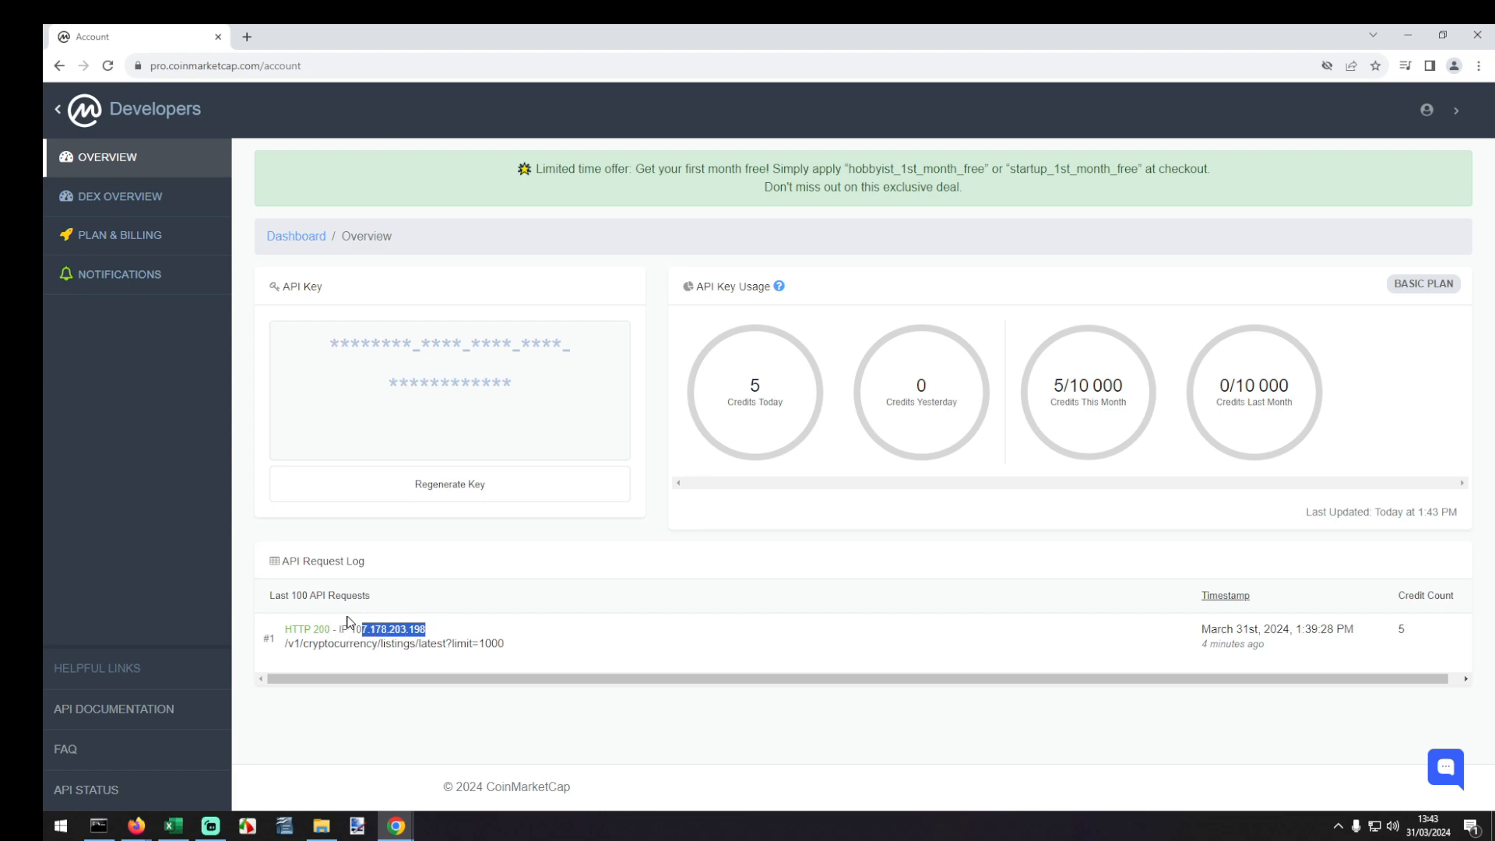
click(438, 629)
mouse_move(1279, 628)
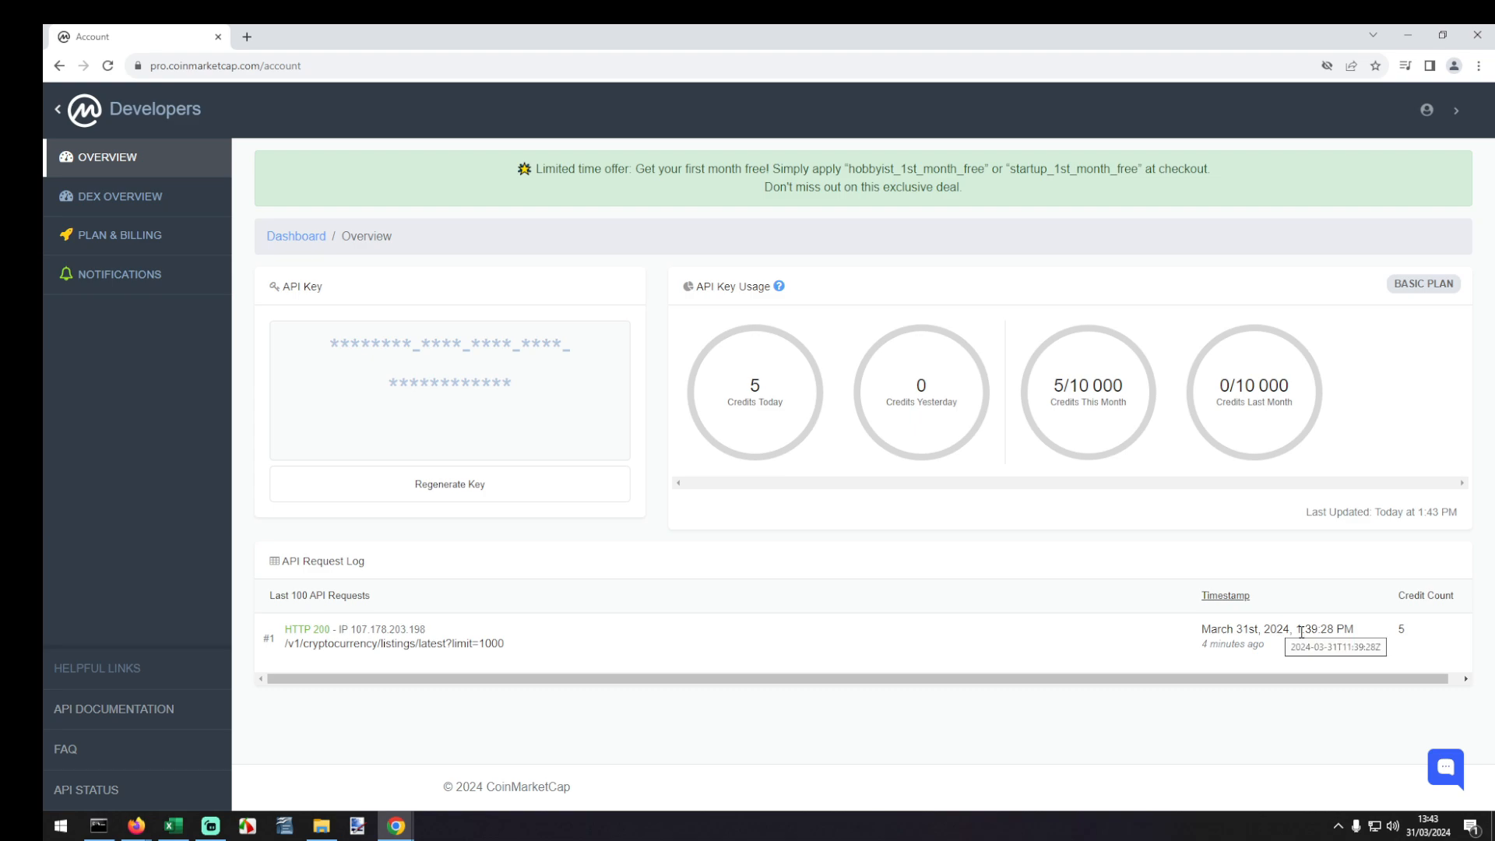
double_click(1401, 629)
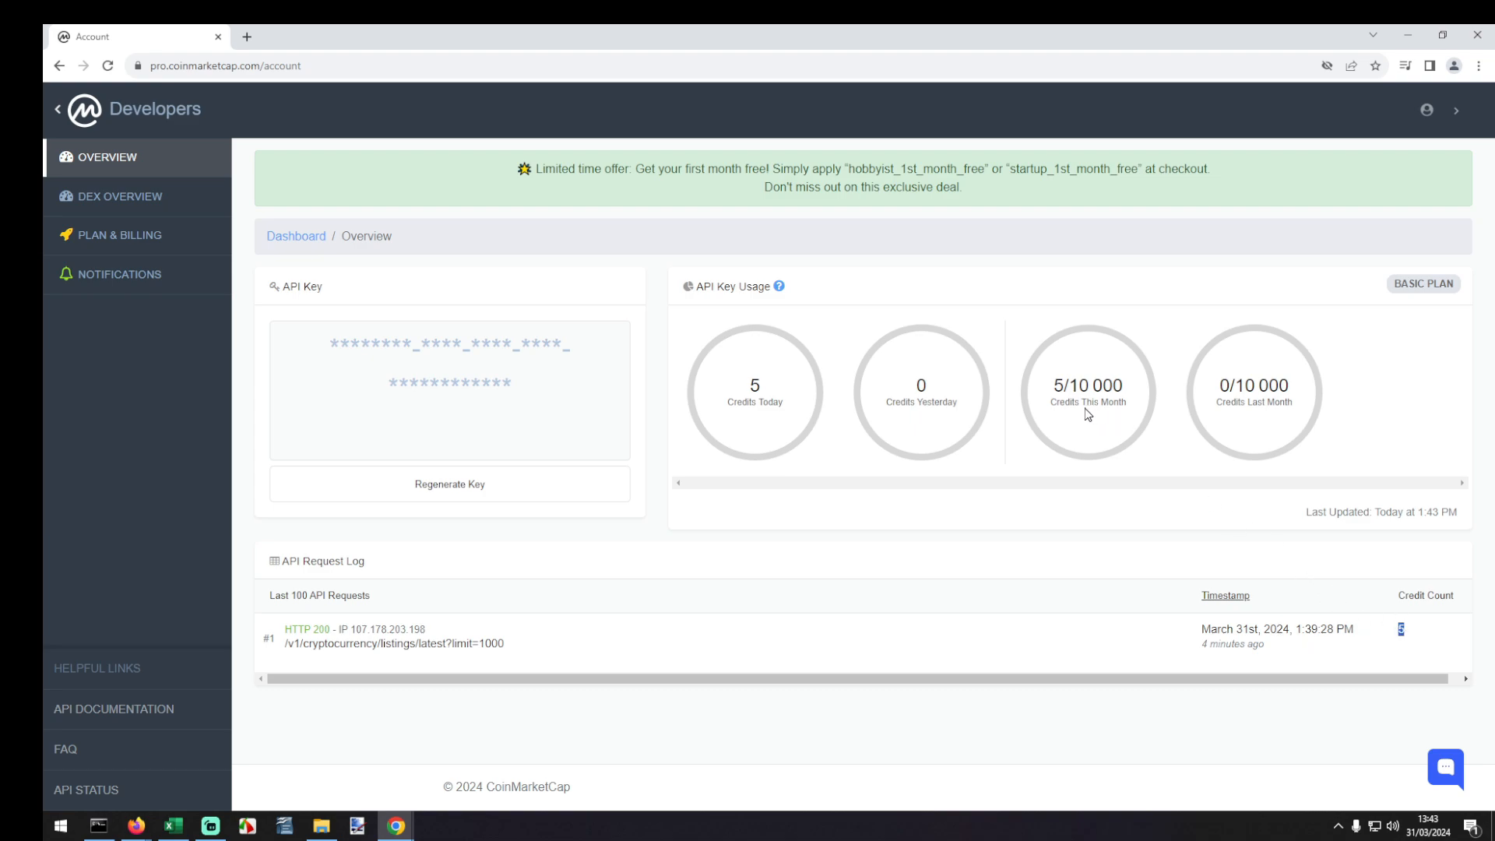
click(1046, 395)
drag(1046, 394, 1138, 389)
click(1129, 438)
click(1411, 39)
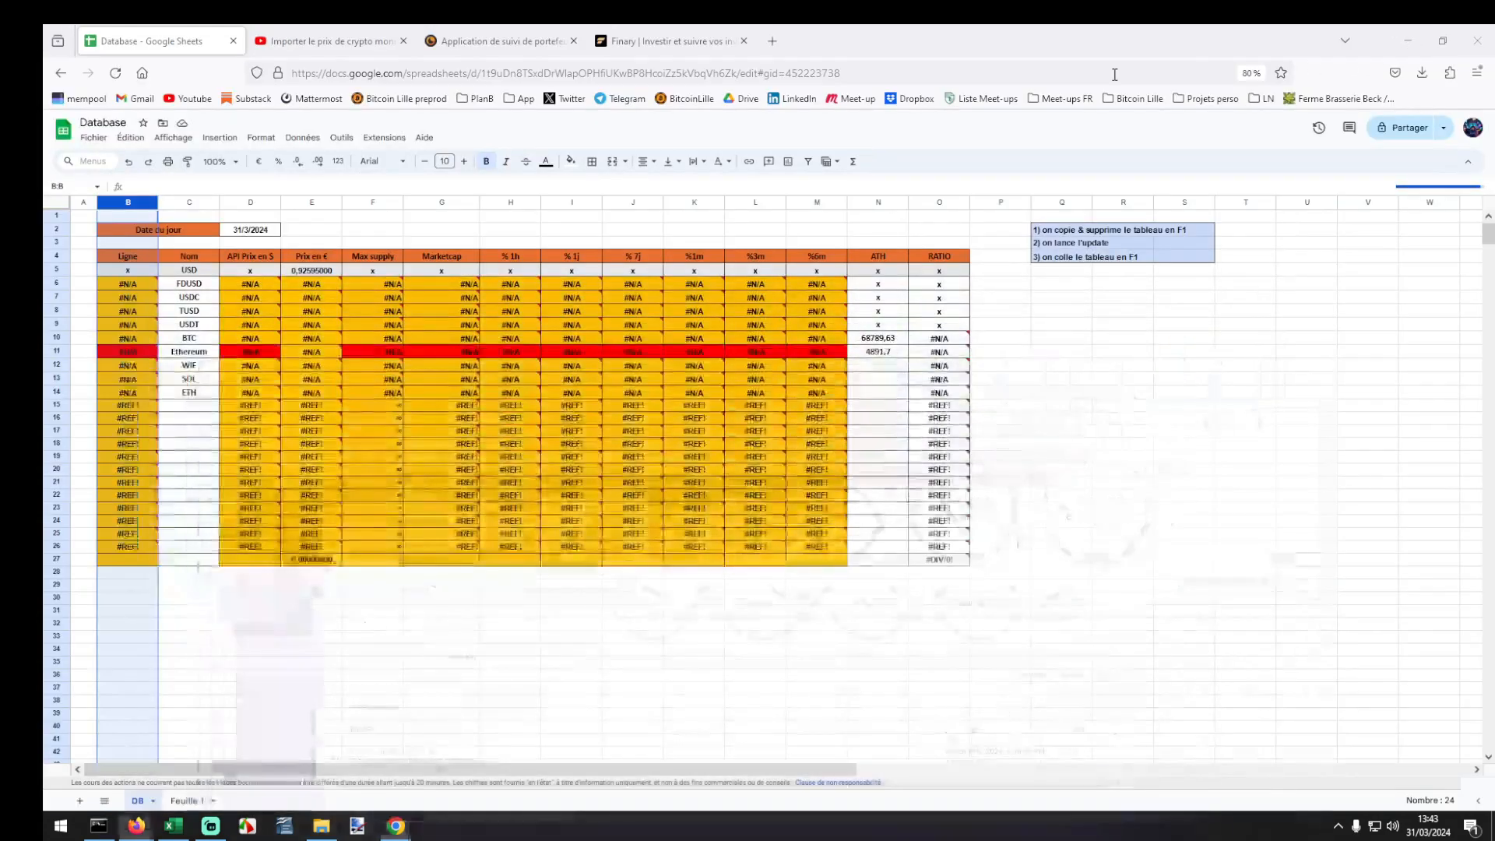
Check the BTC dollar price formula in D10, and copy columns B to O of the DB sheet.
click(113, 232)
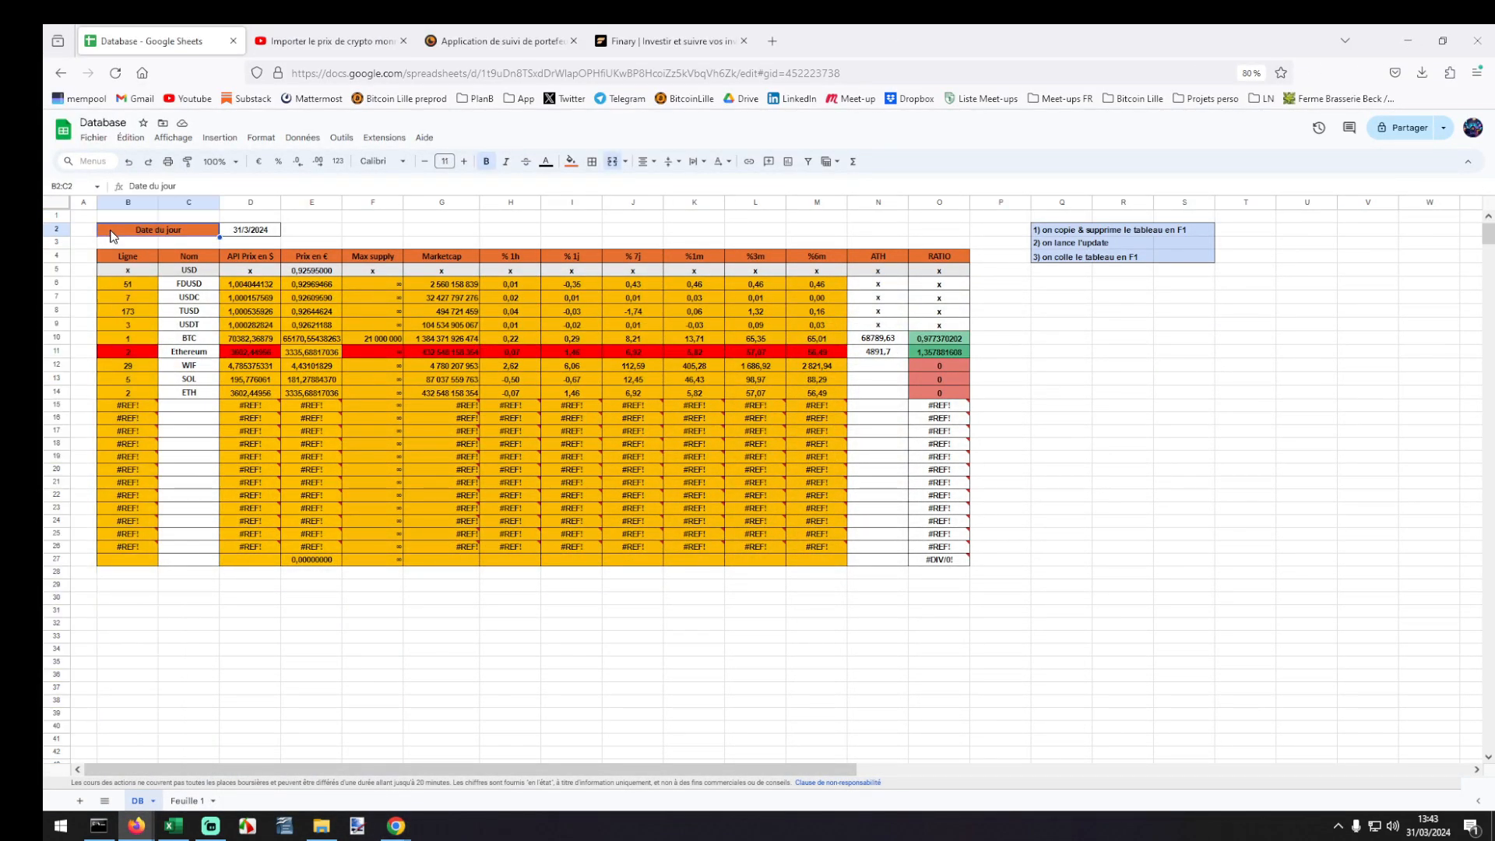
click(264, 338)
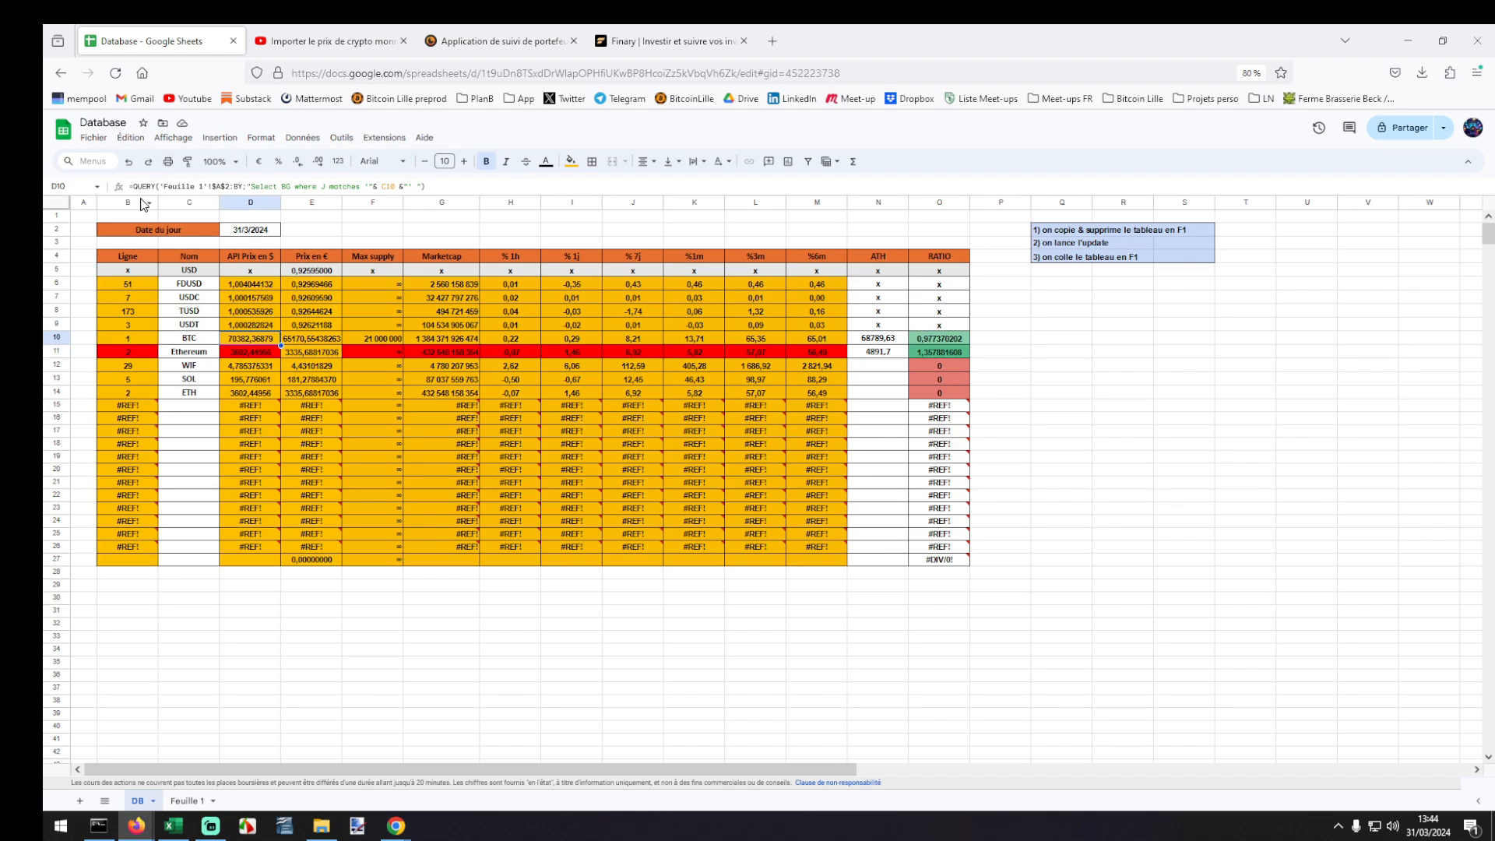
click(134, 204)
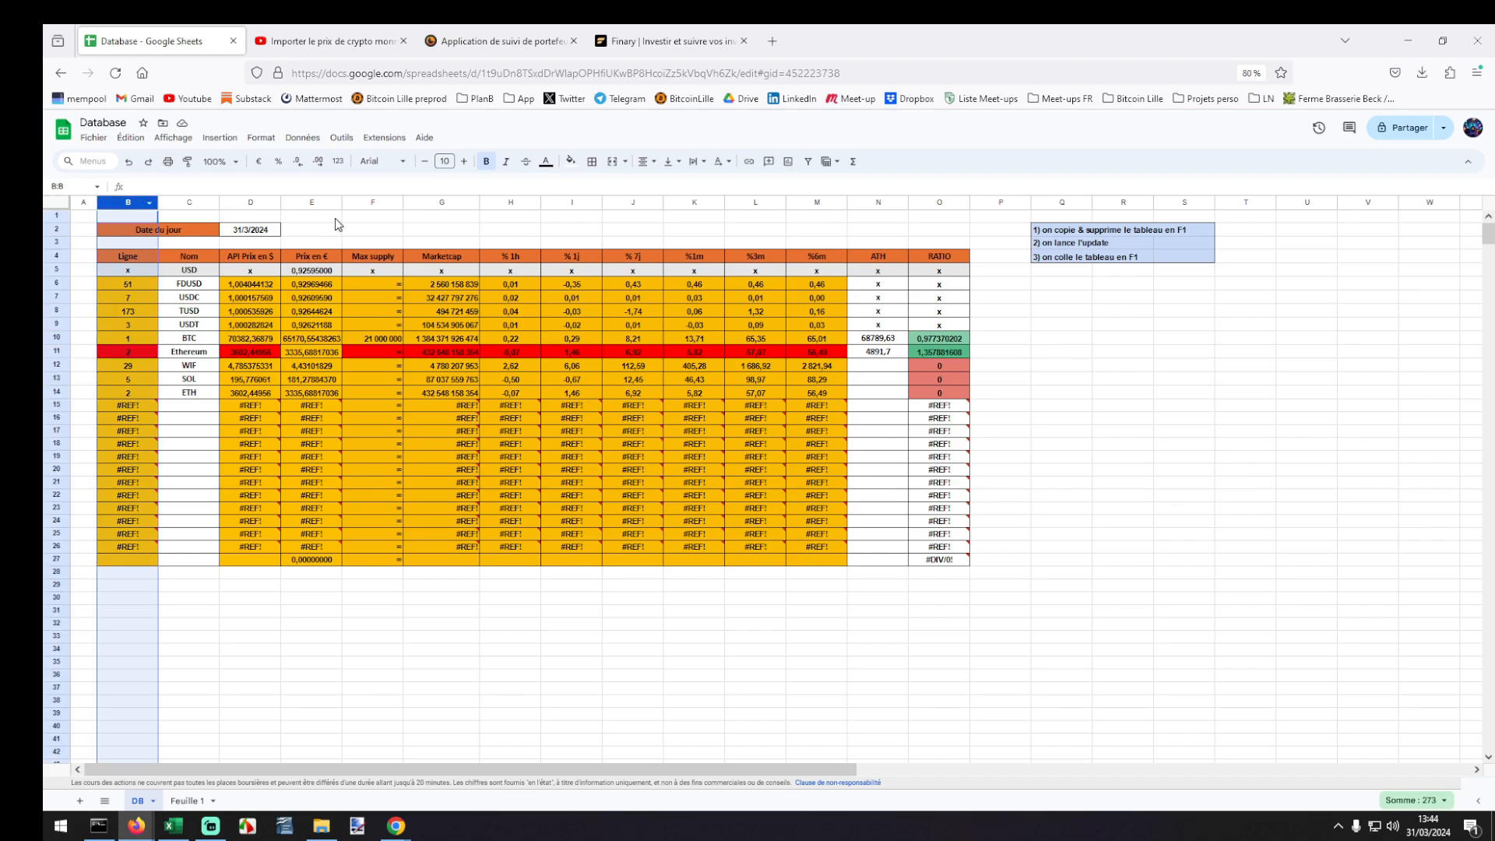
shift+click(938, 205)
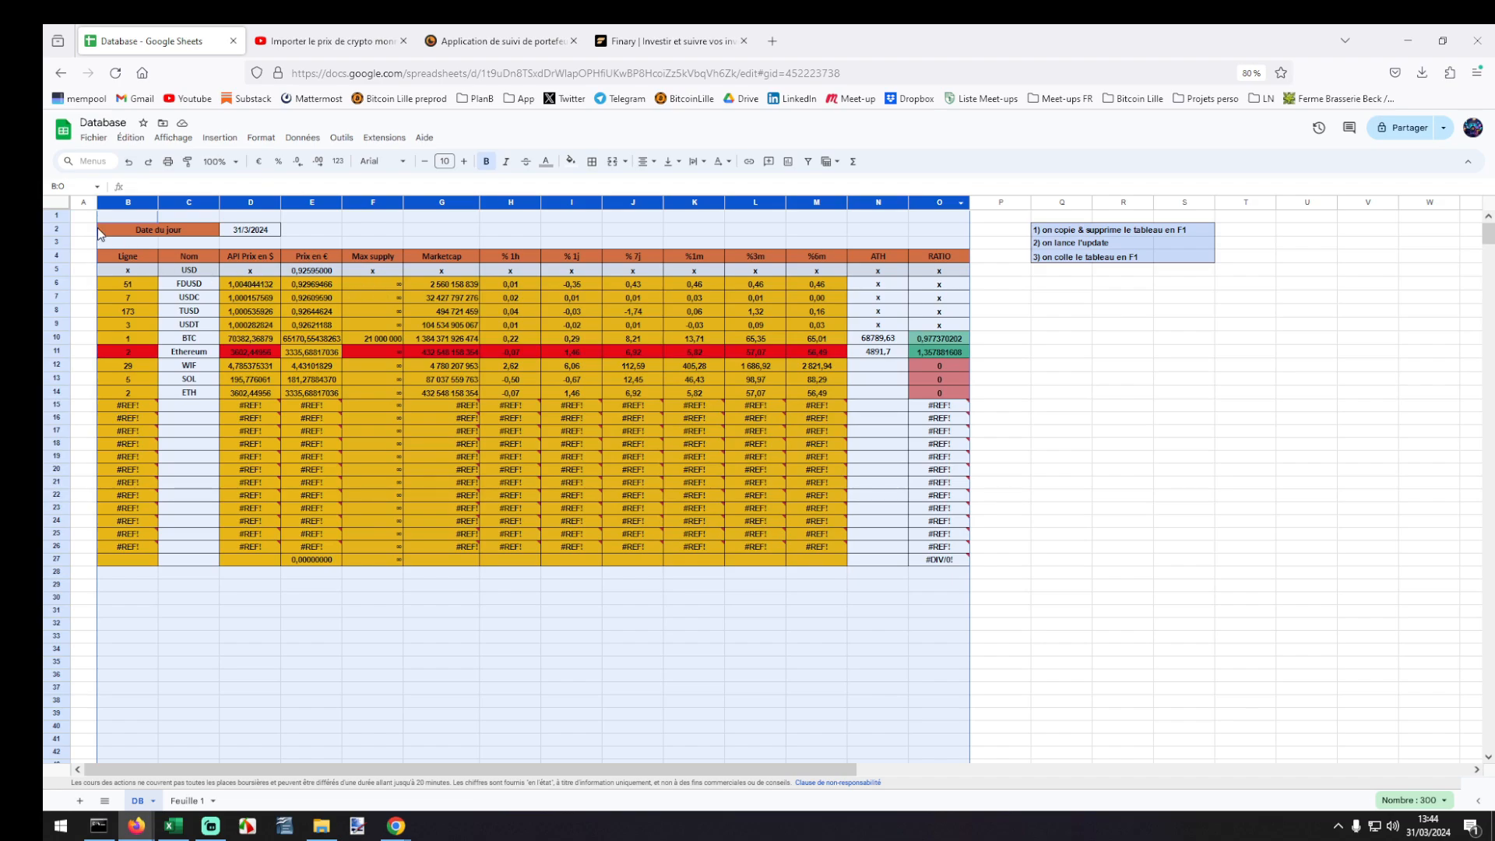
click(121, 209)
drag(122, 207, 931, 204)
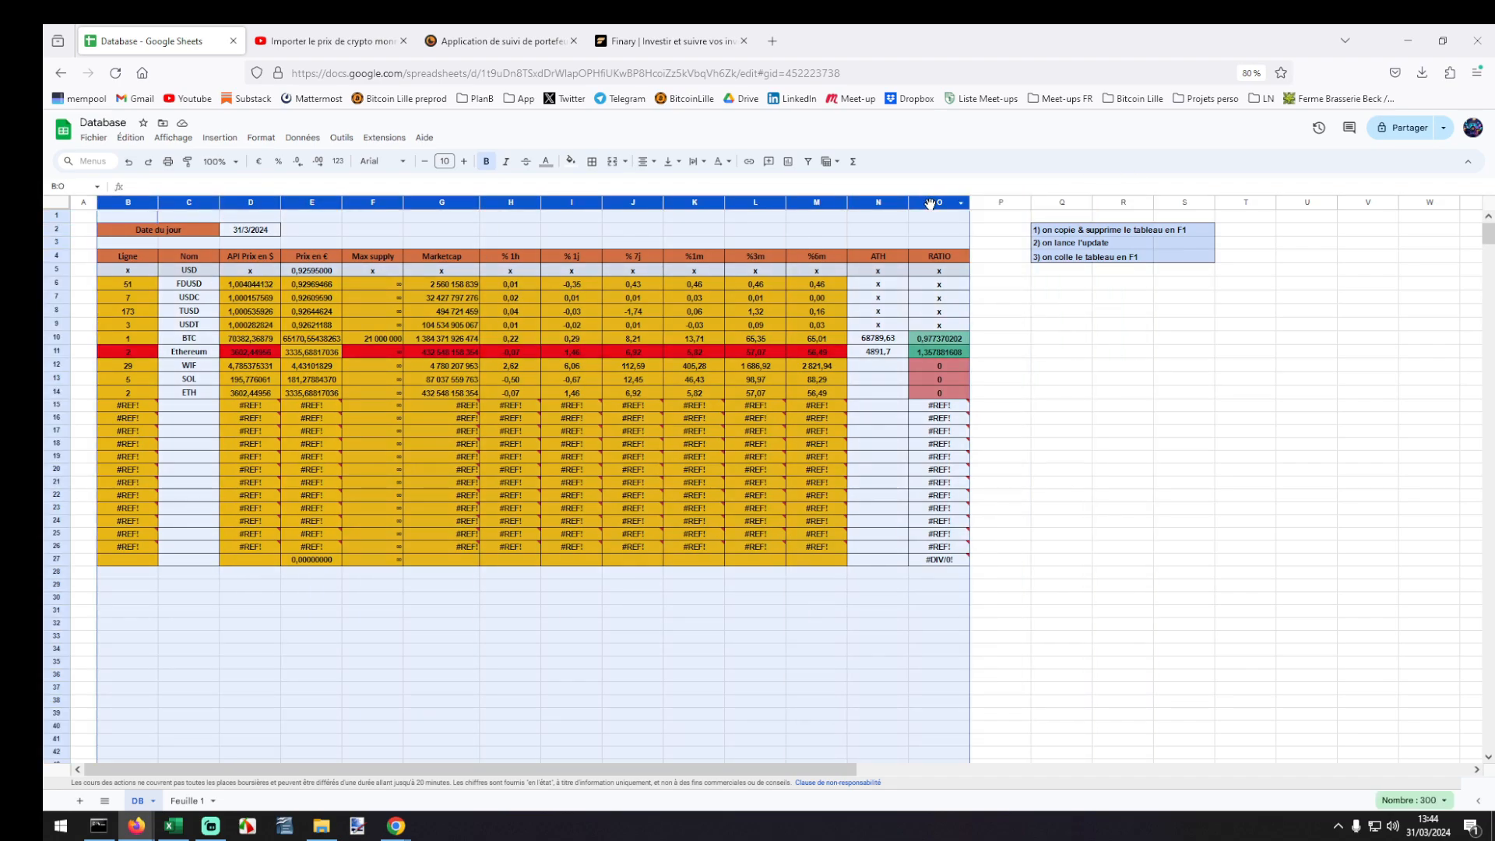
click(99, 220)
click(117, 204)
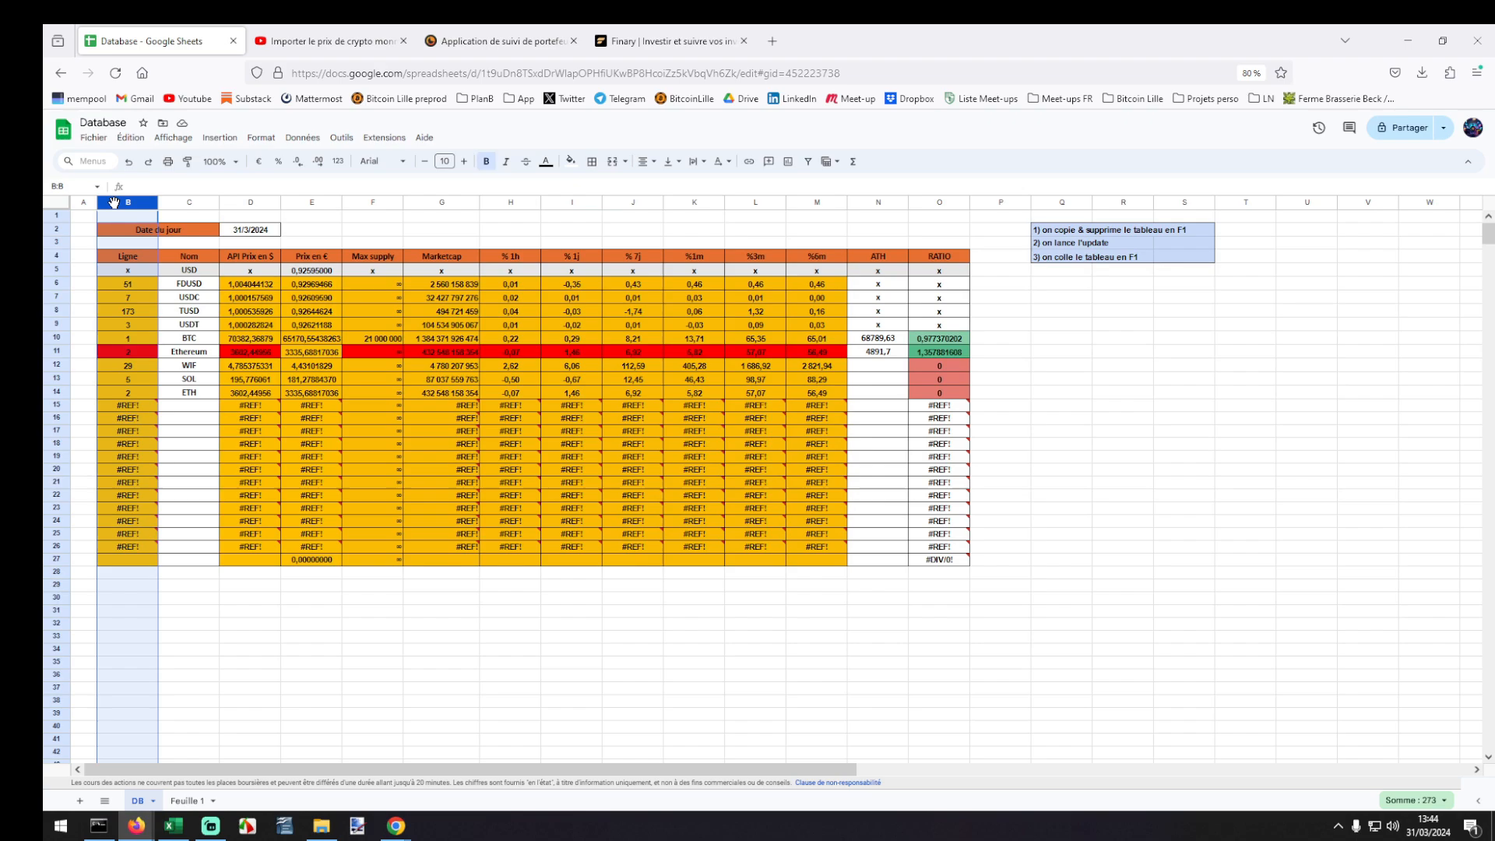
shift+click(934, 207)
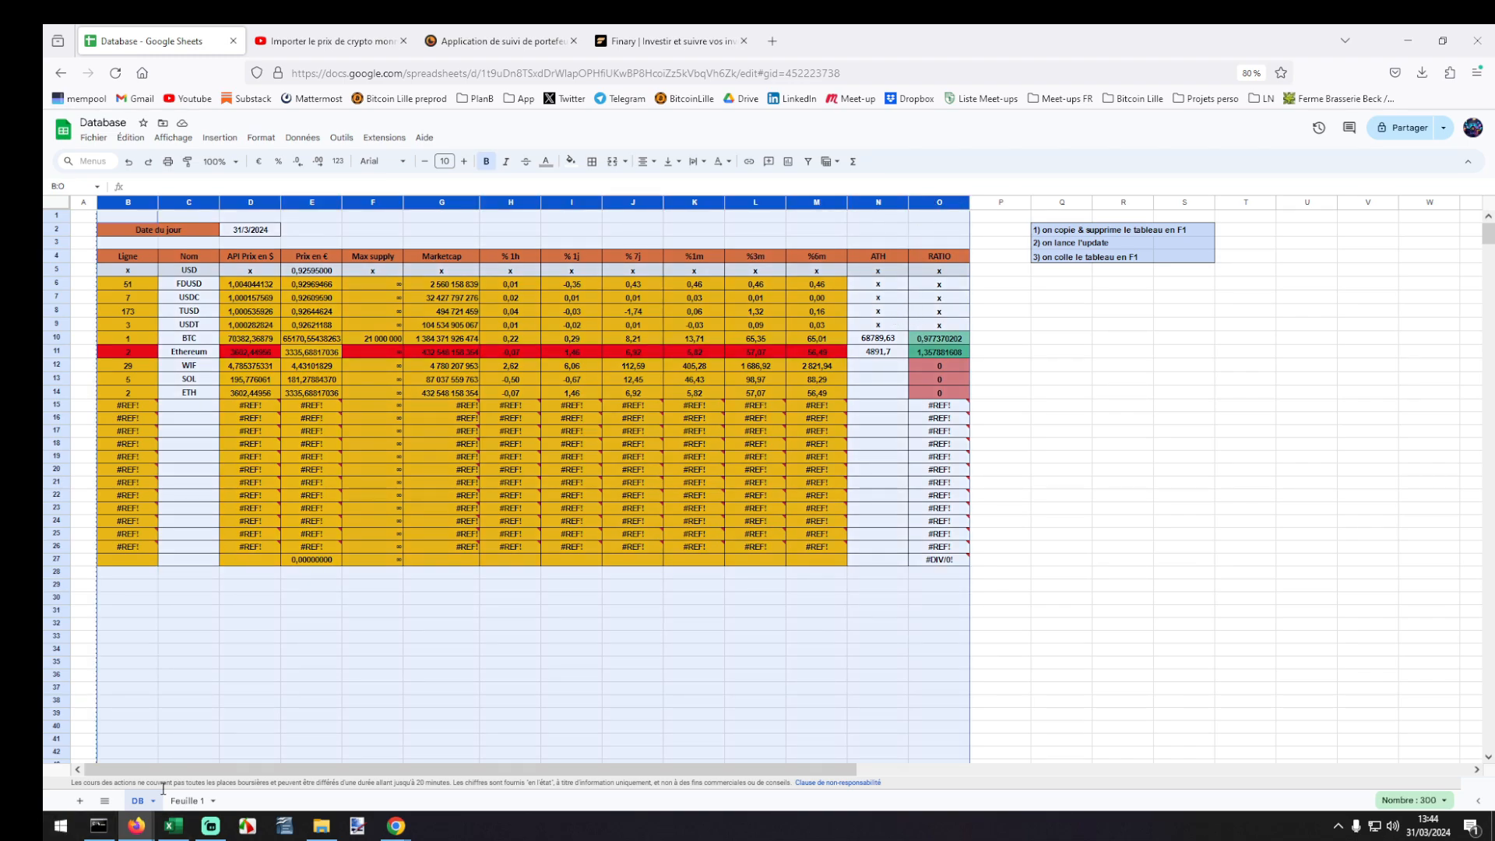
Switch to the Excel workbook Classeur type - Suivi PF and paste the copied table over columns B to O of DB.
click(173, 825)
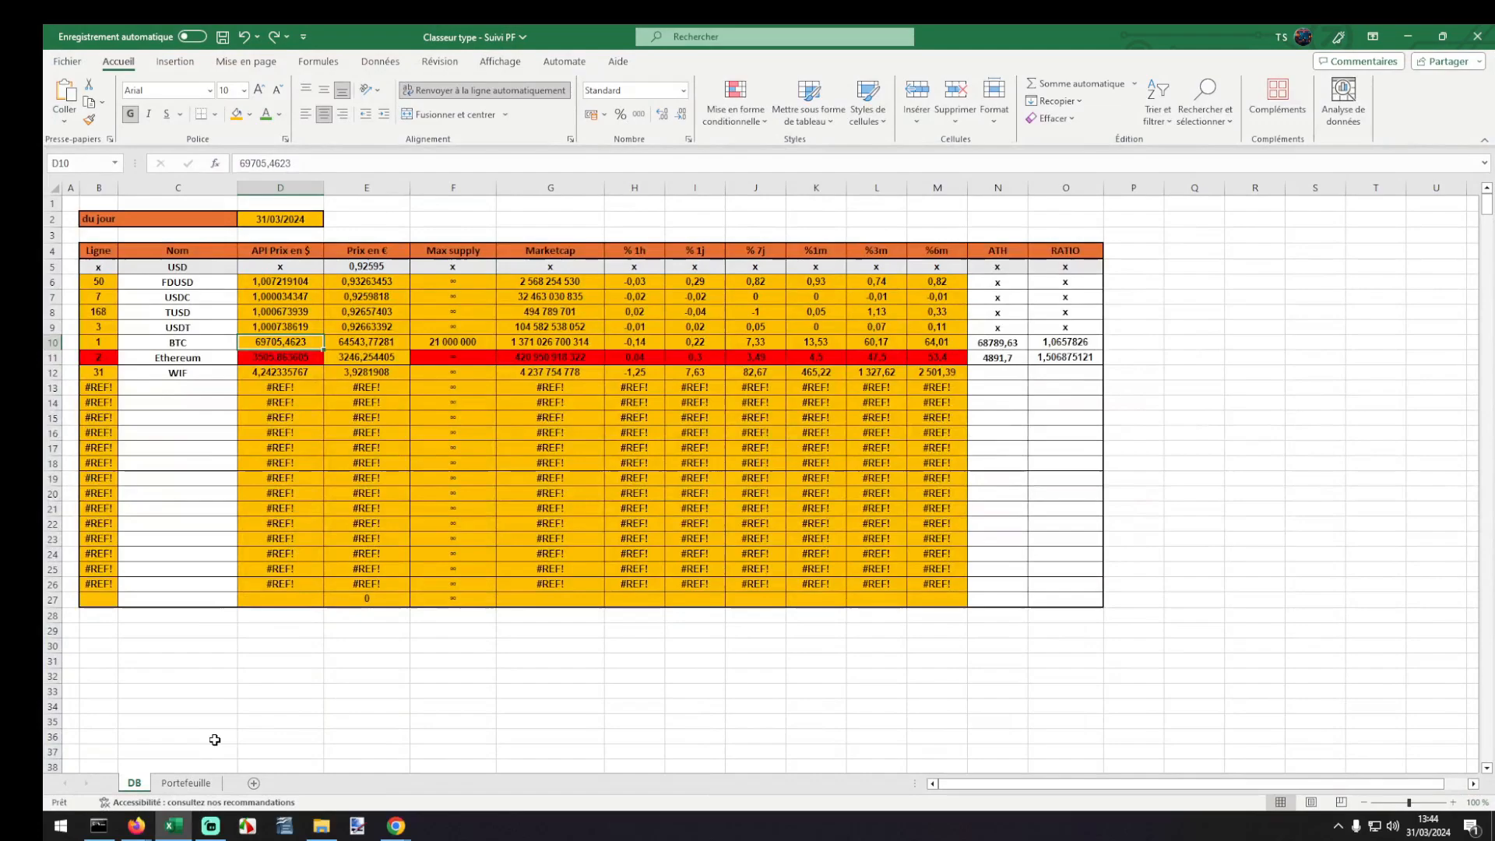
drag(95, 181, 1093, 189)
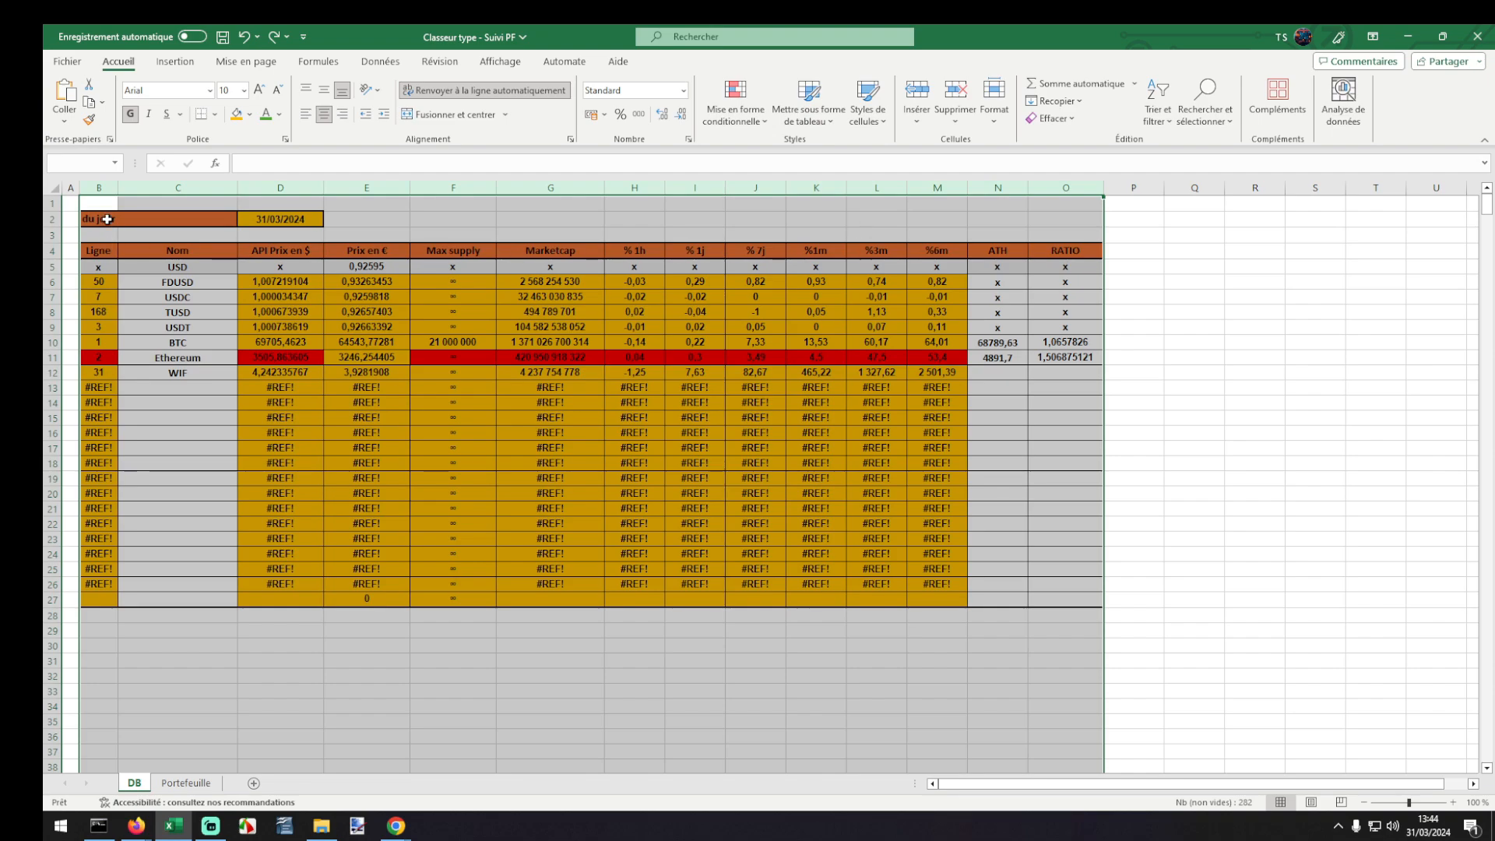
drag(98, 188, 1051, 191)
key(ctrl+v)
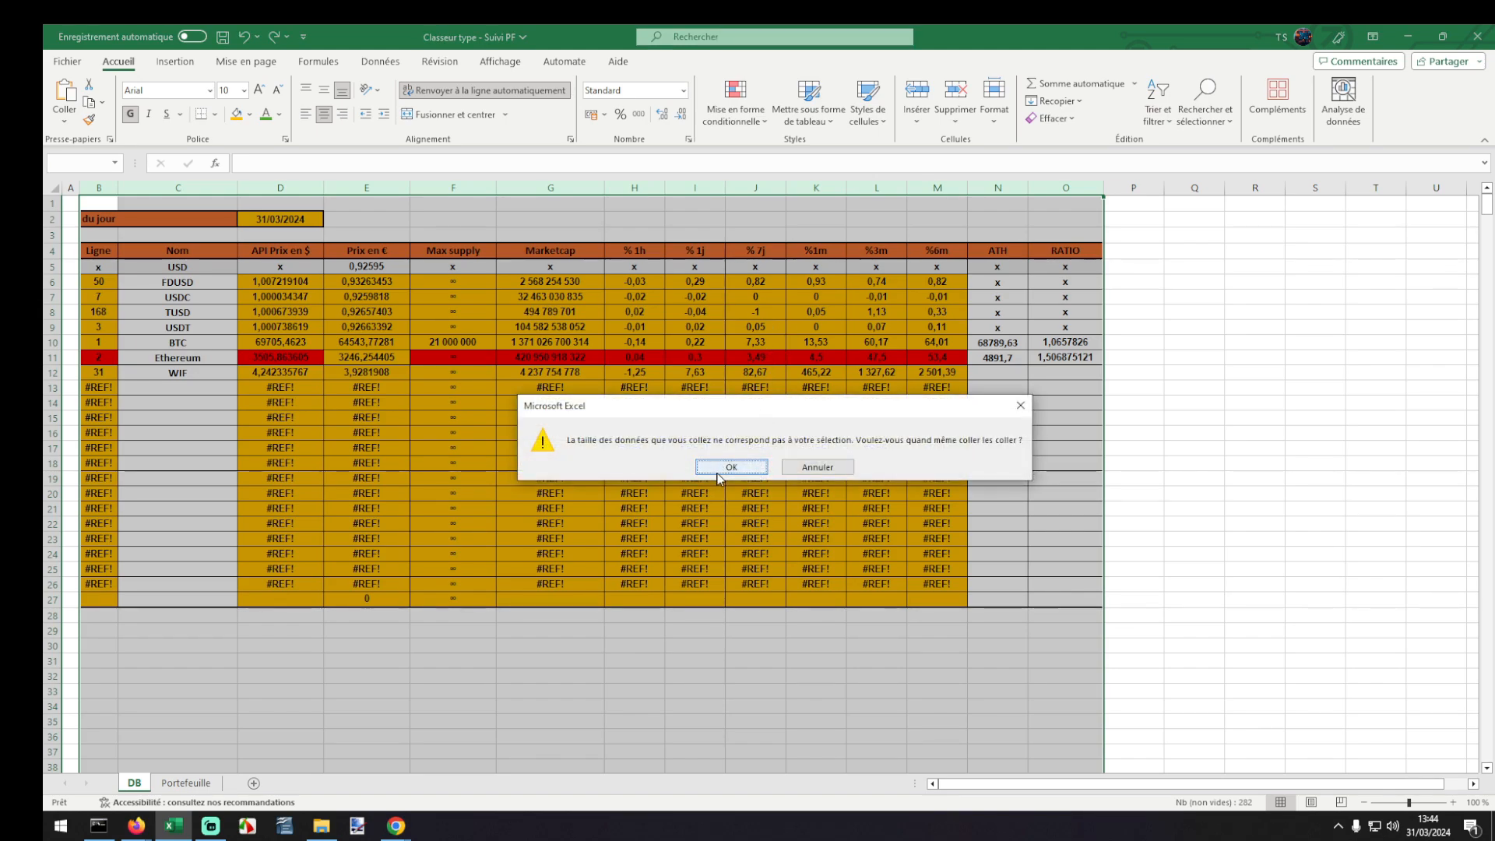
click(718, 470)
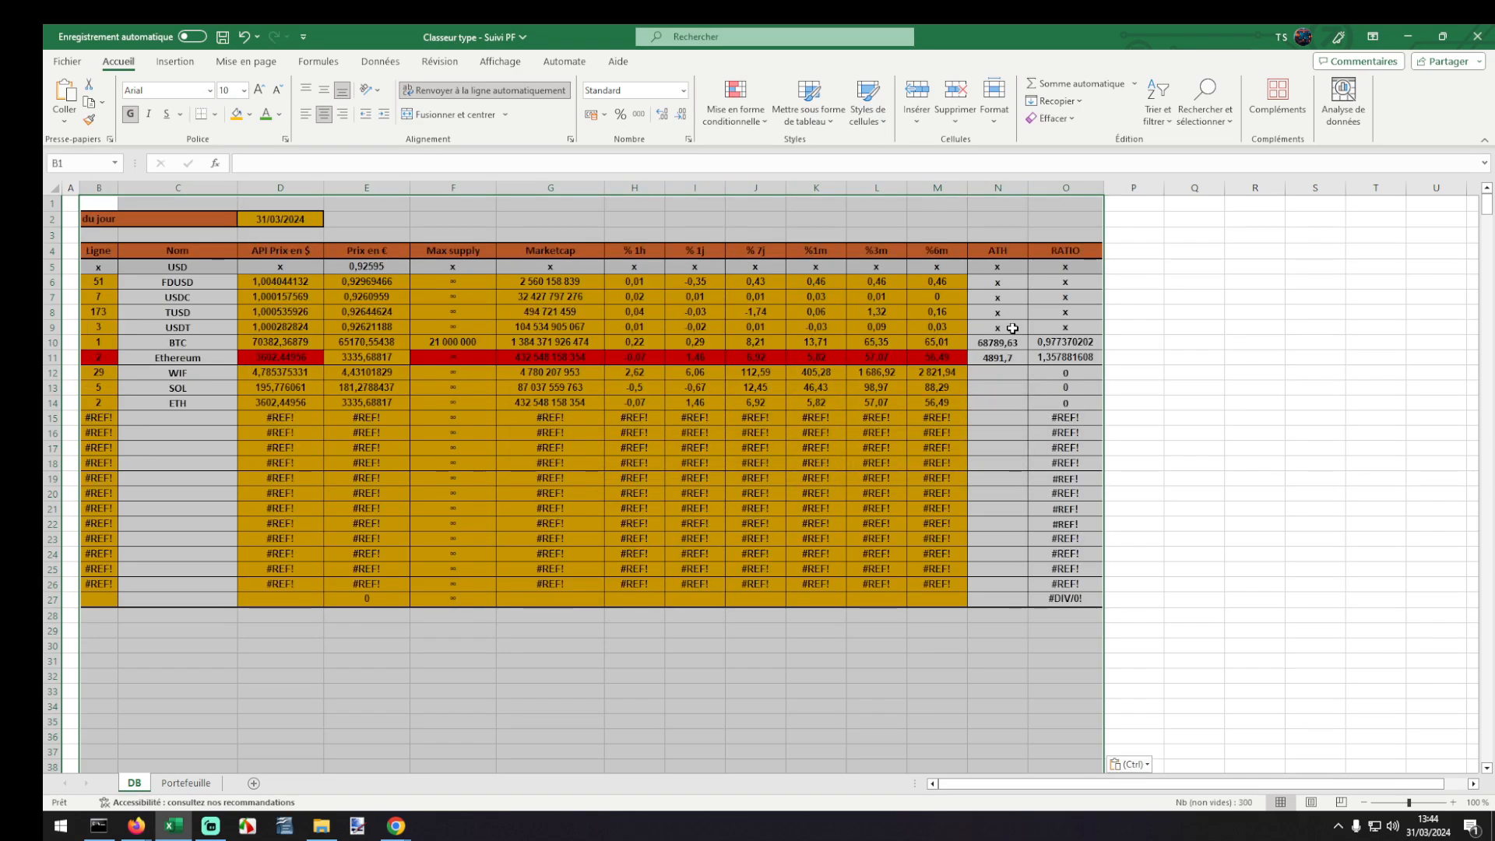
Merge and centre the Date du jour header across B2:C2, and check the pasted BTC price in D10.
click(99, 224)
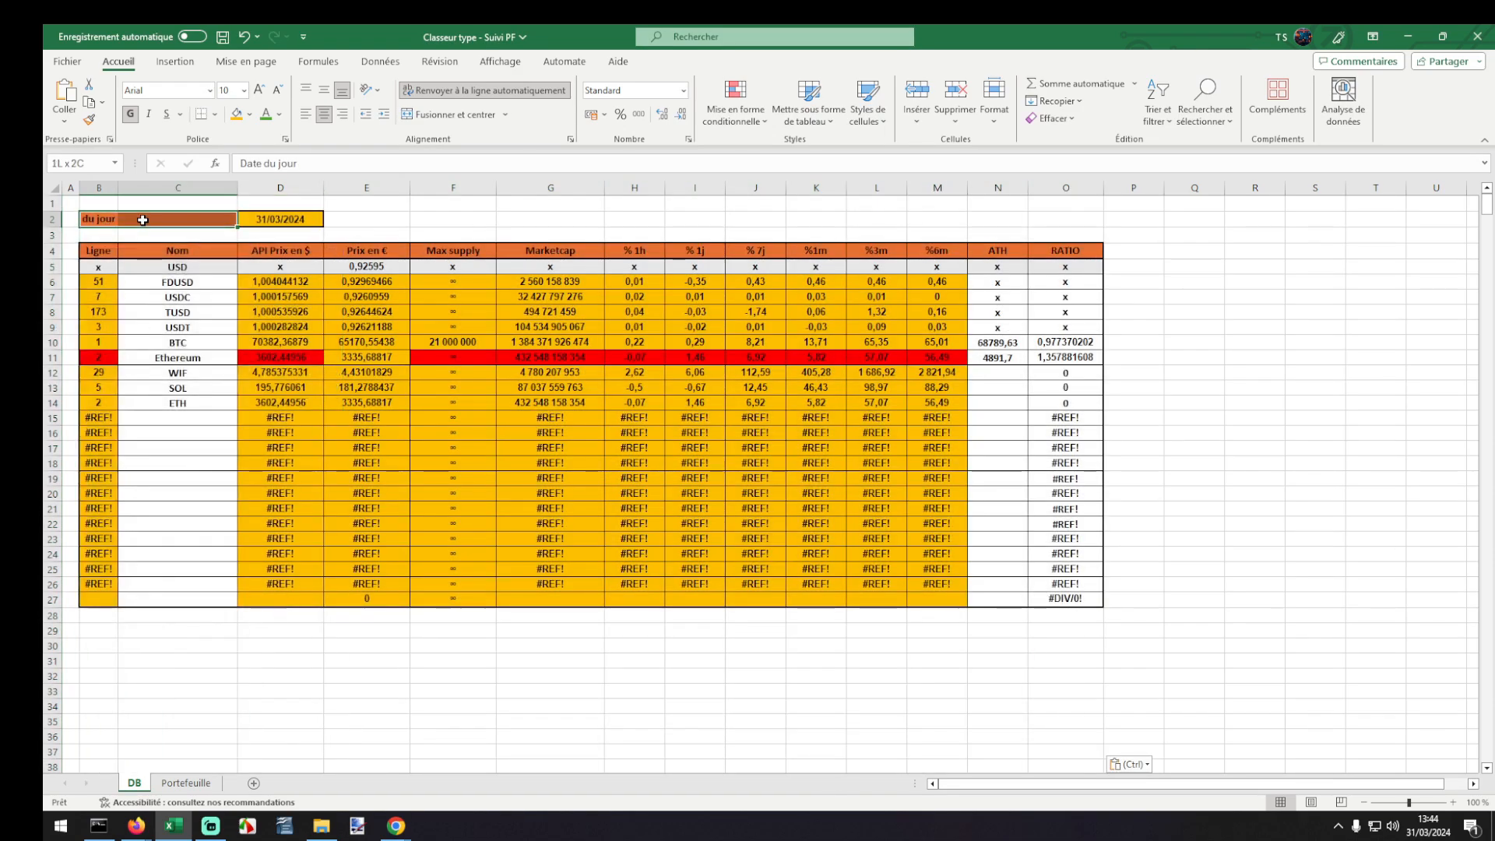
click(402, 223)
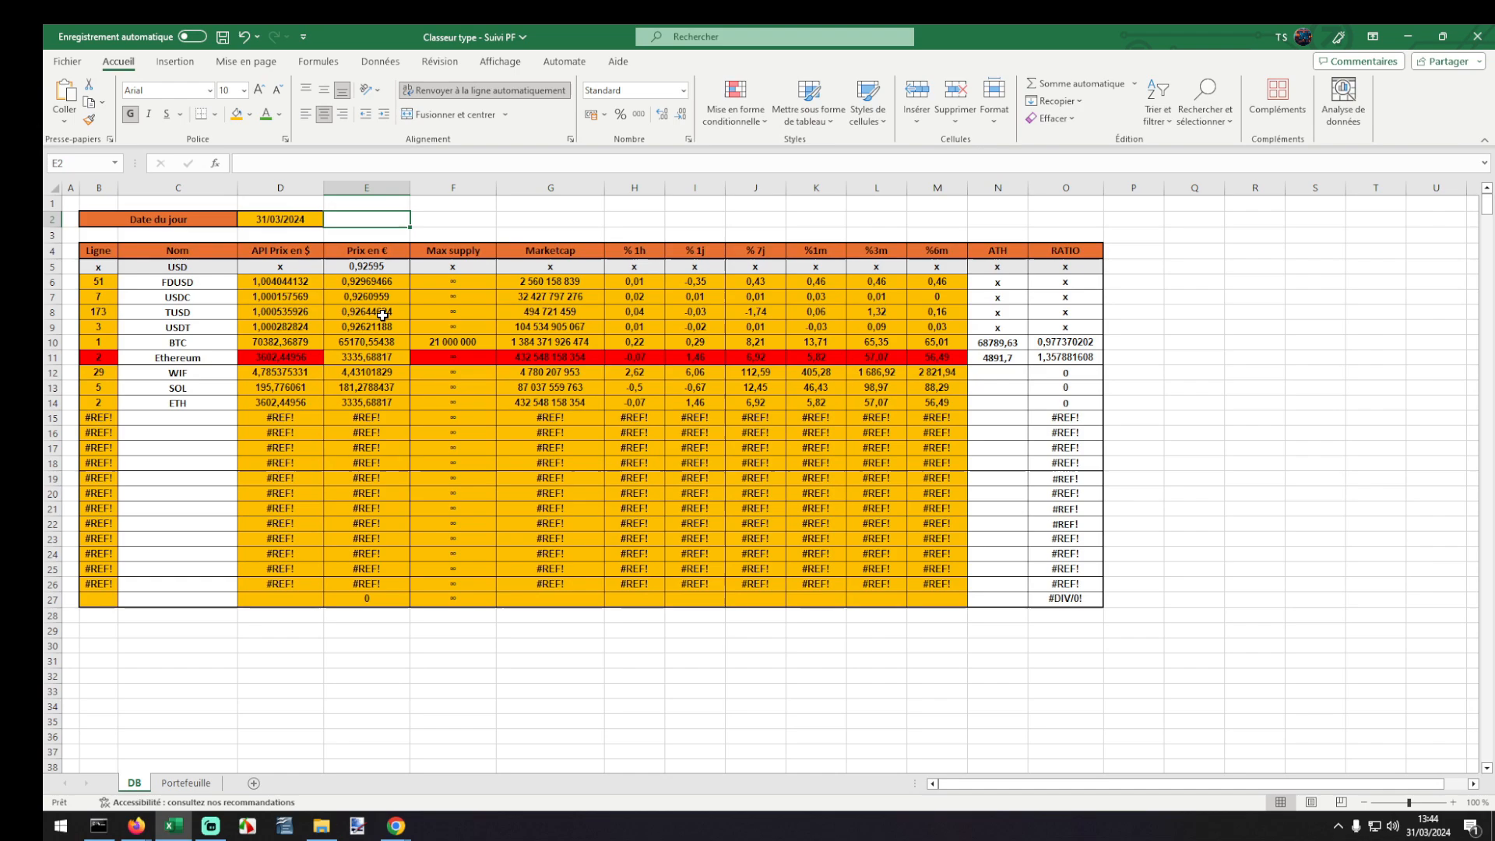
click(275, 341)
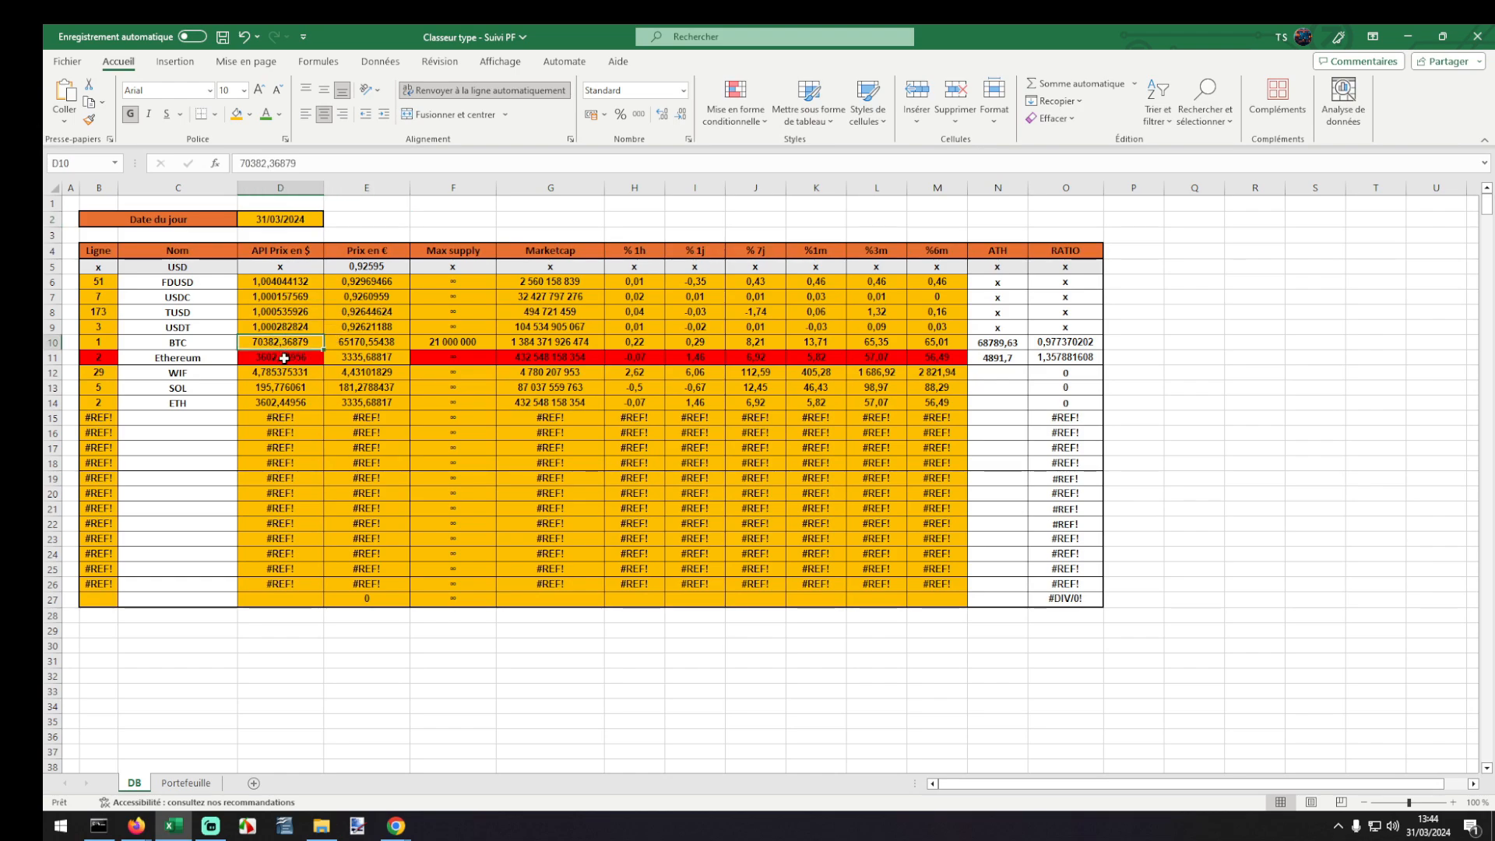
Undo the header merge and the table paste in DB to compare the prices, and redo both.
key(ctrl+z)
key(ctrl+z)
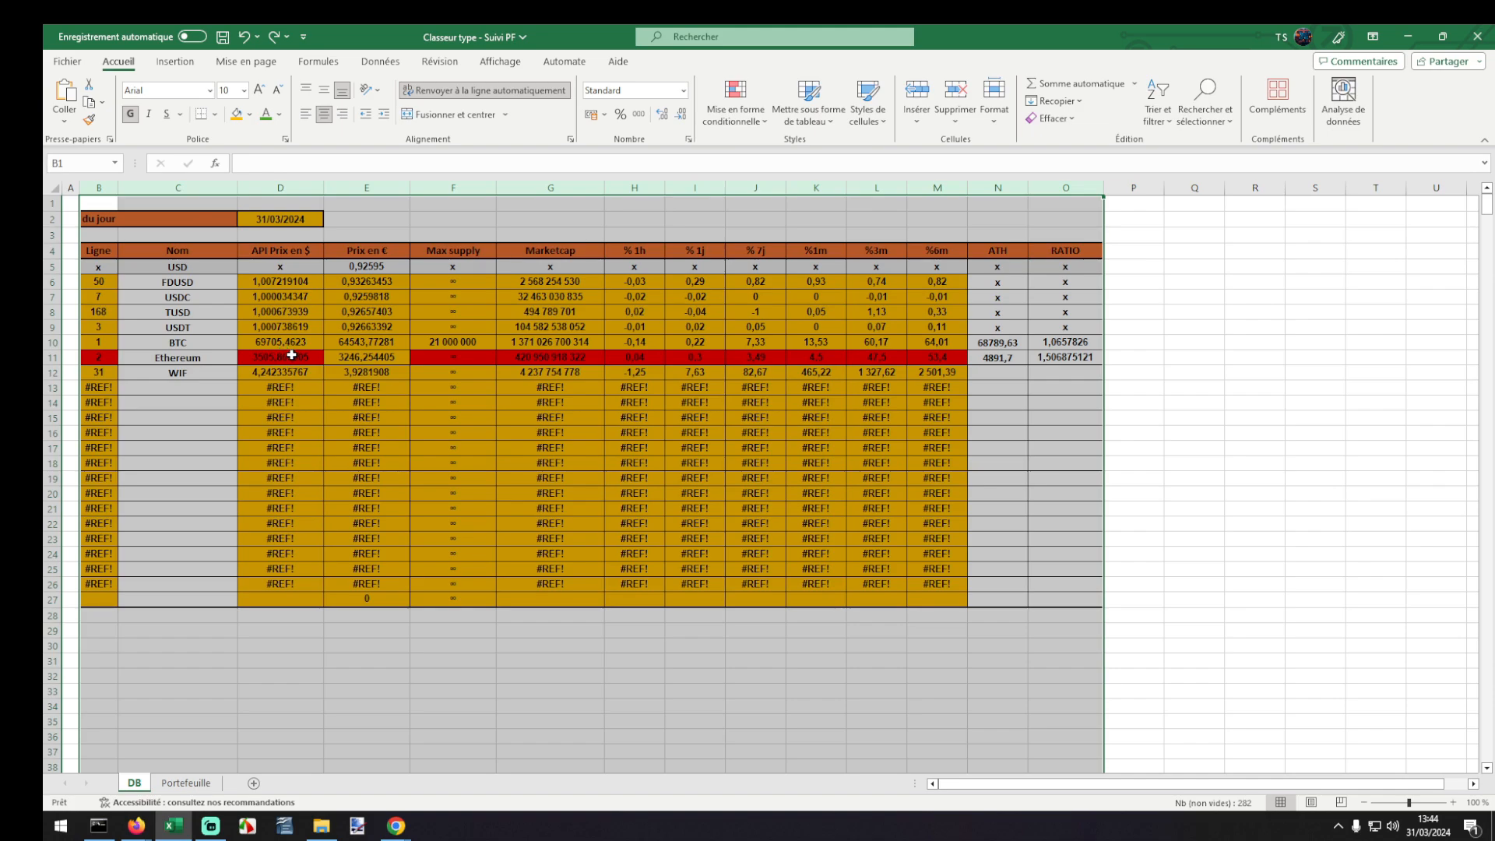
key(ctrl+z)
key(ctrl+y)
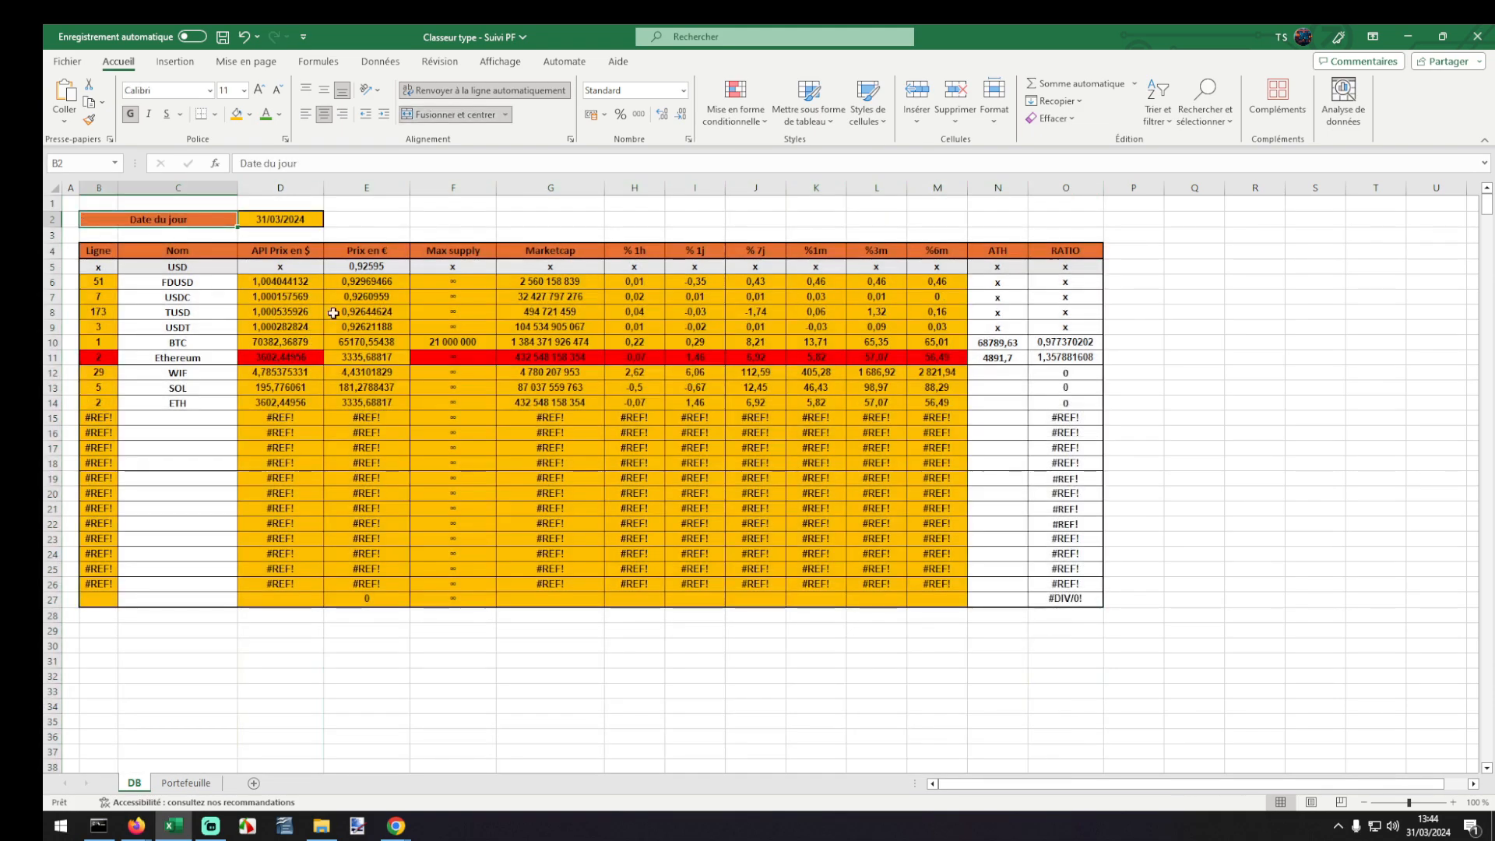
click(348, 232)
Inspect the formula of the current BTC price in I14 of Portefeuille and its source table in DB.
click(186, 783)
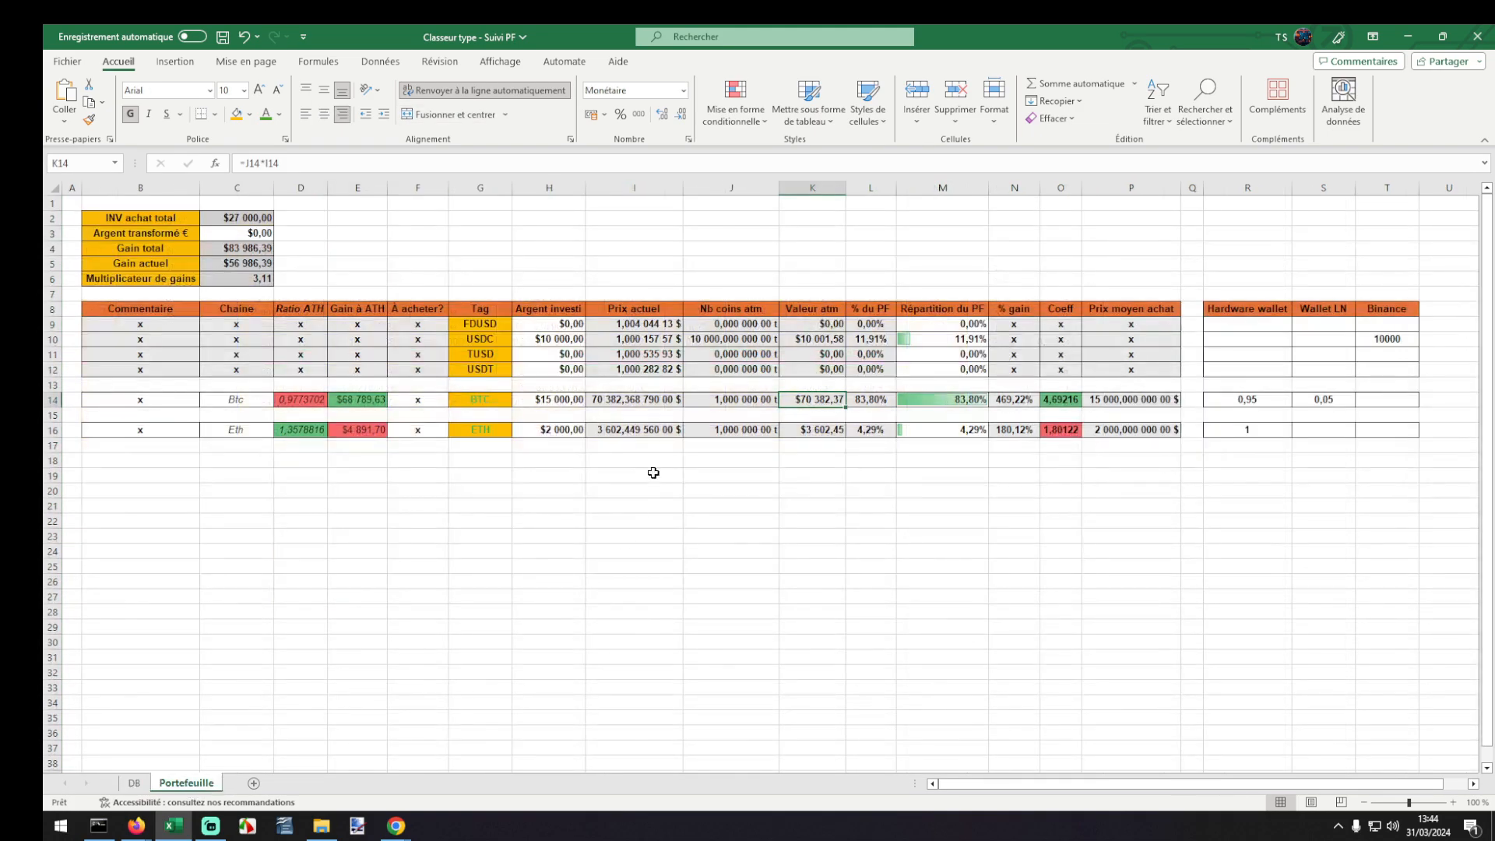
click(646, 400)
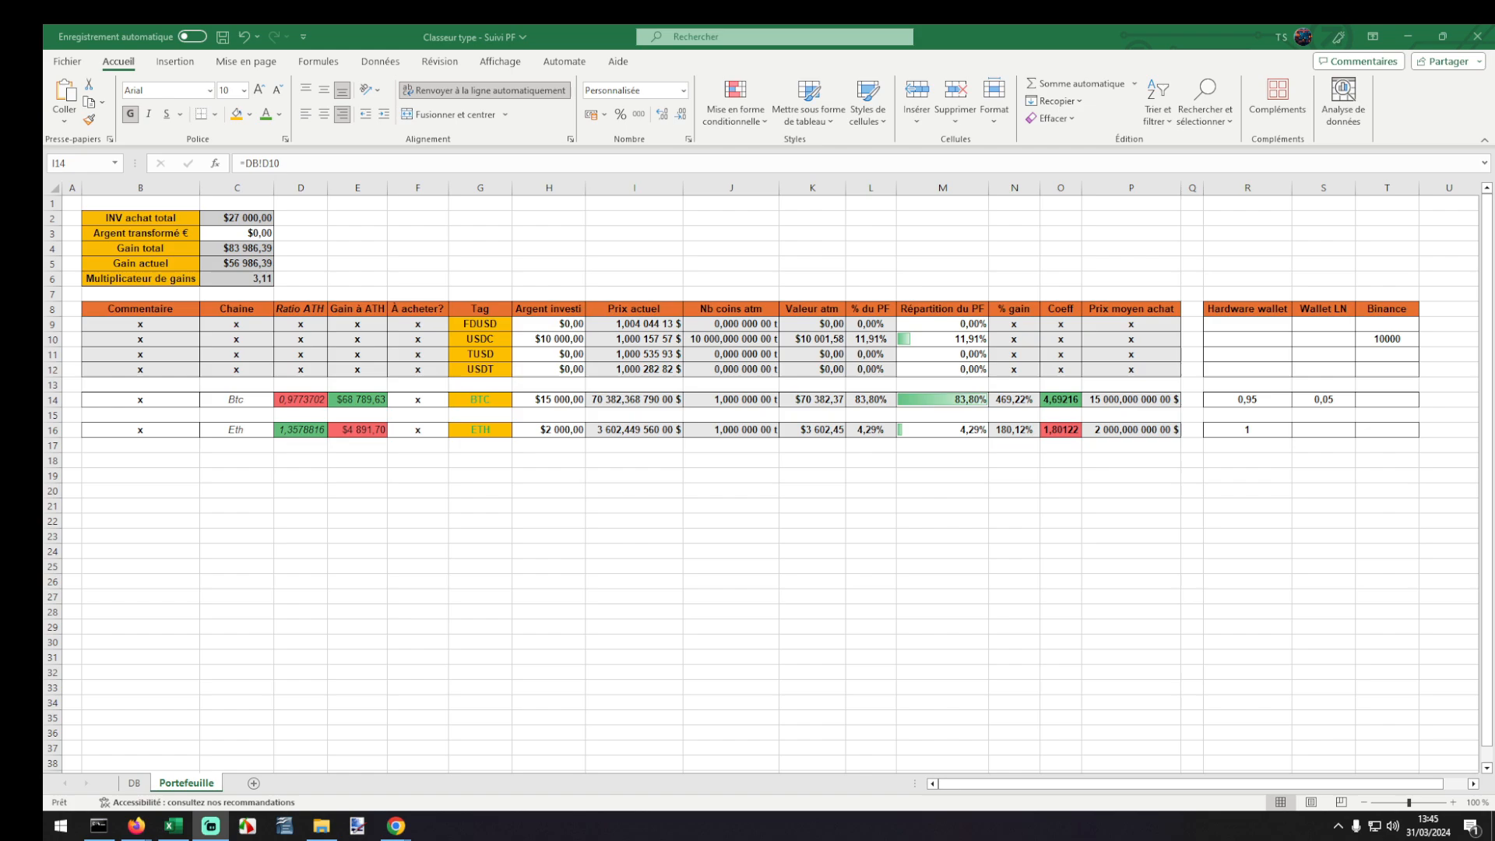
click(134, 784)
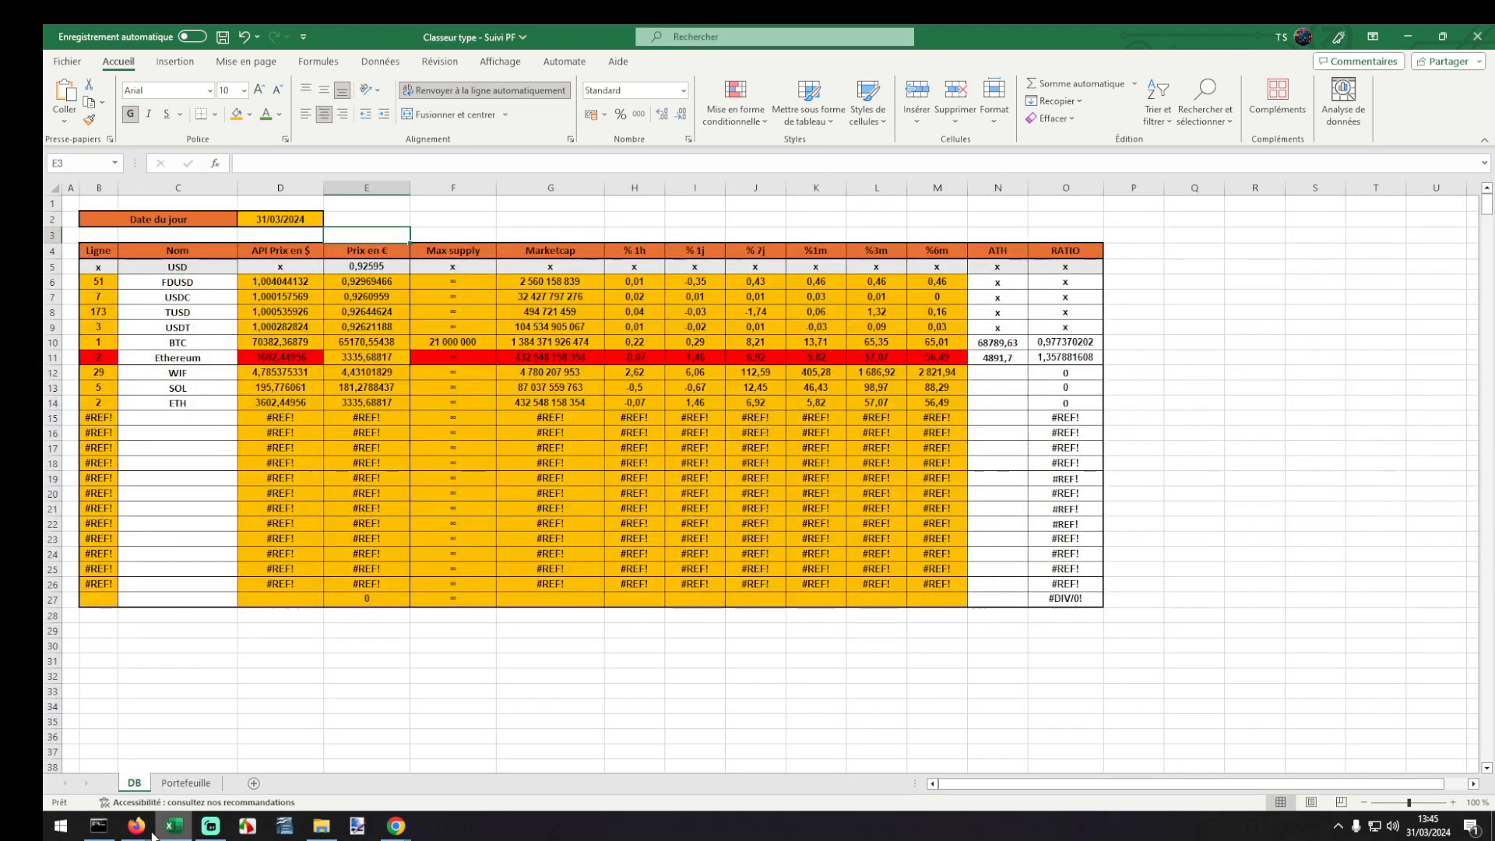
Review the Commentaire, Chaine and Ratio ATH columns of Portefeuille, and inspect the BTC ratio formula in D14.
click(186, 783)
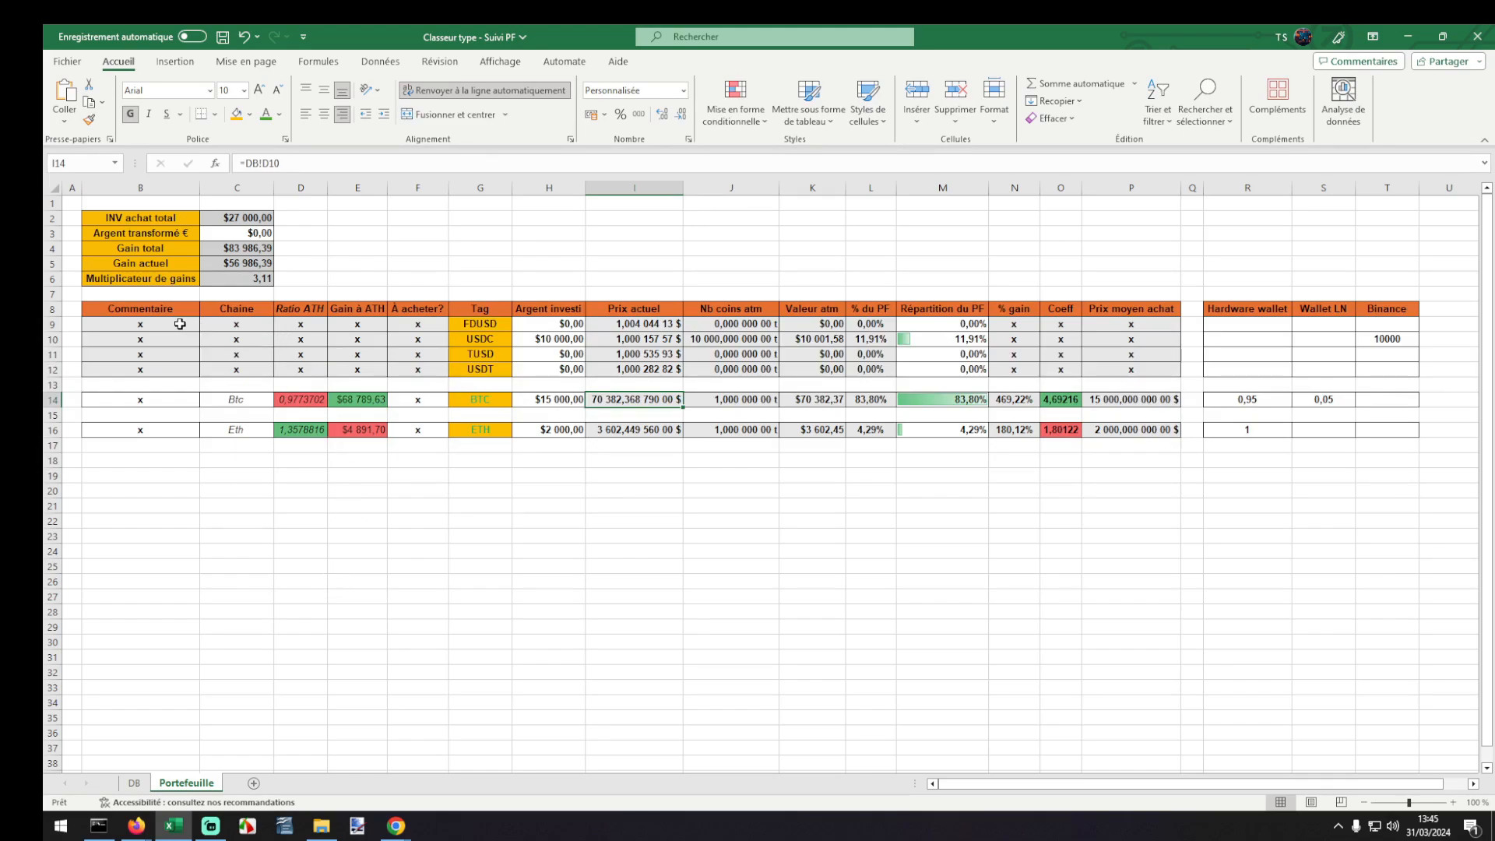
drag(179, 310, 175, 433)
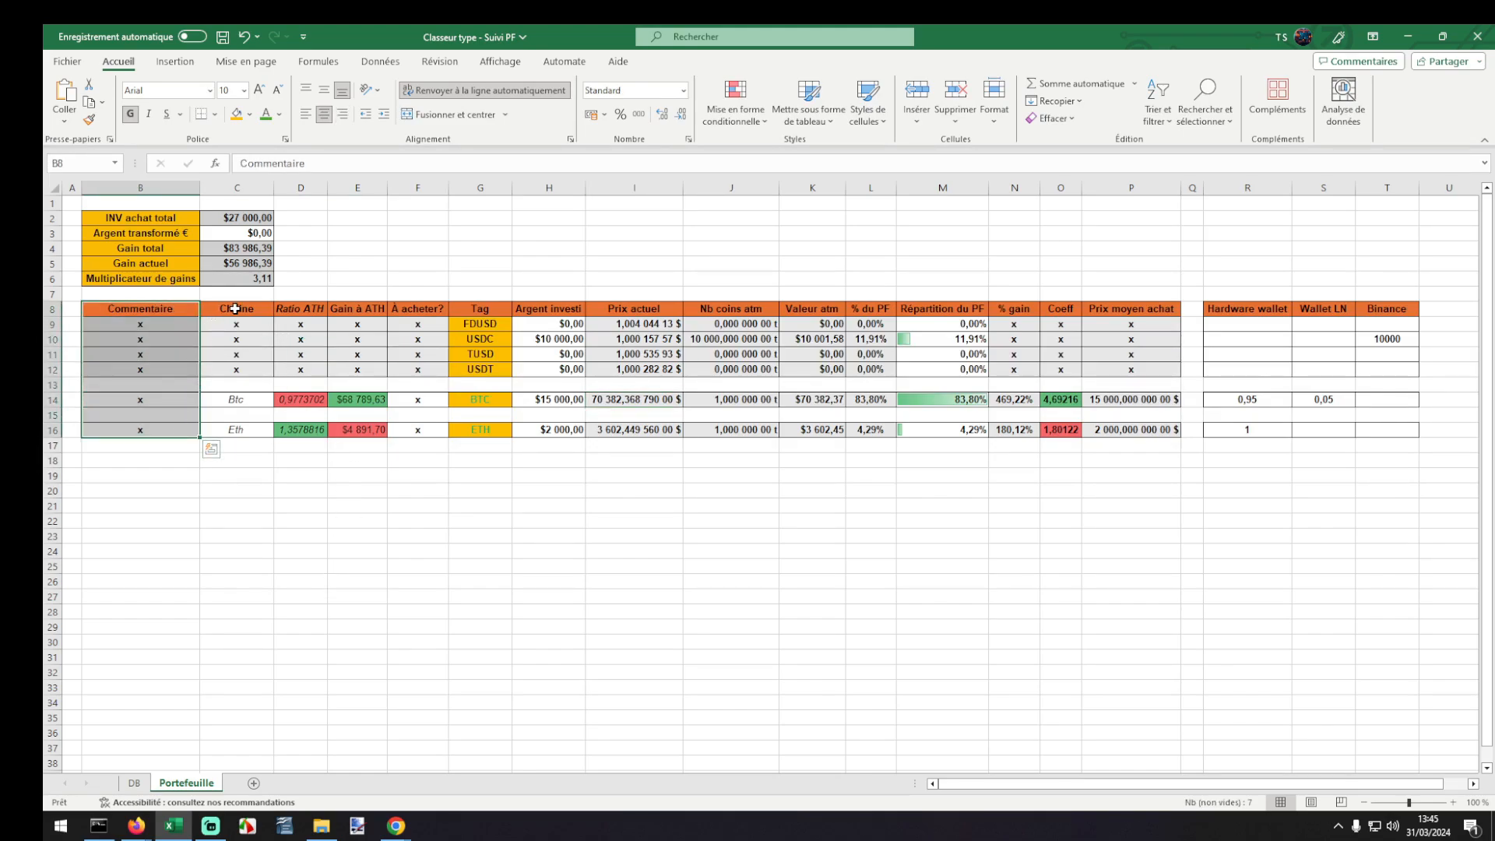
drag(233, 309, 237, 428)
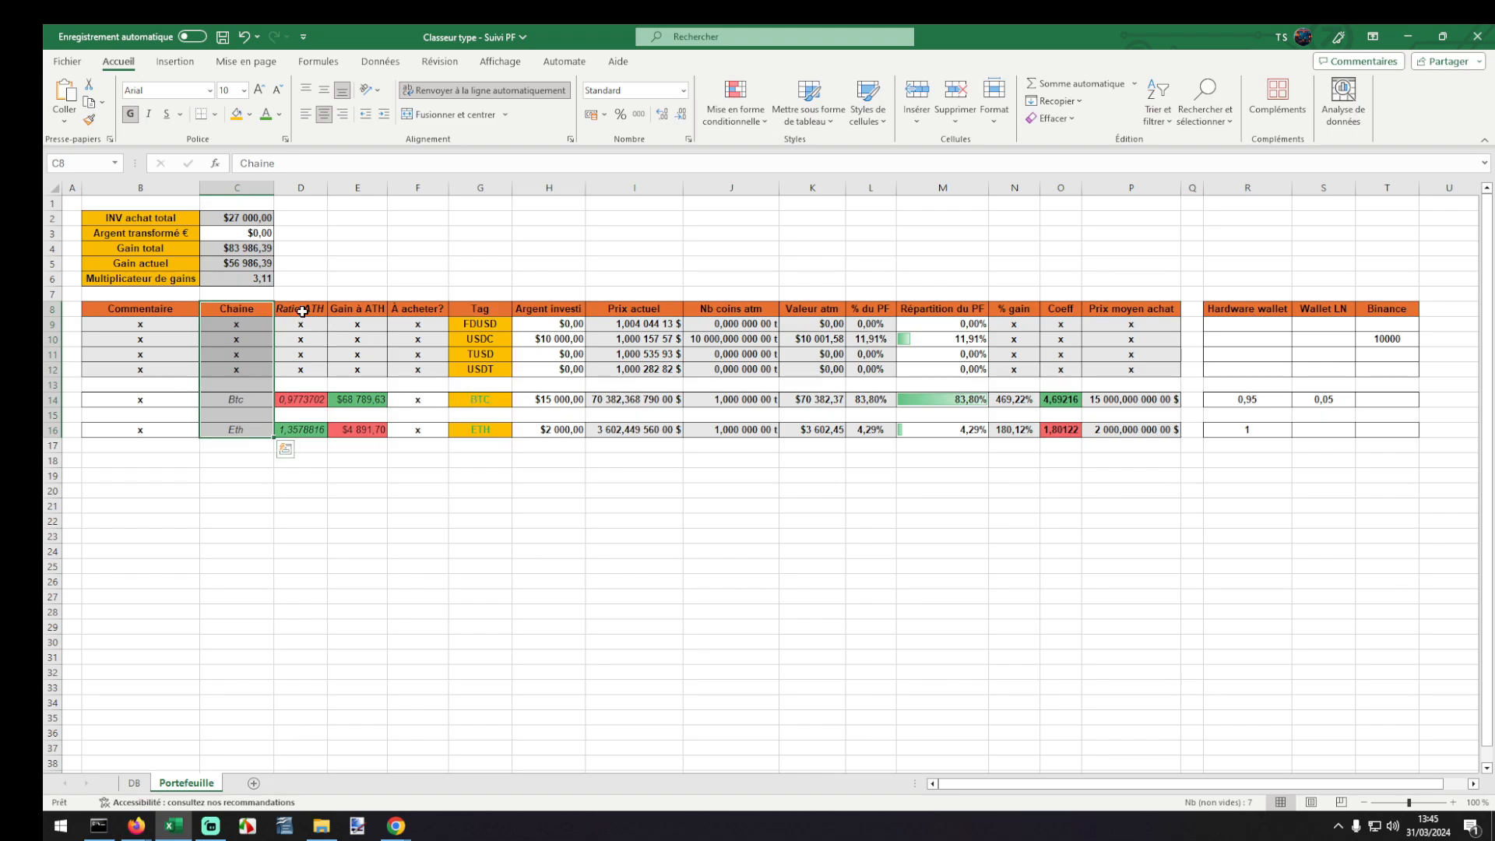
drag(302, 311, 311, 434)
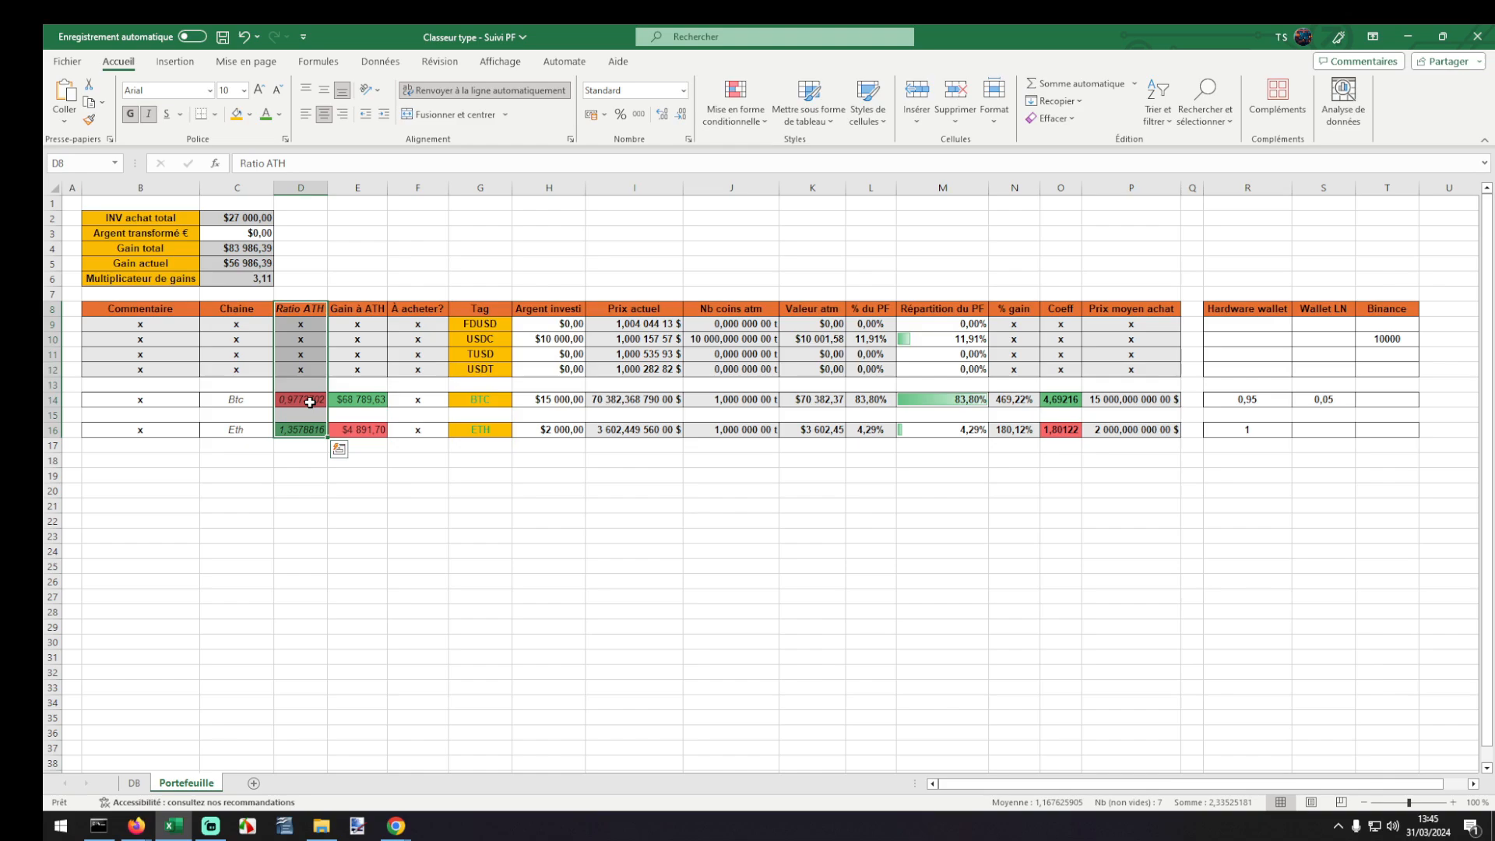
double_click(310, 401)
drag(322, 403, 278, 397)
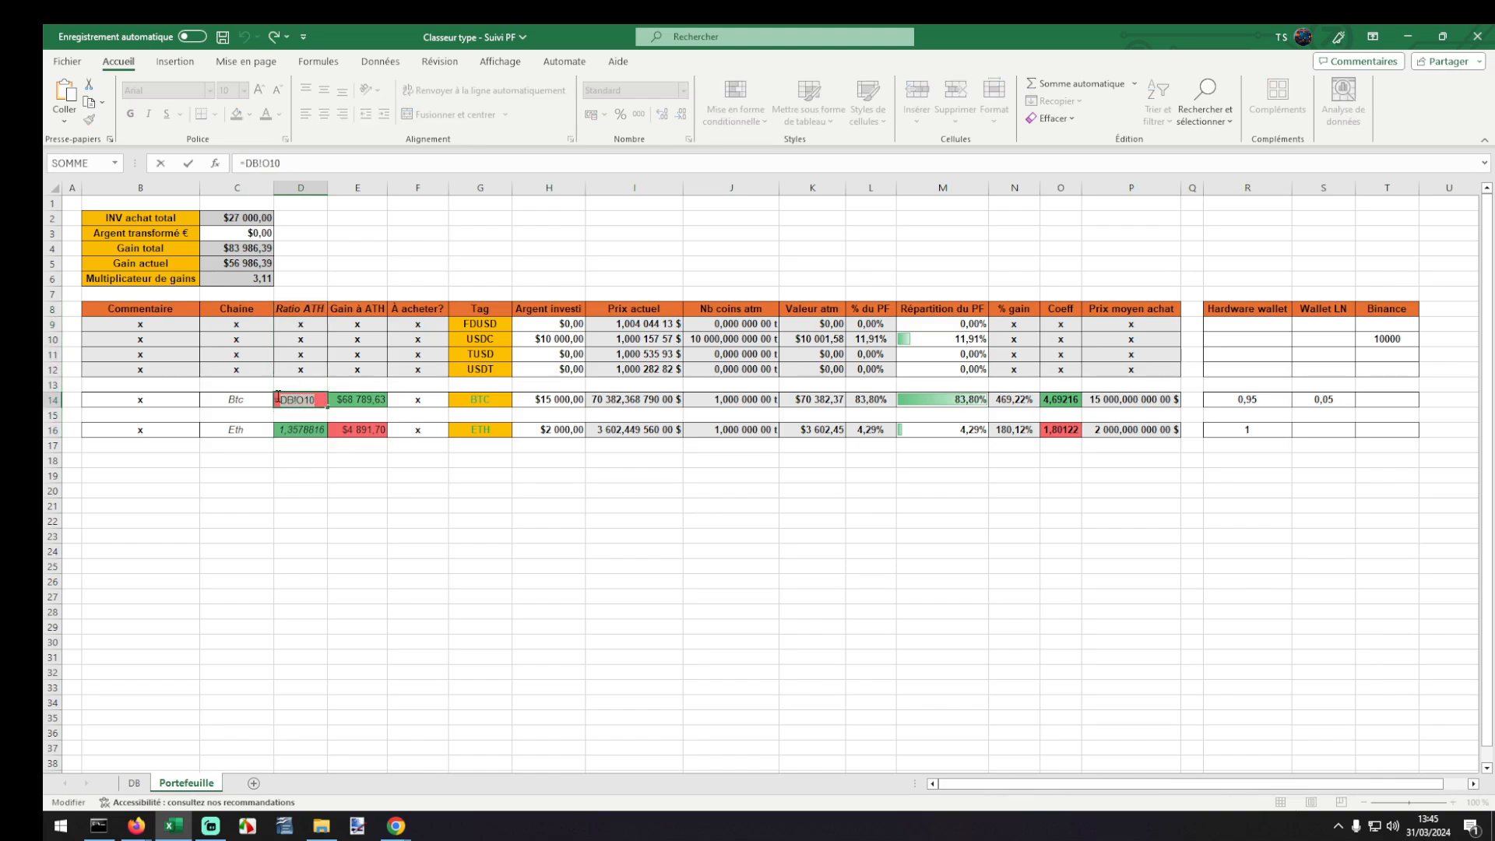
key(Tab)
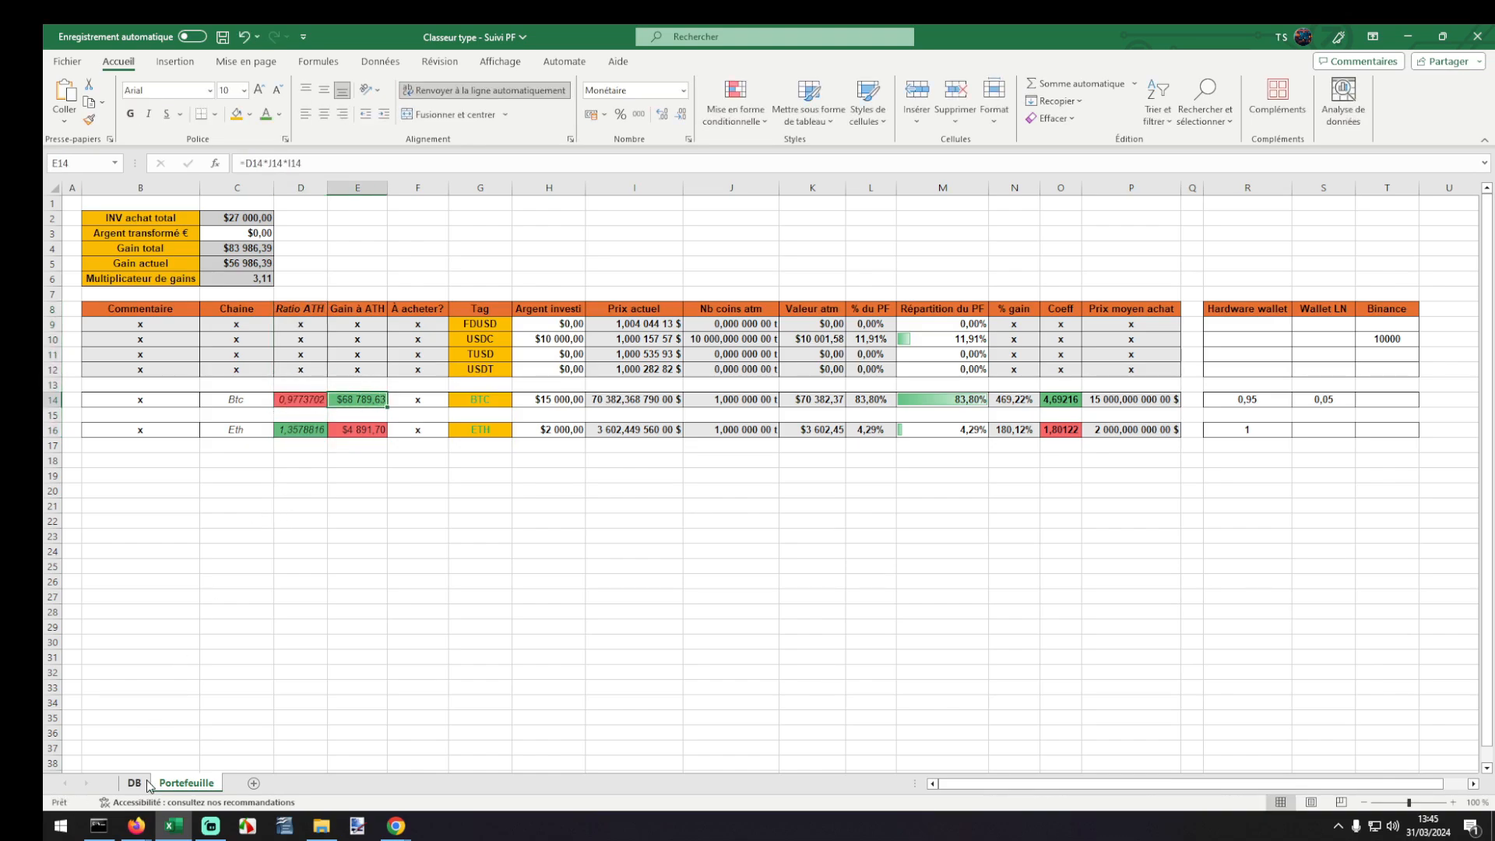
Apply the Vert - Jaune - Rouge conditional colour scale to the RATIO column O of DB.
click(148, 786)
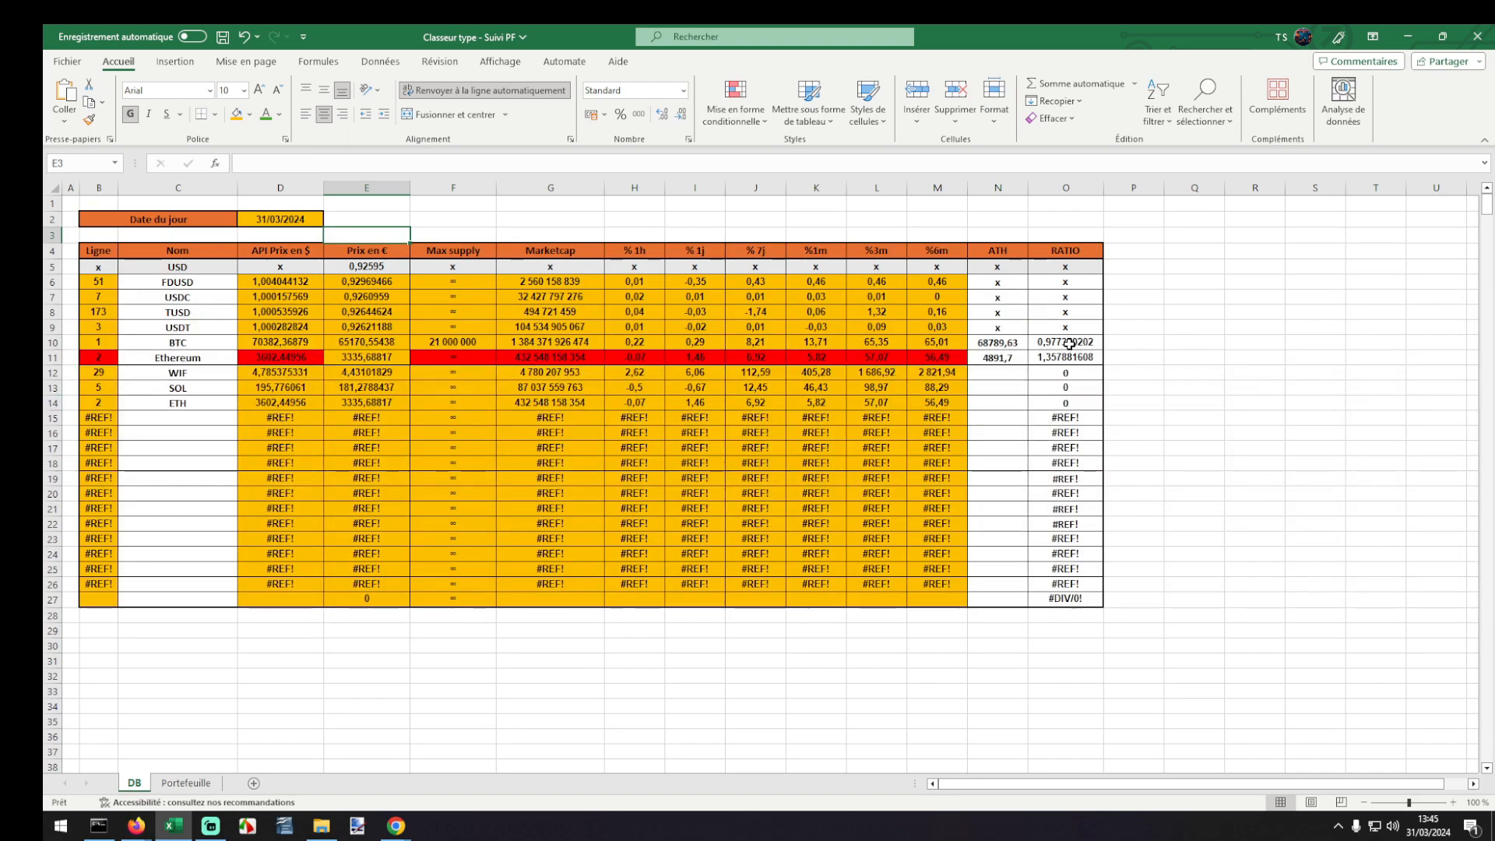
click(1066, 188)
click(735, 101)
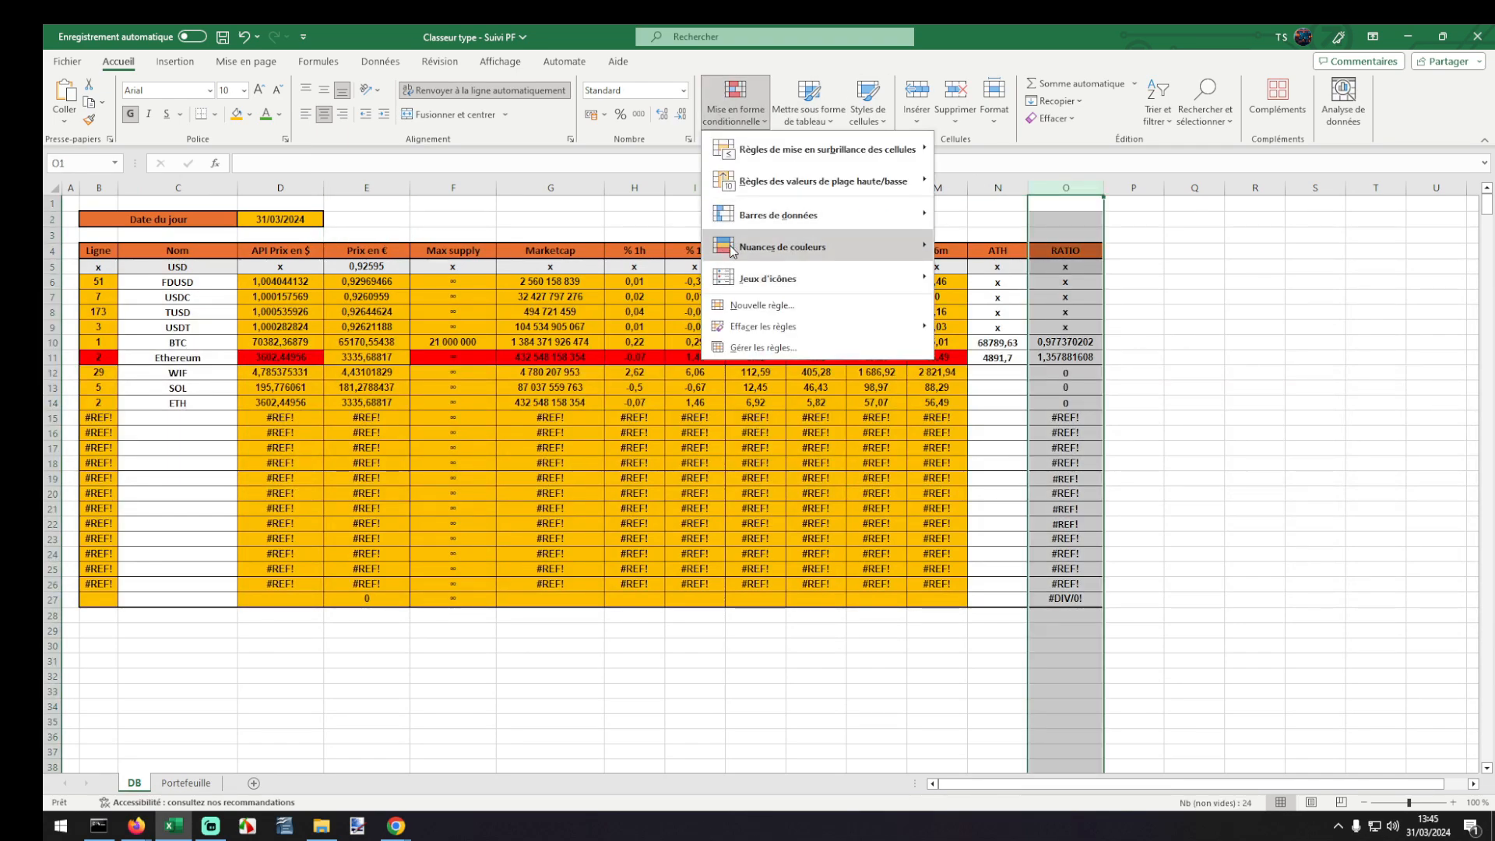
mouse_move(856, 246)
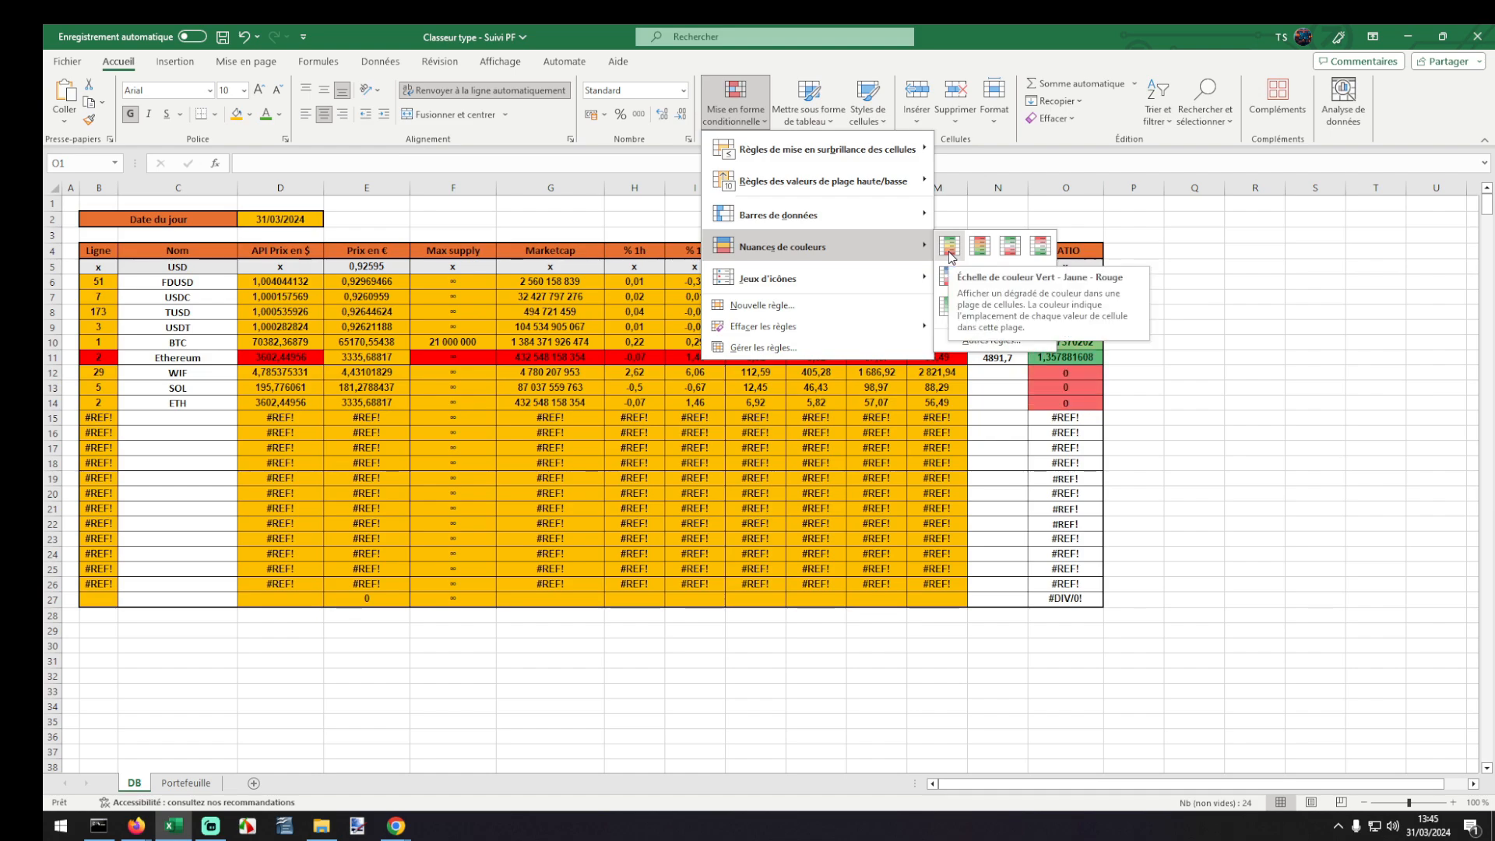
click(950, 248)
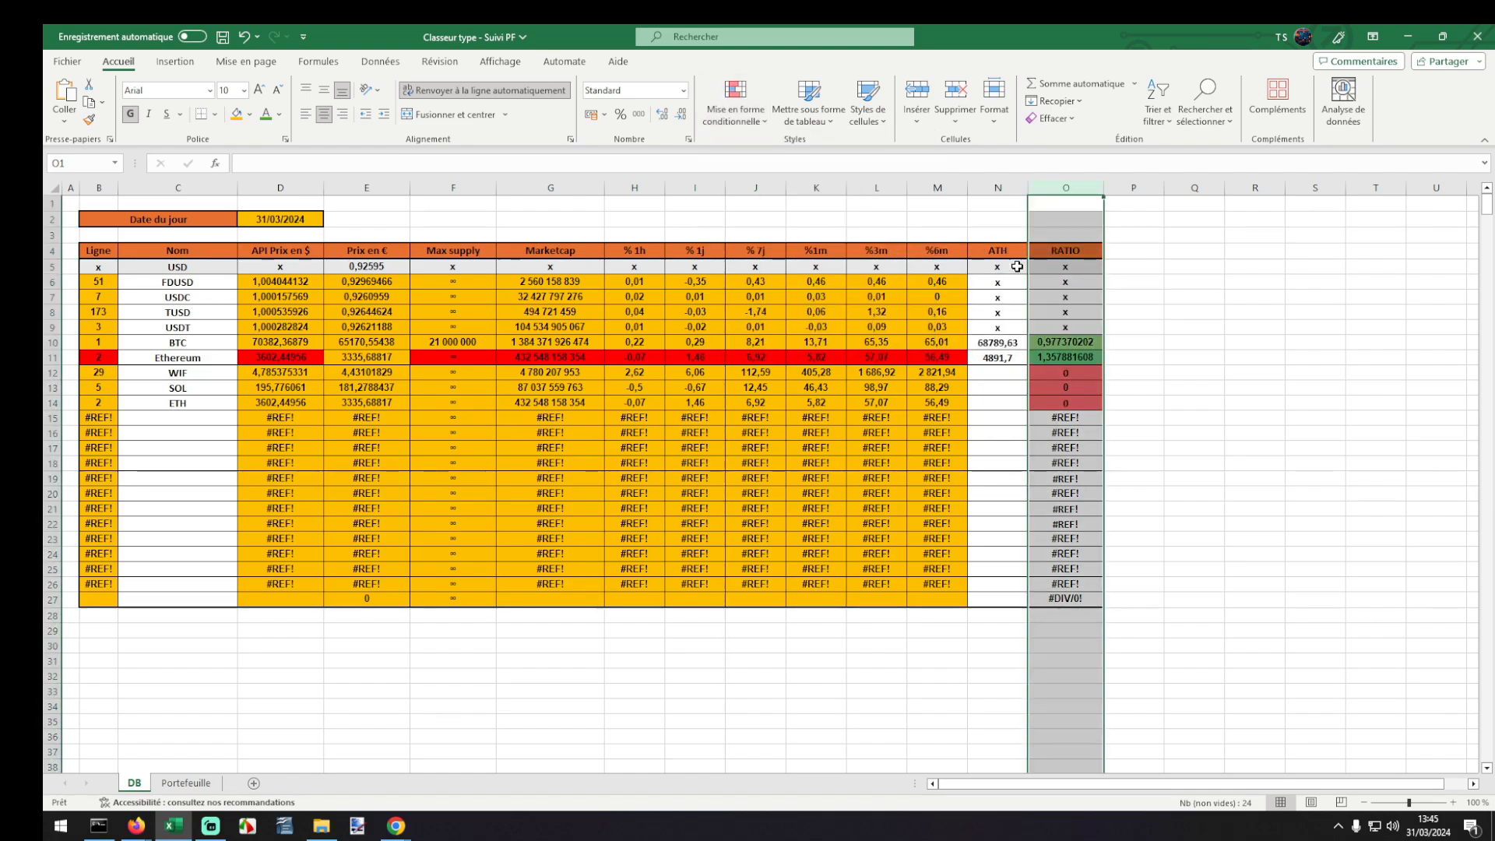
Check the content of the BTC ratio cell O10 in DB, leaving its value as it is.
click(1059, 340)
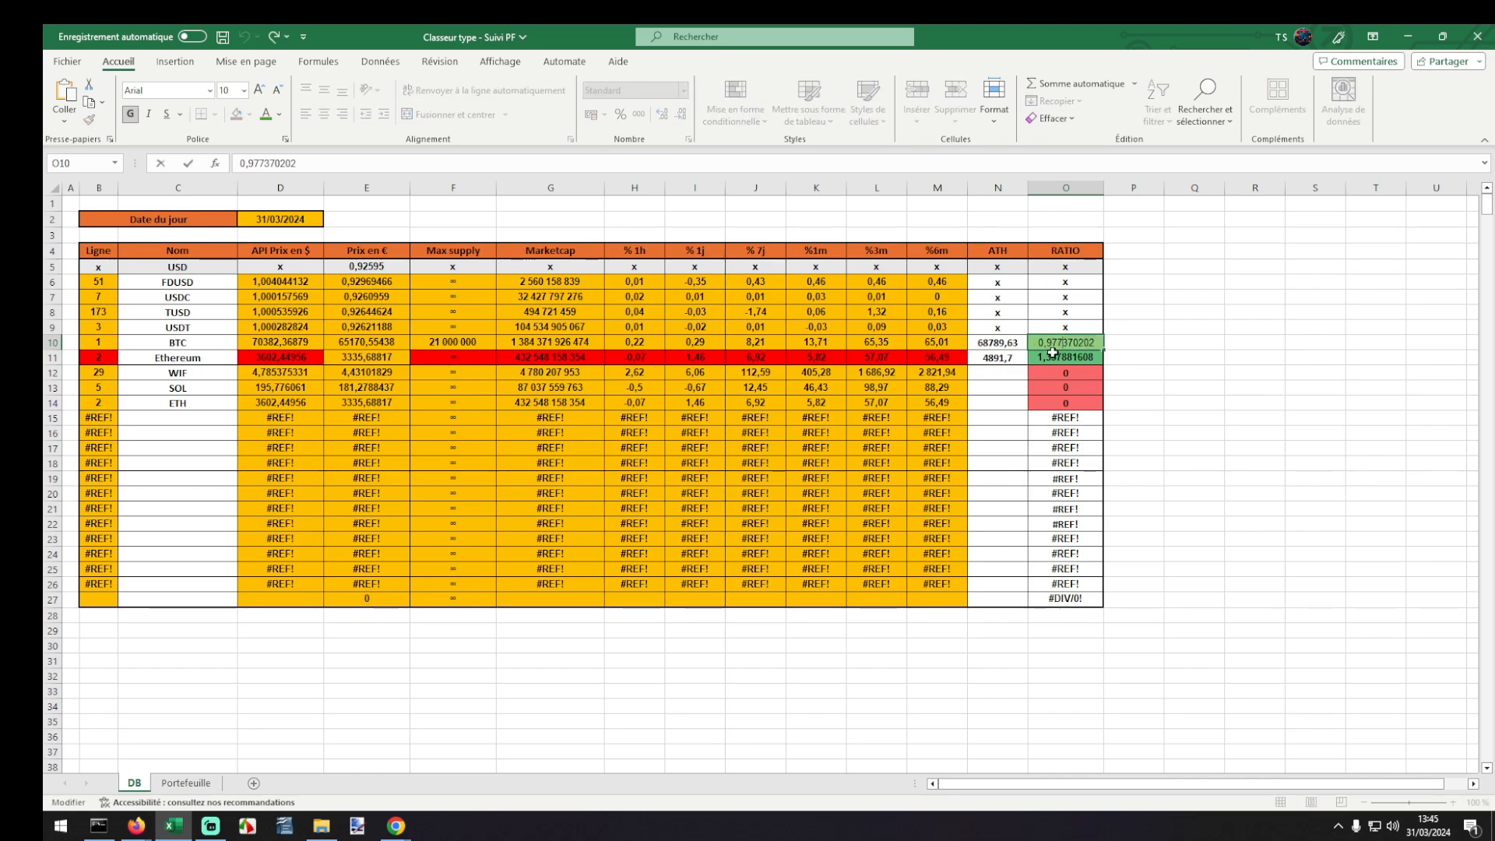
key(Right)
click(1071, 347)
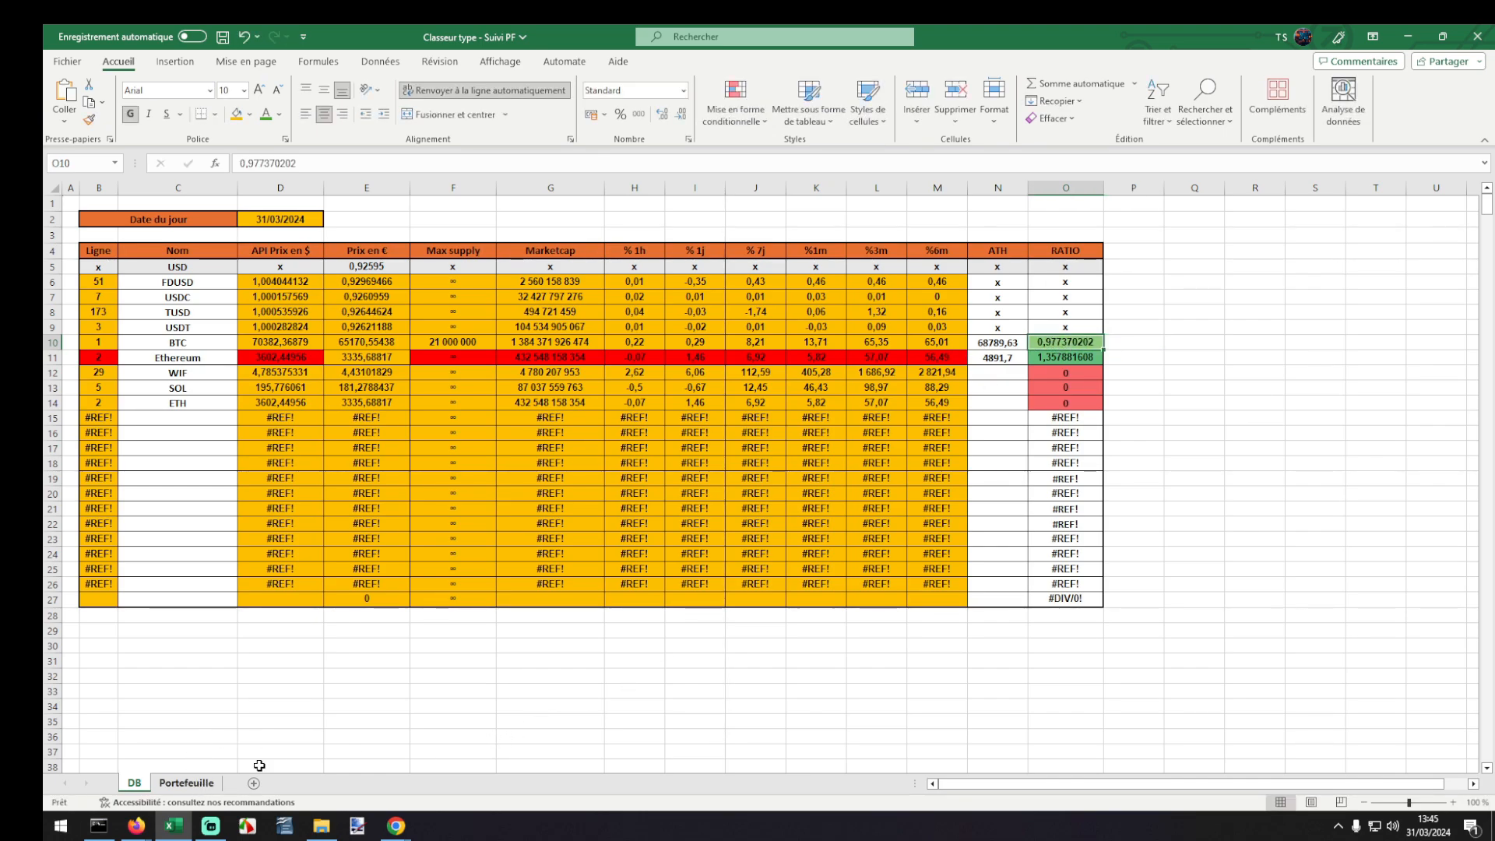
double_click(1062, 344)
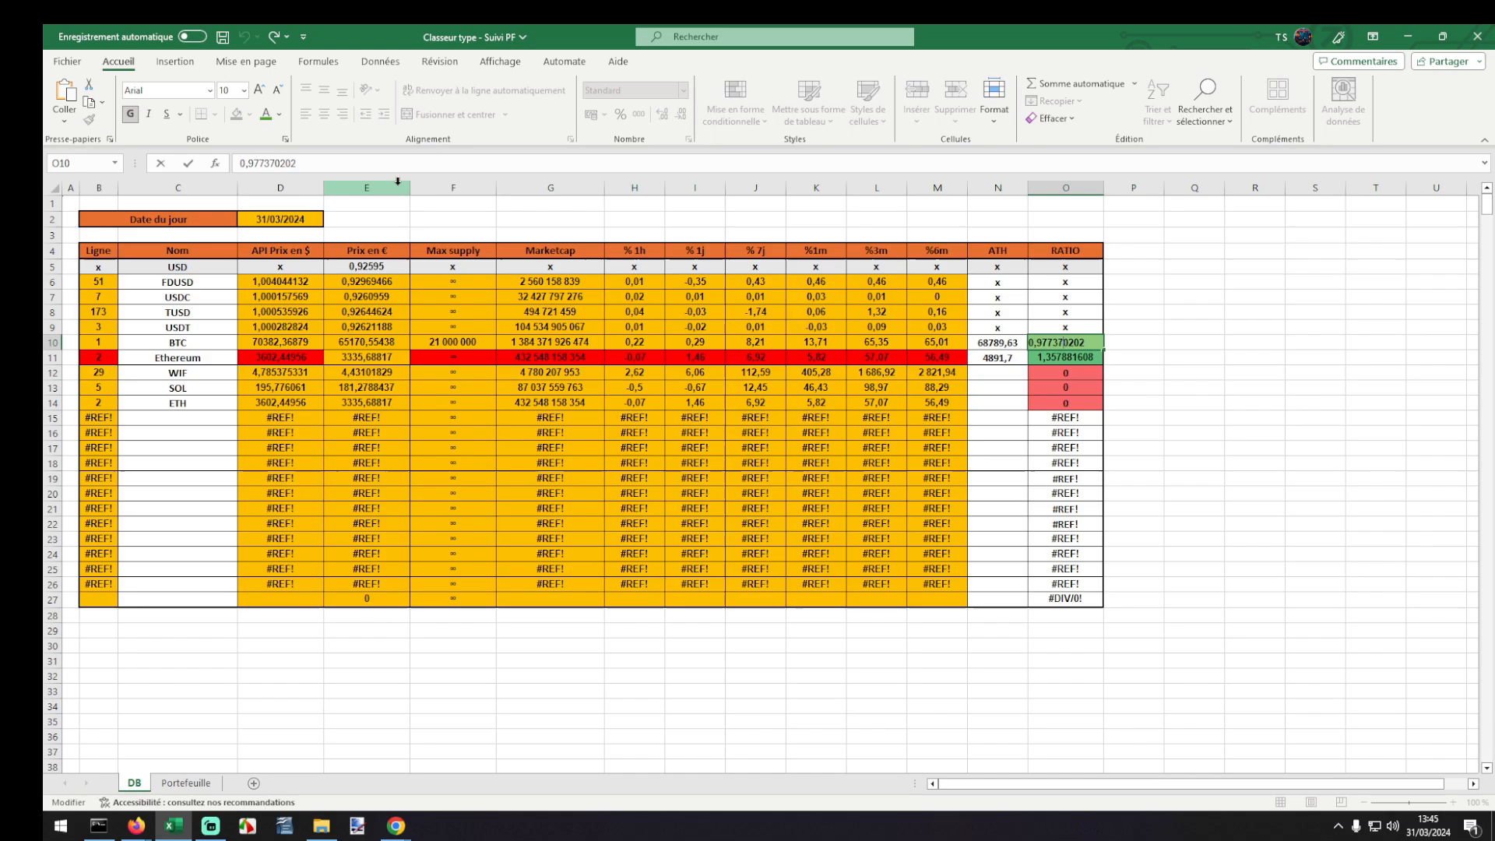
key(Tab)
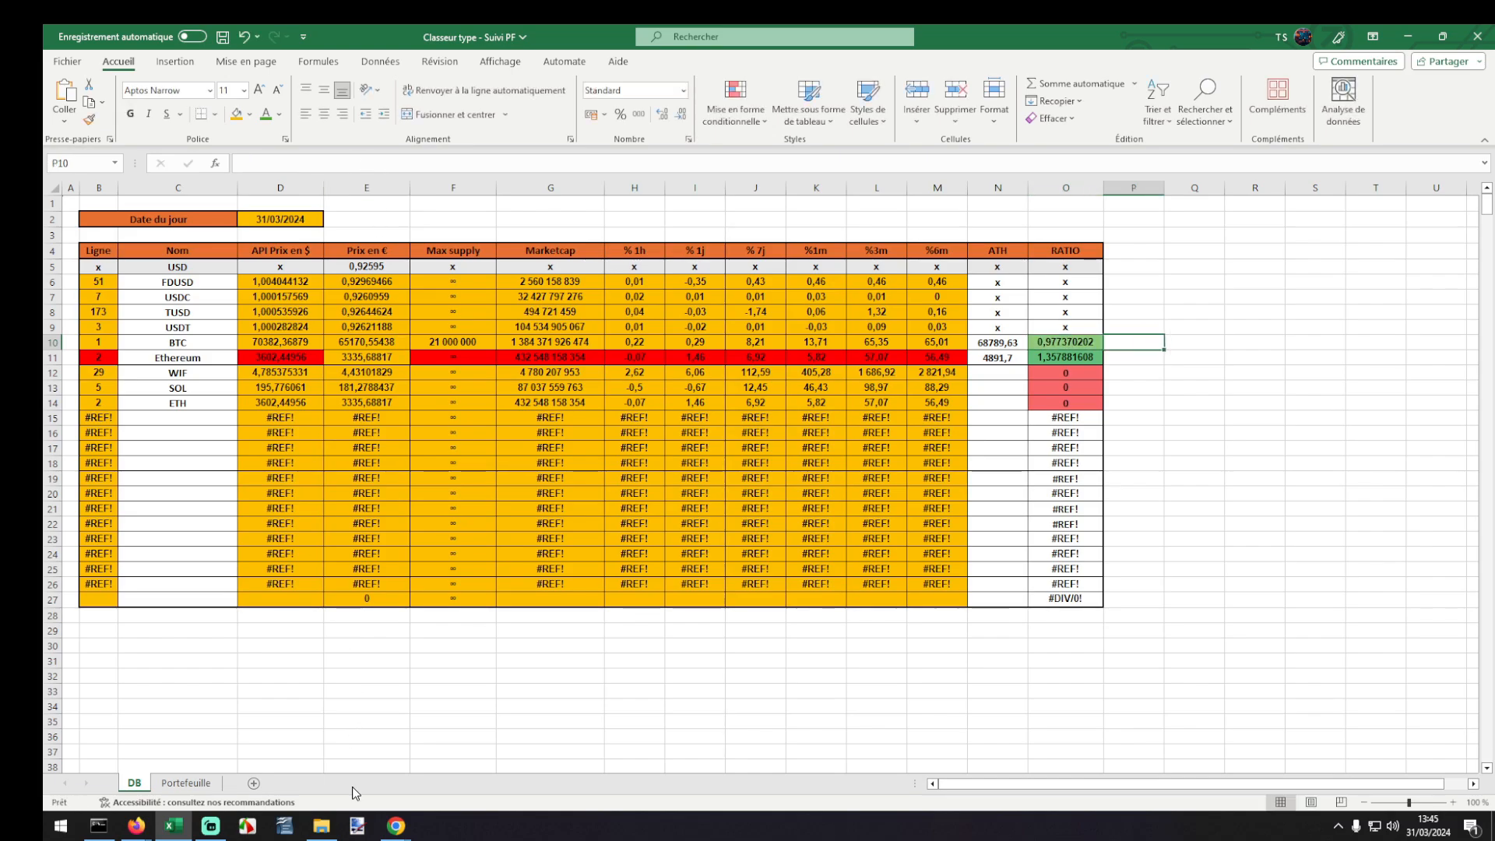
Inspect the BTC and ETH Ratio ATH formulas in Portefeuille, plus the Gain à ATH formula in E14 and the À acheter? column.
click(187, 784)
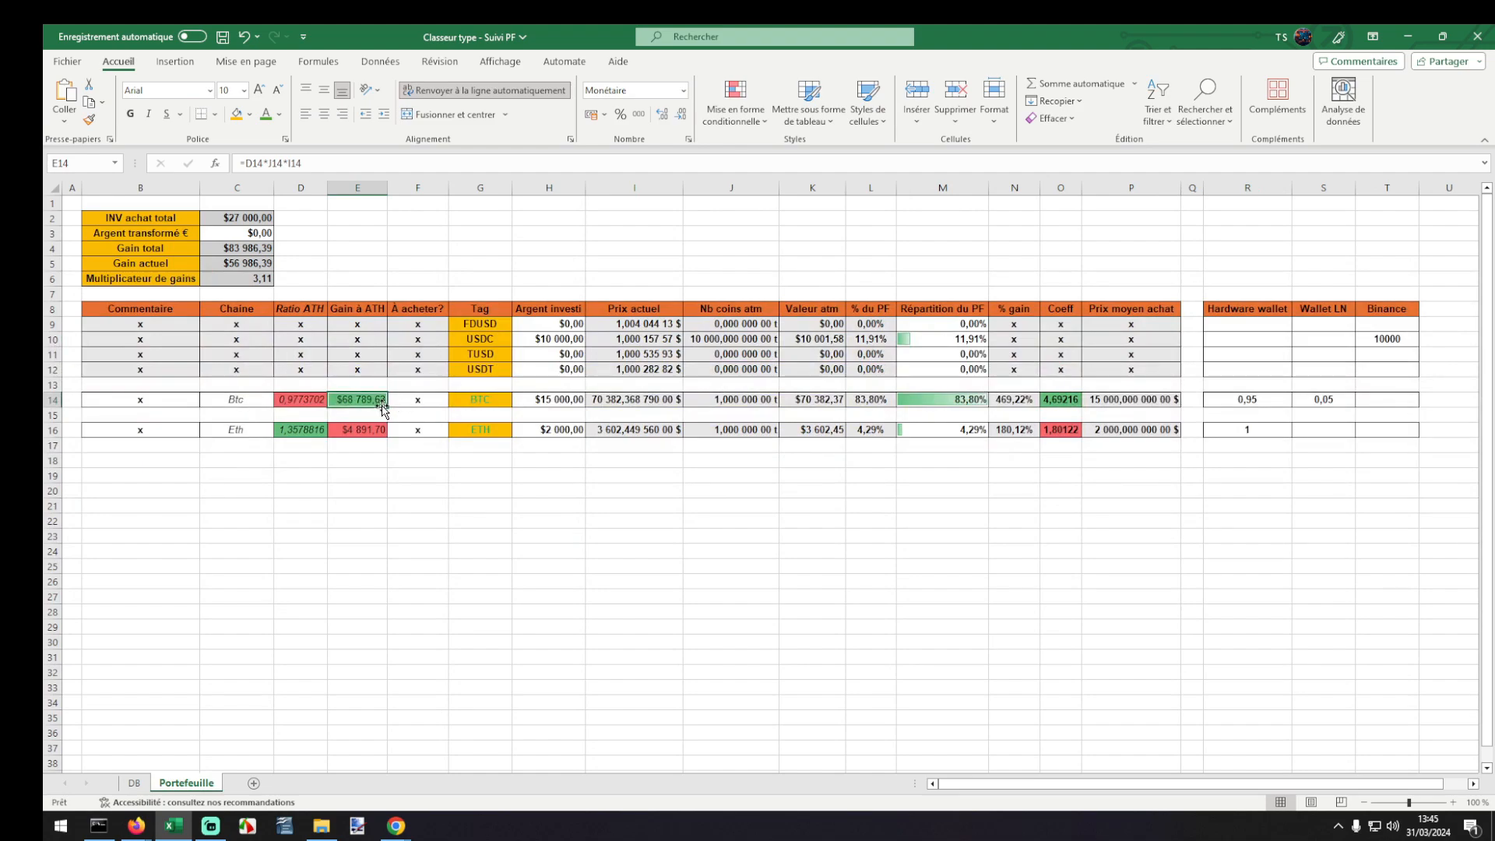
click(297, 402)
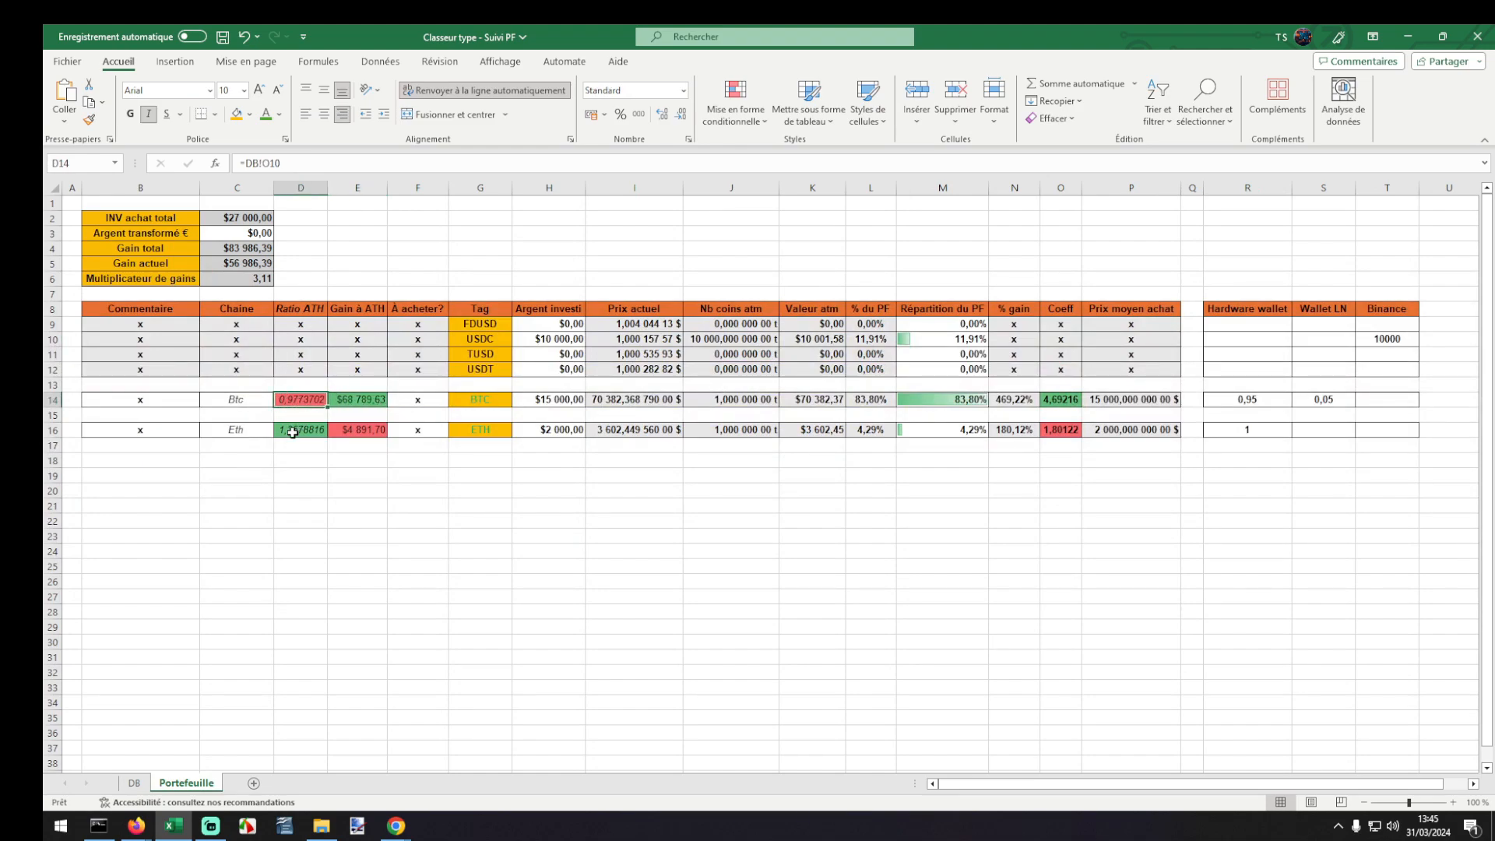
click(297, 431)
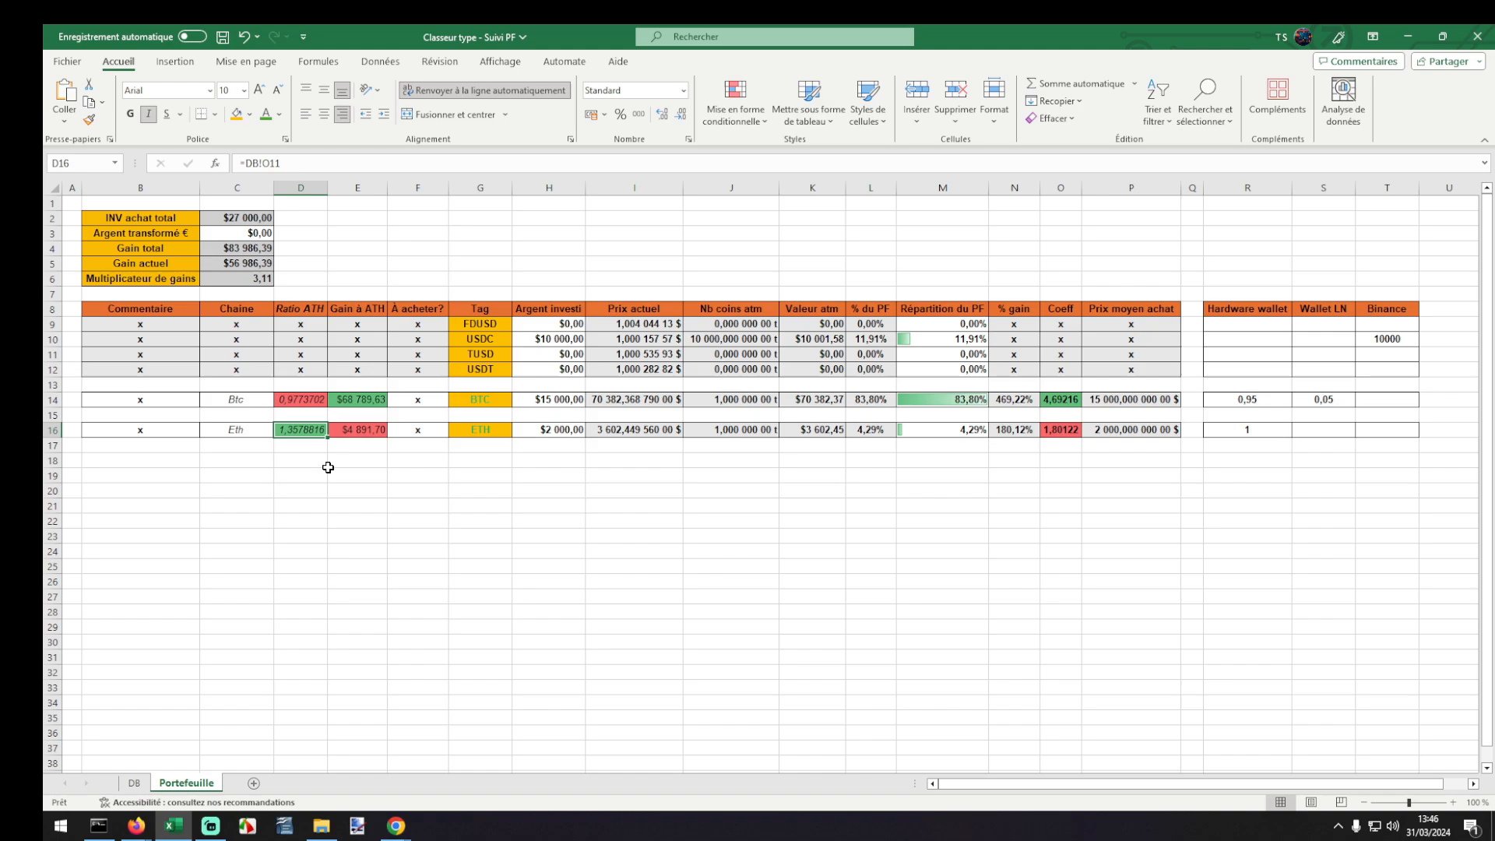
click(370, 397)
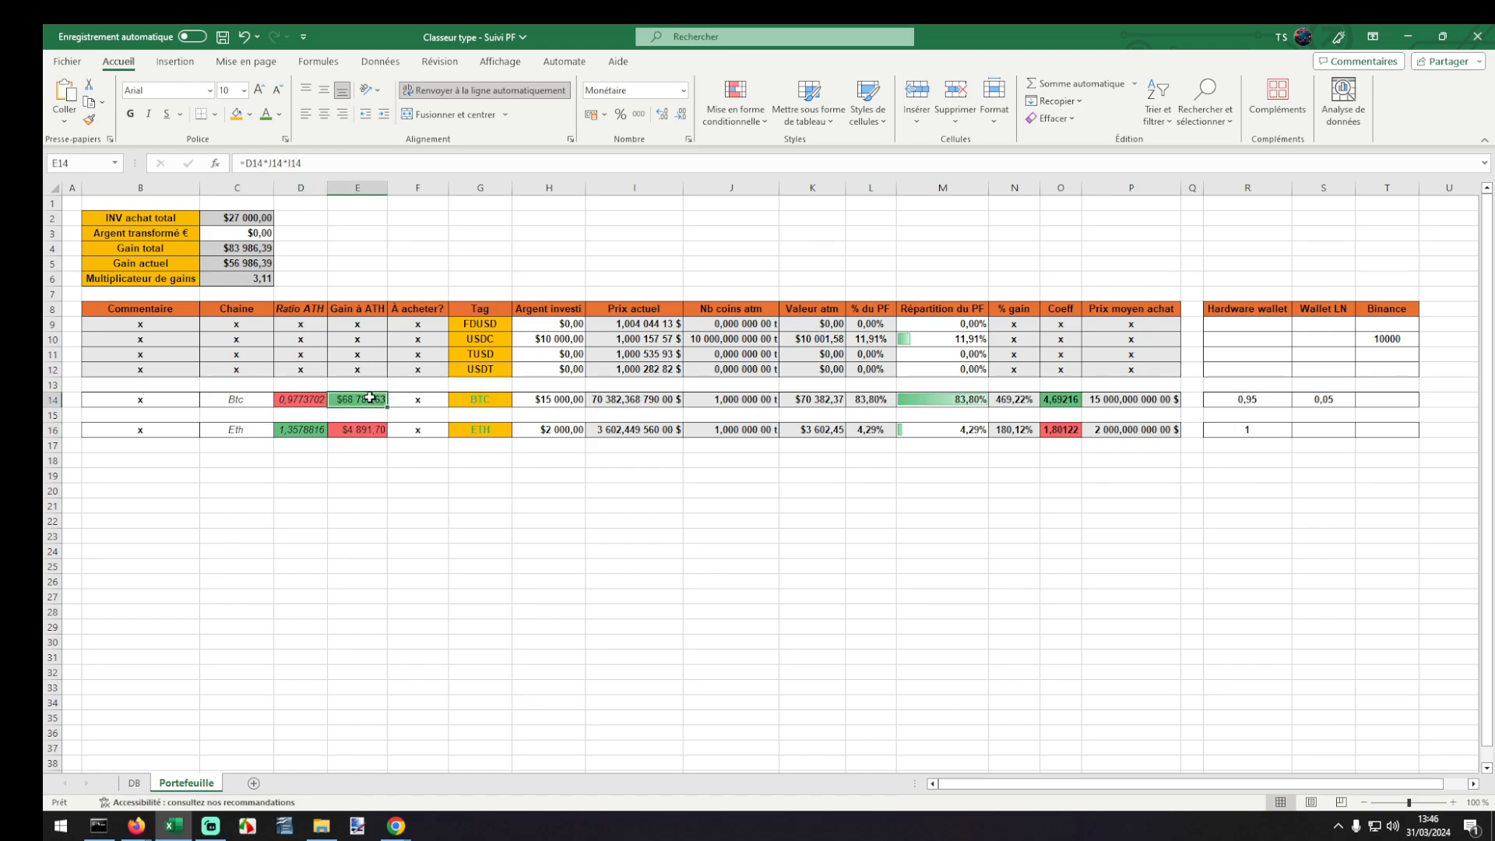
click(406, 398)
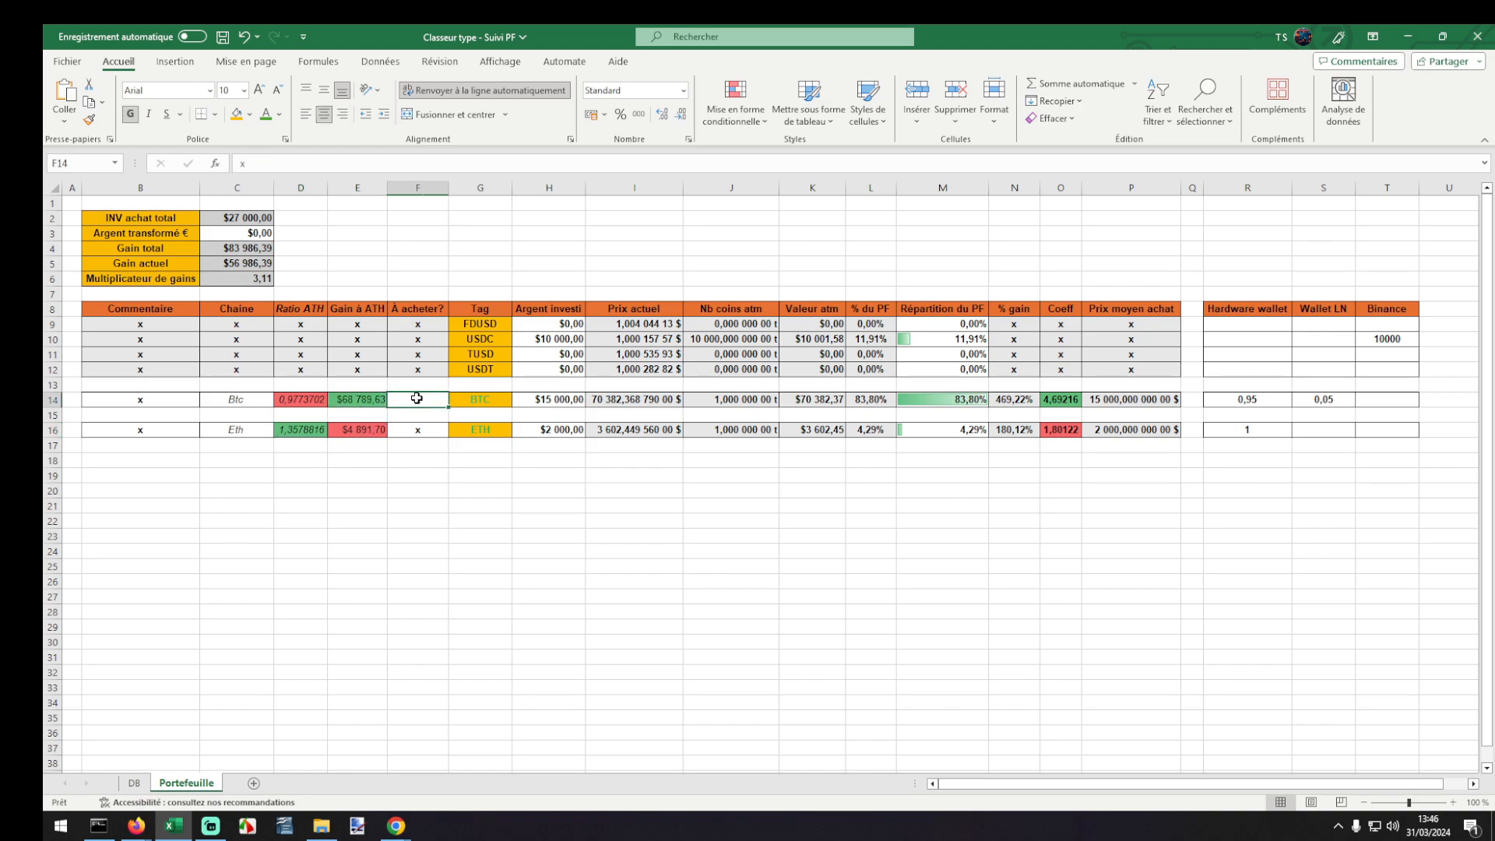
drag(431, 314, 445, 580)
click(437, 430)
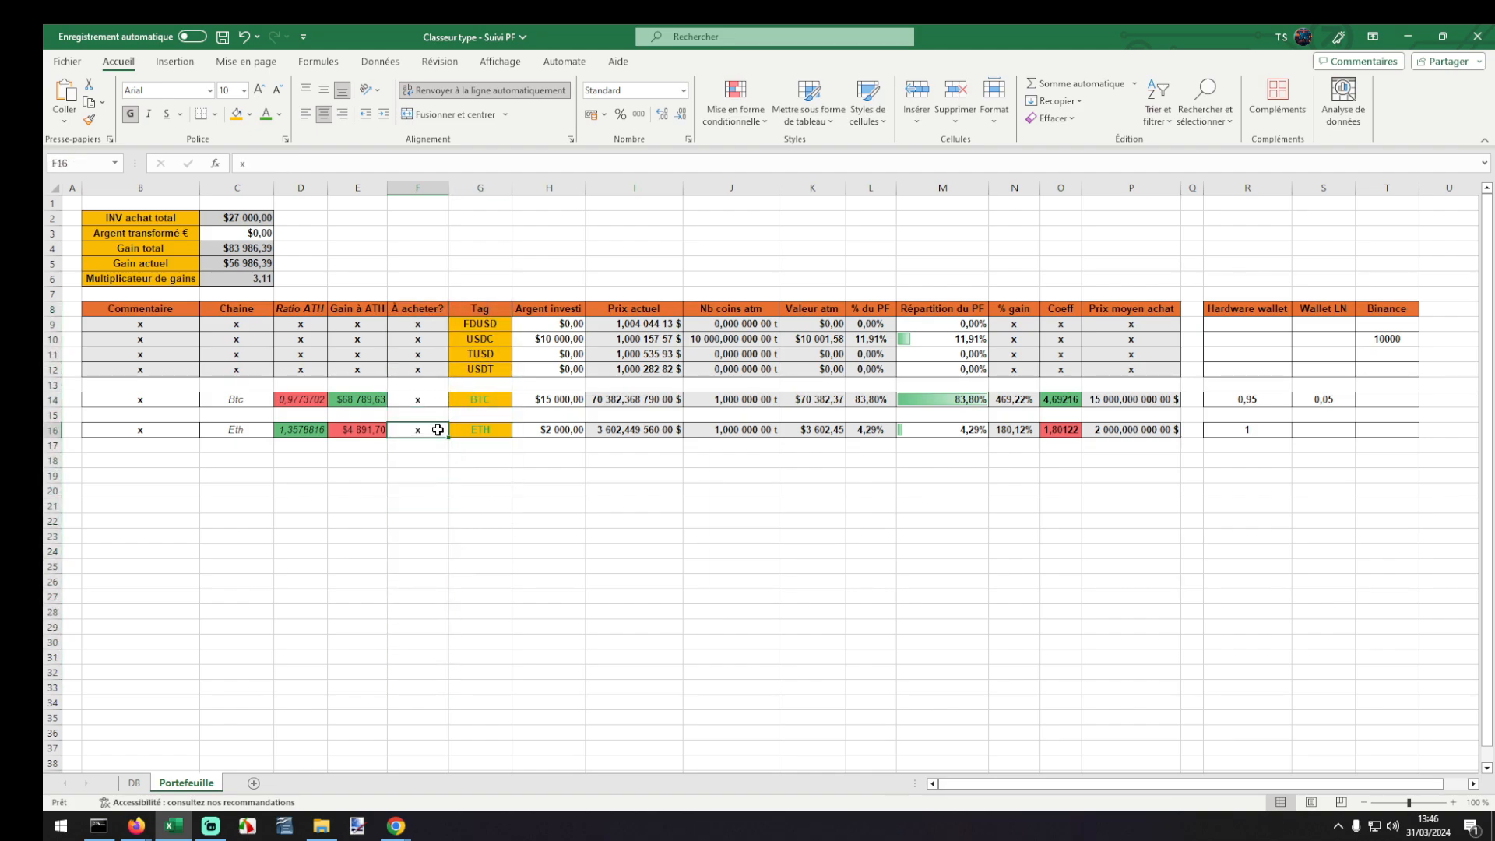
Try +oo as a mark in the BTC À acheter? cell F14, and put its x back.
key(Up)
key(Up)
text(+oo)
key(BackSpace)
key(BackSpace)
key(BackSpace)
text(x)
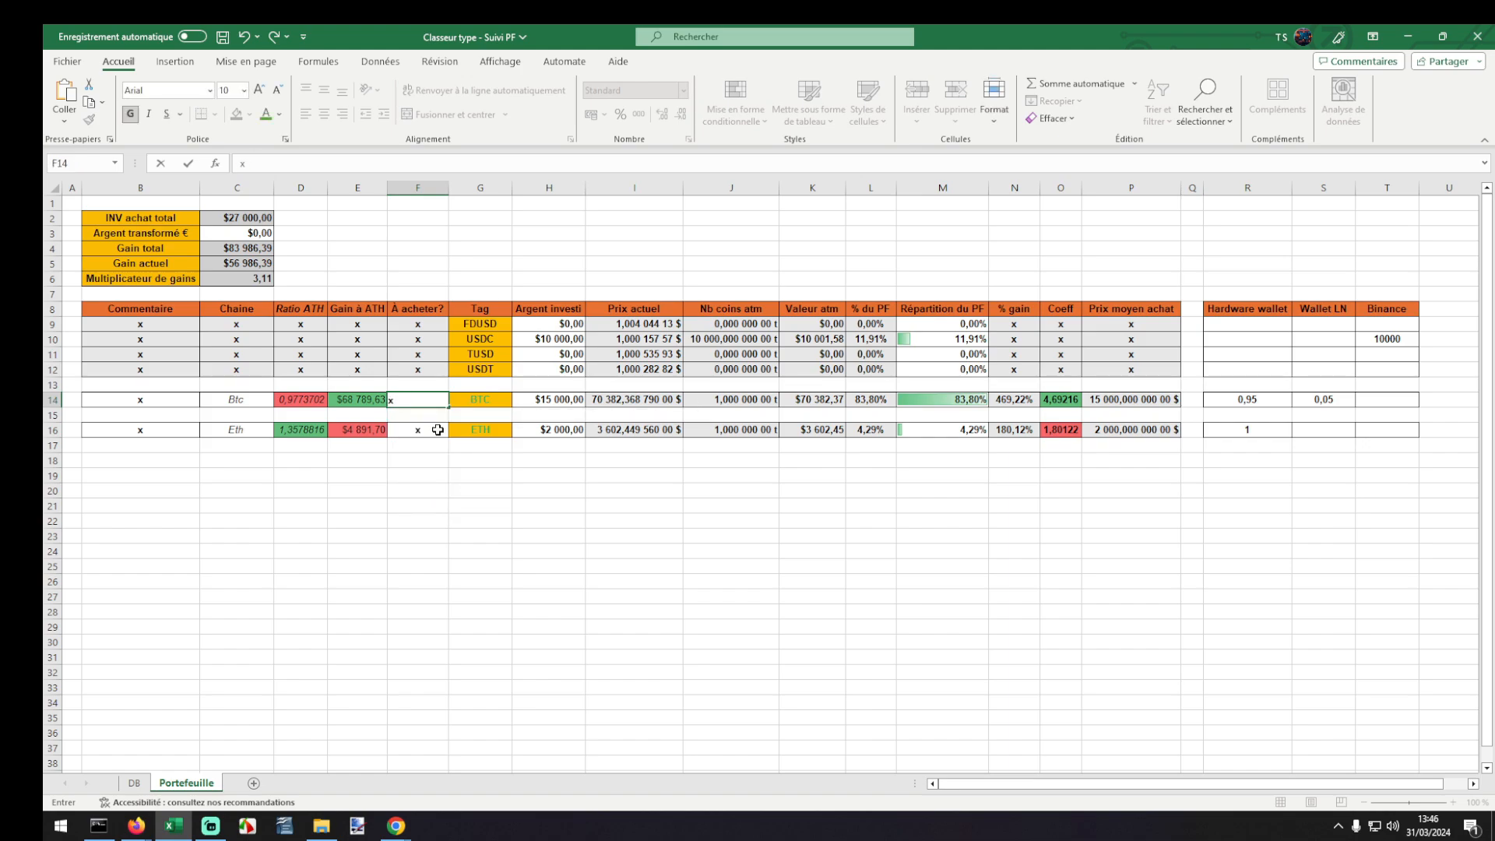
key(Return)
Examine the BTC and ETH Argent investi cells, the Répartition du PF cells and the available fill colours without applying one.
click(545, 400)
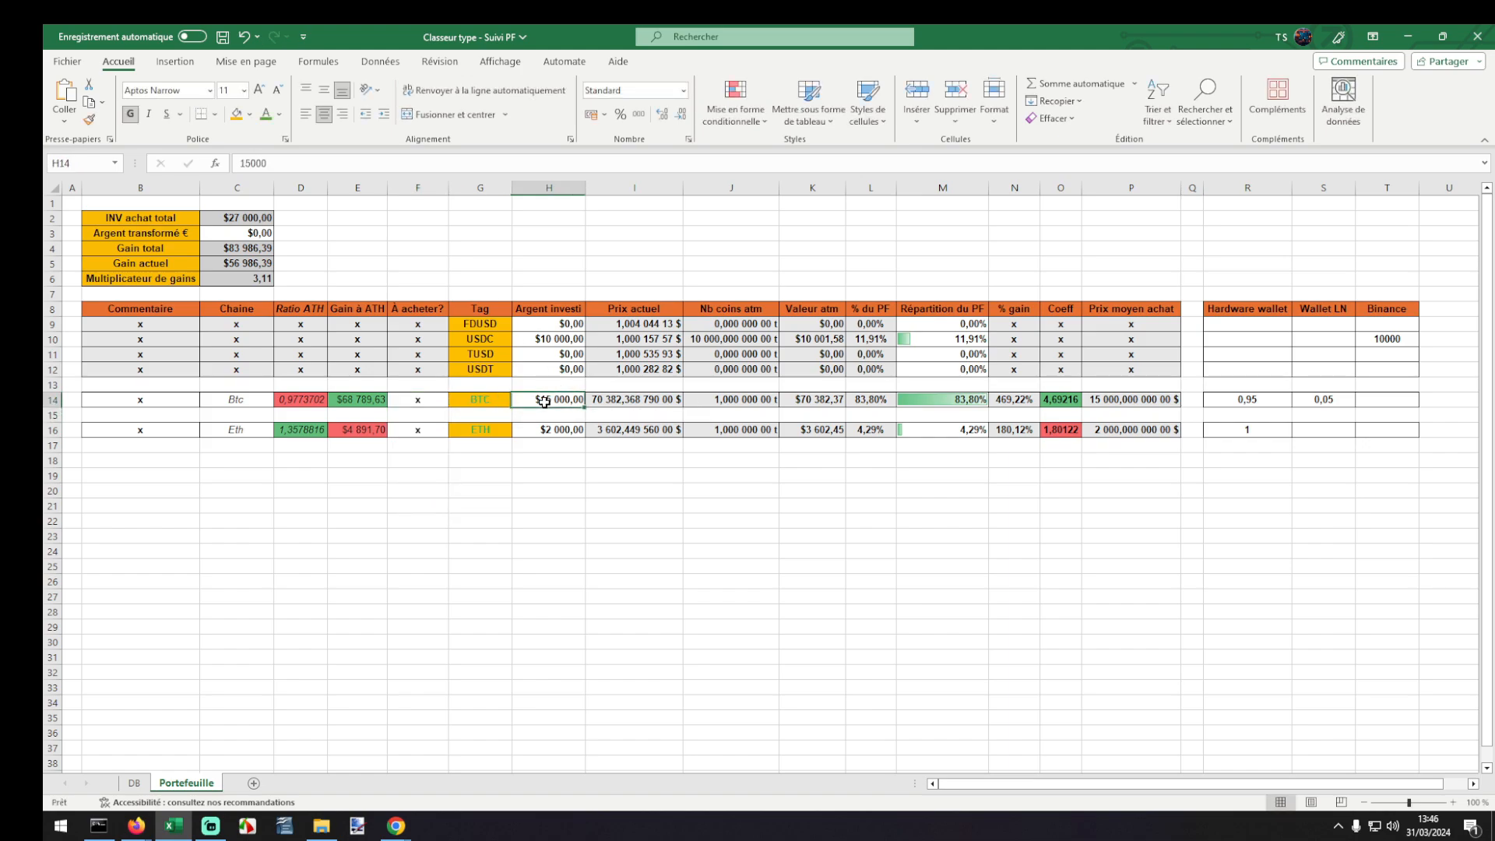
drag(545, 399, 553, 429)
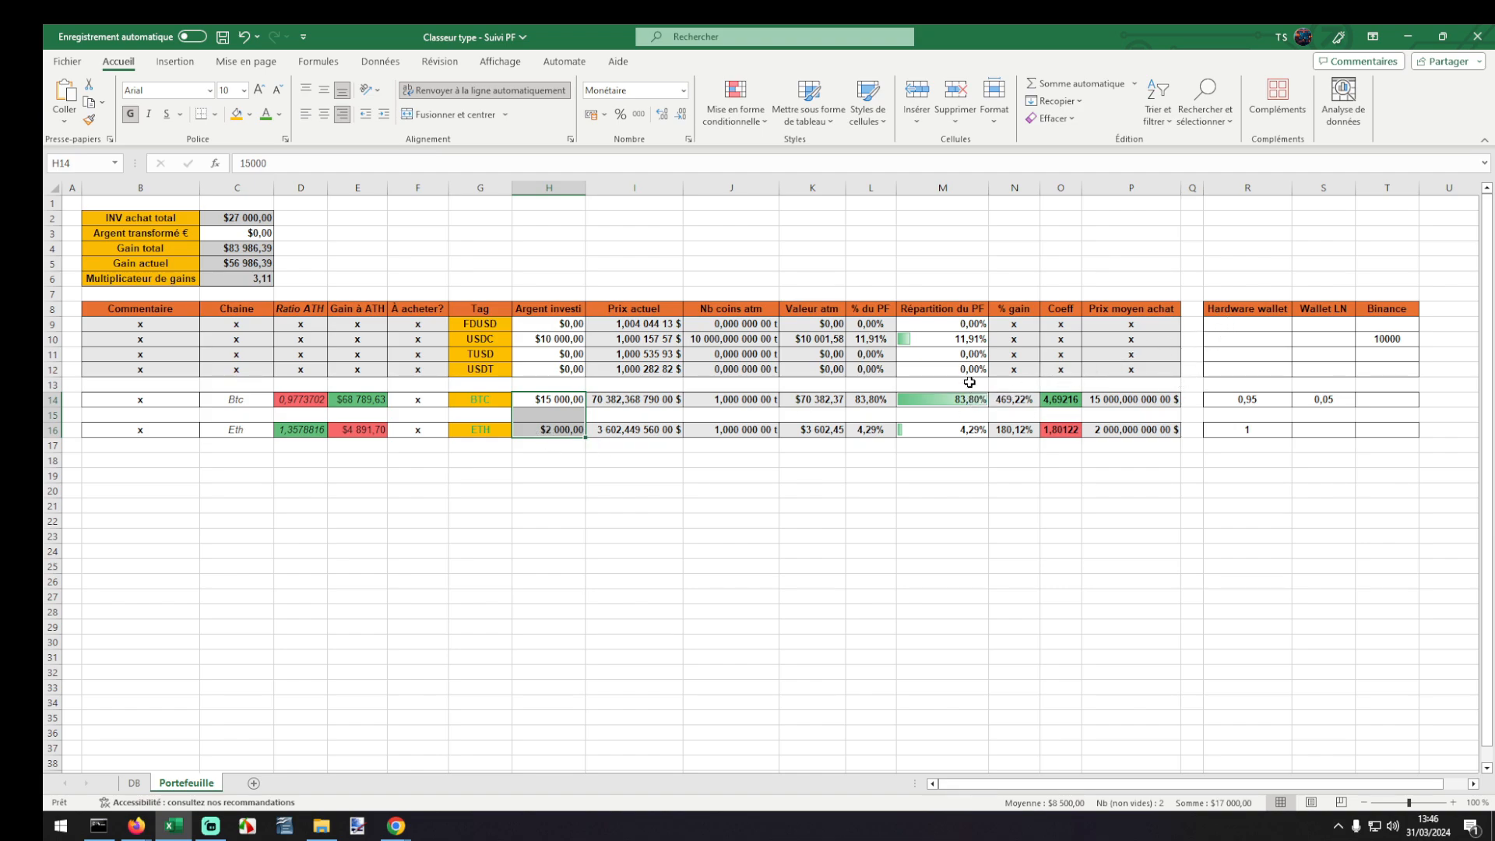
drag(963, 325, 963, 368)
ctrl+click(950, 401)
ctrl+click(950, 429)
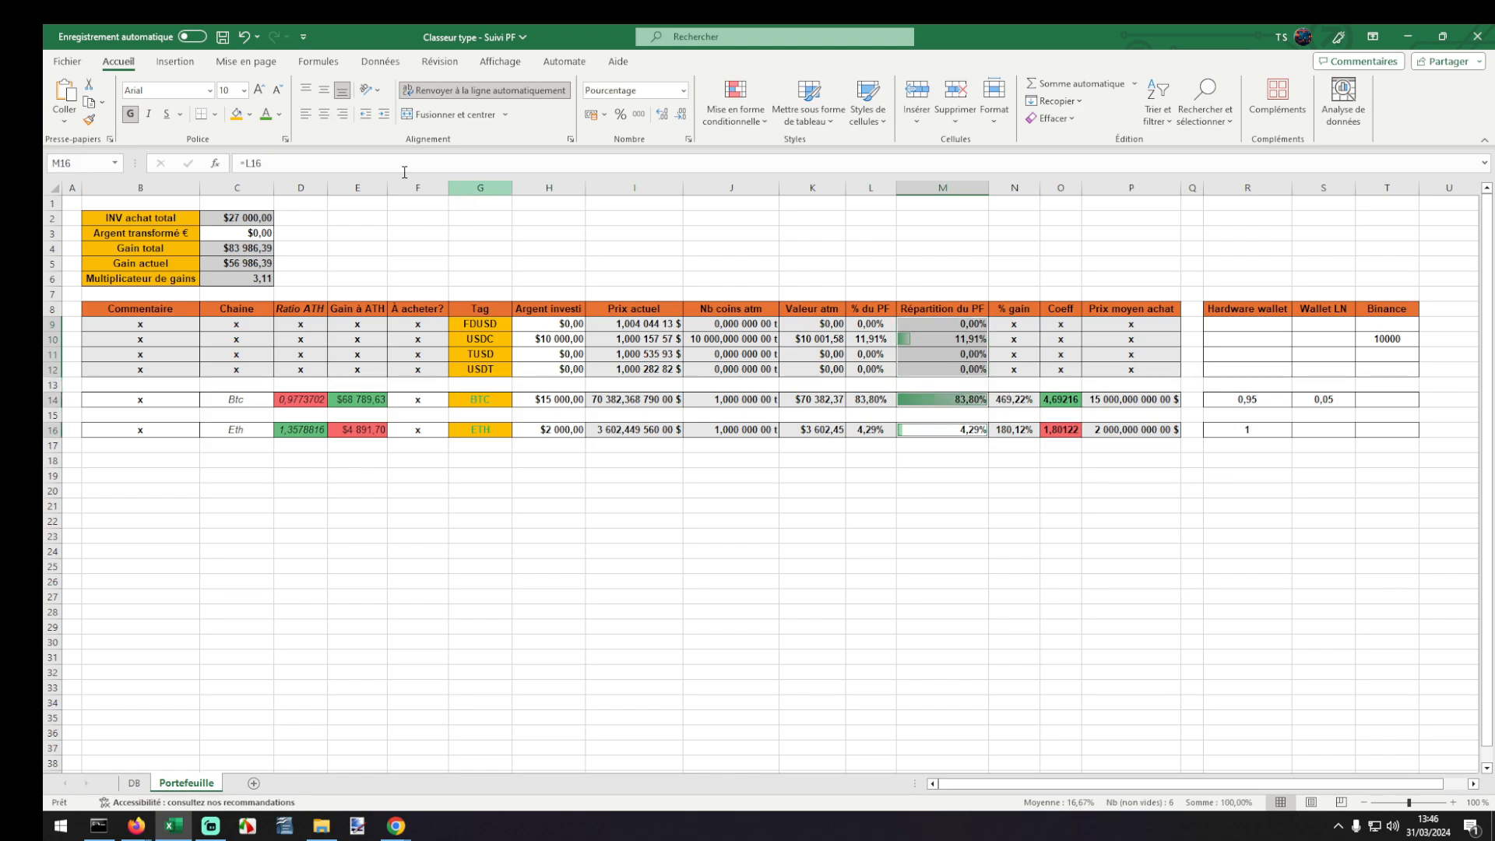
click(249, 115)
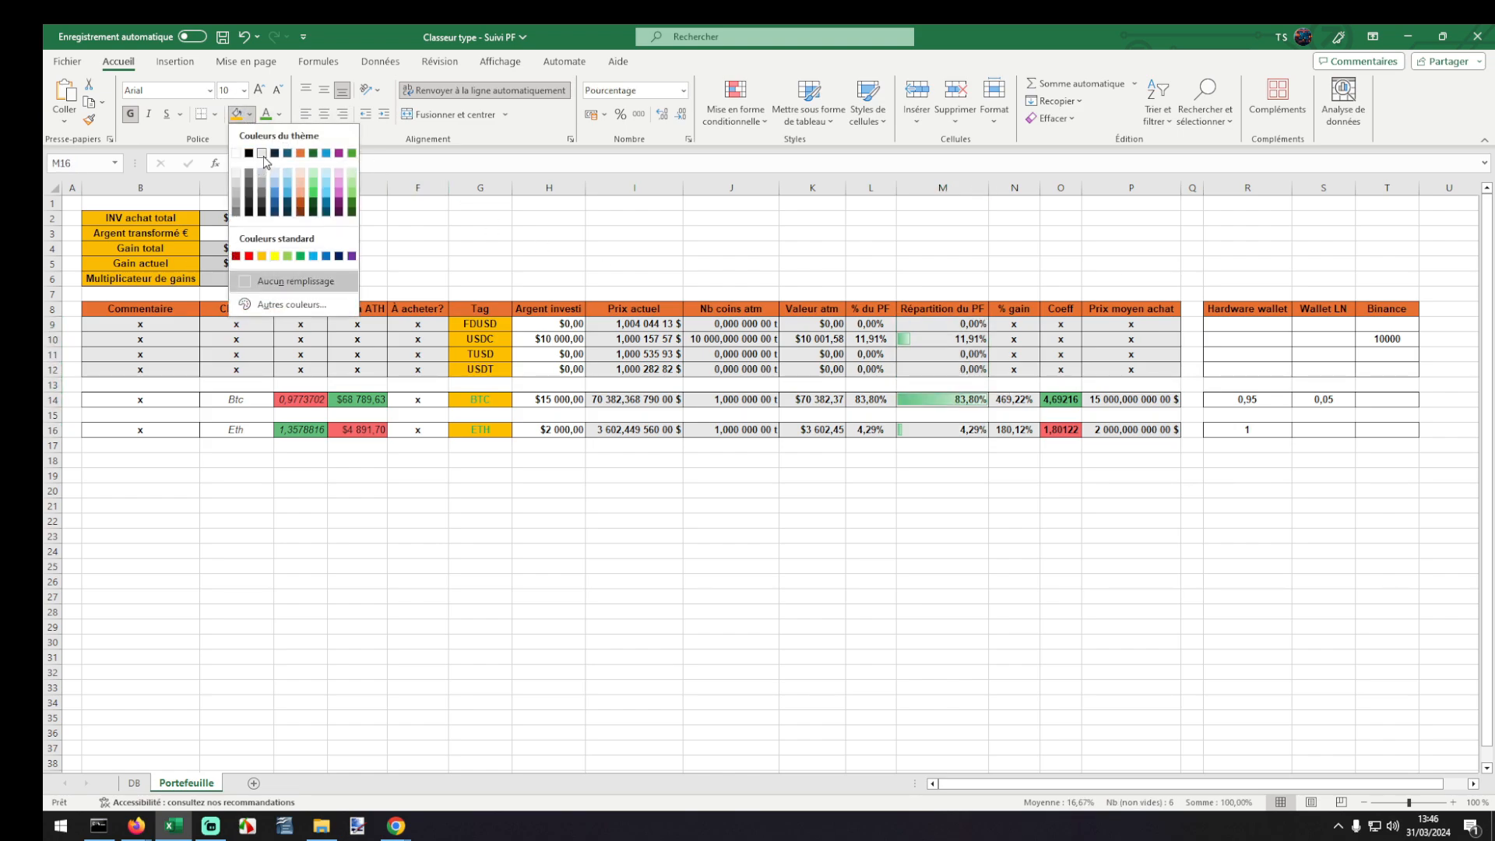
key(Escape)
click(580, 415)
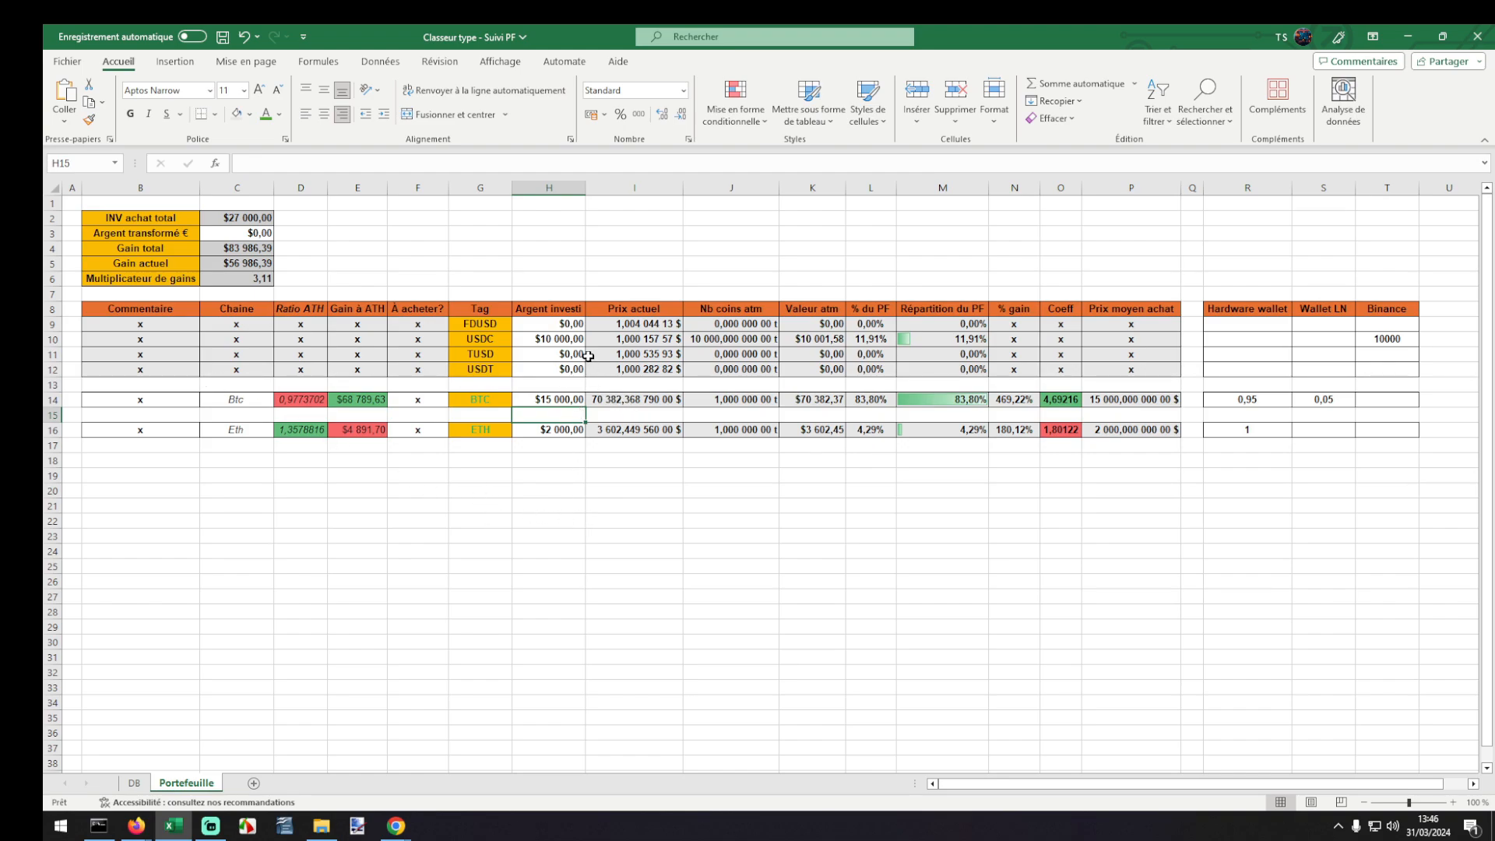
Review the tags in column G, and check the Argent investi entries of FDUSD in H9 and BTC in H14.
drag(480, 323, 480, 369)
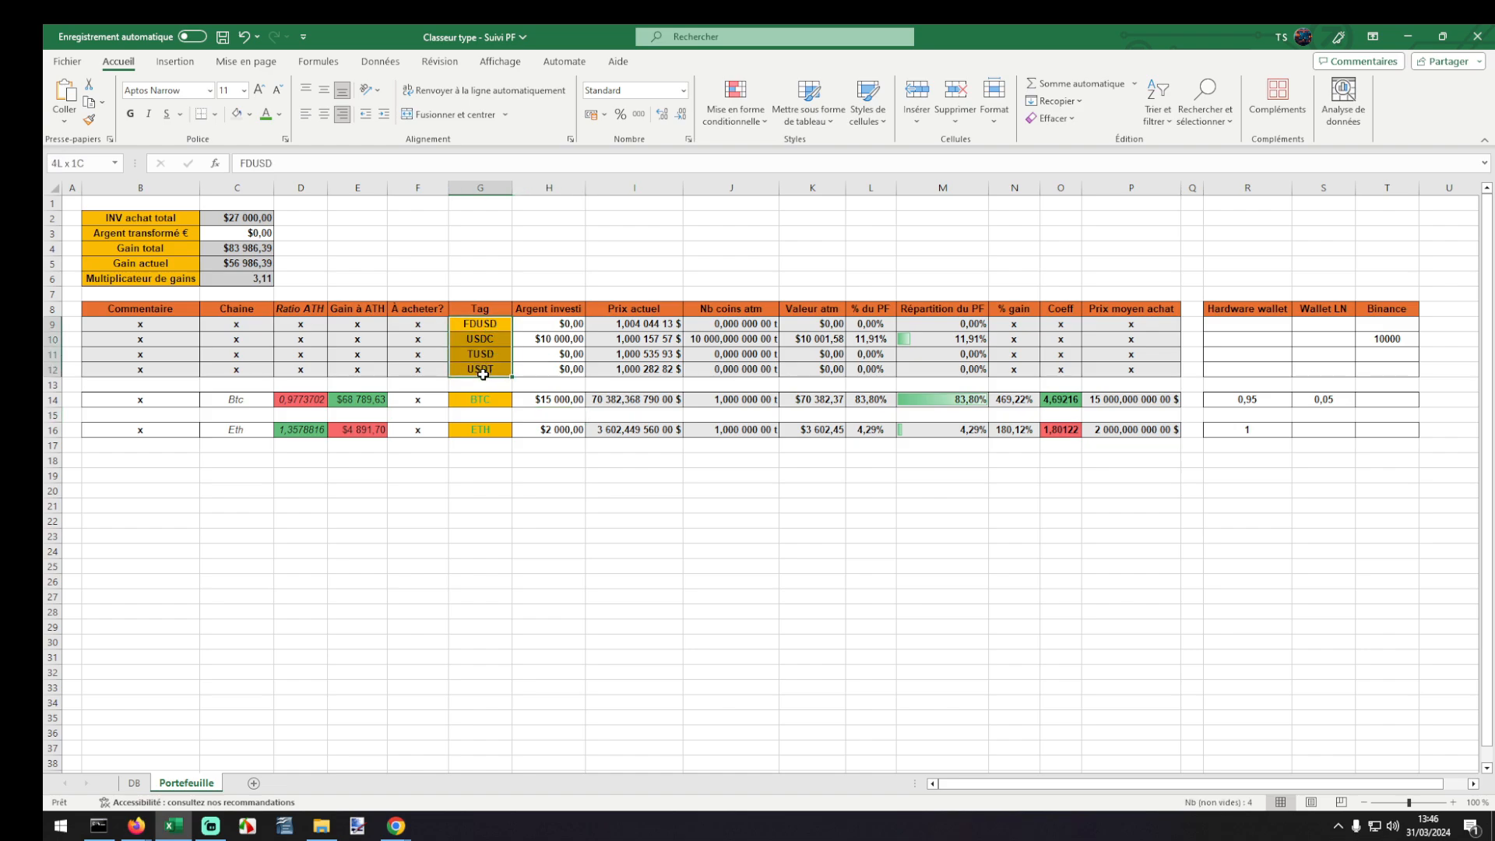
ctrl+click(481, 400)
ctrl+click(463, 428)
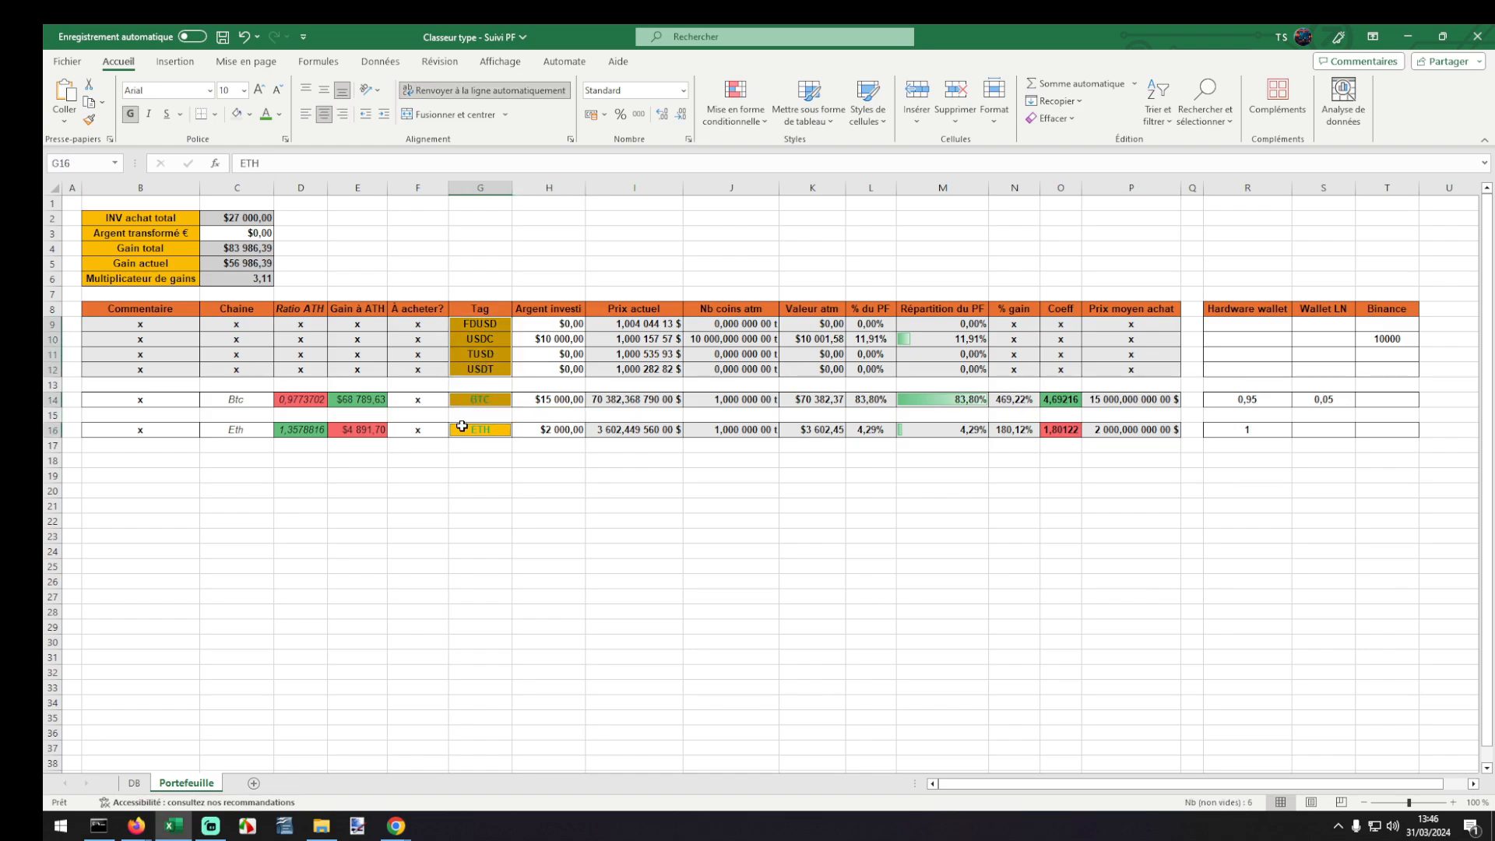
click(556, 322)
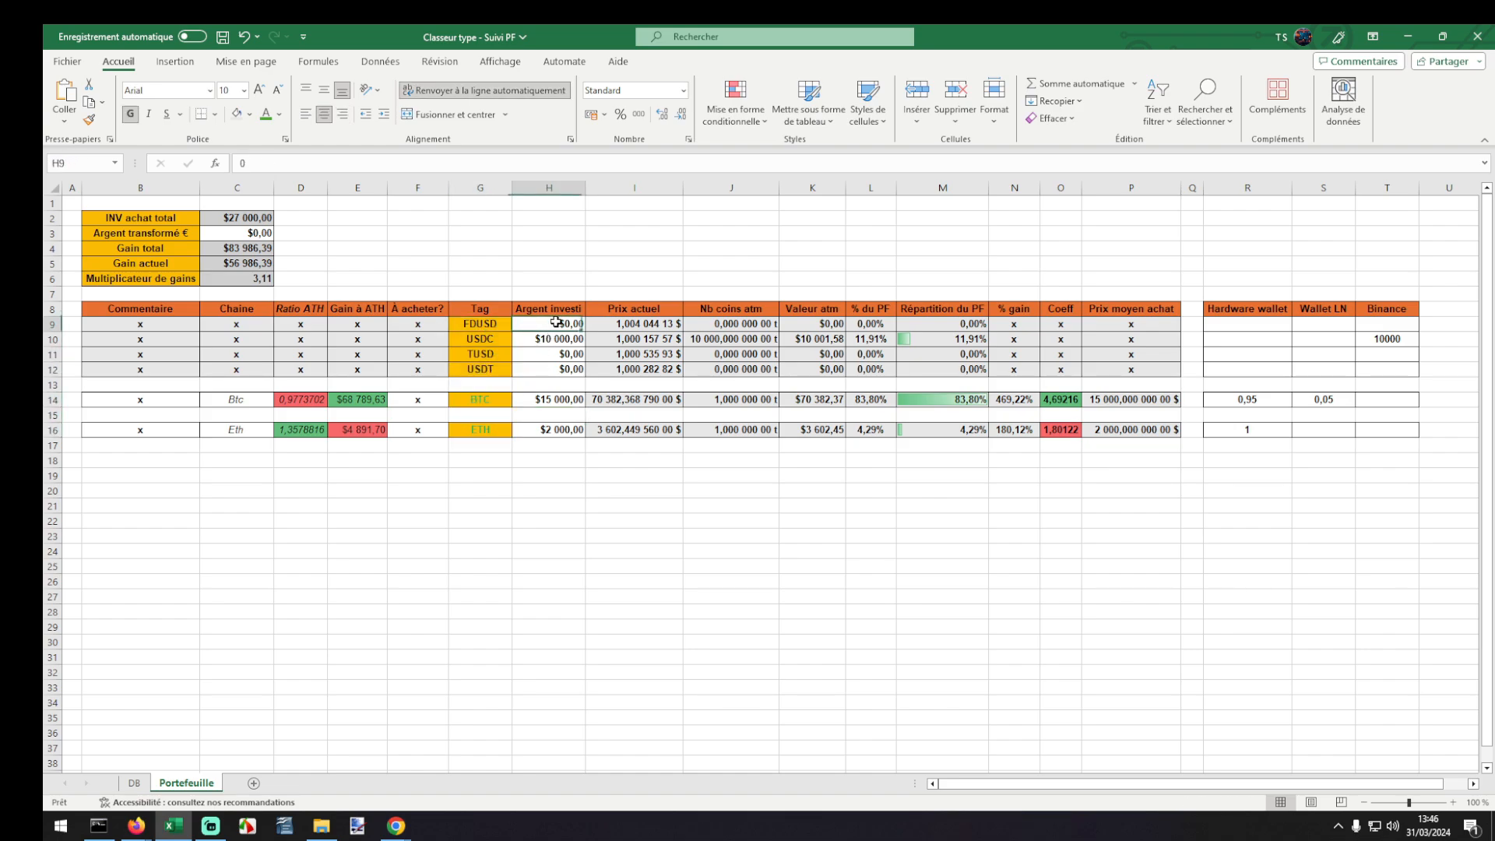
double_click(549, 401)
double_click(561, 400)
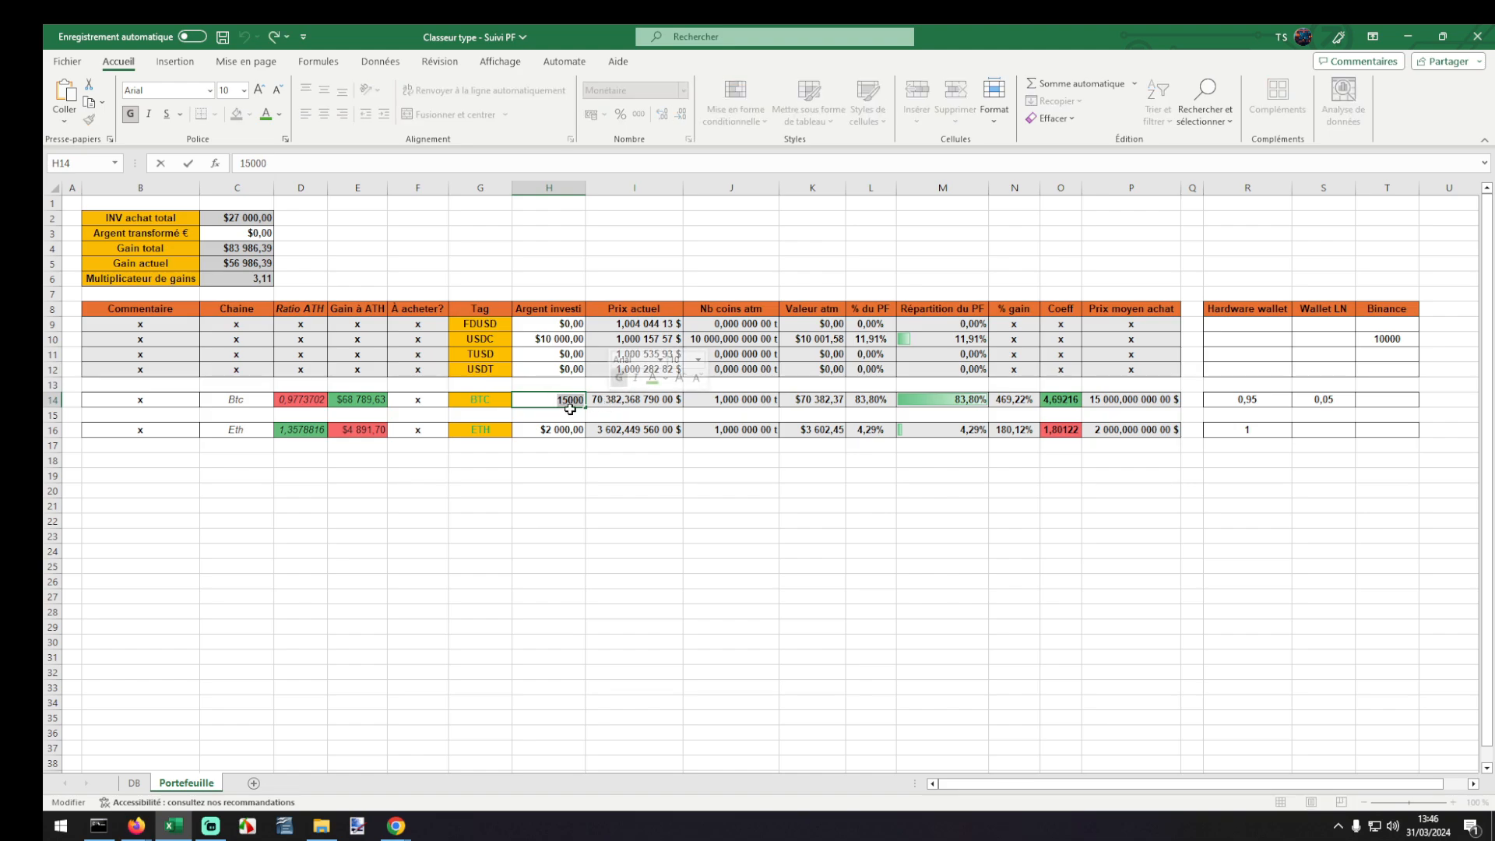
click(538, 401)
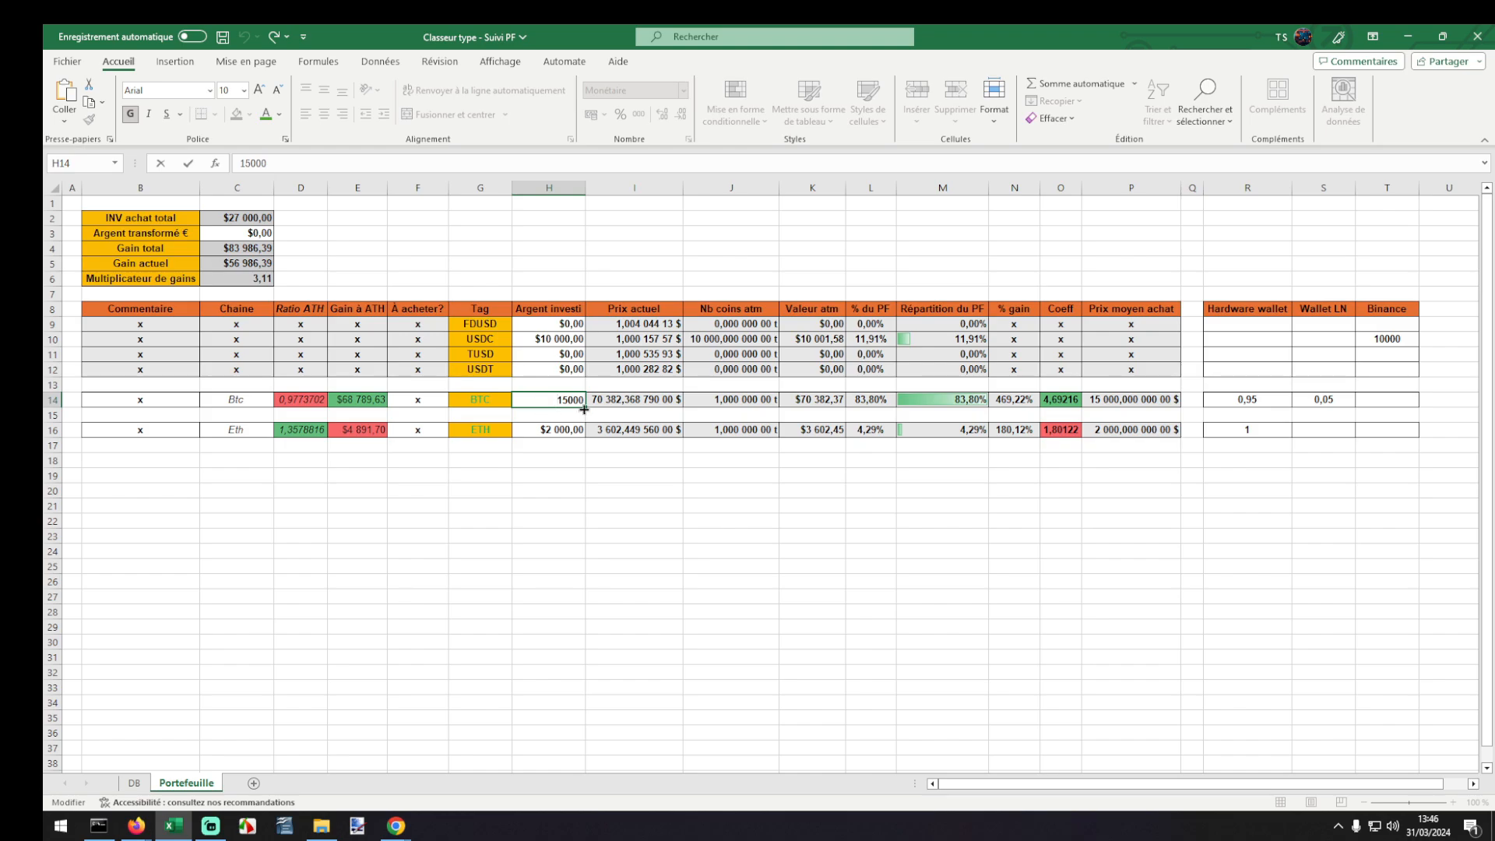
key(Tab)
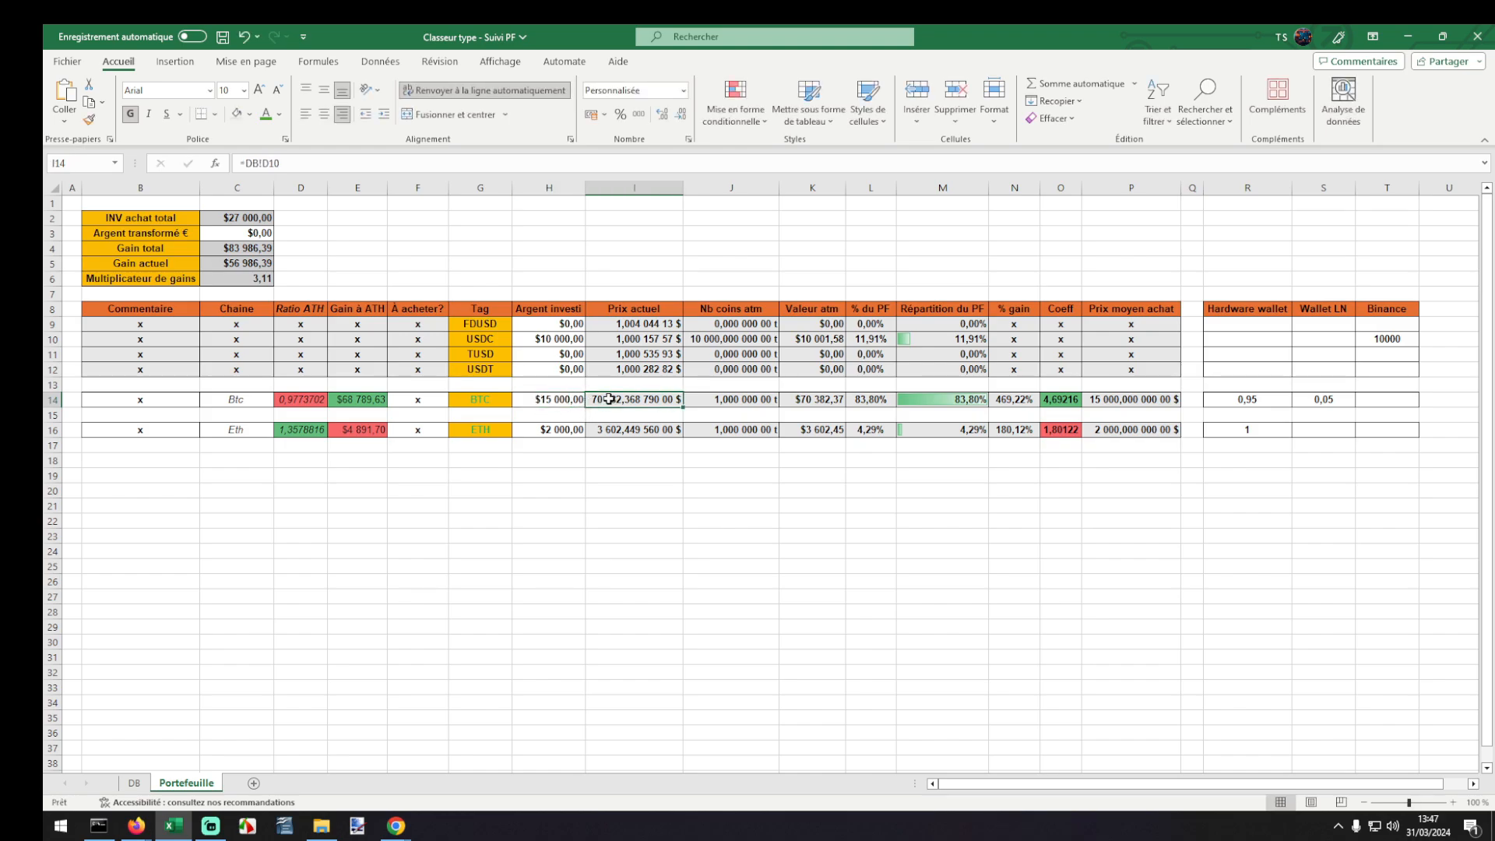
Trace the BTC Prix actuel formula in I14 to its source price in D10 of the DB sheet.
double_click(610, 399)
drag(639, 401, 591, 399)
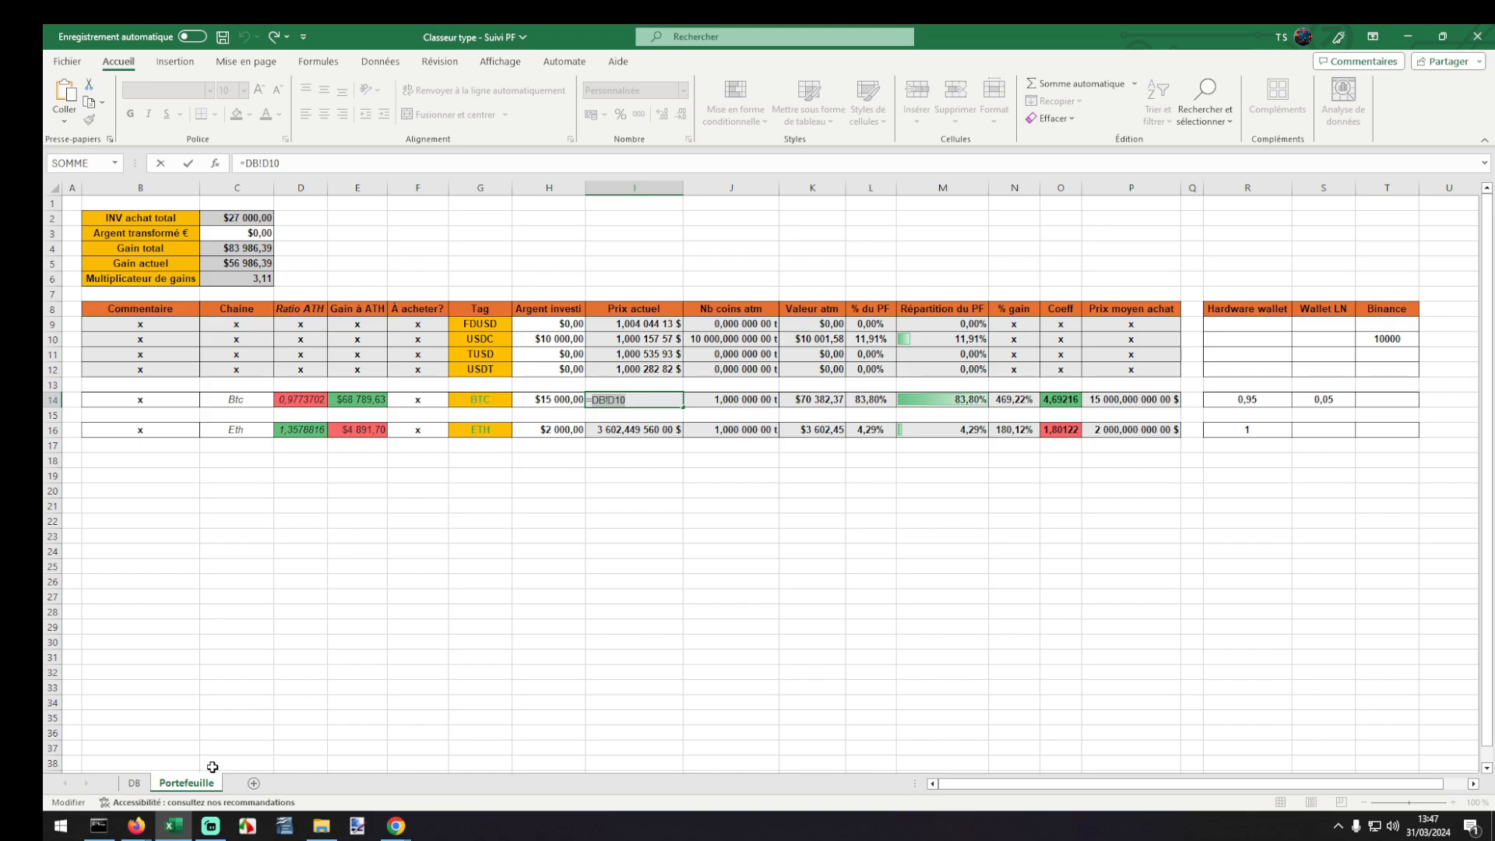
click(134, 783)
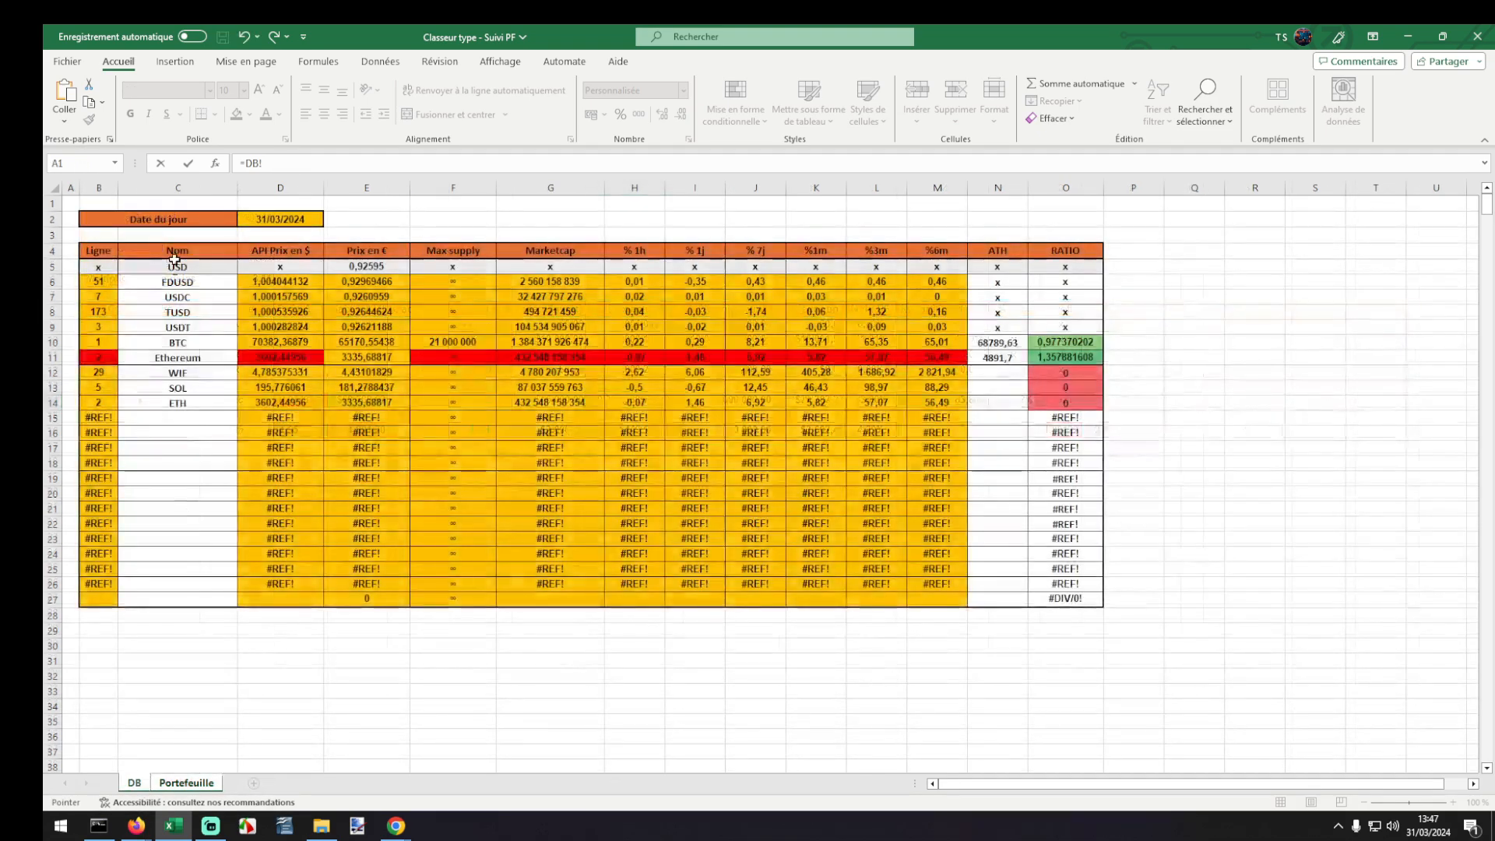
click(280, 341)
key(Return)
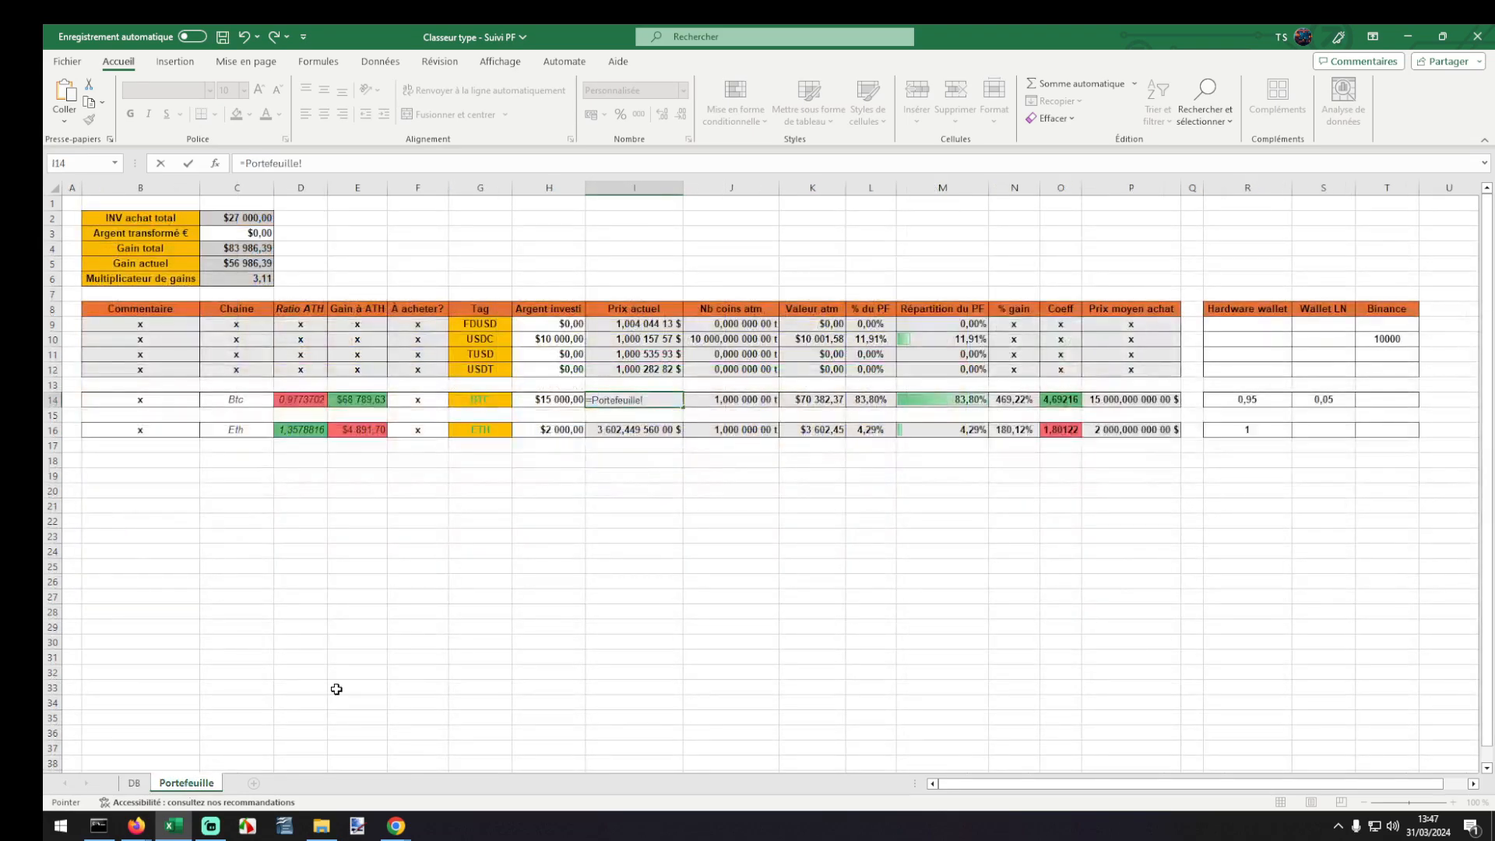
Inspect the BTC row's Nb coins atm, Valeur atm and % du PF formulas in J14, K14 and L14.
click(738, 399)
double_click(738, 398)
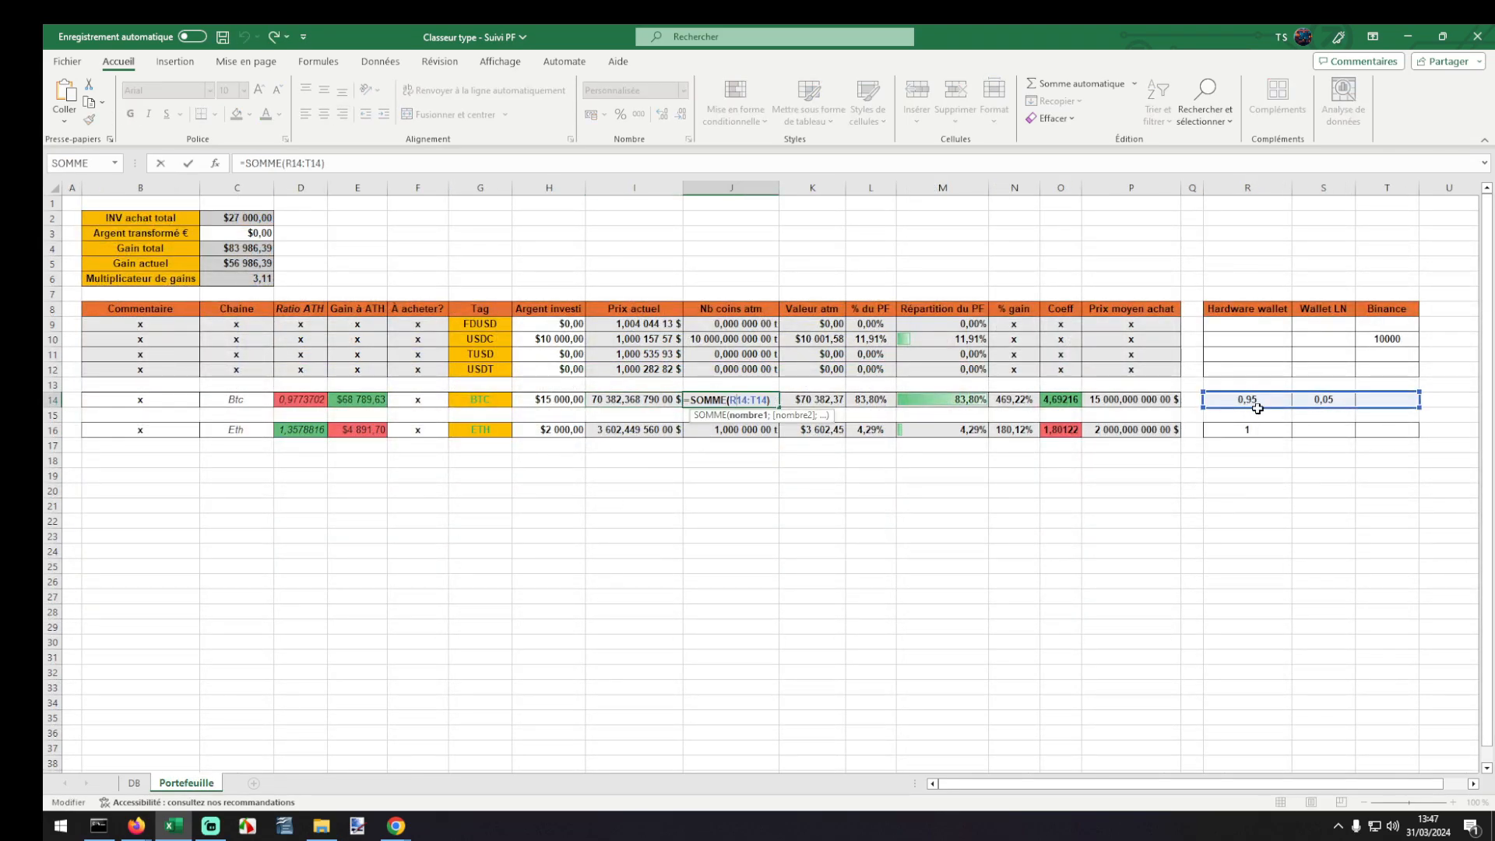
click(828, 401)
double_click(828, 401)
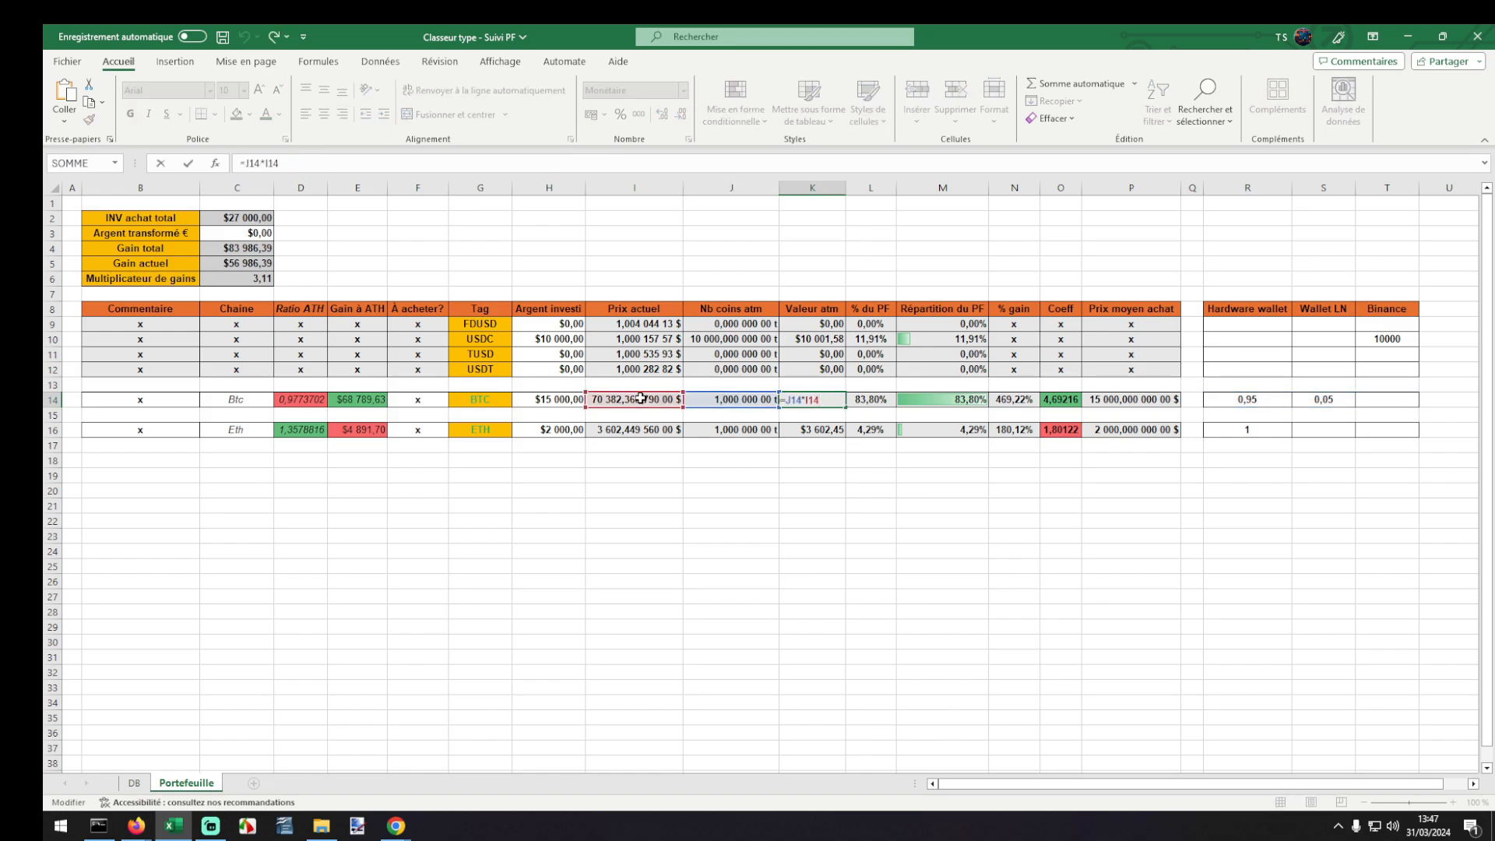
click(866, 401)
double_click(867, 401)
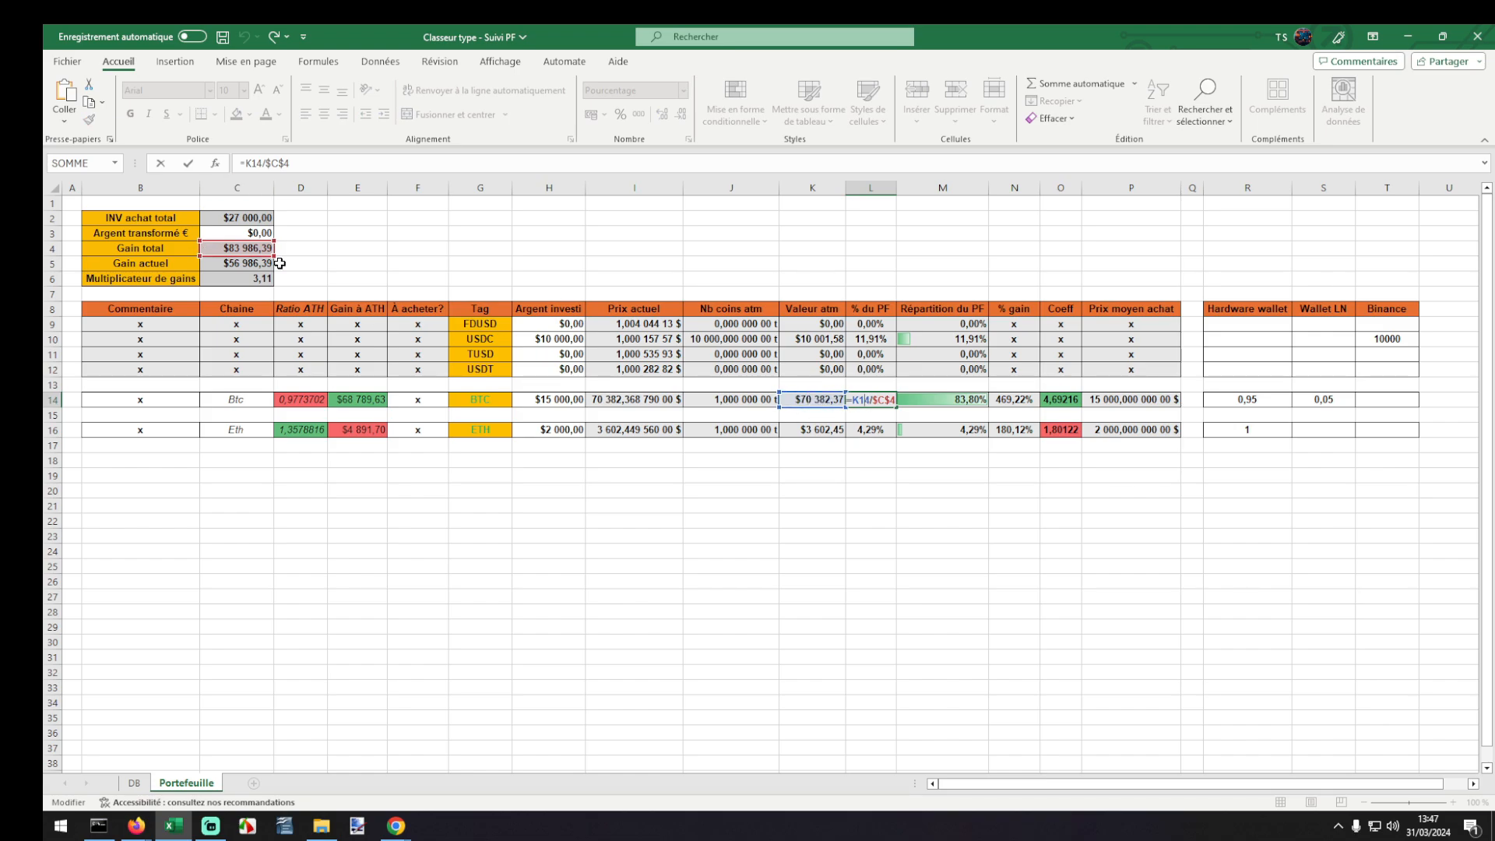
key(Tab)
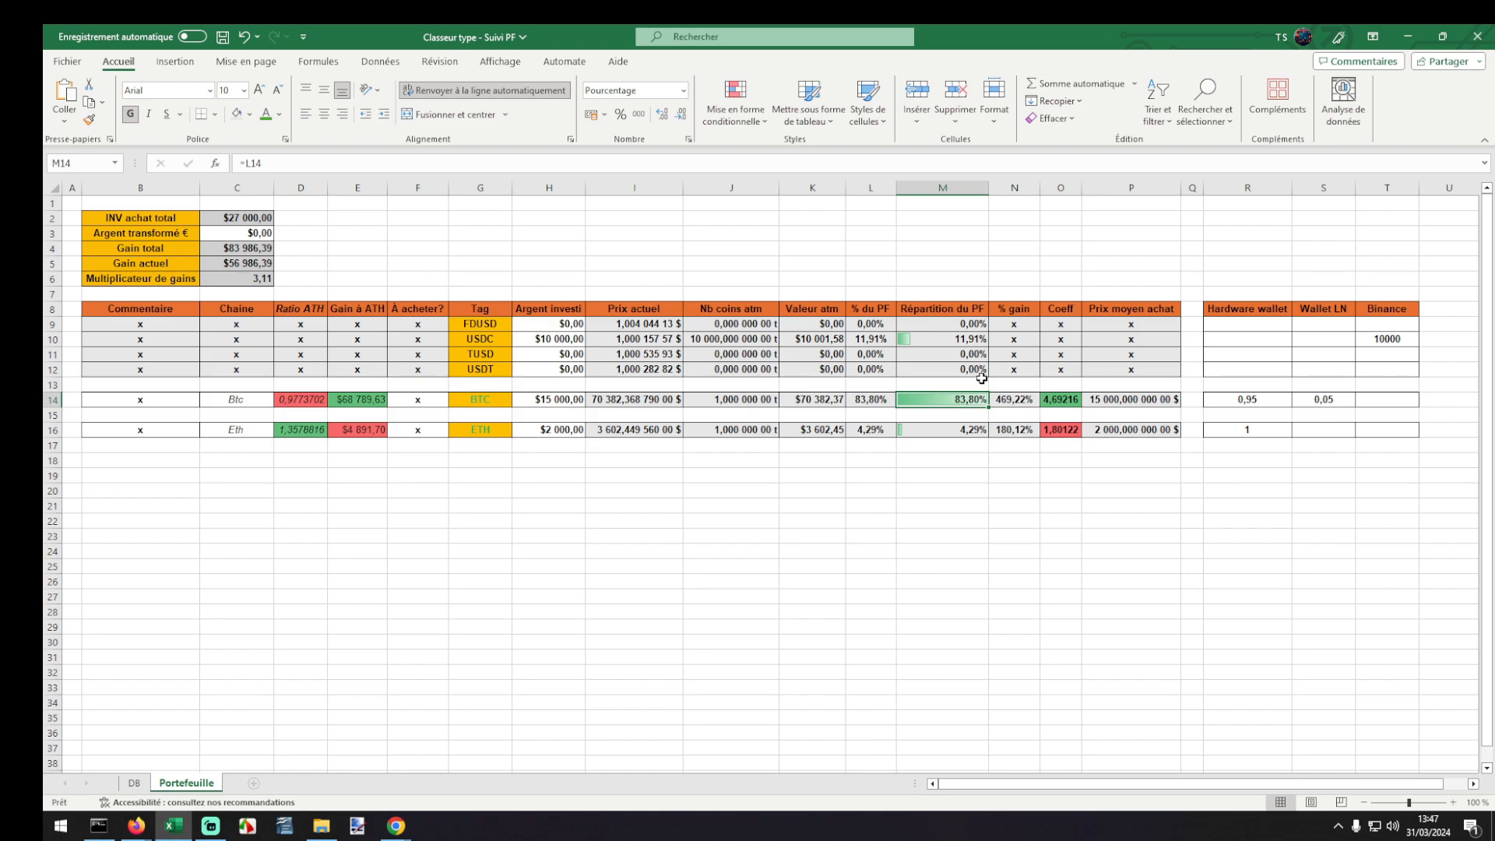
Inspect the BTC Répartition du PF formula in M14 and review the data bars down column M.
double_click(972, 401)
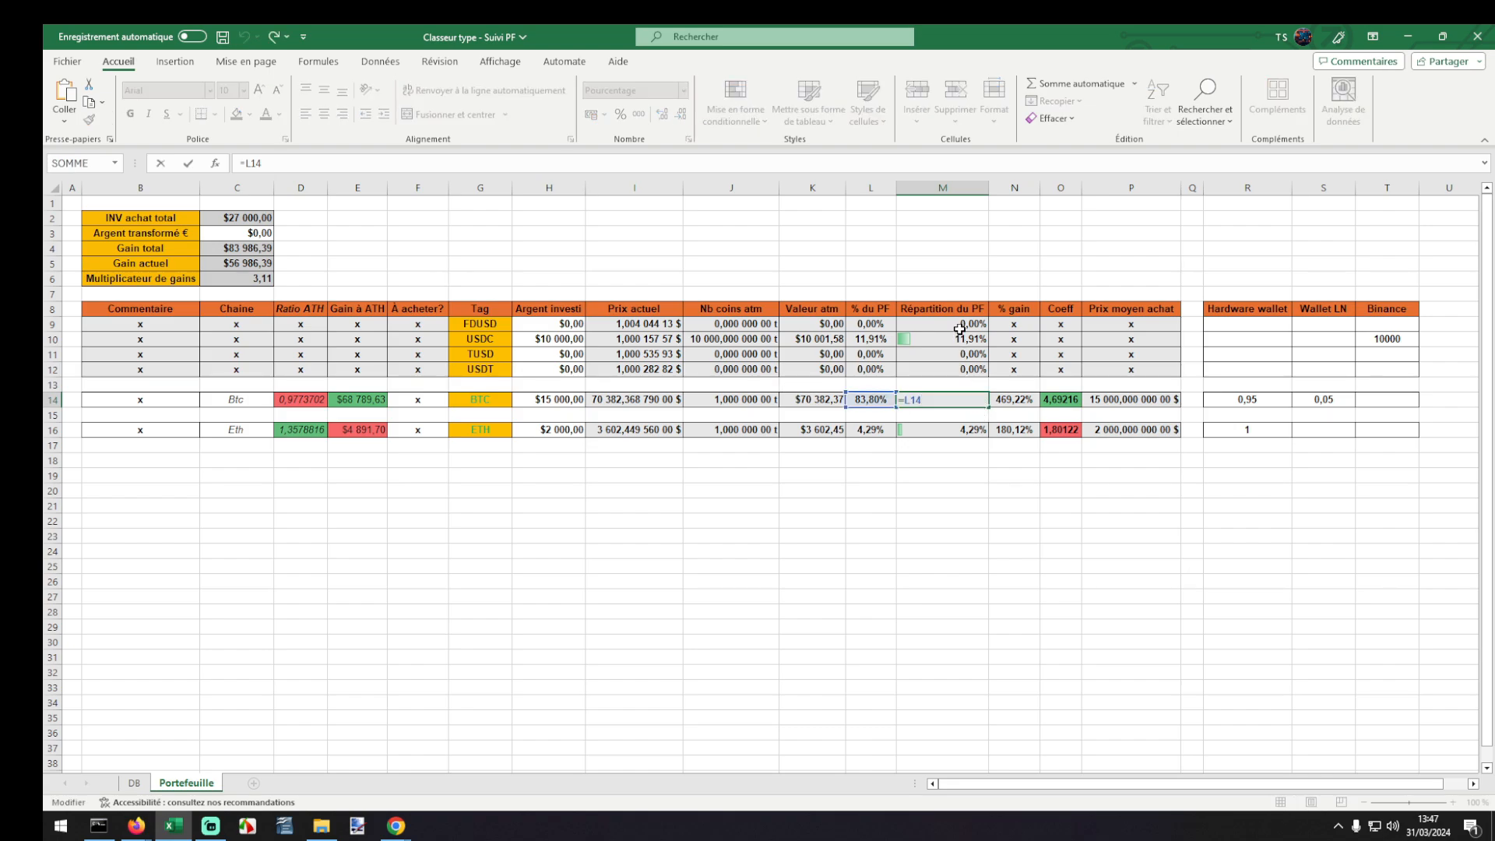
key(Return)
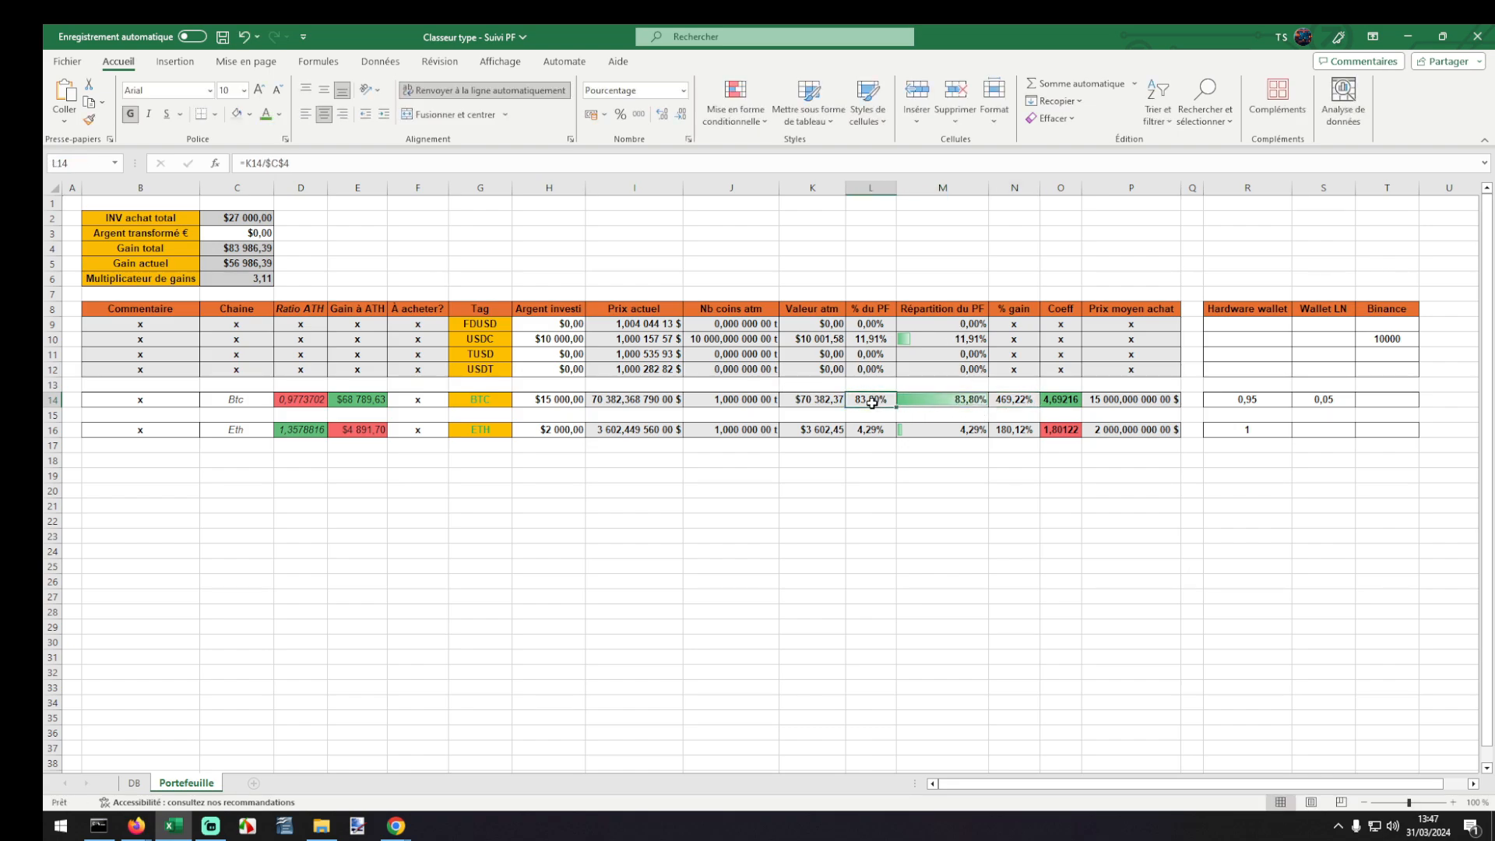
drag(925, 294, 973, 523)
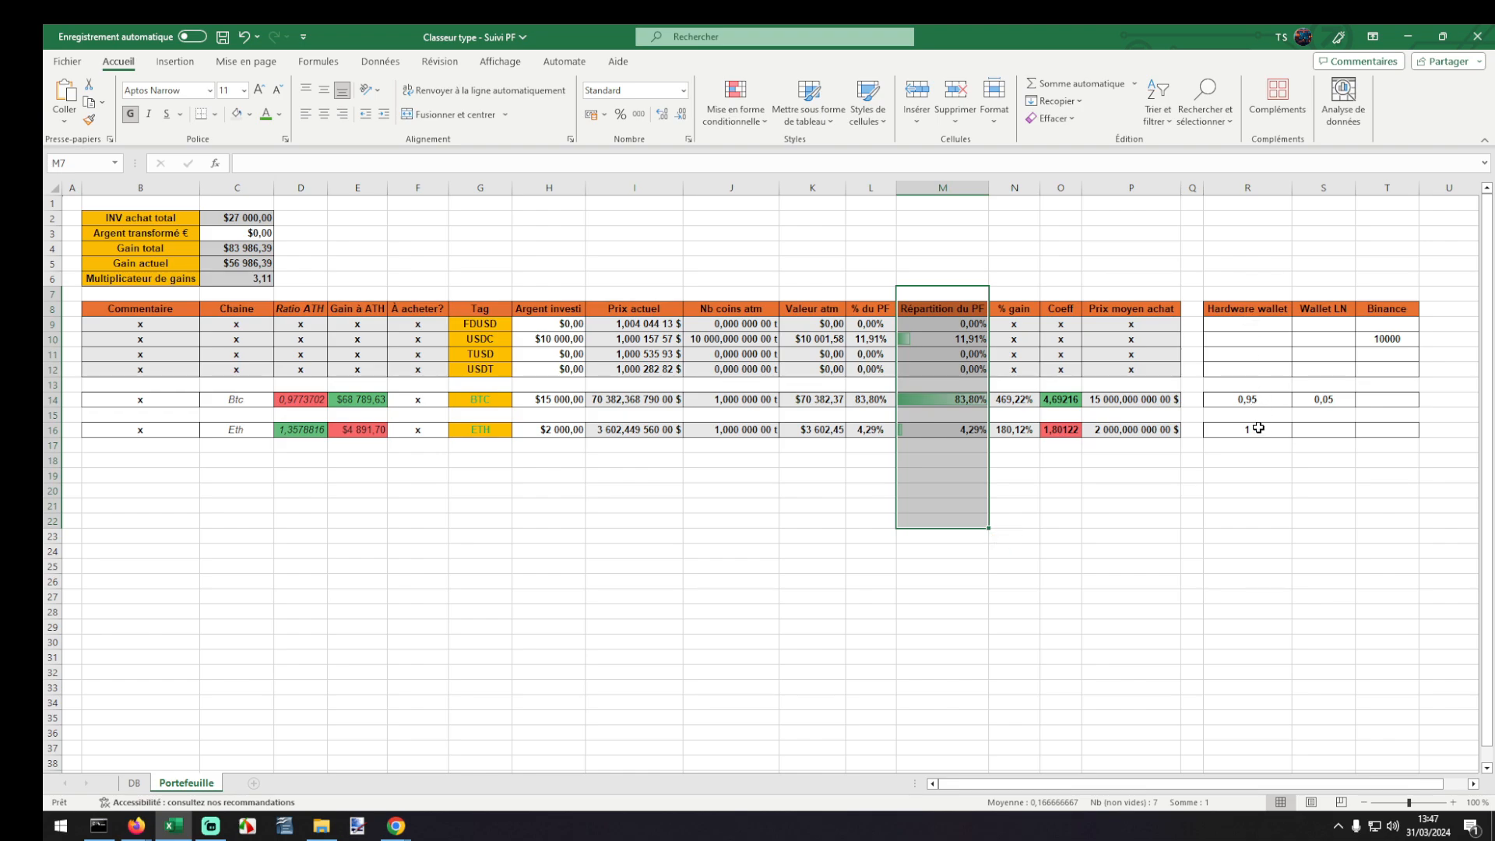
click(924, 398)
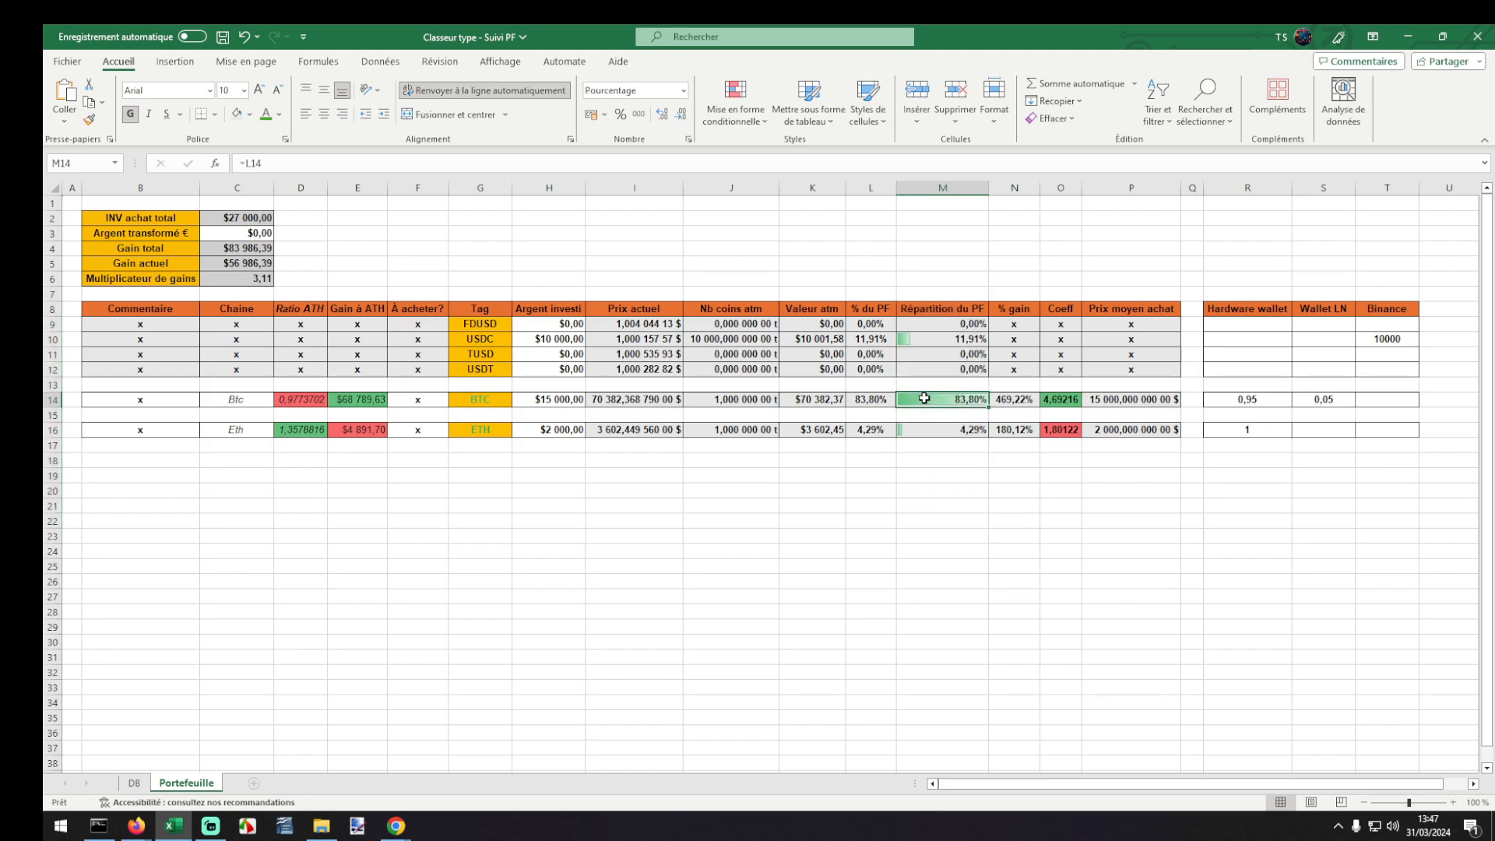
Try 100 and 100% in M7 above the Répartition du PF header to test the data bars, and clear the cell.
click(935, 297)
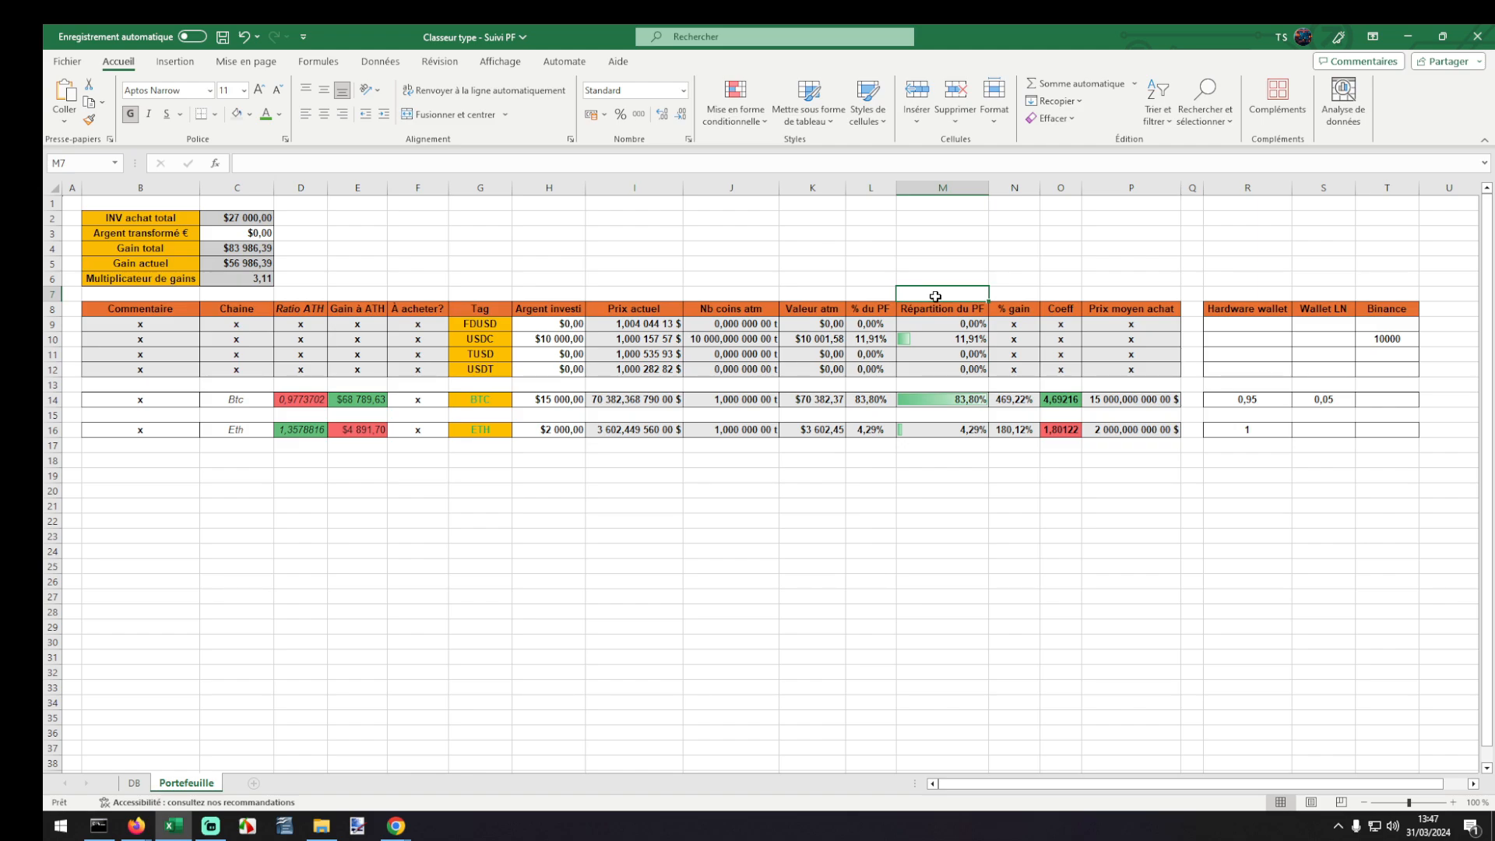
text(100)
key(Return)
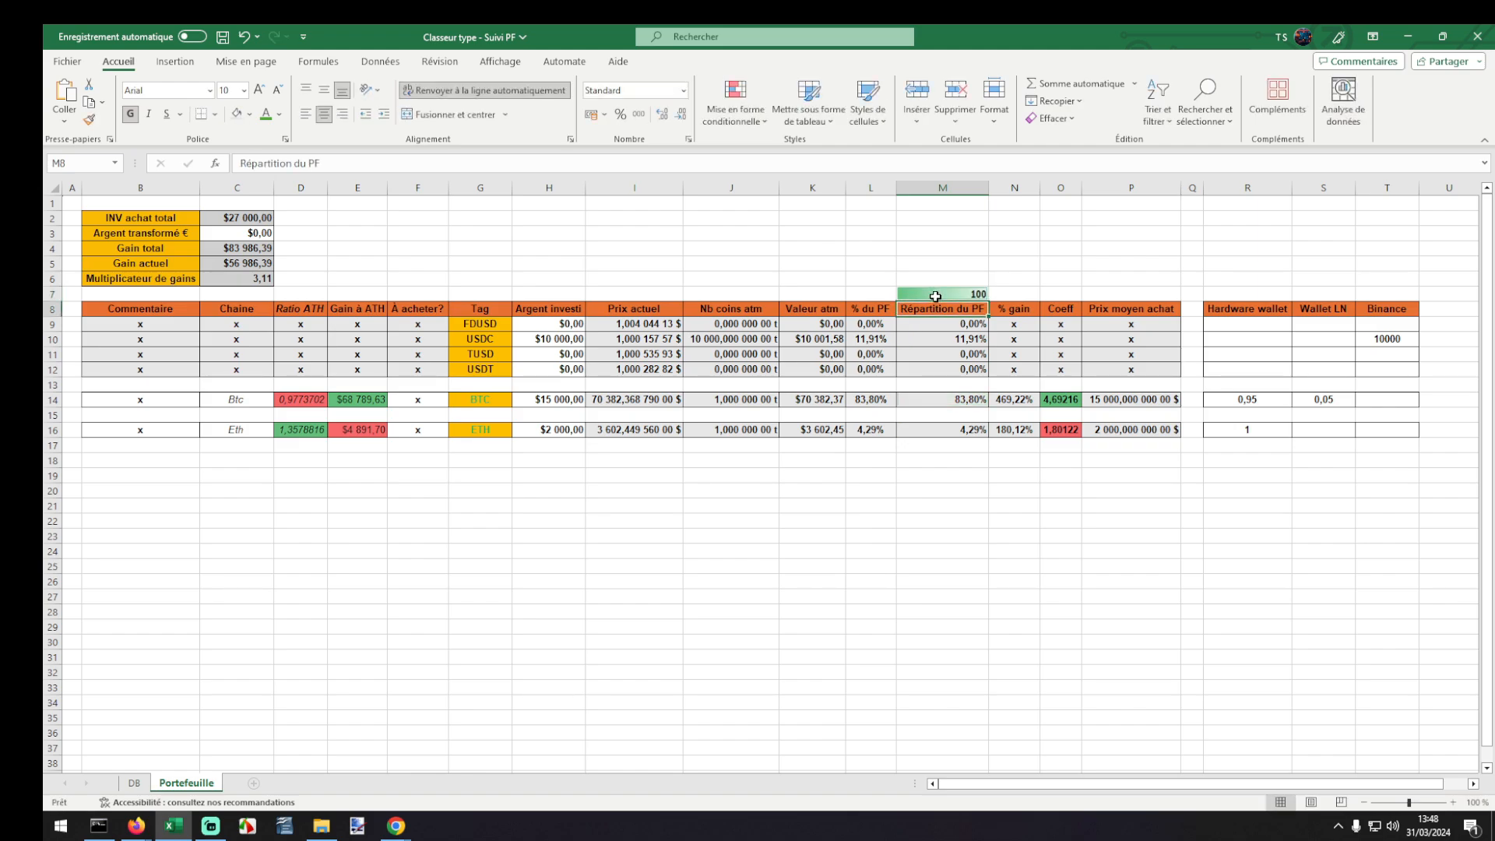
click(940, 296)
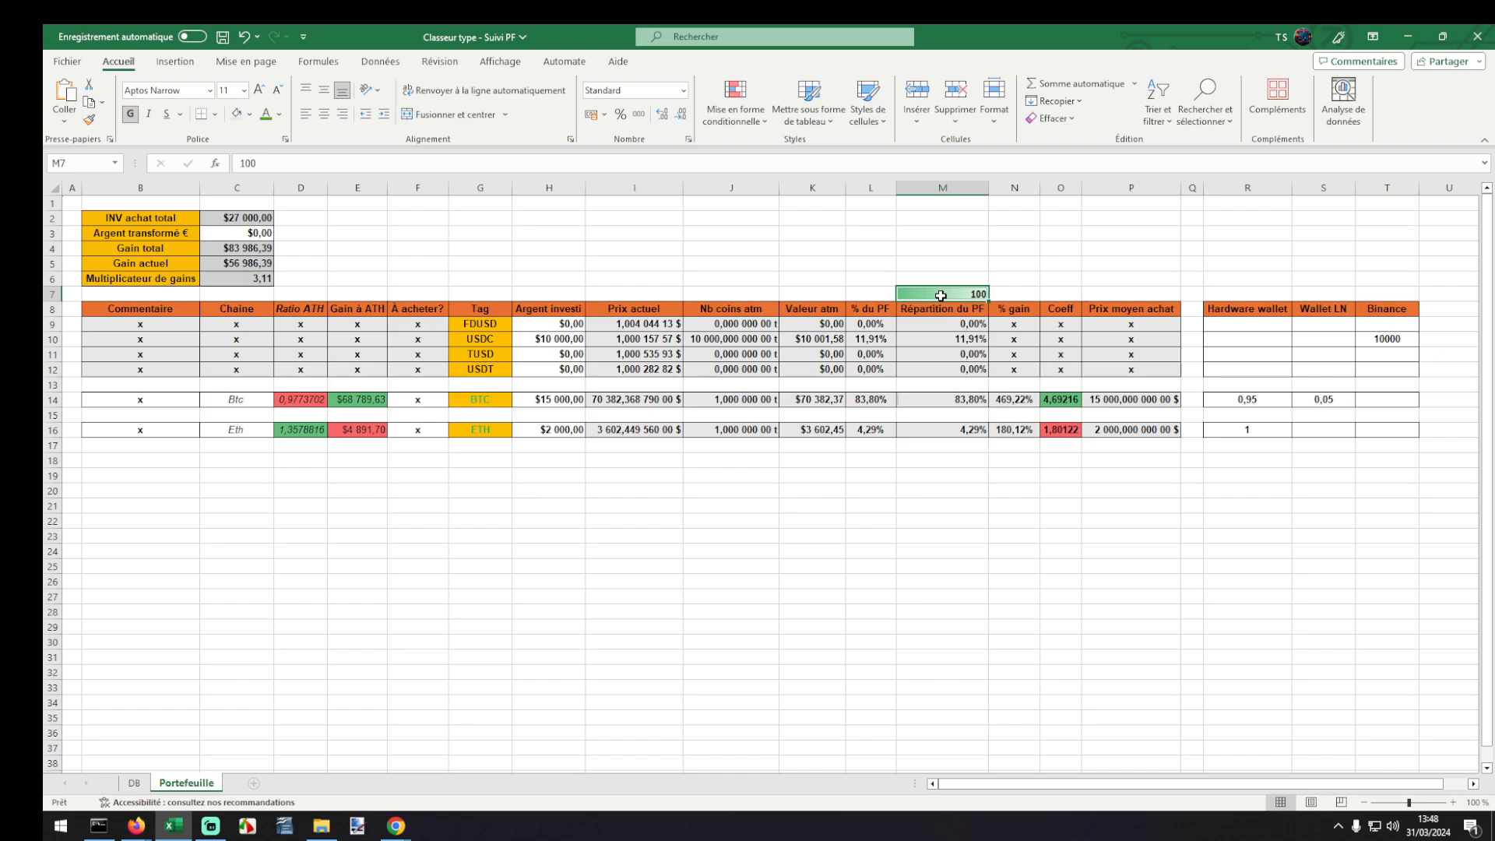
text(100%)
key(Return)
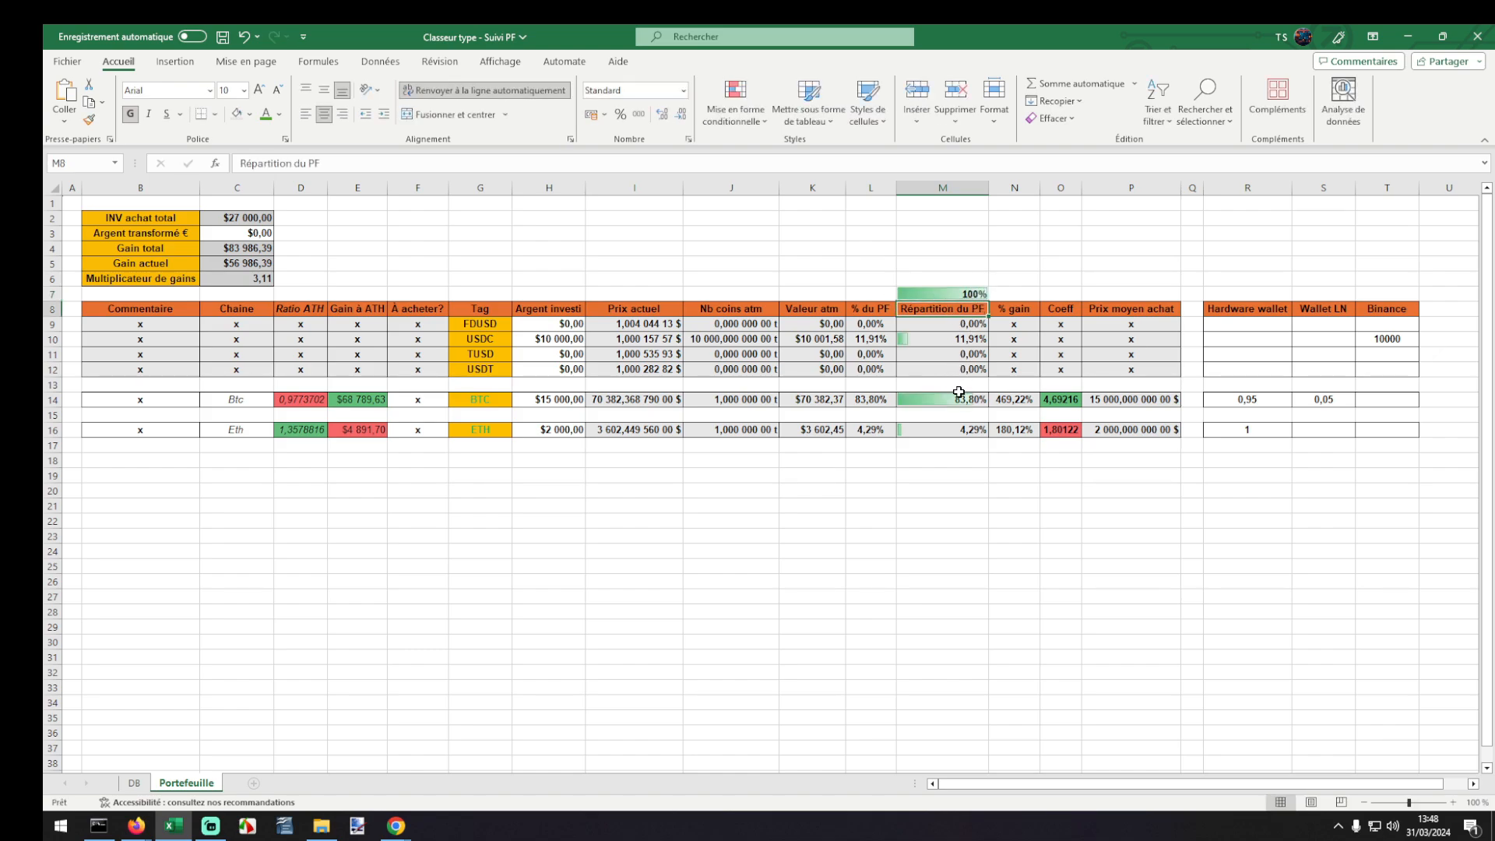
click(958, 295)
key(Delete)
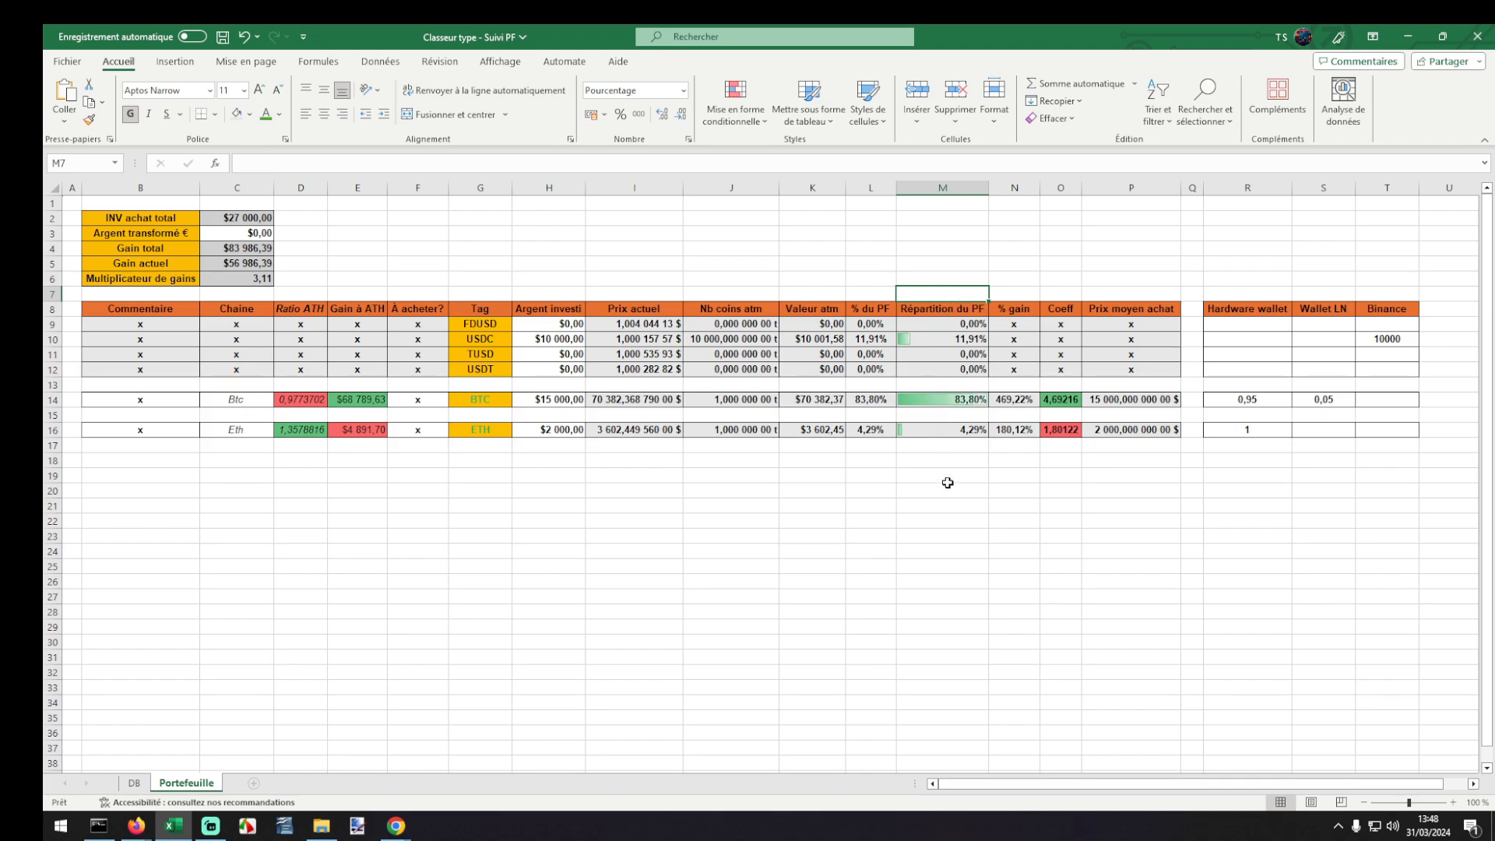
Inspect the BTC row's % gain, Coeff and Prix moyen achat formulas in N14, O14 and P14.
double_click(1010, 399)
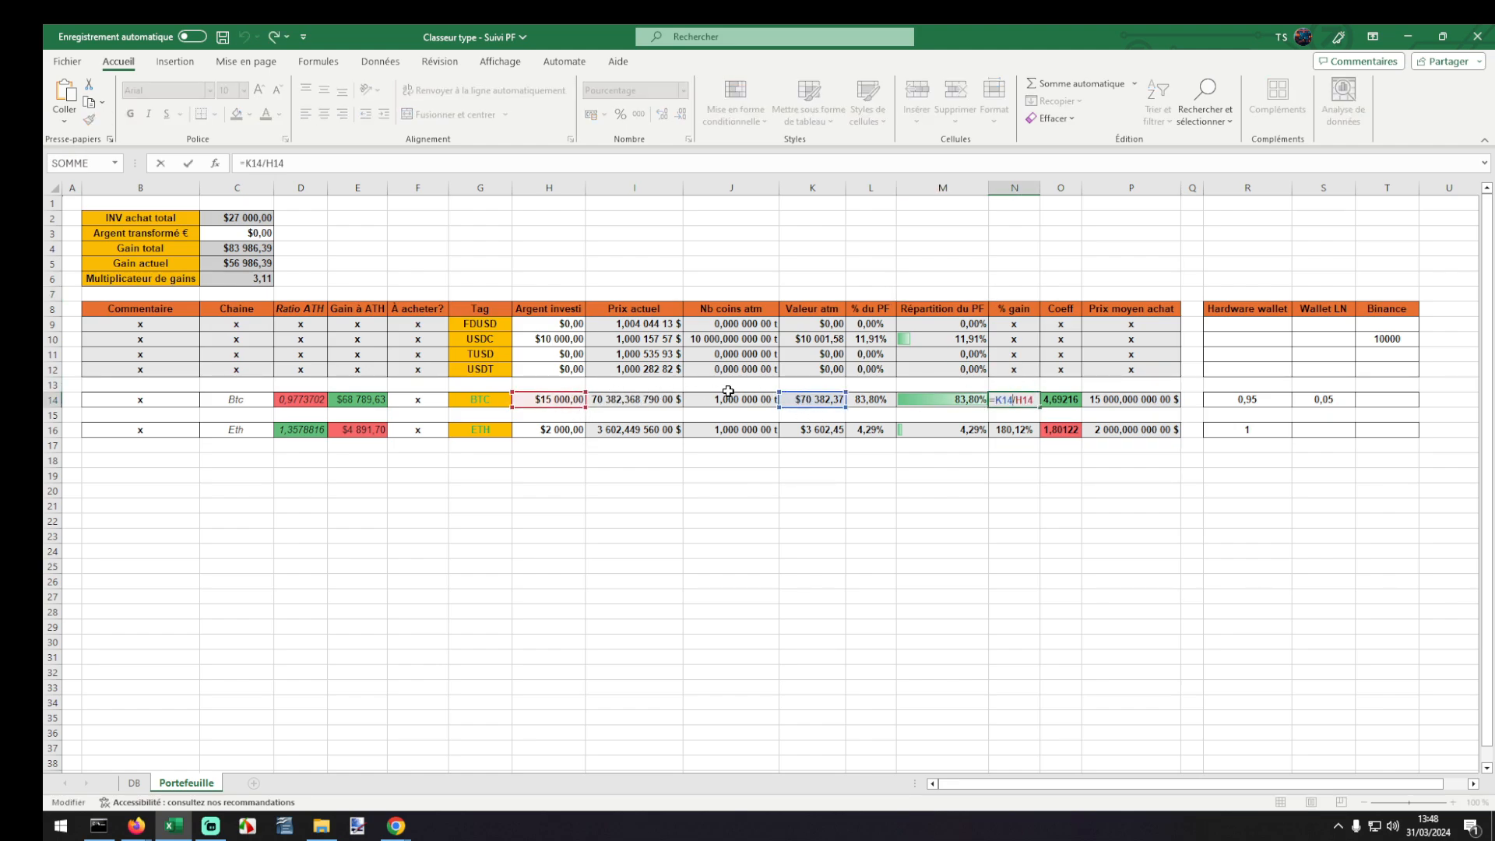
click(1056, 402)
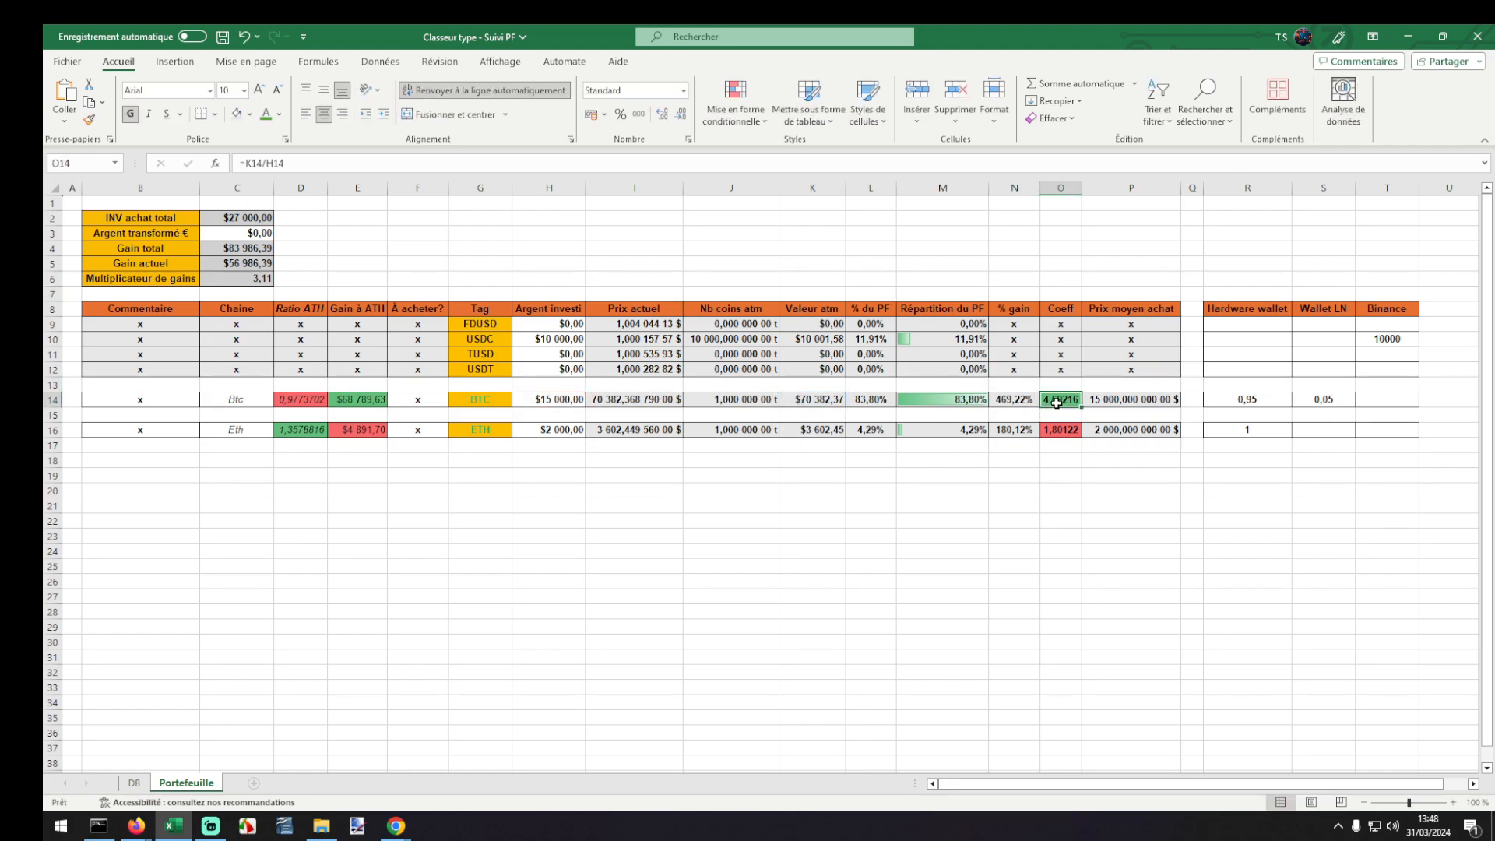
double_click(1056, 402)
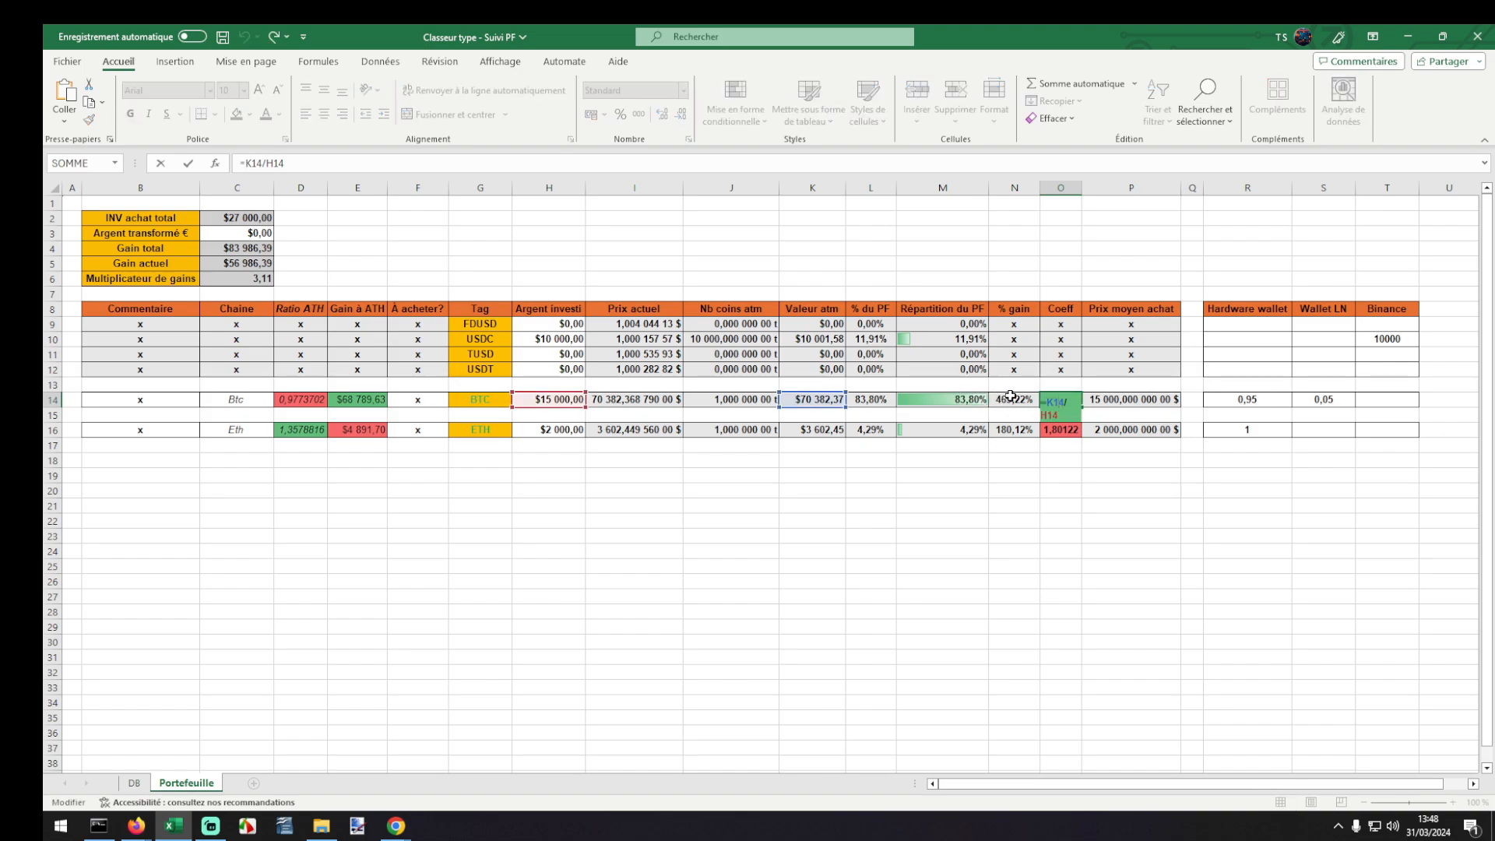
key(Tab)
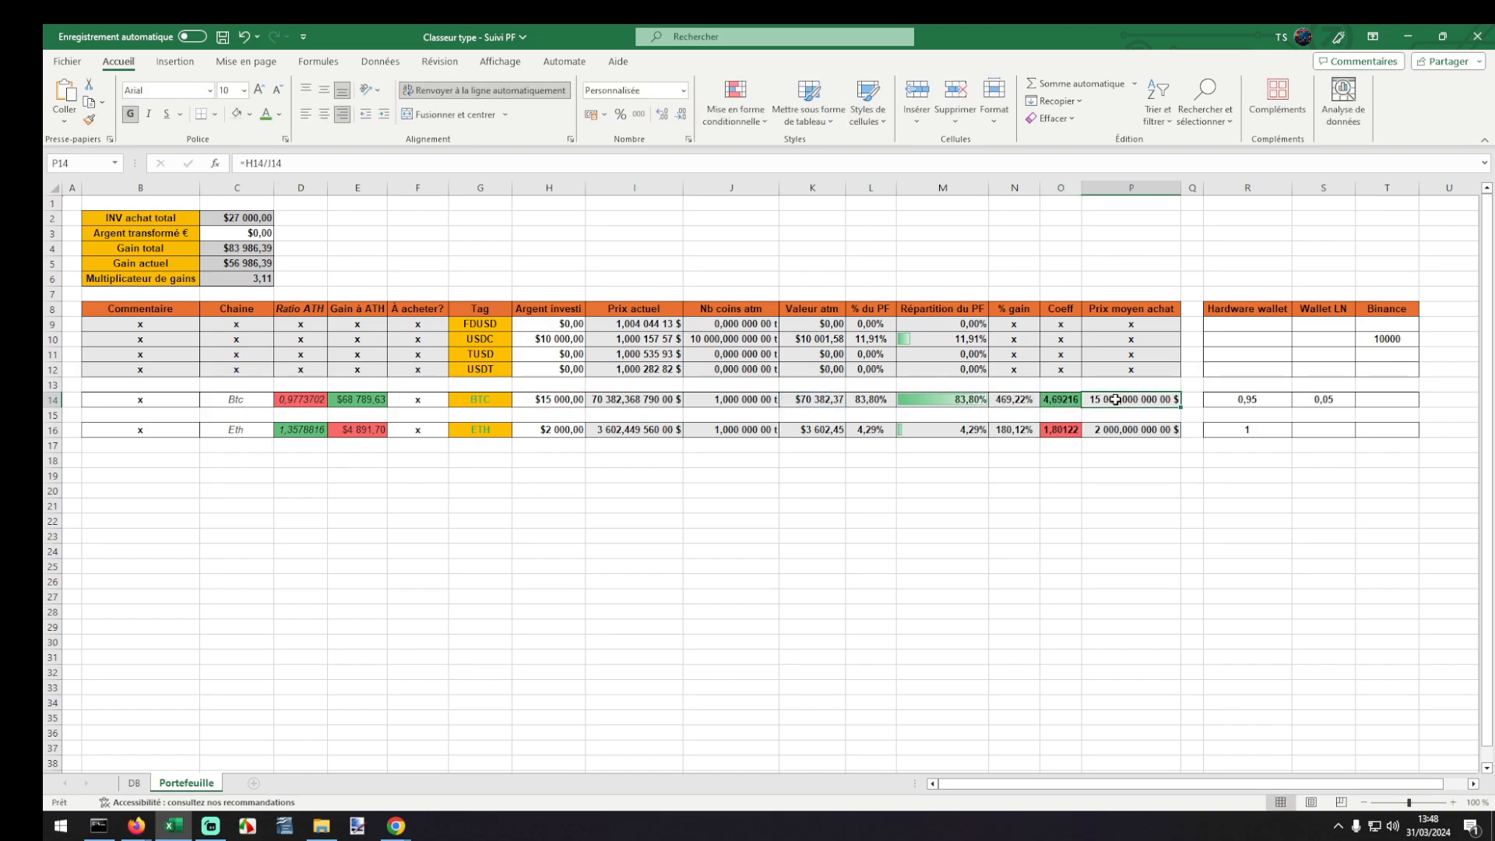
double_click(1114, 399)
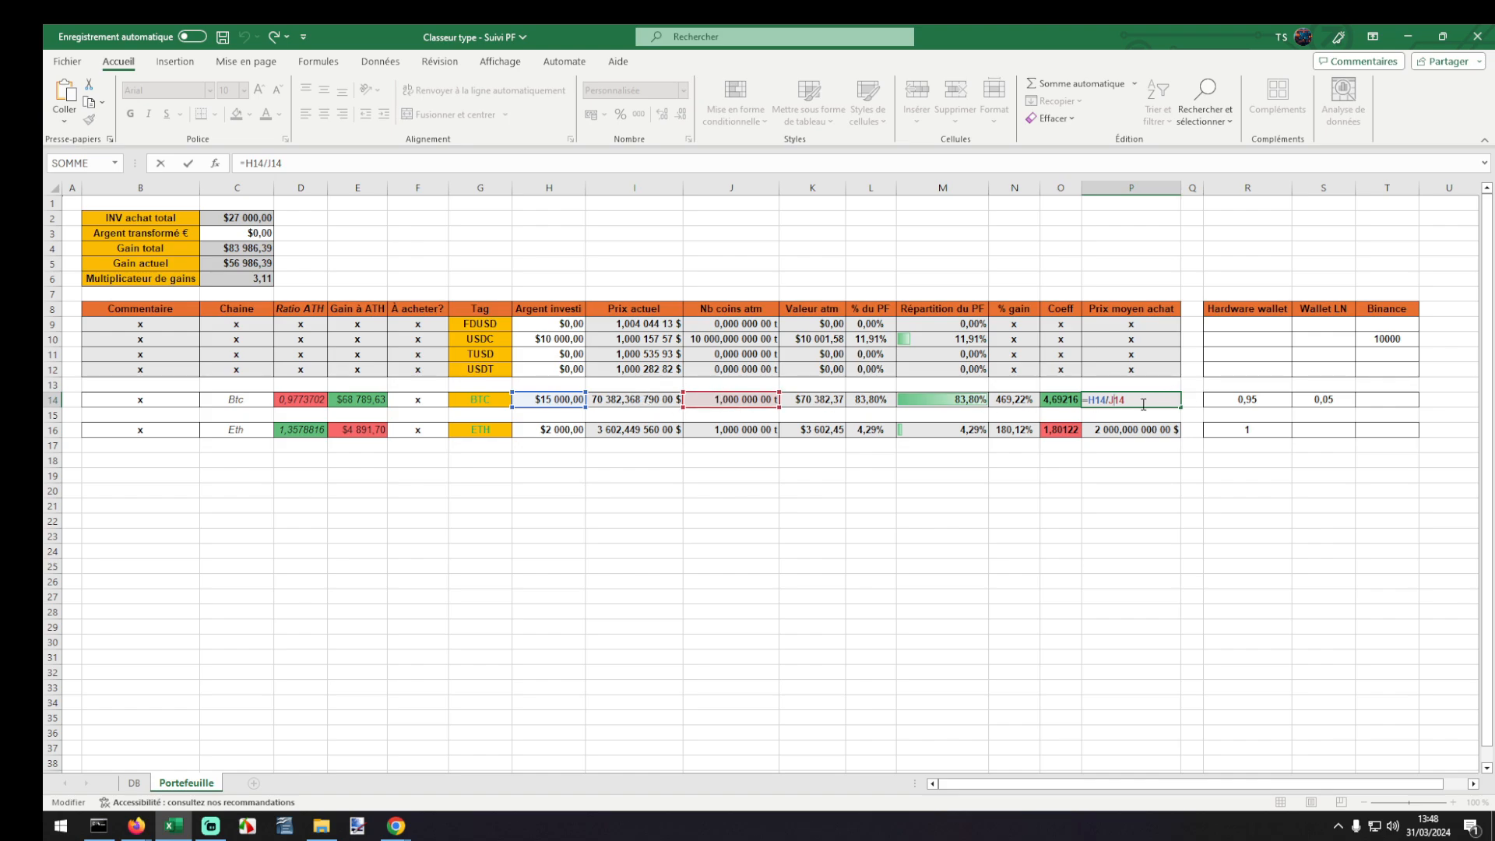
key(Tab)
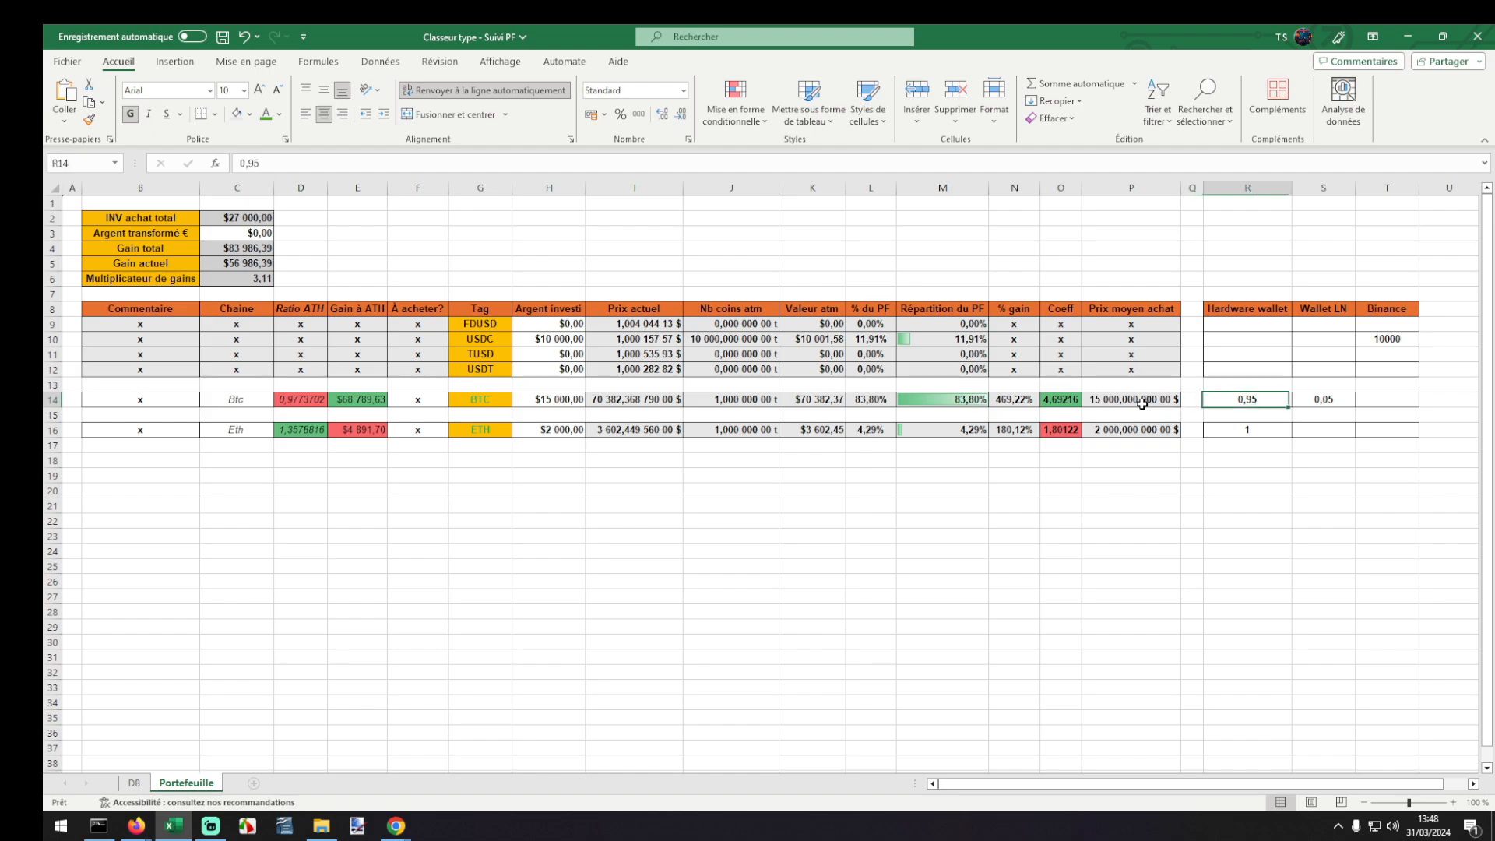
Review the wallet columns, set the BTC Hardware wallet amount in R14 to 1,95, and check Gain total in C4.
drag(1246, 309, 1392, 434)
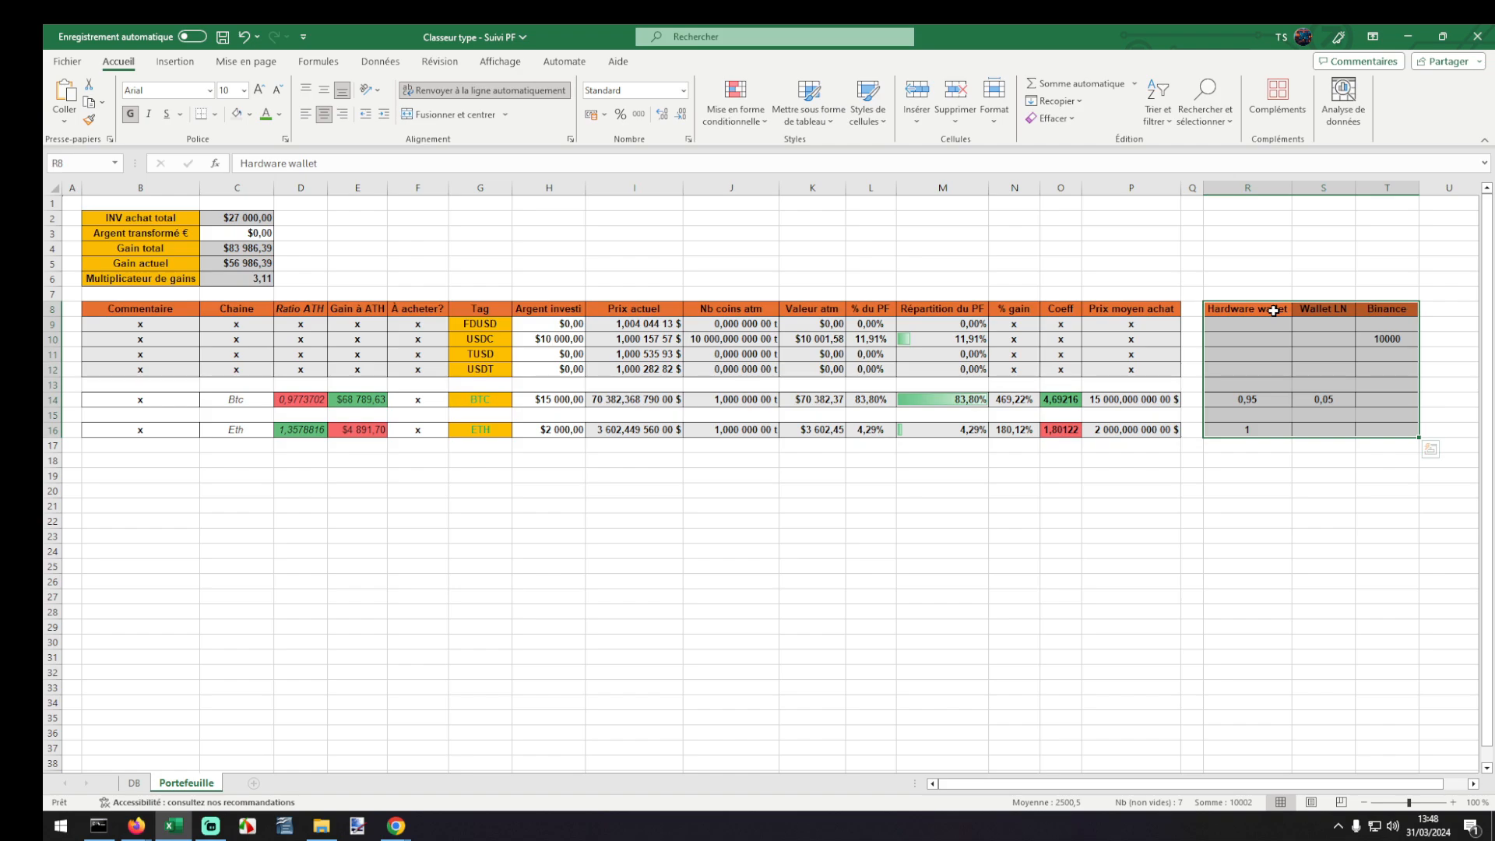
click(1275, 395)
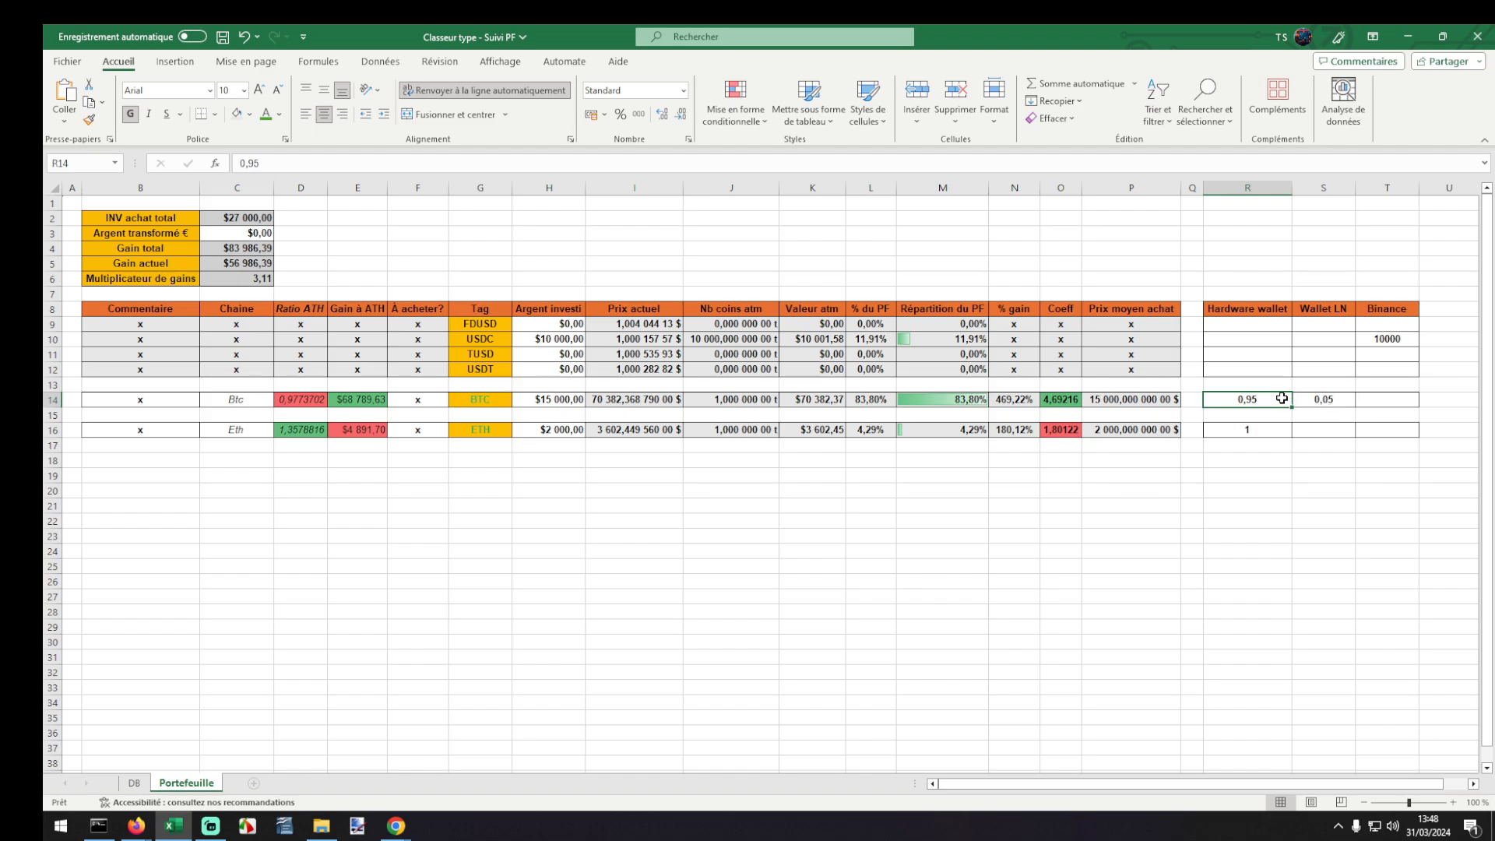
text(1,95)
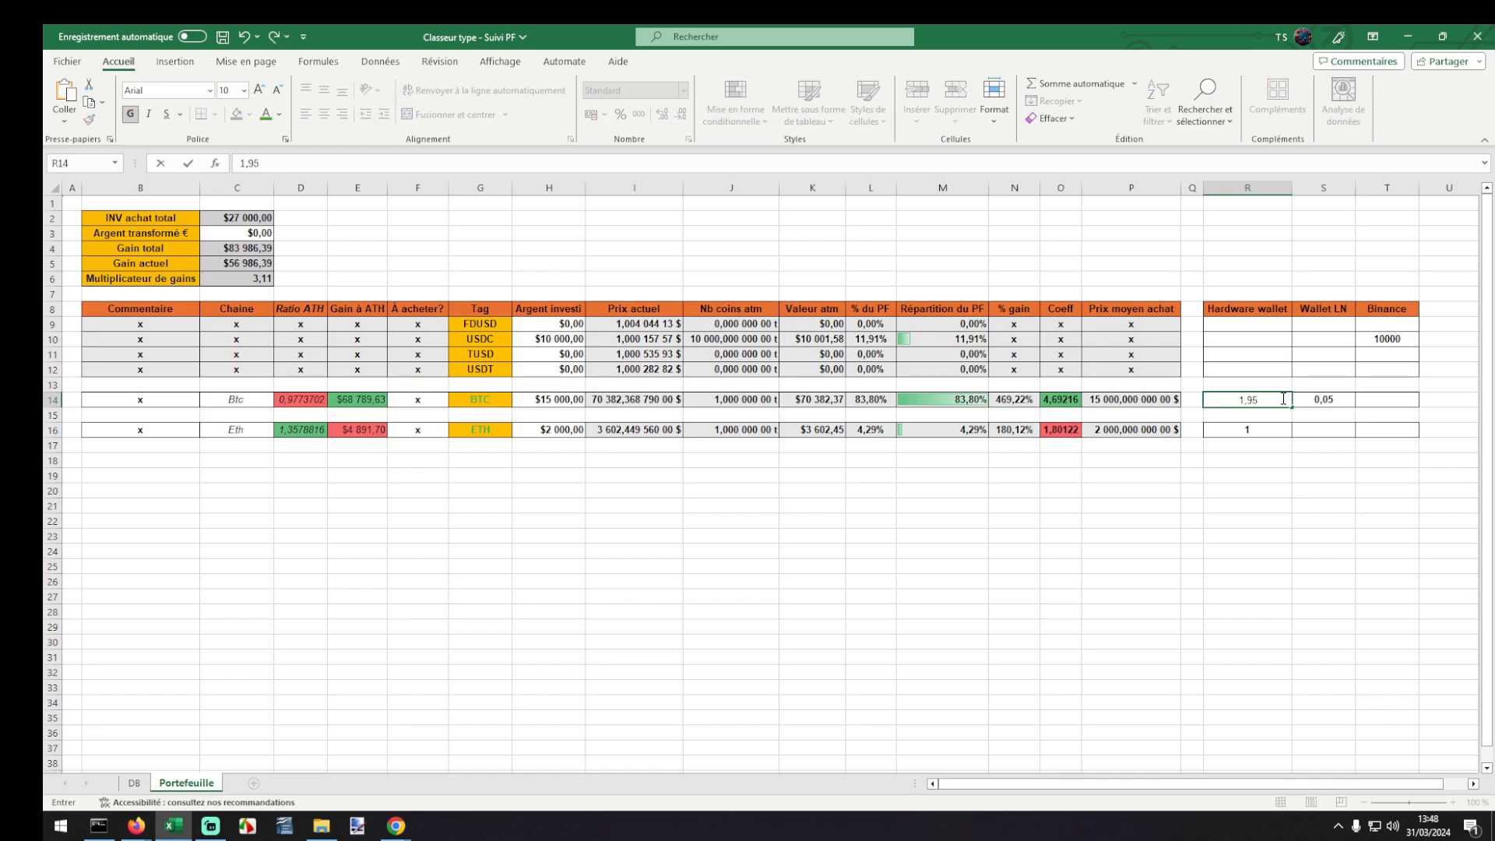
key(Return)
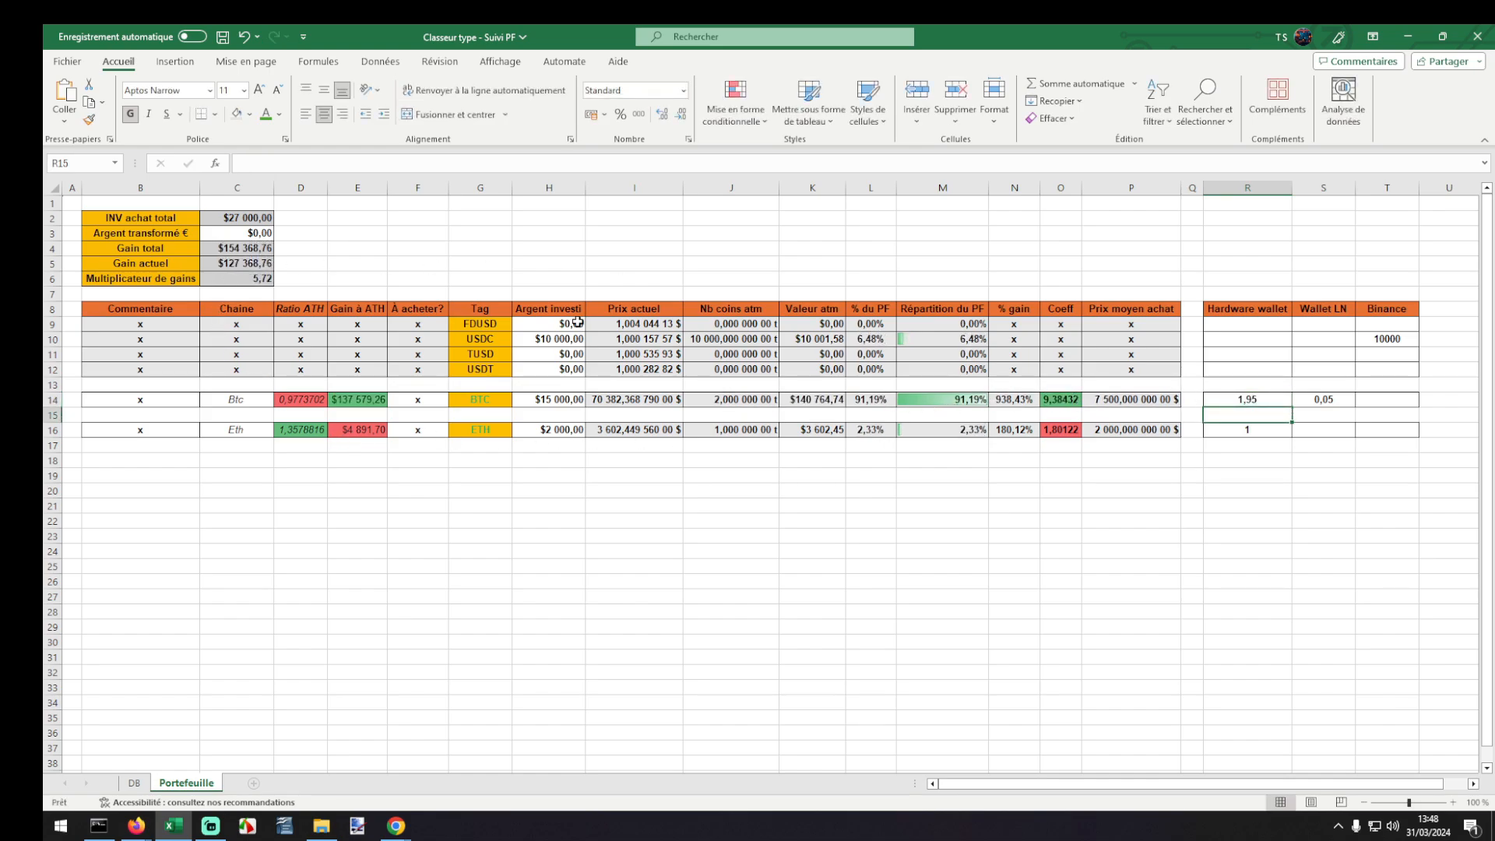
click(222, 246)
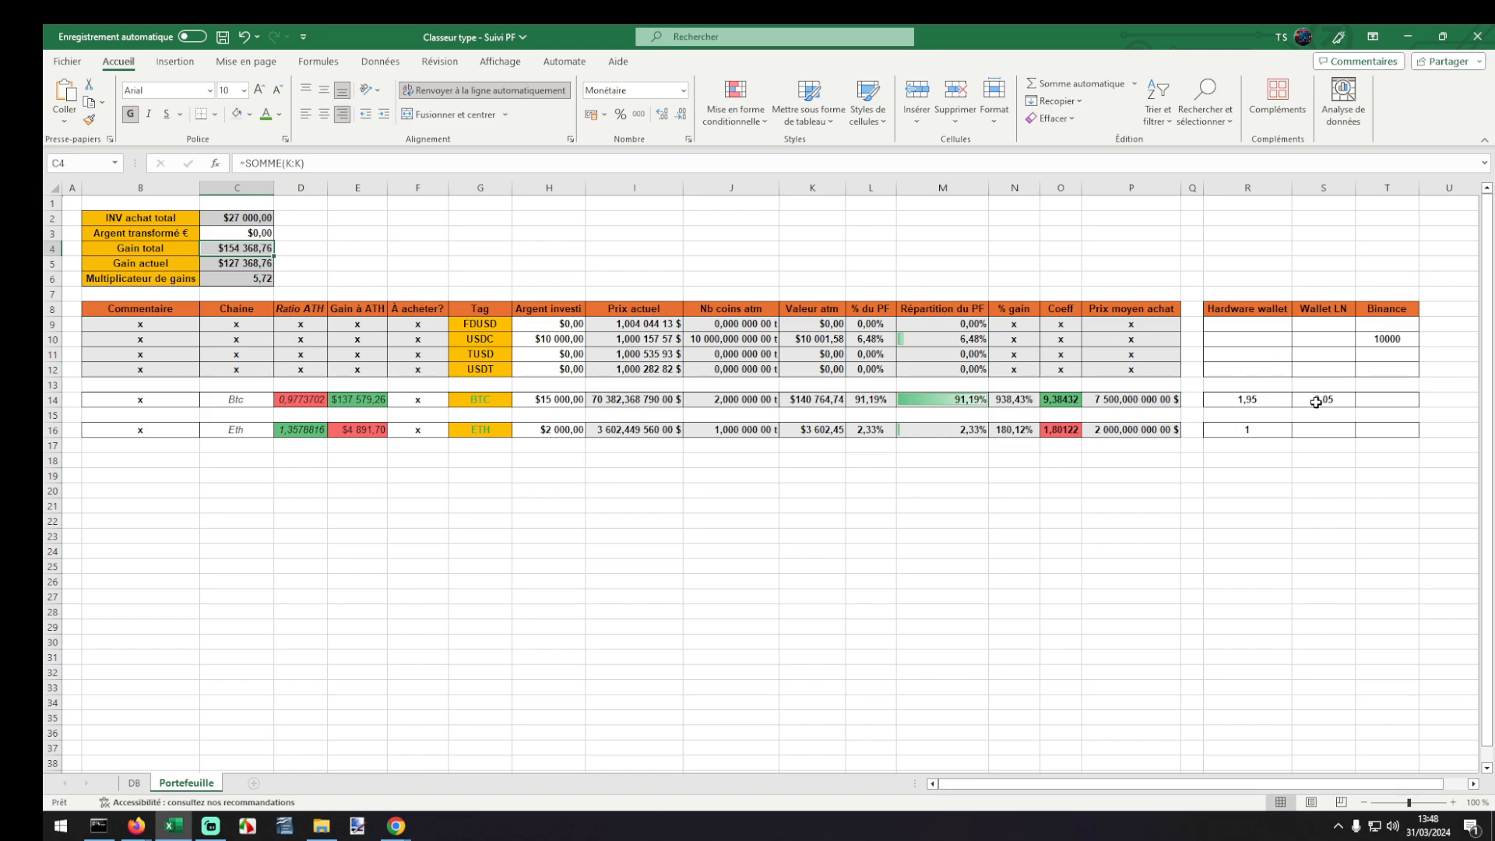
drag(1319, 399, 1277, 404)
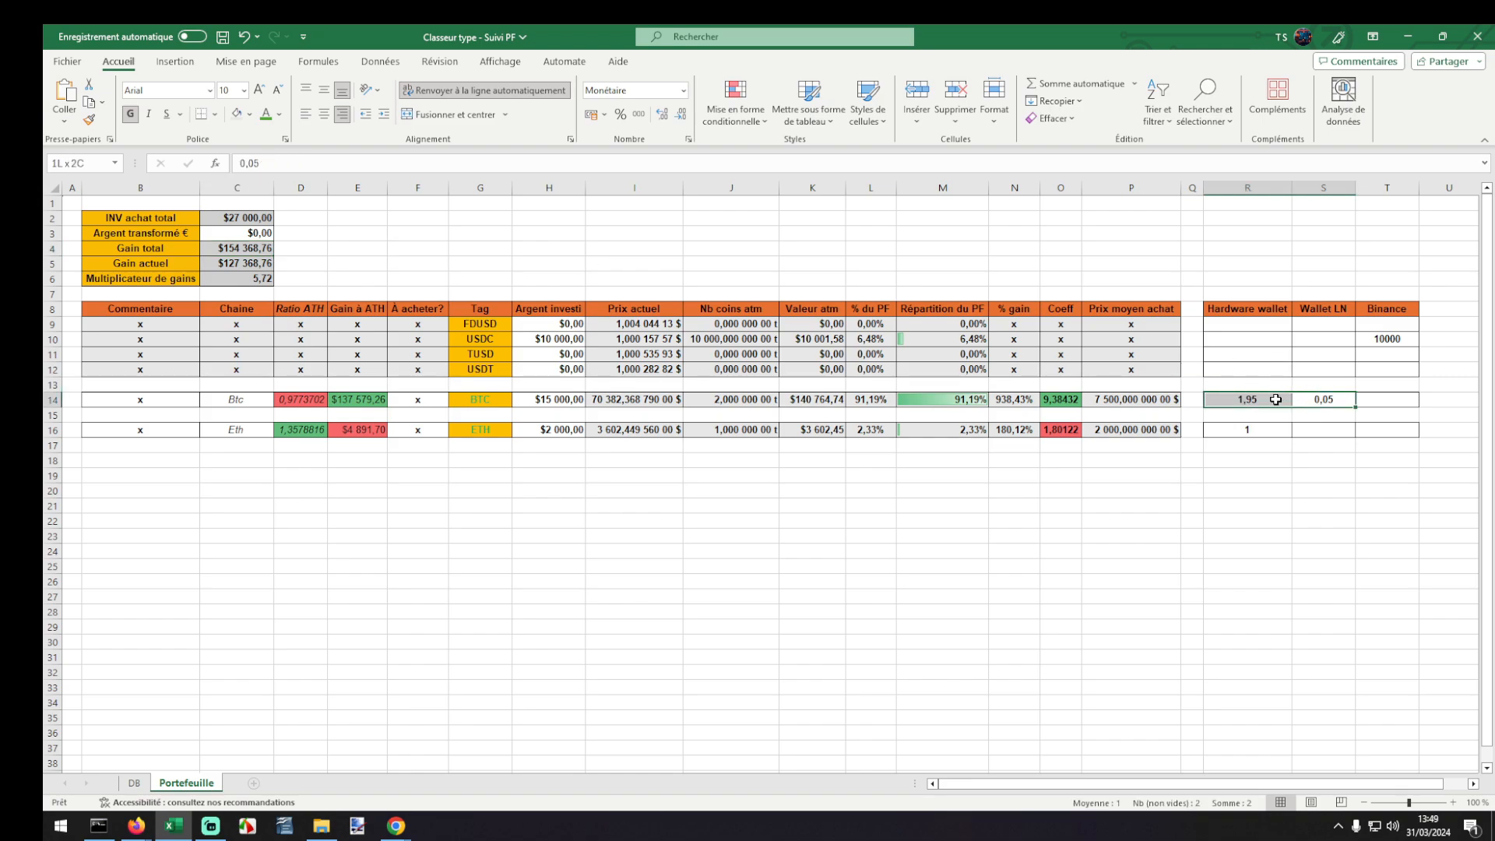
Clear the USDC holding under Binance in T10 and the USDC Argent investi amount in H10.
click(1383, 340)
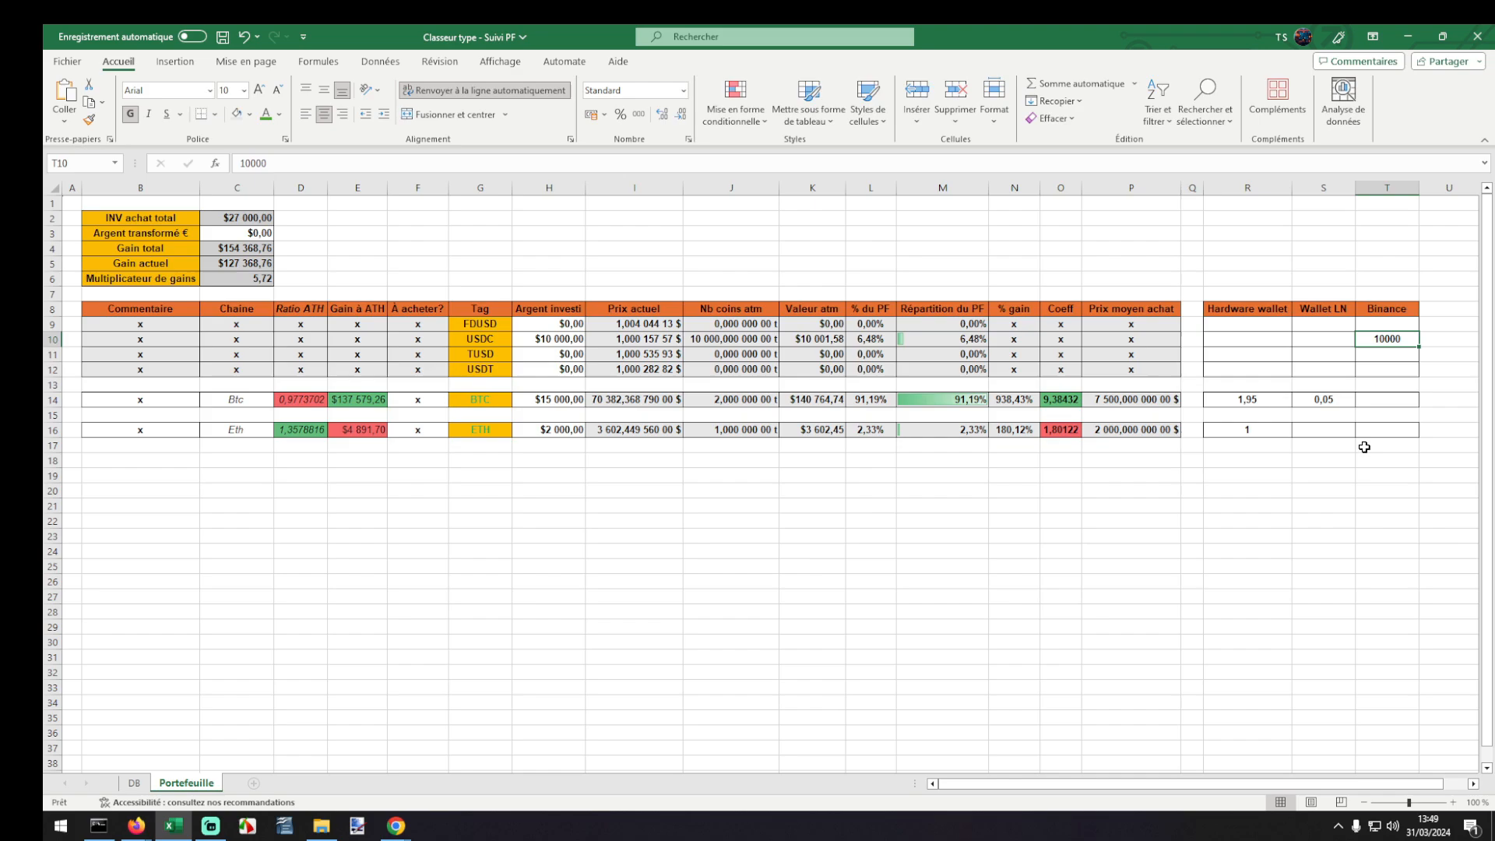
key(Delete)
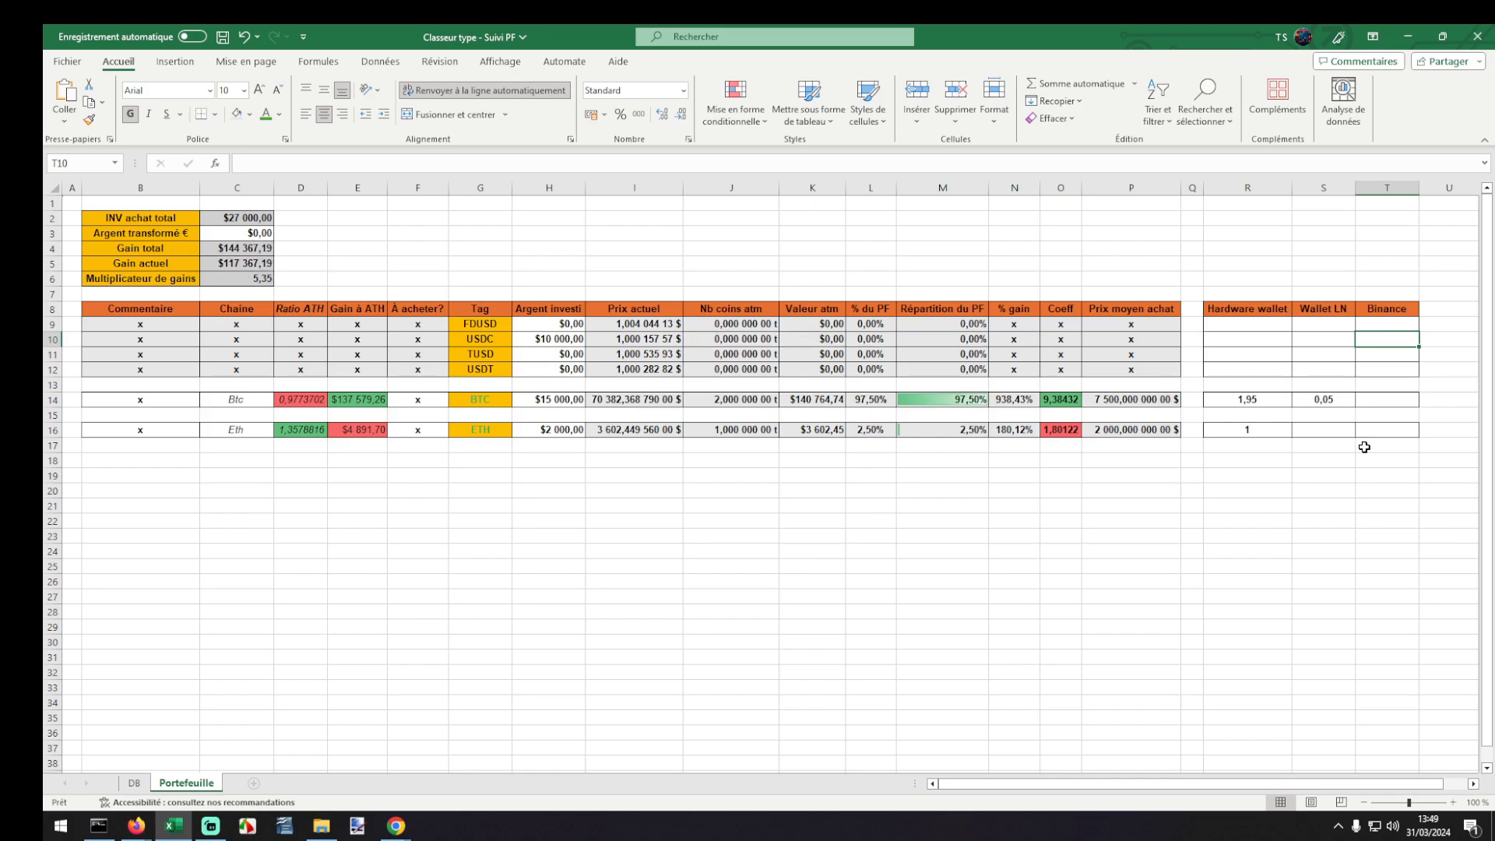
click(543, 343)
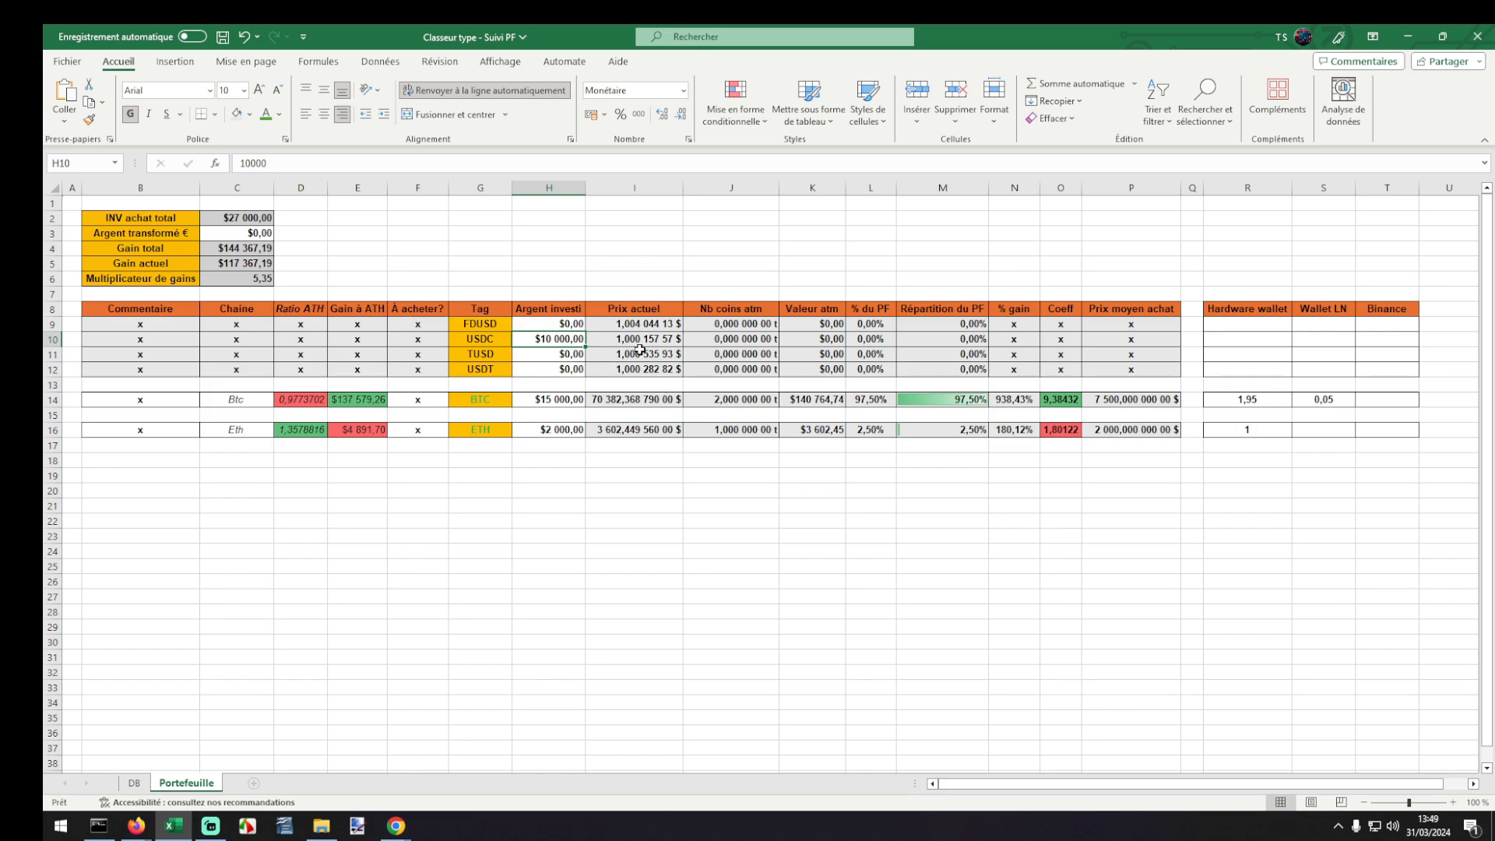
key(Delete)
Enter =15000+10000 as the BTC Argent investi in H14 and check the entry.
key(Down)
key(Down)
key(Down)
key(Down)
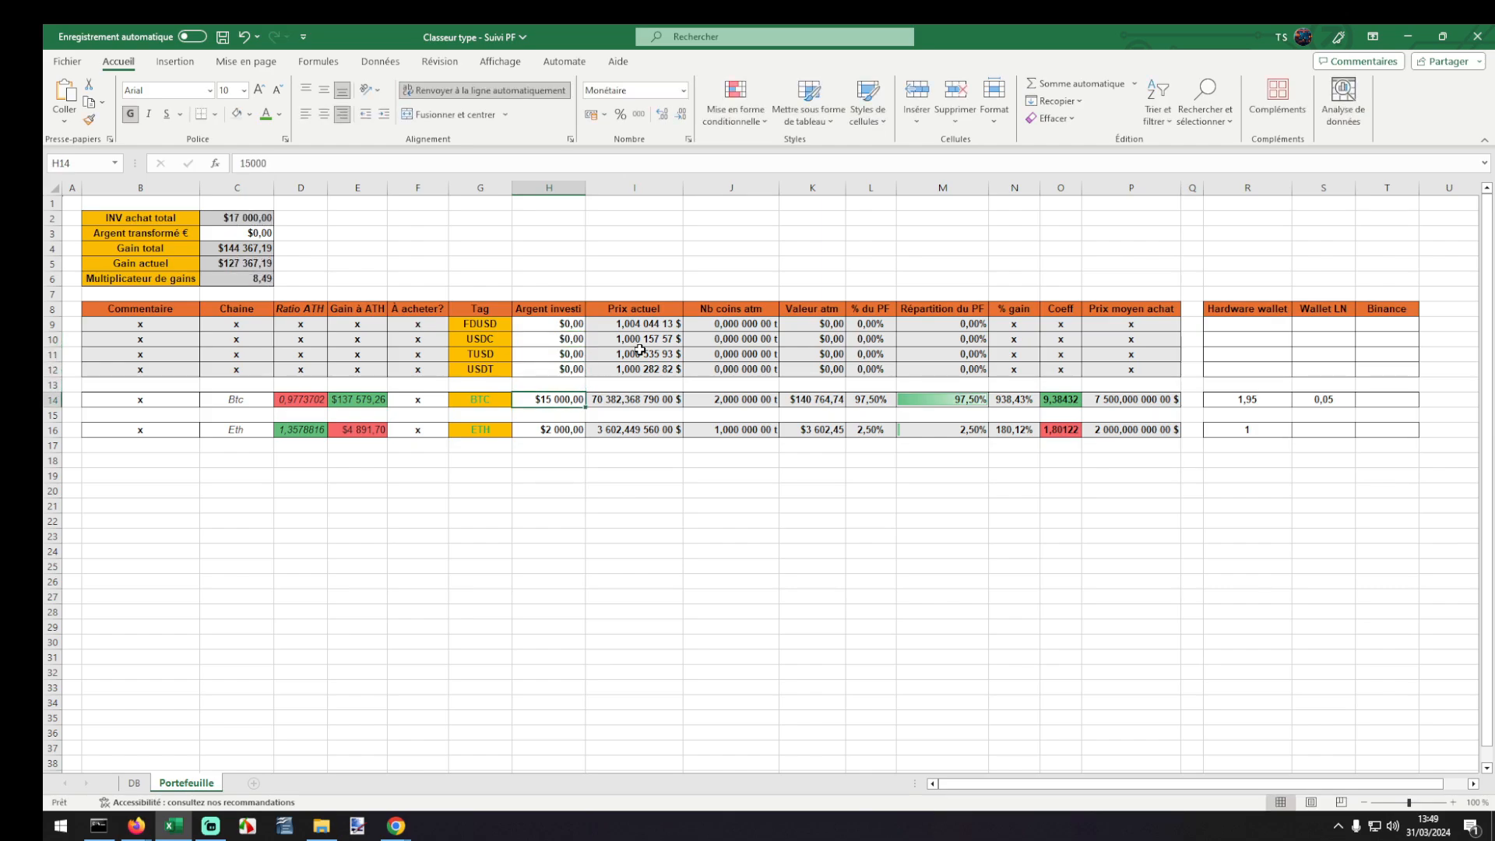
text(=15000)
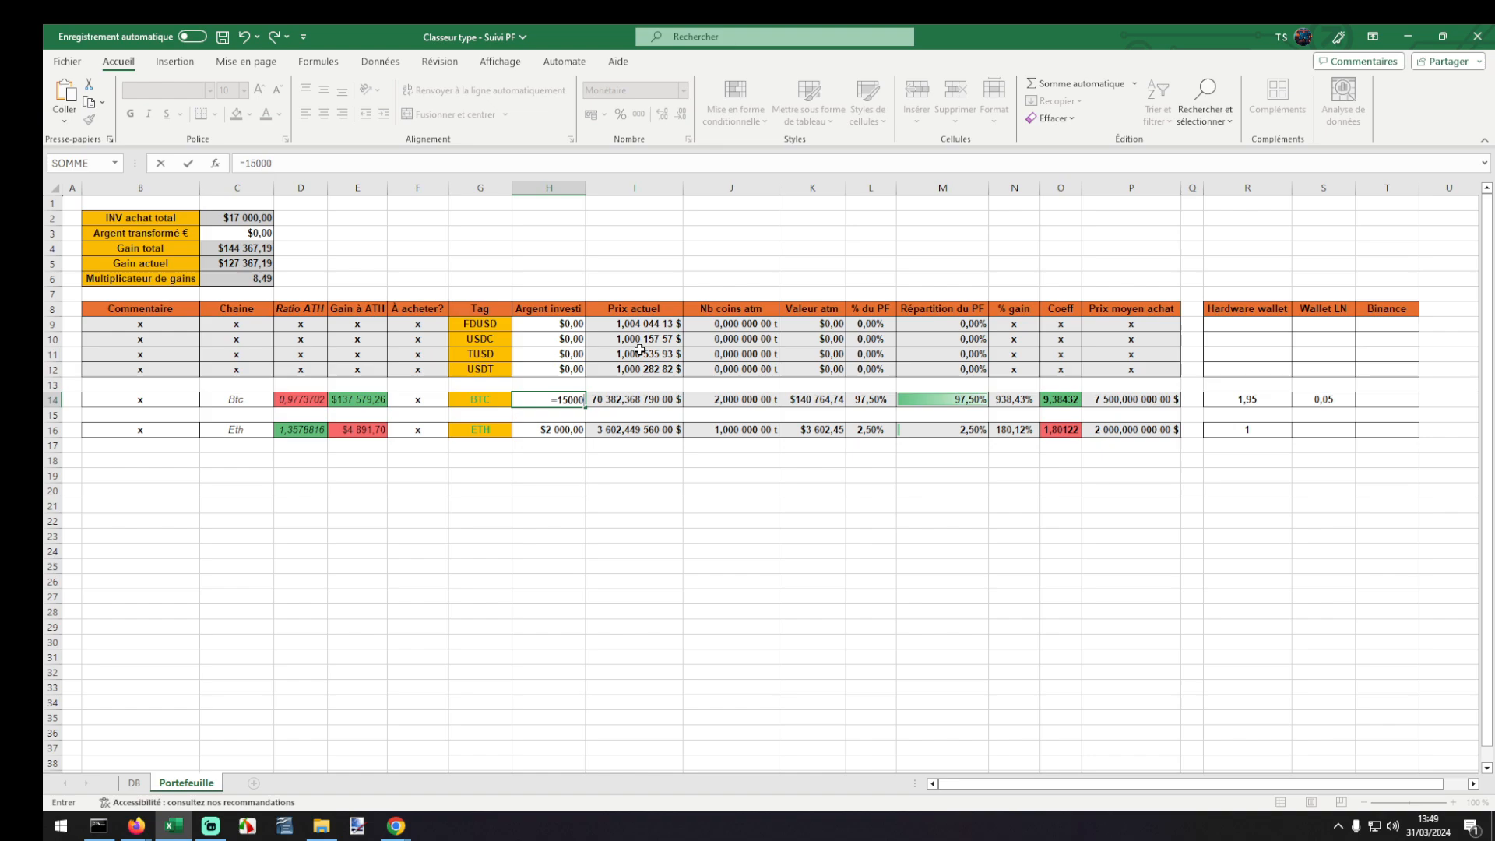
text(+10000)
key(Return)
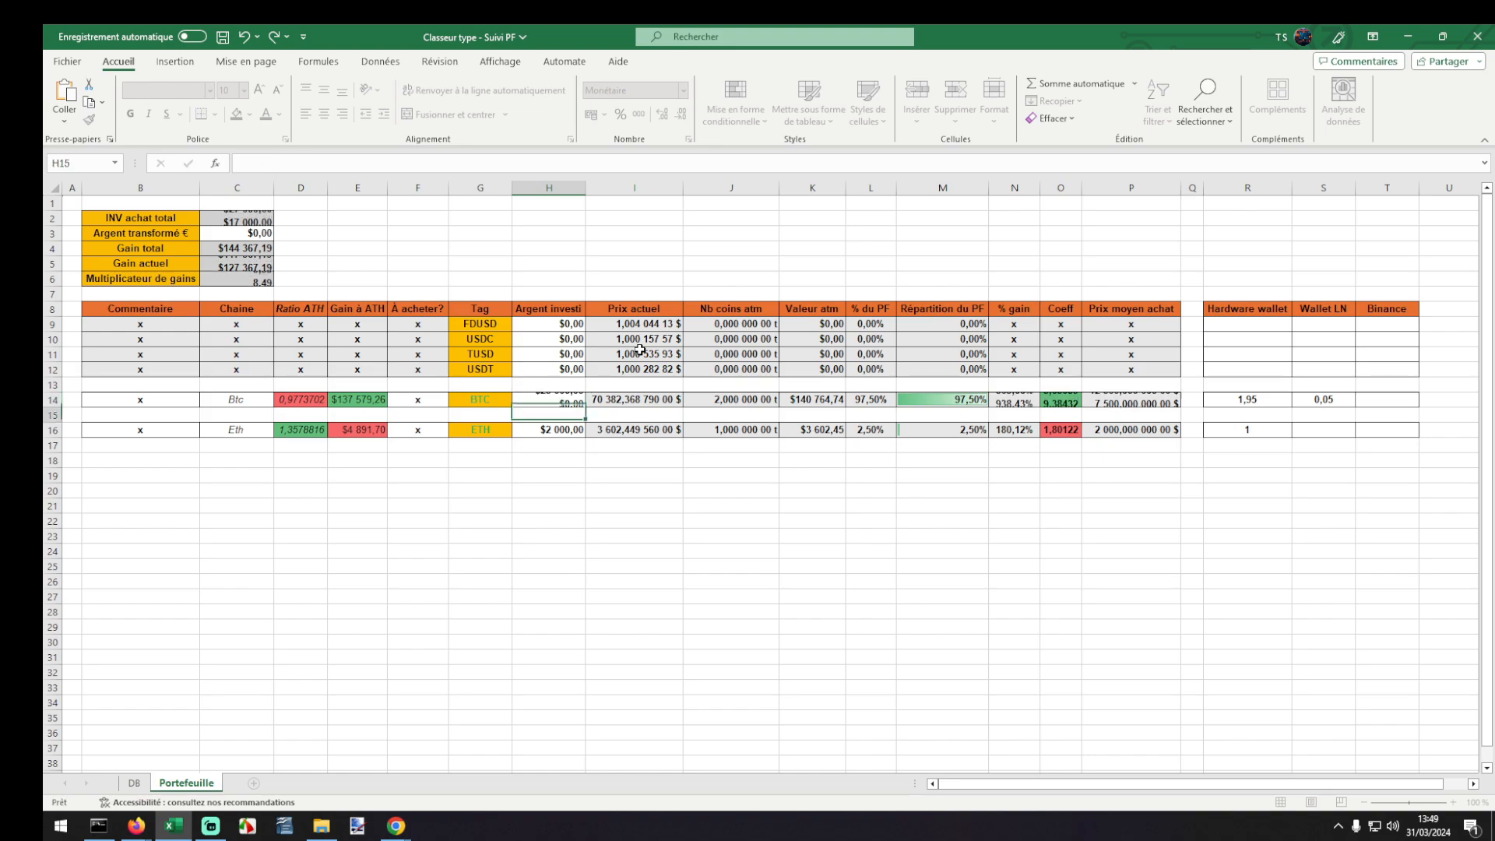
click(552, 401)
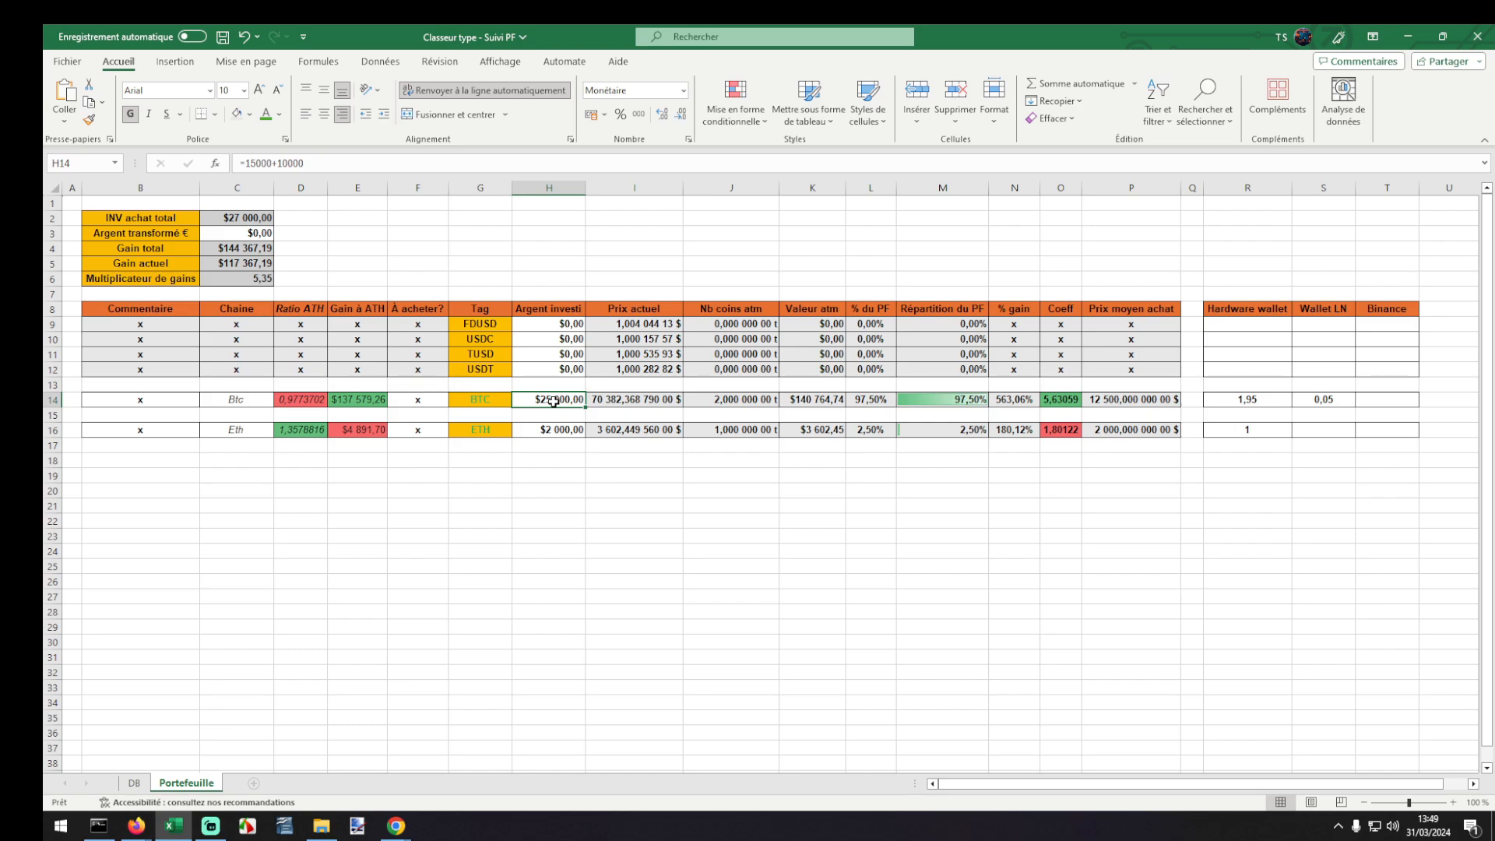
Review BTC's Prix moyen achat formula in P14, its Wallet LN amount in S14 and the whole Prix moyen achat column.
click(1162, 402)
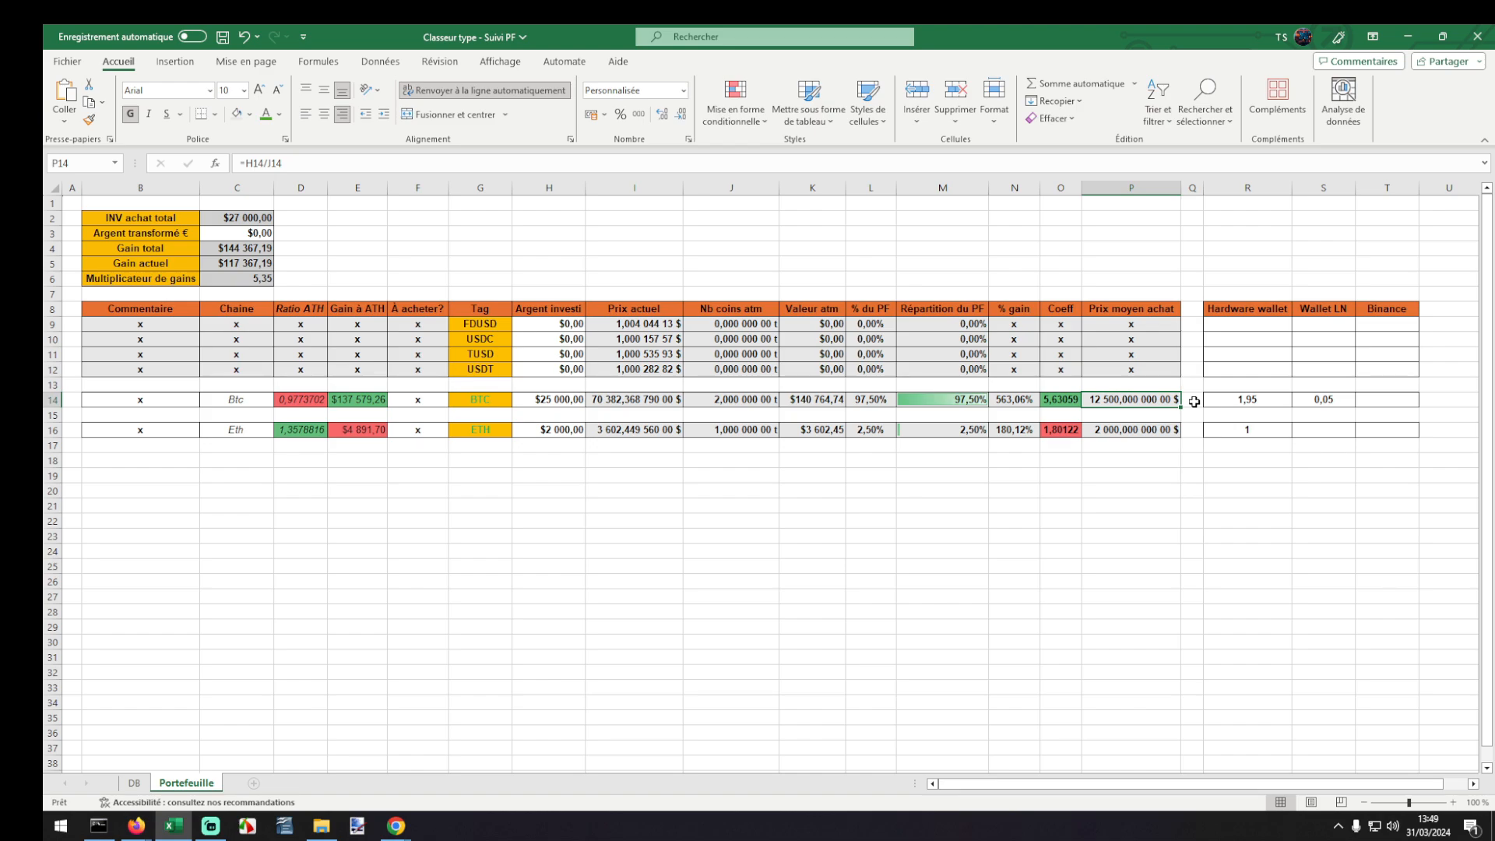
click(1302, 398)
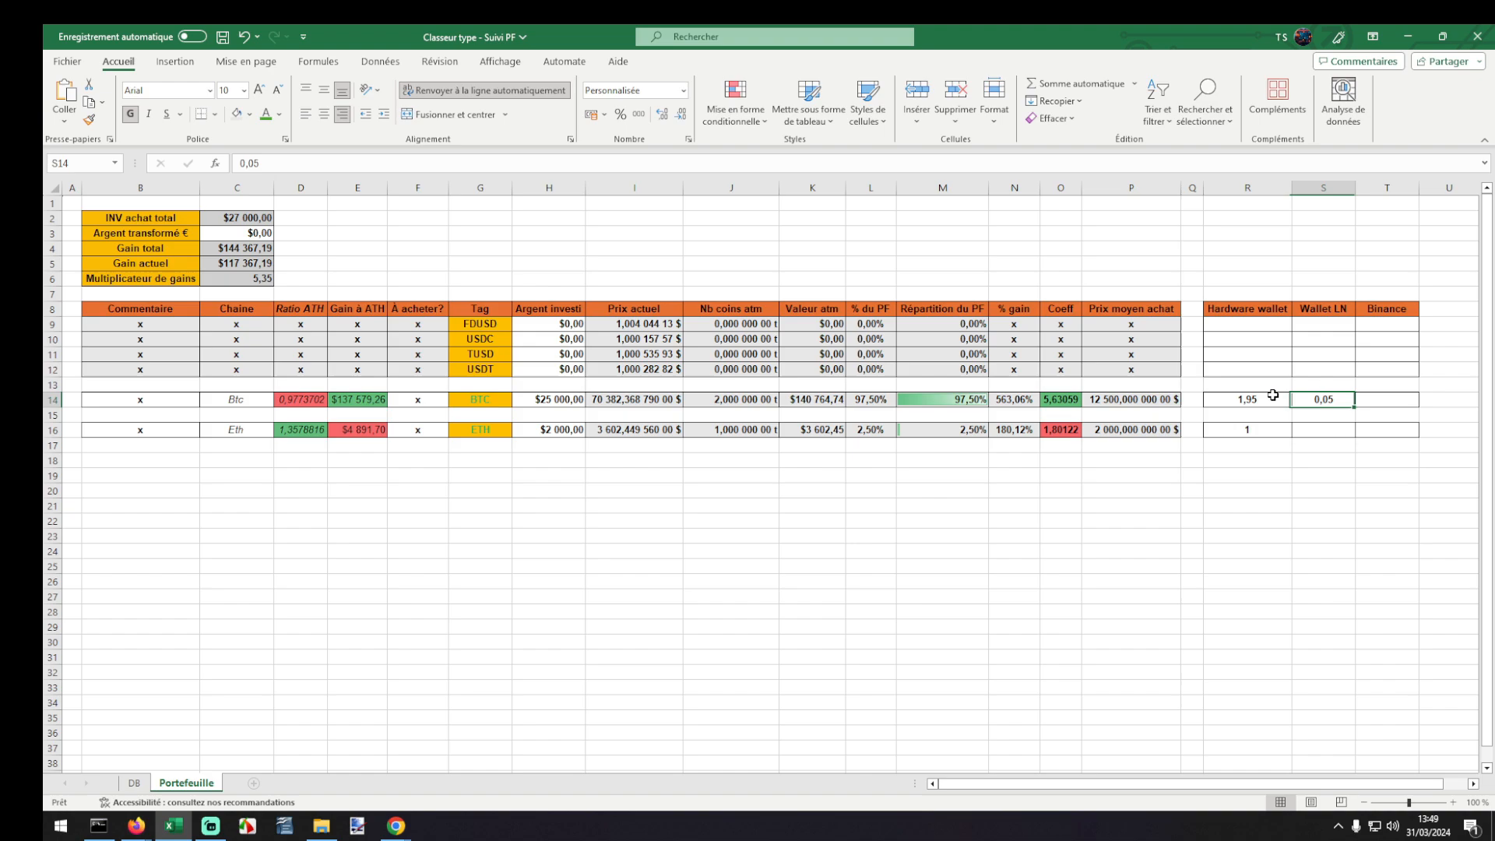
click(1139, 186)
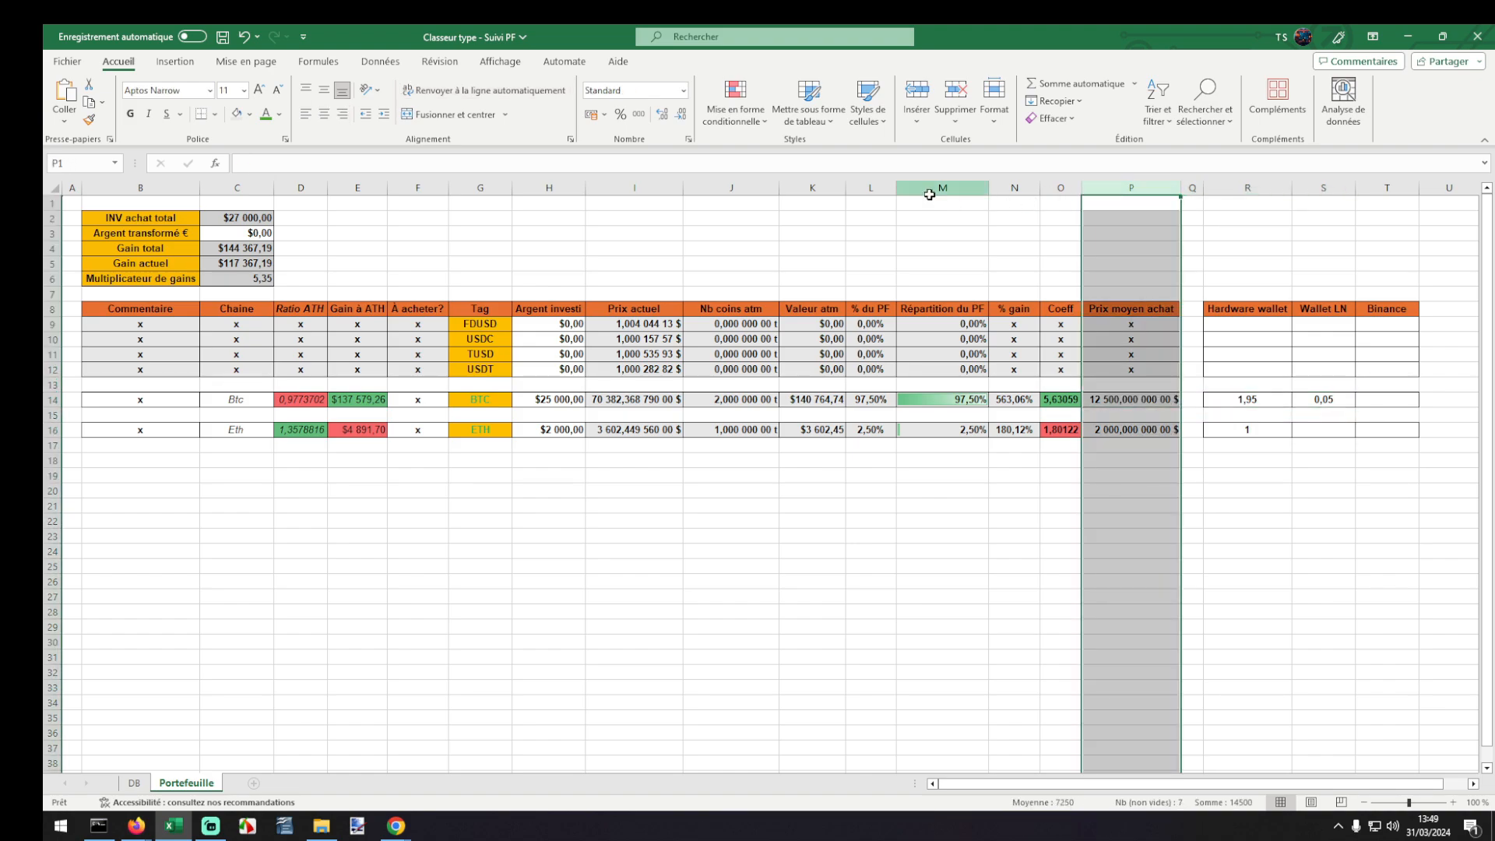
Review the Répartition du PF and Coeff columns and look through the conditional formatting colour scales available for Coeff.
click(929, 192)
click(1059, 188)
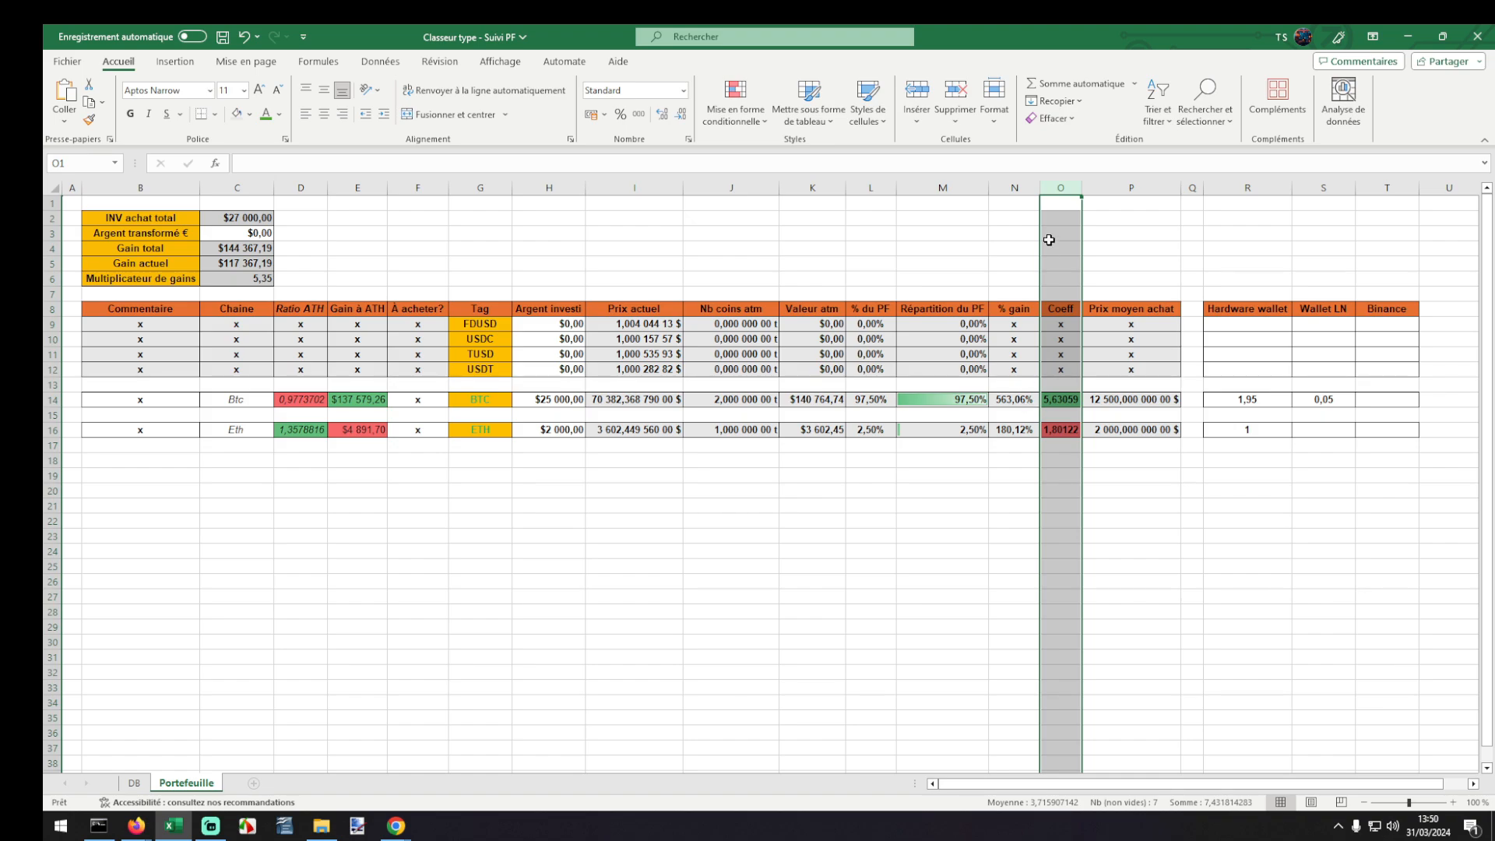
click(1064, 189)
click(736, 109)
mouse_move(759, 249)
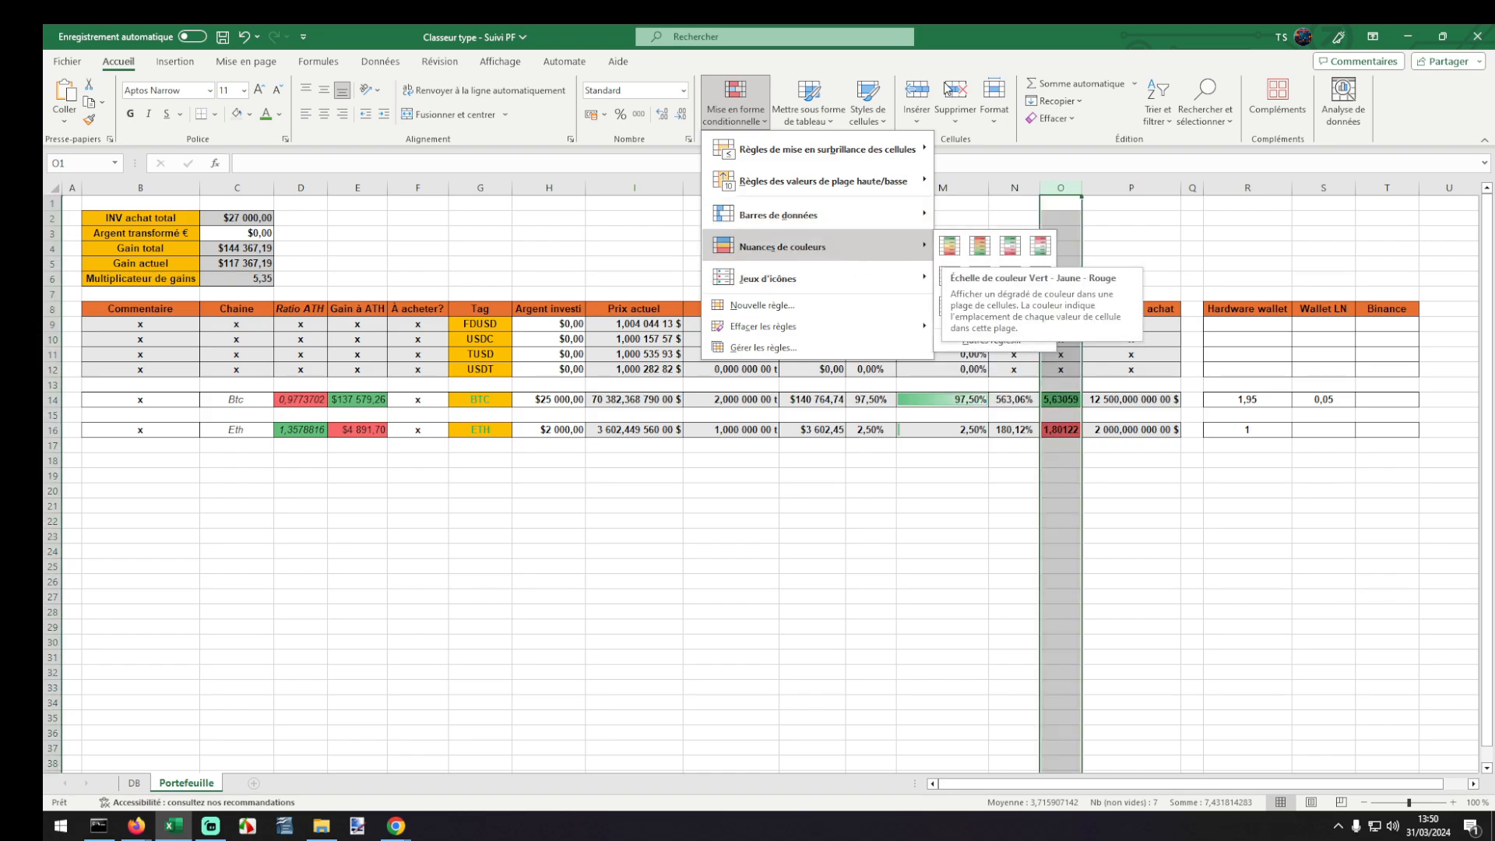
click(941, 26)
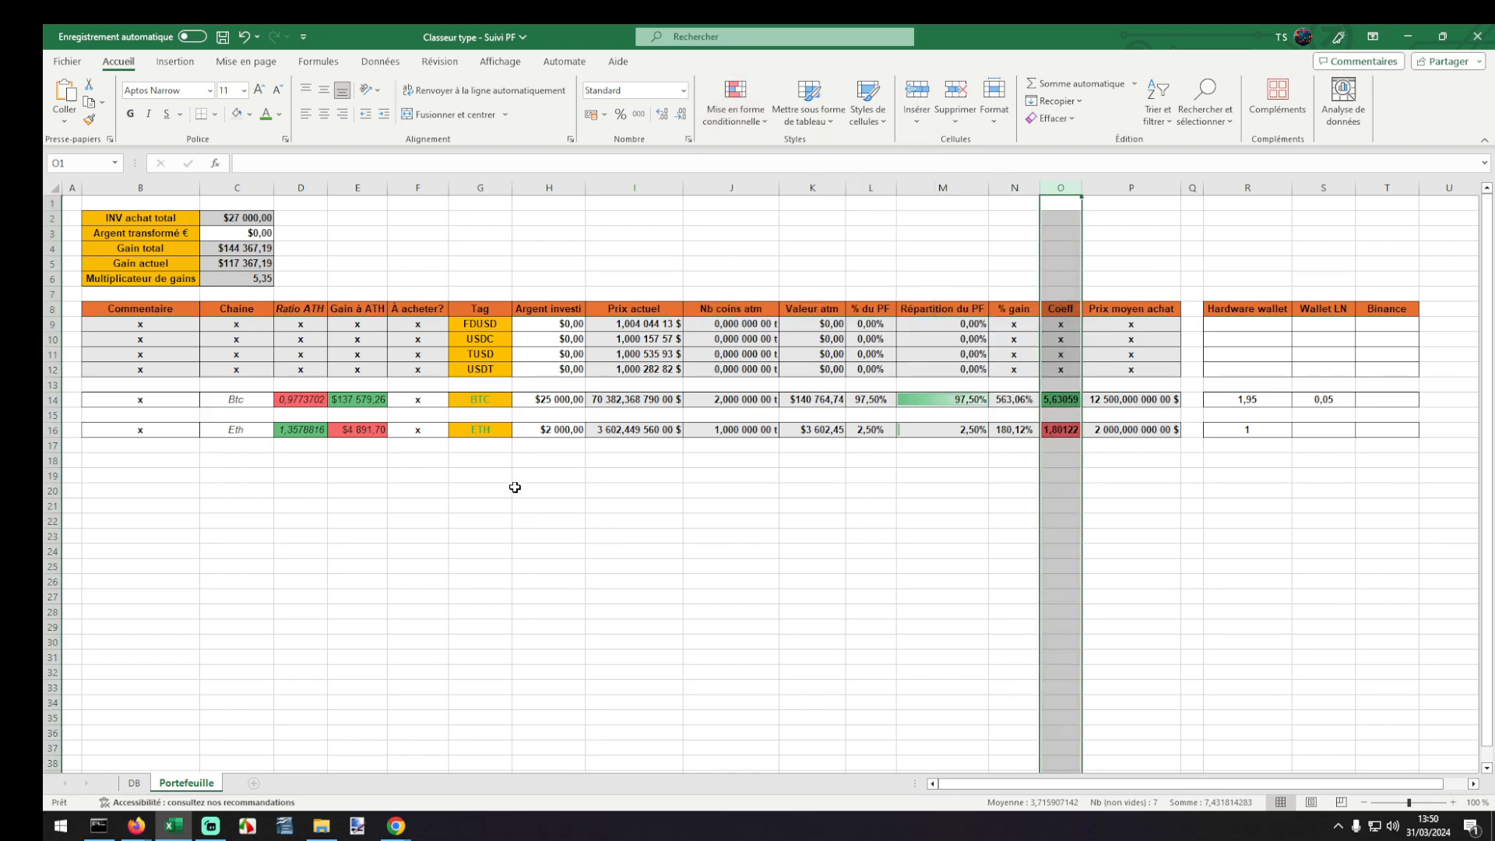
Inspect the BTC row's Gain à ATH formula in E14 and its Ratio ATH reference in D14.
double_click(362, 399)
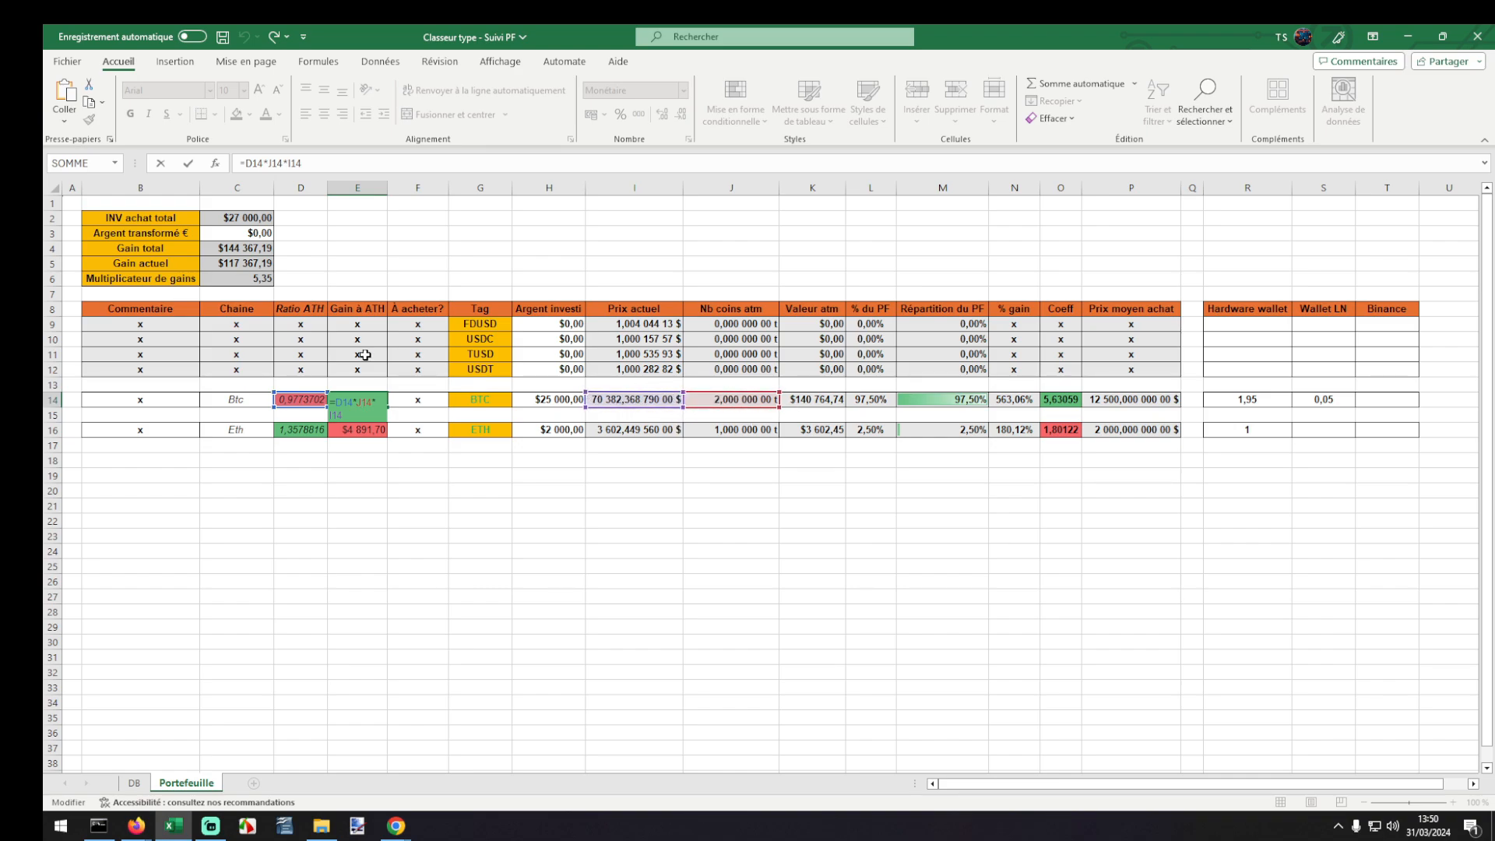
click(364, 398)
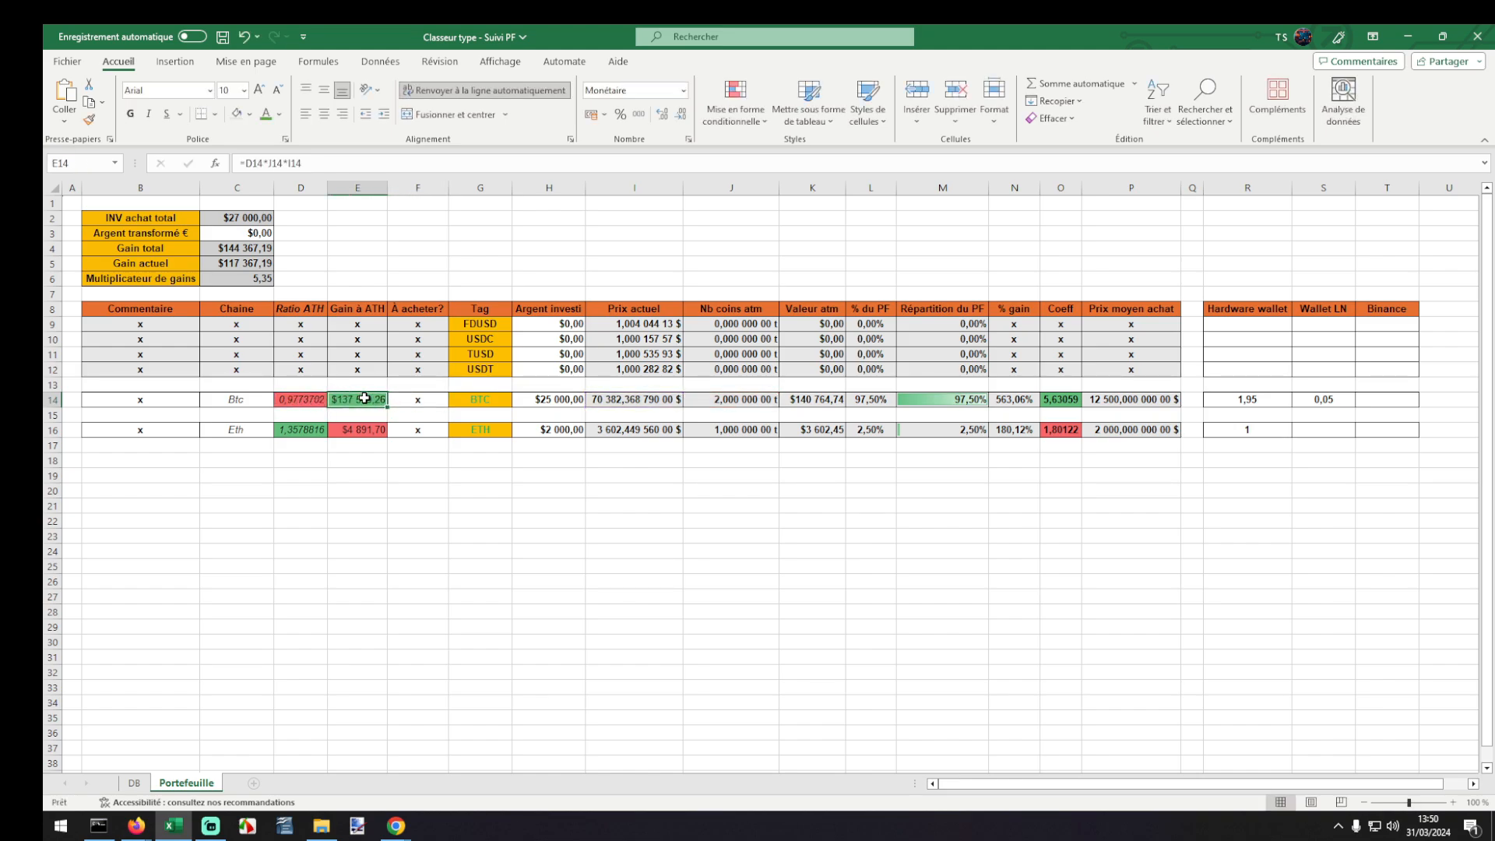
click(316, 400)
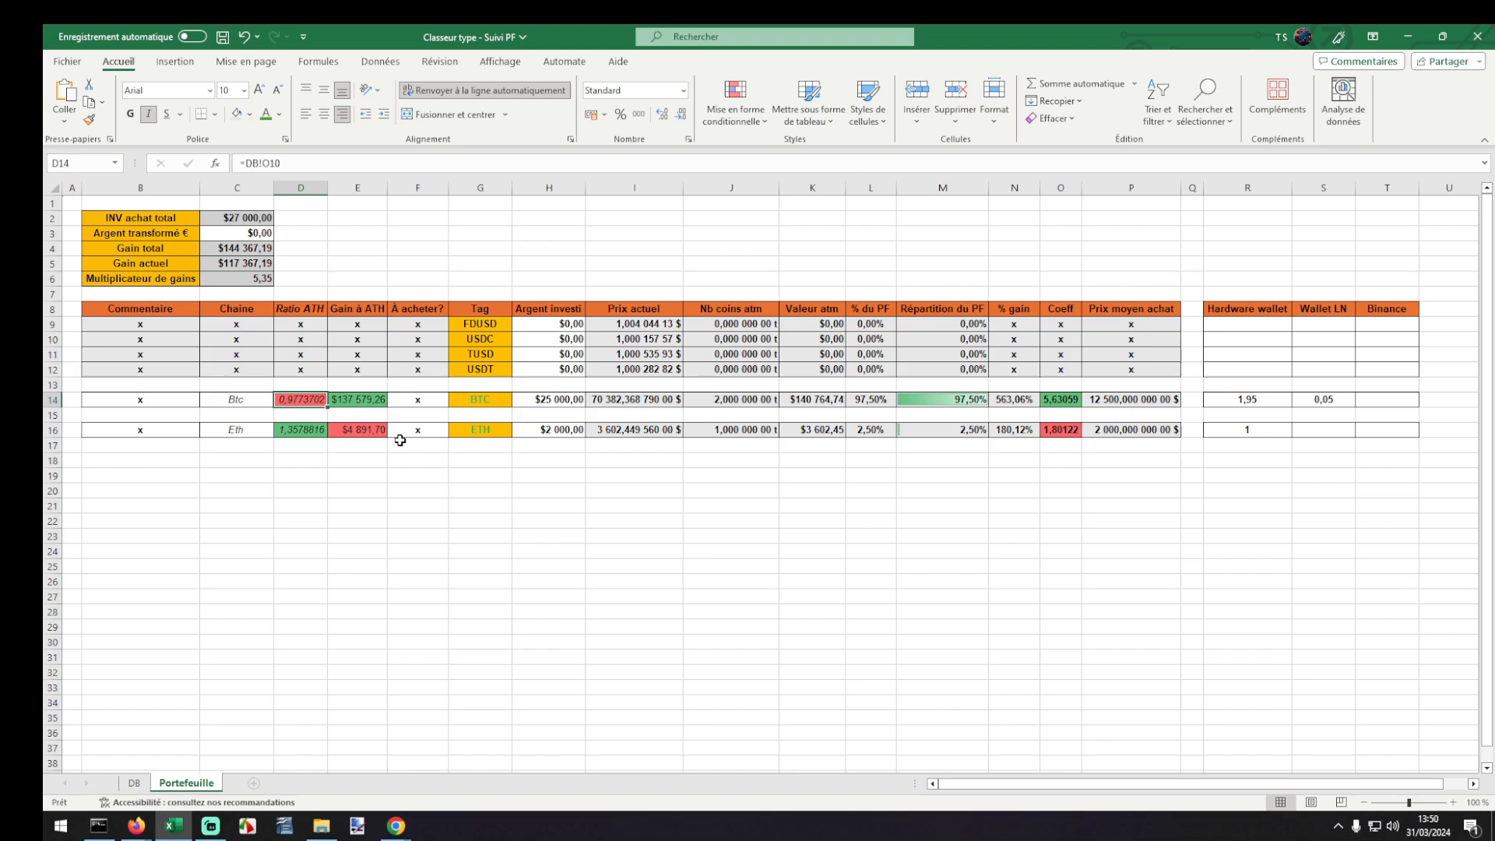
Try x in place of BTC's Ratio ATH reference in D14 and undo the entry.
text(x)
key(Tab)
key(ctrl+z)
Compare ETH's Gain à ATH in E16 with its Valeur atm in K16 and review the Gain à ATH column.
click(372, 433)
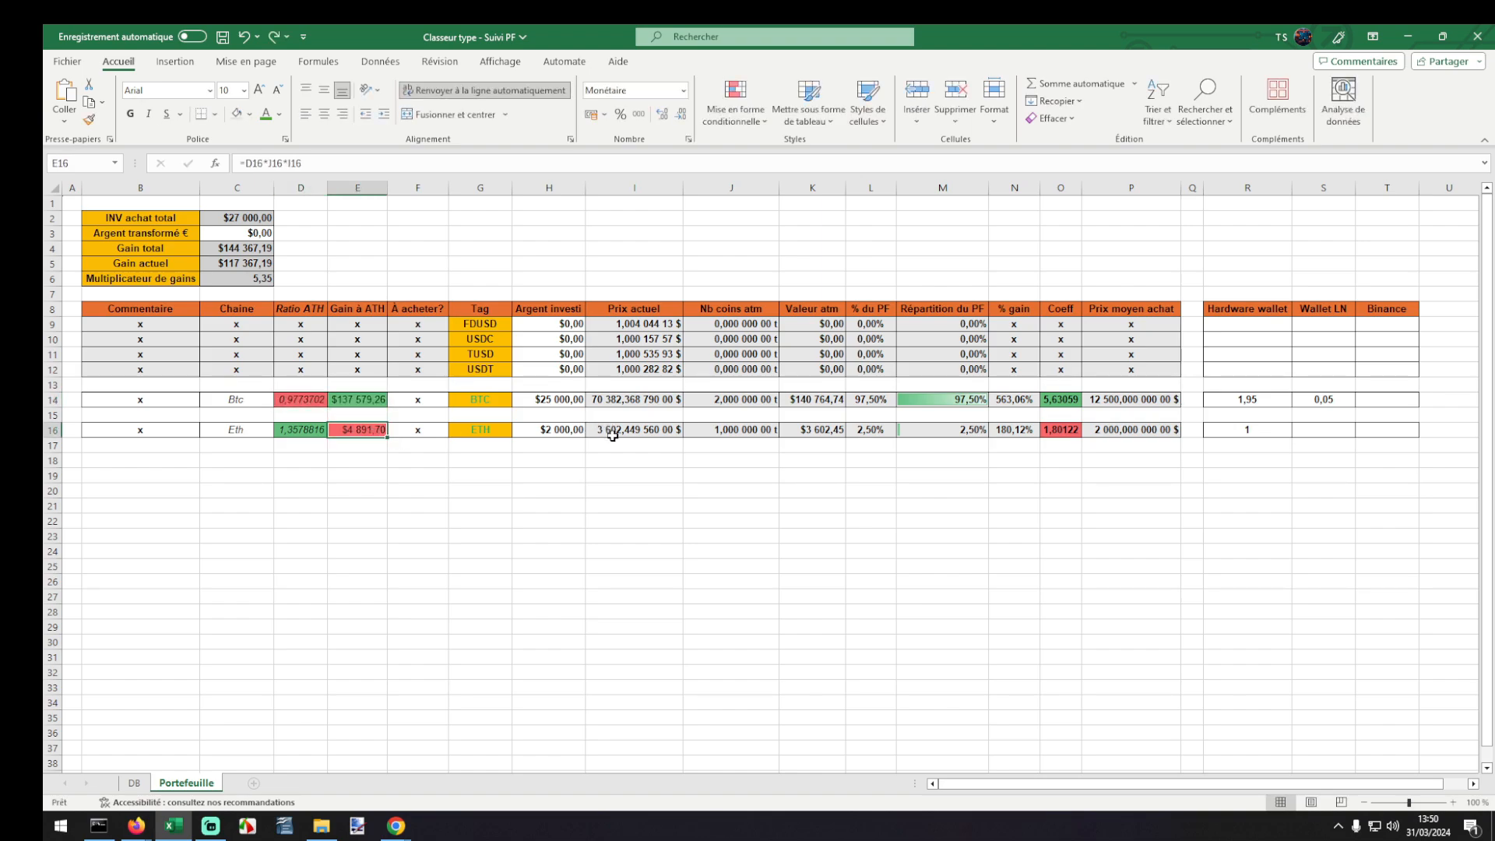
click(812, 432)
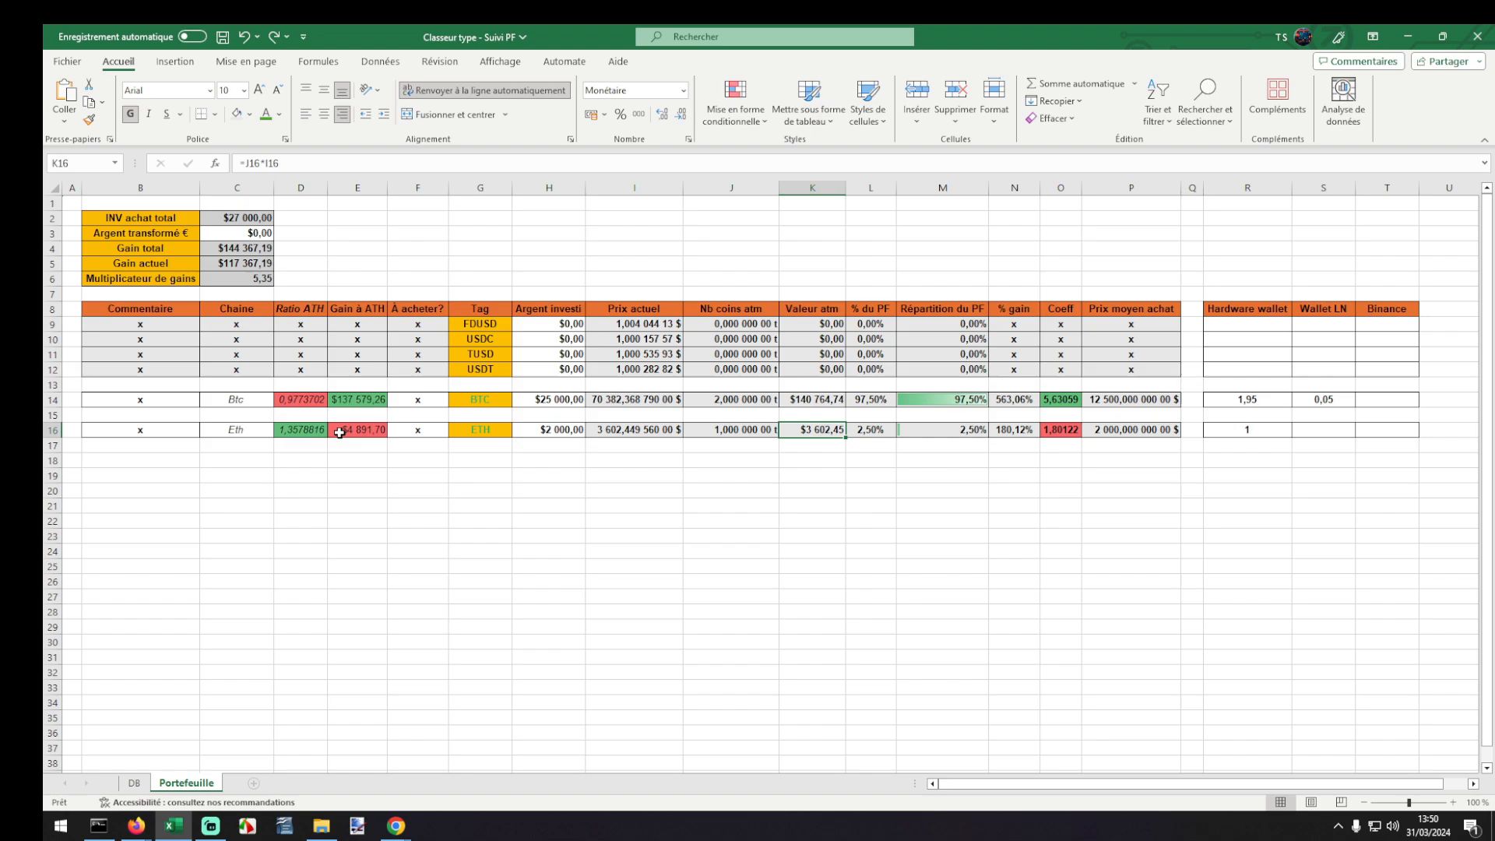
click(350, 190)
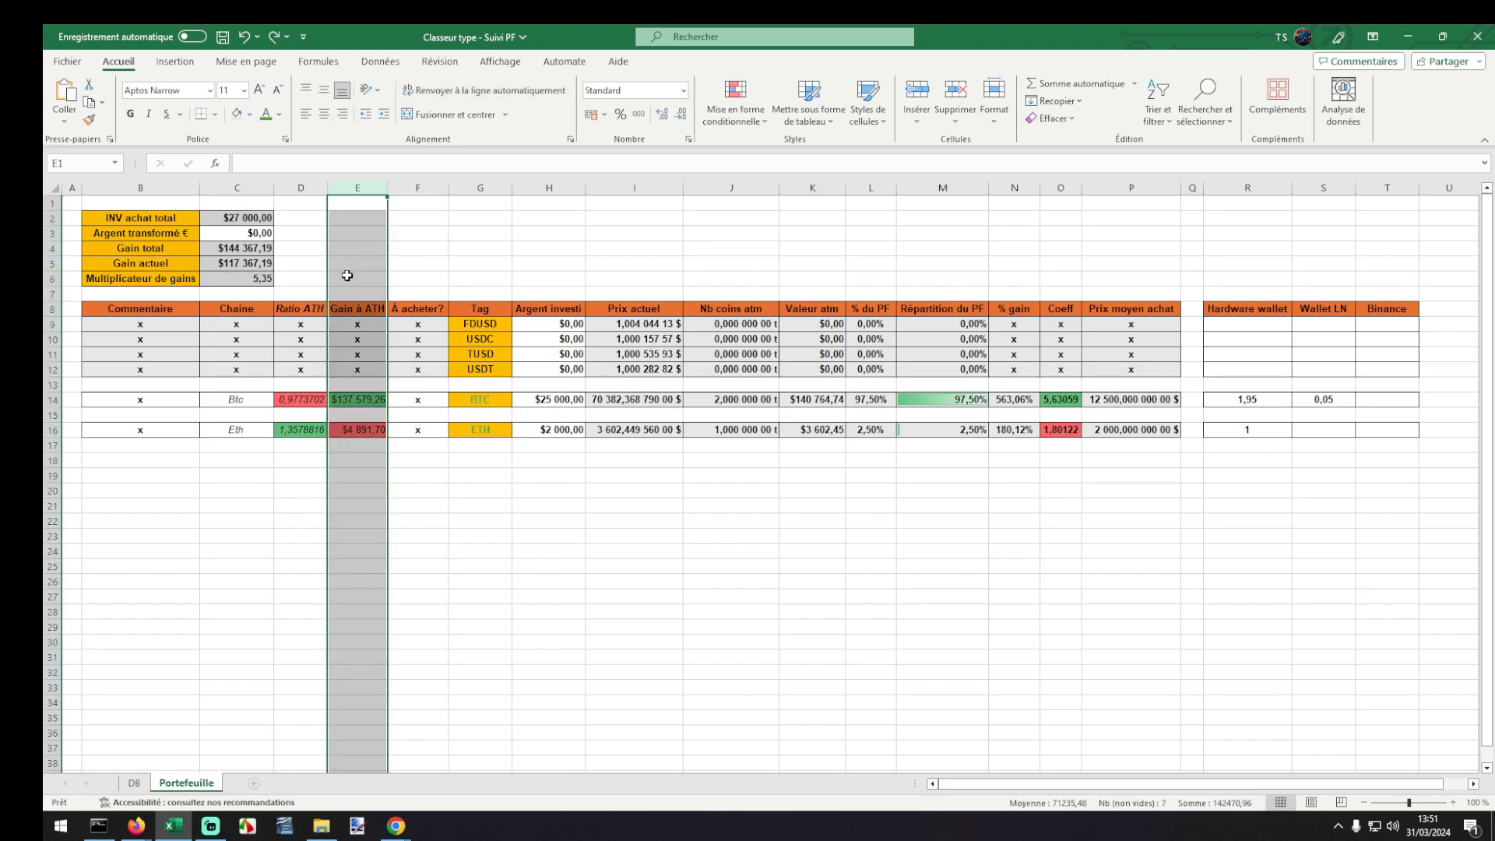
Inspect the INV achat total formula in C2 and review the Argent transformé € entry in row 3.
double_click(219, 218)
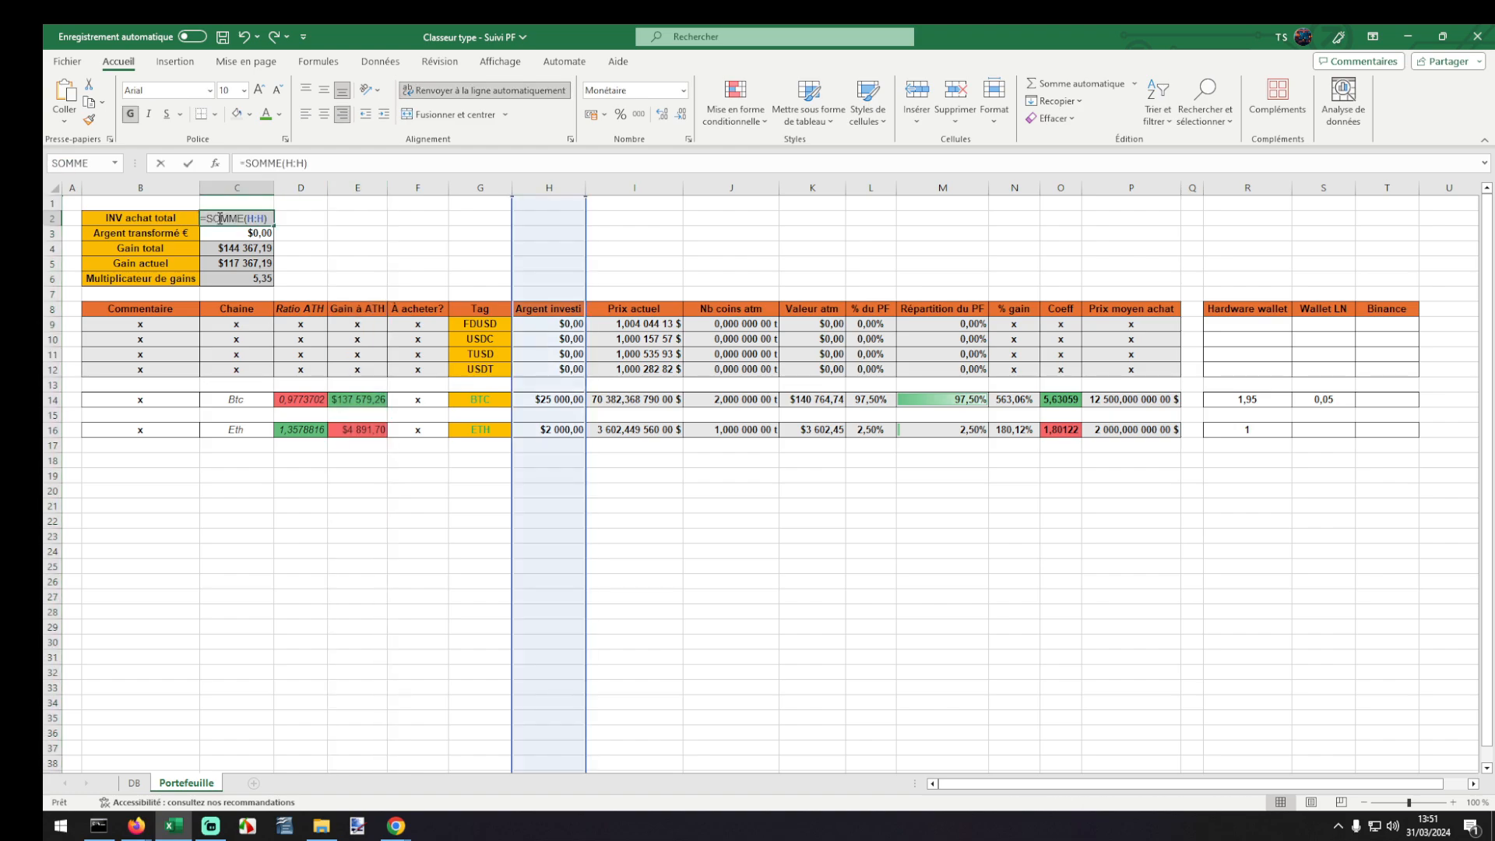
key(Return)
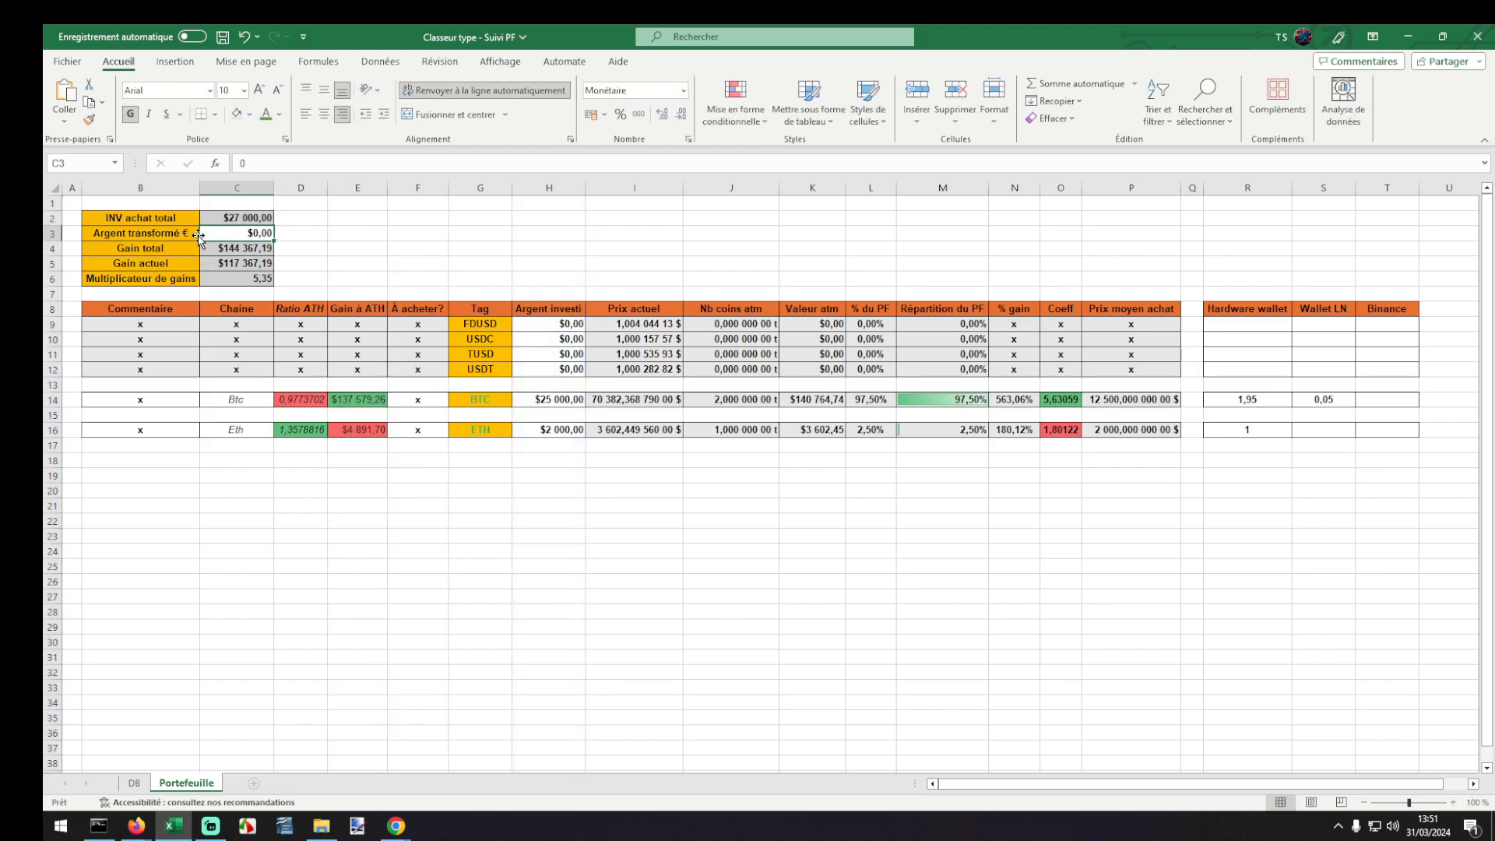
click(194, 234)
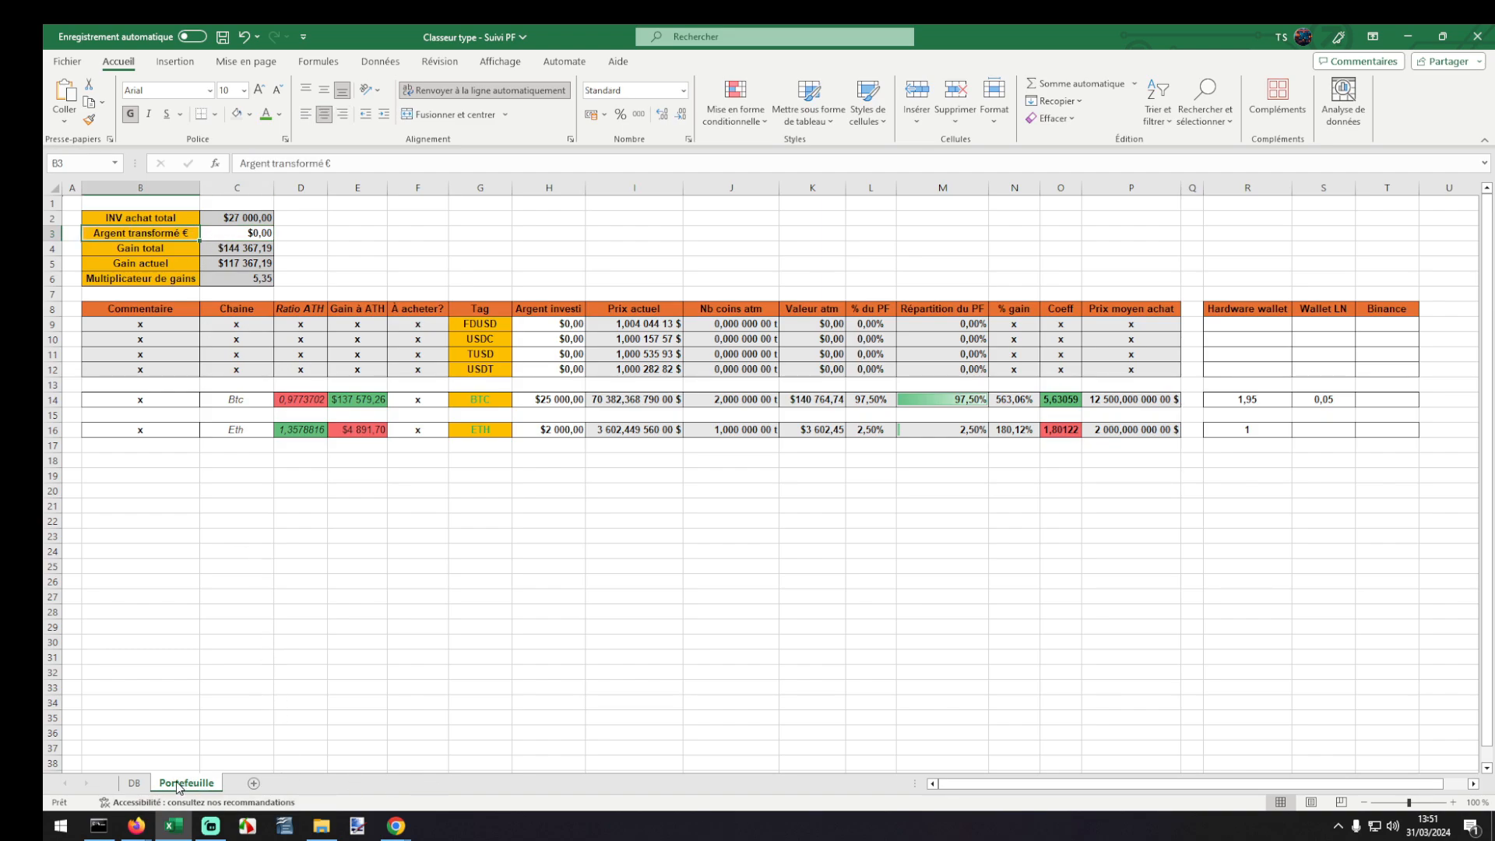
Switch to Firefox, view the Google Sheets crypto price import video and the ProfEduStream channel's playlists, and return to the Excel workbook.
mouse_move(137, 826)
click(291, 774)
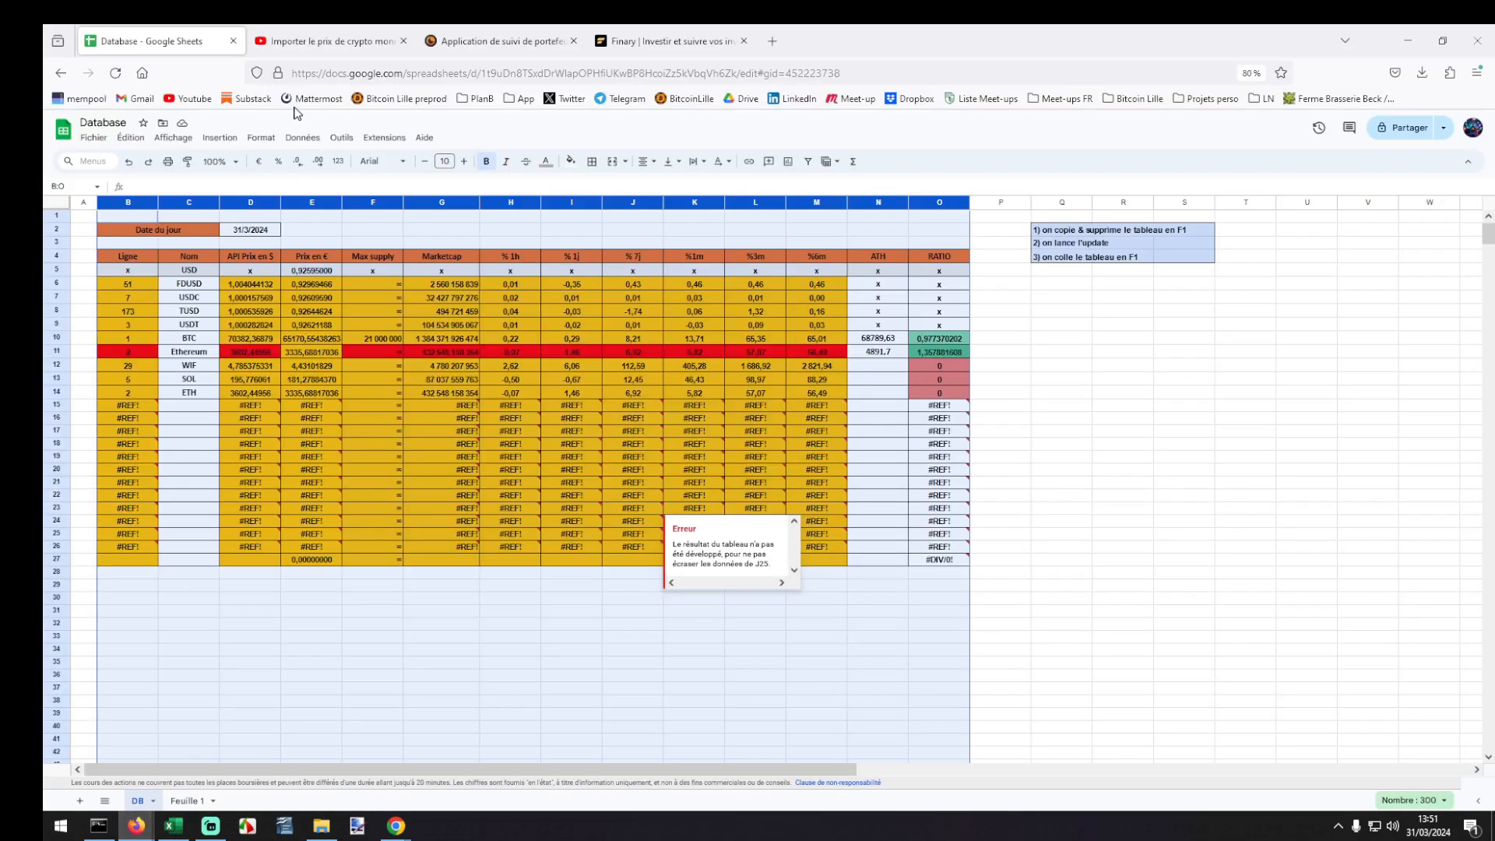
click(334, 39)
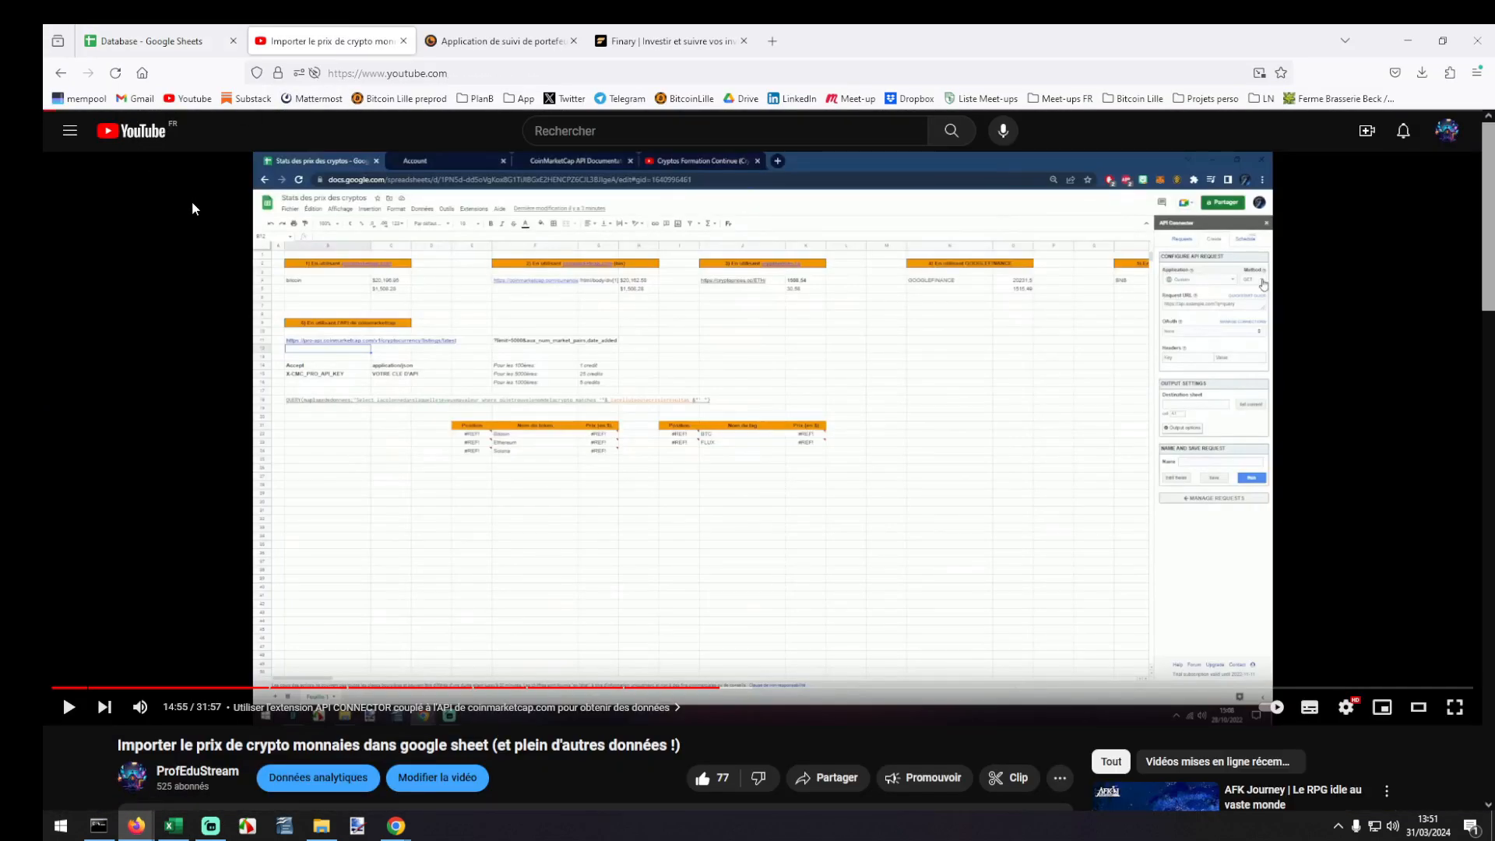
click(187, 98)
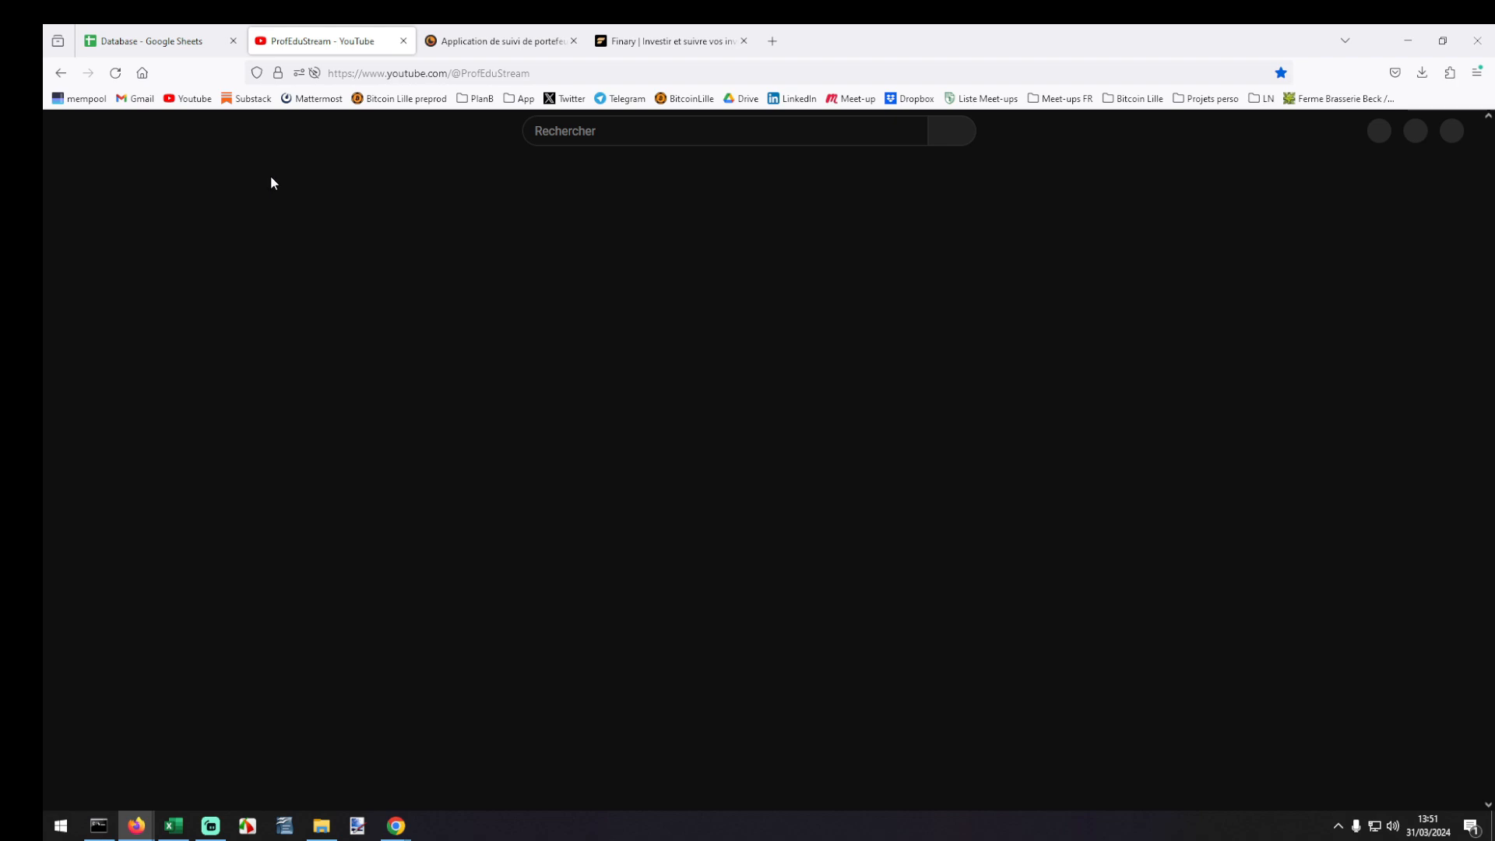
scroll(310, 266, down, 8)
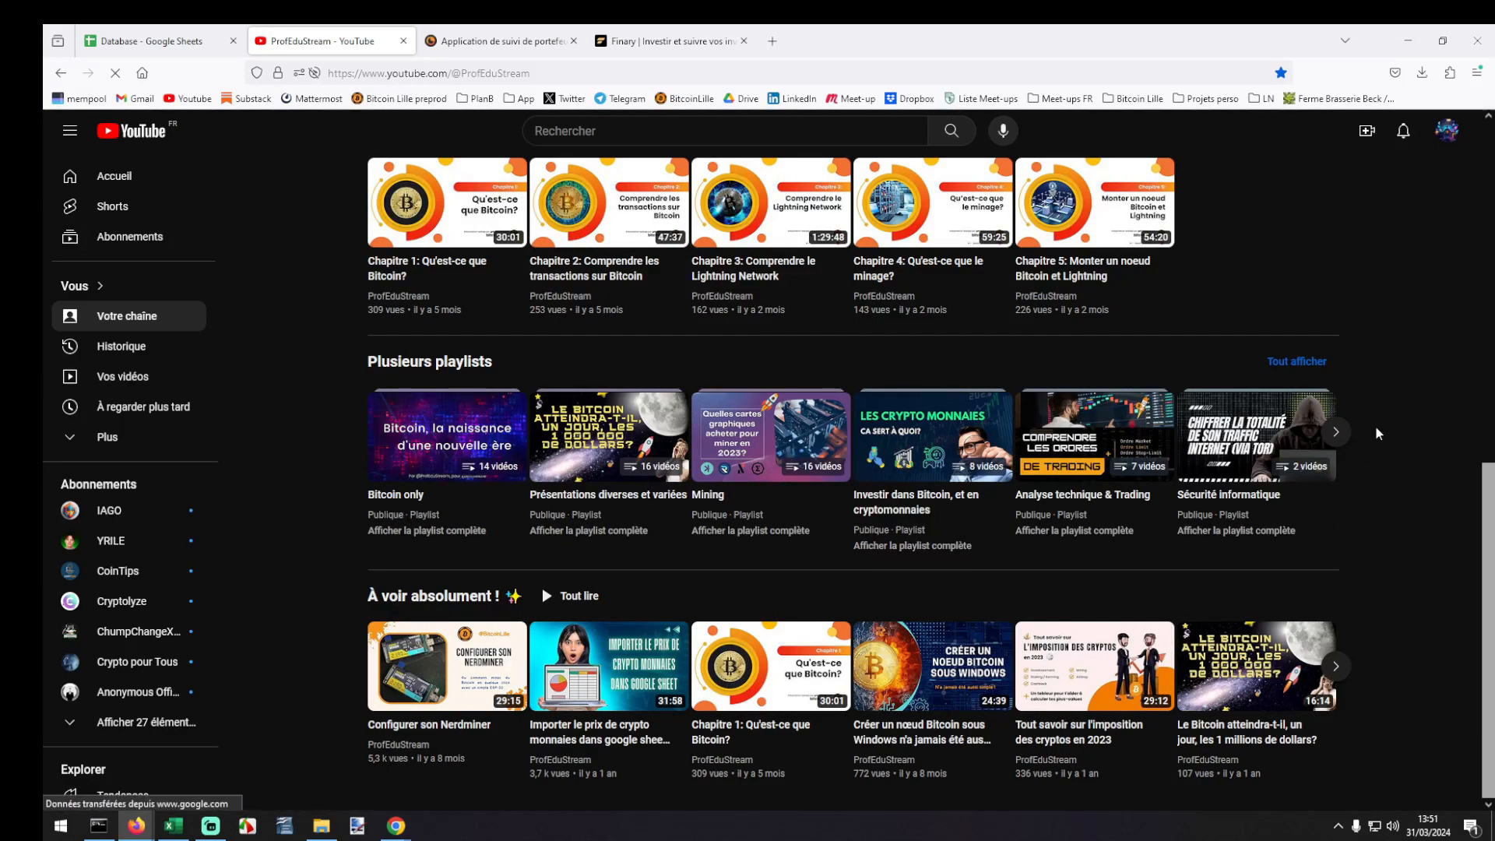
click(1400, 31)
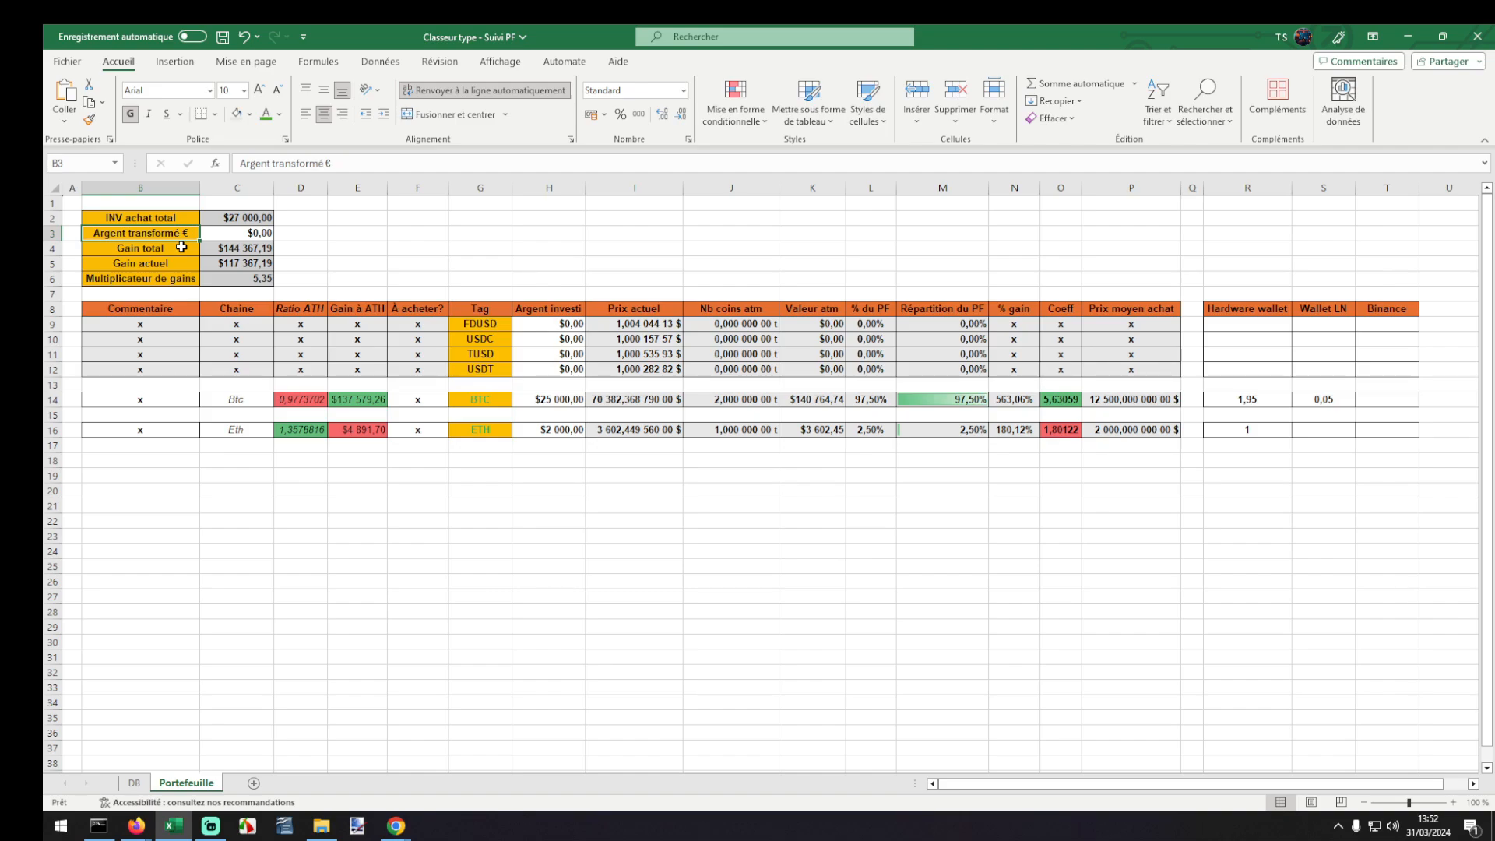
Check the Gain total formula in C4 and confirm =C4-C2 as the Gain actuel formula in C5.
double_click(234, 250)
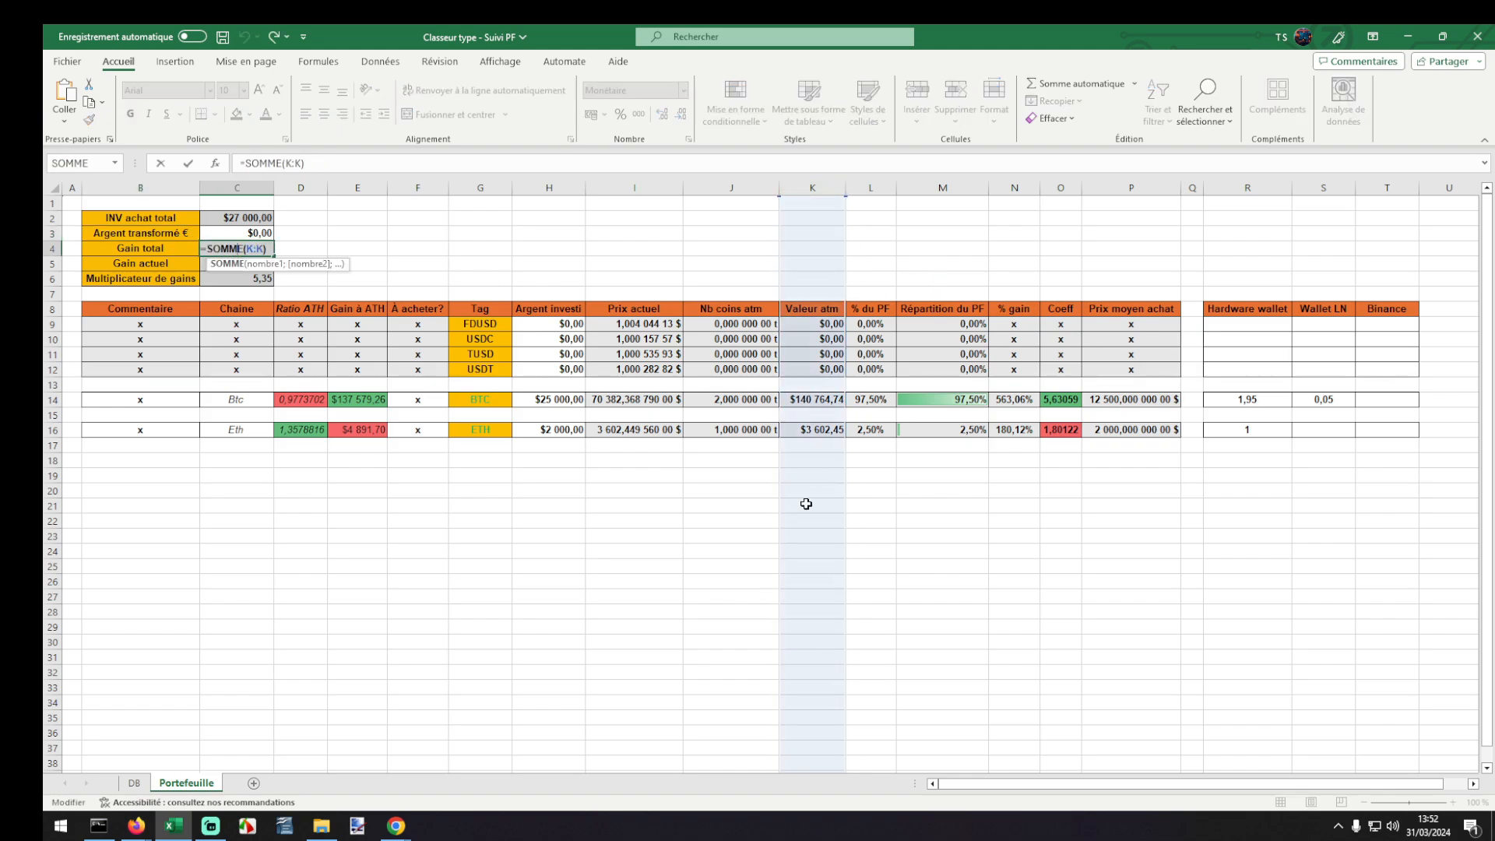
key(Return)
text(=C4-)
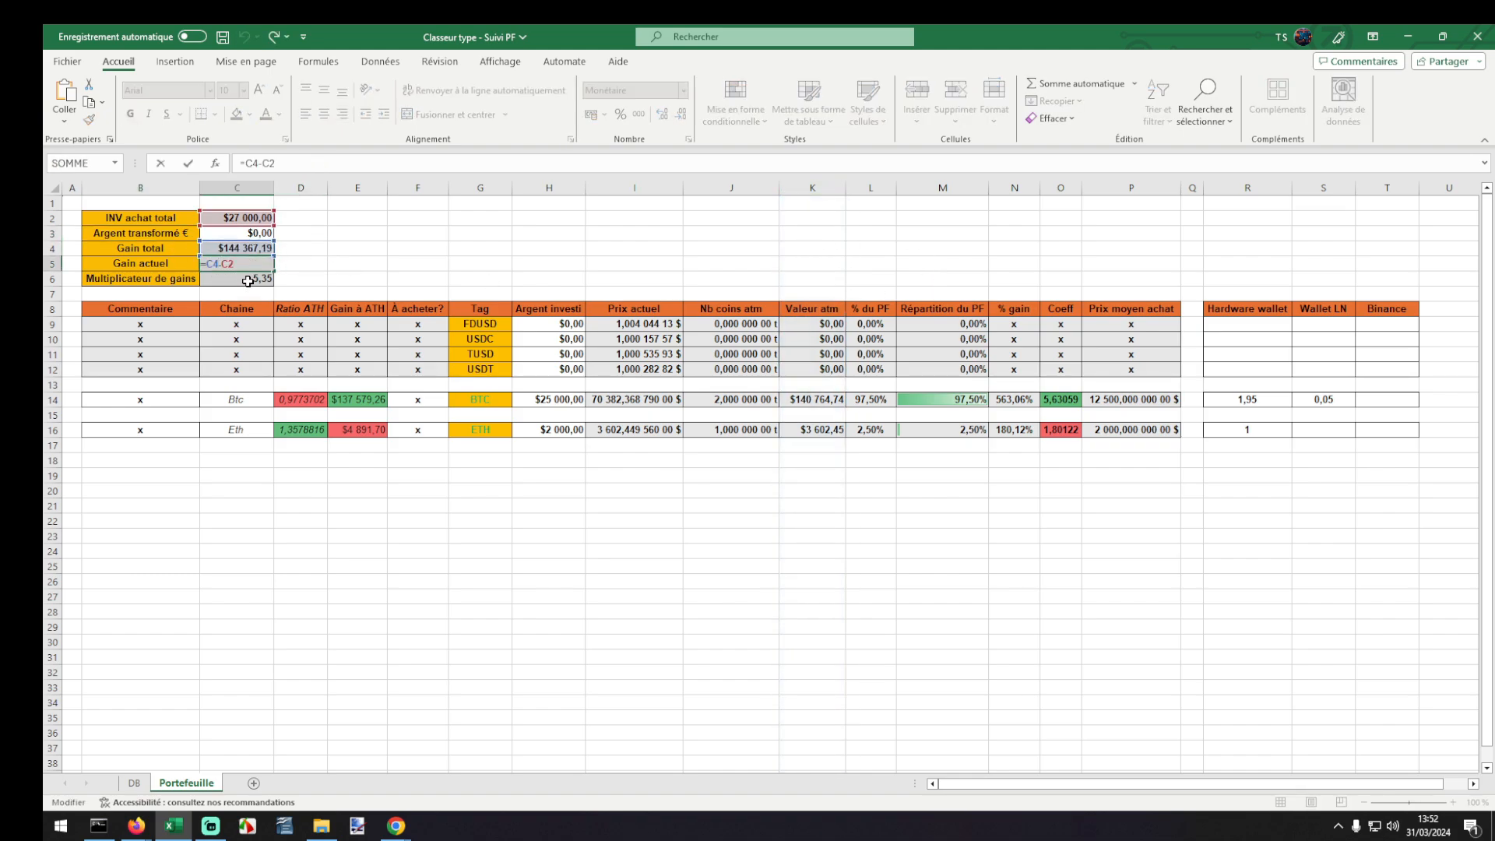
click(247, 215)
key(Tab)
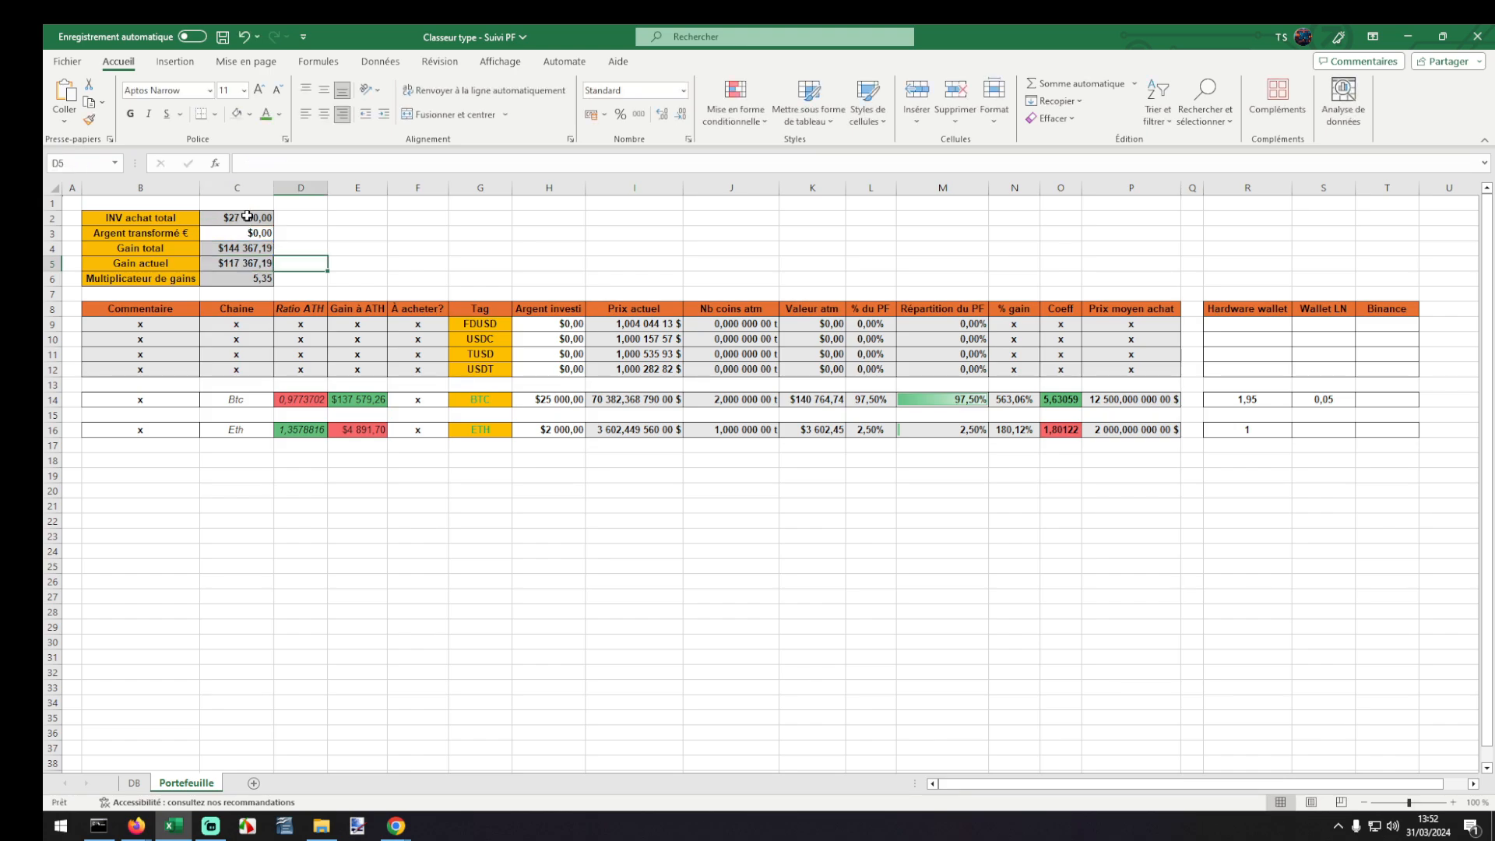
Rename the INV achat total label in B2 as Investissement achat total.
double_click(124, 219)
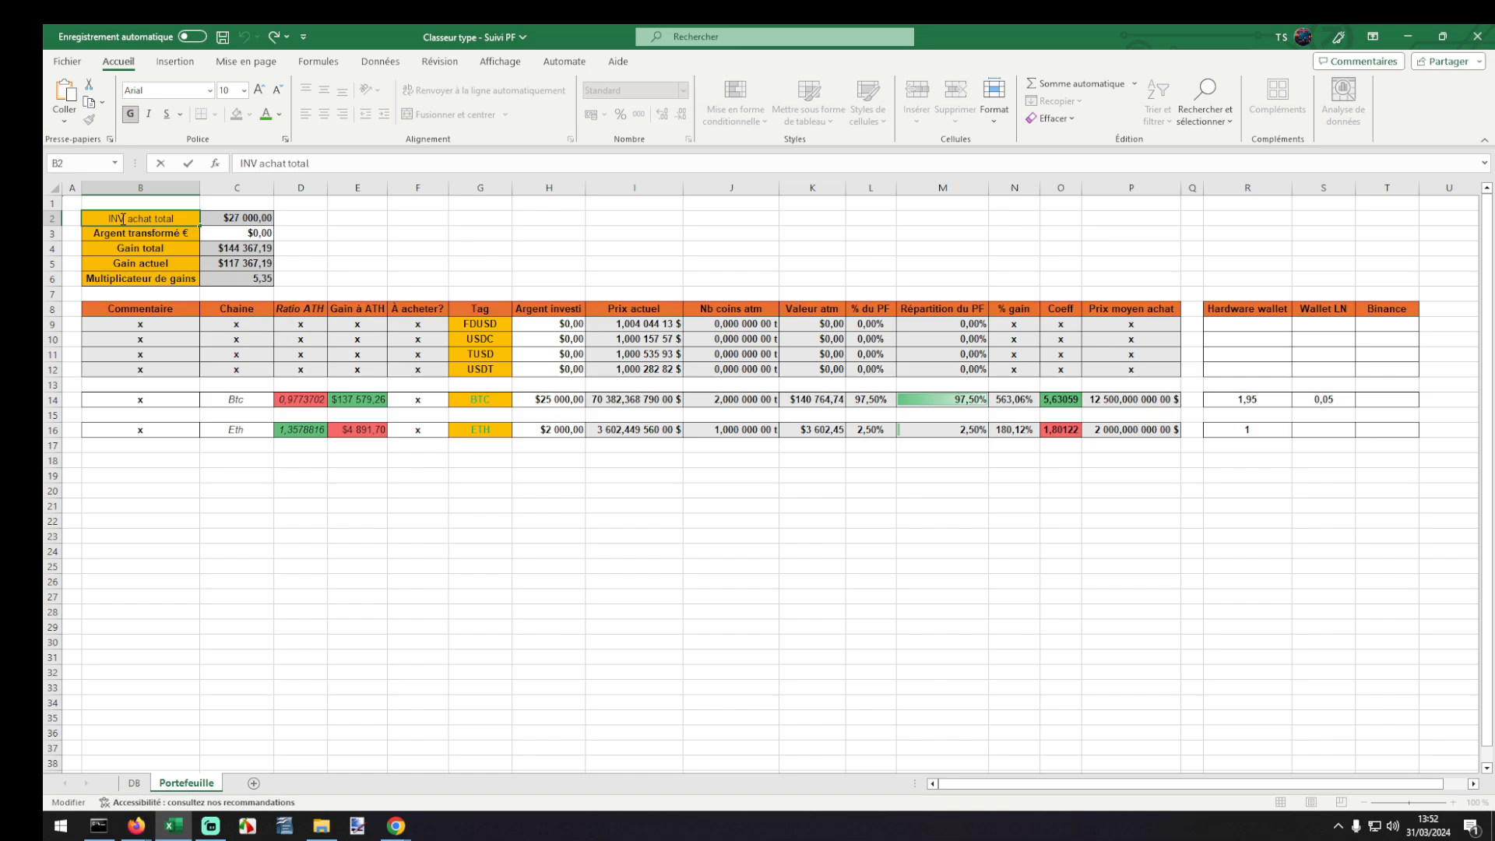
key(BackSpace)
key(BackSpace)
text(nvestissement)
key(Return)
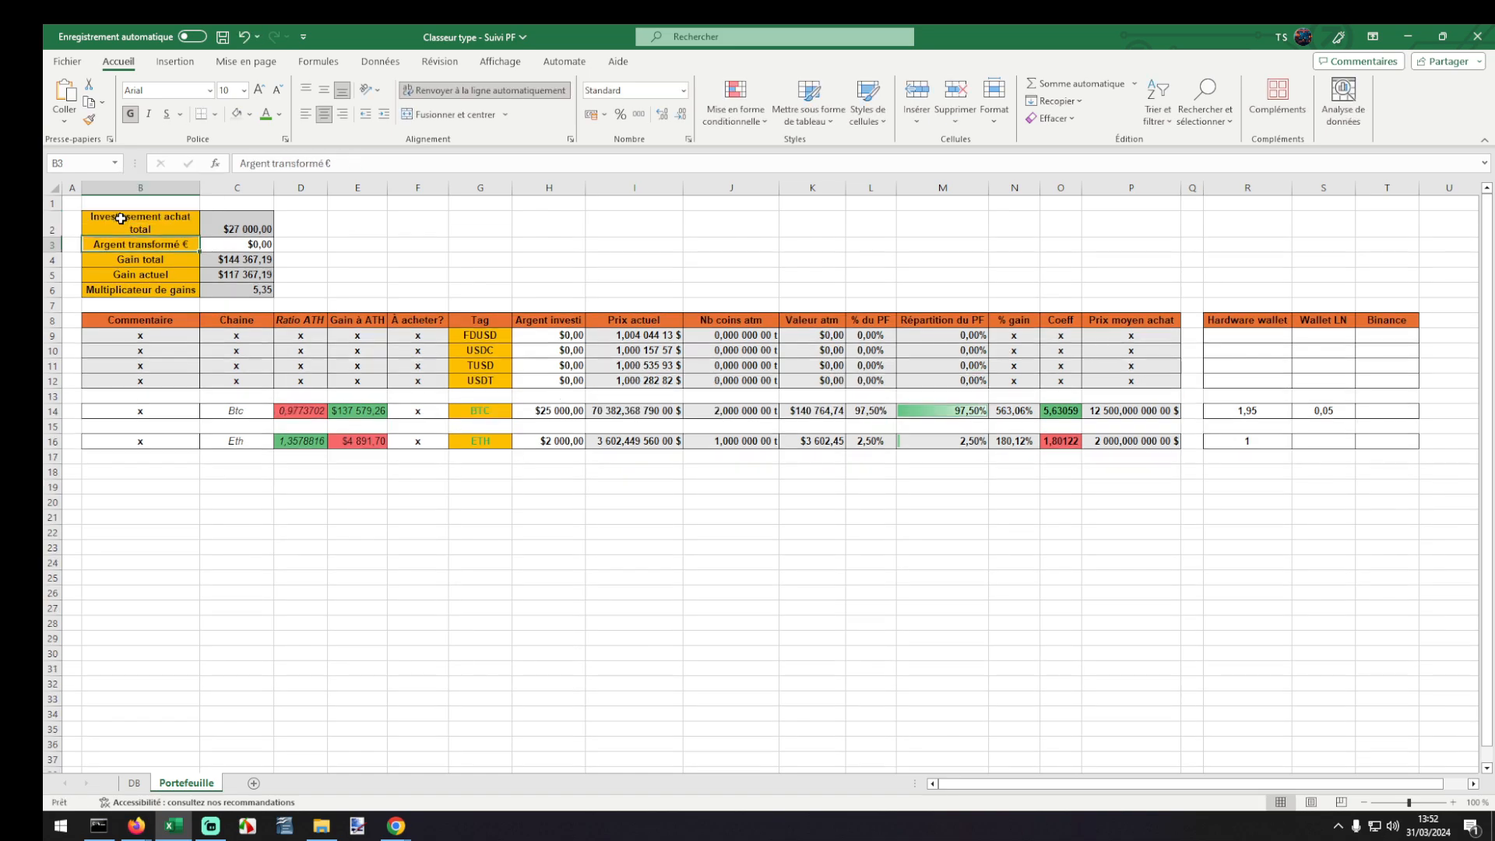
Widen column B so the B2 label fits on one line and reduce row 2 to the height of its neighbours.
drag(199, 188, 230, 188)
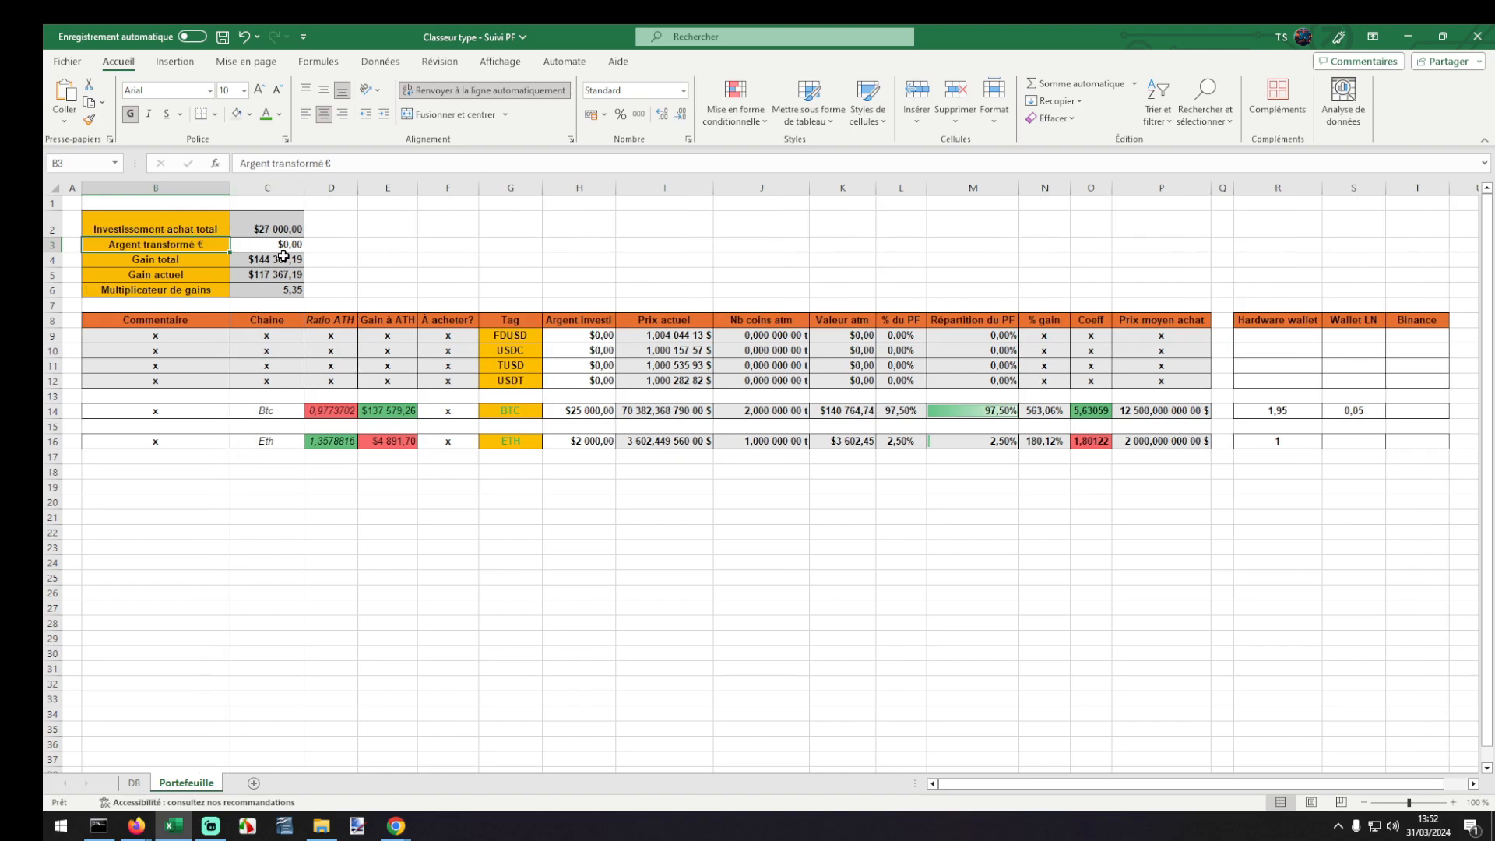
click(193, 222)
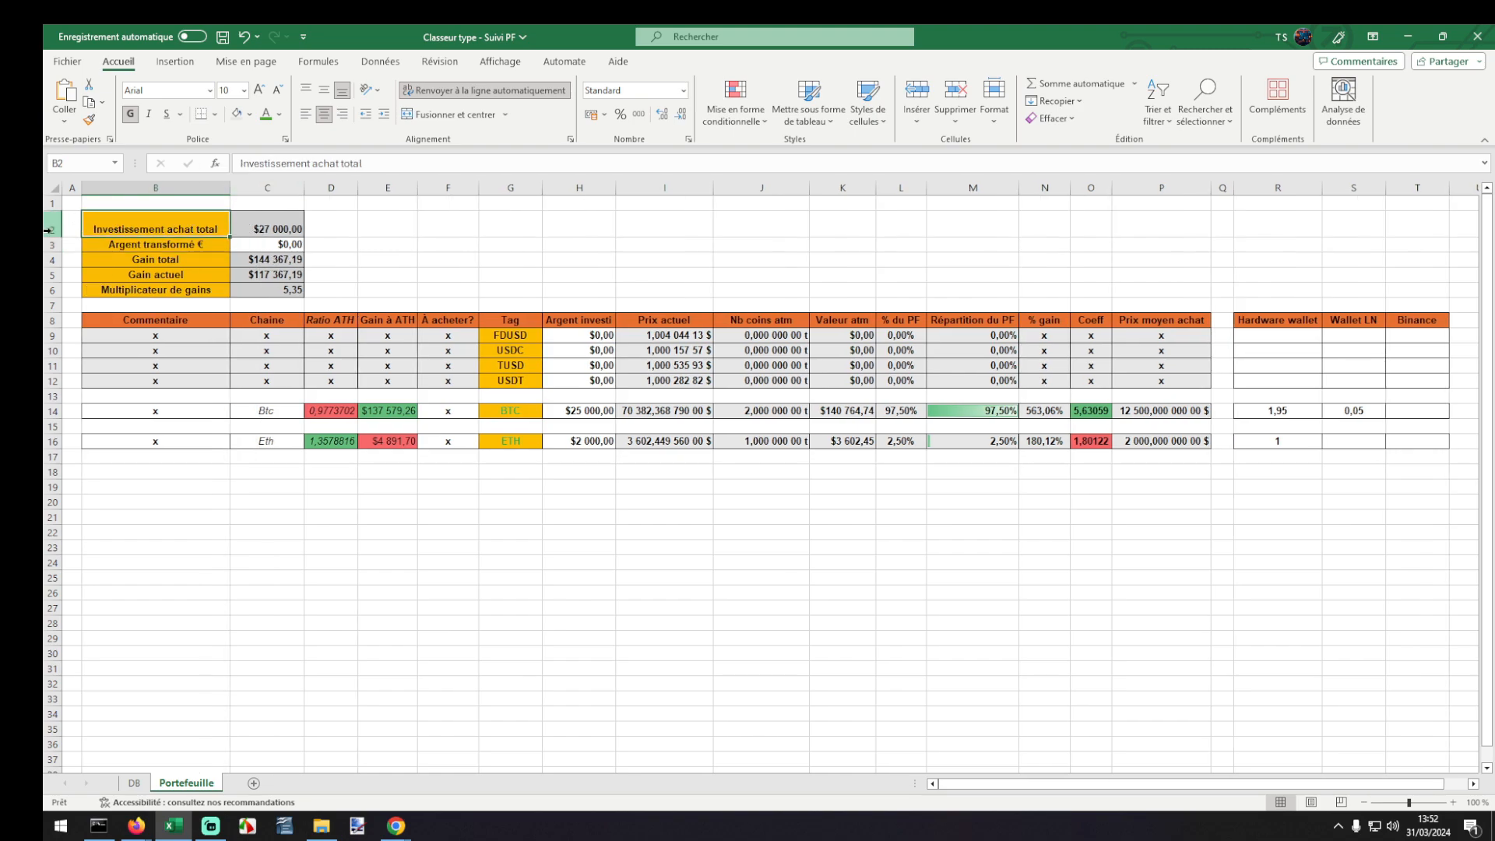
drag(51, 237, 69, 225)
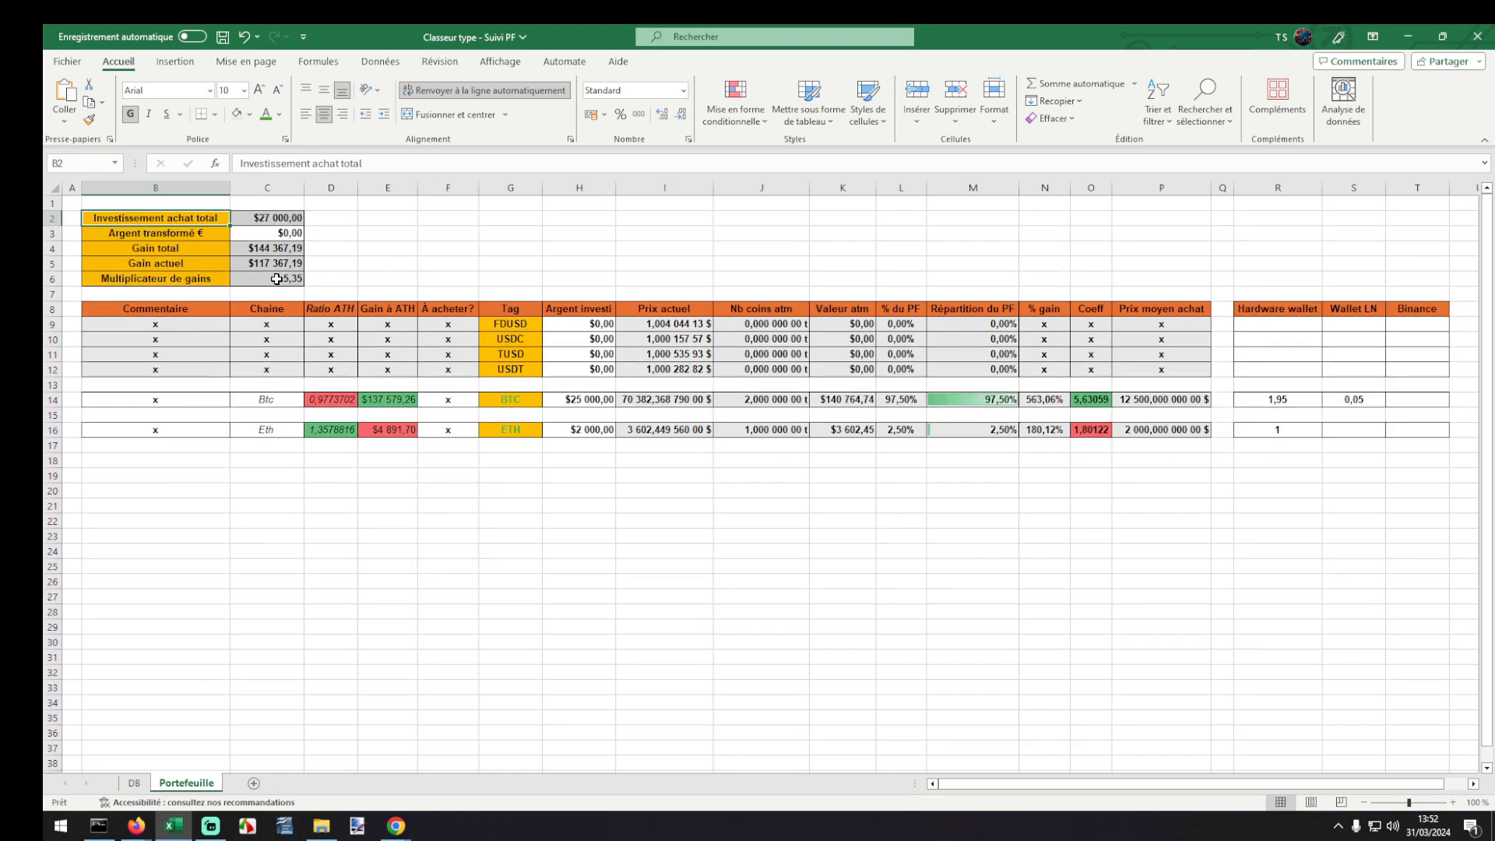
Check the Multiplicateur de gains formula in C6, save the workbook and return to cell A1.
click(280, 277)
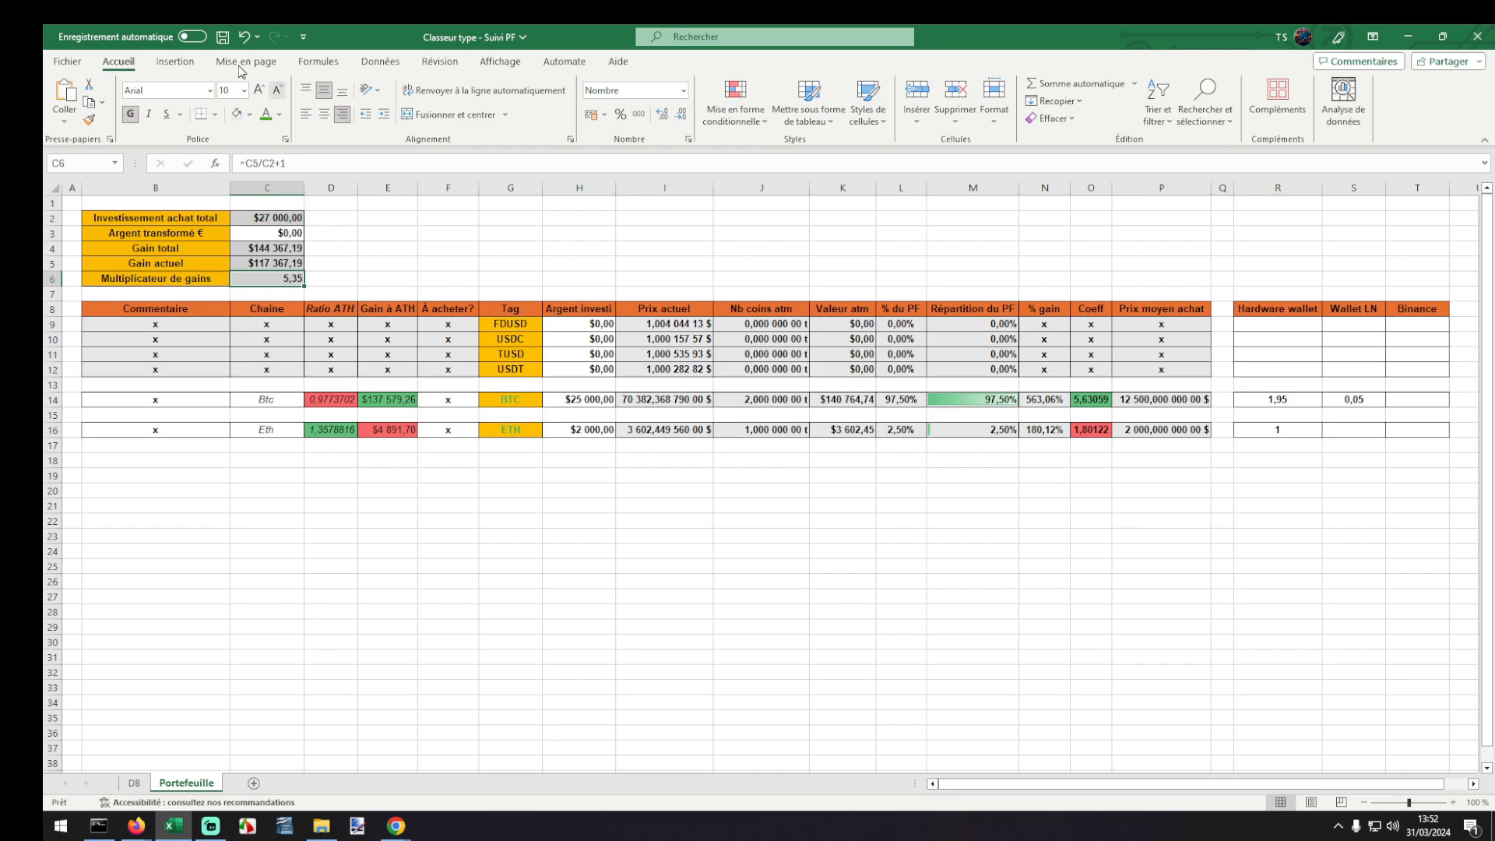
click(223, 36)
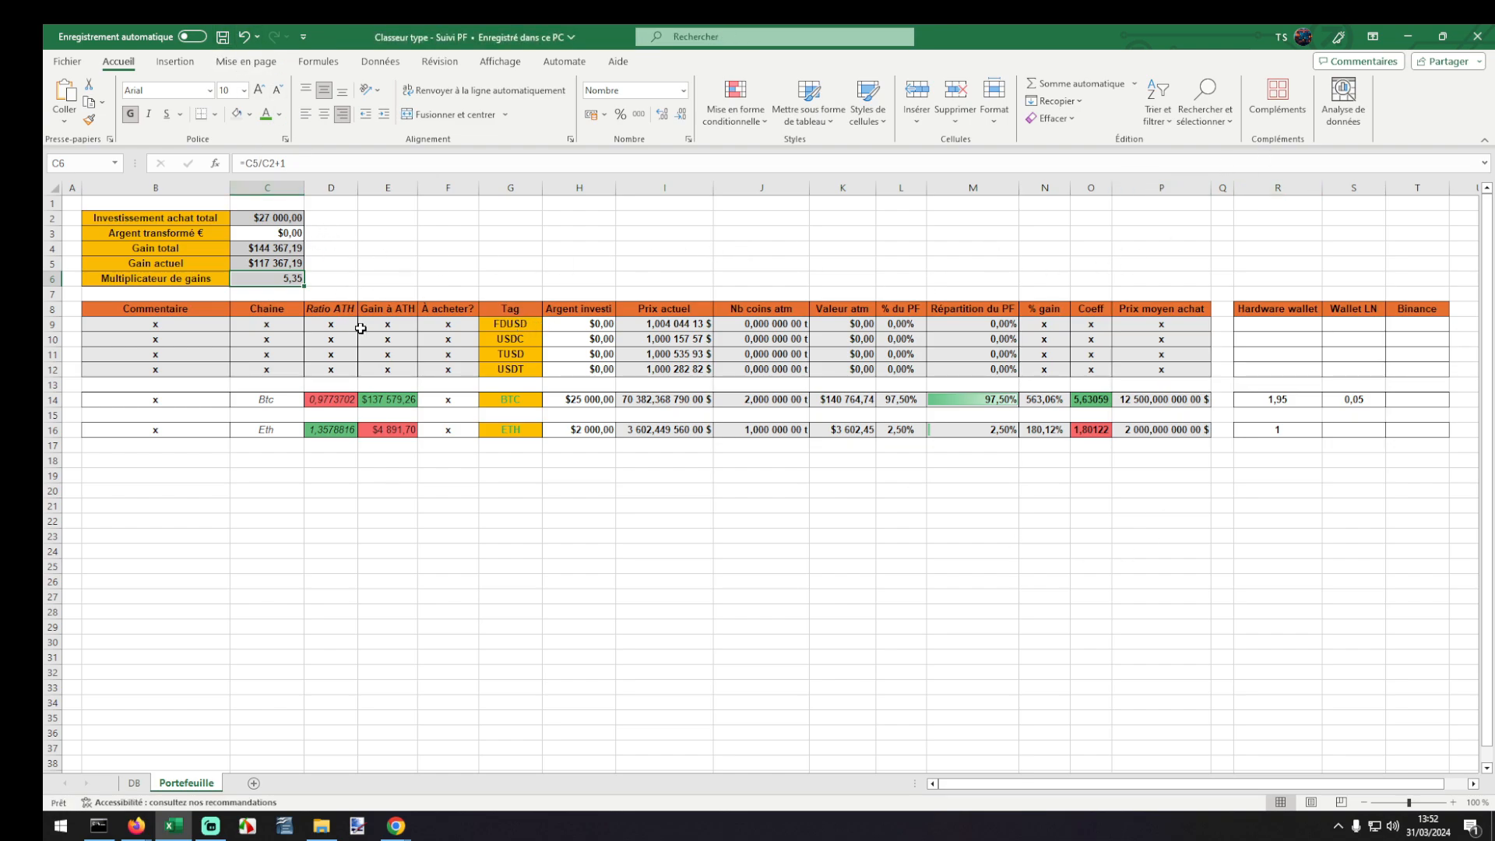
click(76, 202)
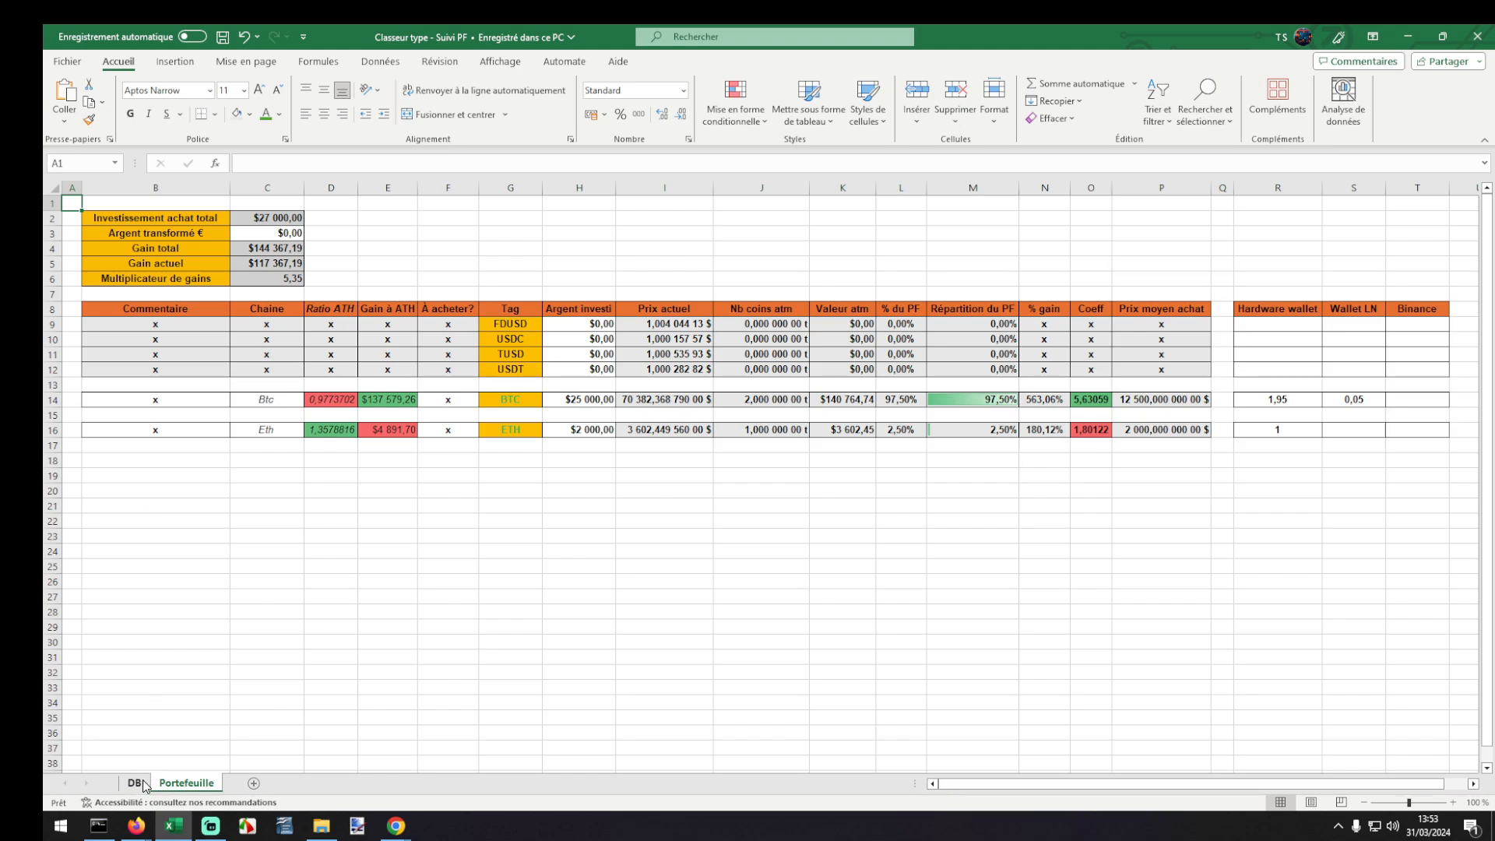
Switch to the Database spreadsheet in Firefox, copy columns B to O of the DB sheet and clear their contents.
click(136, 825)
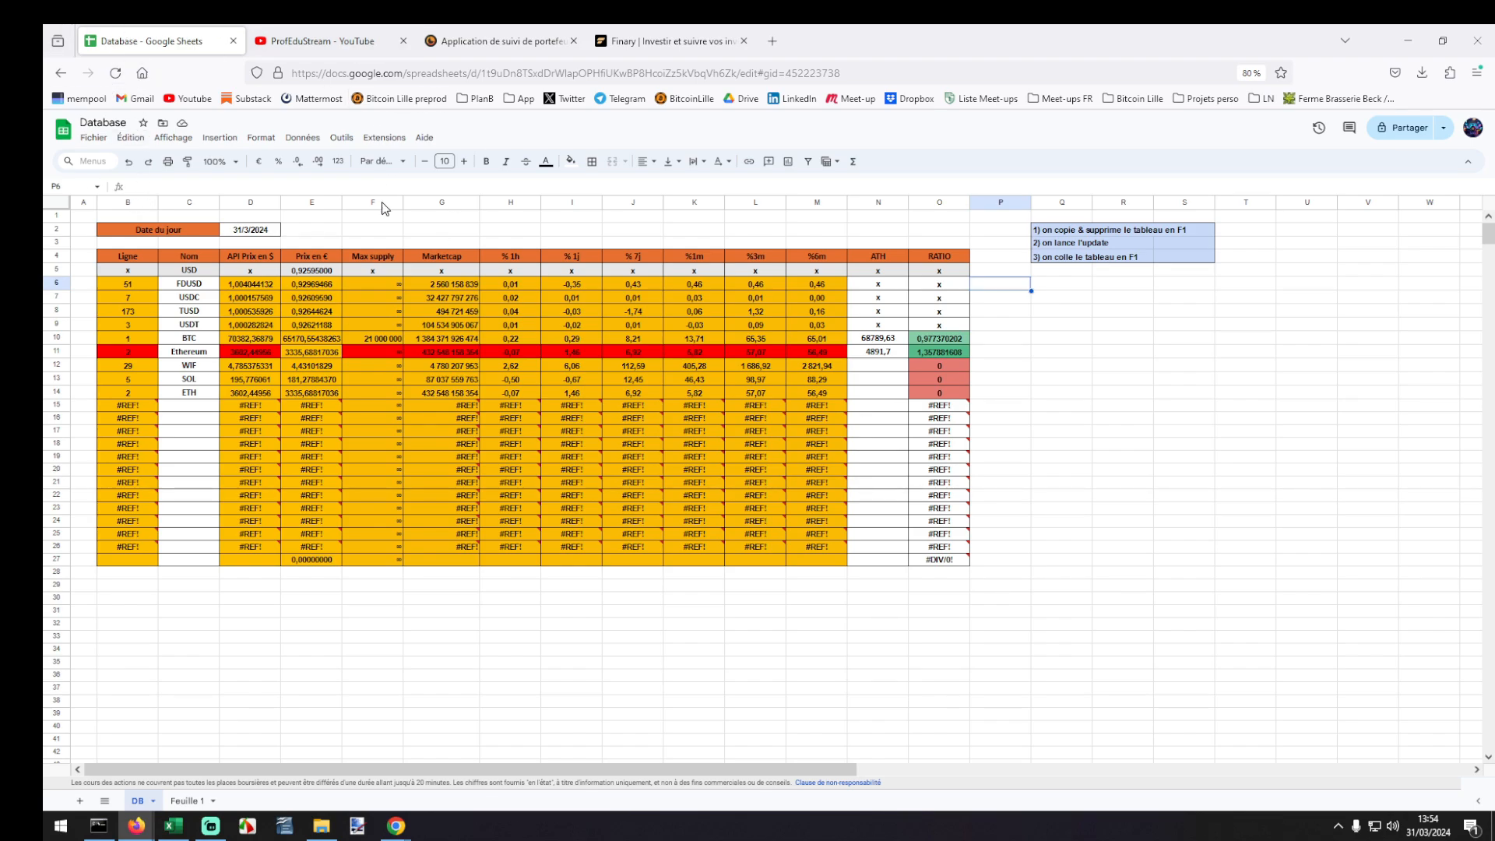
click(134, 204)
shift+click(930, 204)
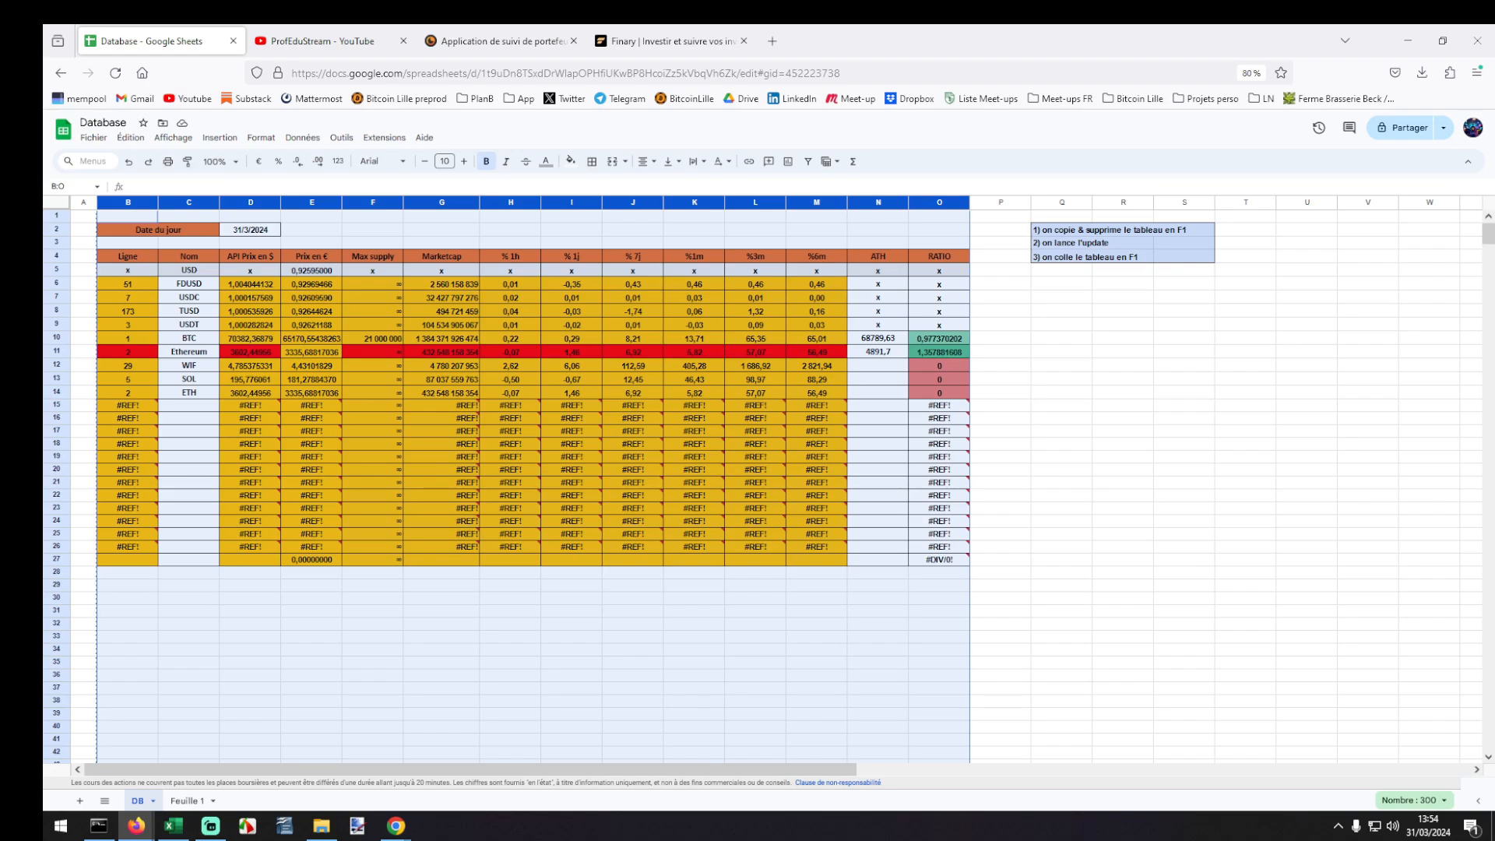
key(Delete)
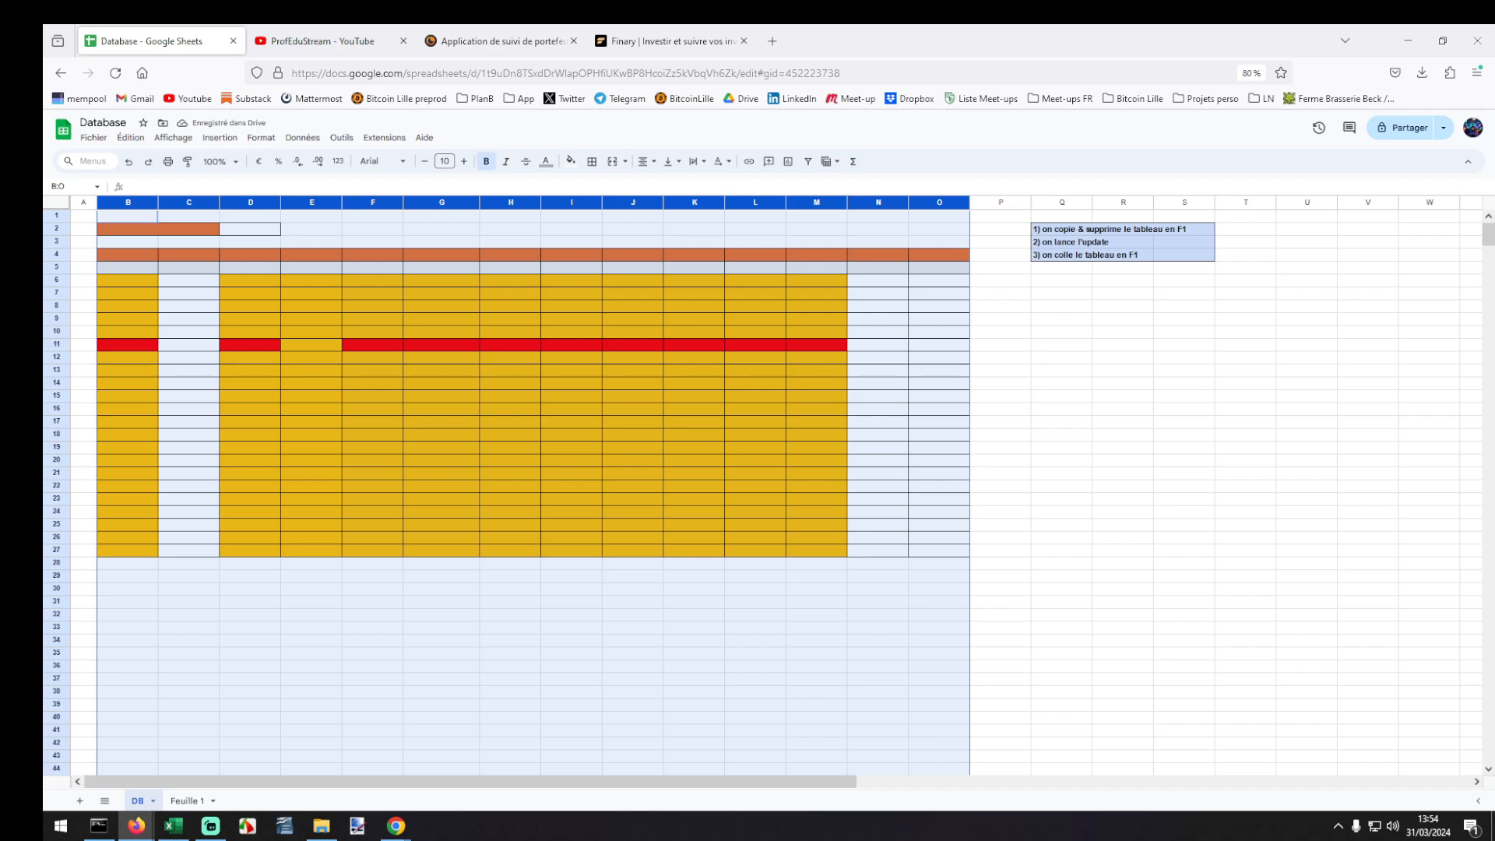
Refresh all API Connector connections to fetch the latest CoinMarketCap data.
click(385, 137)
mouse_move(394, 263)
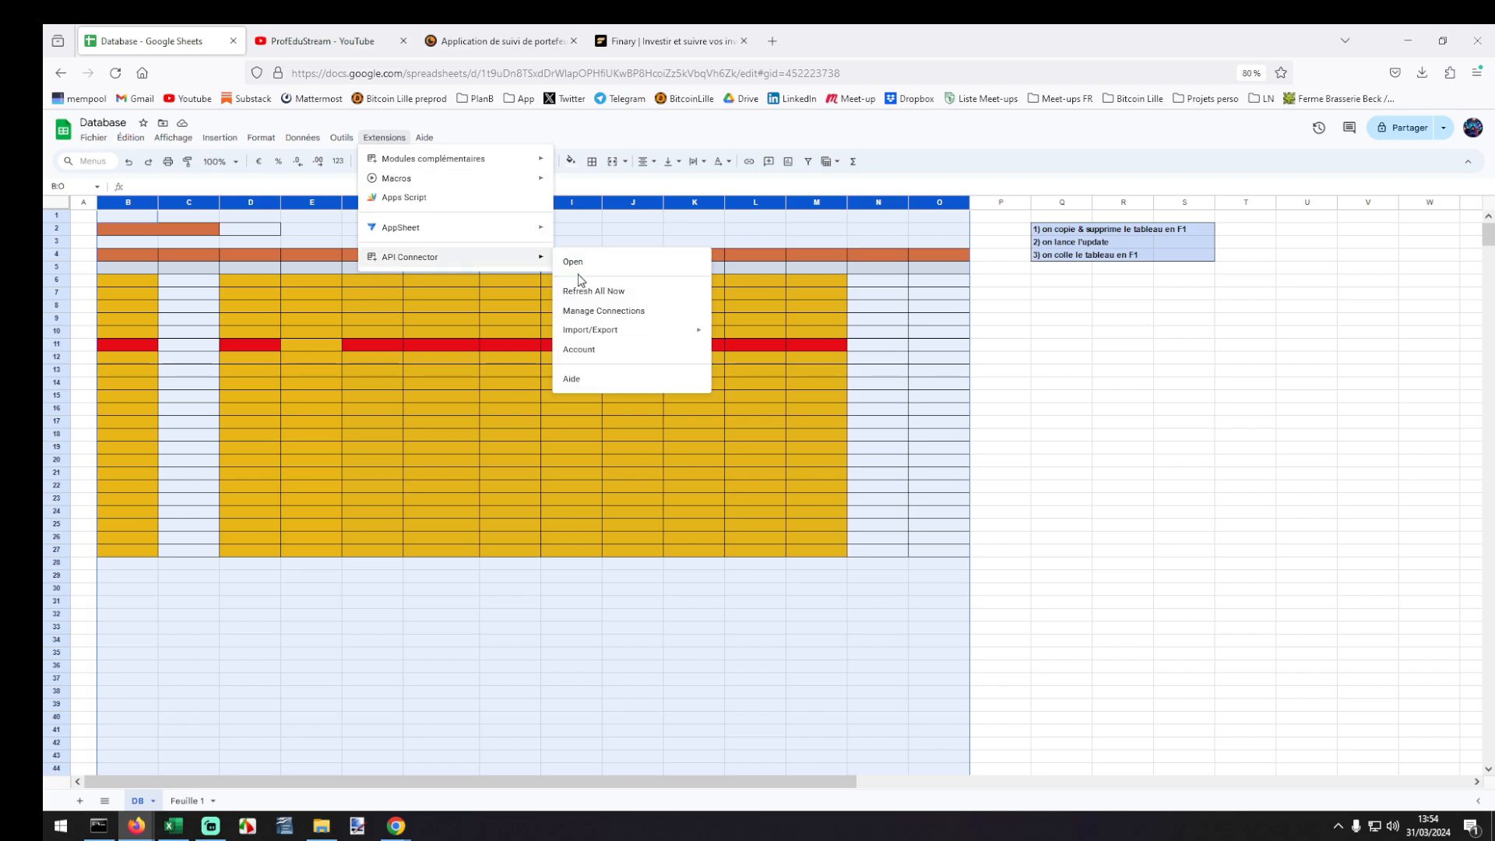
click(587, 292)
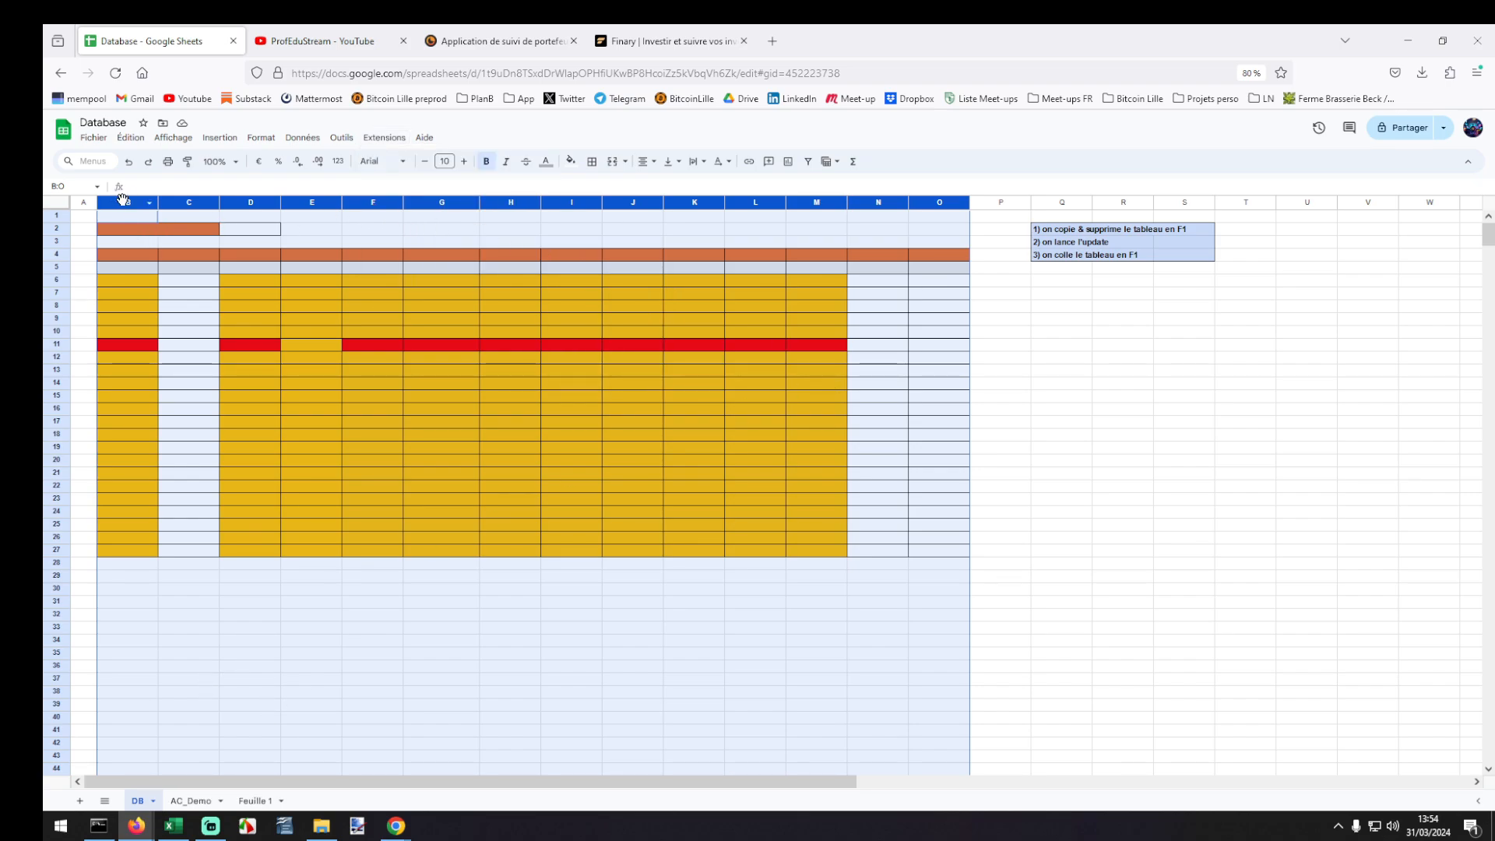
Paste the copied table back into columns B to O of the DB sheet and deselect it.
click(139, 214)
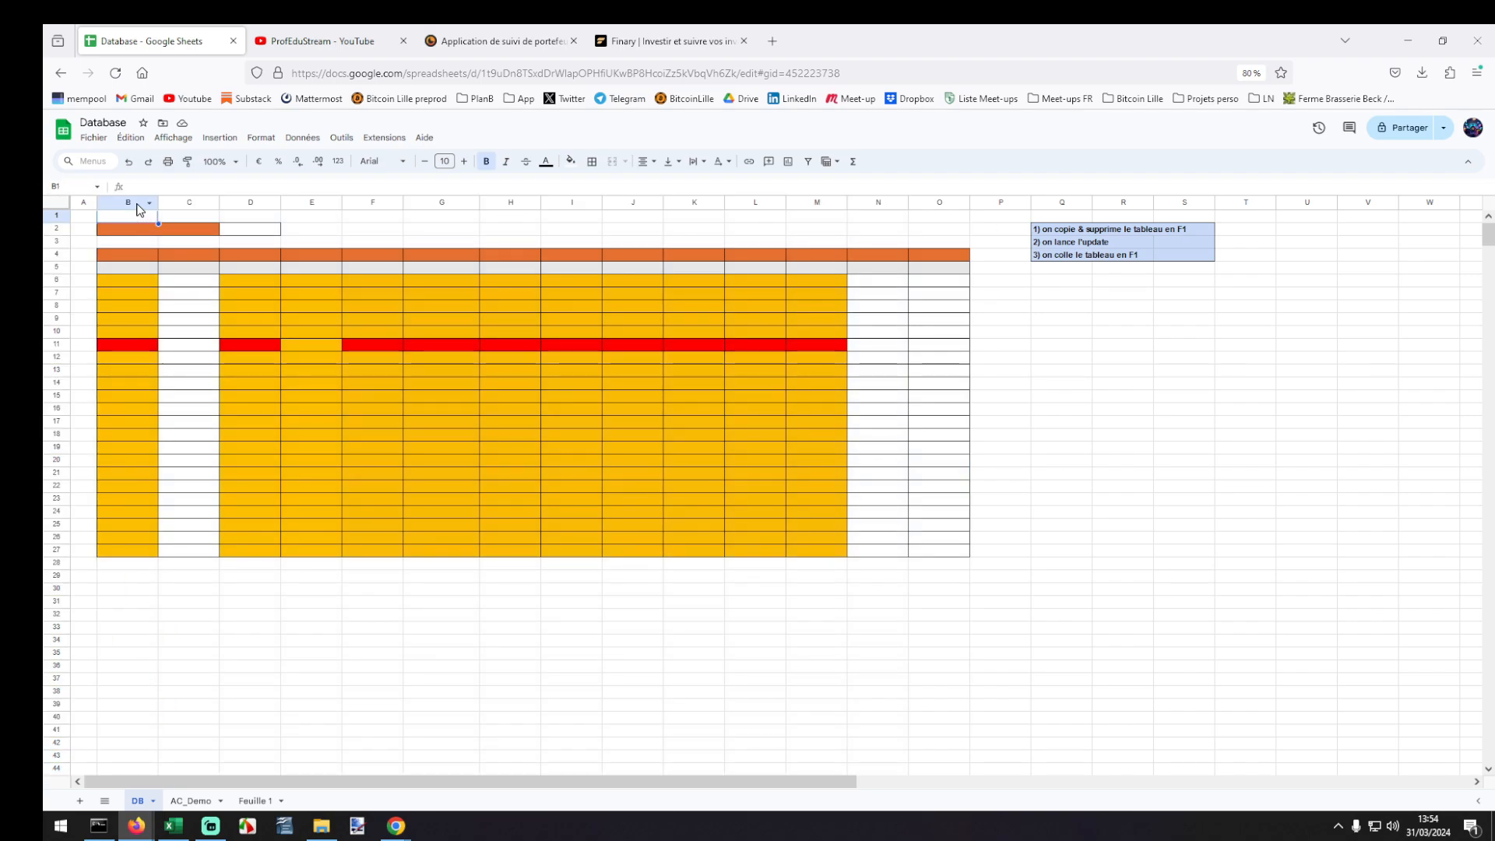
click(138, 206)
shift+click(934, 204)
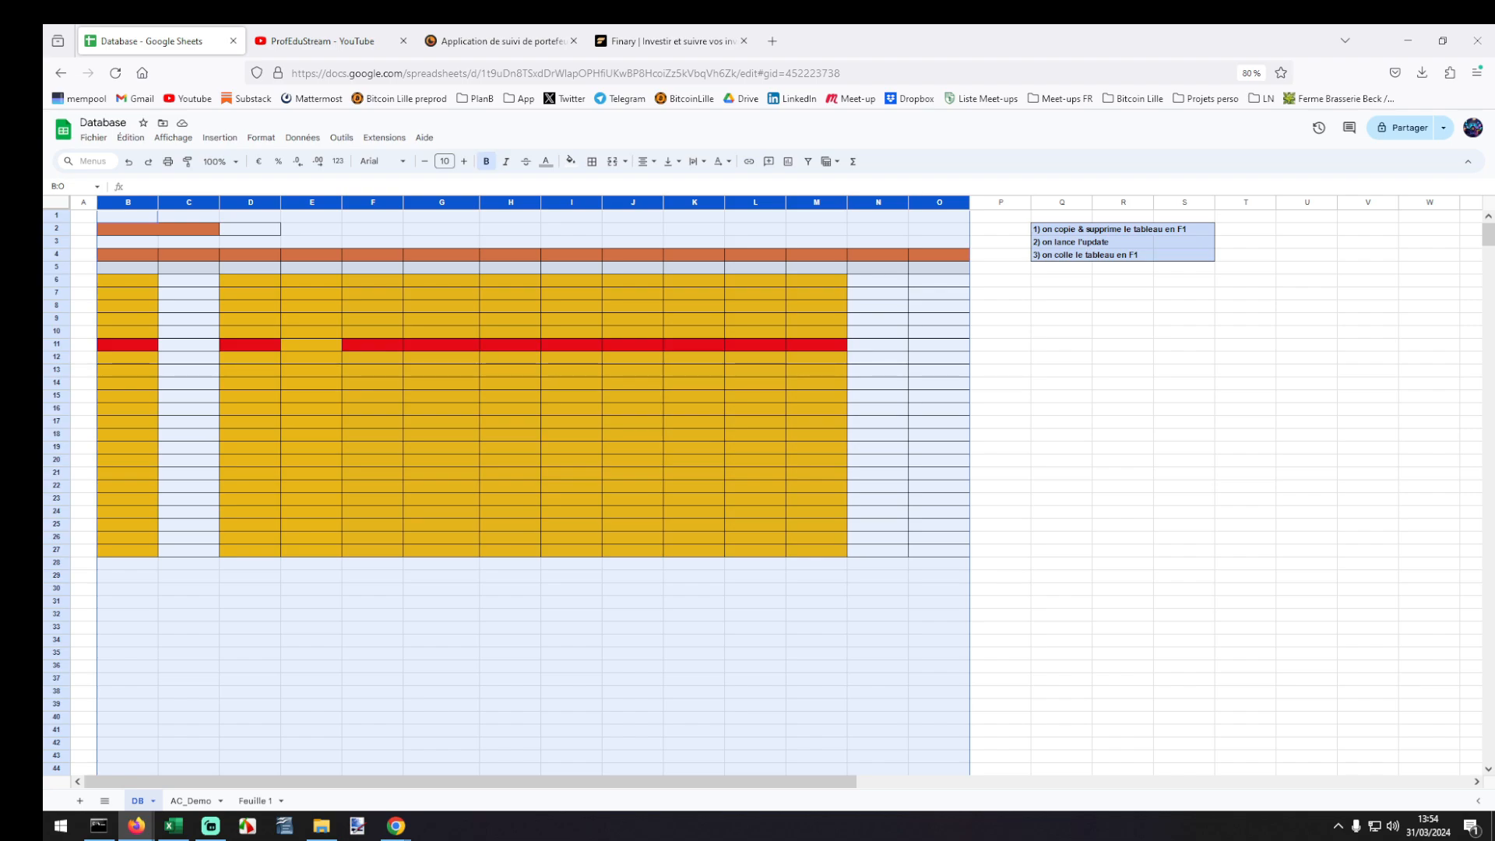
key(ctrl+v)
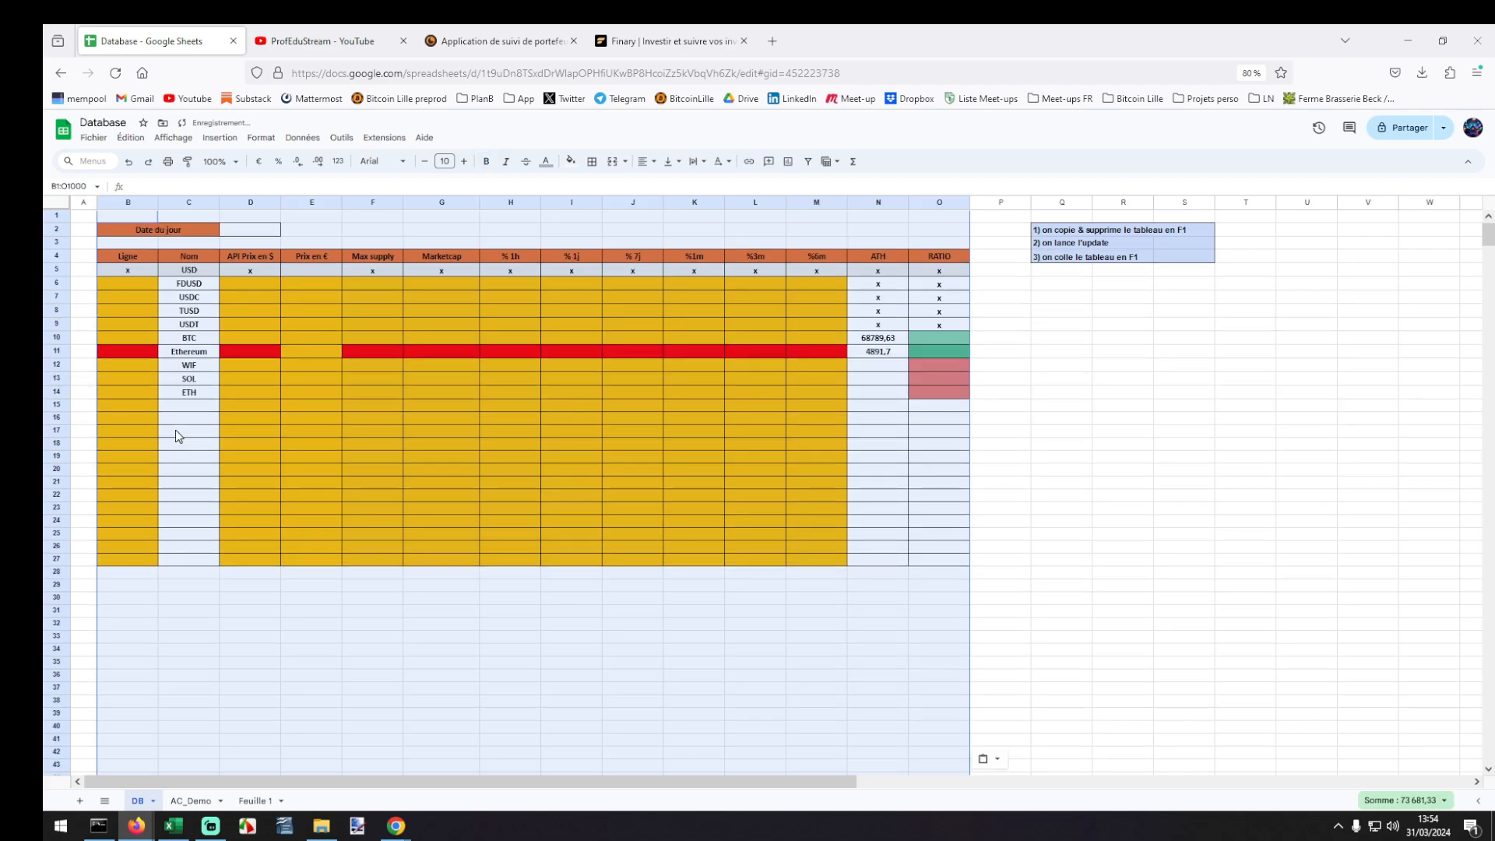
click(1011, 366)
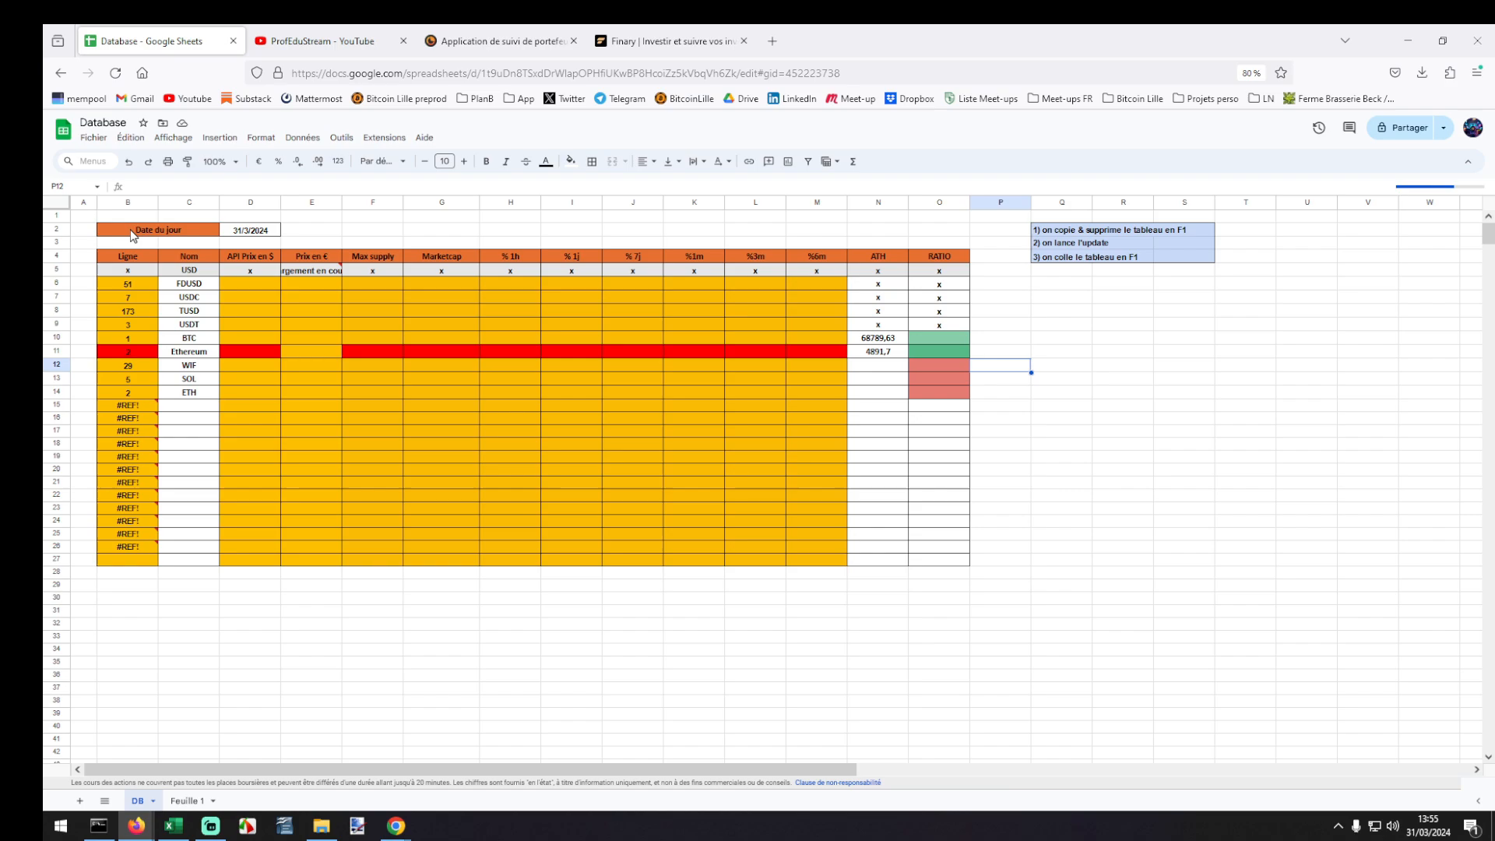
Check the imported CoinMarketCap data on Feuille 1, return to the DB sheet and select columns B to O.
click(200, 806)
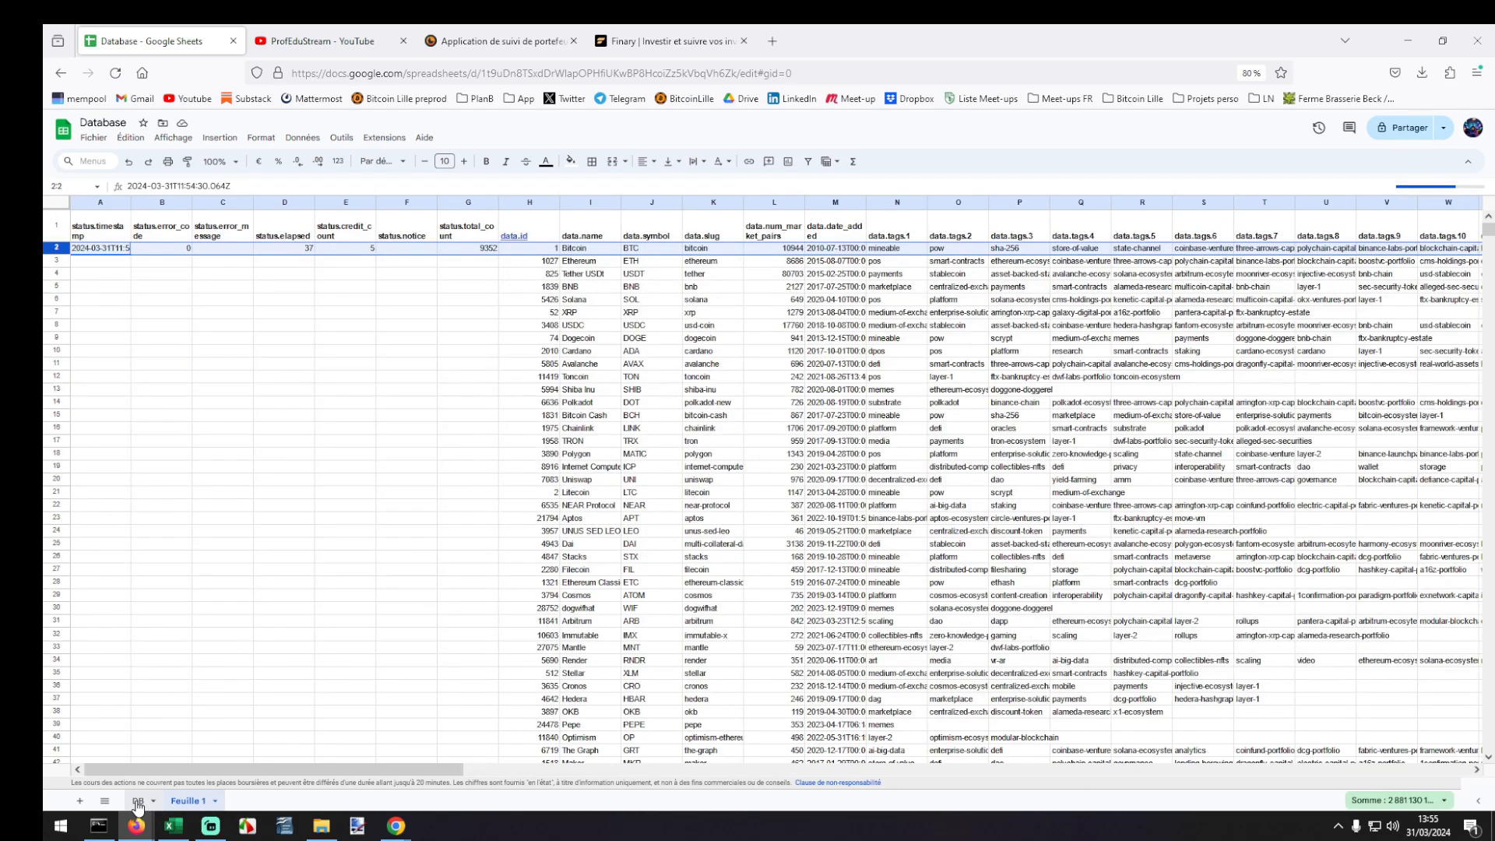
click(139, 803)
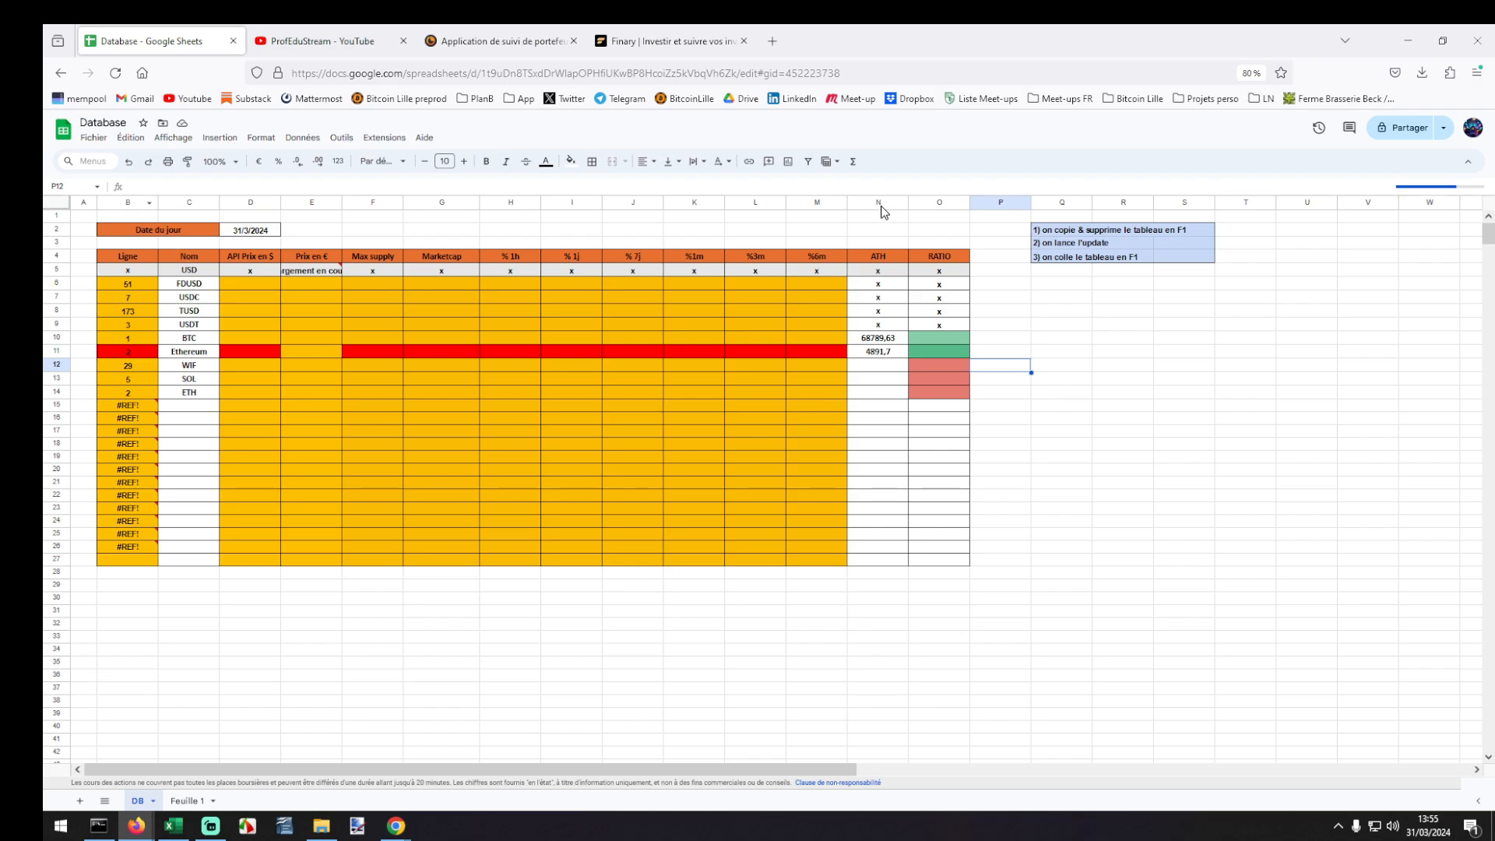
shift+click(942, 204)
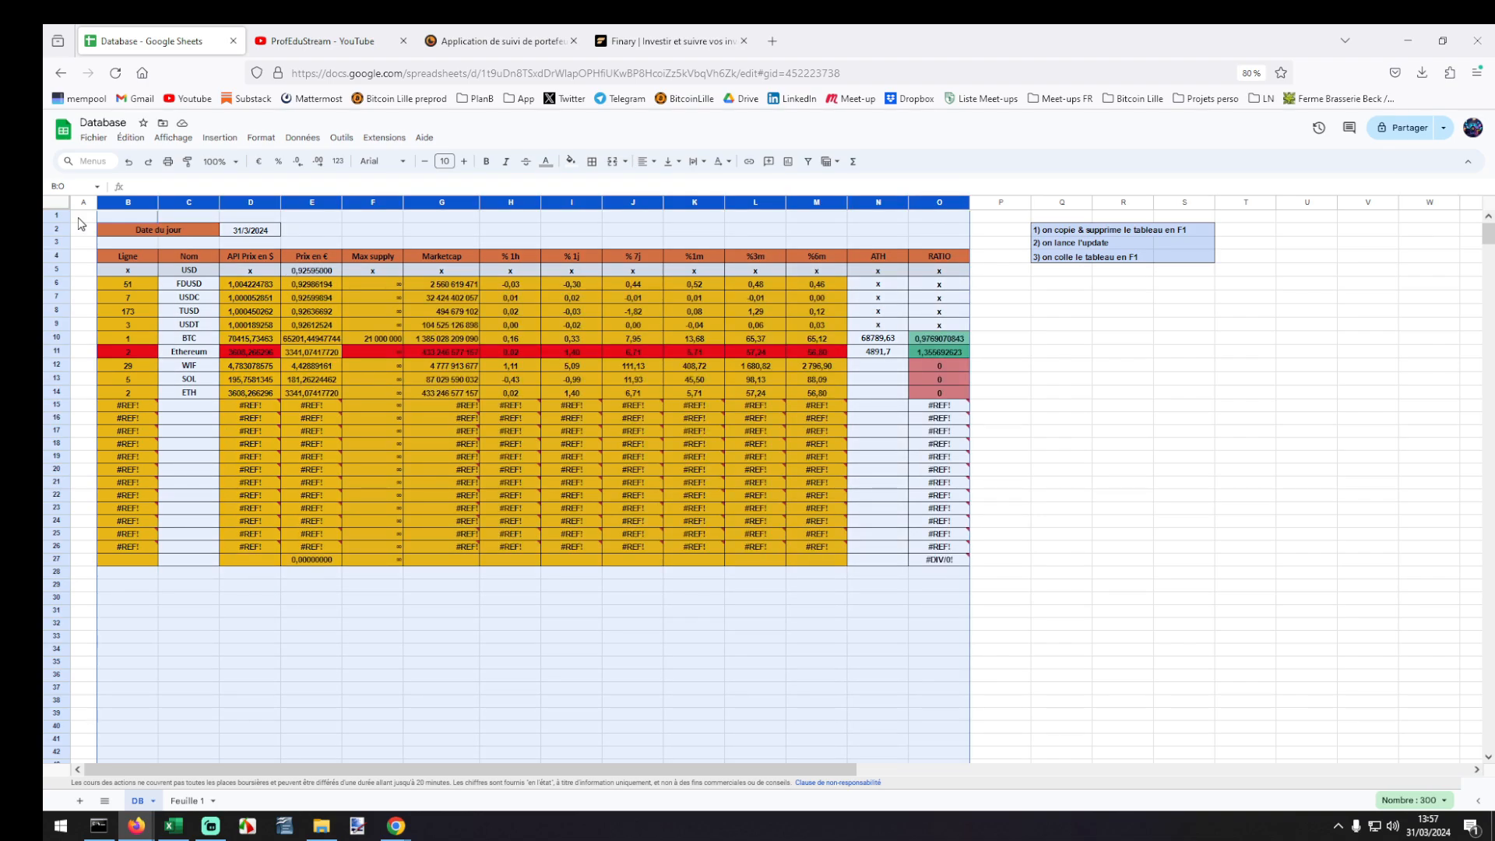
Clear the contents of B15:O27 on the DB sheet after checking the coin list on Feuille 1.
click(880, 420)
drag(943, 408, 109, 562)
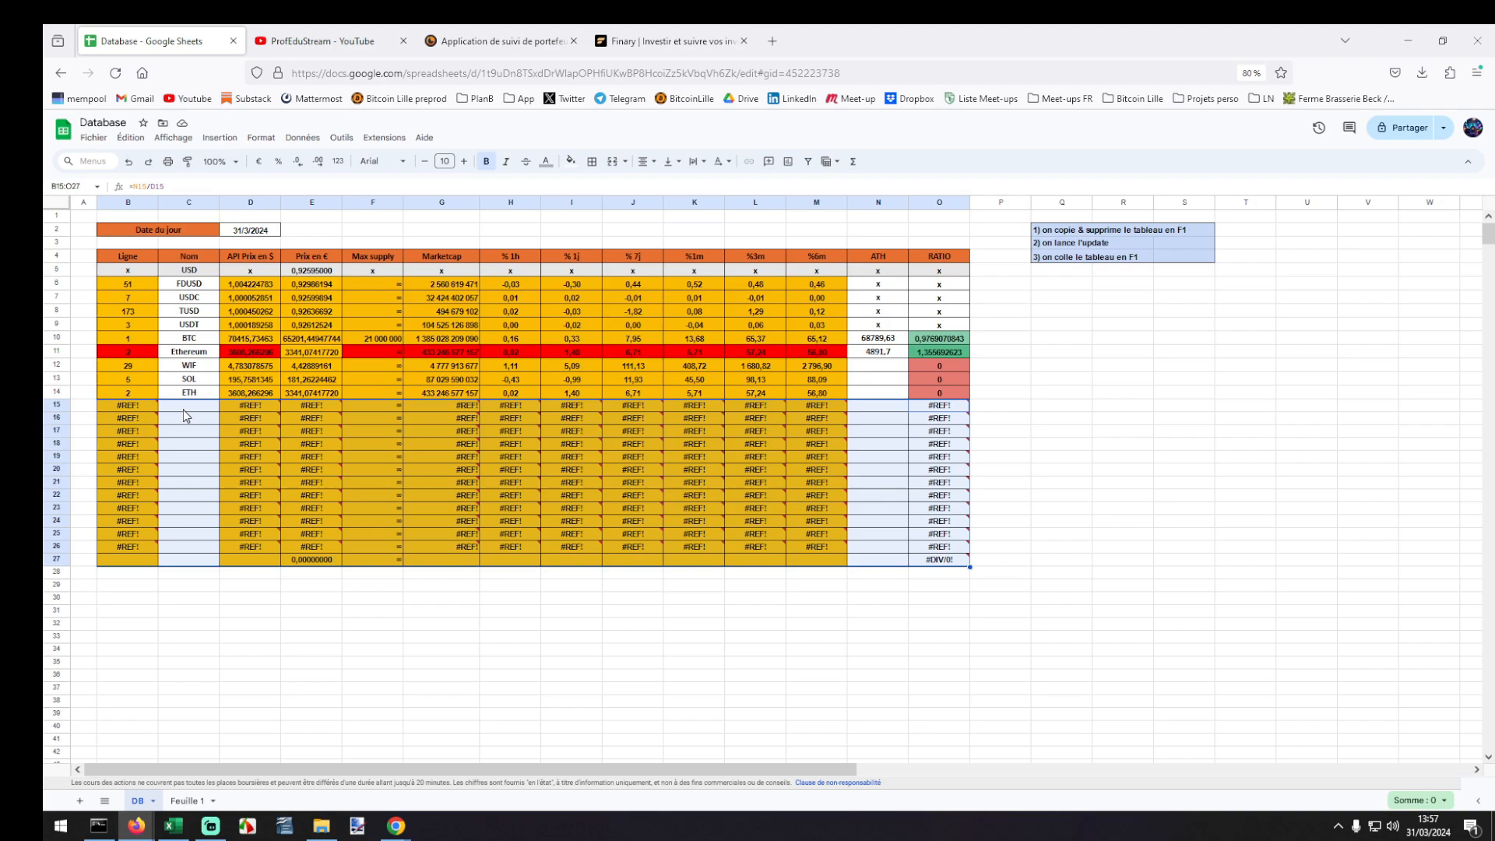
click(187, 800)
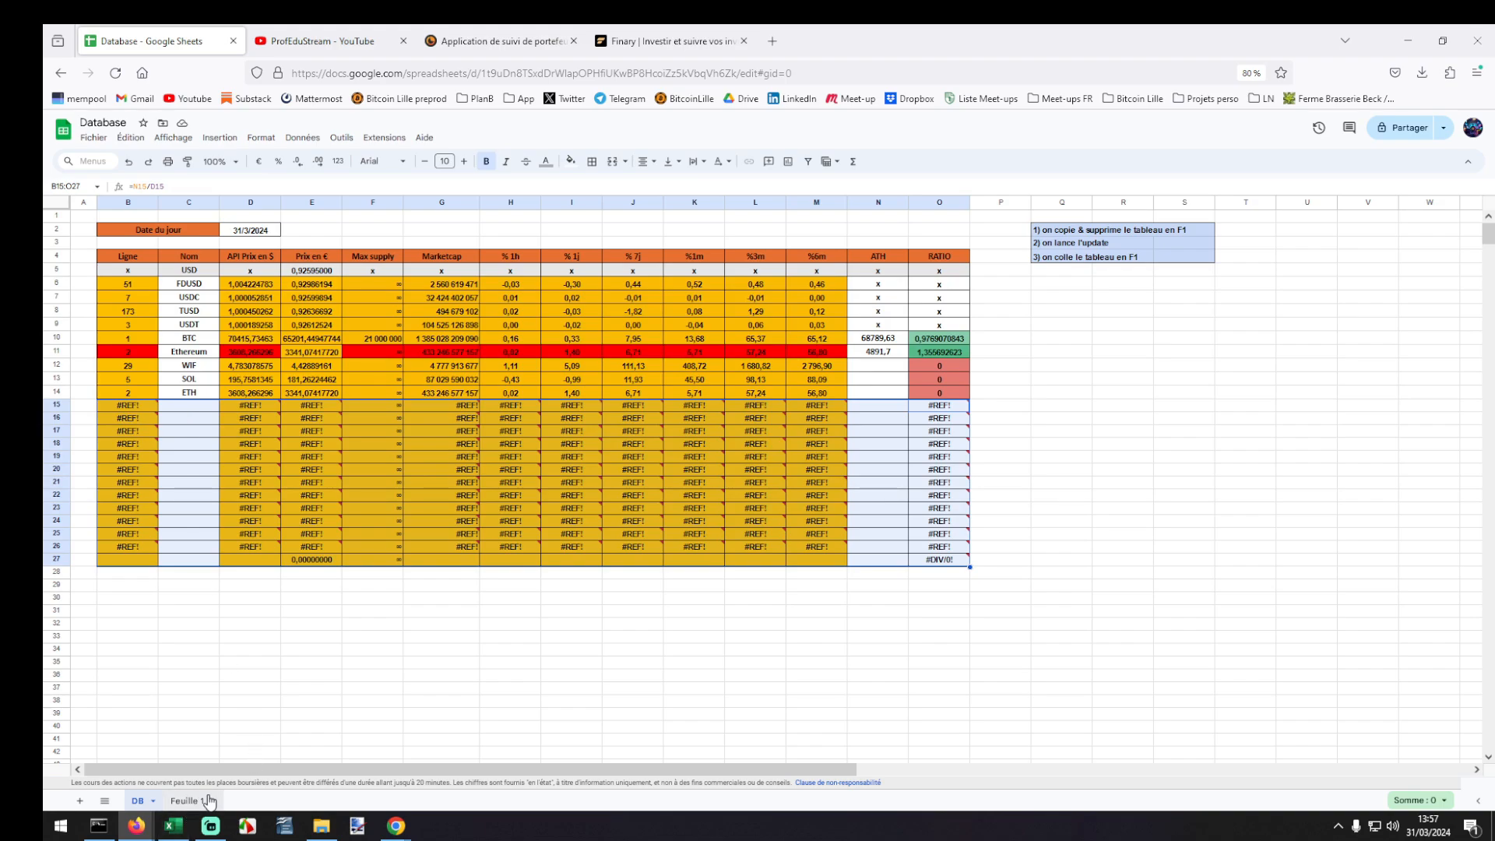
drag(1490, 238, 1490, 716)
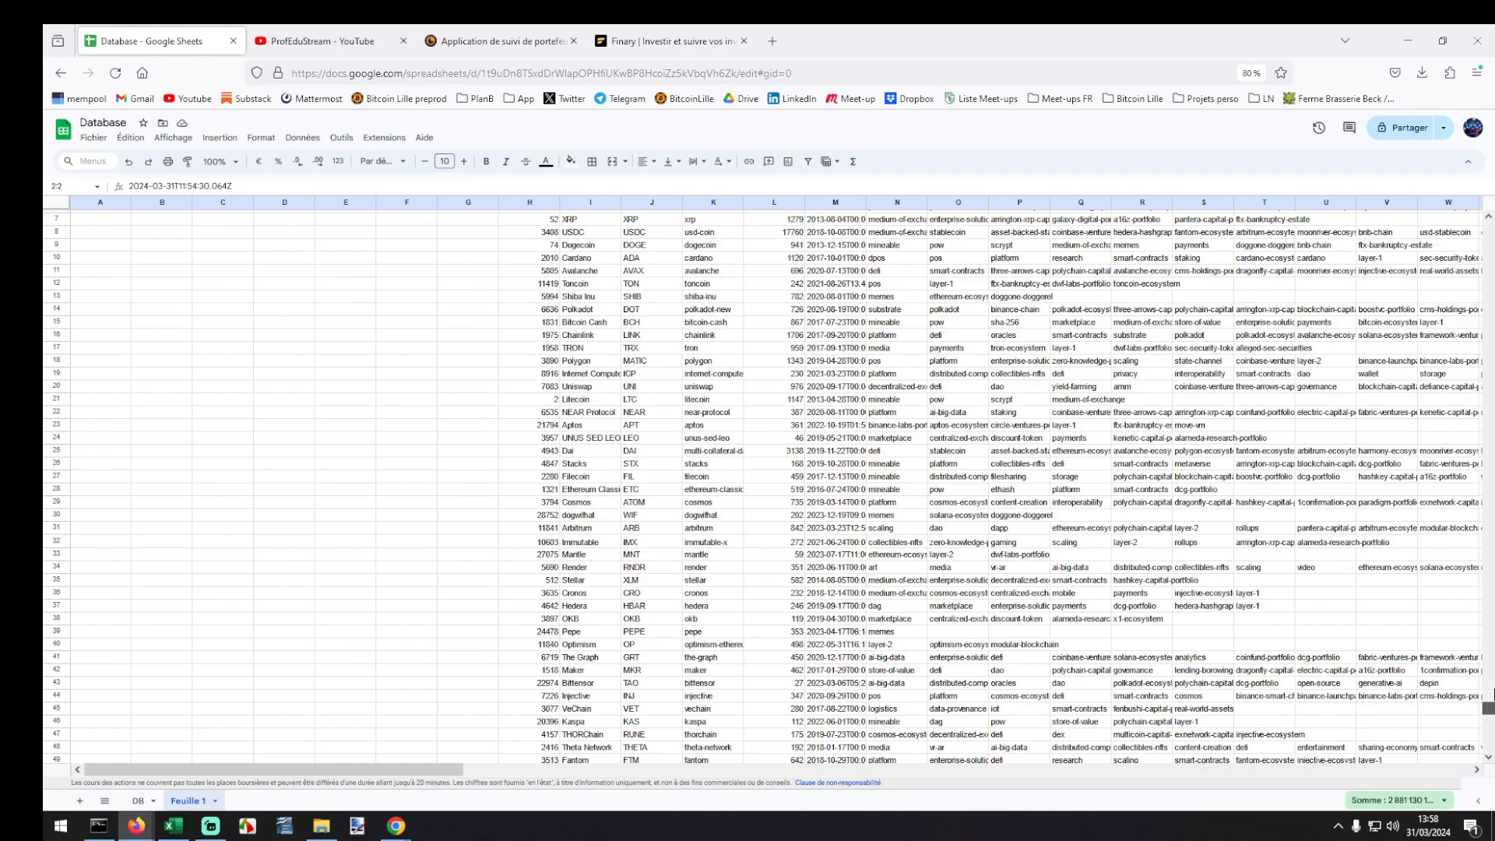
click(138, 800)
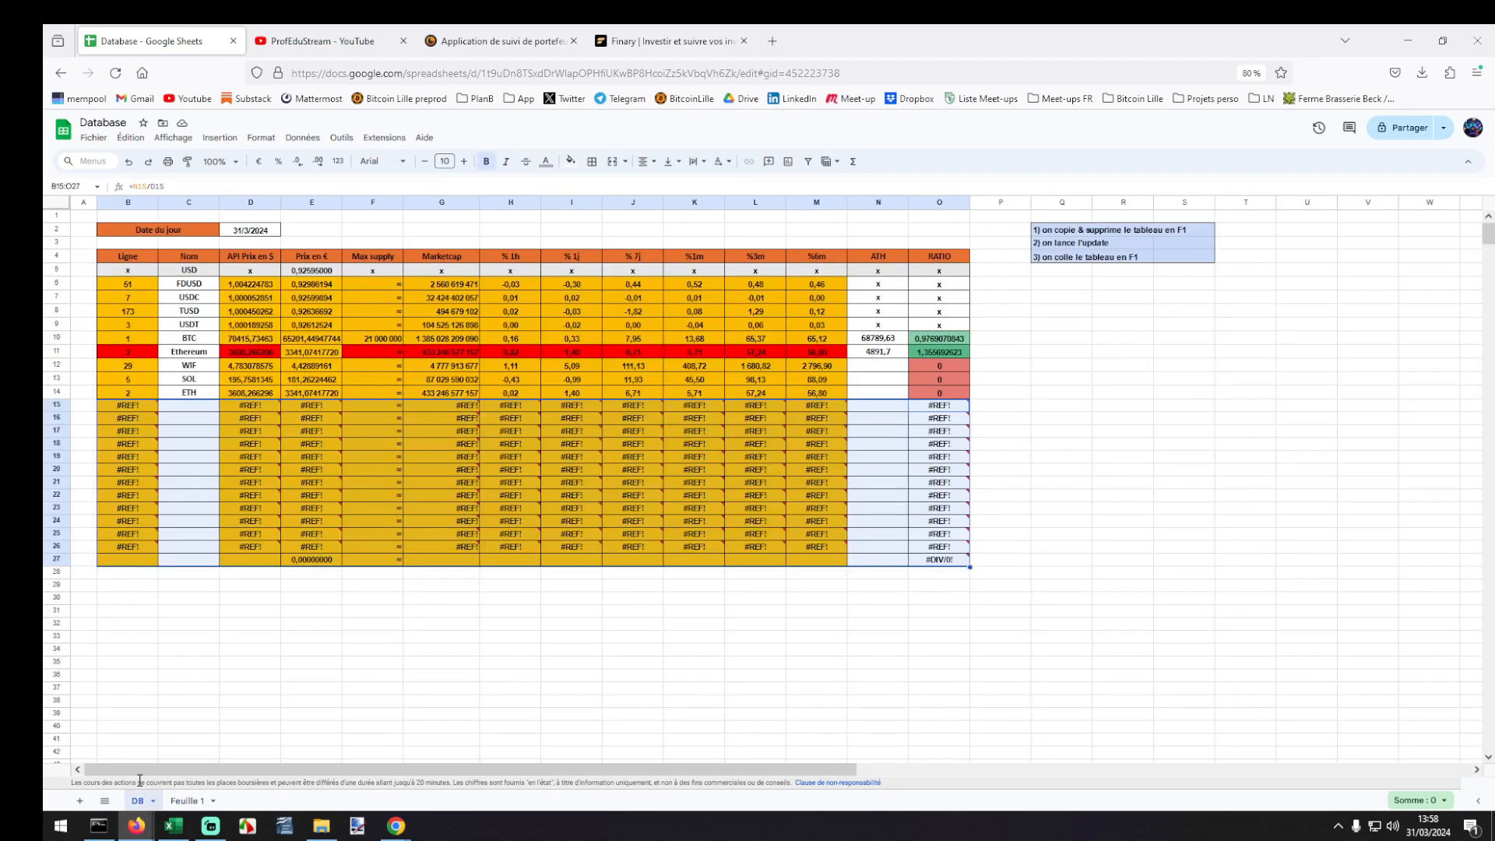
key(Delete)
click(237, 652)
Copy columns B to O of the cleaned-up DB sheet and clear their contents.
click(129, 202)
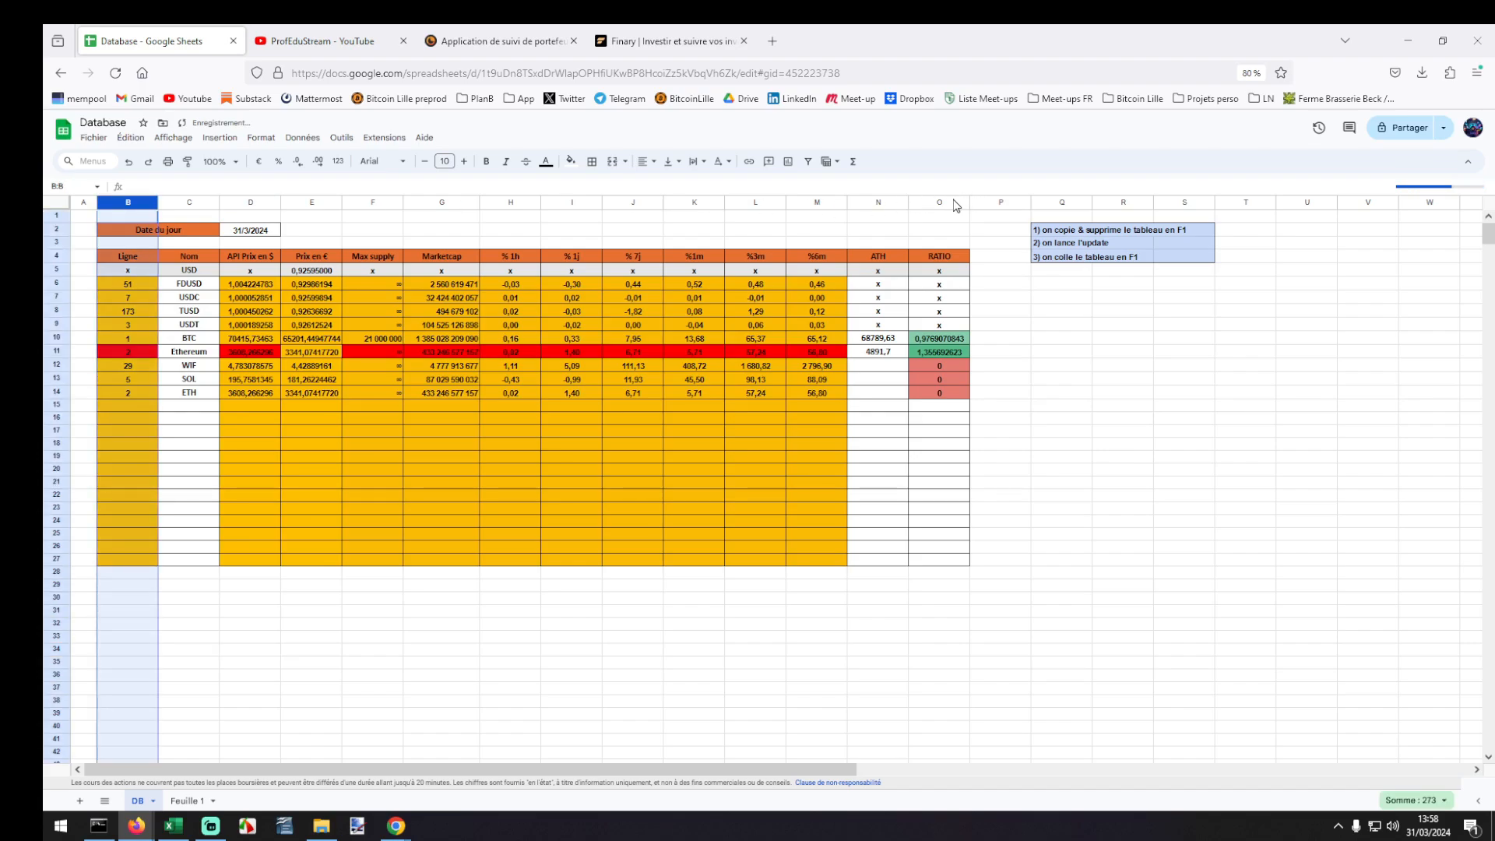
shift+click(939, 202)
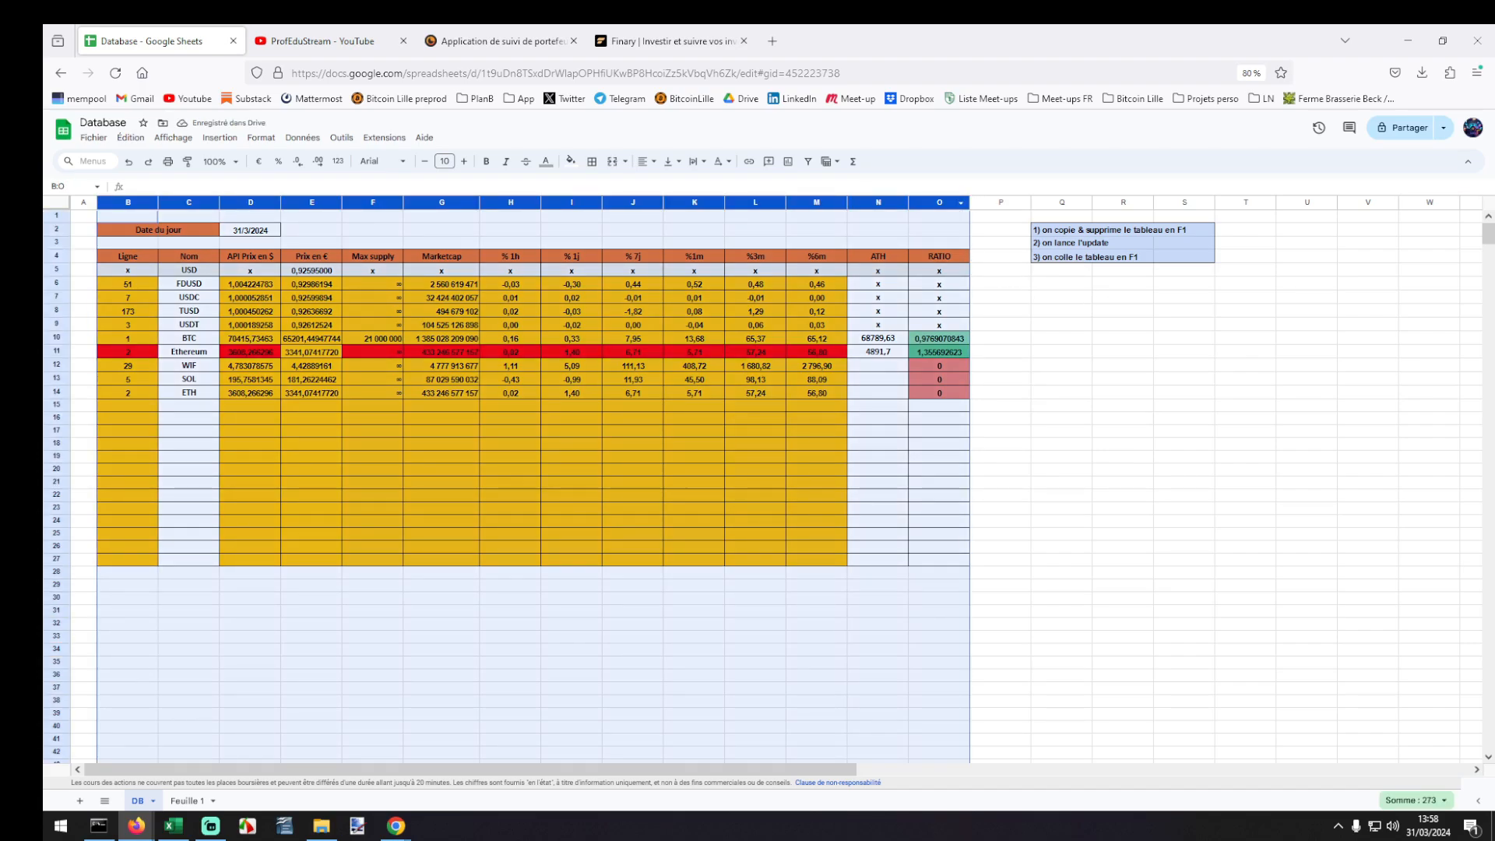
key(Delete)
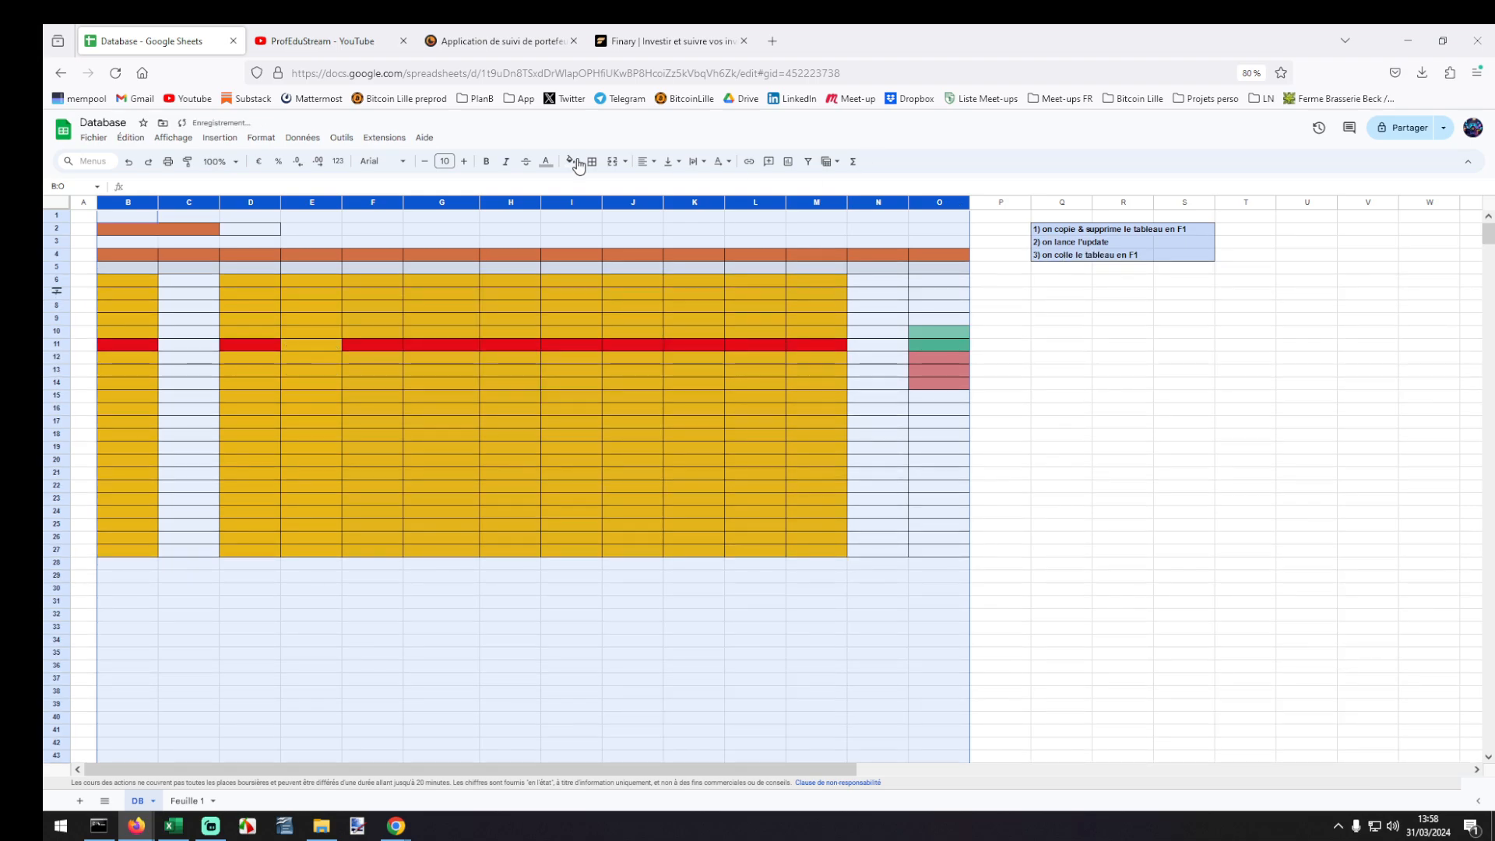
Run API Connector's refresh of all connections again with the DB table emptied.
click(384, 138)
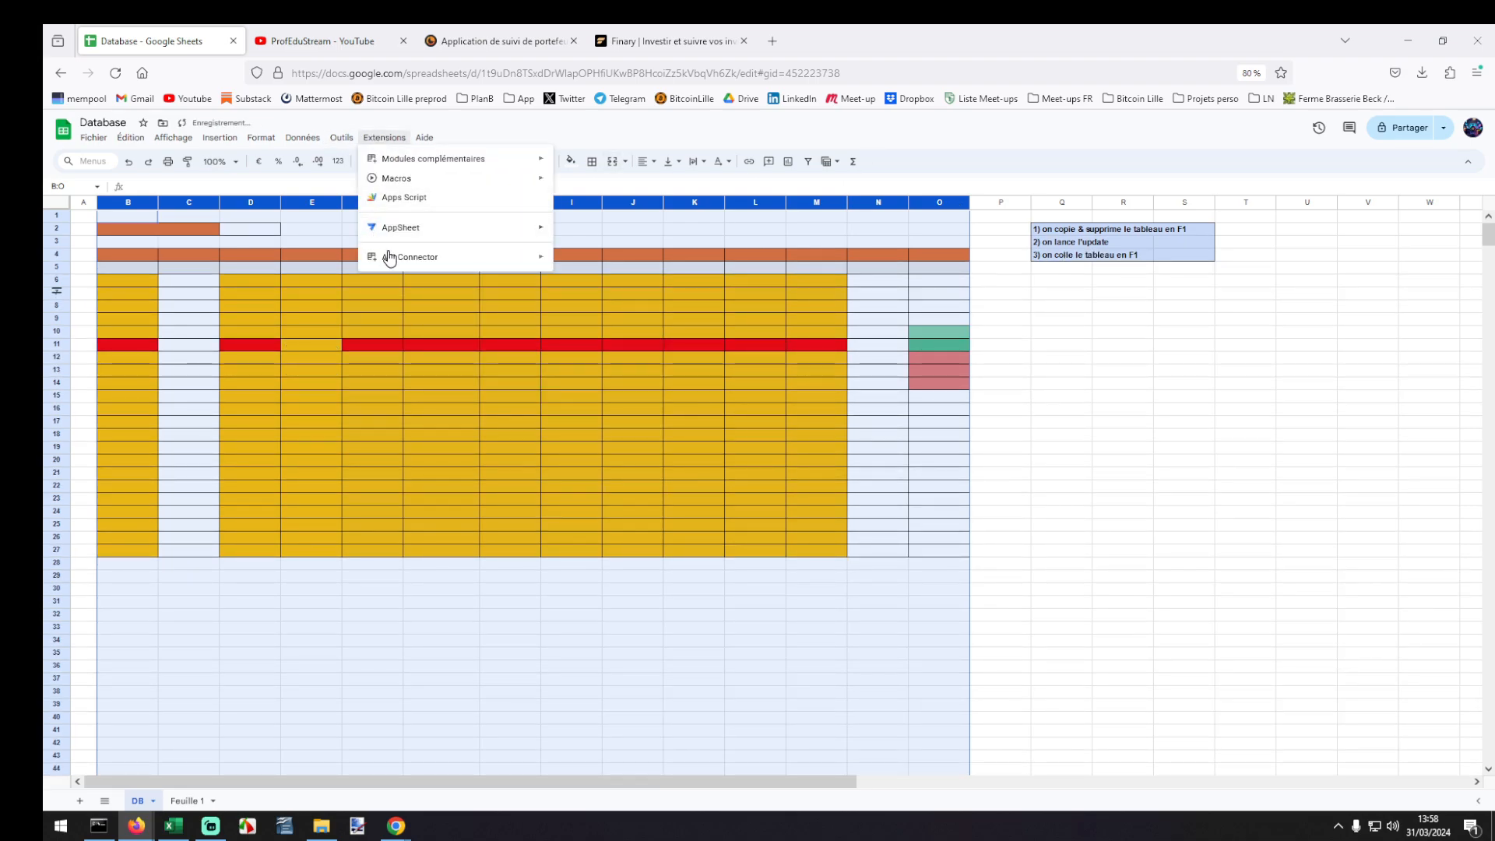
mouse_move(517, 269)
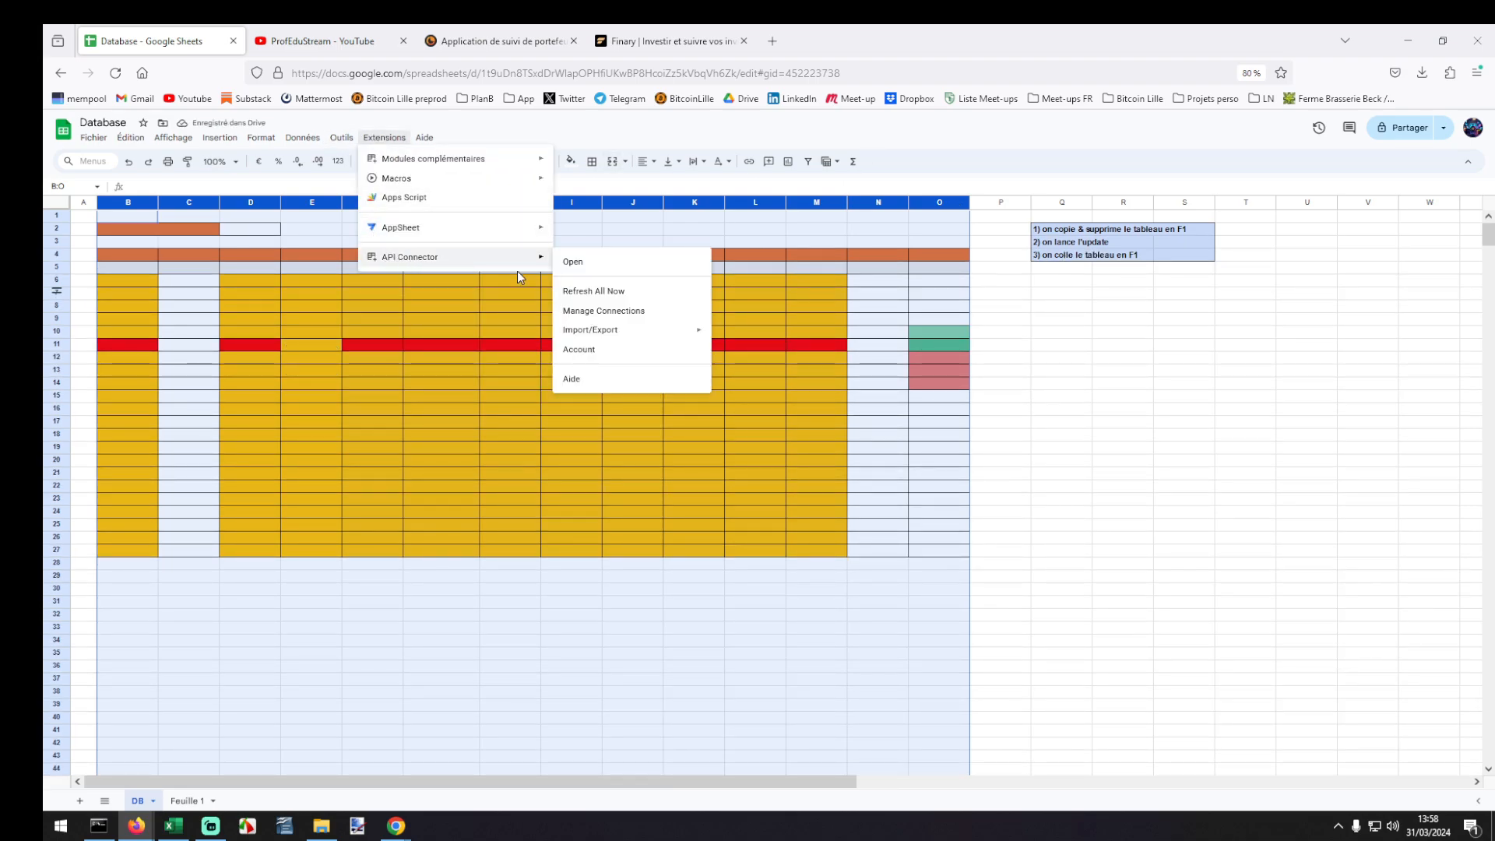
click(606, 295)
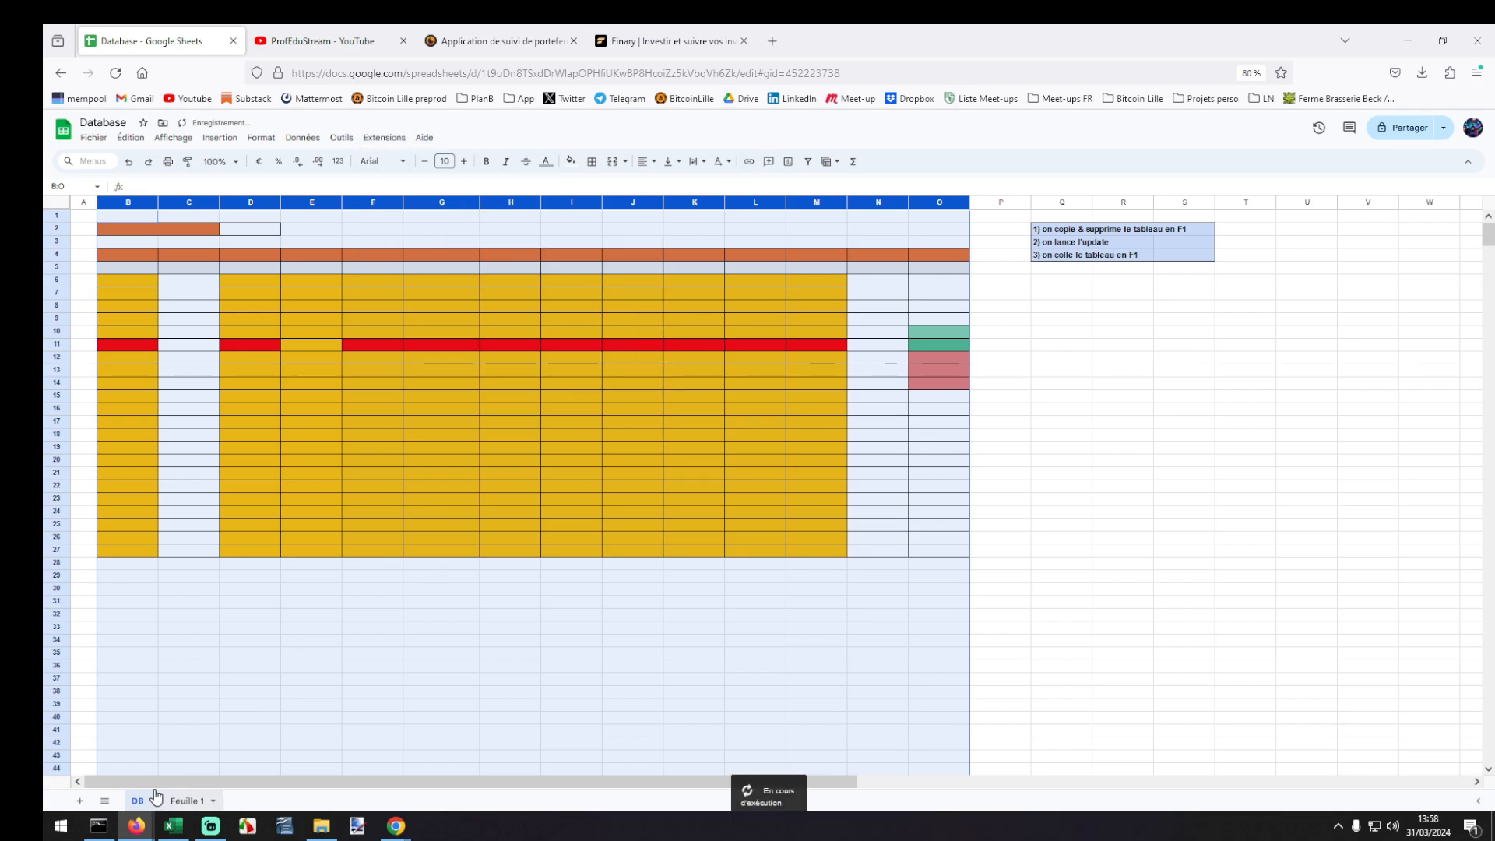
Check the updated data on Feuille 1, then restore the cleaned-up table in columns B to O of the DB sheet.
click(186, 800)
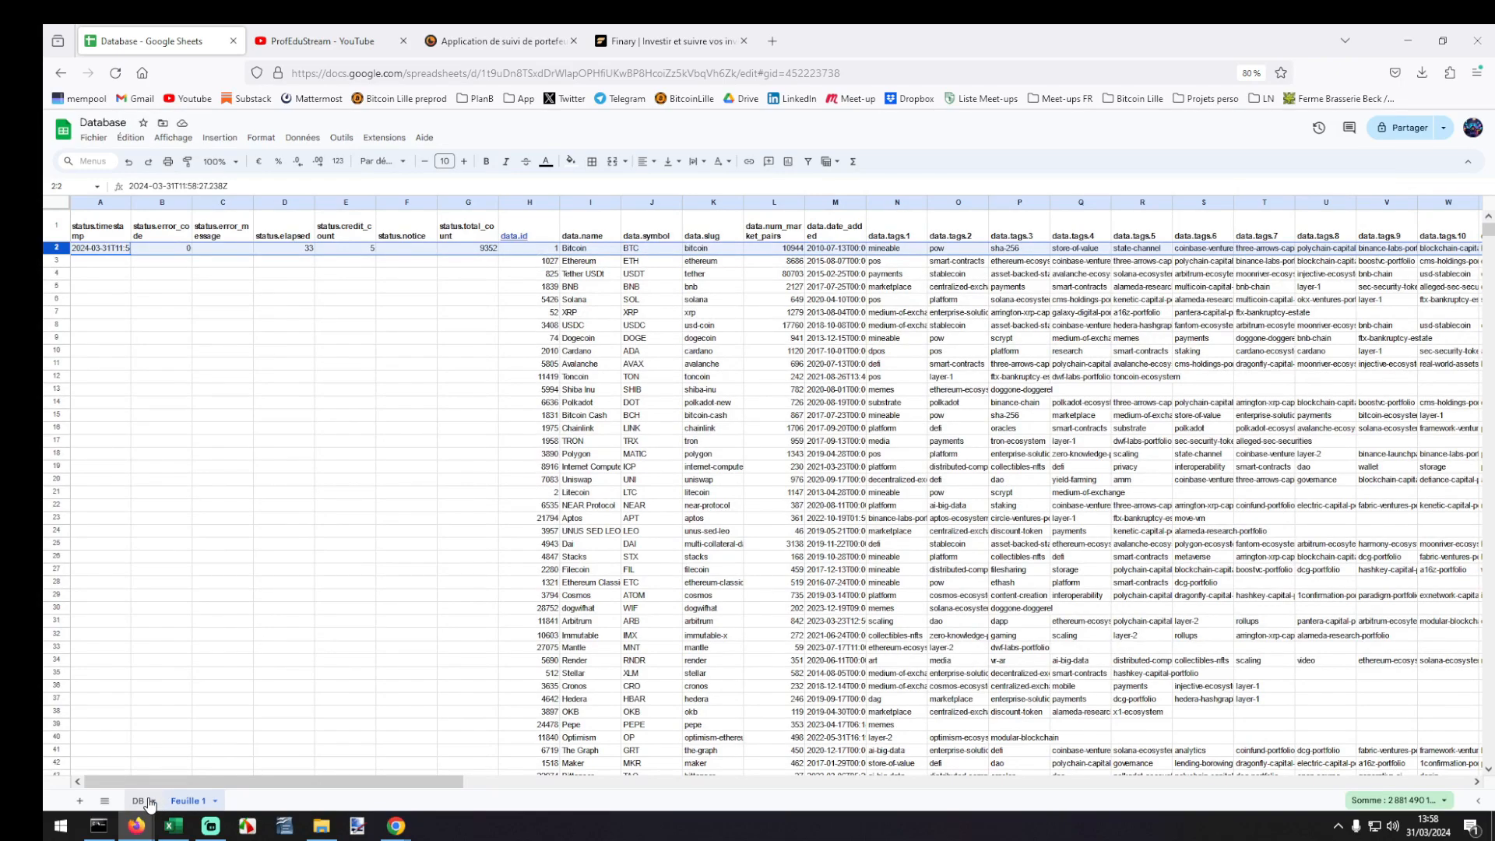
click(141, 802)
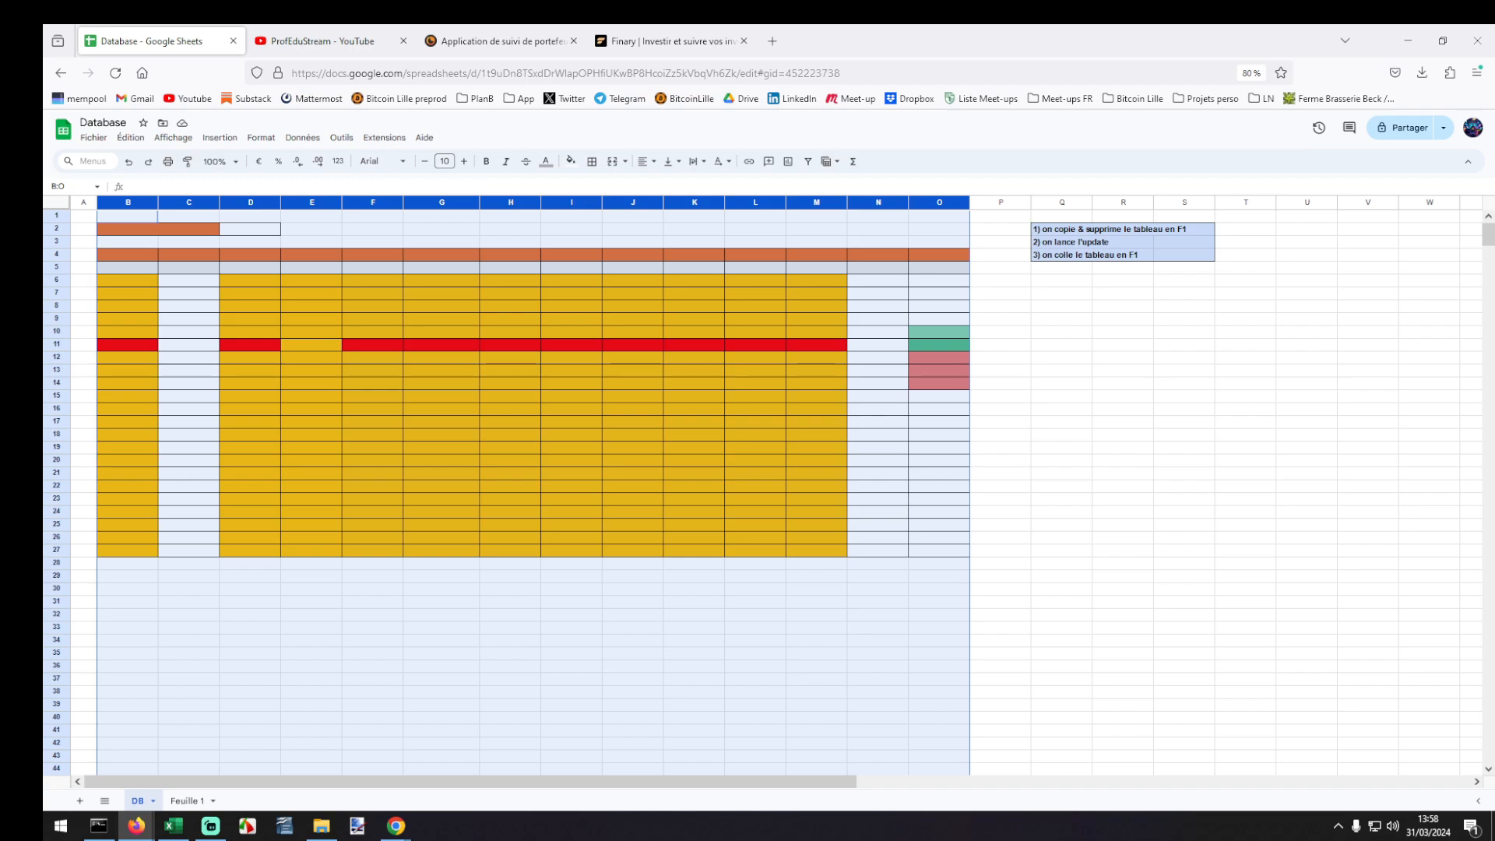
key(ctrl+v)
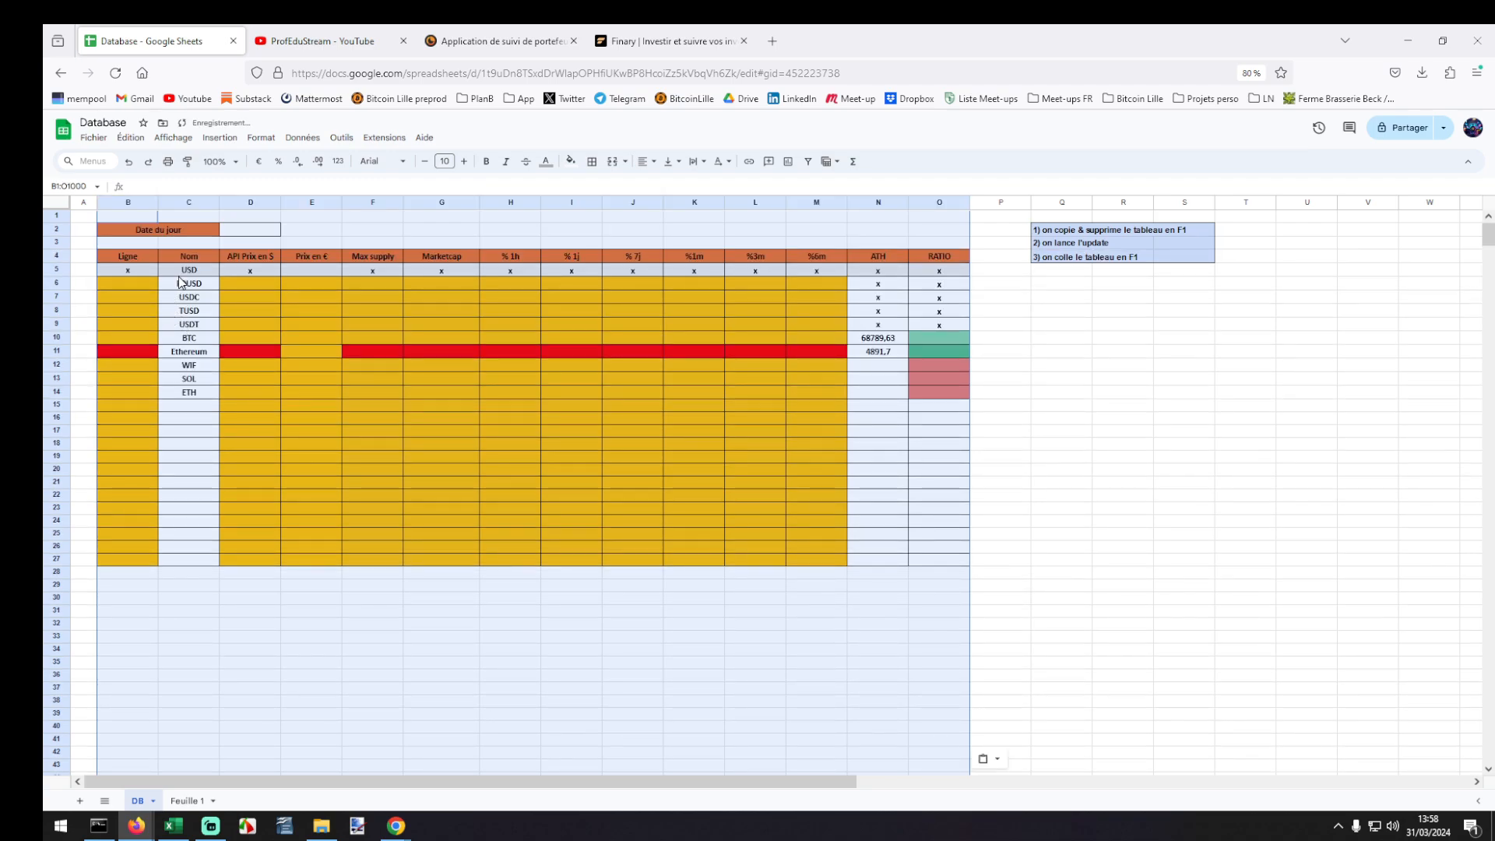
click(1090, 418)
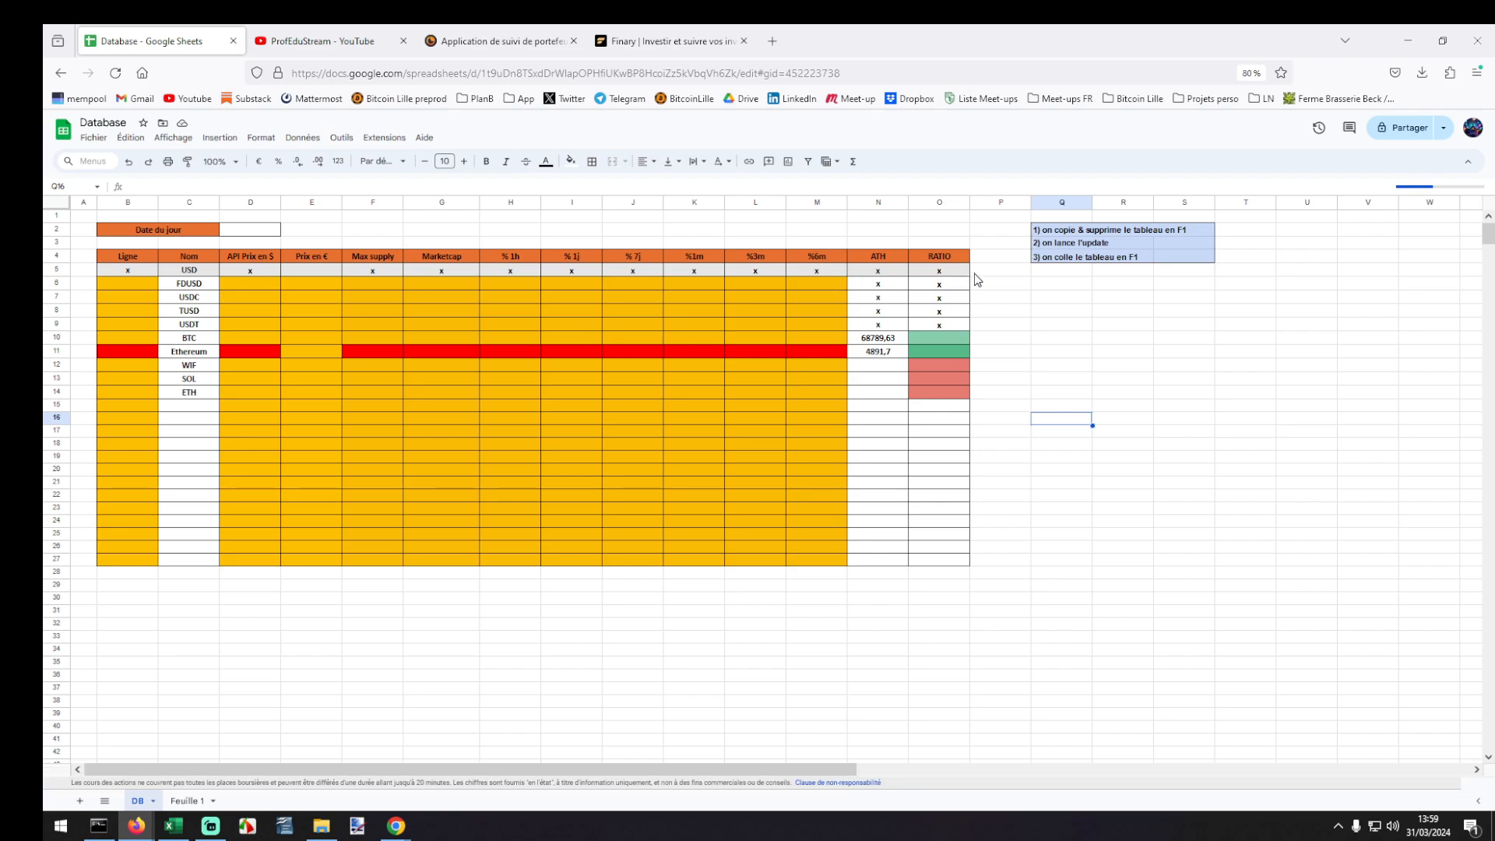
Review the update instructions in Q2, the Marketcap query formula in G8, columns G to M and the Ligne header.
click(1065, 234)
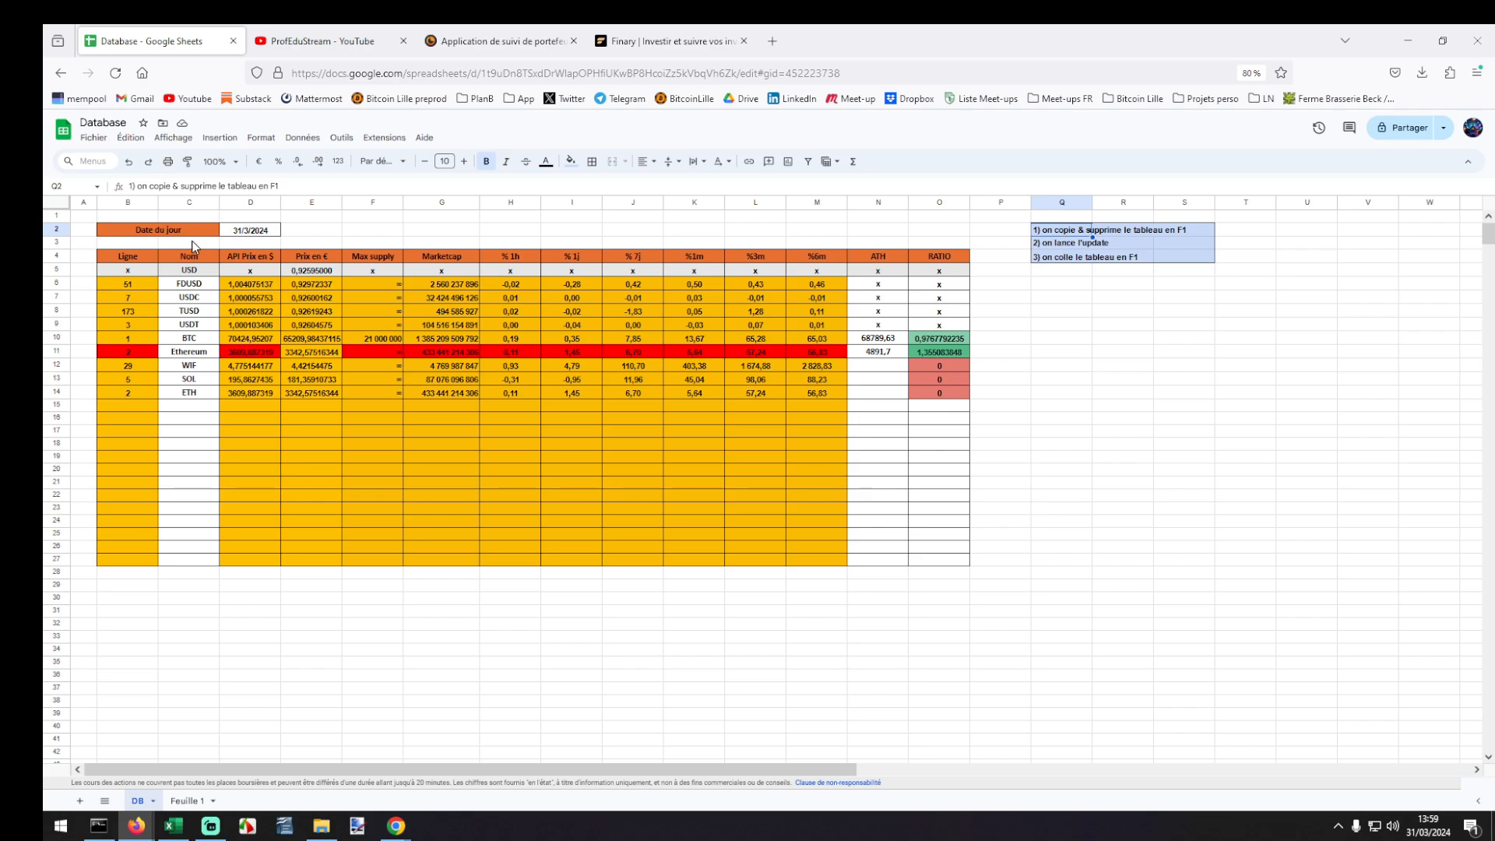
click(437, 311)
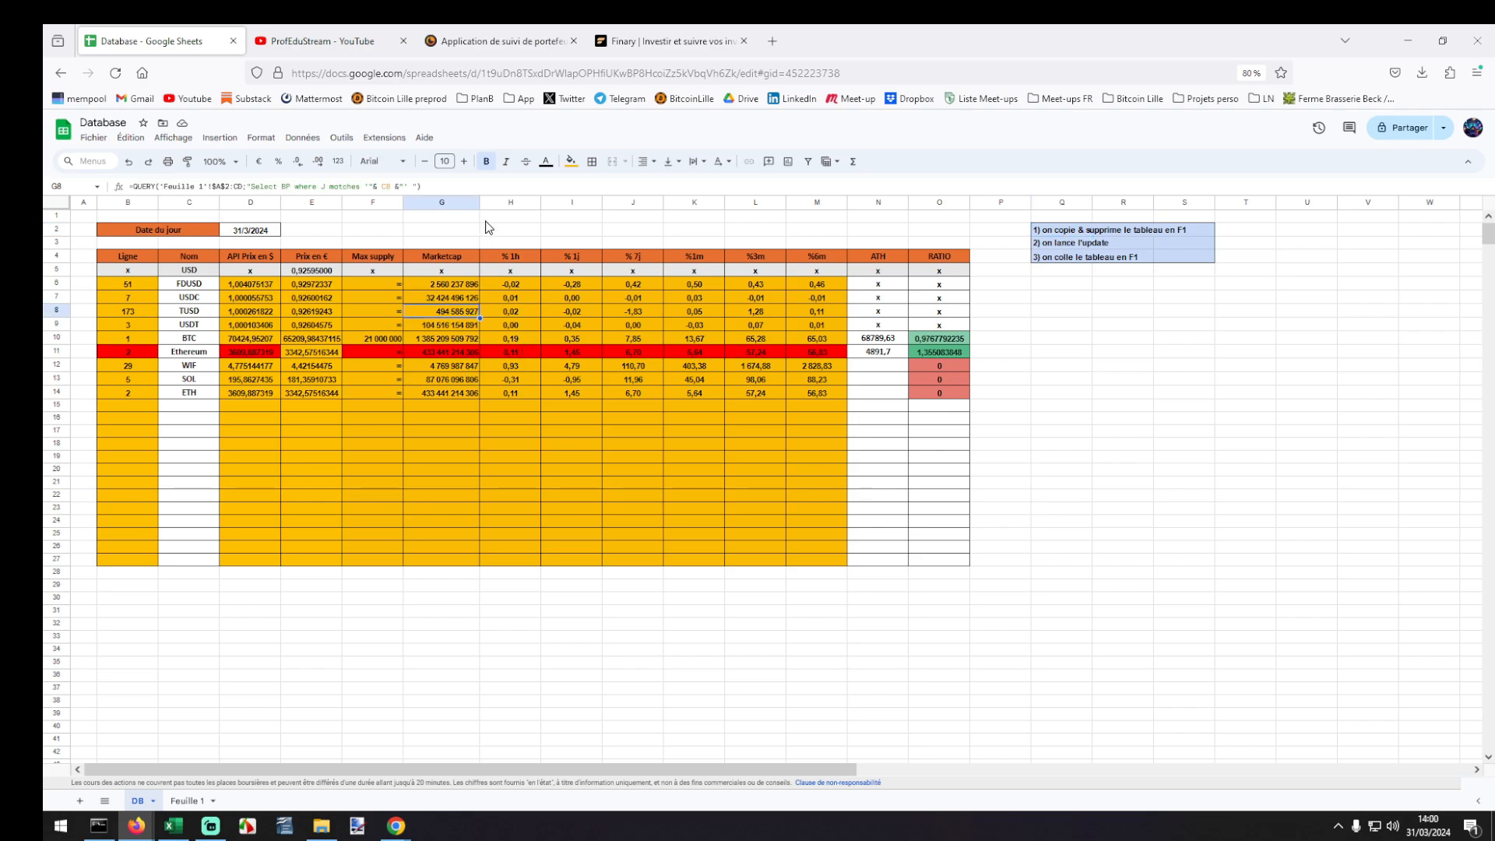
drag(467, 202, 816, 203)
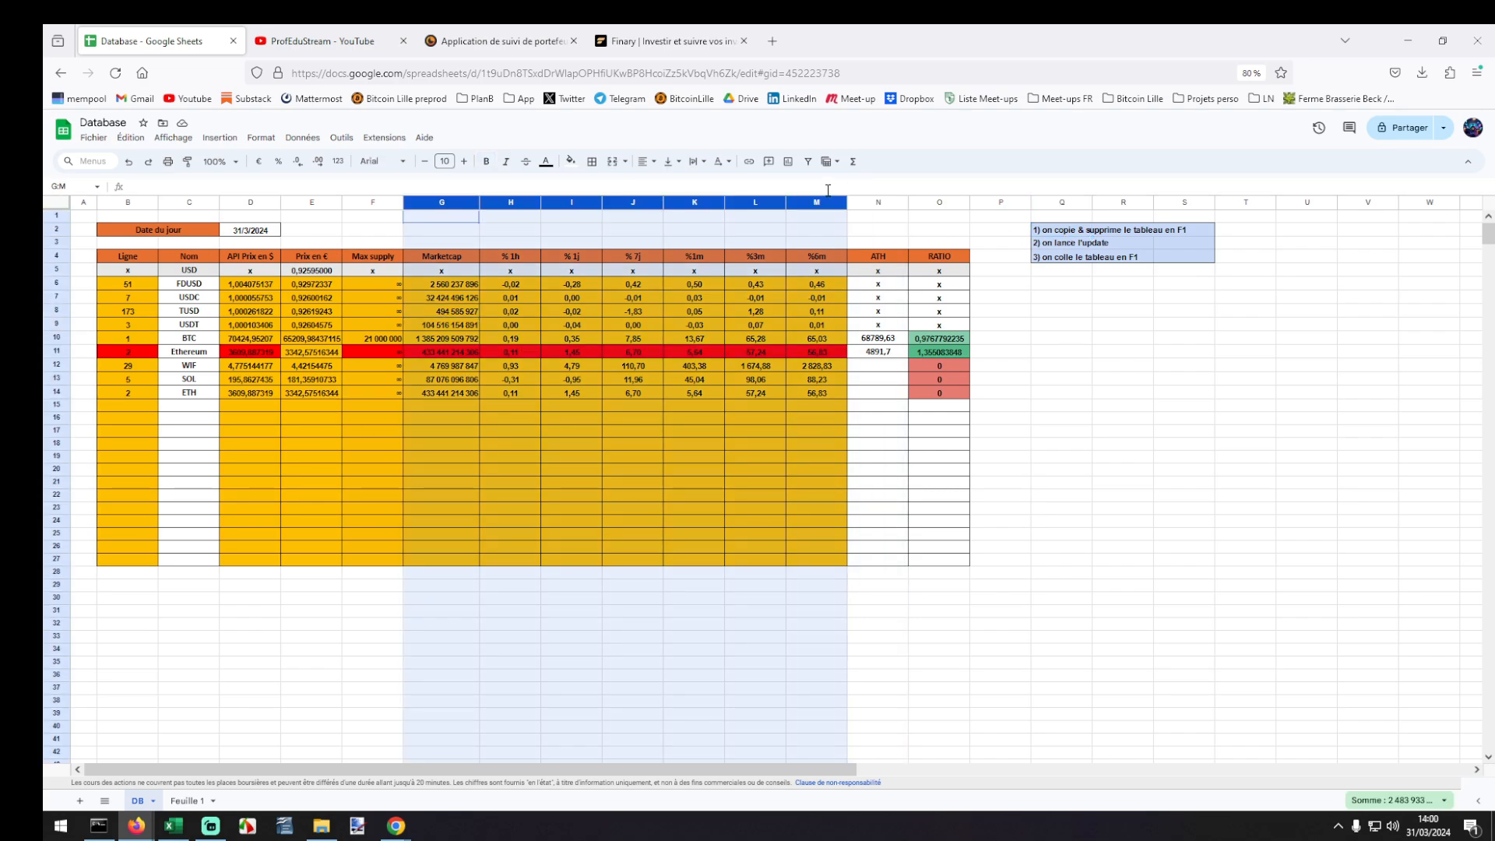
click(144, 255)
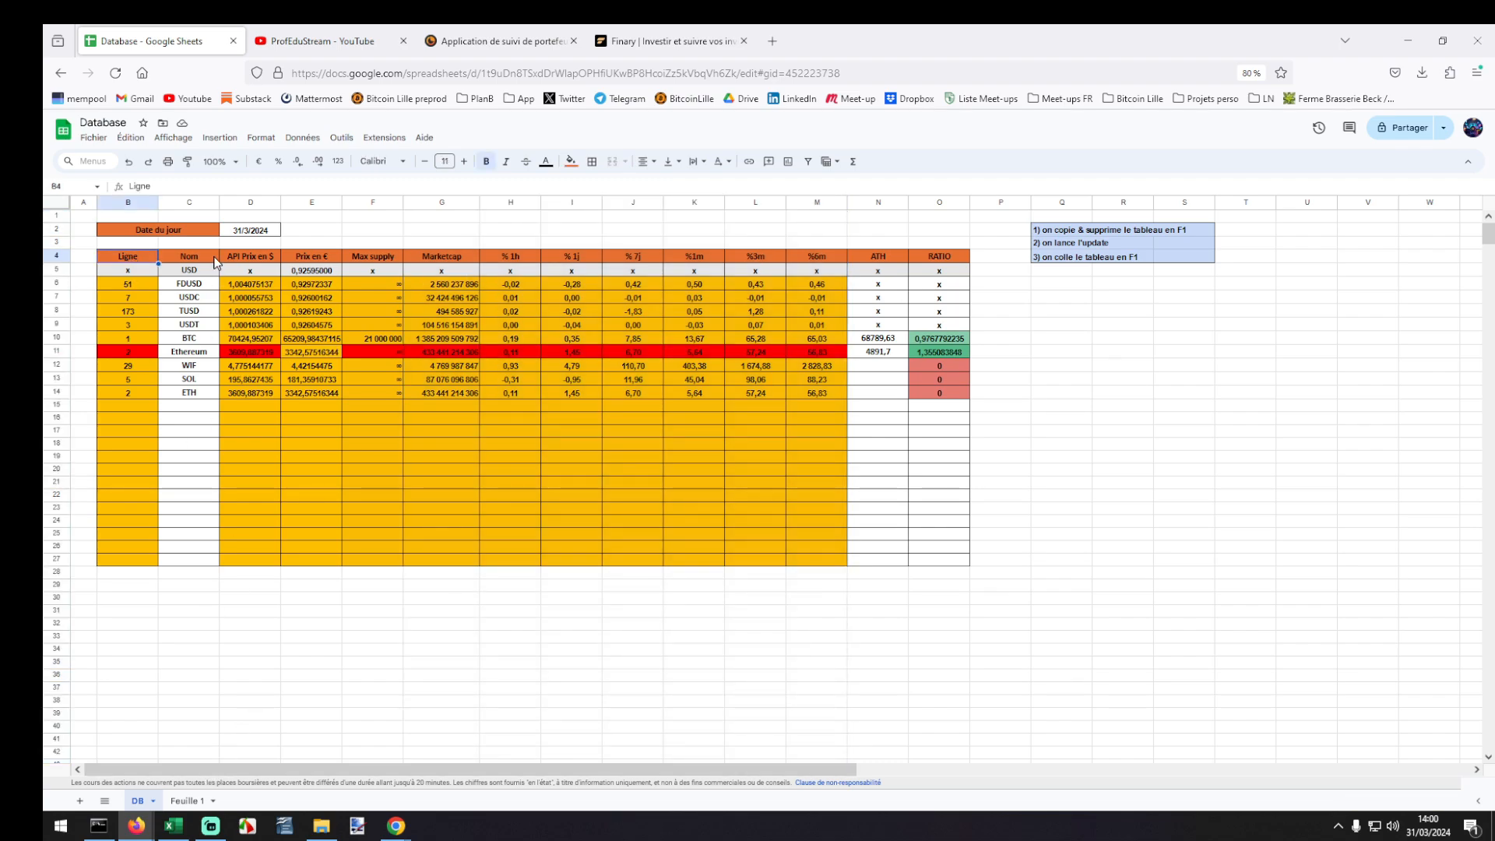
Copy columns B to O of the Google Sheets DB sheet and paste them over the same columns of the Excel workbook's DB sheet.
drag(160, 209, 931, 207)
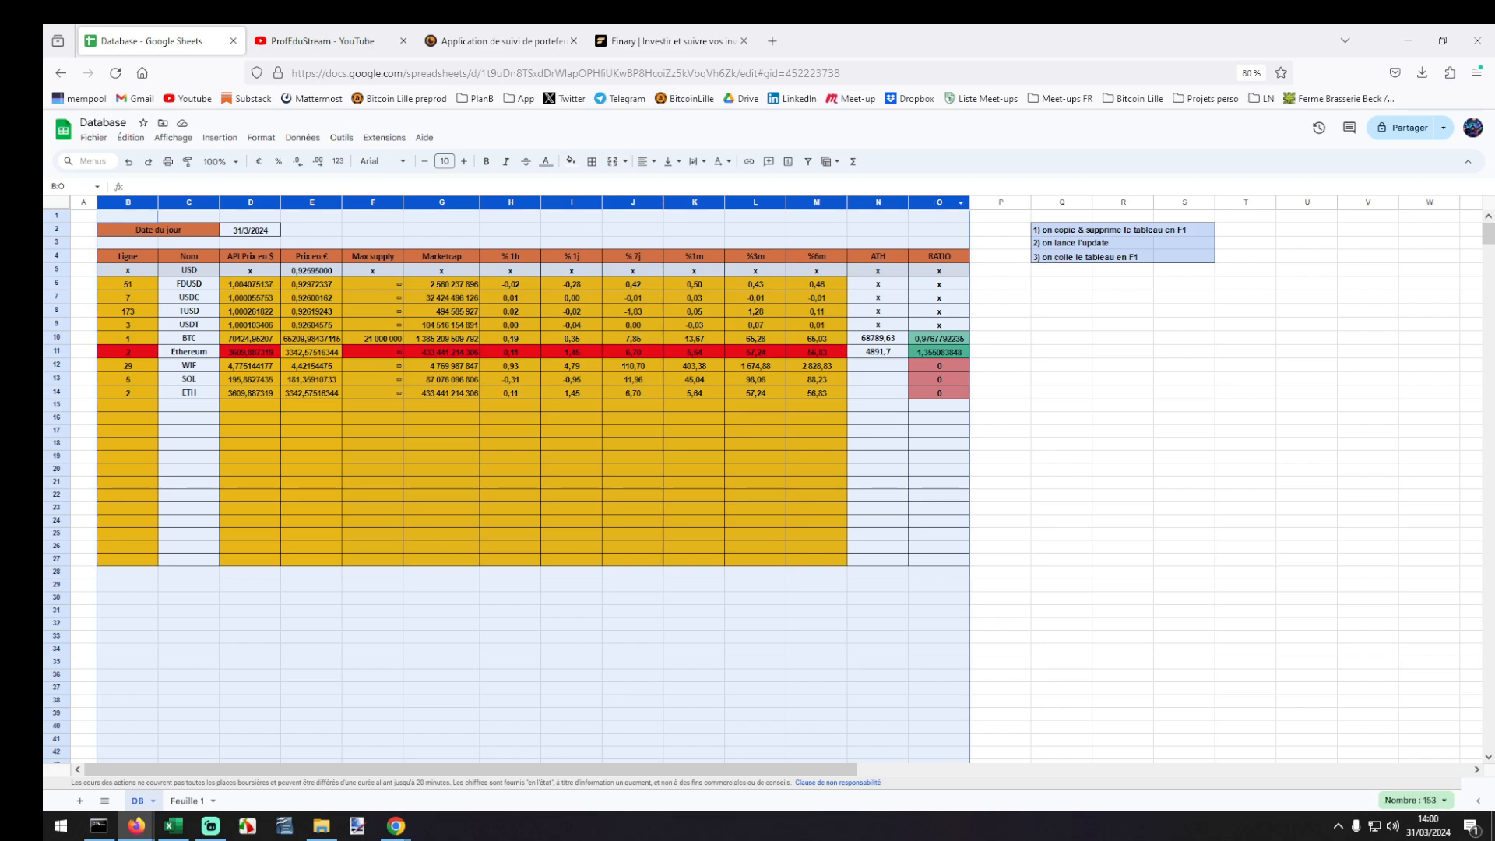
click(173, 825)
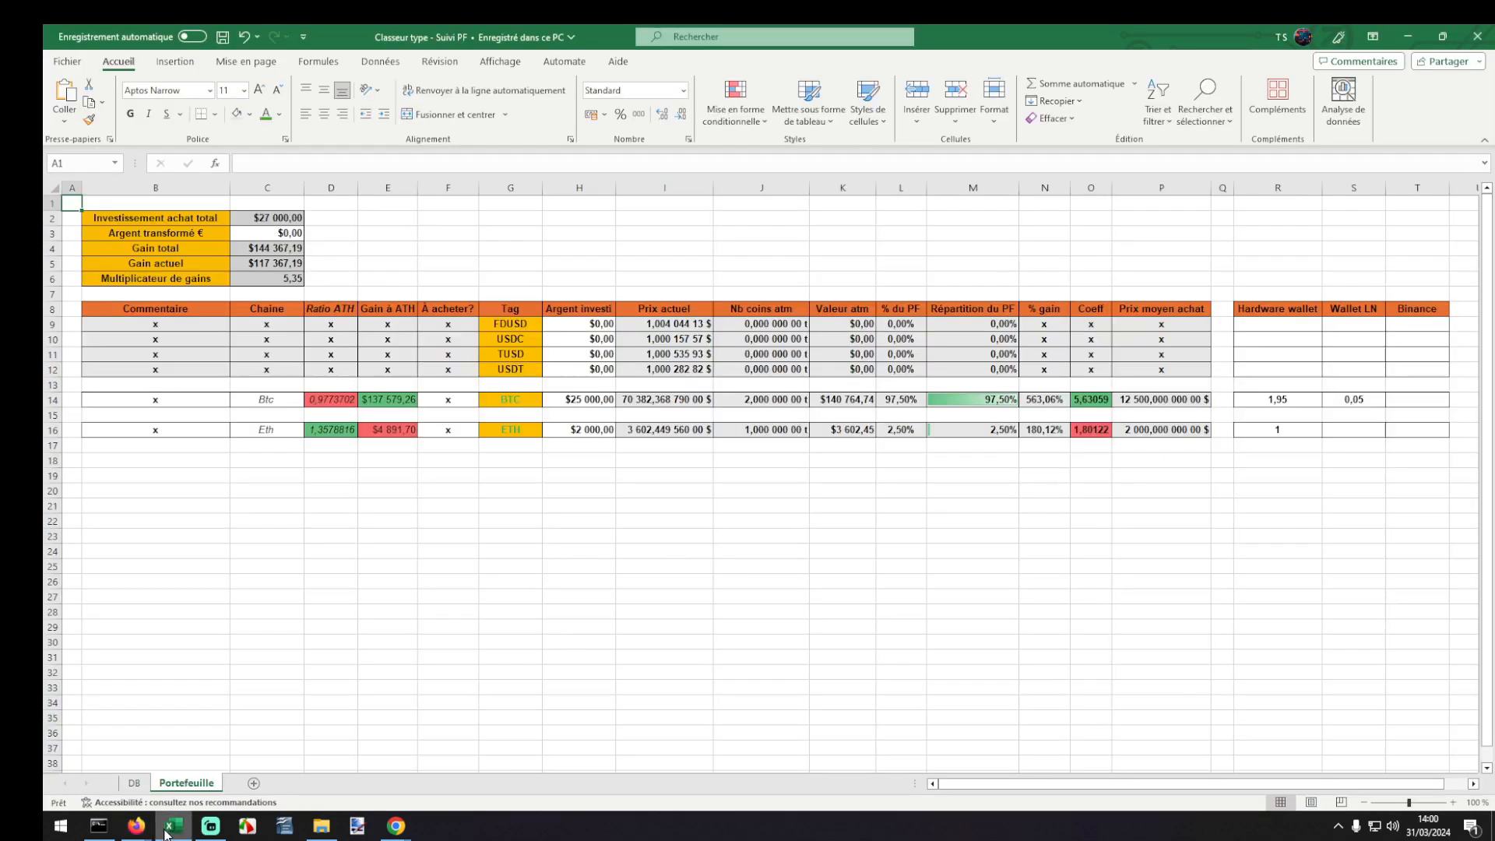
click(146, 783)
click(101, 187)
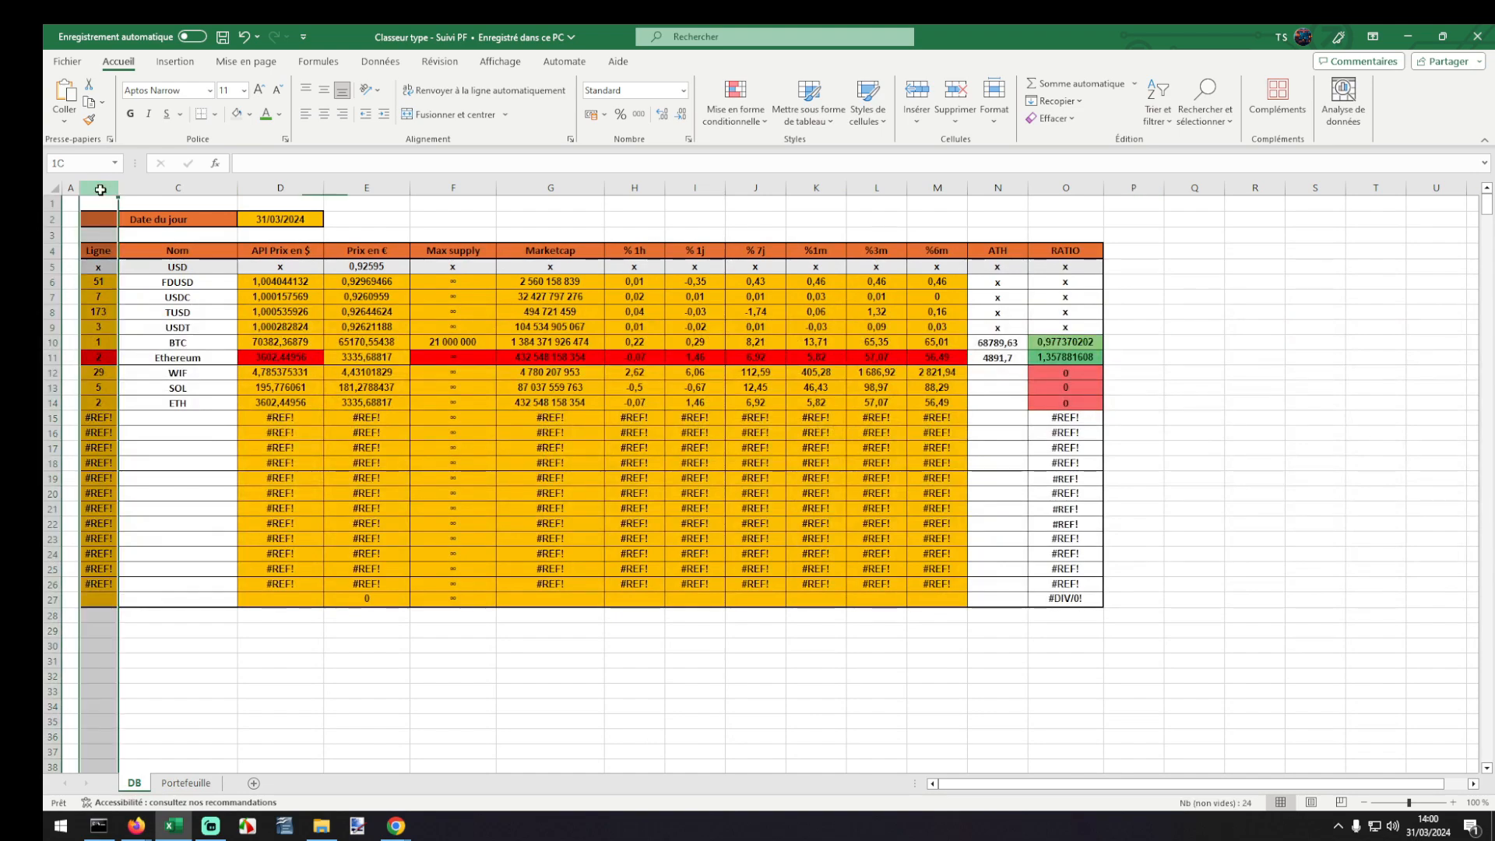
shift+click(1059, 179)
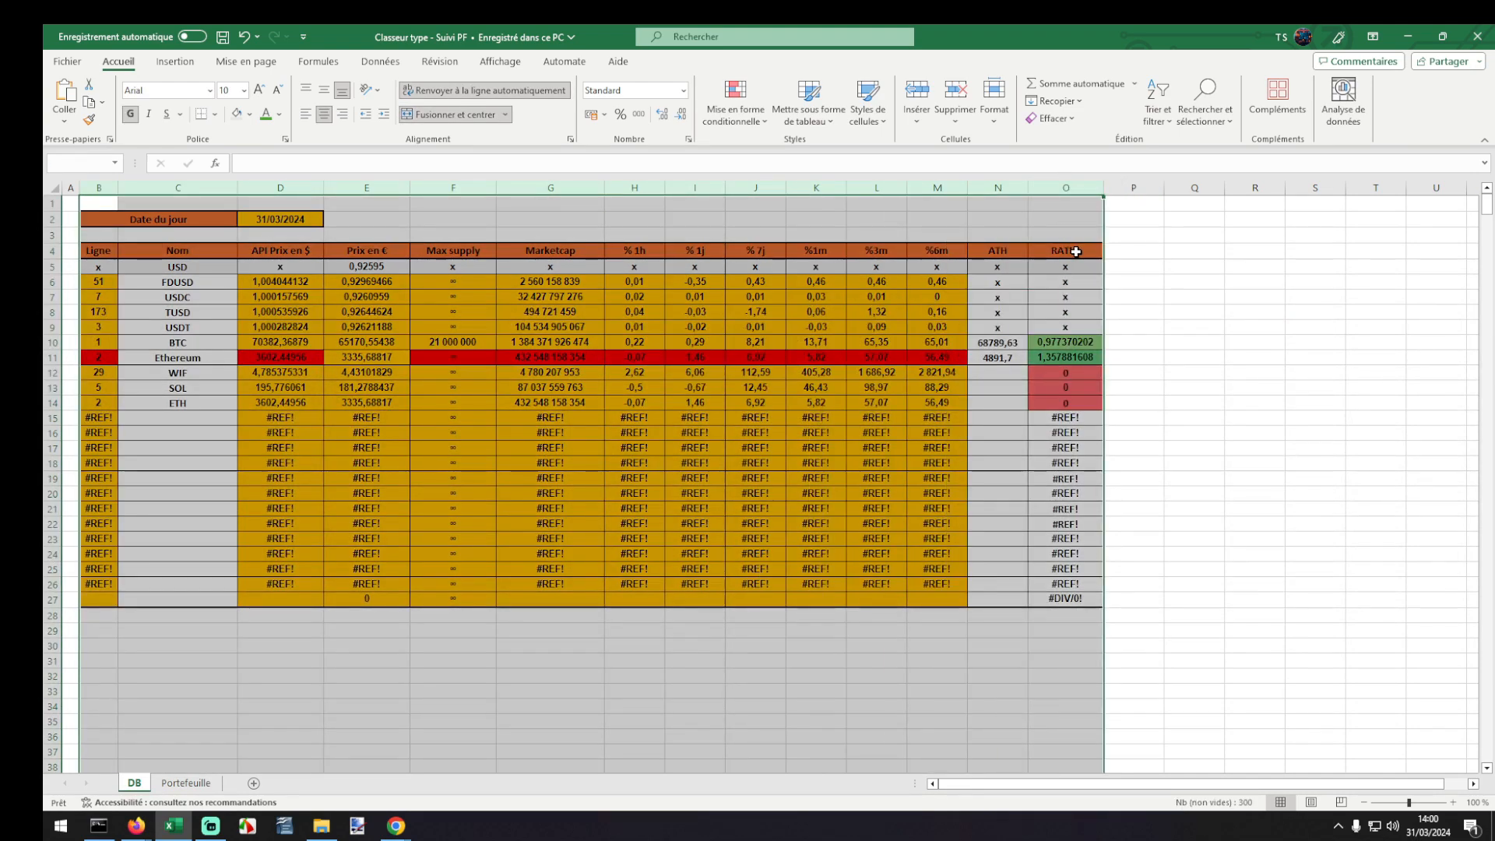
key(ctrl+v)
click(731, 467)
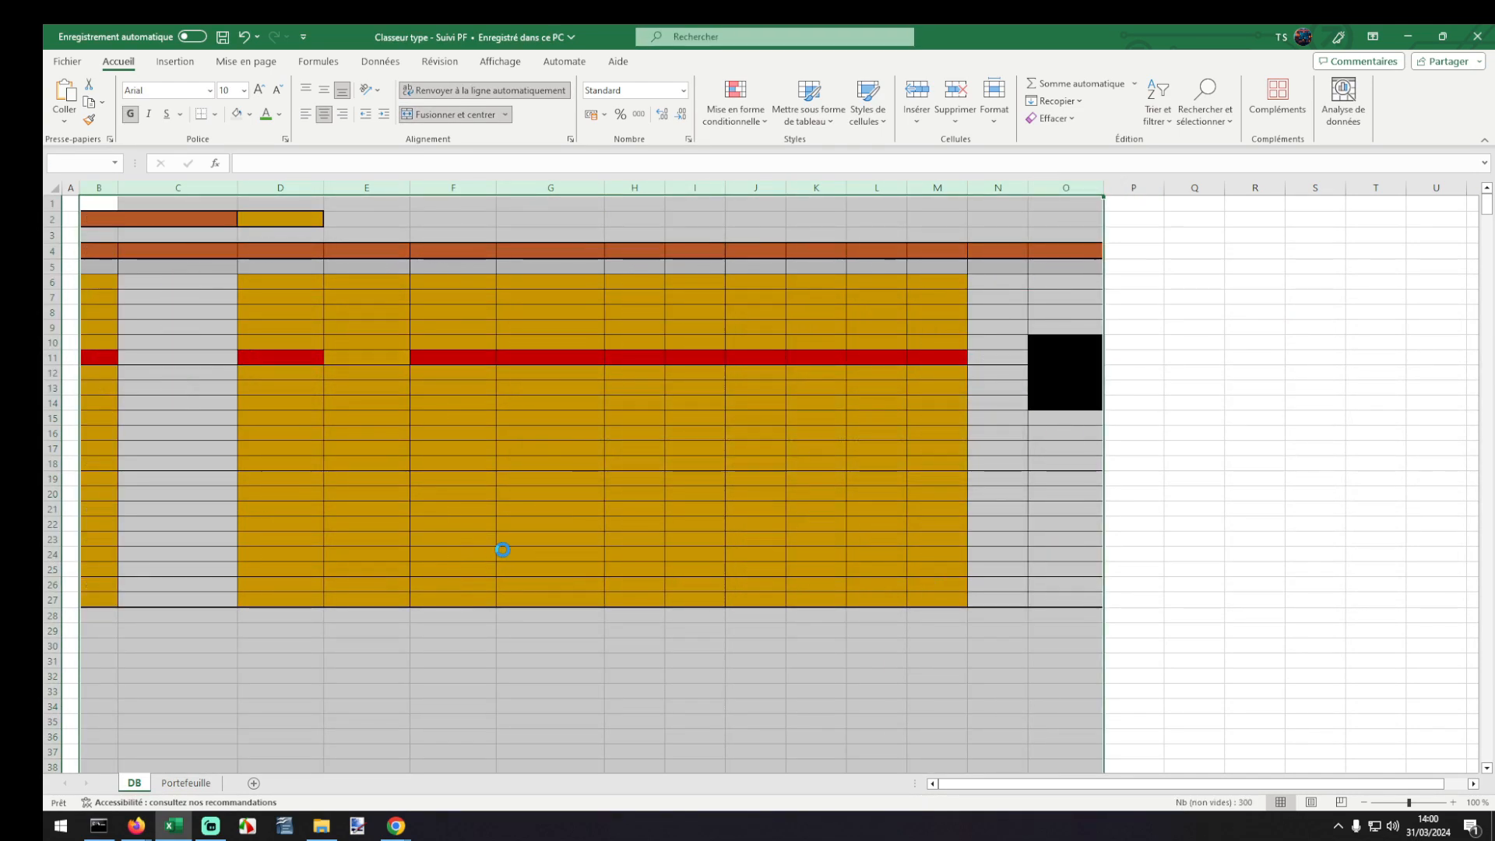
Check the updated Gain actuel cell C5 on the Portefeuille sheet, select B2 and save the workbook.
click(186, 783)
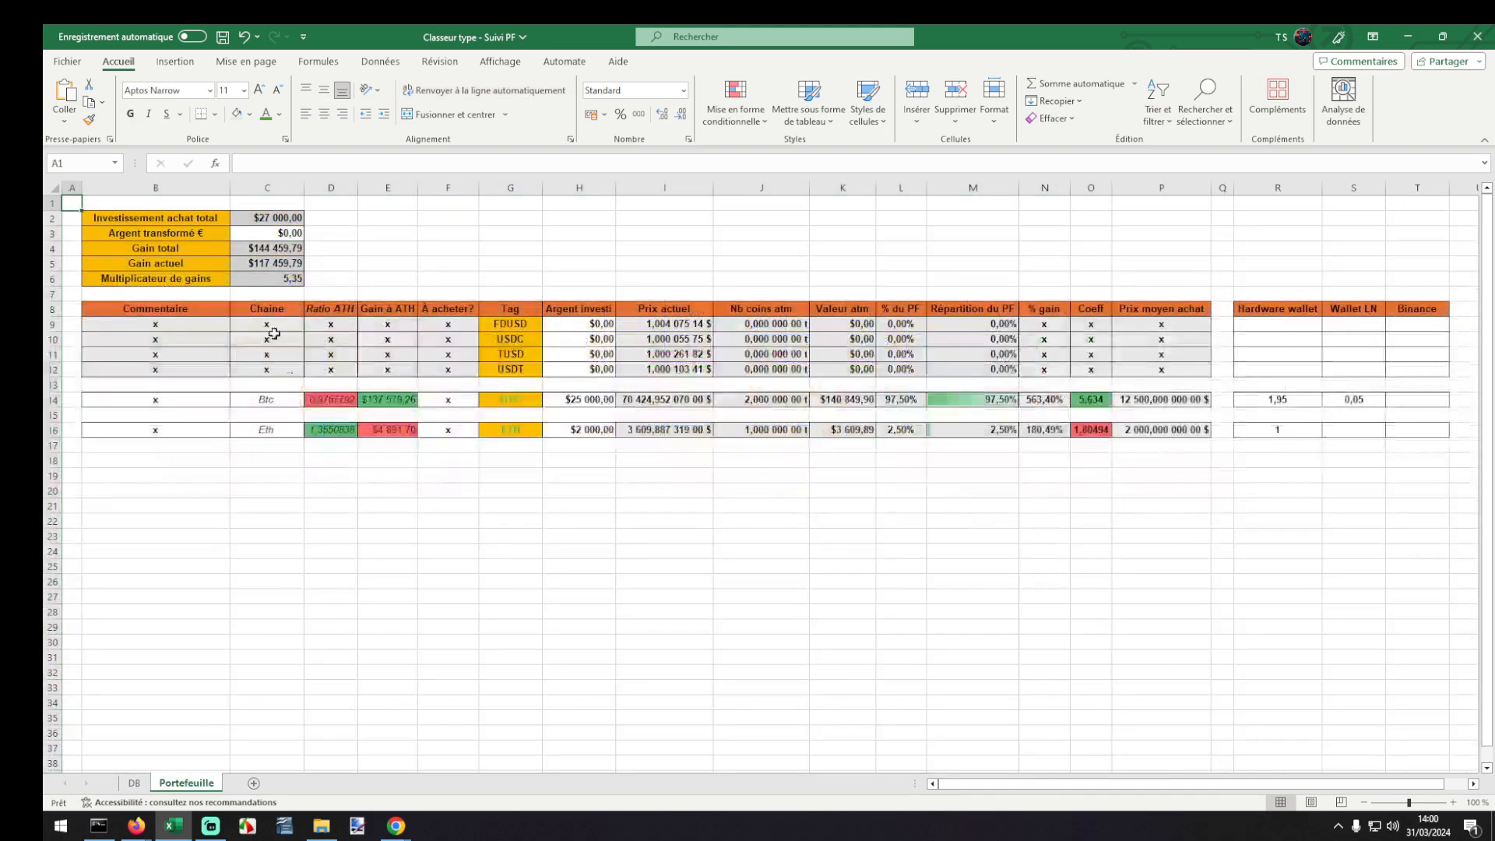
click(257, 260)
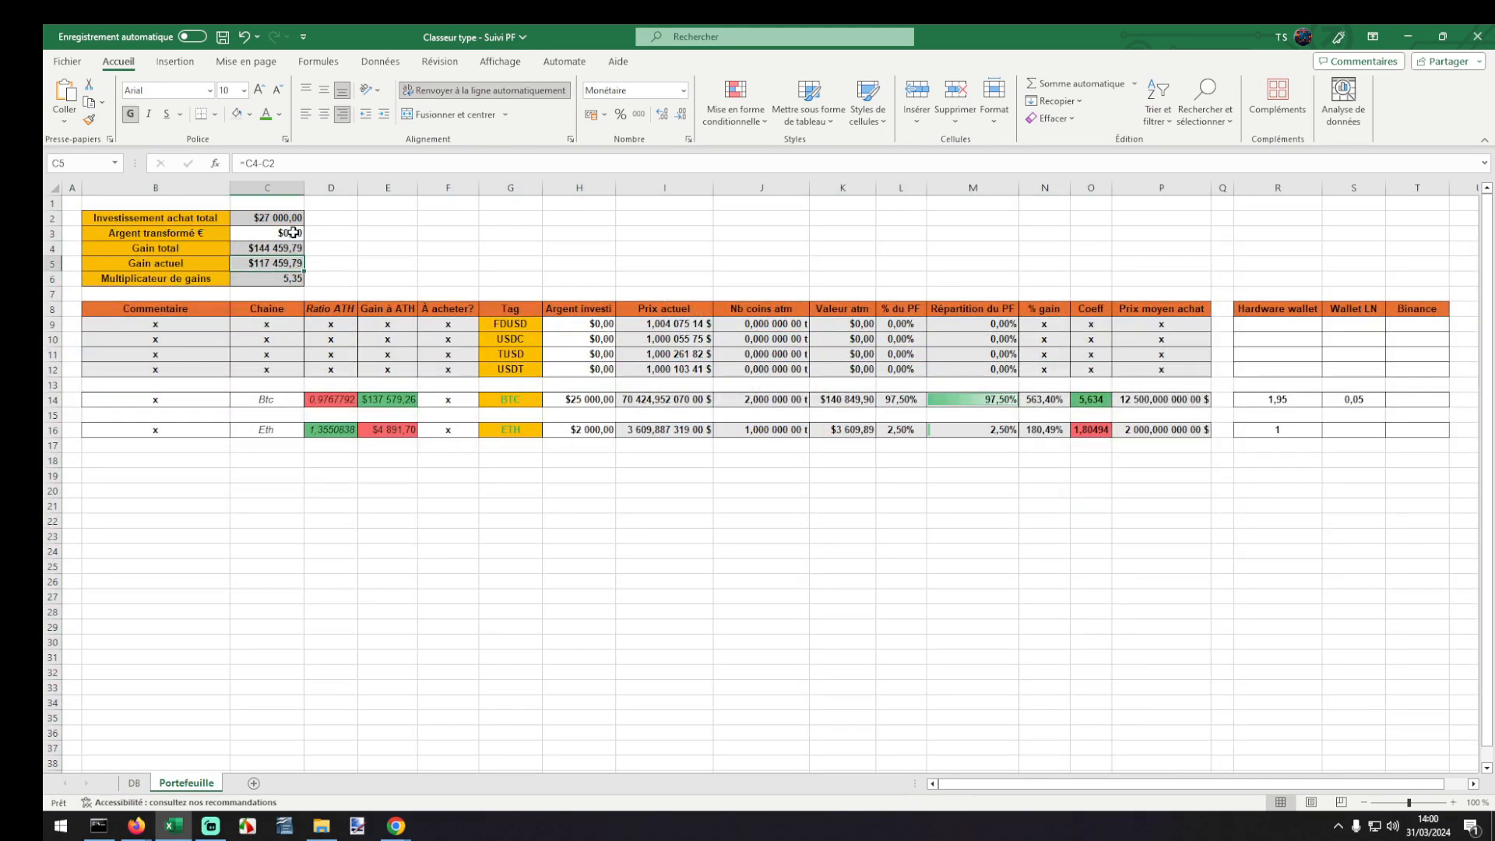
click(185, 215)
click(222, 37)
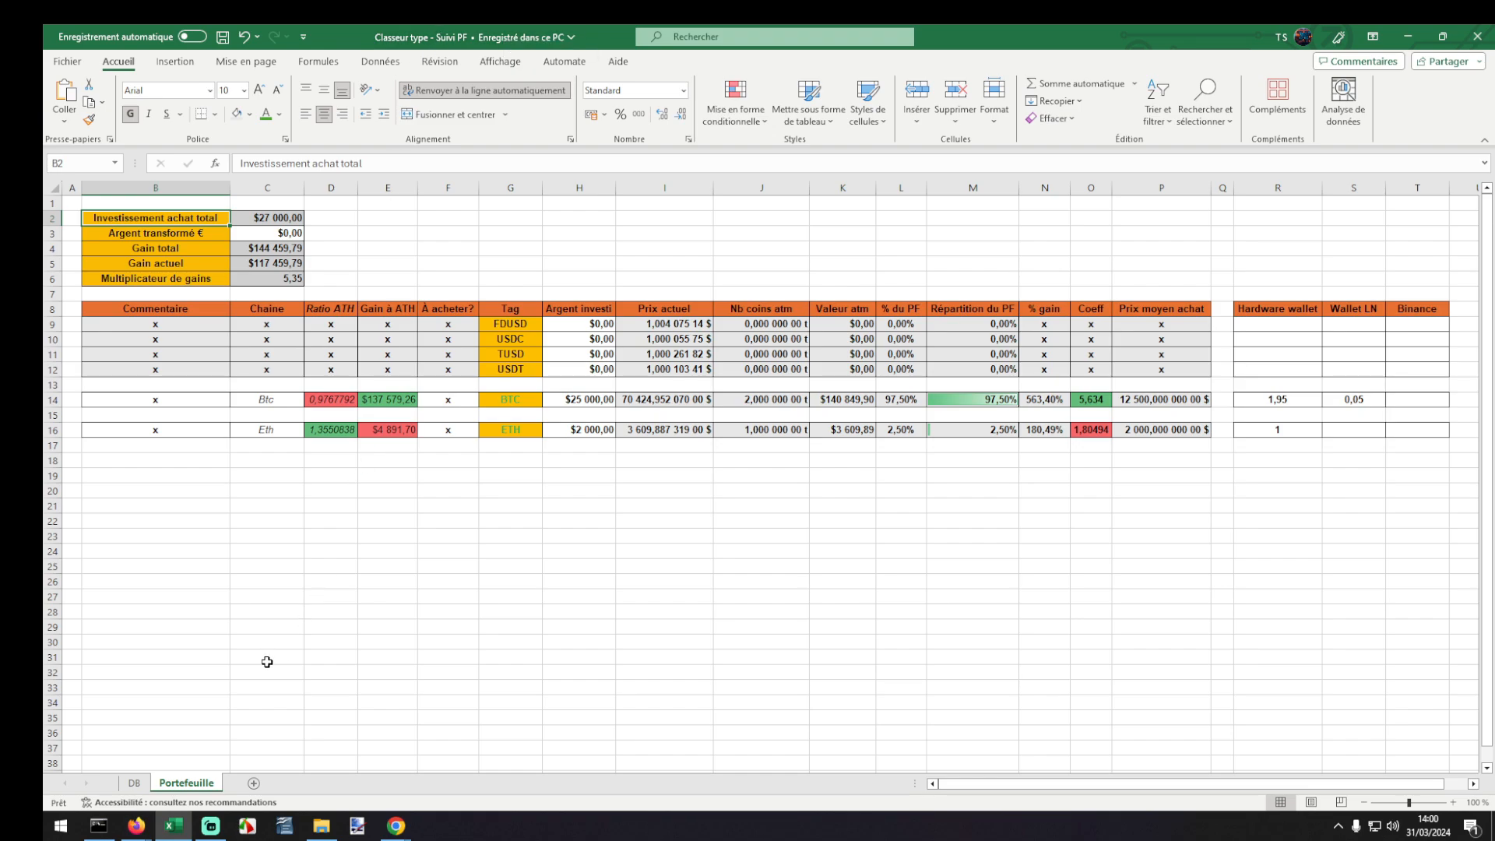
Switch to the Database file in Google Sheets and review the API Connector extension's commands, such as Refresh All Now, without running any.
mouse_move(148, 835)
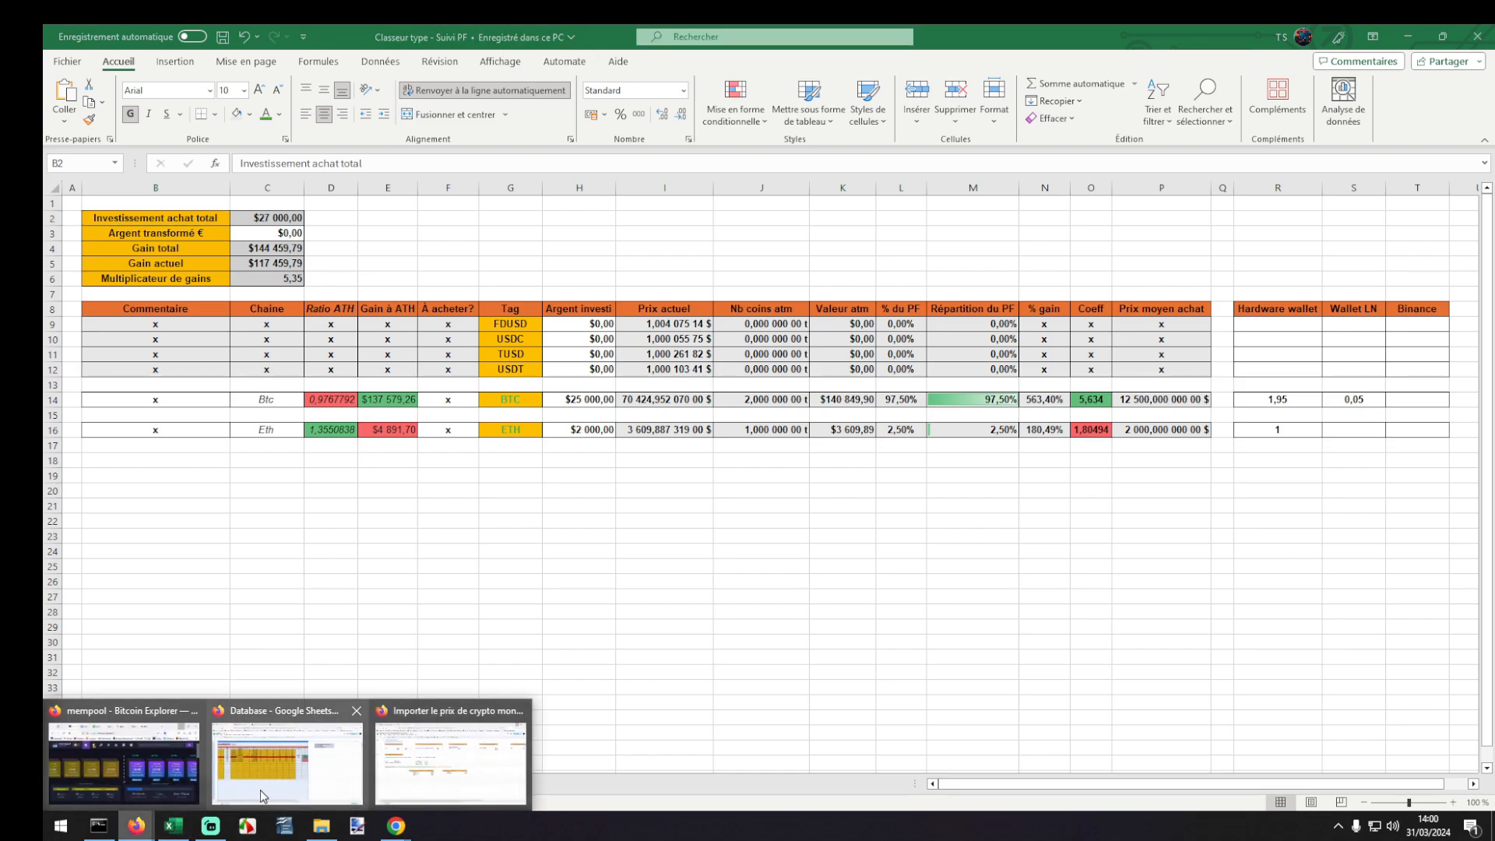
click(286, 747)
click(83, 217)
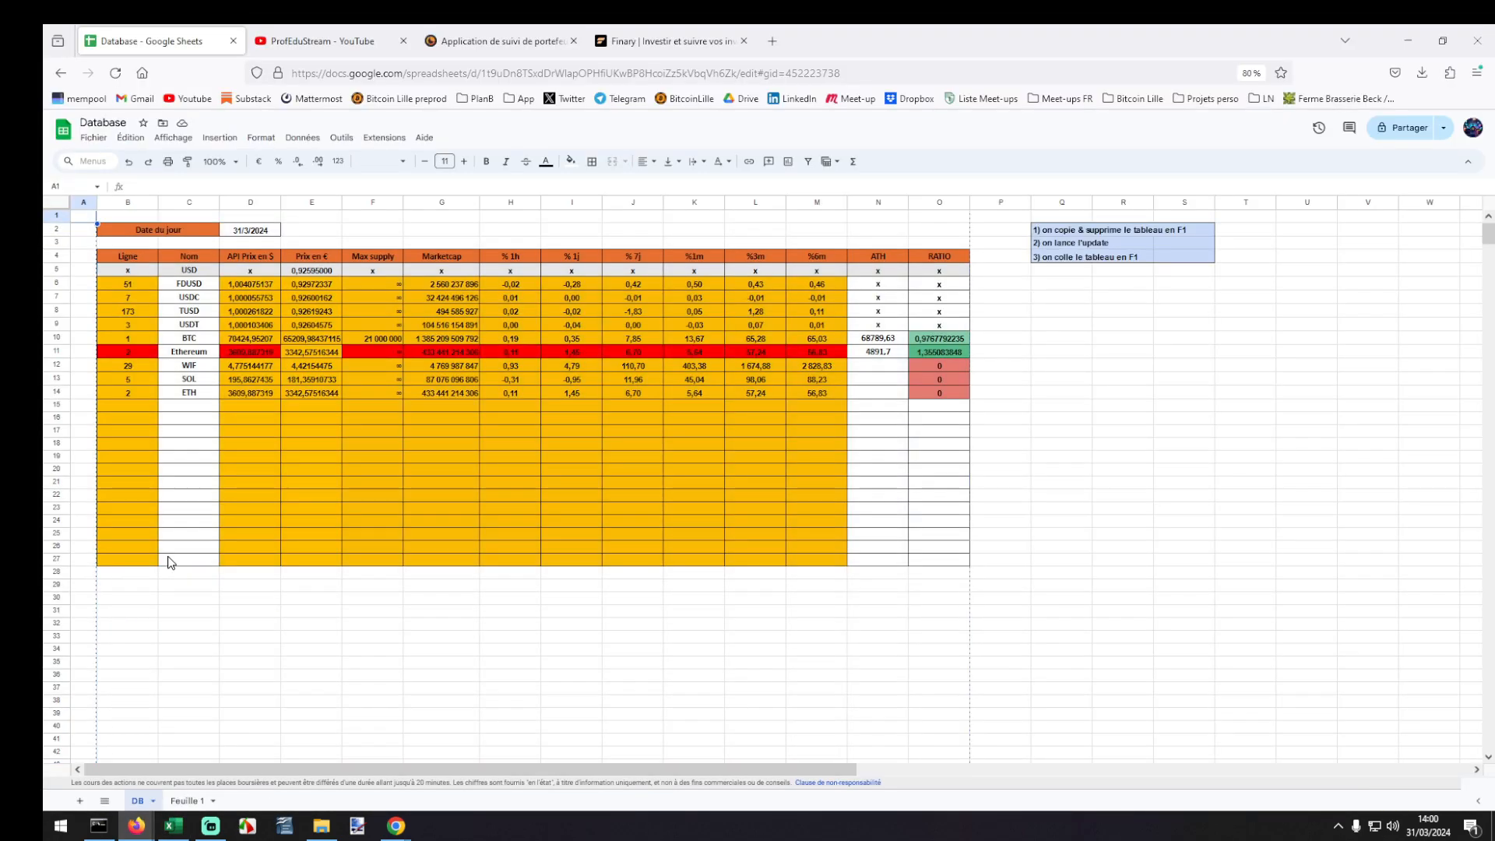
click(383, 137)
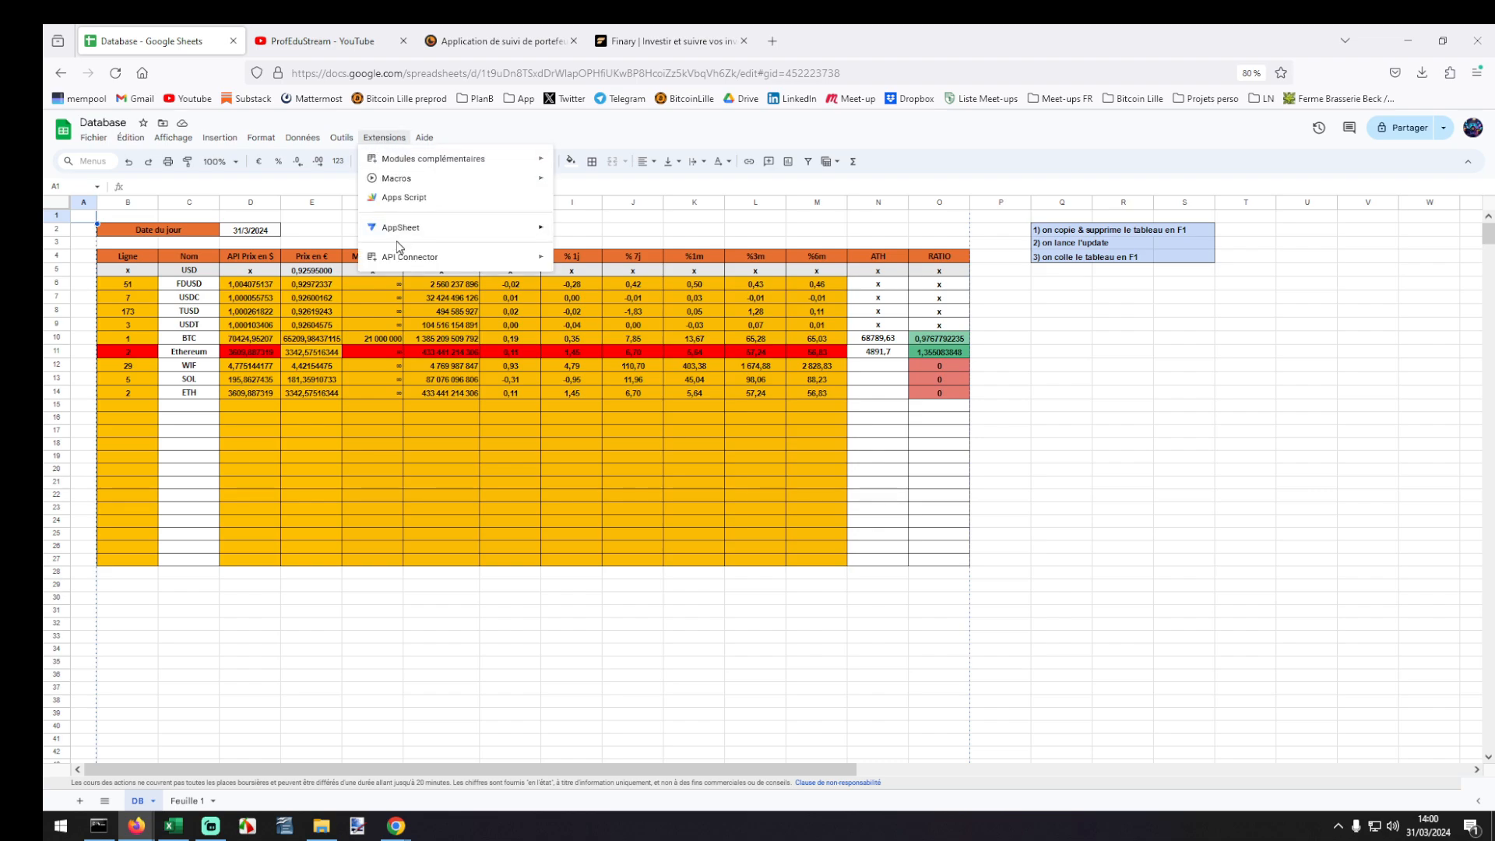
mouse_move(398, 257)
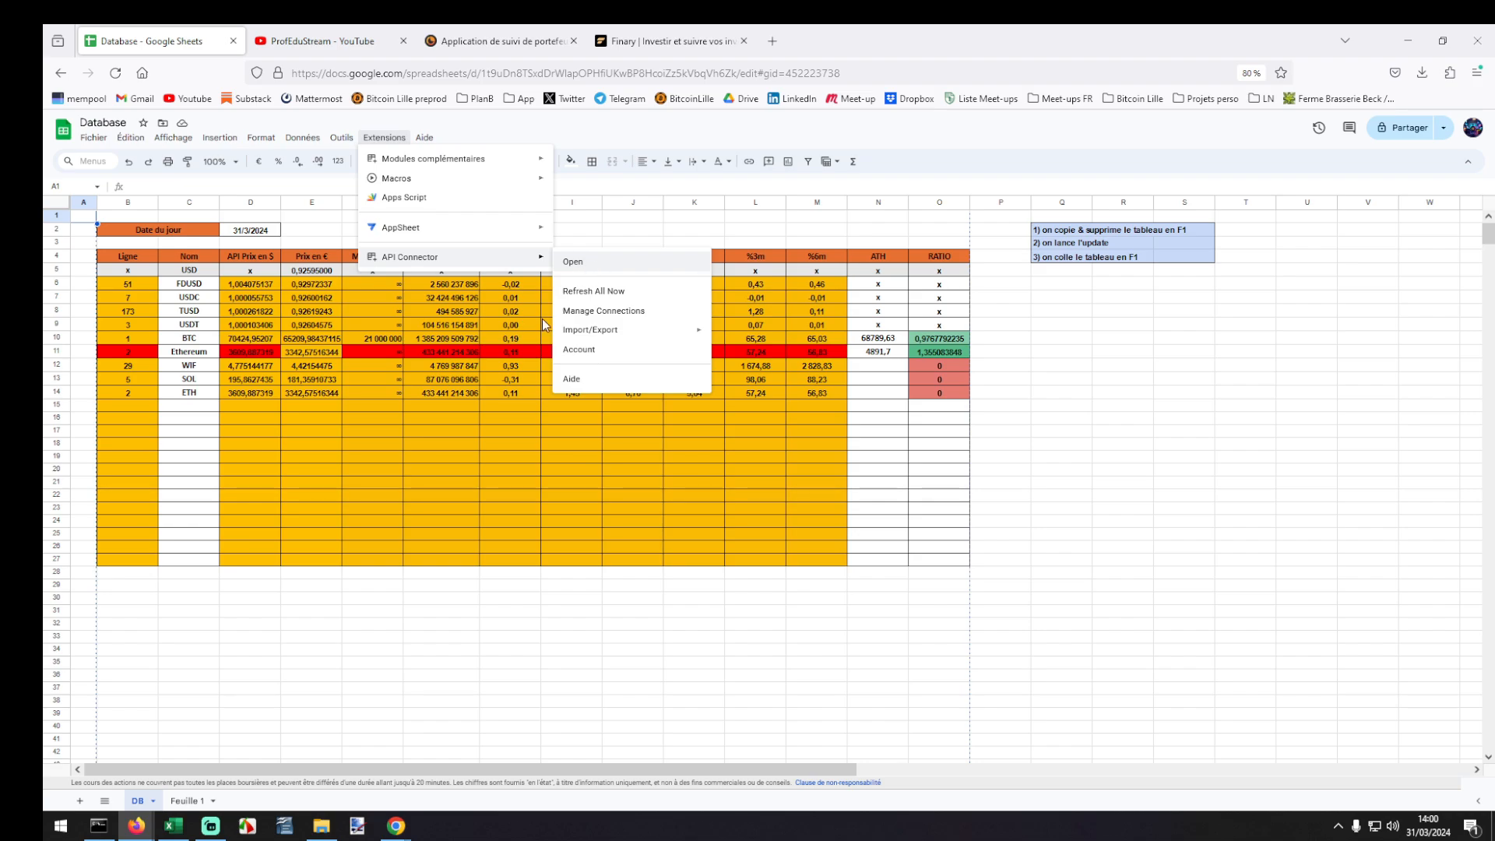
click(88, 214)
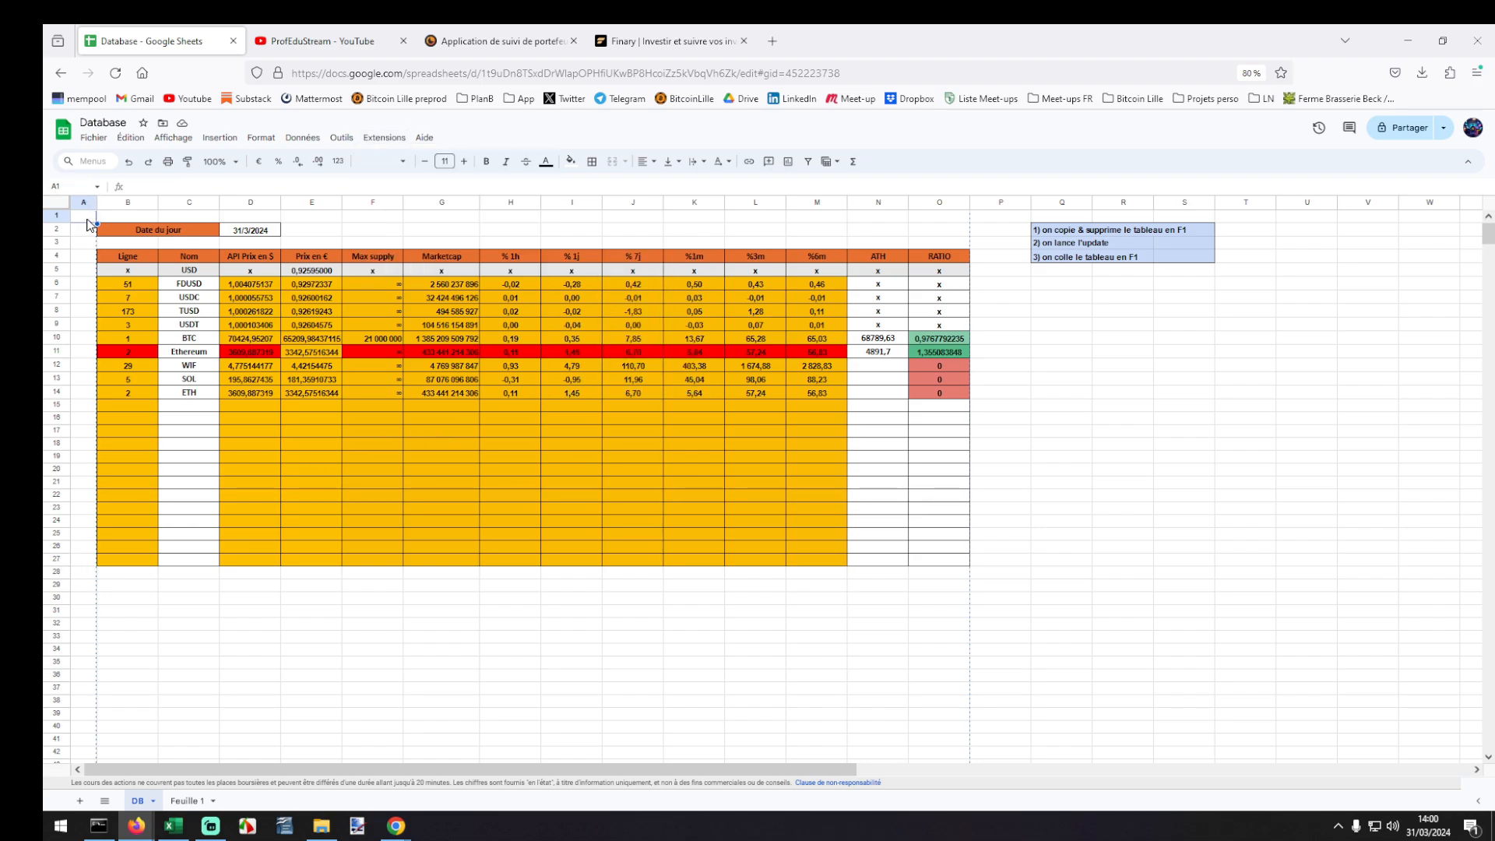
Switch to the Excel workbook, check the pasted table on the DB sheet and return to the Portefeuille sheet.
click(173, 826)
click(138, 785)
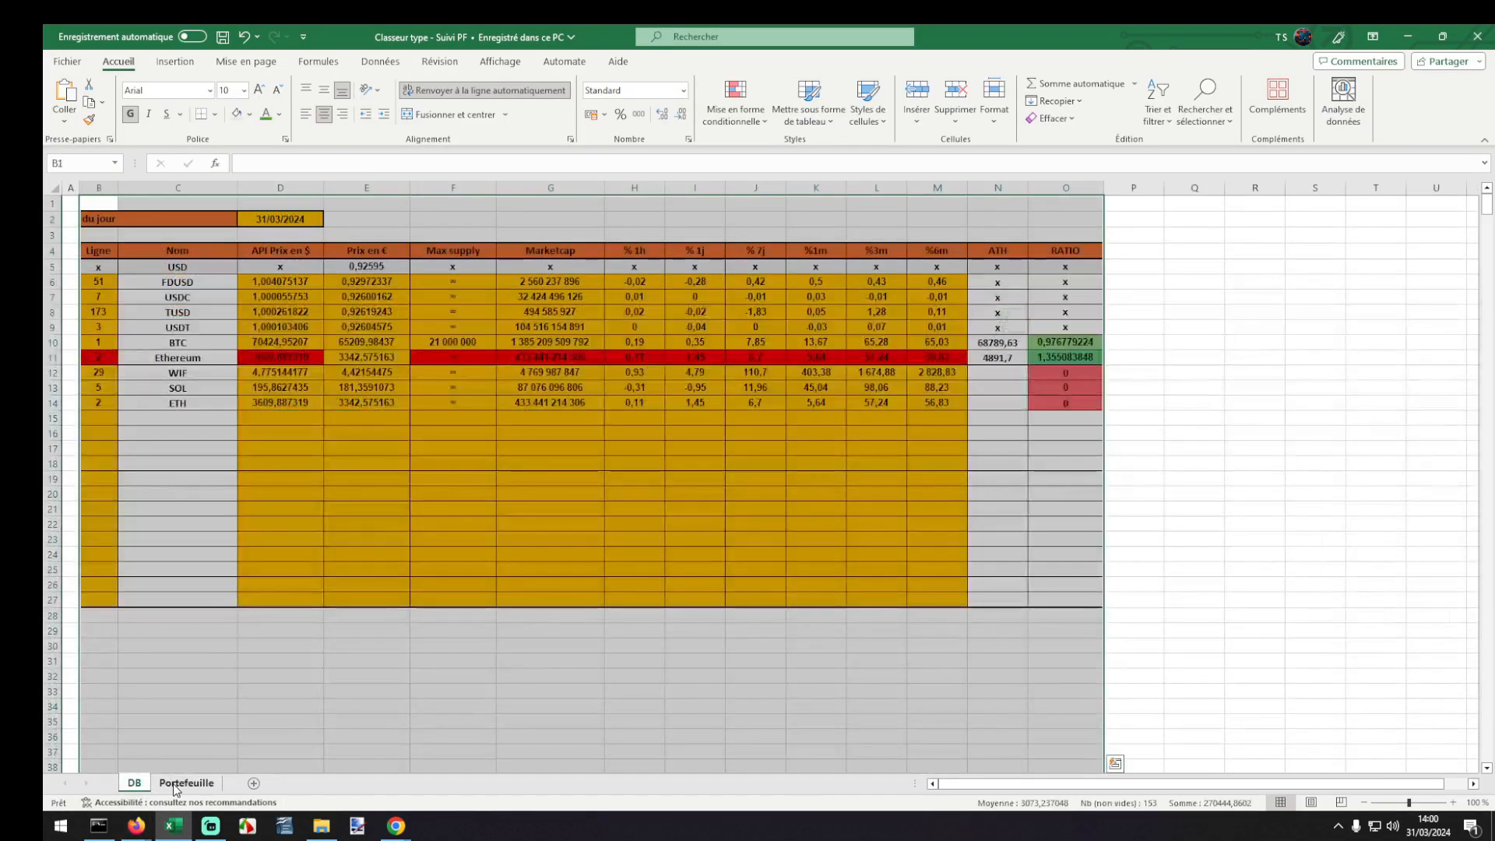
click(187, 783)
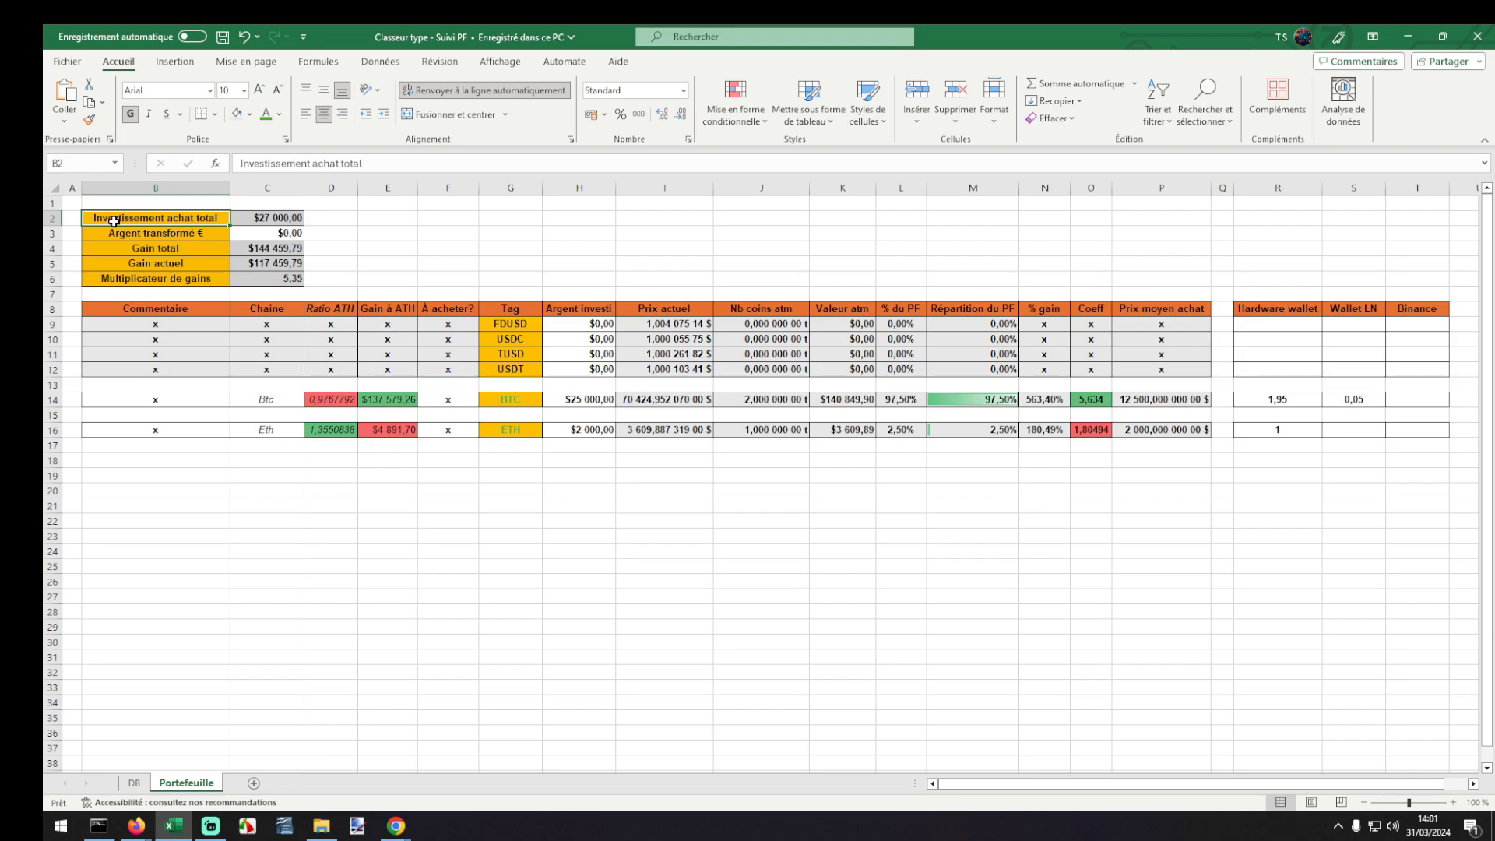
Examine the Investissement achat total formula in C2 without changing it, then select B2 and save the workbook.
click(242, 217)
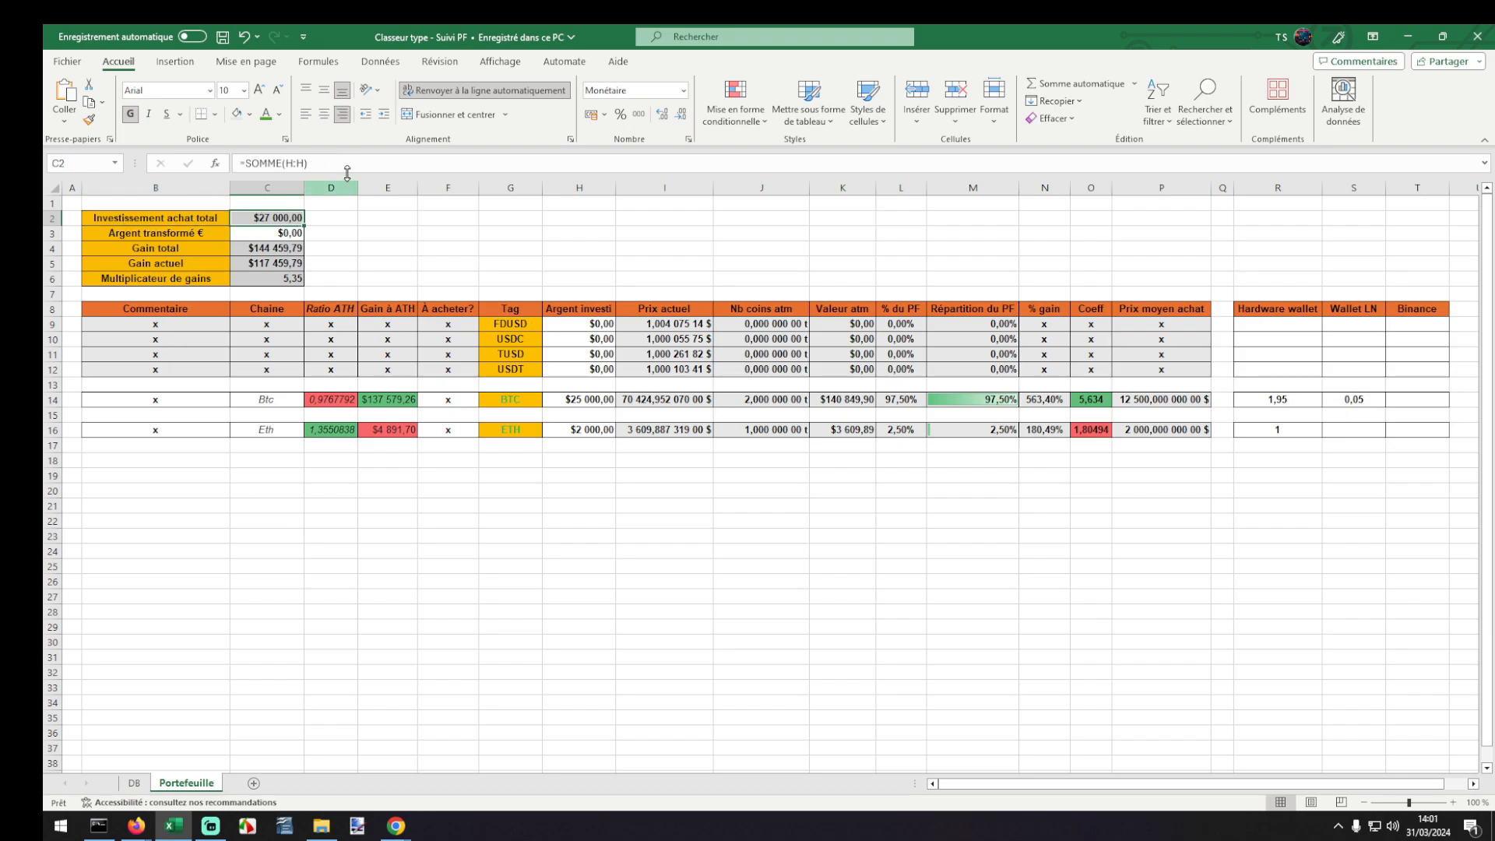
drag(345, 165, 243, 163)
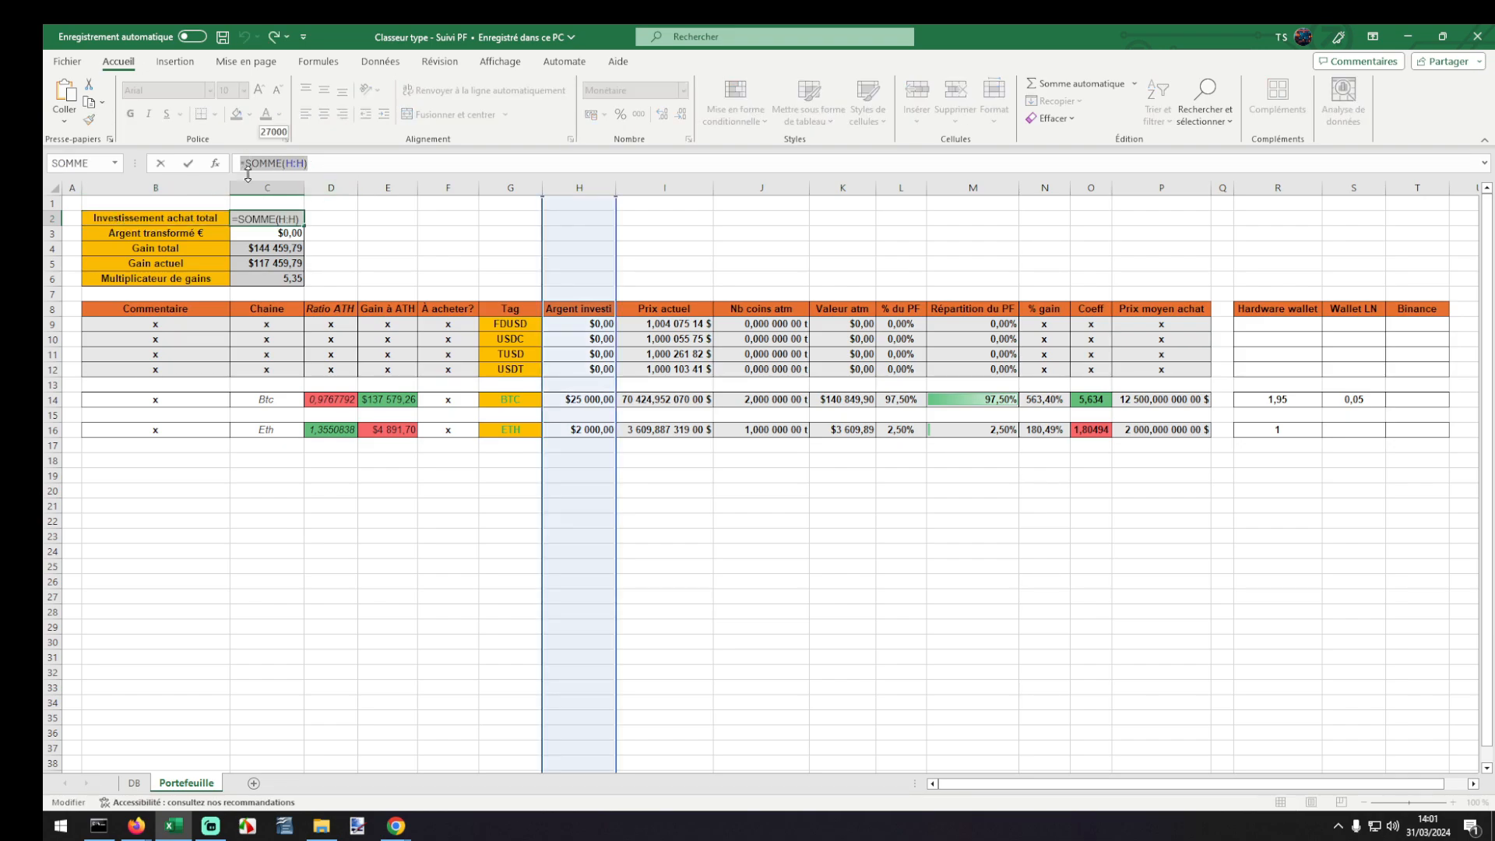
key(Tab)
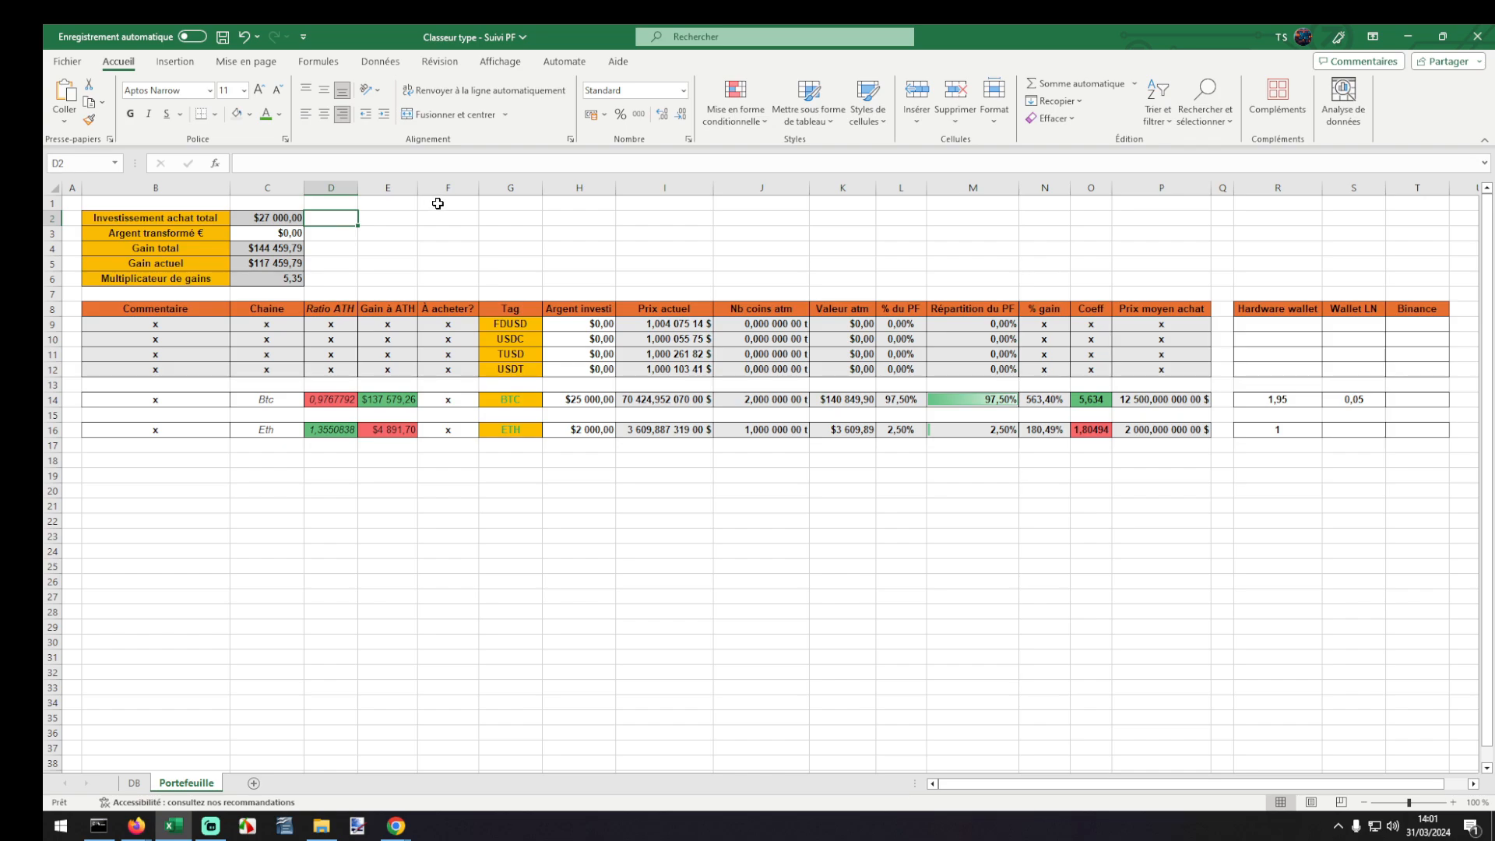
click(145, 218)
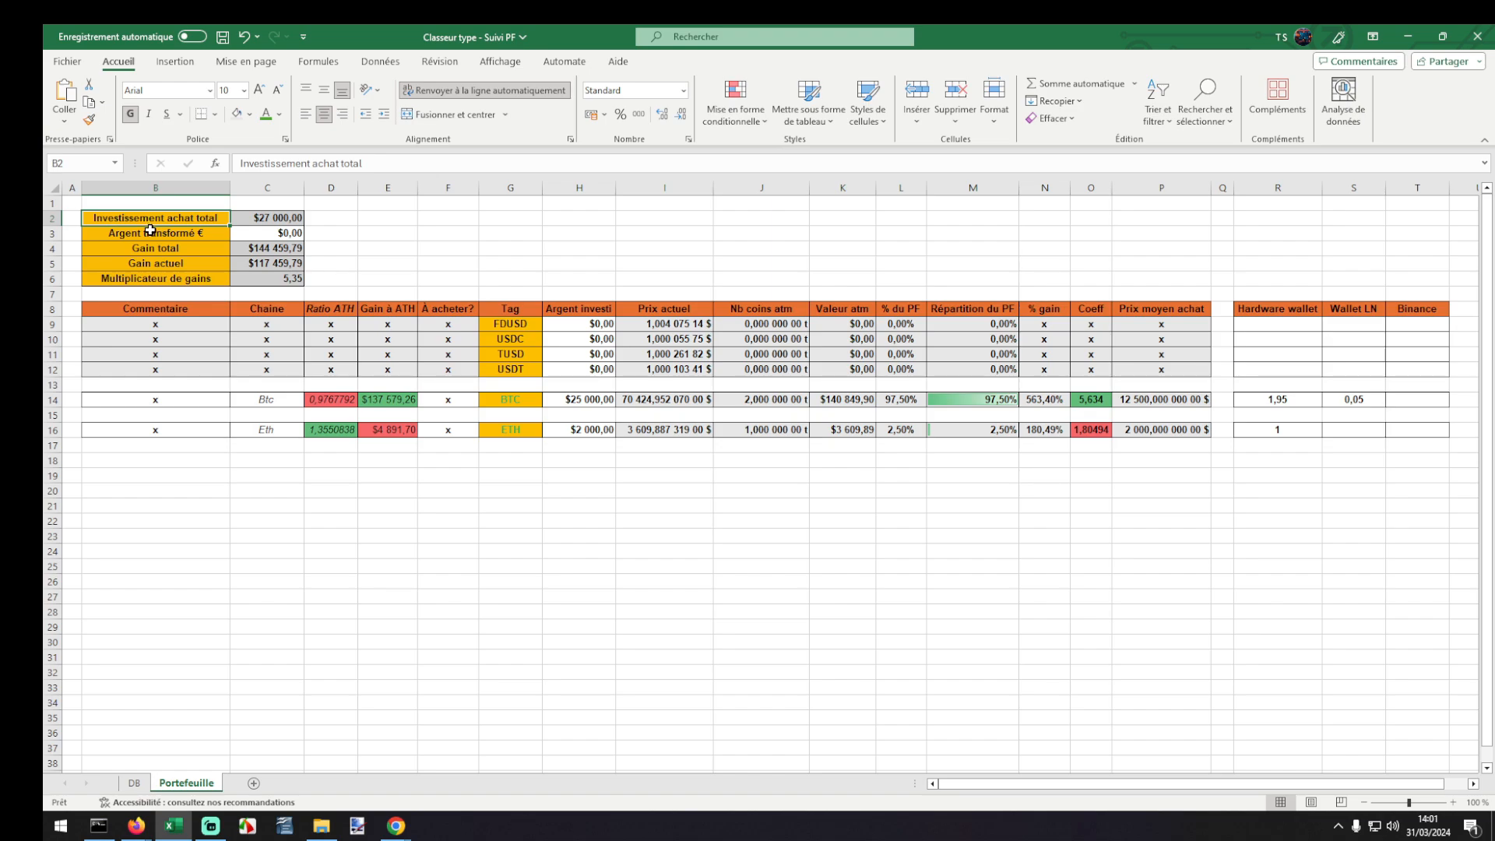
click(223, 39)
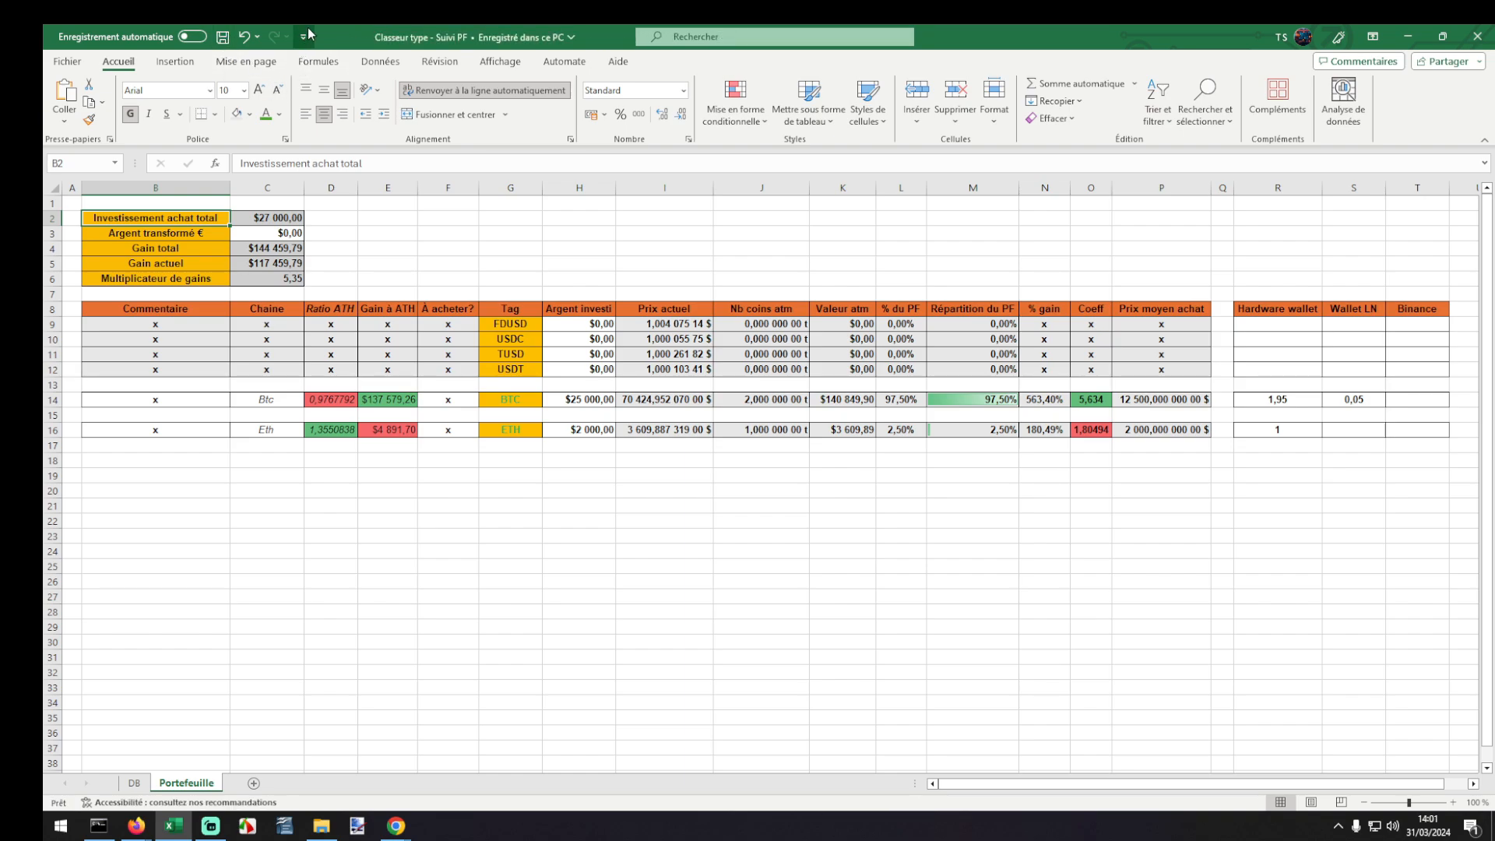